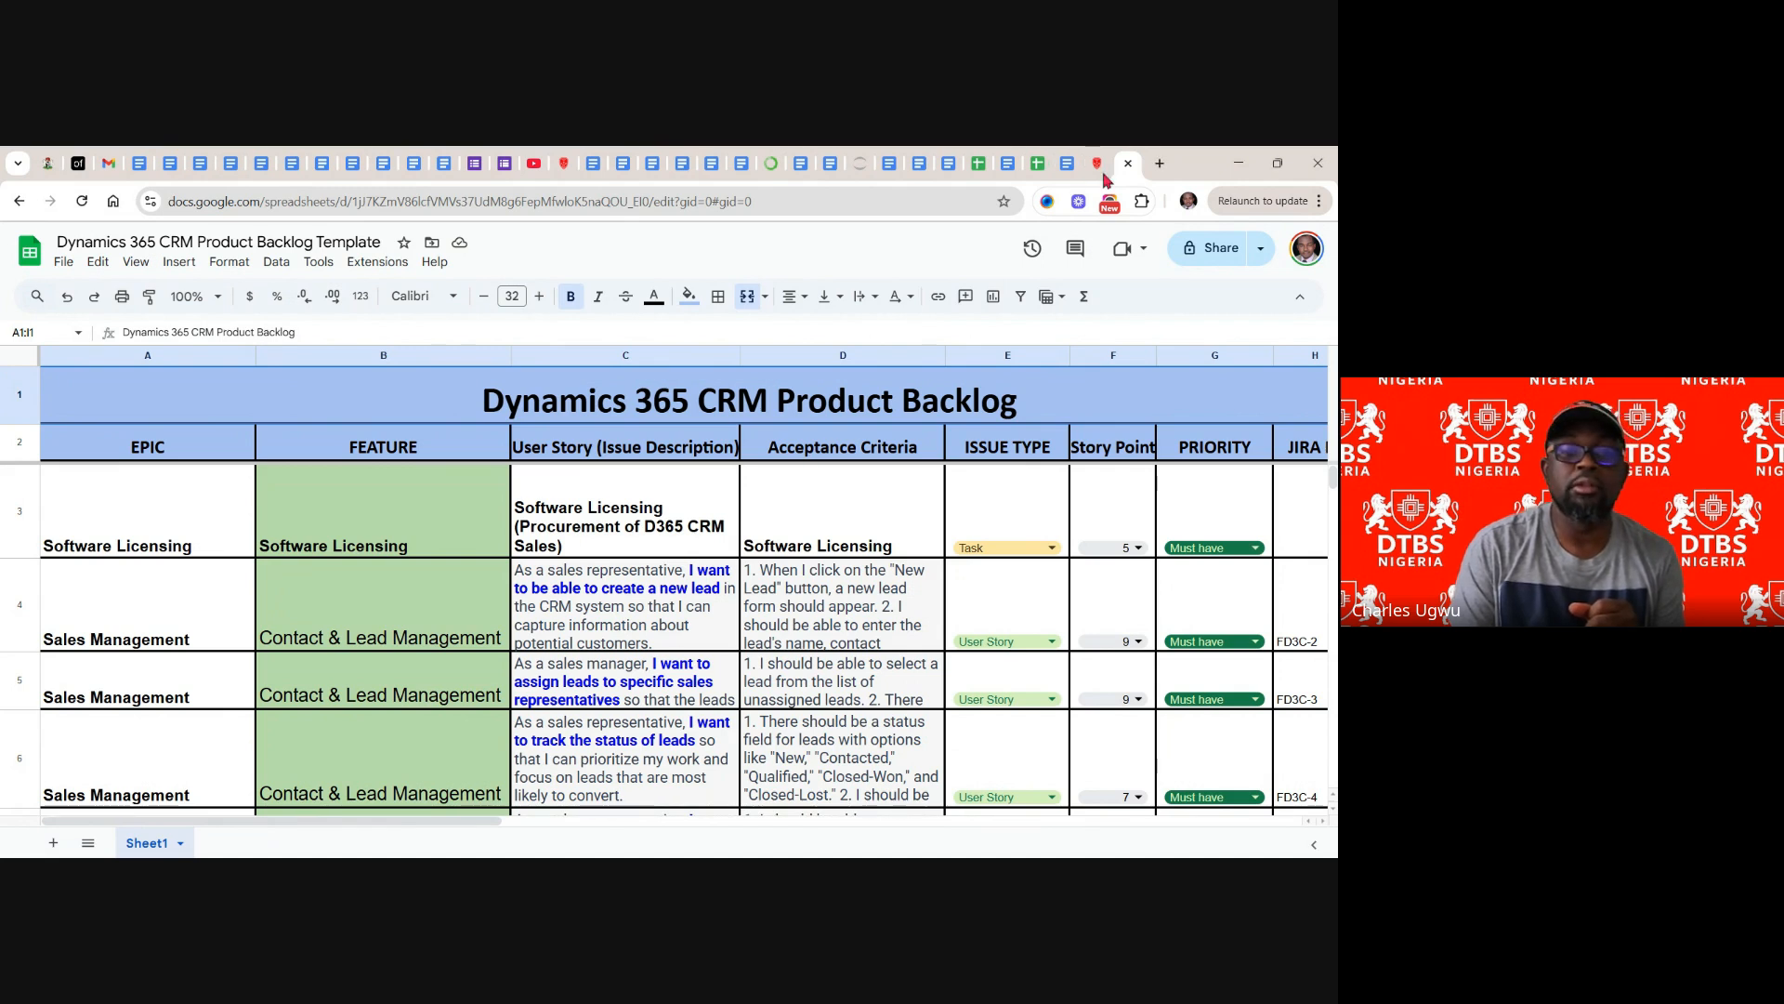
# - Search the web for "jira software" in a new browser tab, open the Jira Pricing result and dismiss its cookie notice
pyautogui.click(1160, 165)
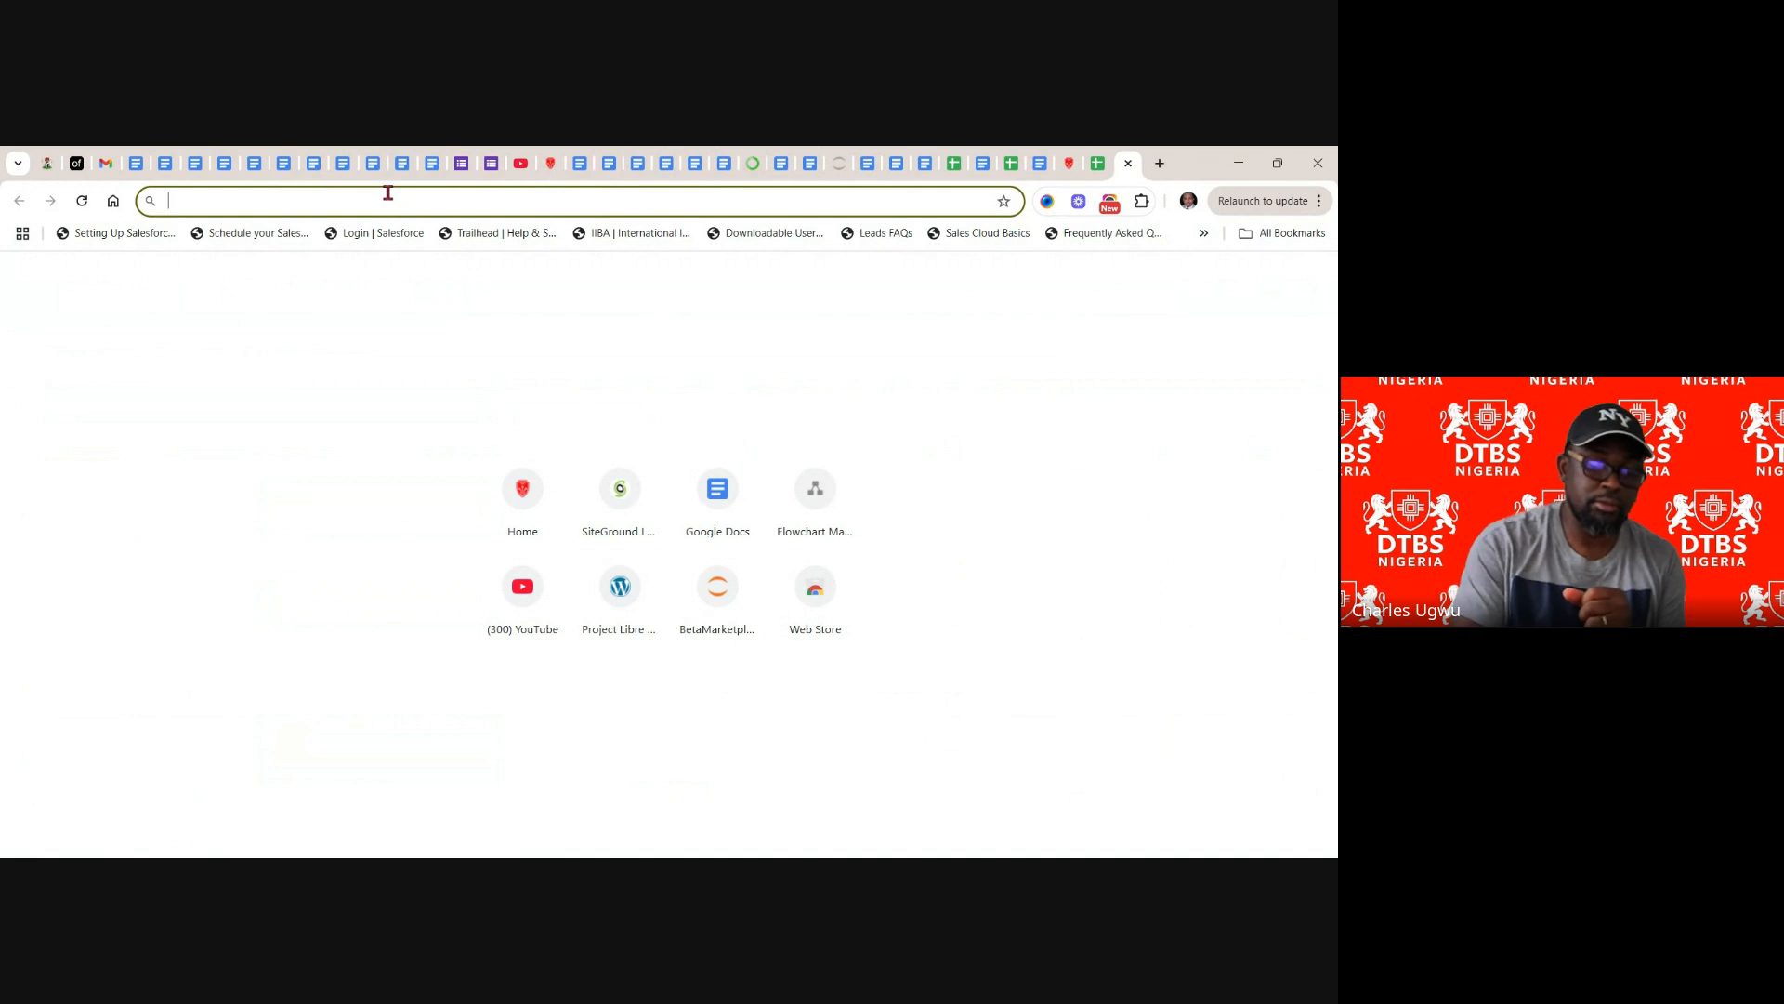
pyautogui.write('jira')
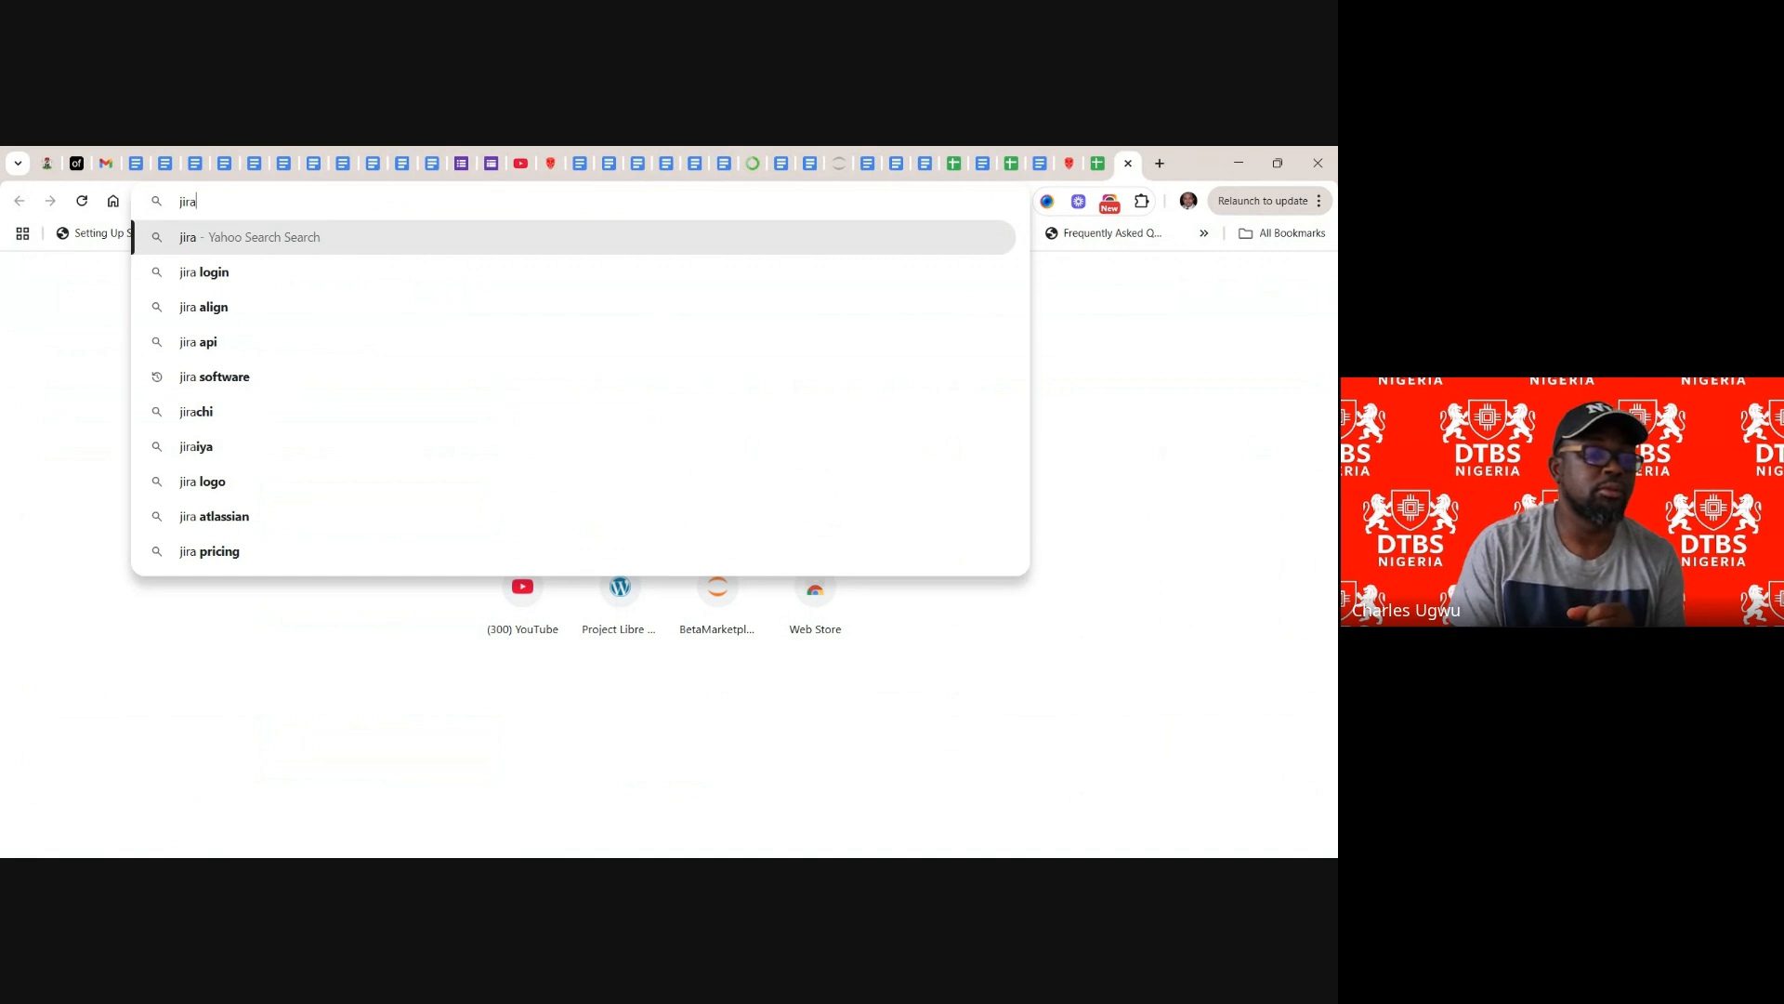
pyautogui.click(227, 377)
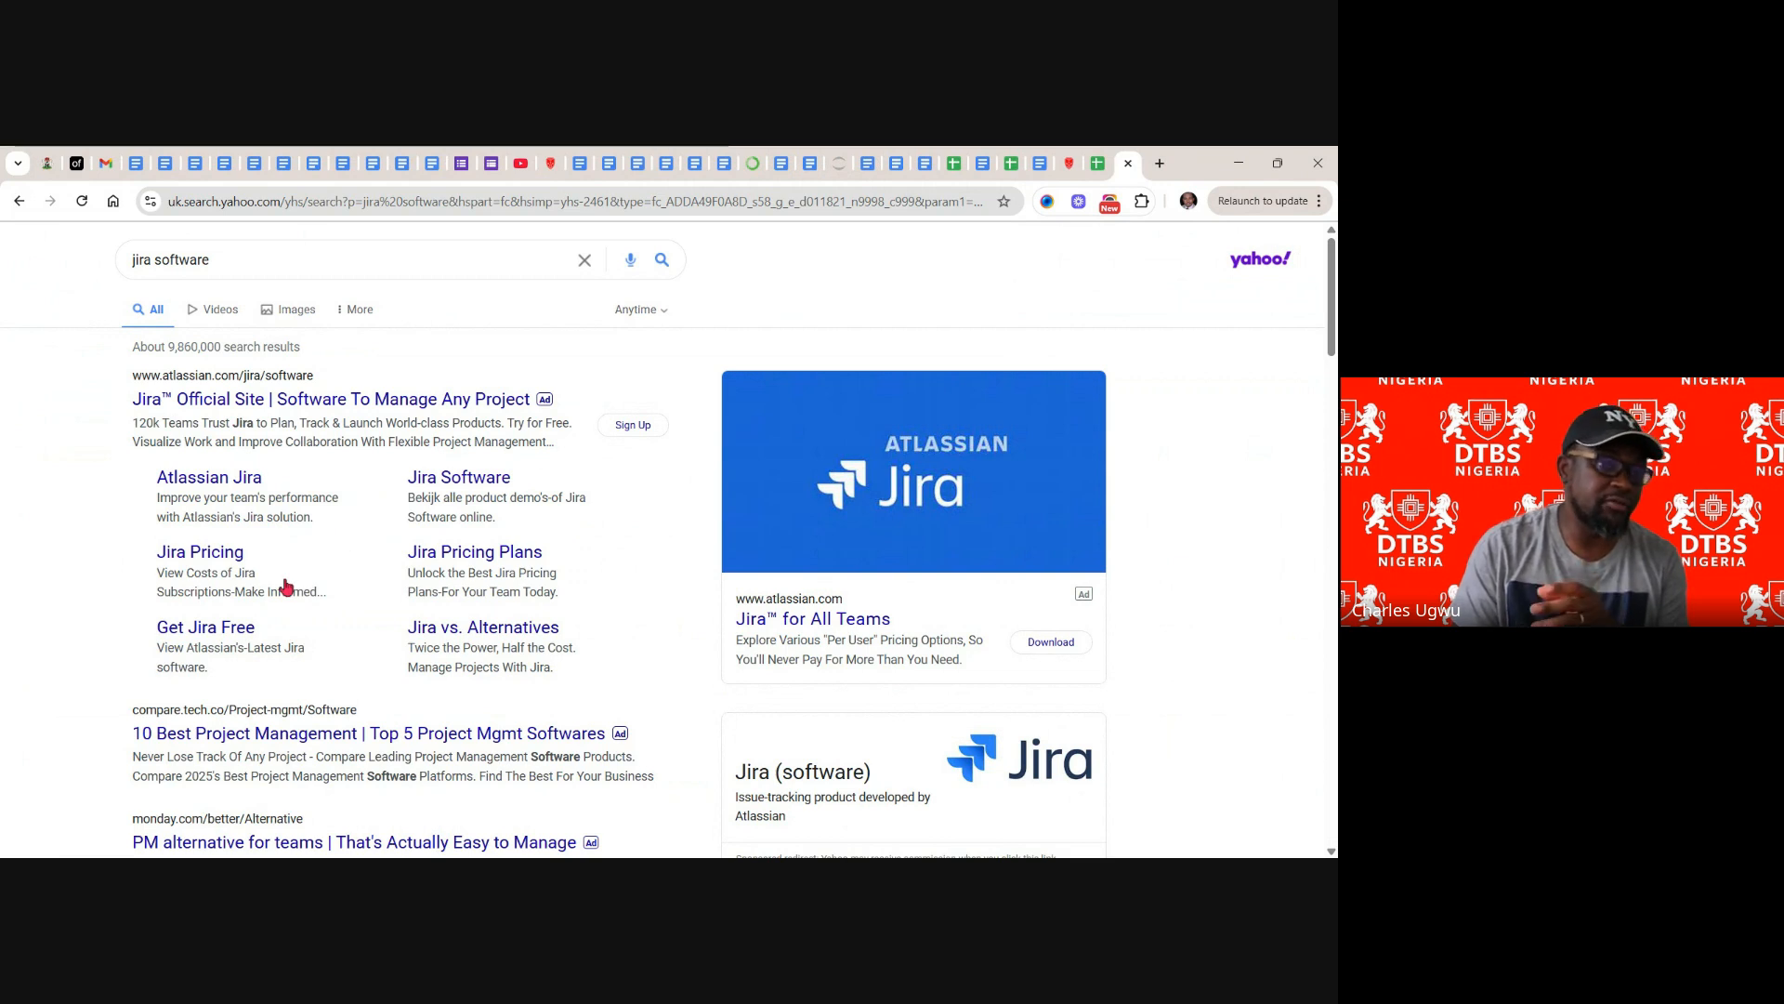
pyautogui.click(224, 555)
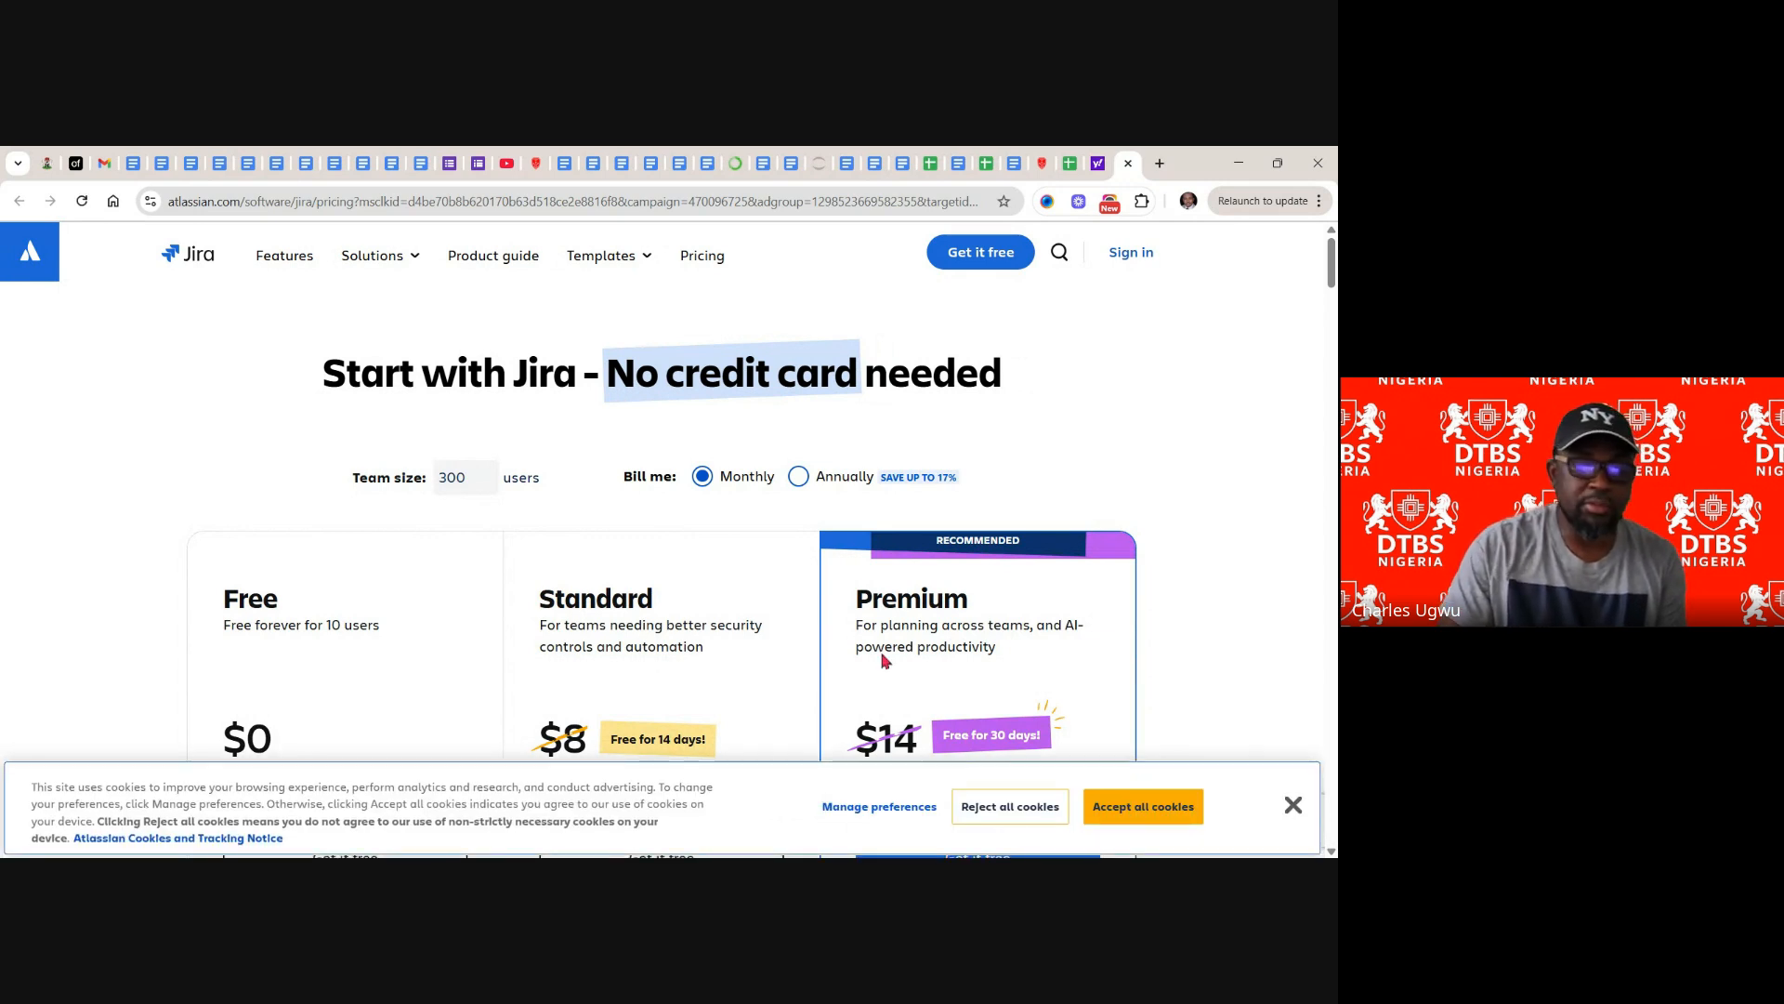
pyautogui.click(1292, 805)
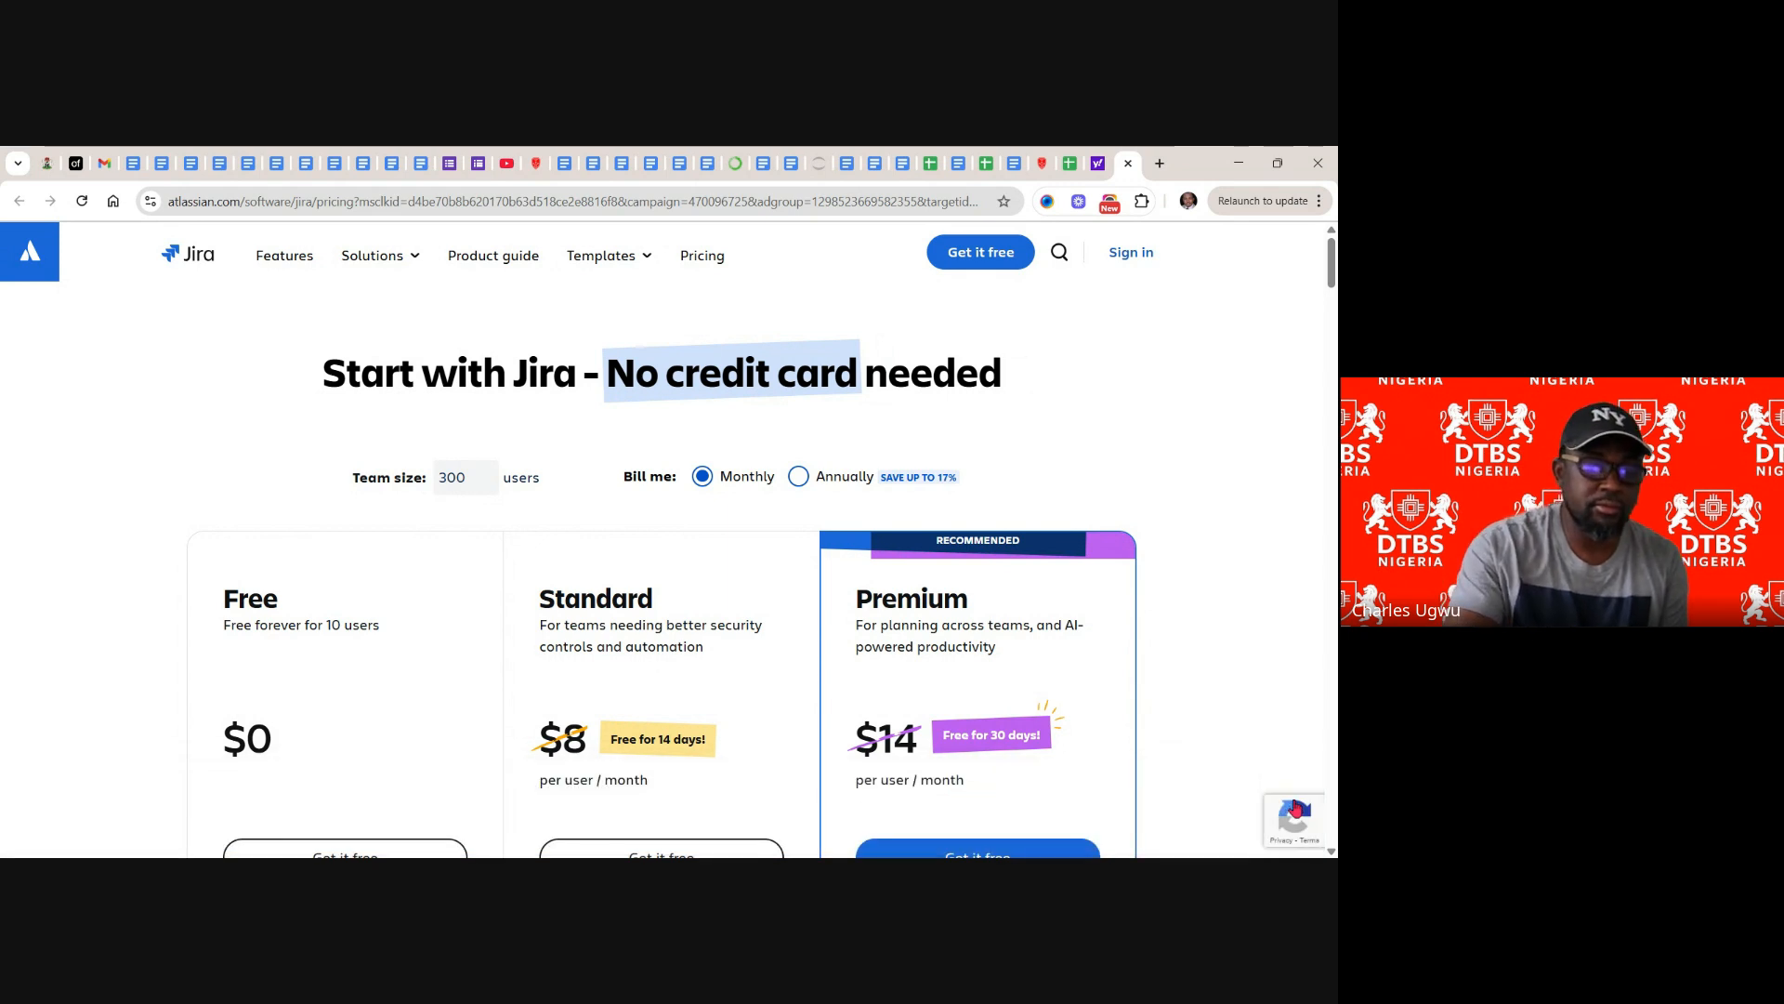
# - Examine the Jira pricing page, comparing the prices, trial offers and features of the Free, Standard, Premium and Enterprise plans
pyautogui.scroll(-1, 976, 604)
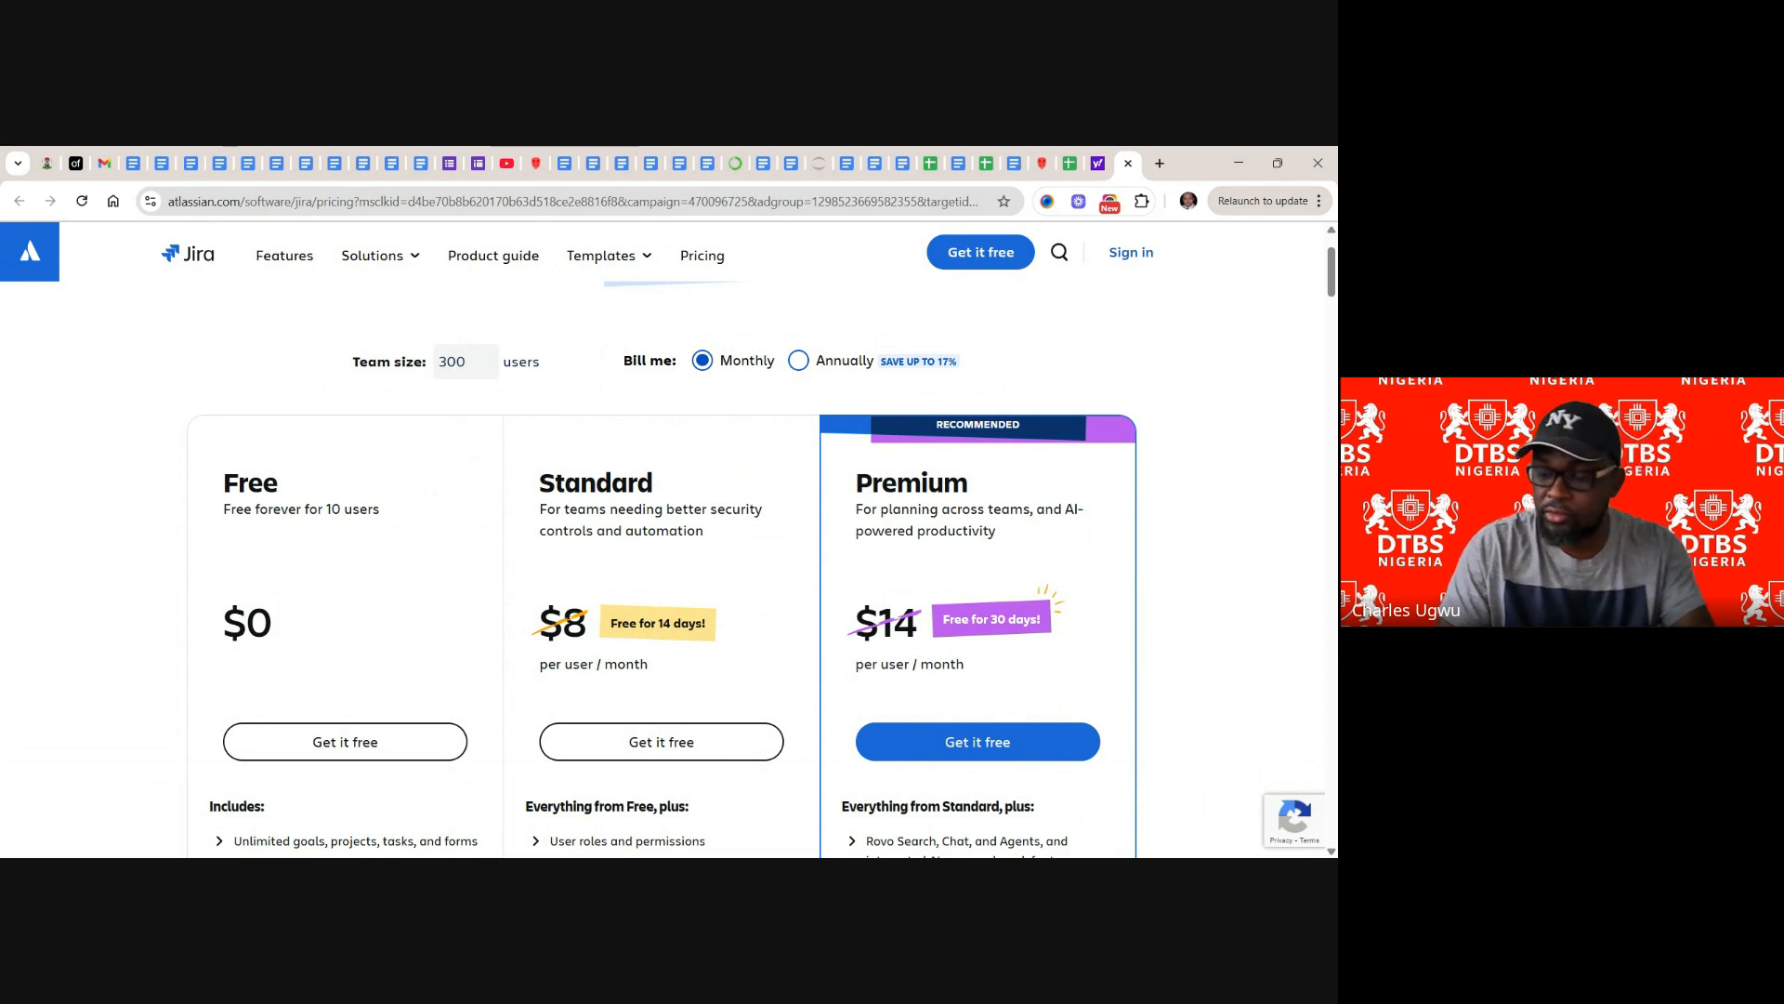
pyautogui.scroll(-2, 669, 567)
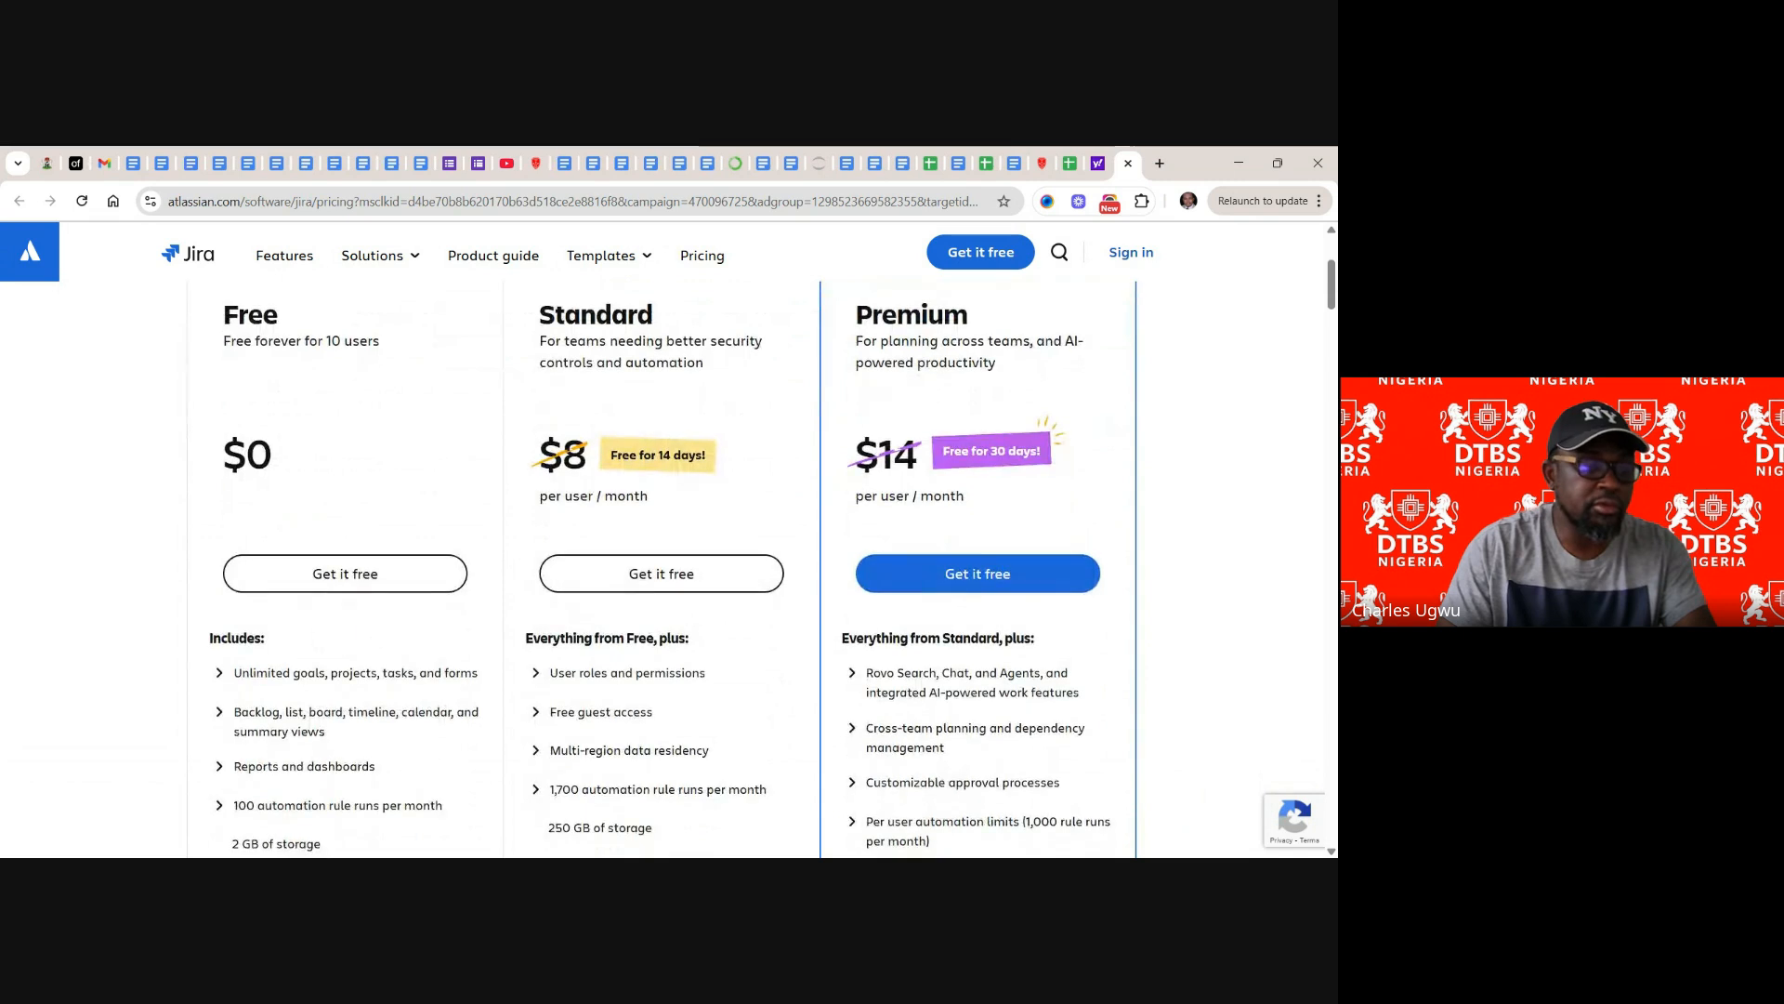
pyautogui.scroll(-2, 669, 567)
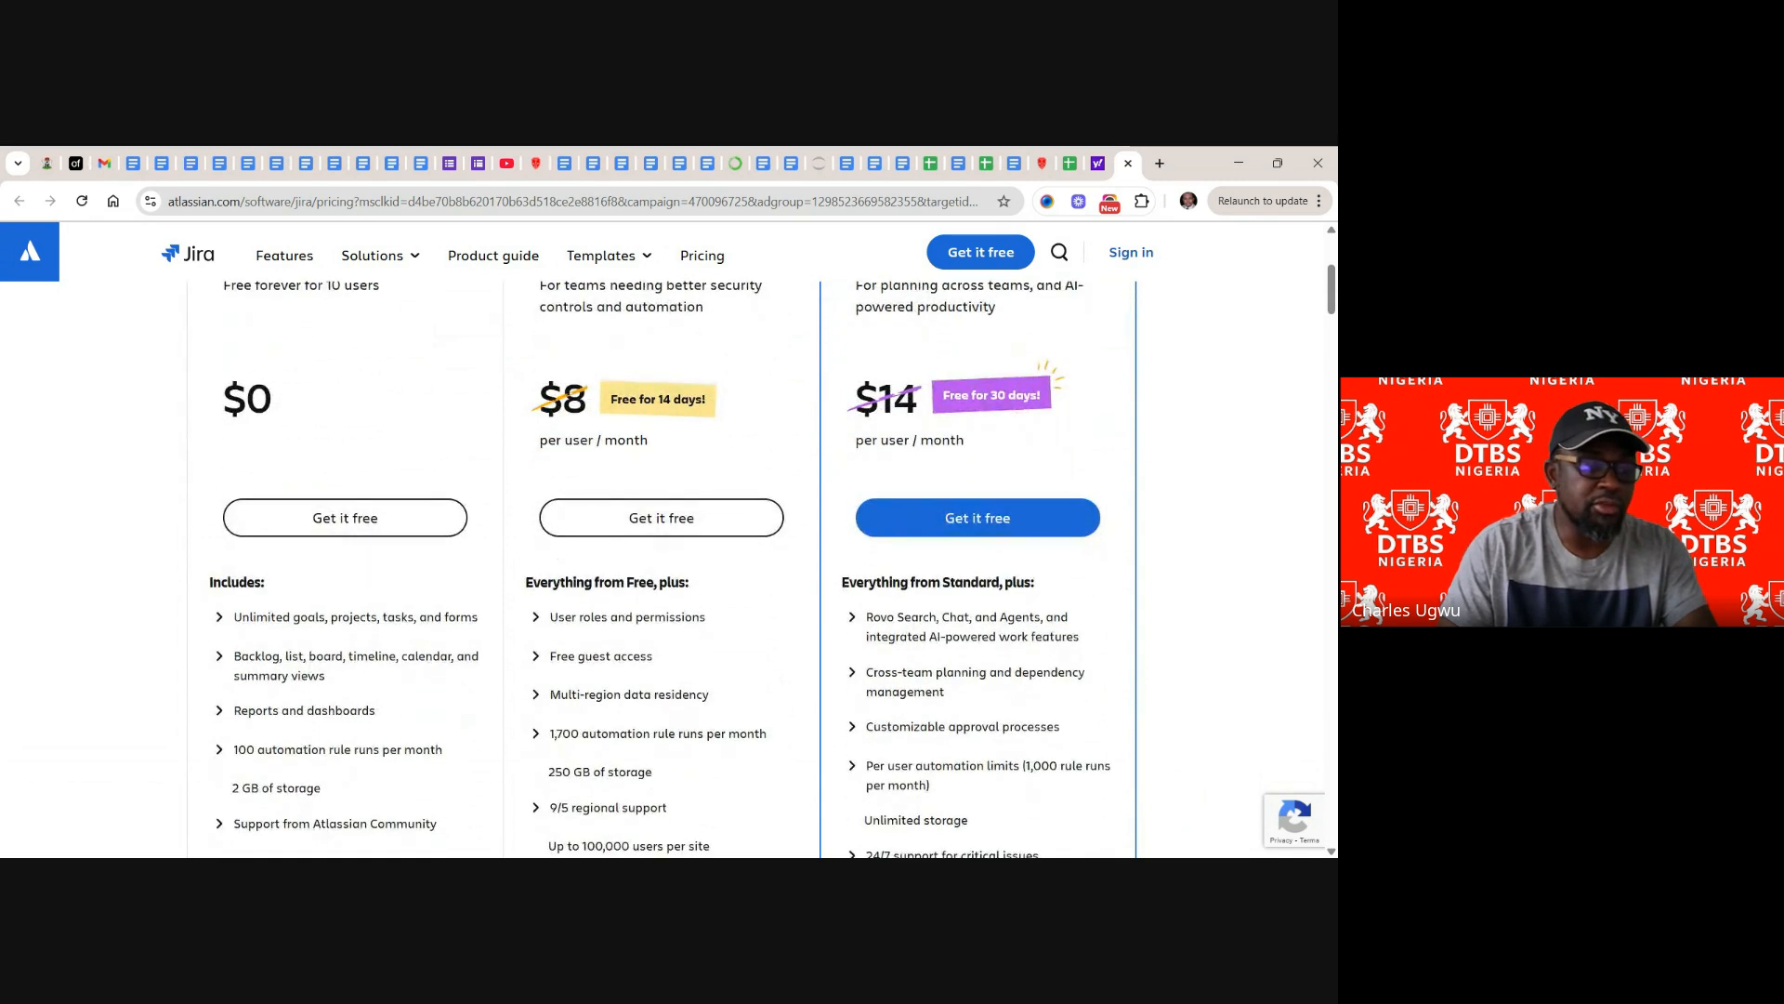
pyautogui.scroll(-1, 368, 612)
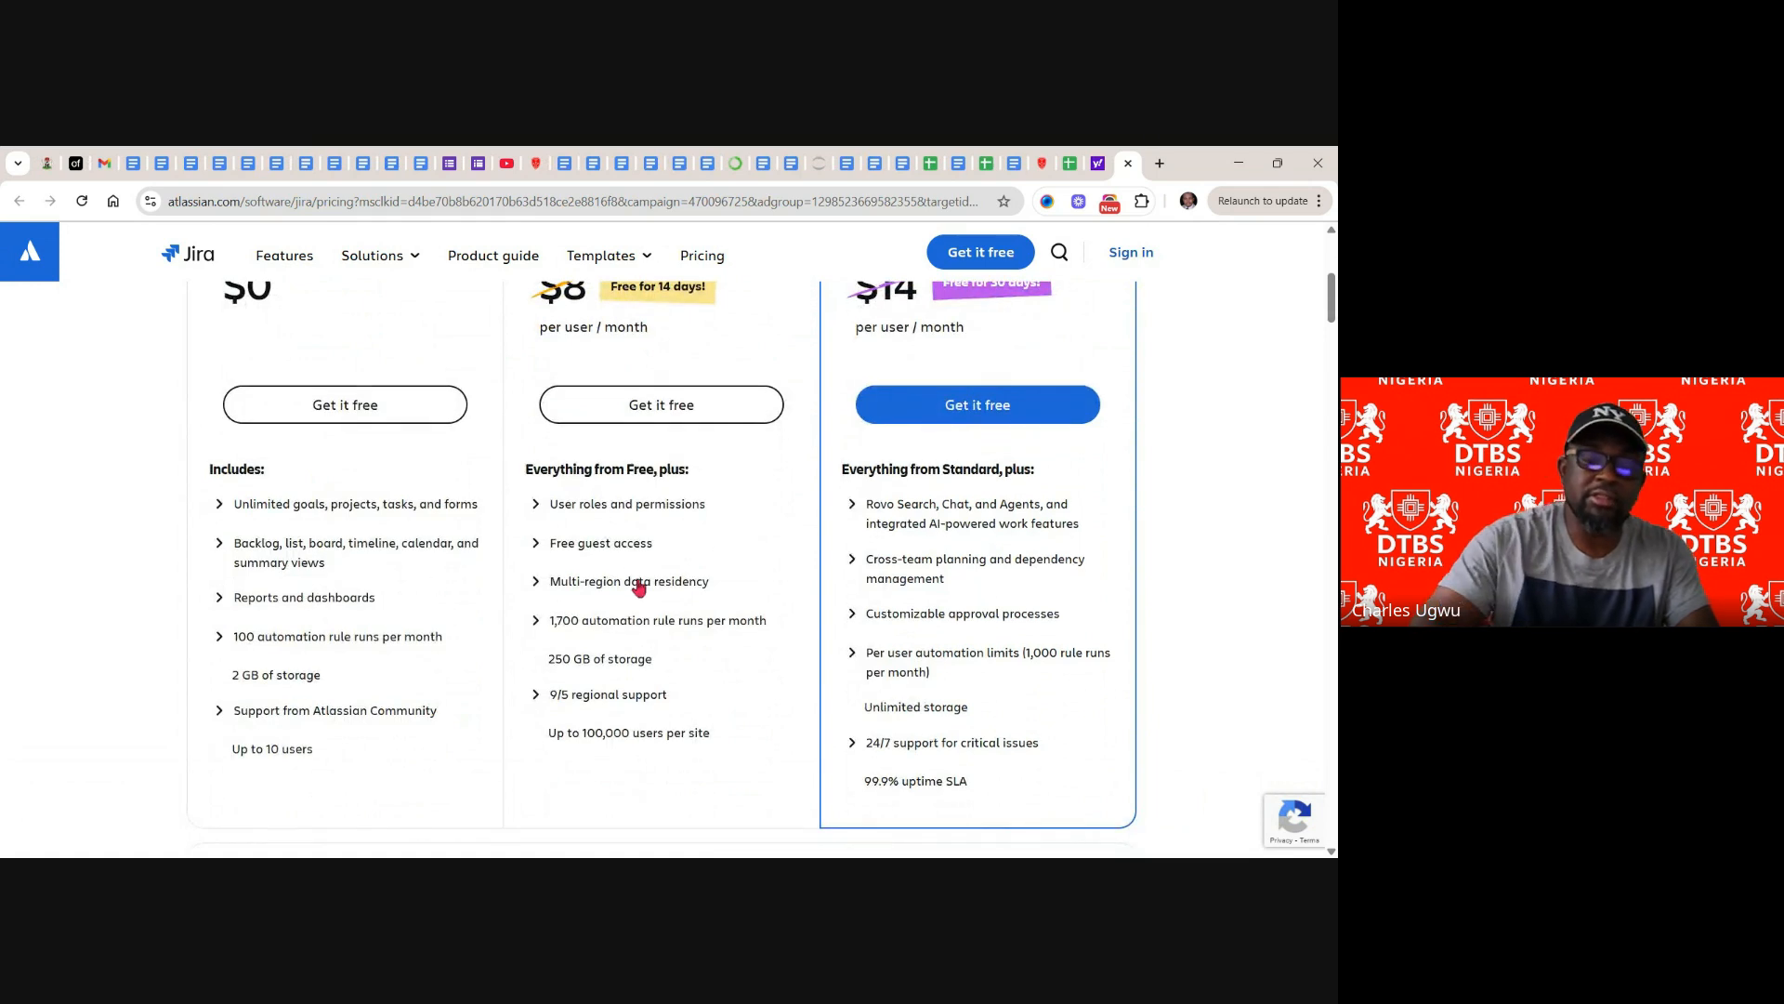
pyautogui.scroll(2, 637, 586)
pyautogui.scroll(2, 669, 567)
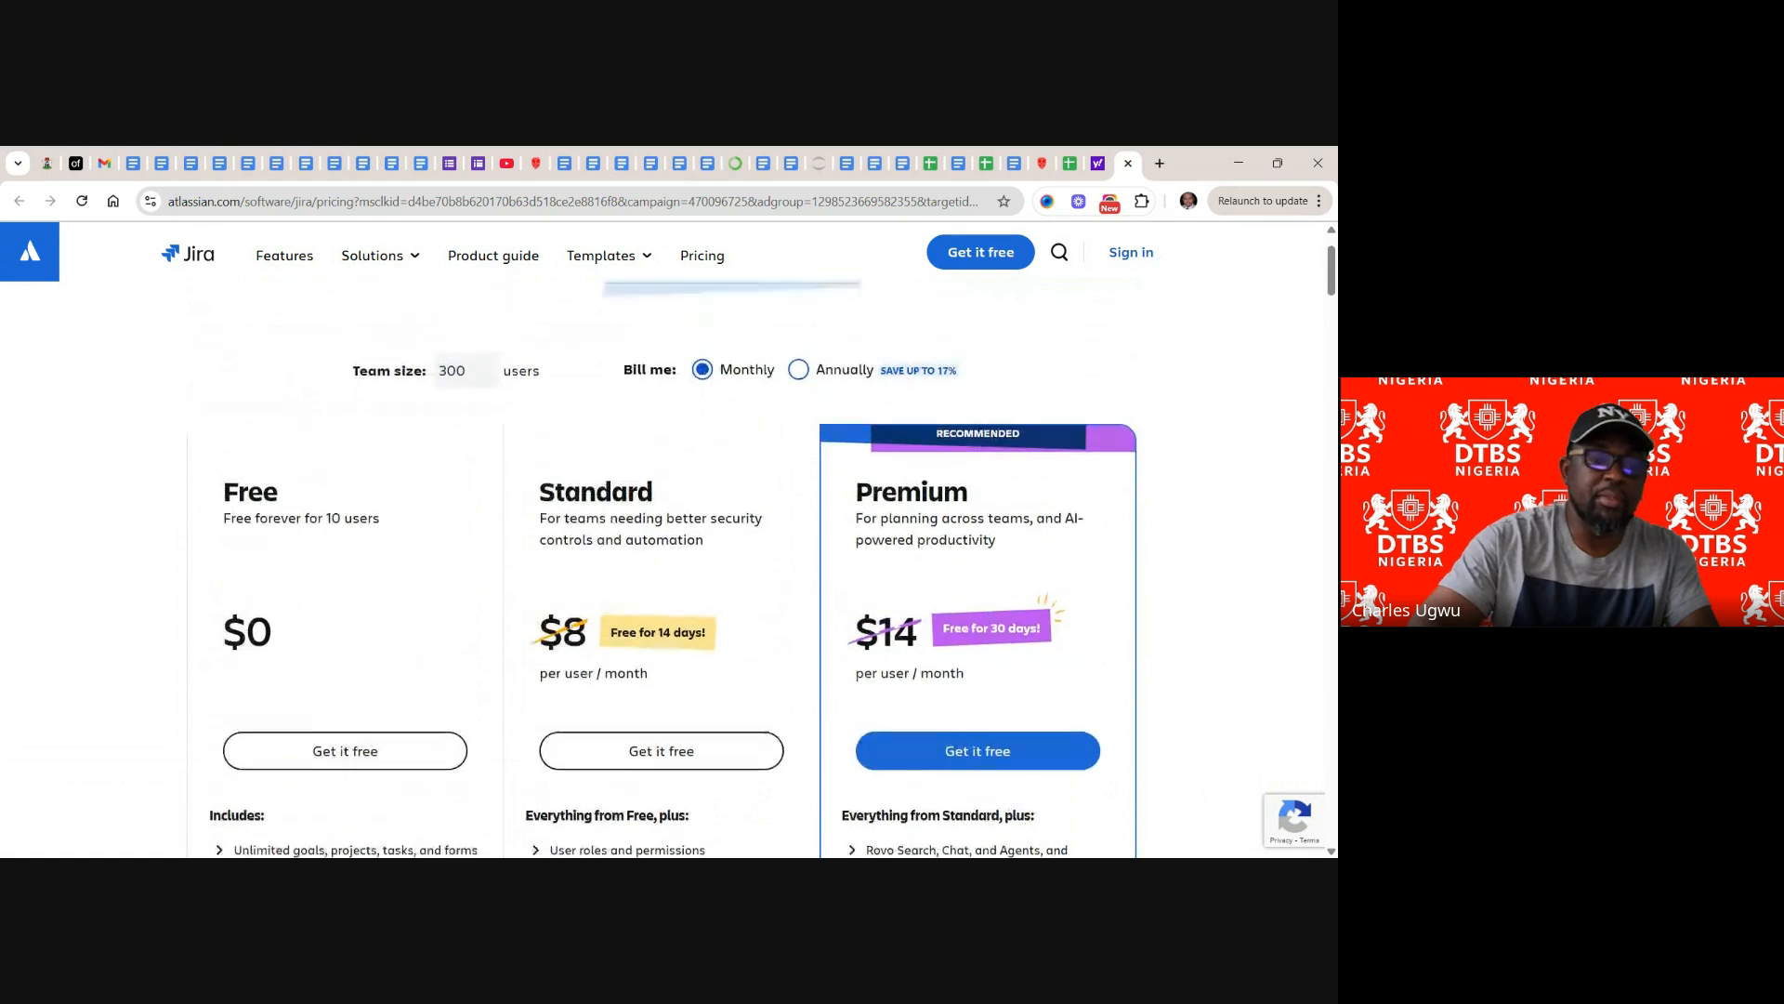
pyautogui.scroll(-1, 669, 567)
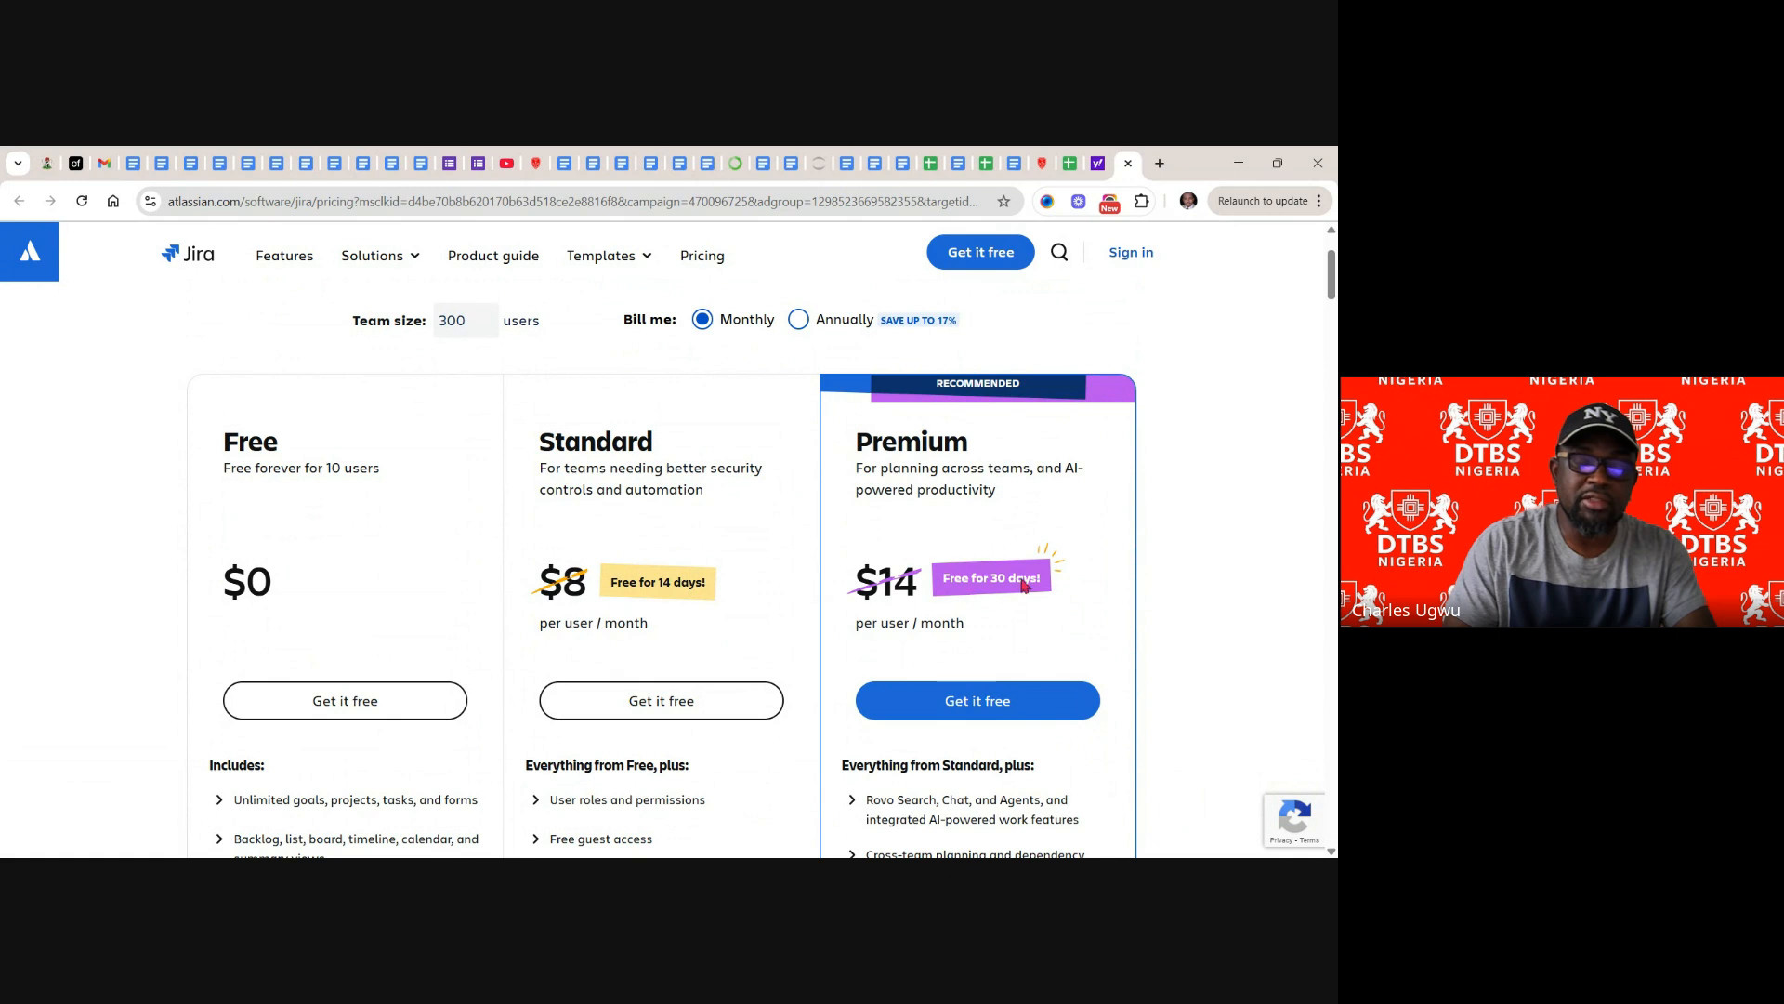
pyautogui.scroll(-1, 1022, 584)
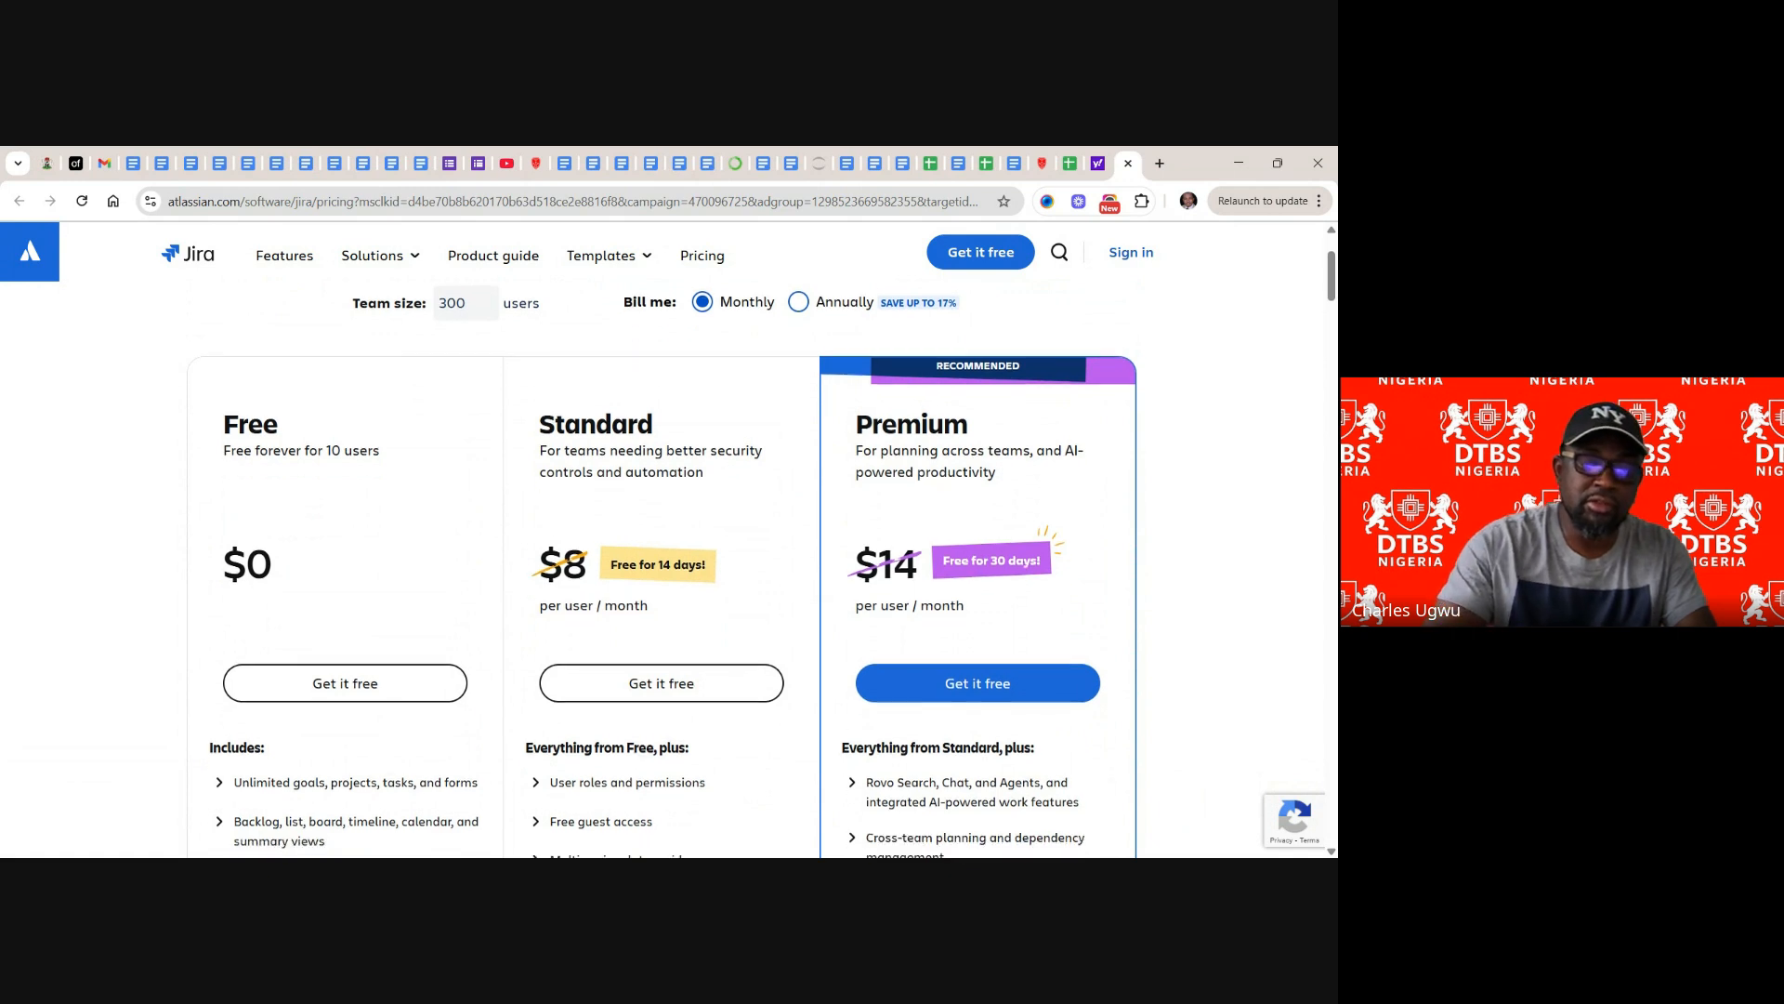
pyautogui.scroll(-2, 669, 567)
pyautogui.scroll(-1, 1017, 634)
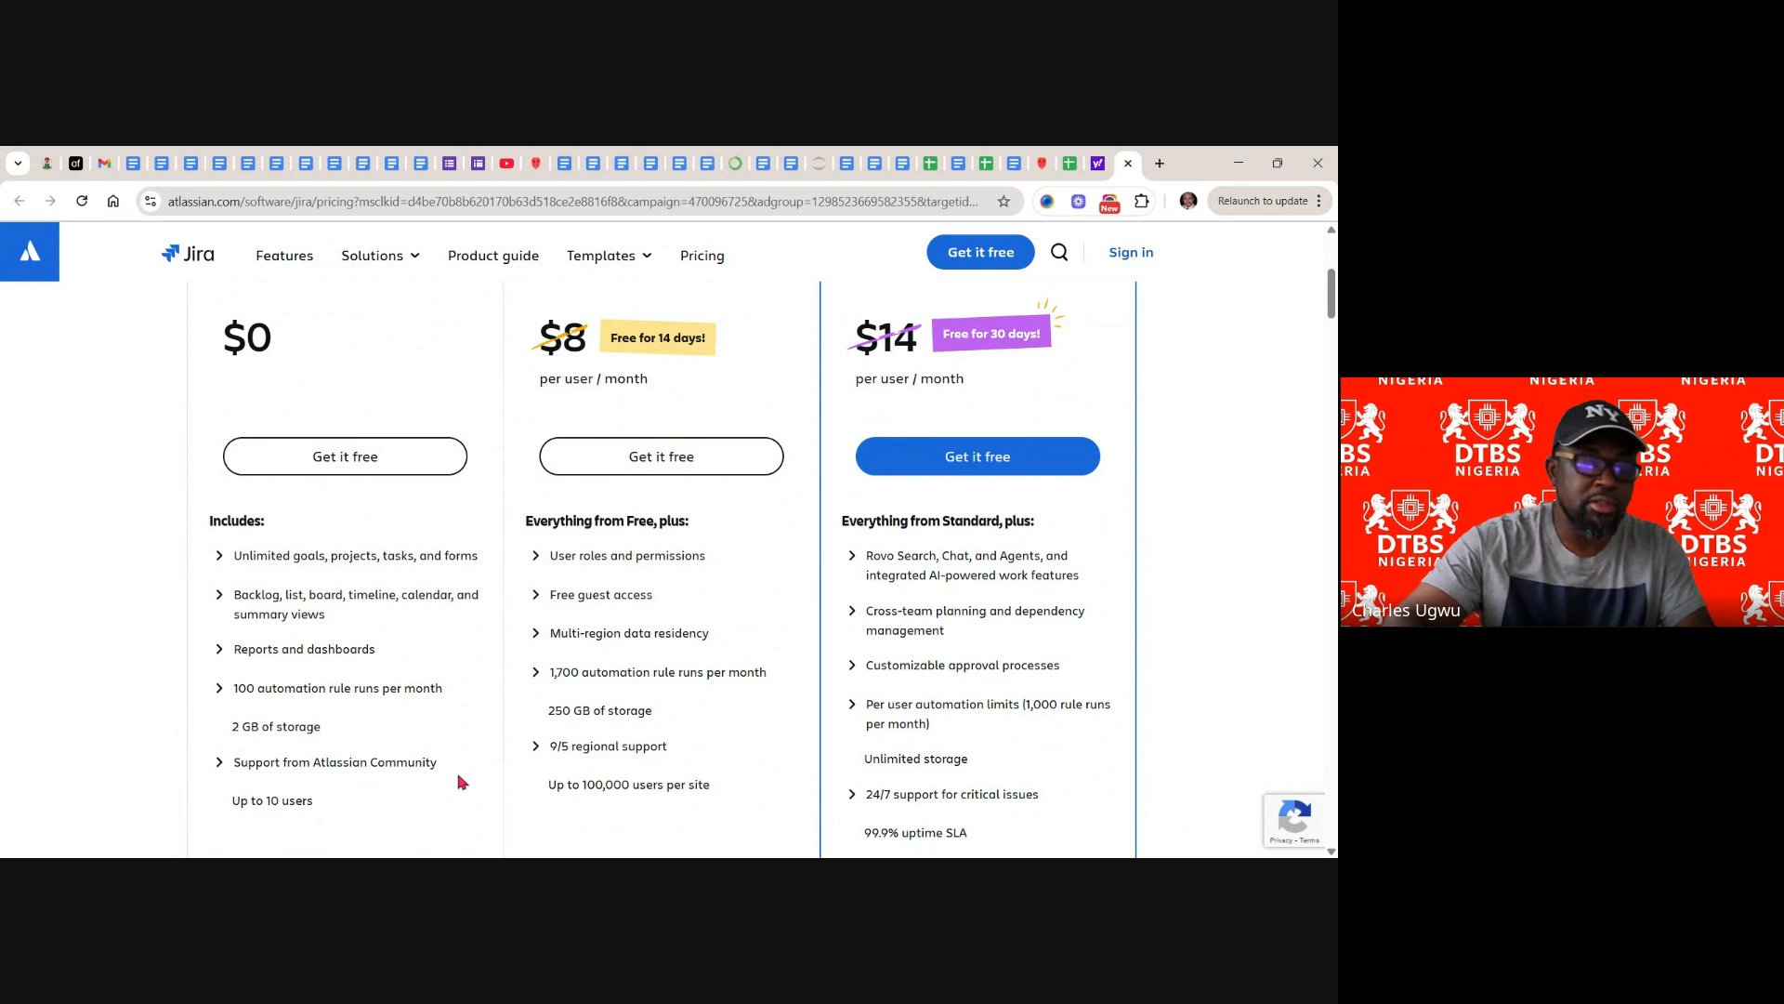
pyautogui.scroll(-1, 455, 782)
pyautogui.scroll(-1, 454, 782)
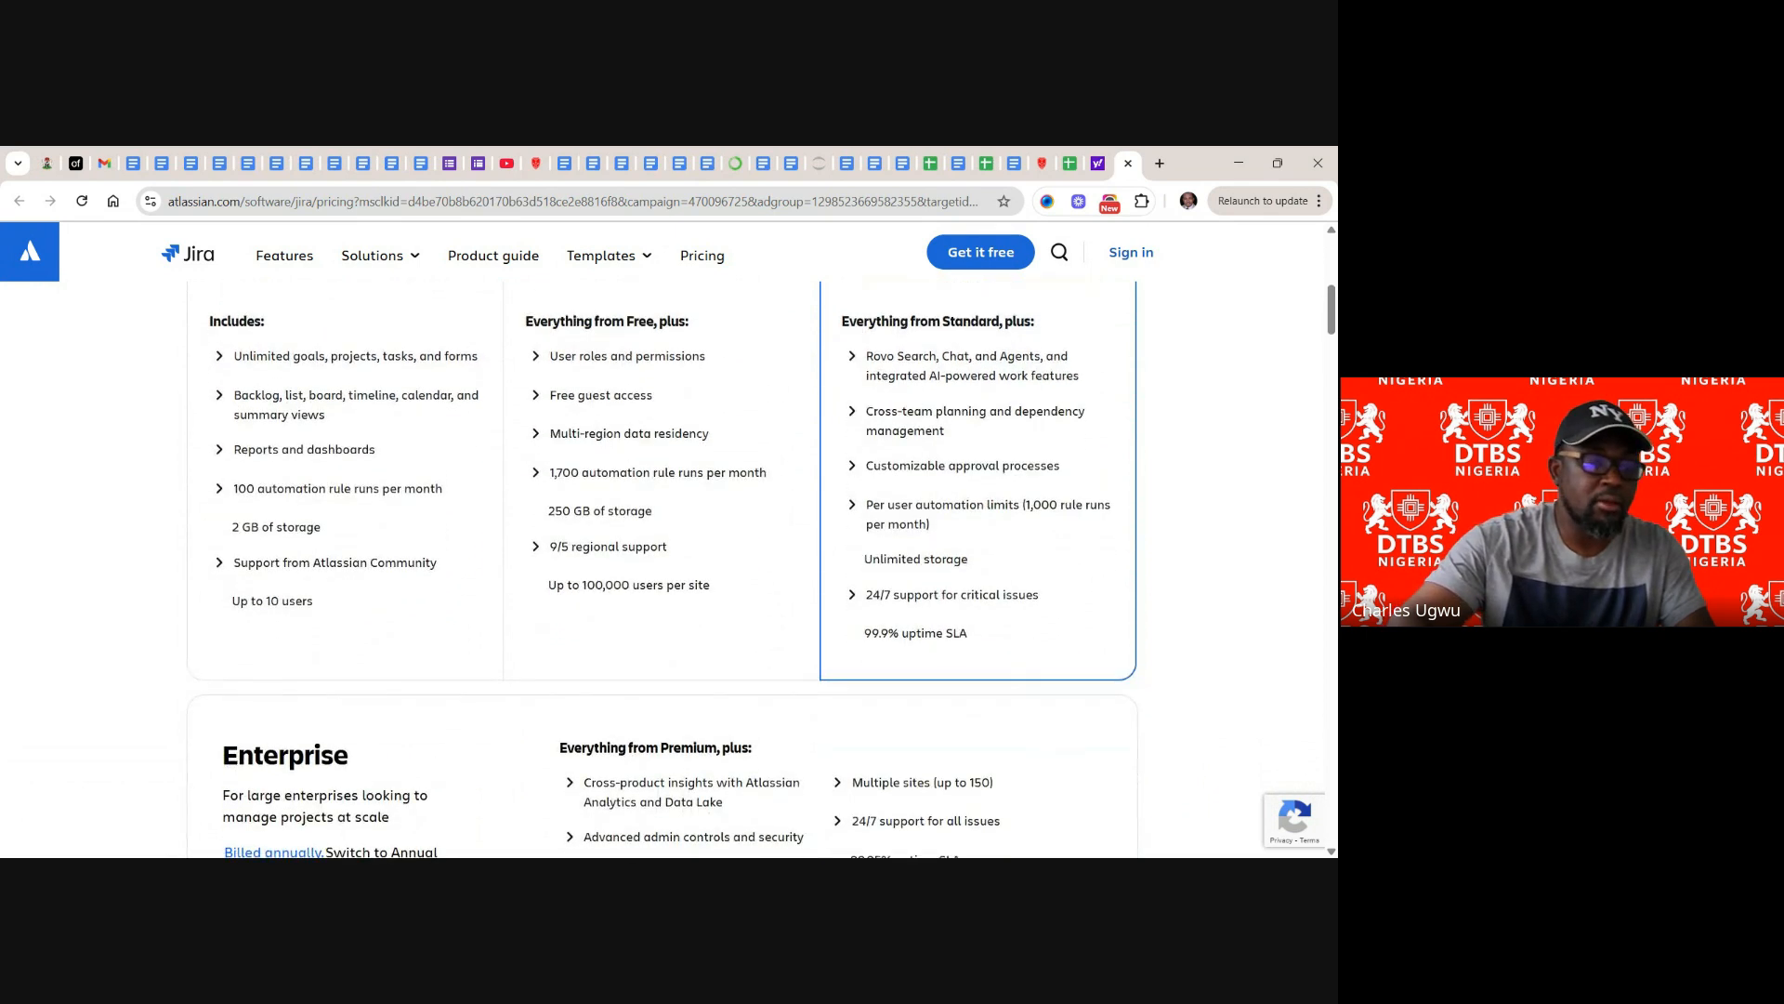
pyautogui.scroll(-2, 455, 781)
pyautogui.scroll(-1, 454, 782)
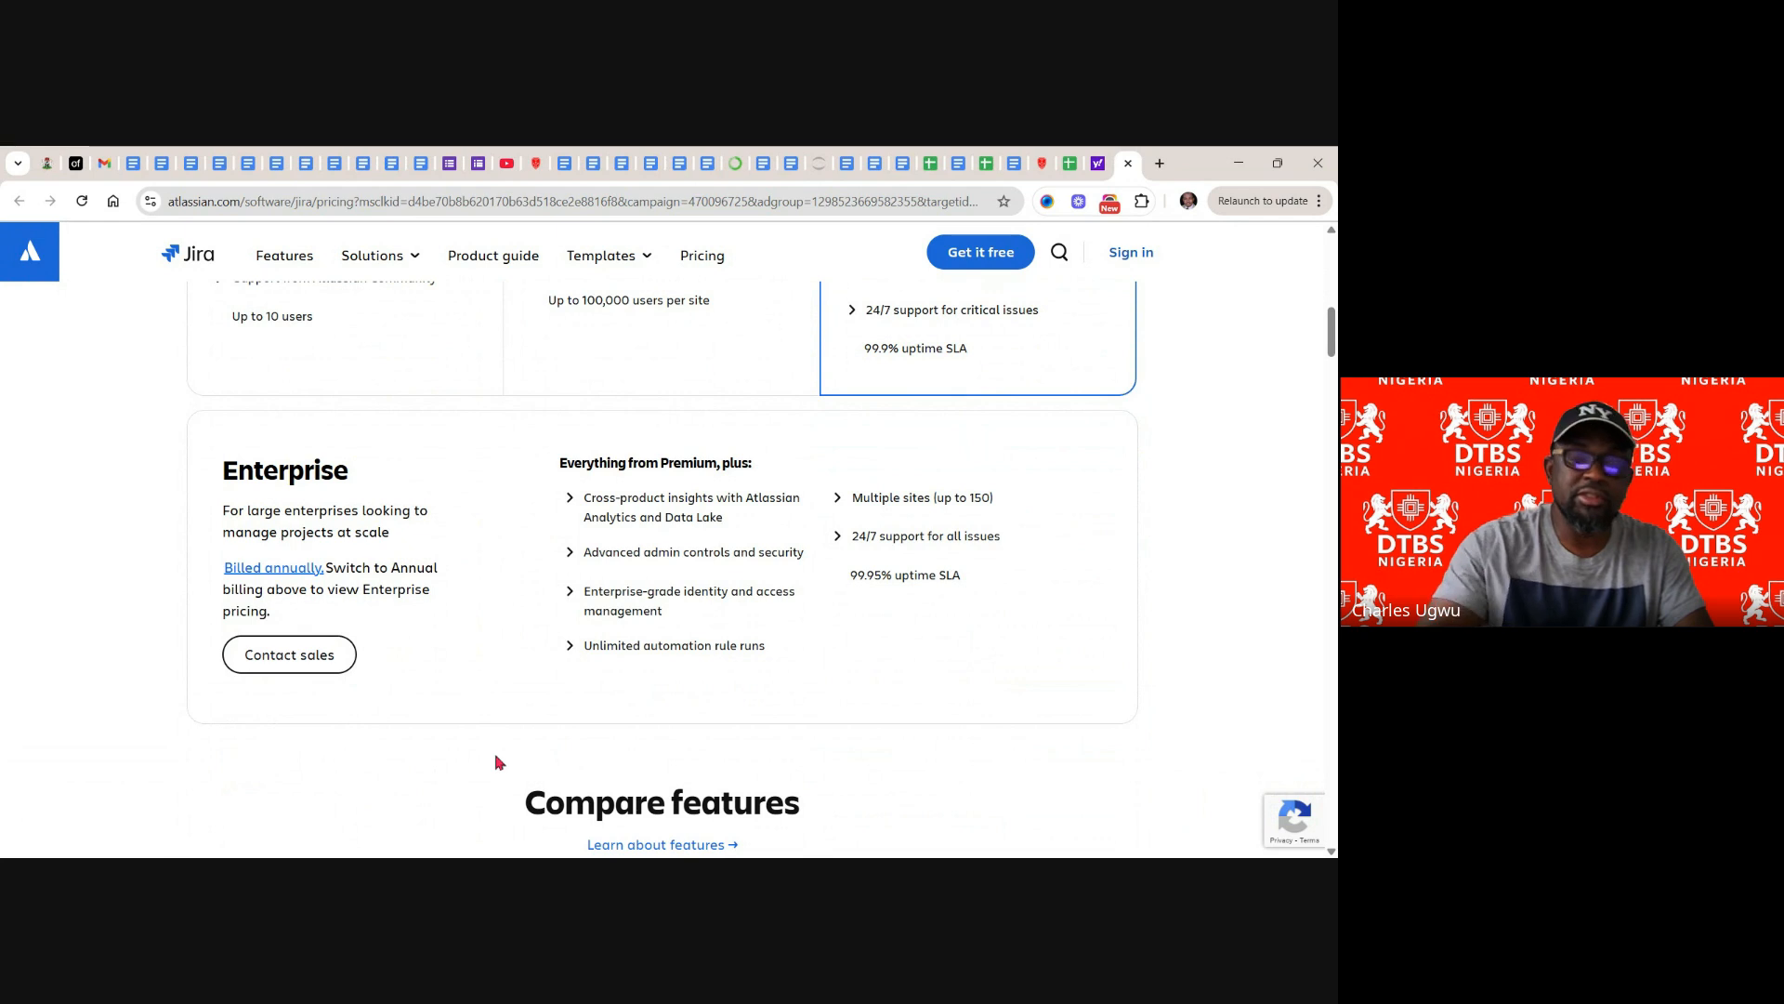
pyautogui.scroll(9, 495, 760)
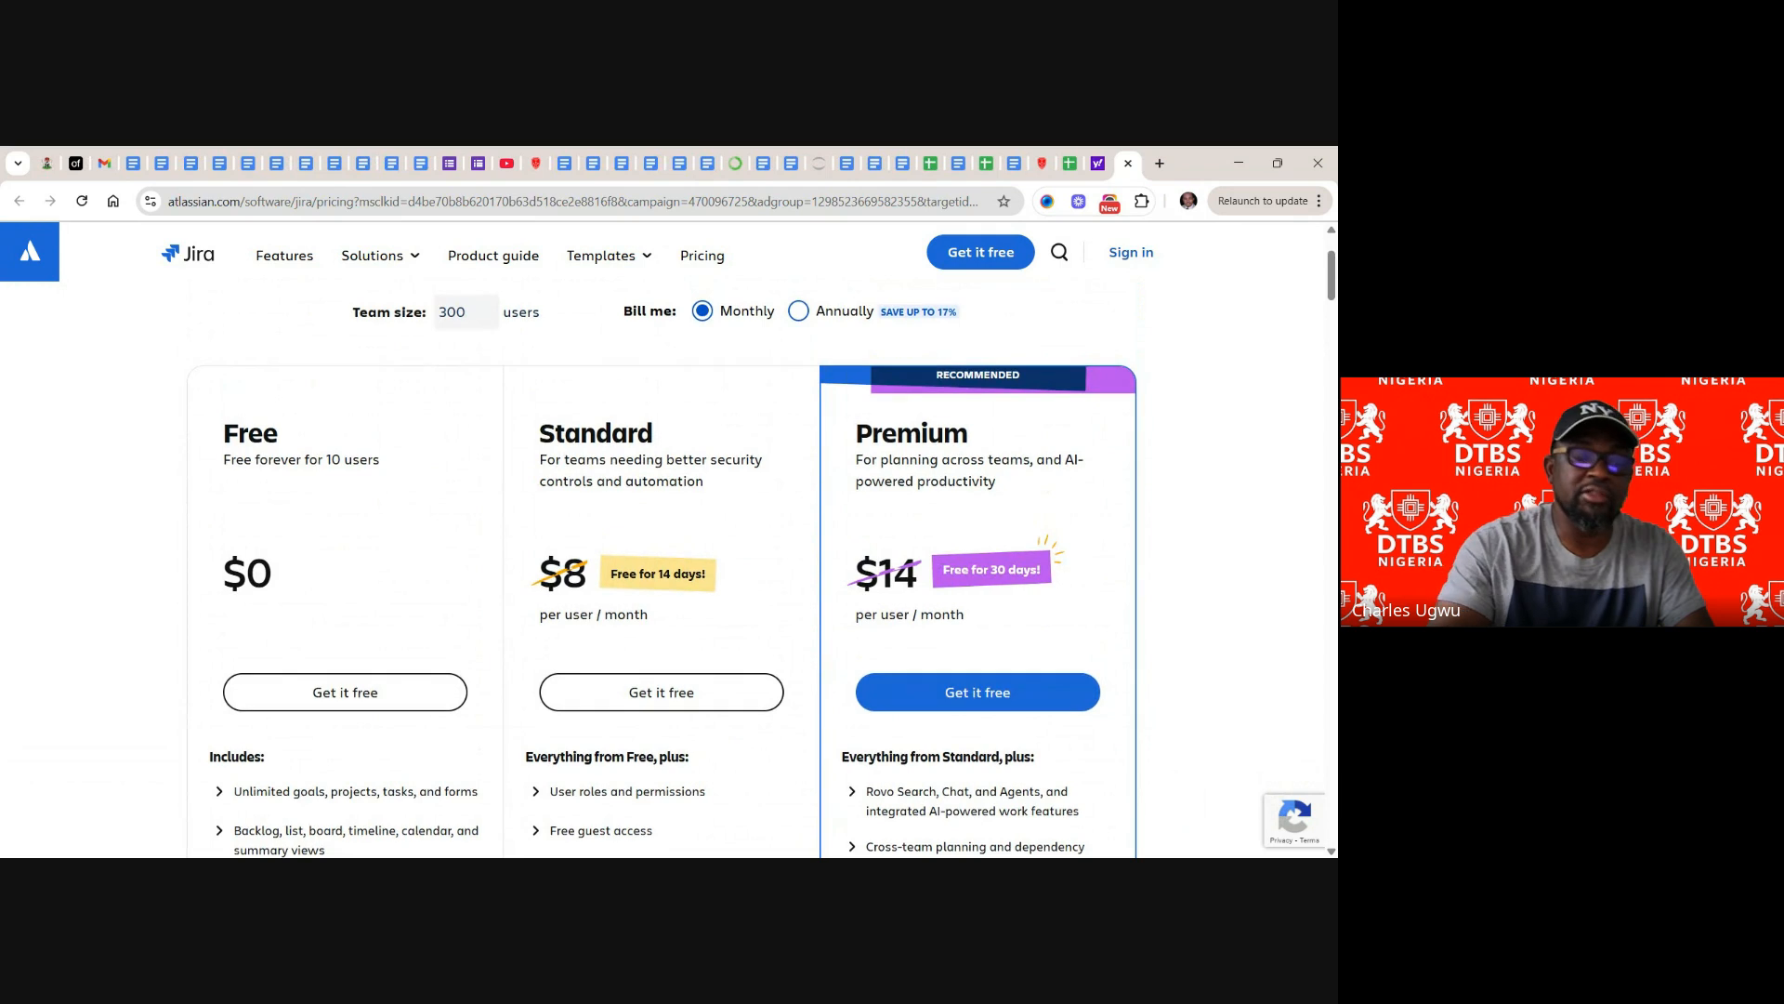
pyautogui.scroll(1, 662, 569)
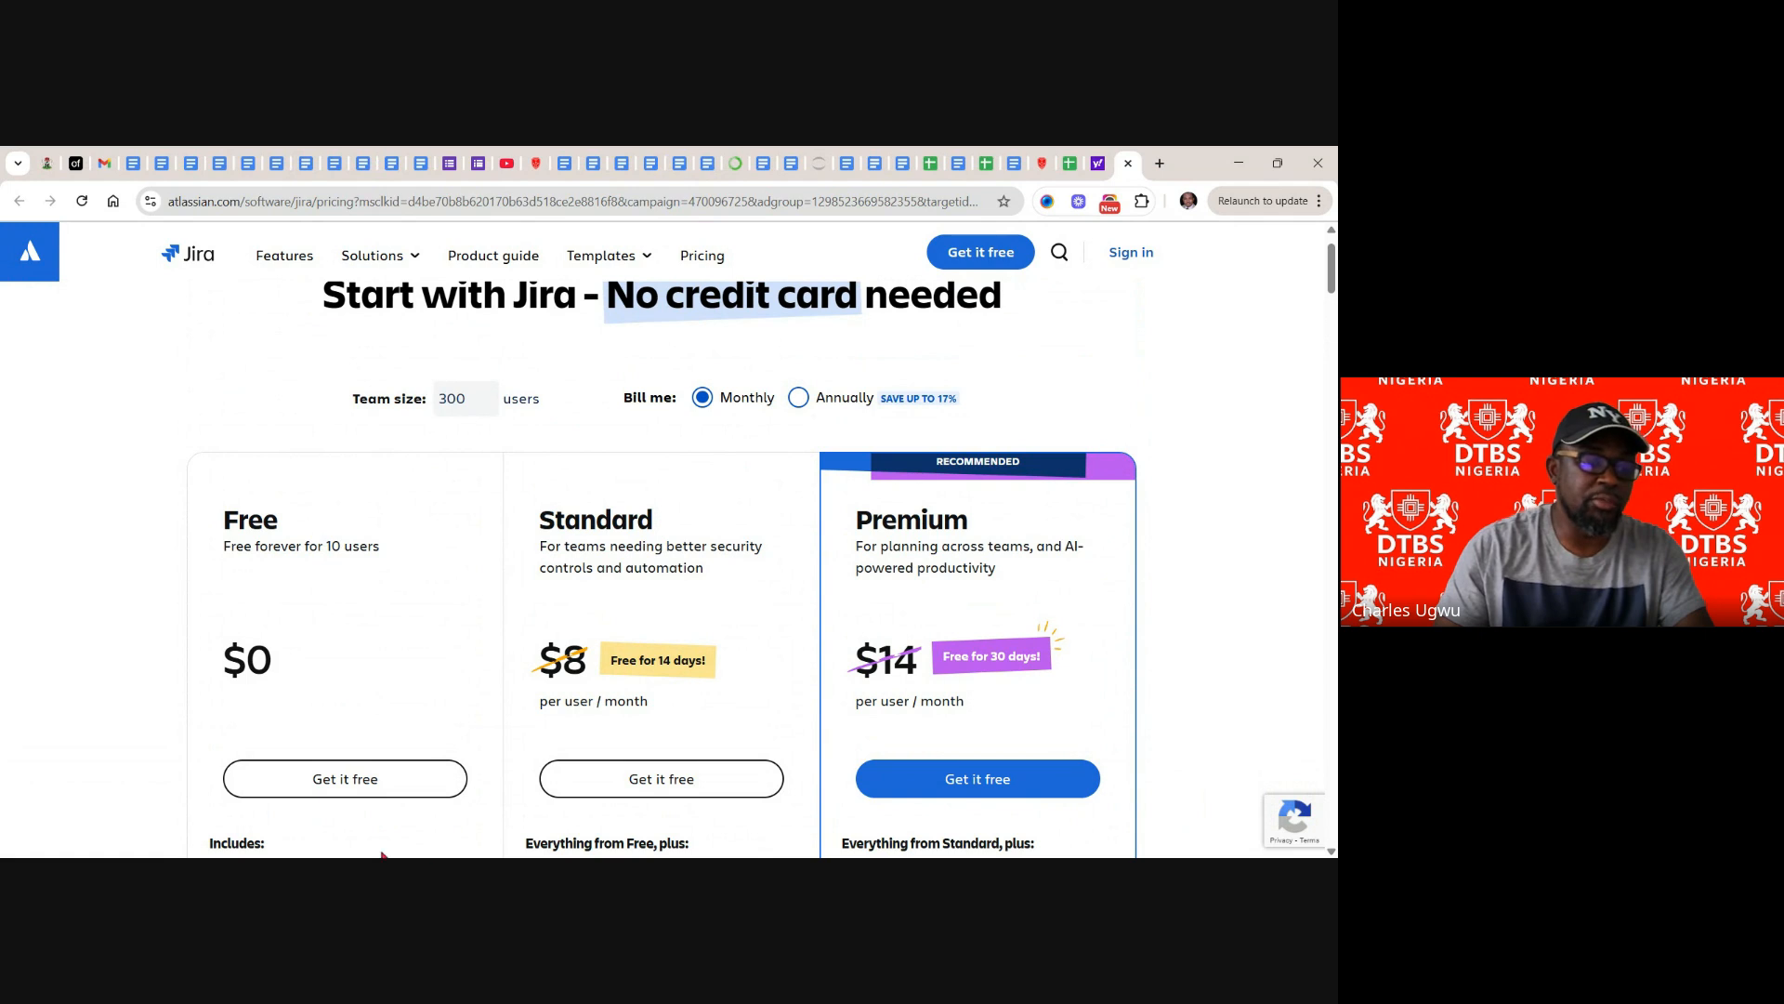
pyautogui.scroll(-1, 335, 780)
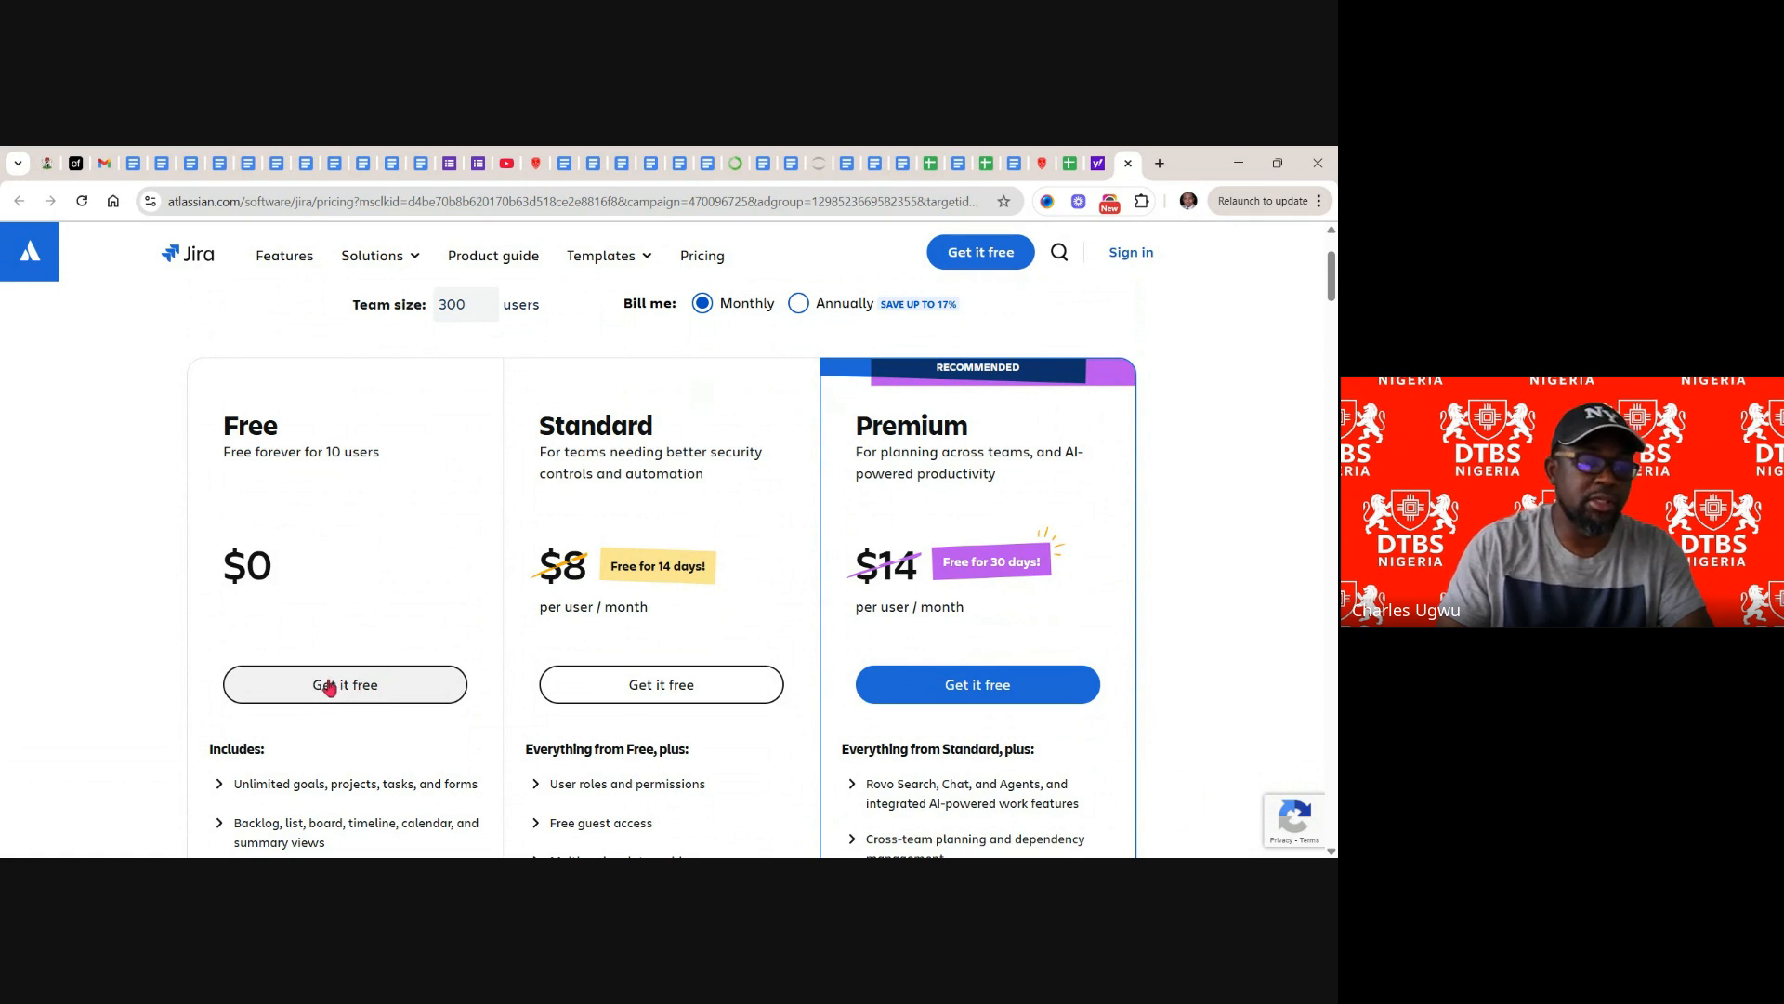
# - Choose the Free Jira plan and log in with an existing account to reach the Atlassian home page
pyautogui.click(330, 686)
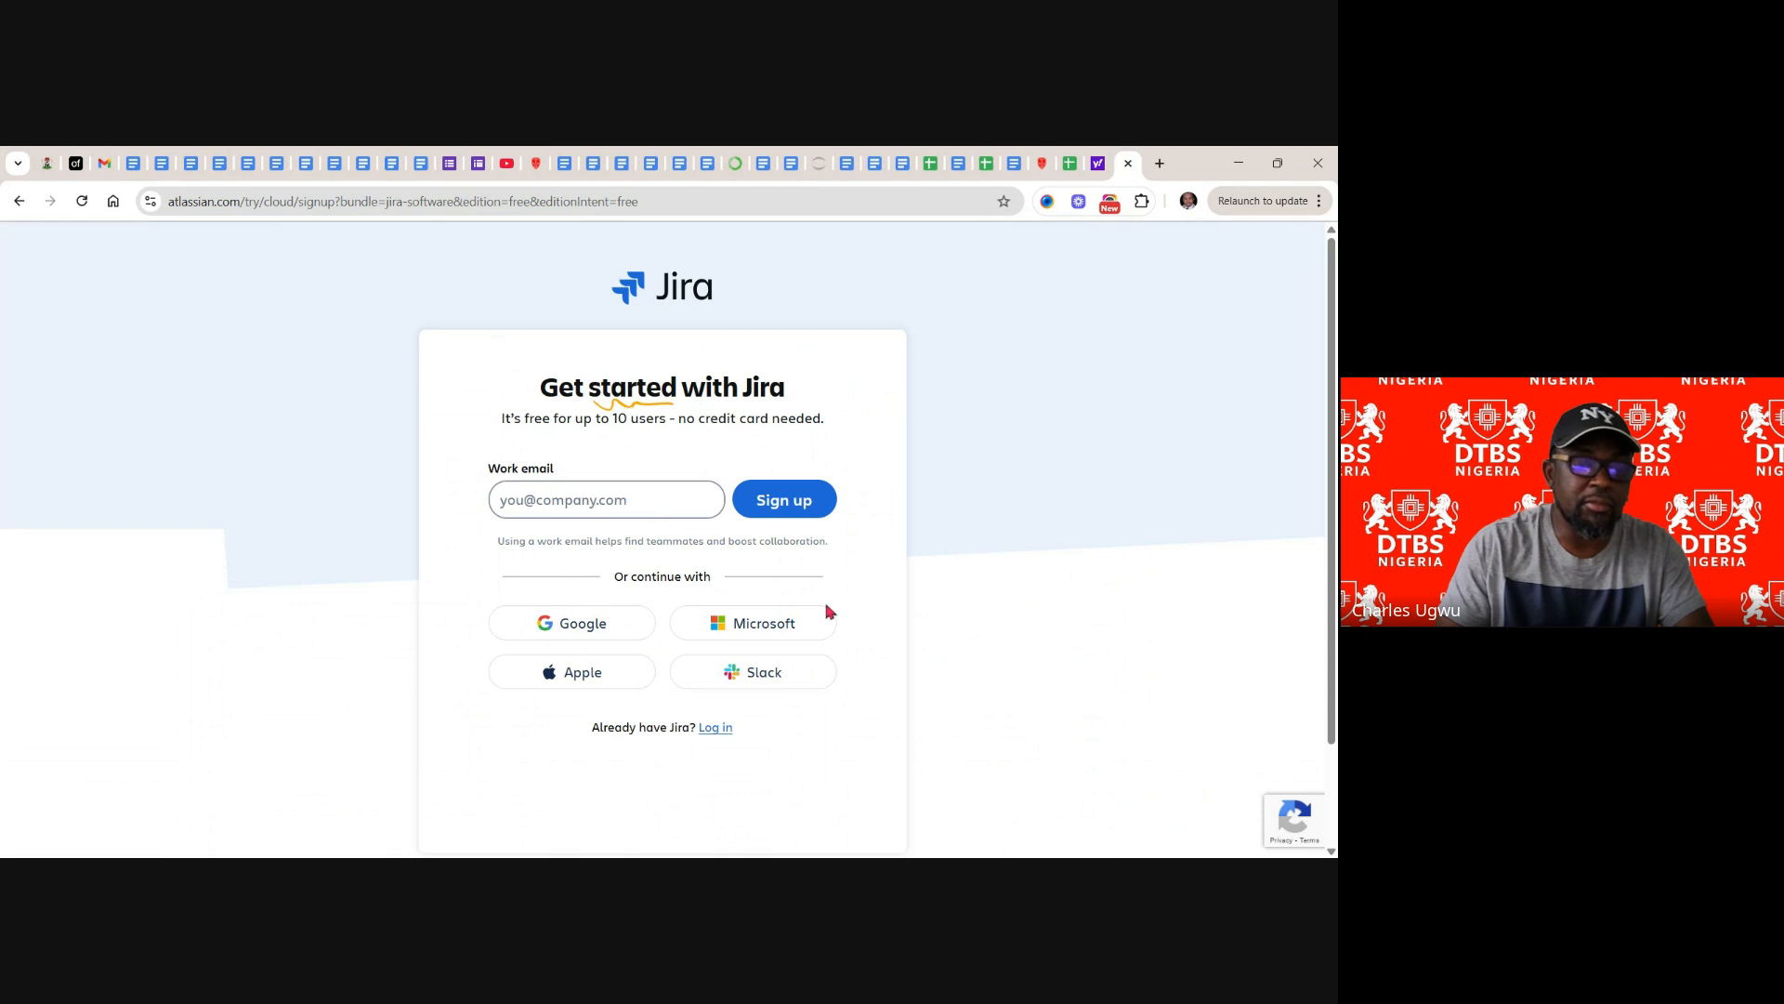
pyautogui.click(720, 730)
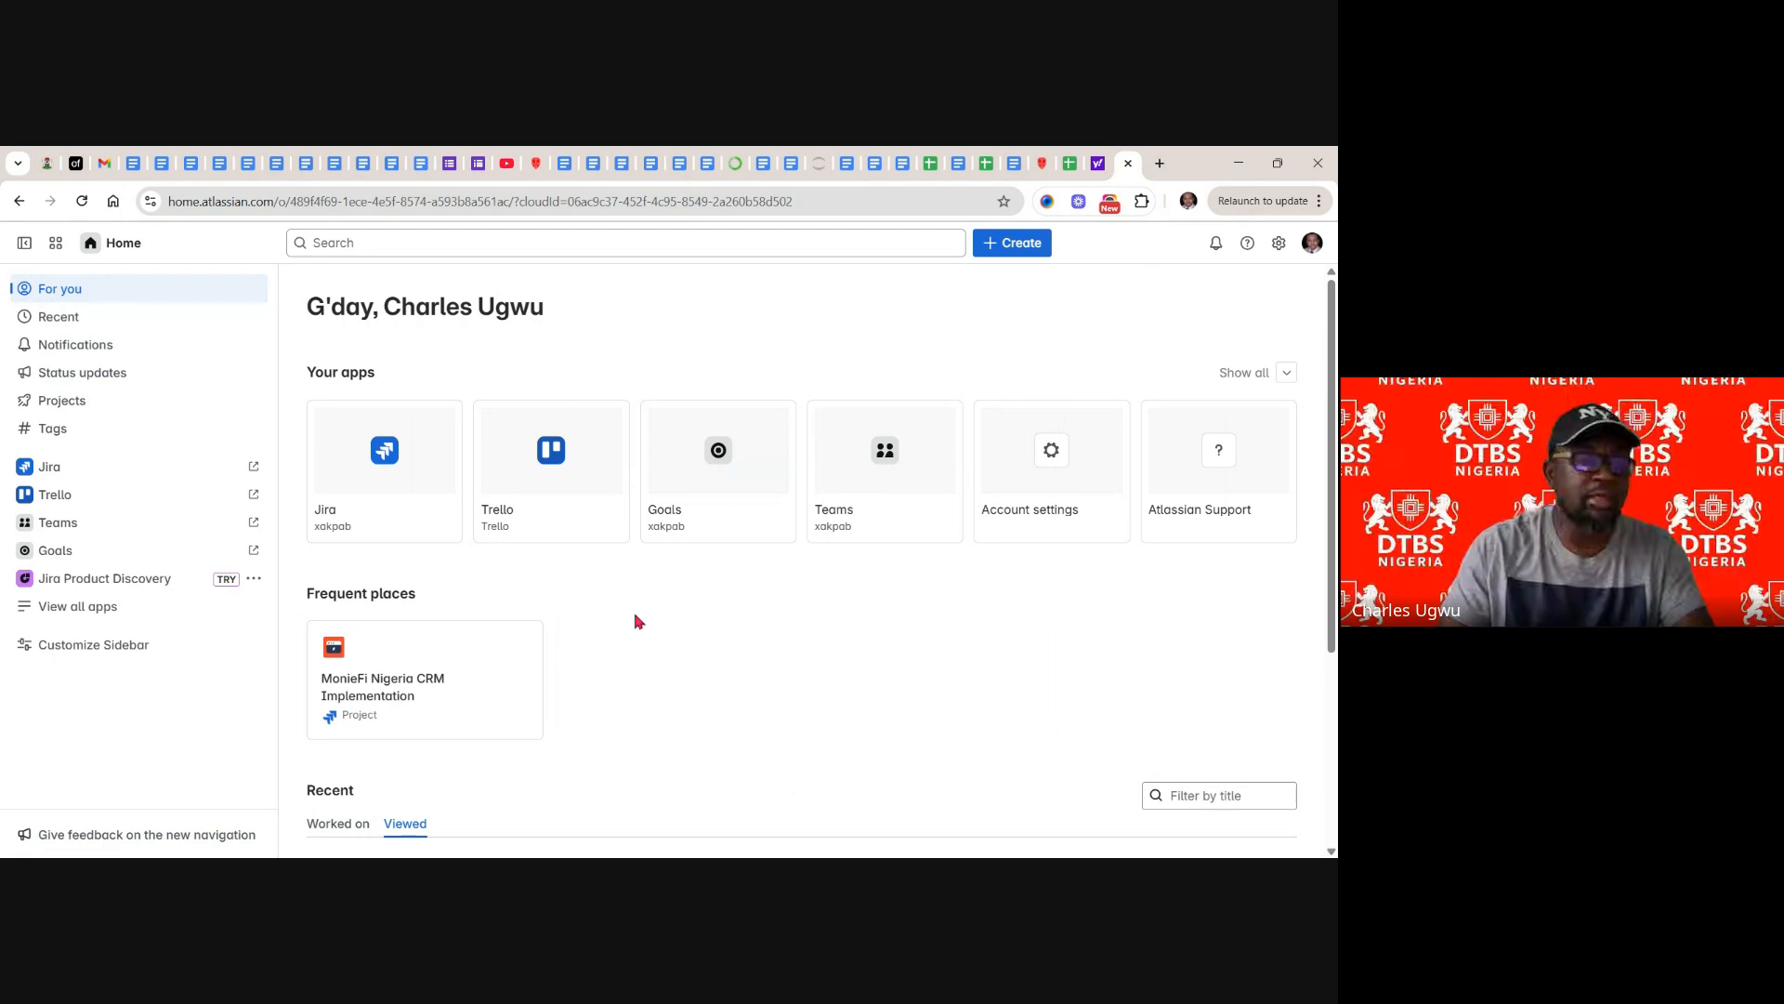
pyautogui.click(549, 530)
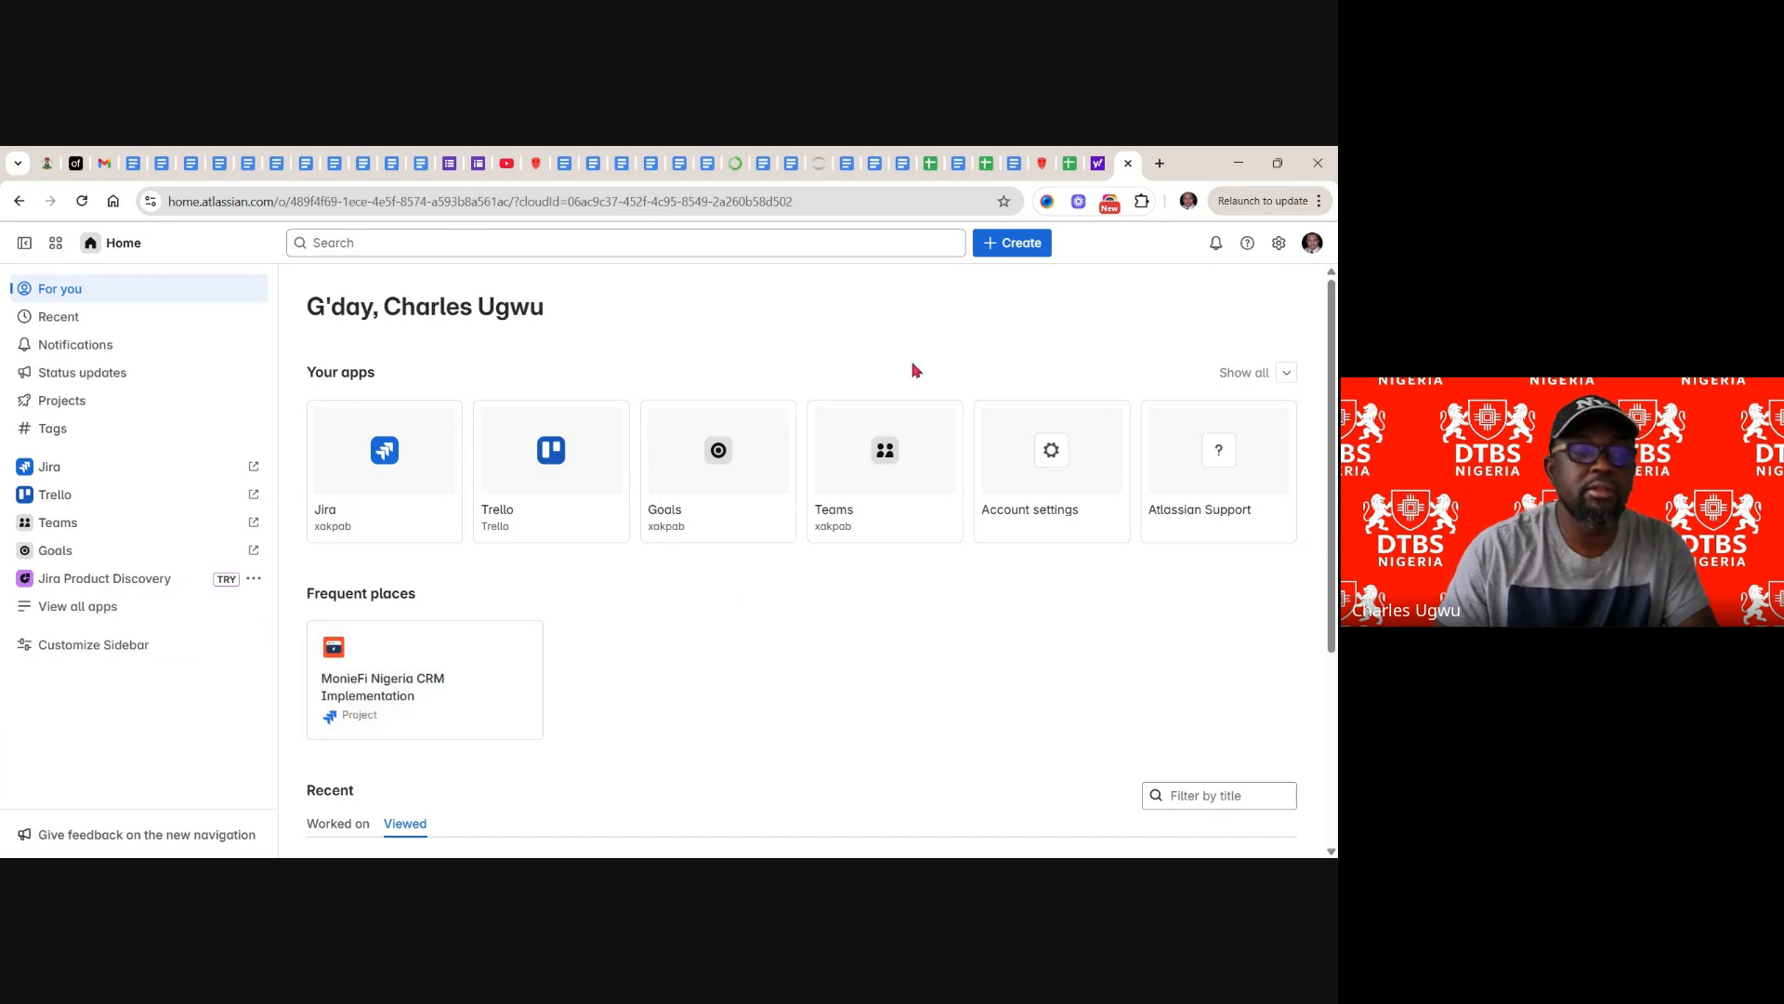
# - Create a new Atlassian Home project named "MonieFi D365 CRM"
pyautogui.click(1031, 249)
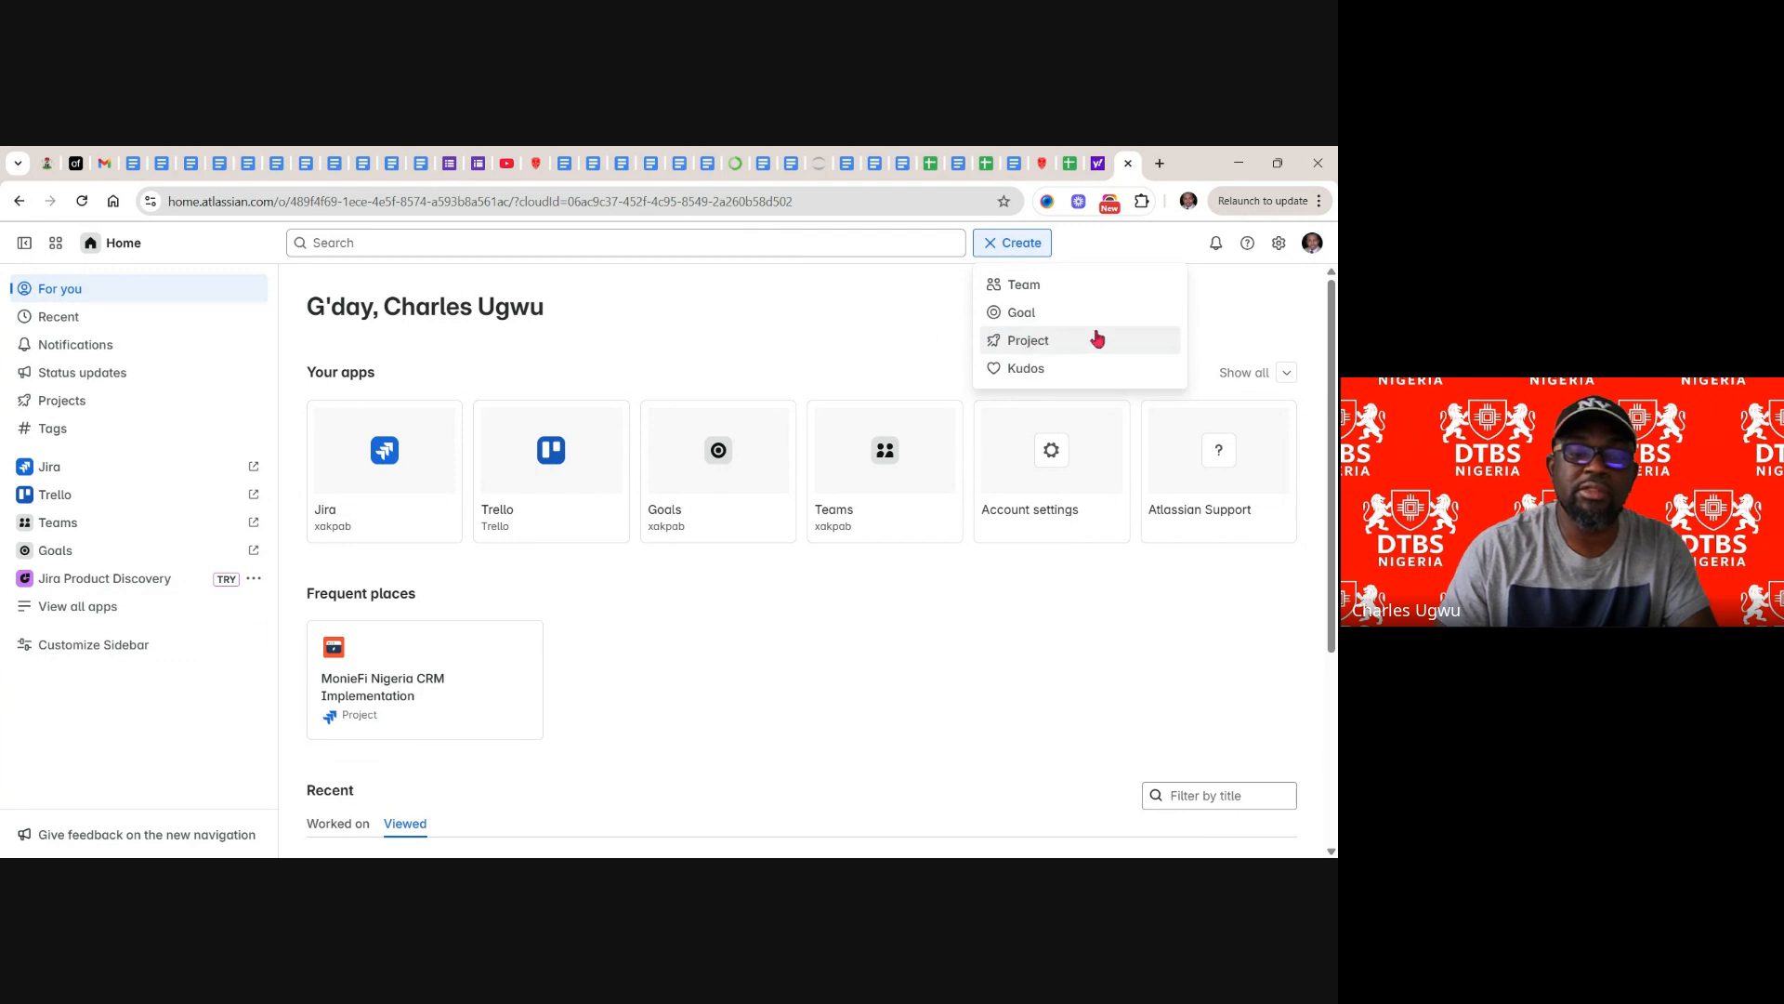
pyautogui.click(1038, 347)
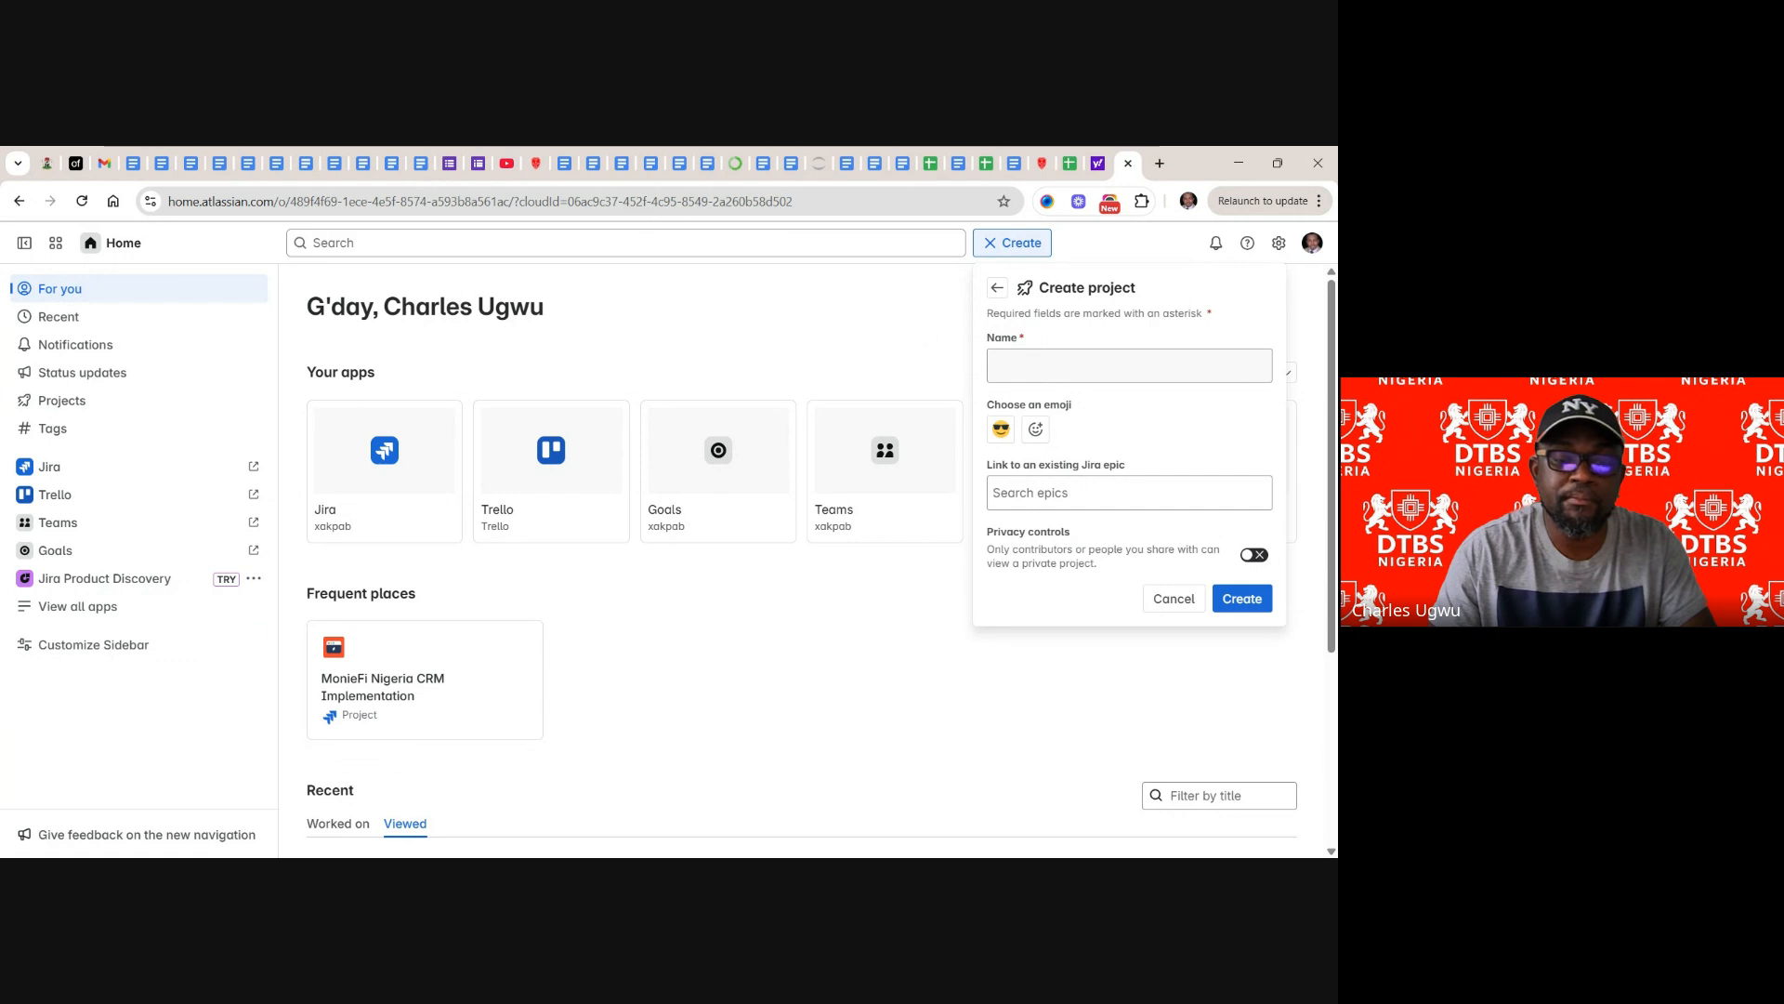
pyautogui.click(1059, 371)
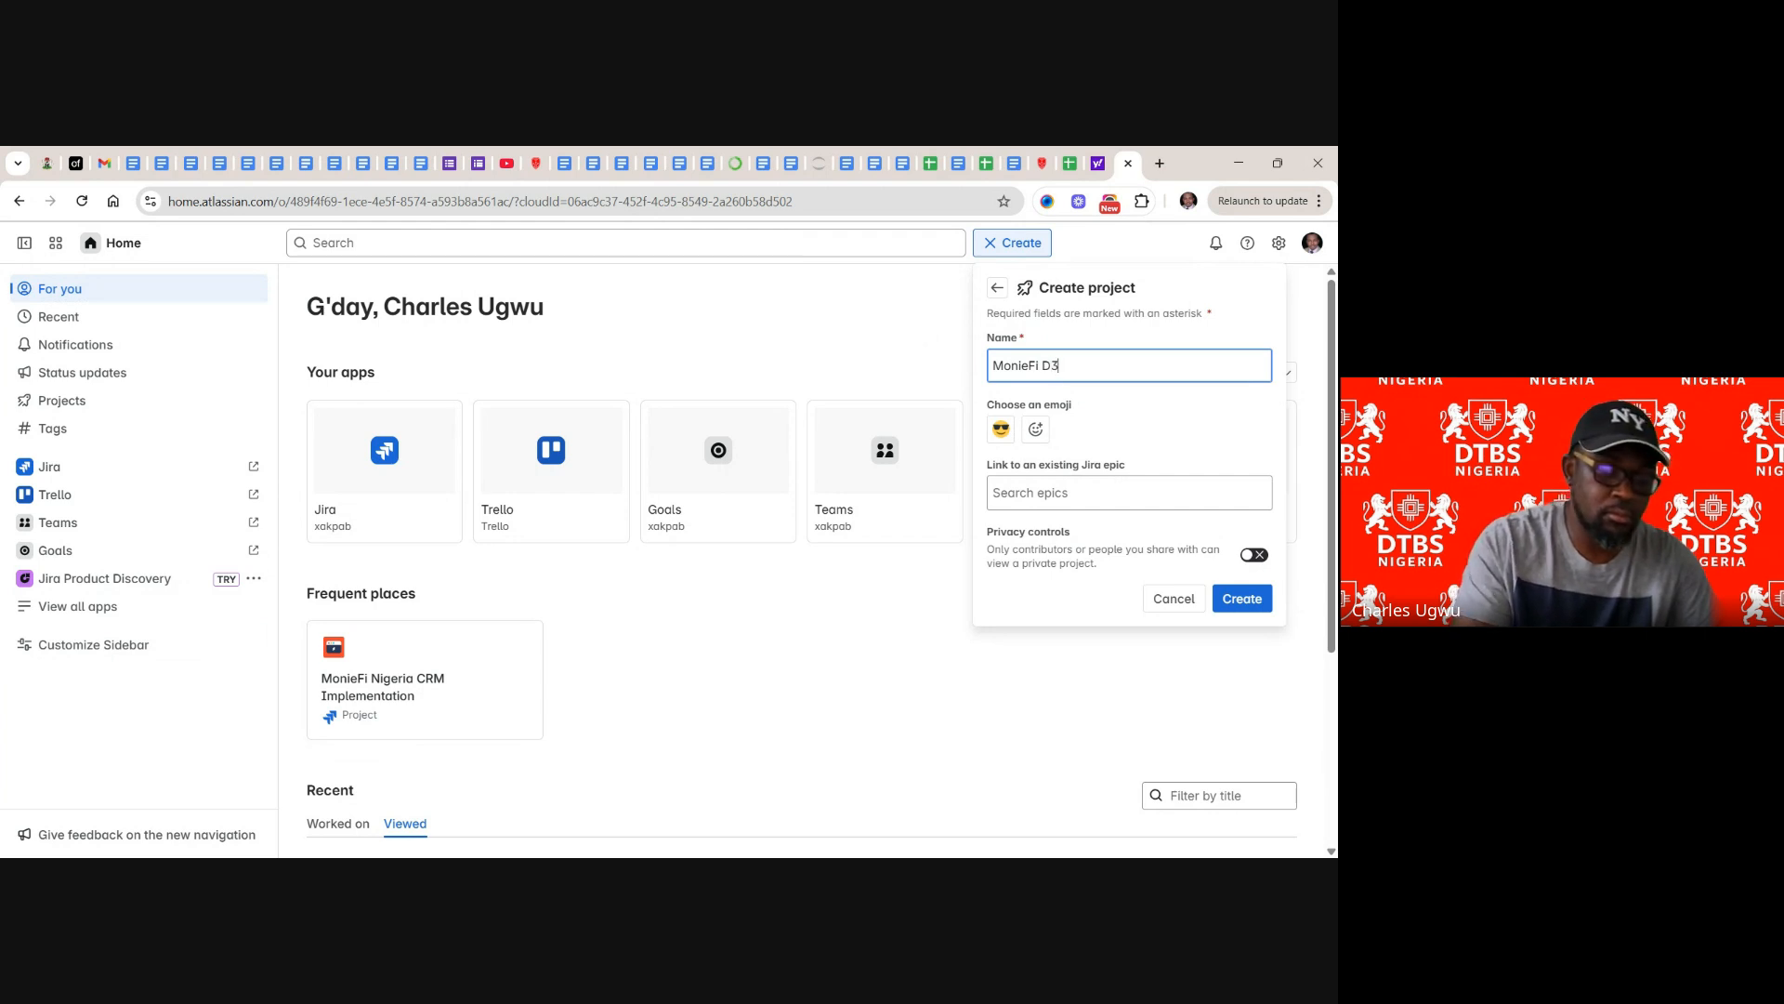
pyautogui.write('5 ')
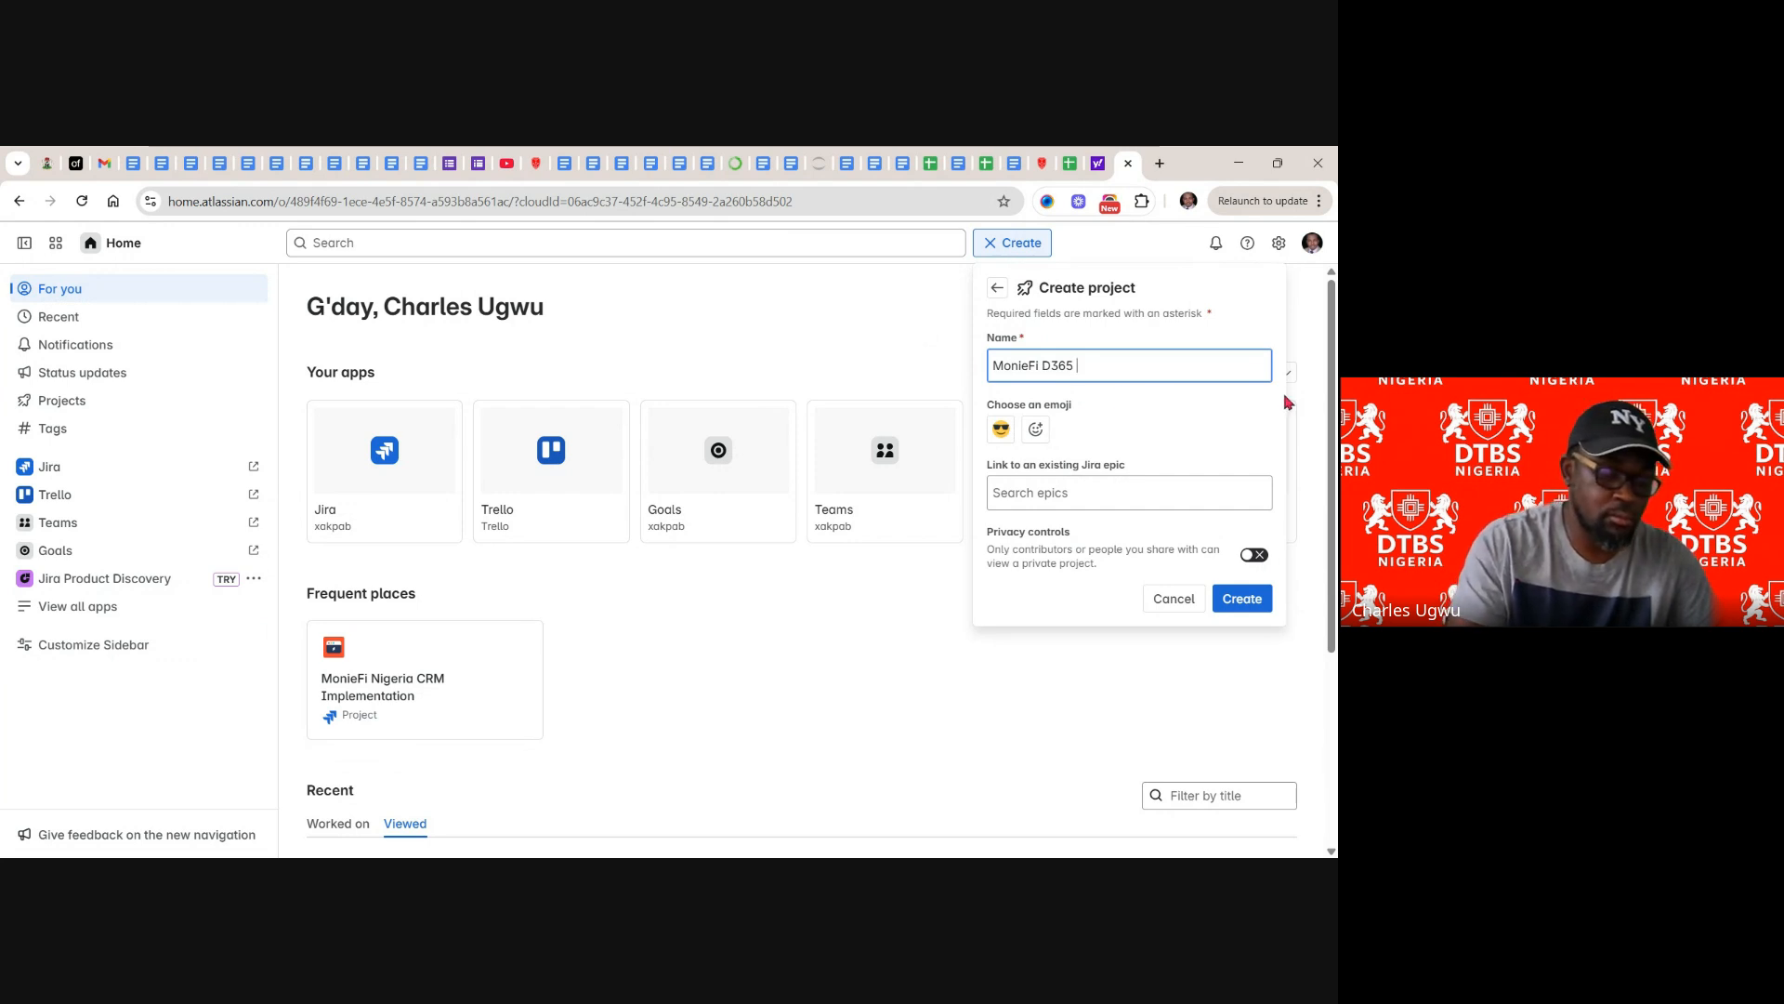
pyautogui.write('CRM')
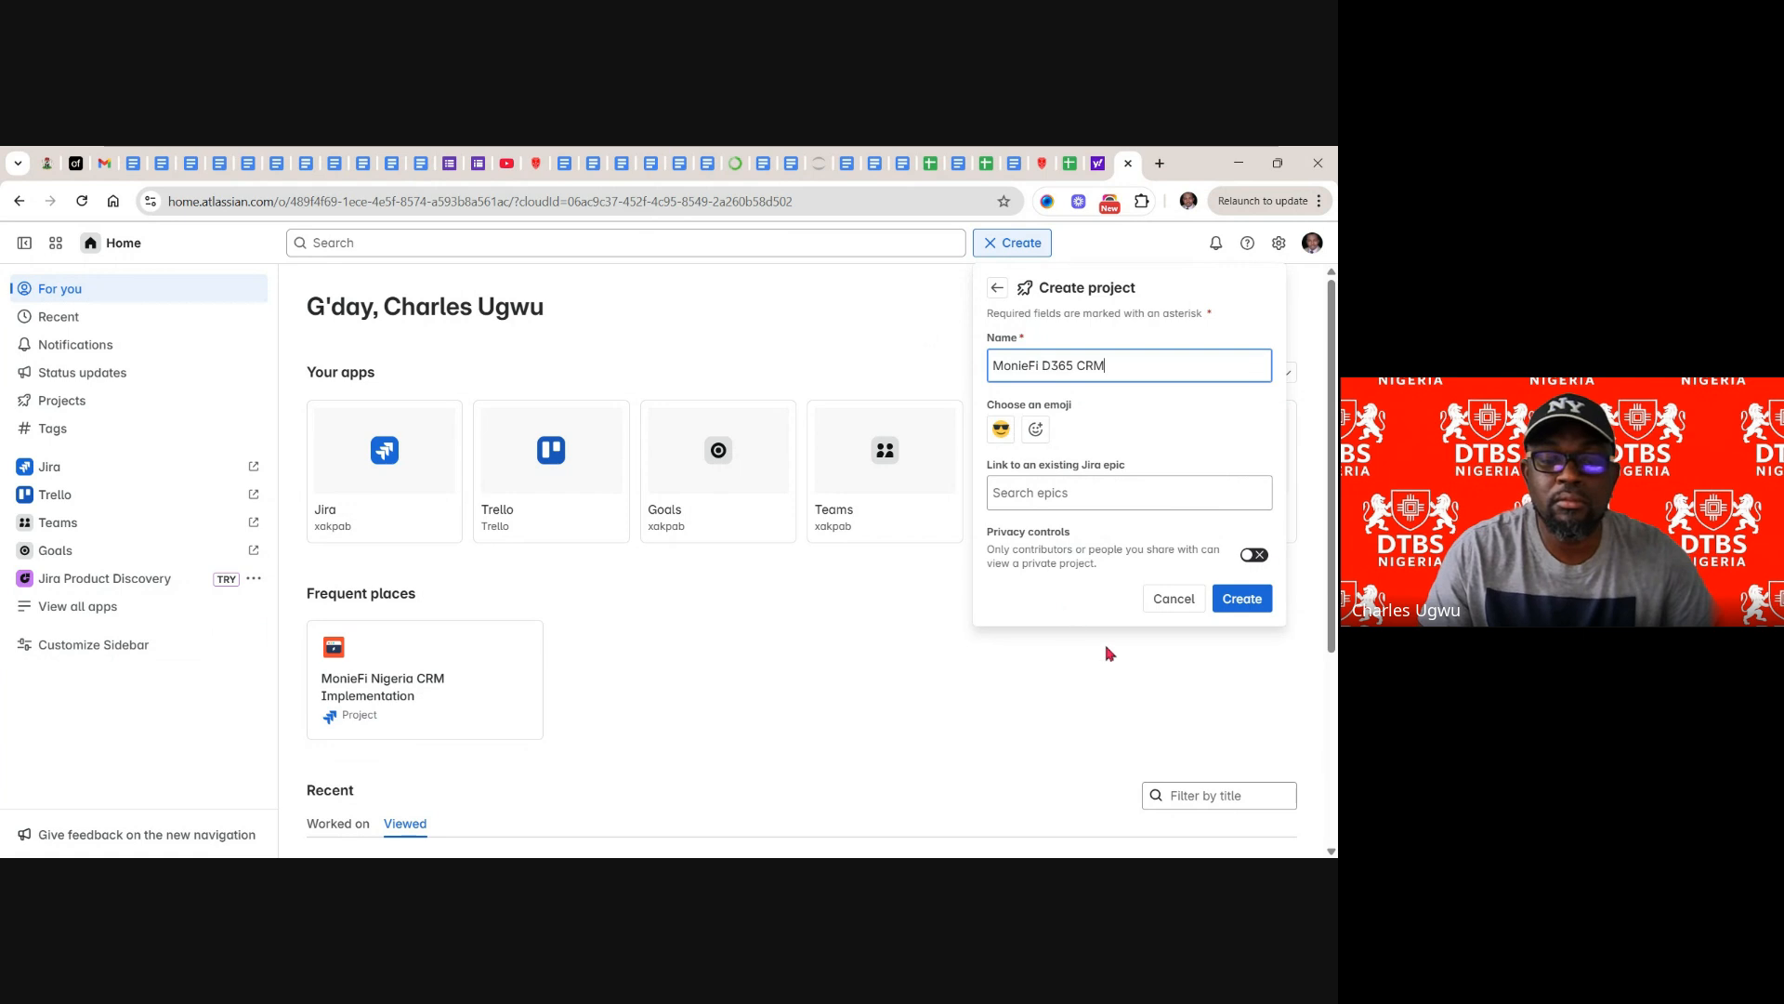
pyautogui.click(1243, 599)
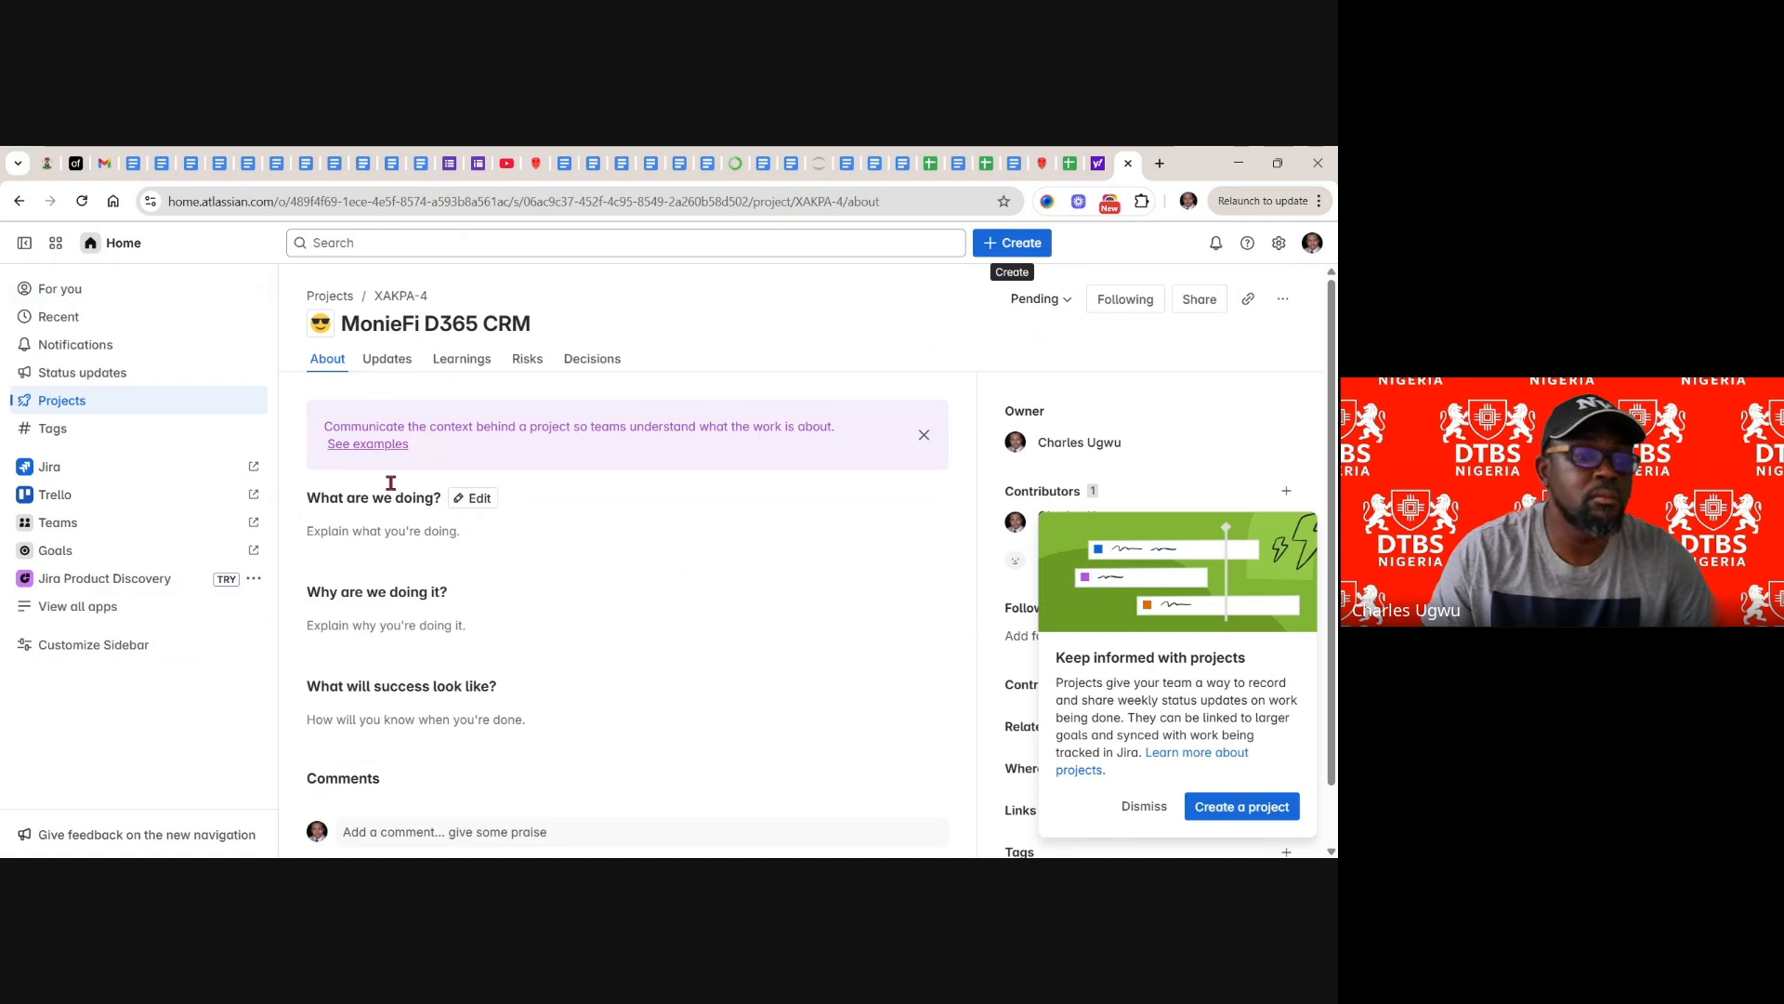
# - Reopen the MonieFi D365 CRM project from the list of all projects and dismiss the "Keep informed with projects" tip
pyautogui.click(332, 297)
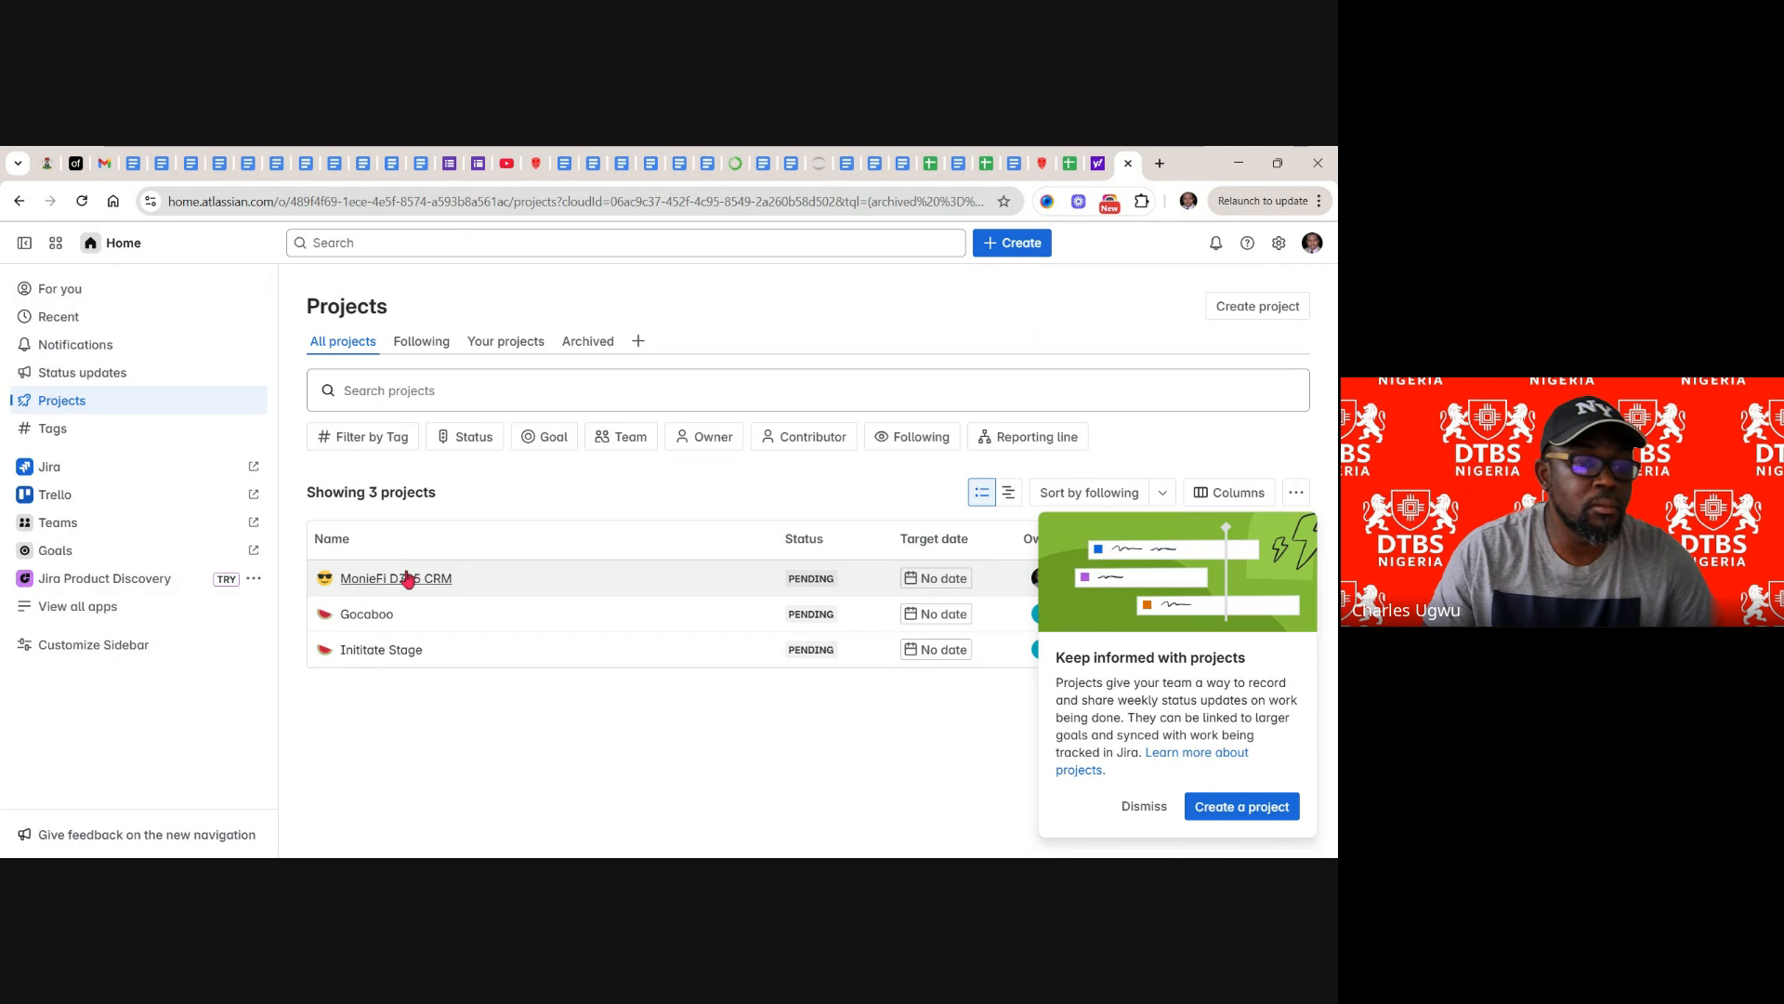
pyautogui.moveTo(401, 578)
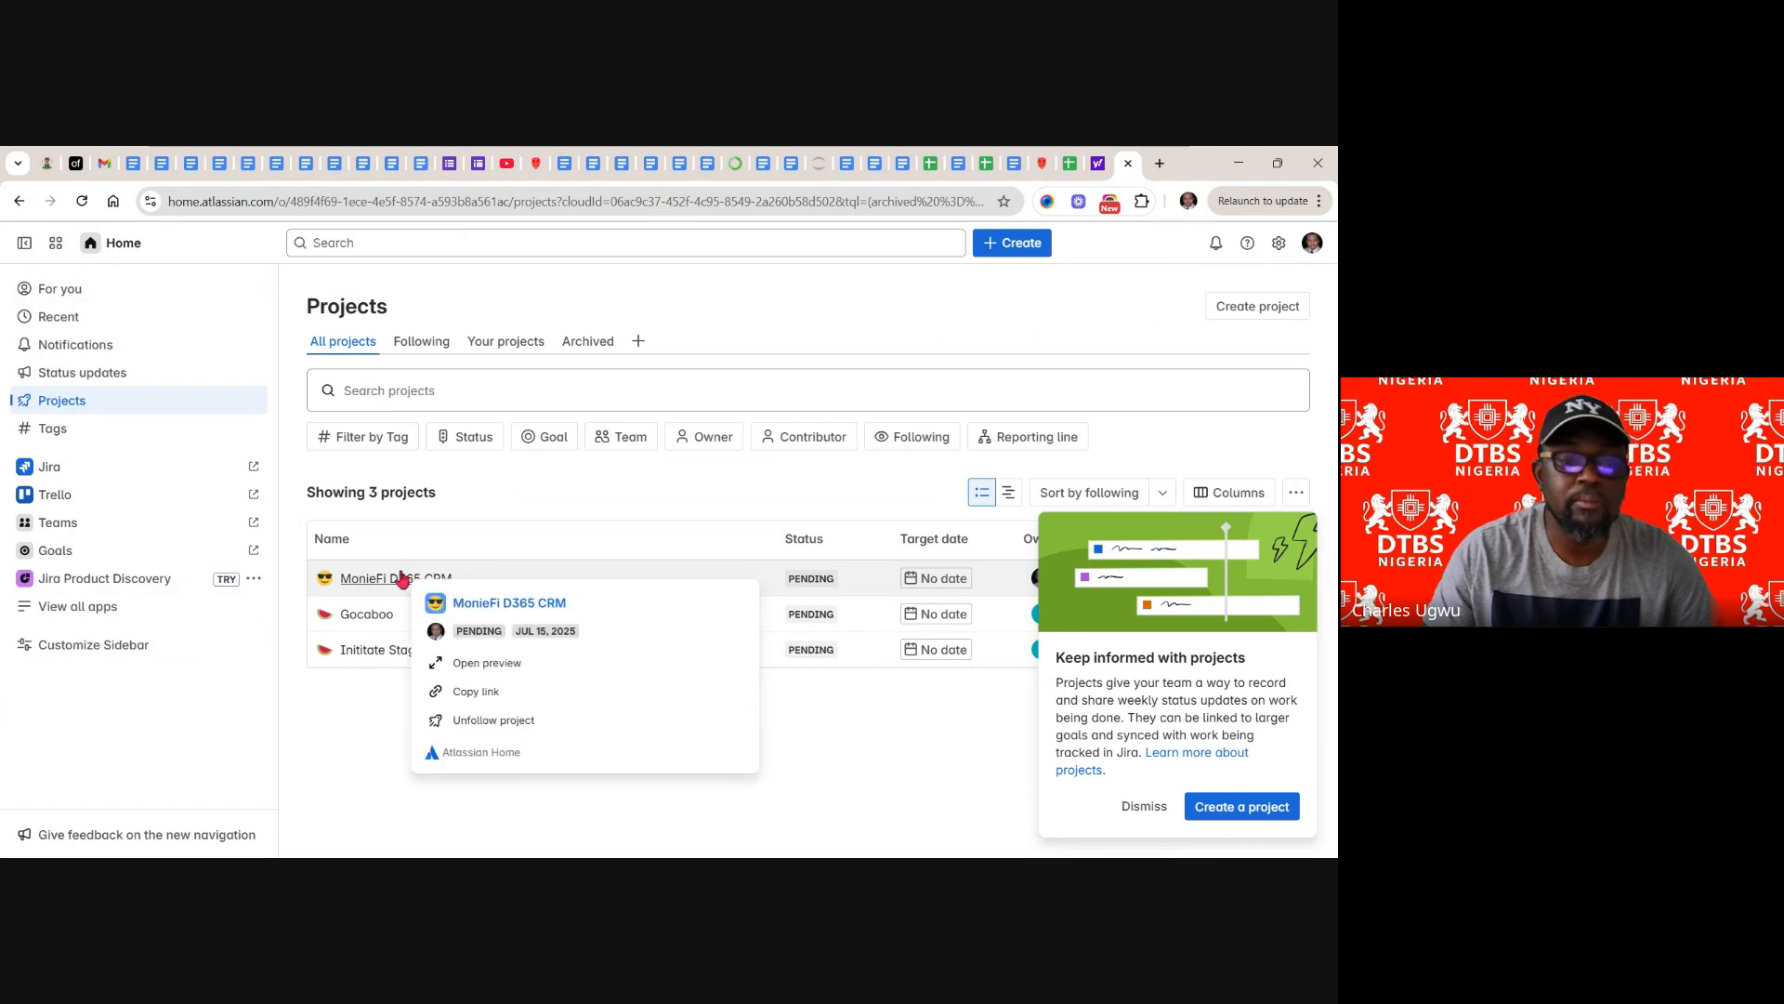
pyautogui.click(402, 578)
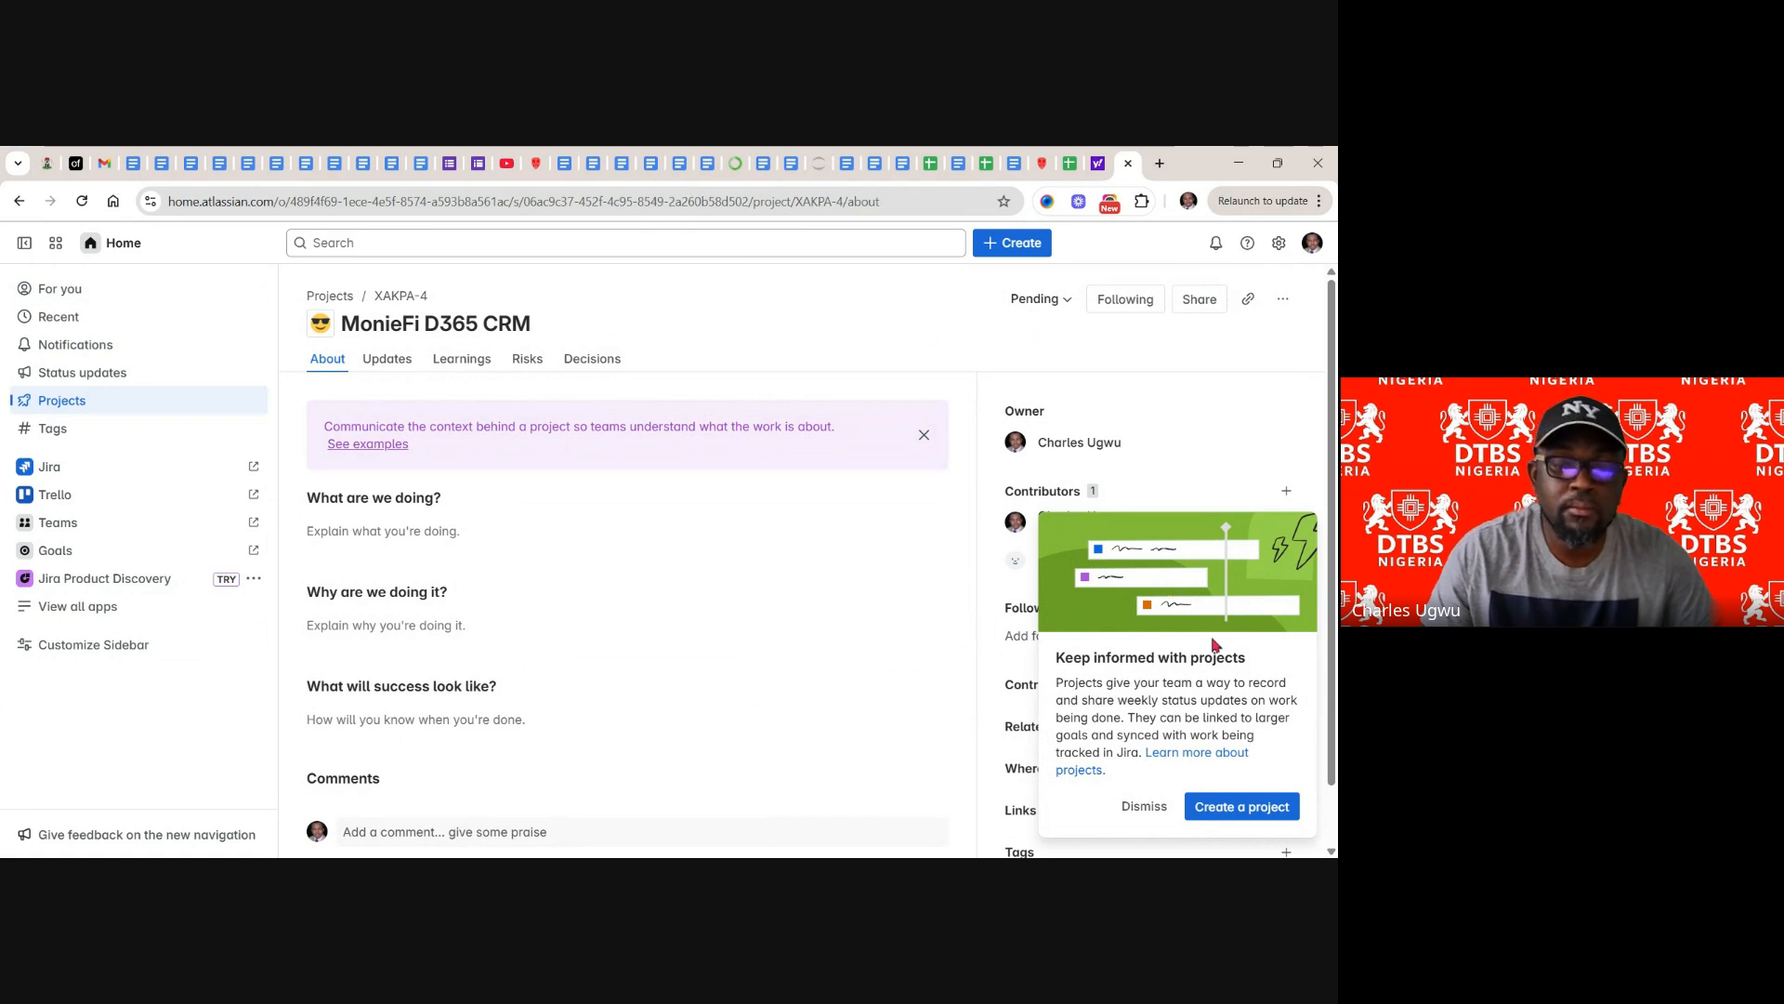
pyautogui.click(1144, 806)
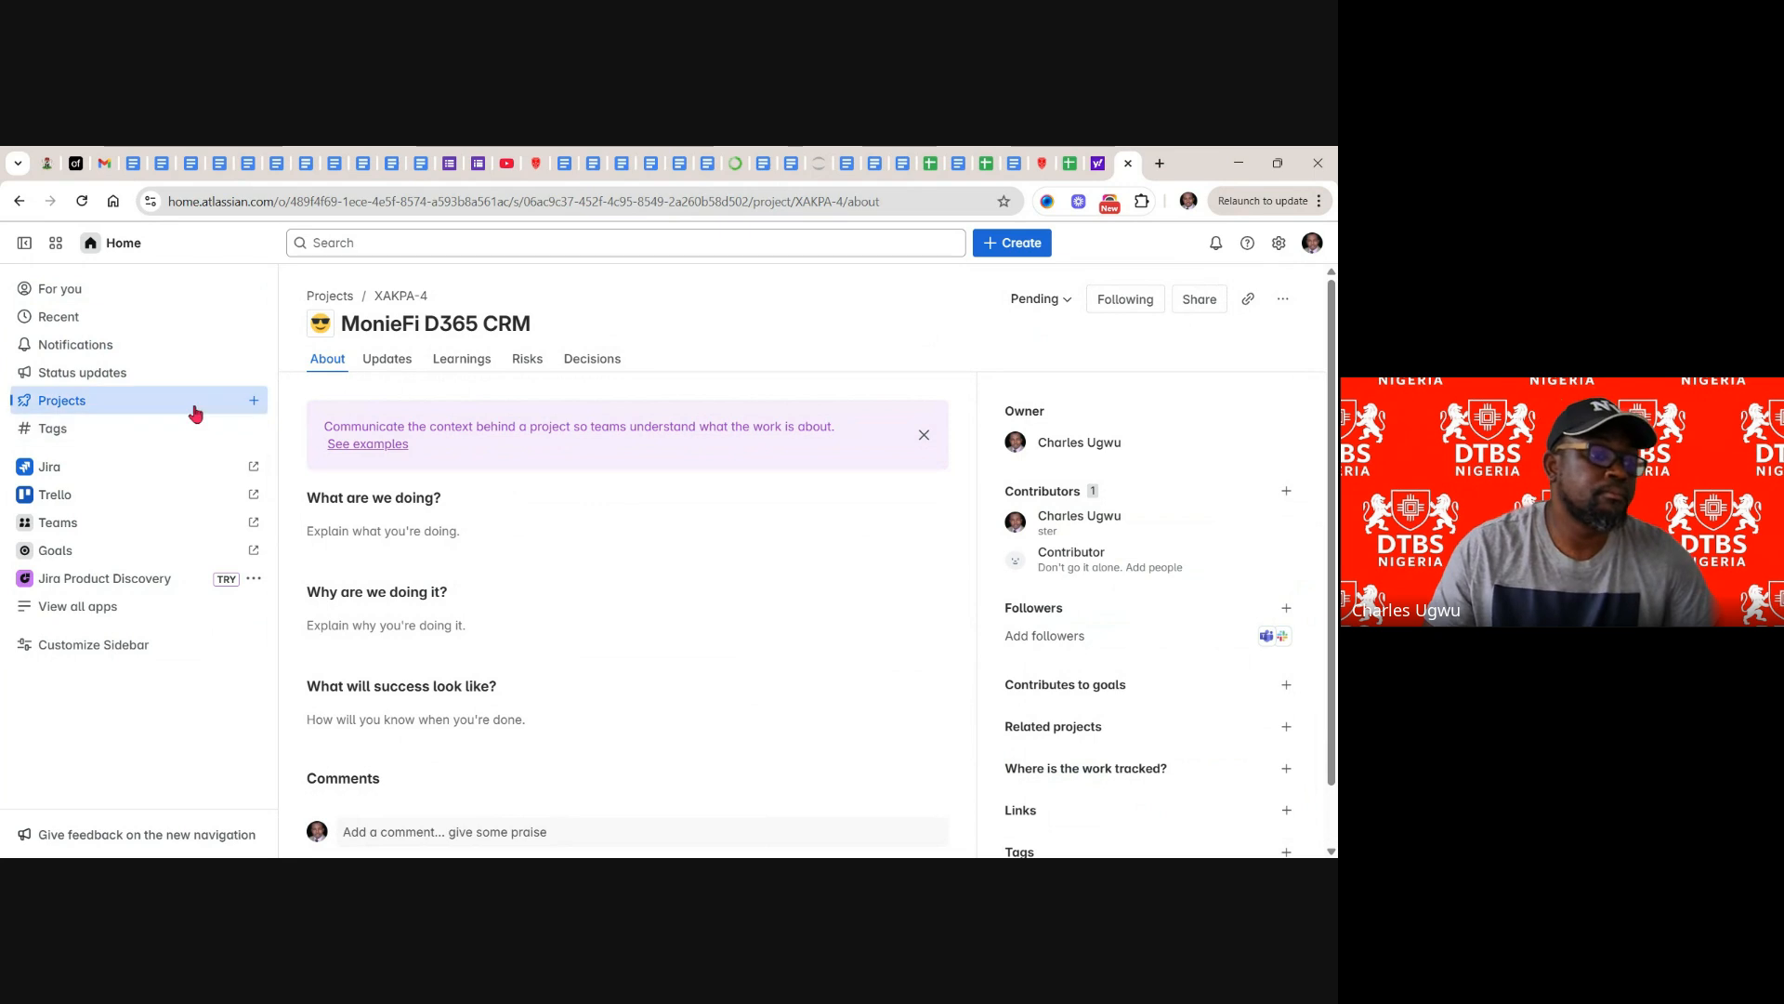
# - Switch to Jira, start creating a new project and open the Scrum template among the Software development templates
pyautogui.click(90, 466)
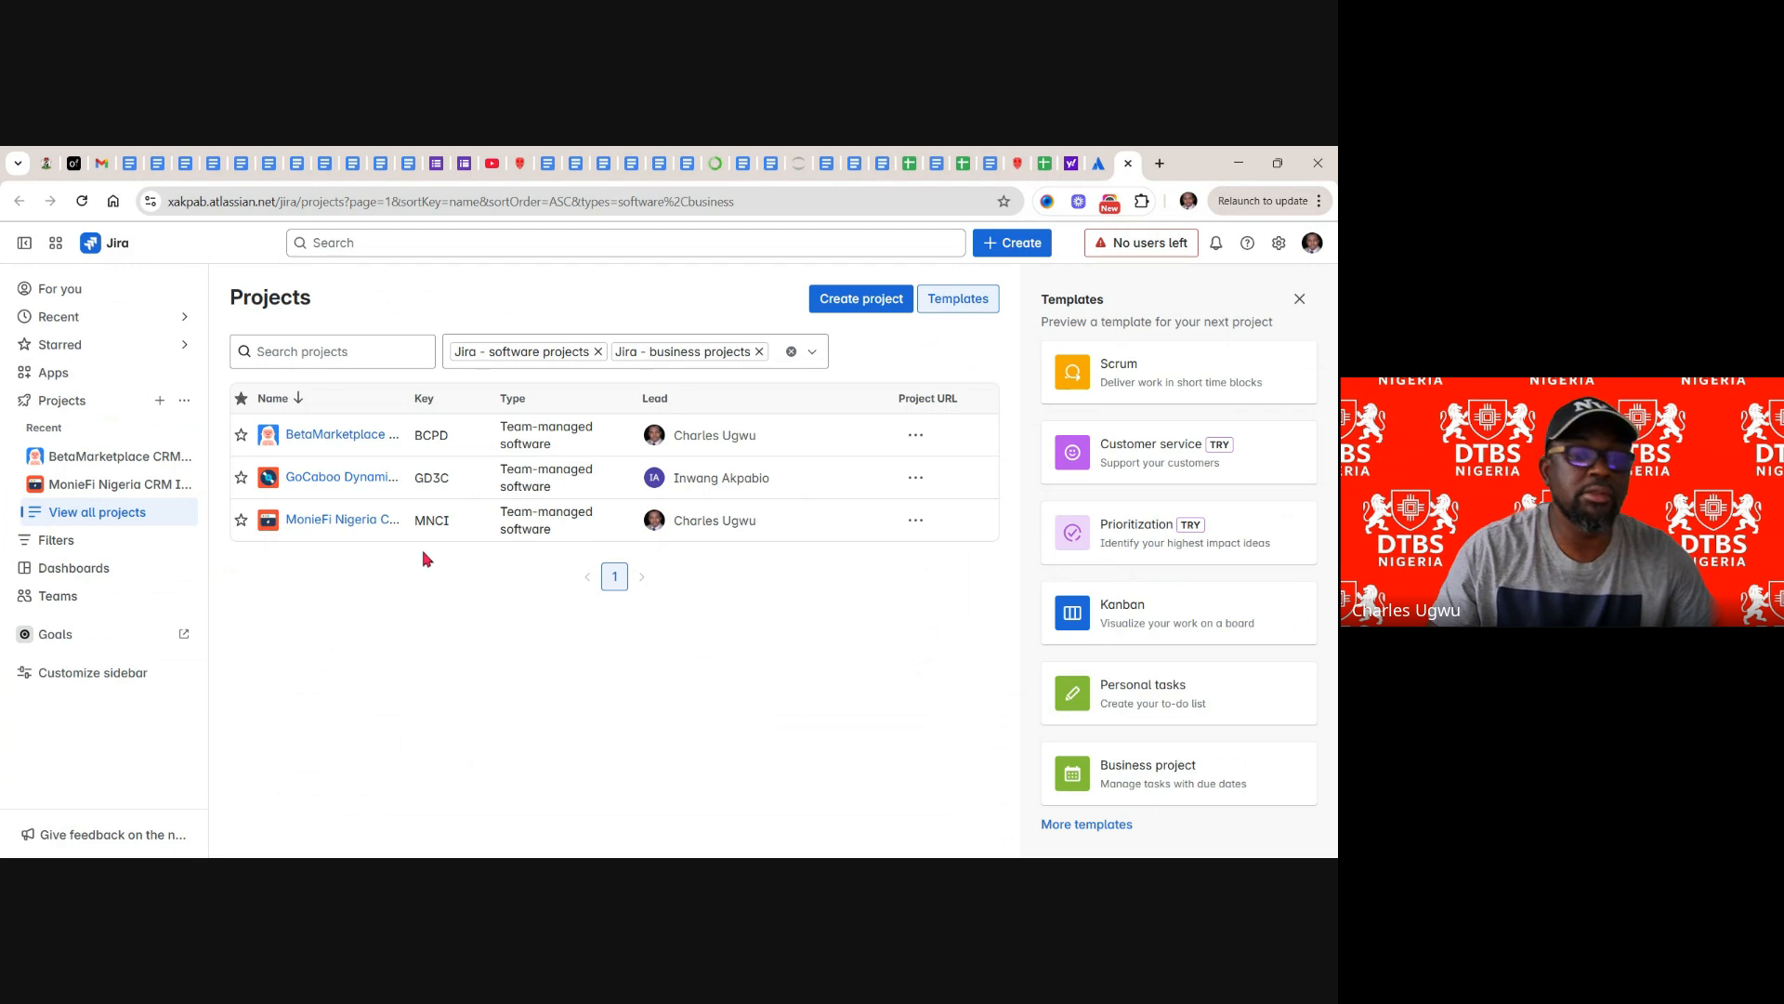
pyautogui.click(874, 313)
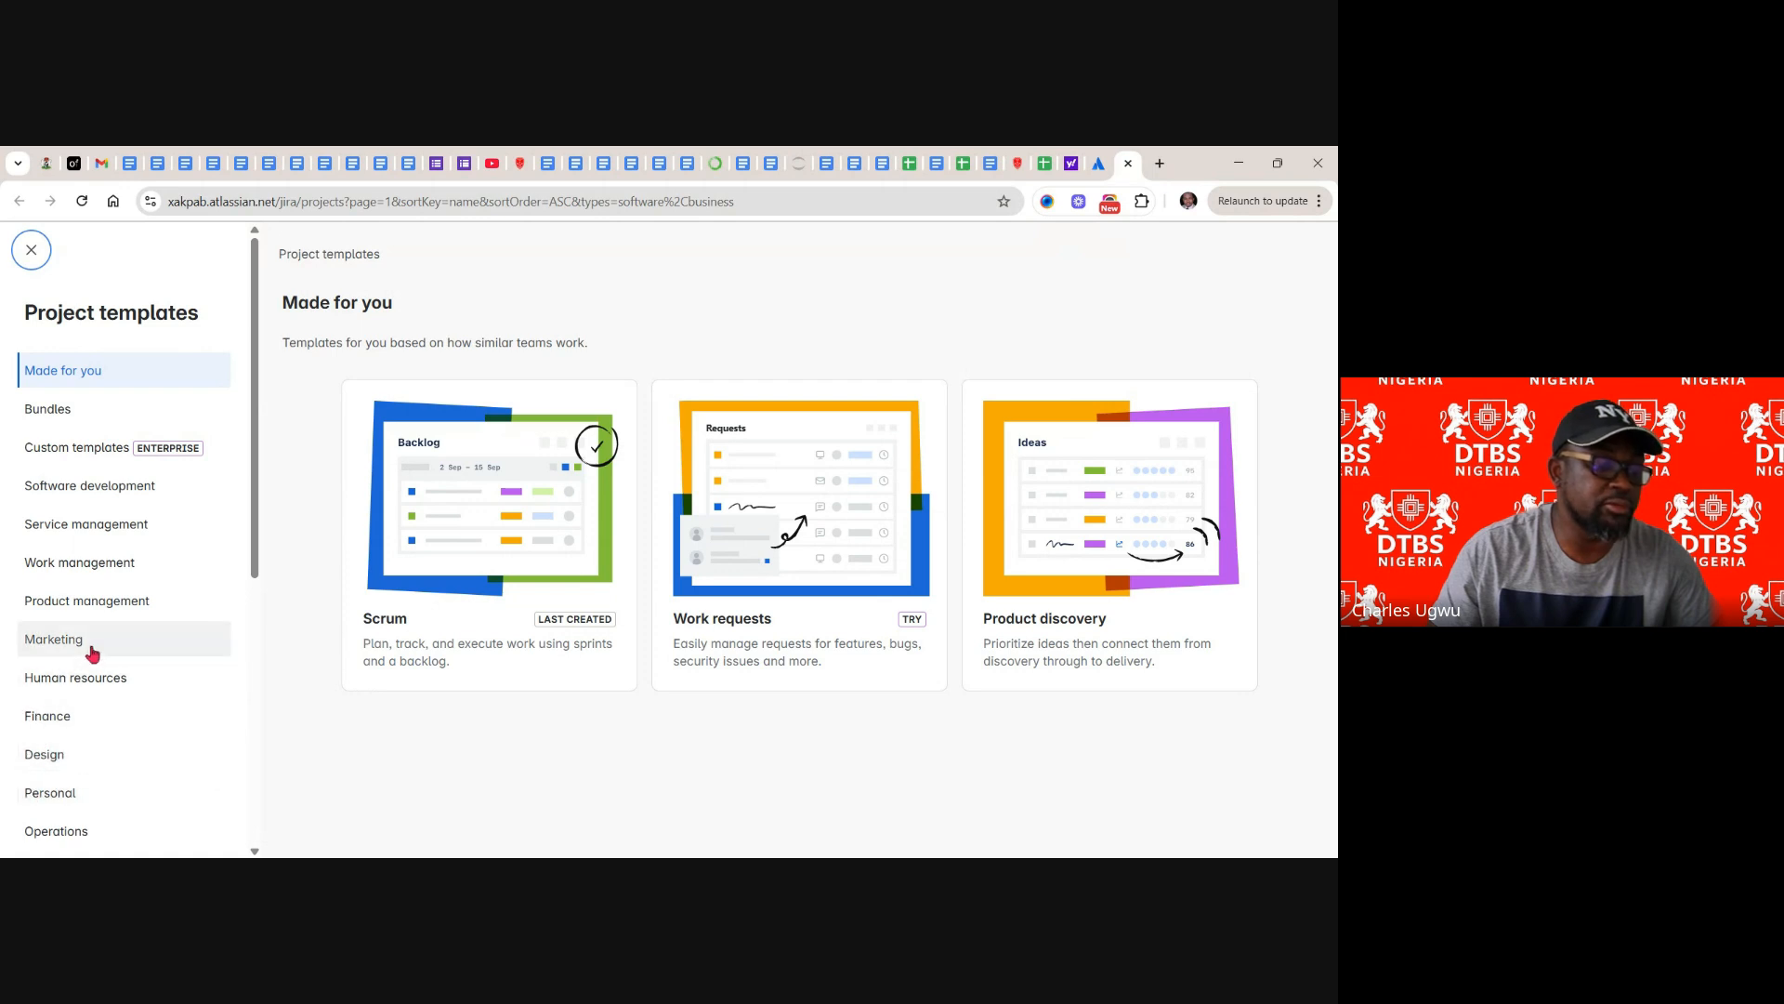
pyautogui.click(87, 489)
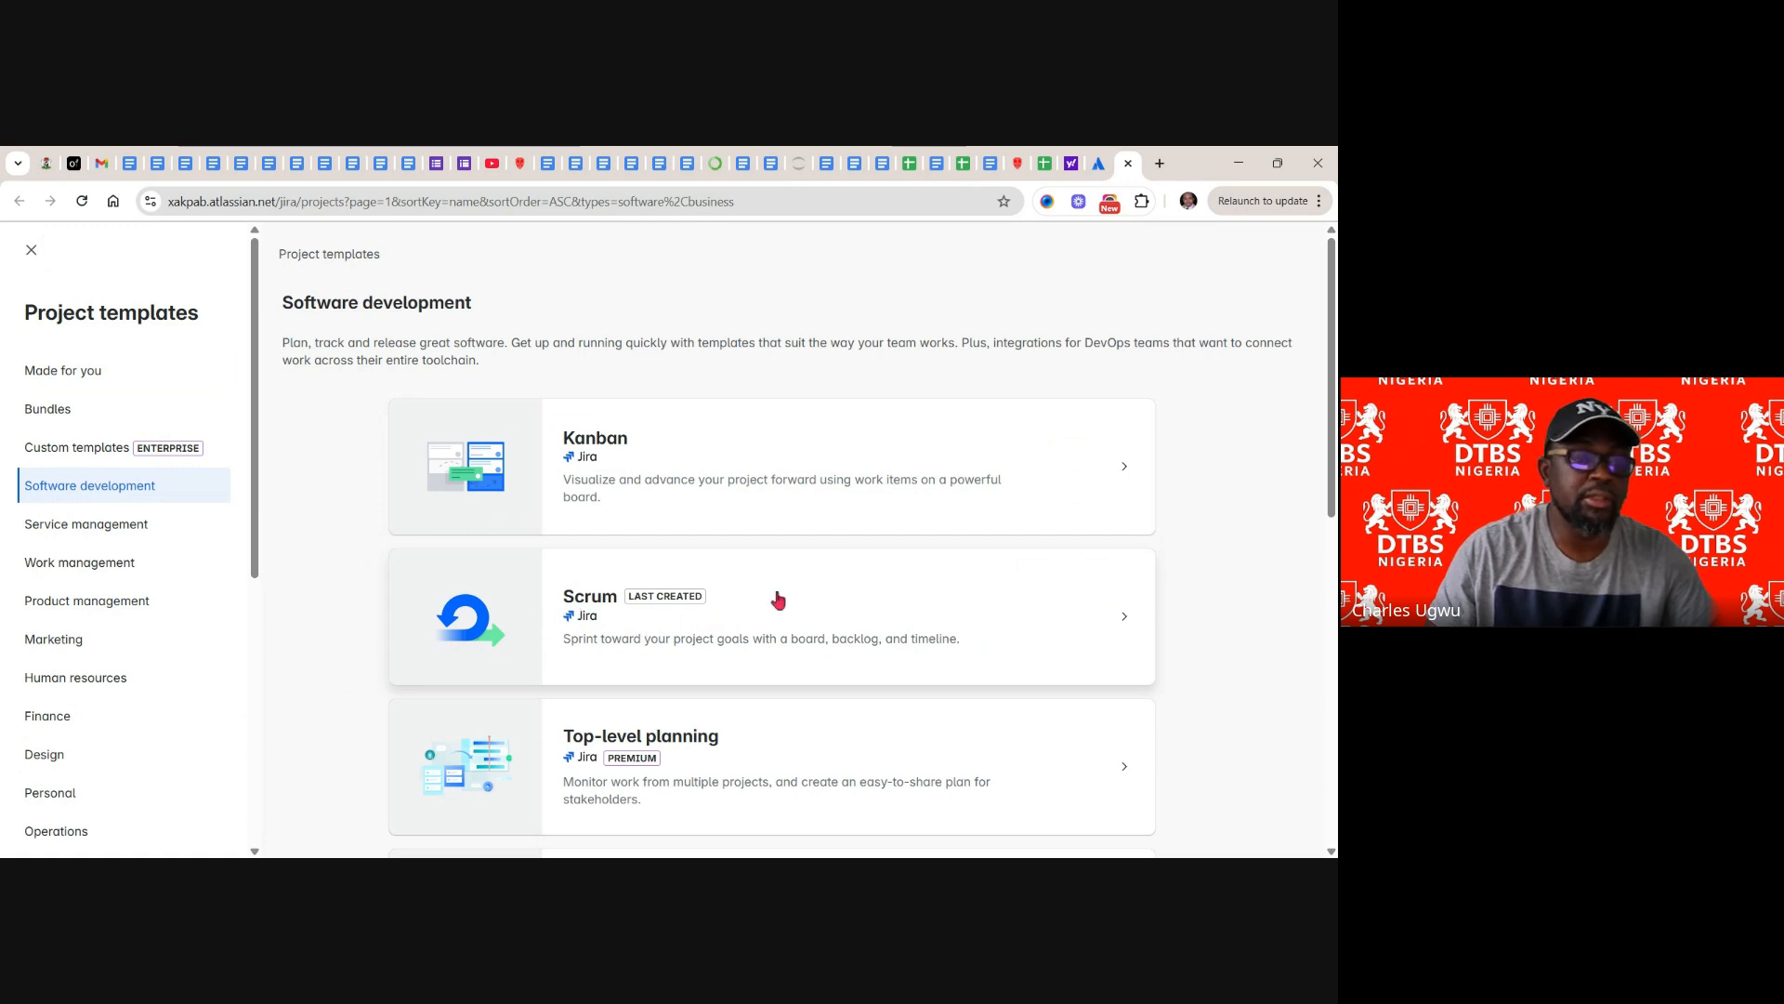
pyautogui.click(827, 601)
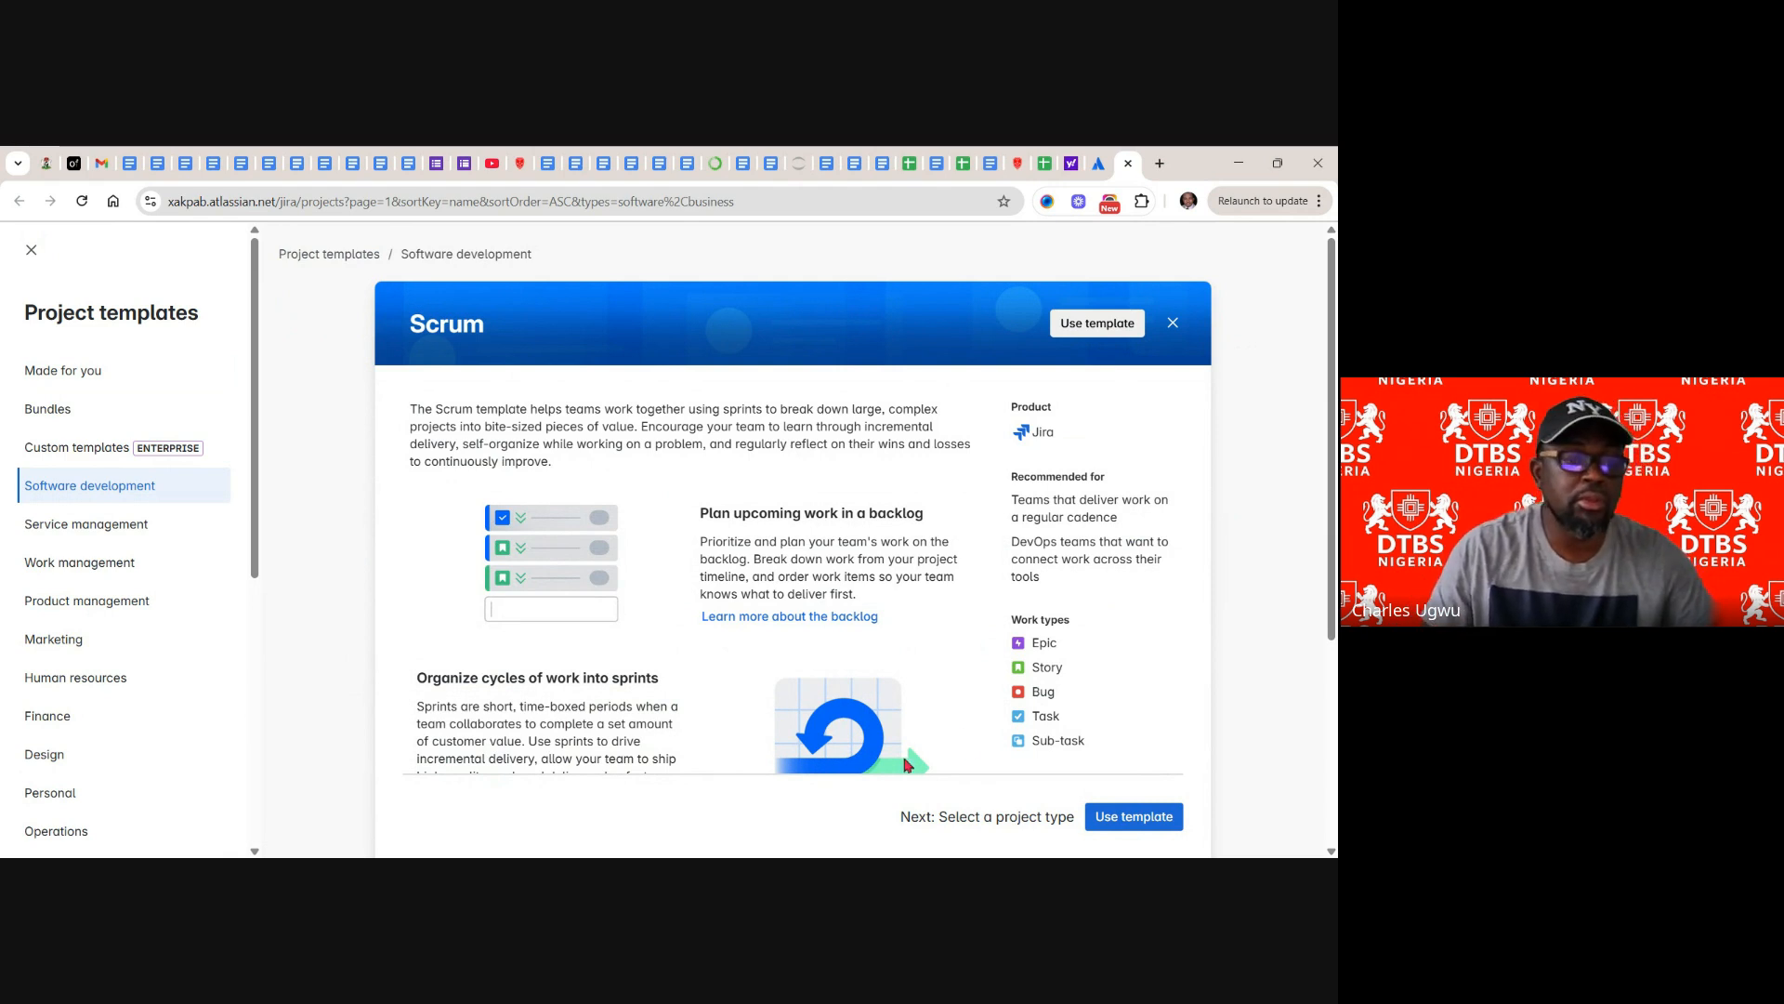
# - Create a team-managed Scrum project named "MonieFi D365 CRM Sale" with Open permissions and skip inviting the recommended teammates
pyautogui.click(1120, 823)
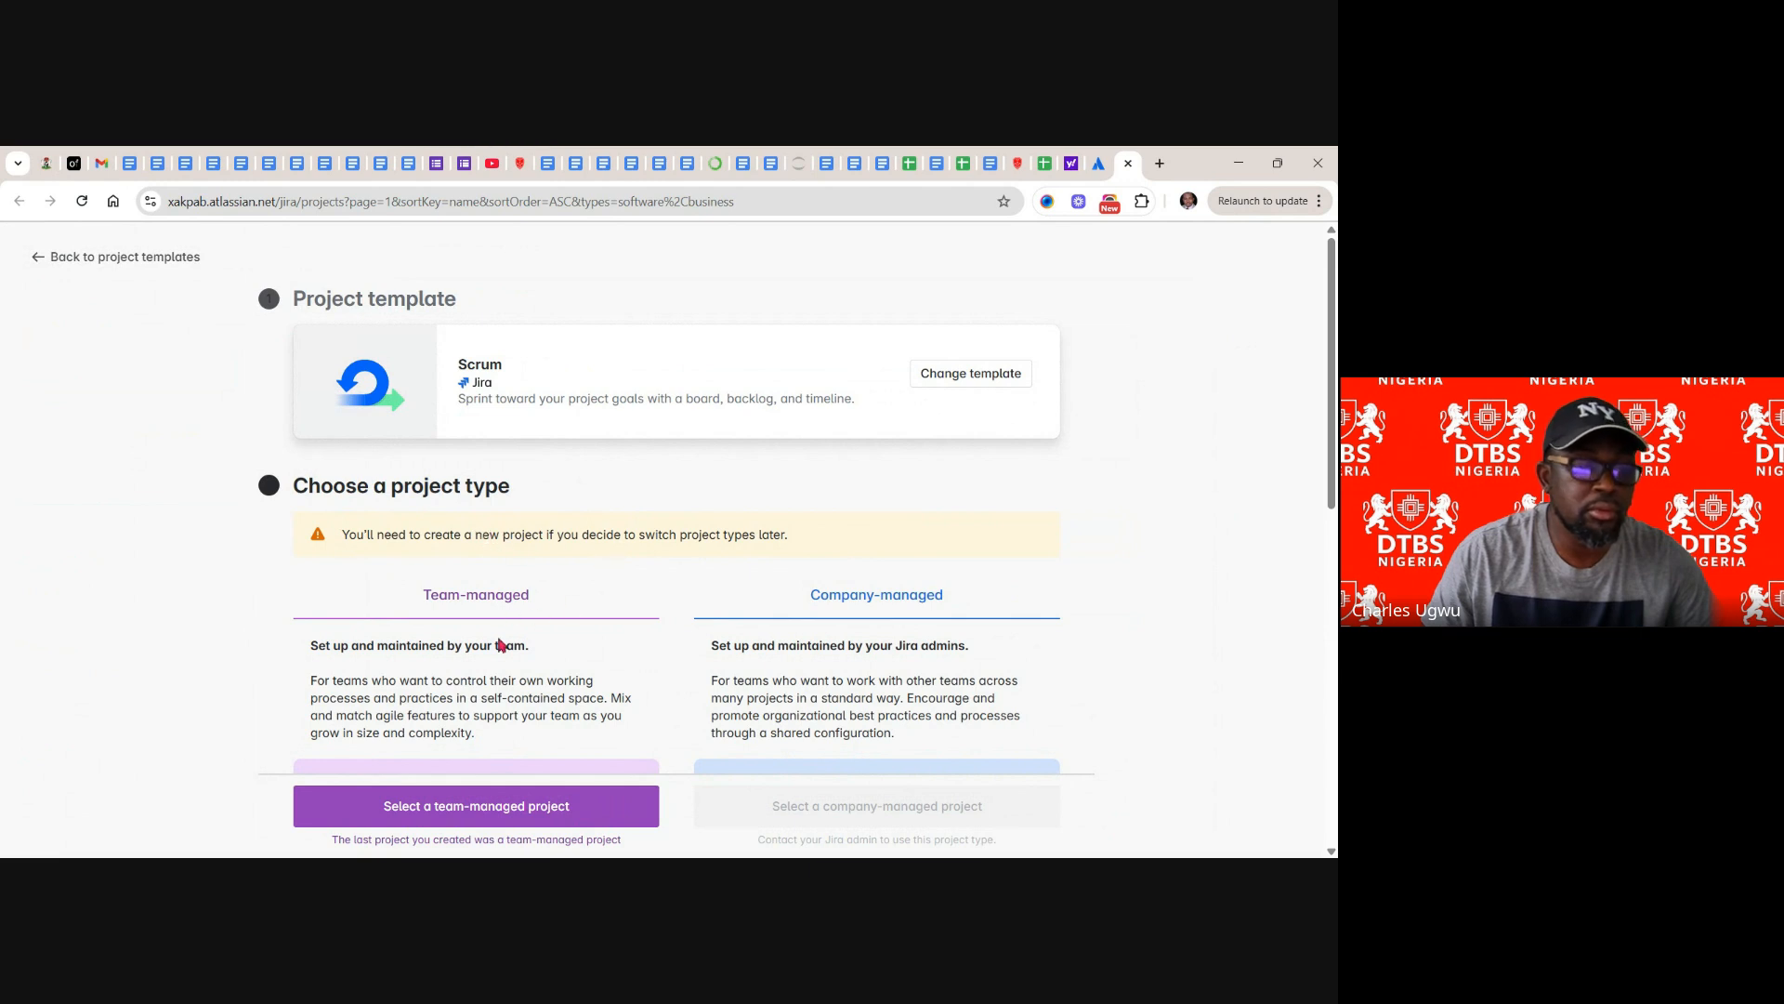
pyautogui.click(471, 809)
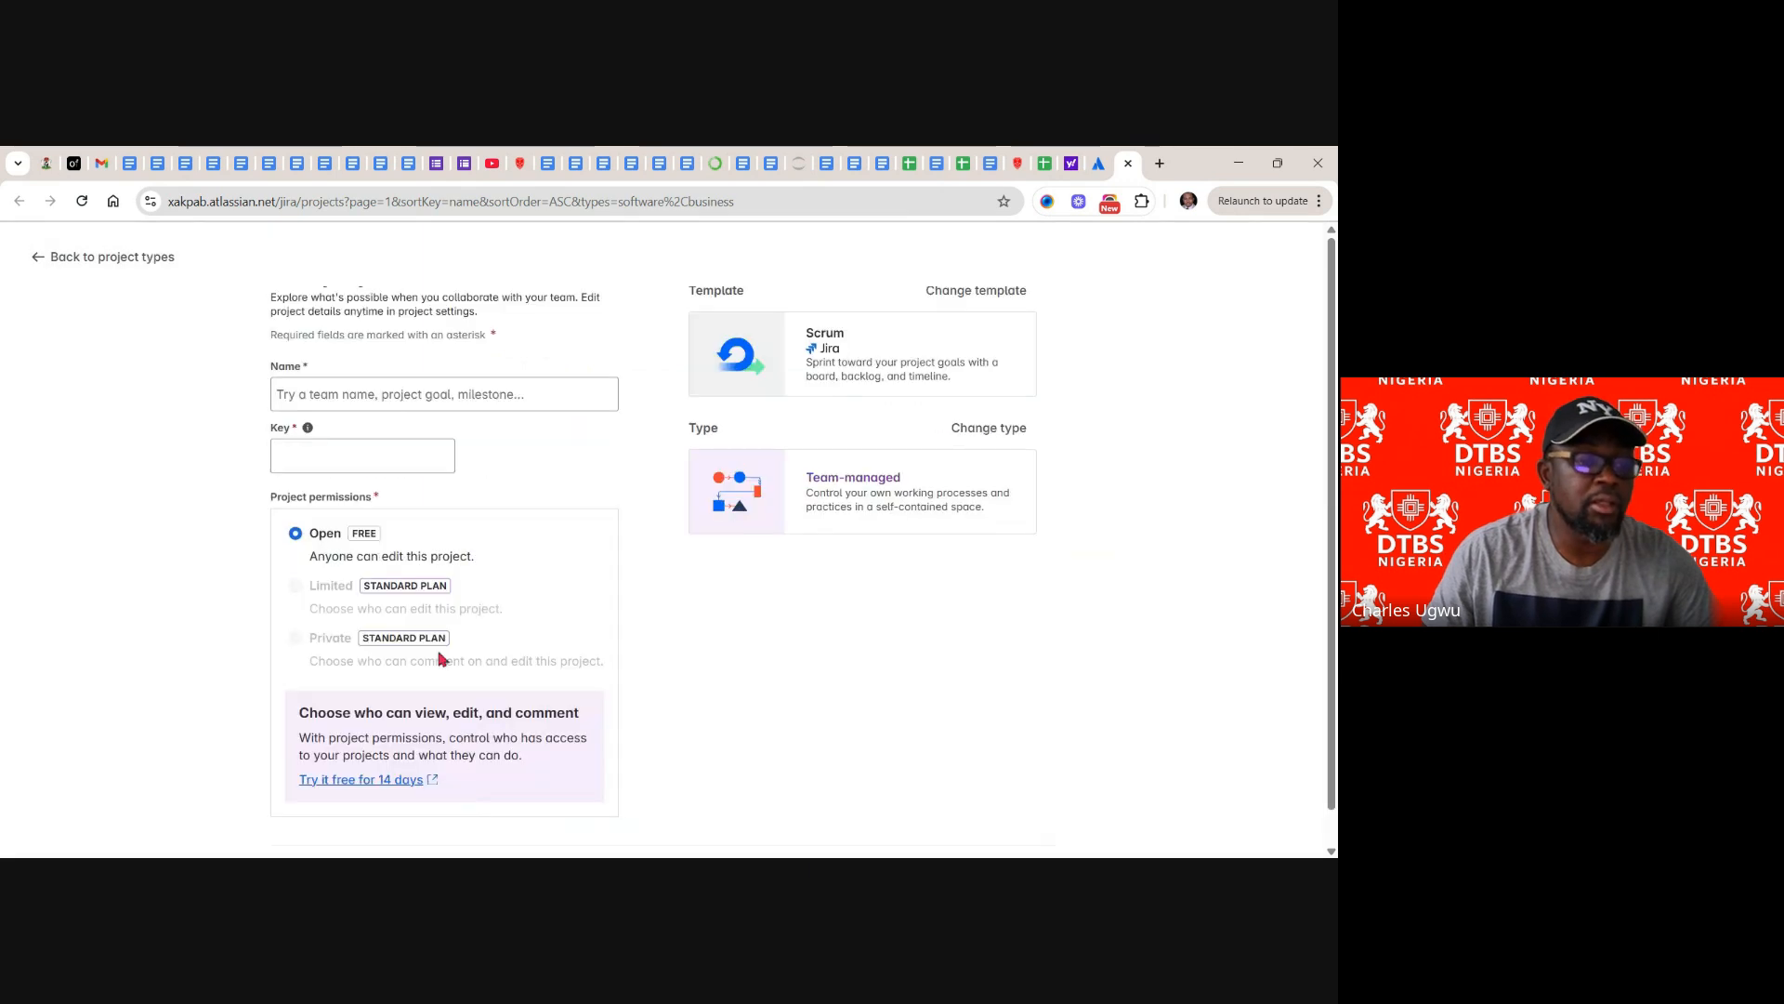
pyautogui.click(410, 398)
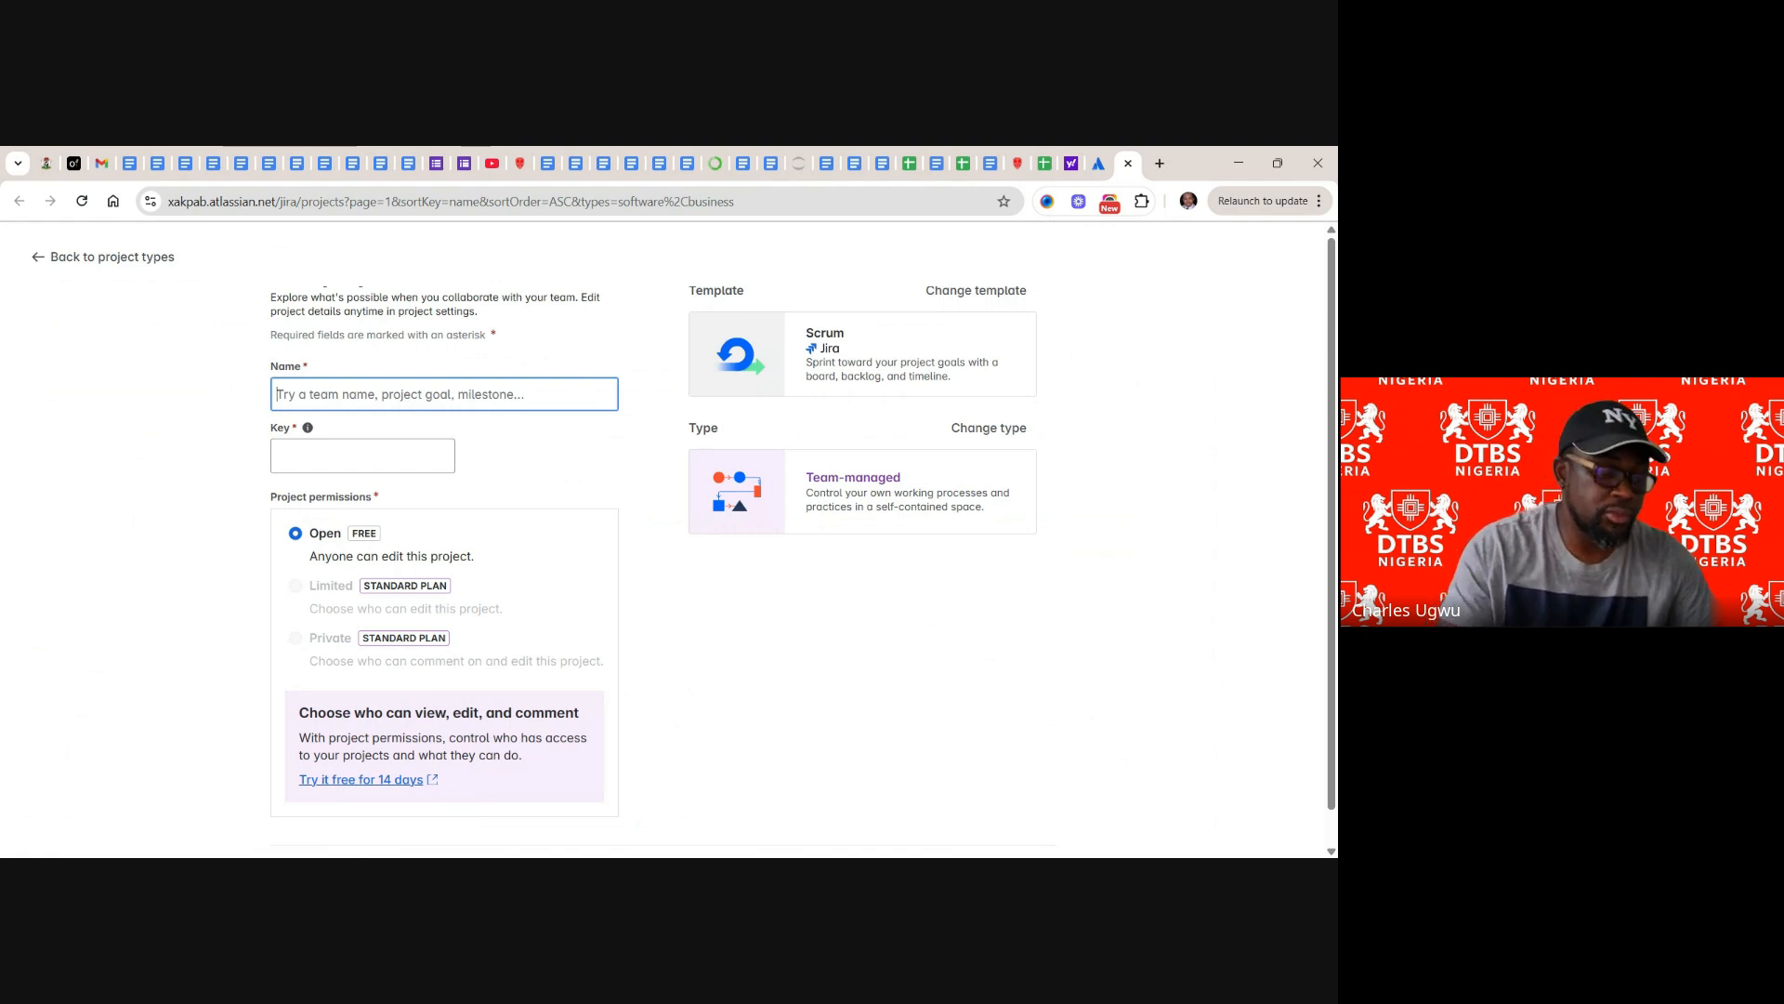
pyautogui.write('MonieFi D365 CRM Sale')
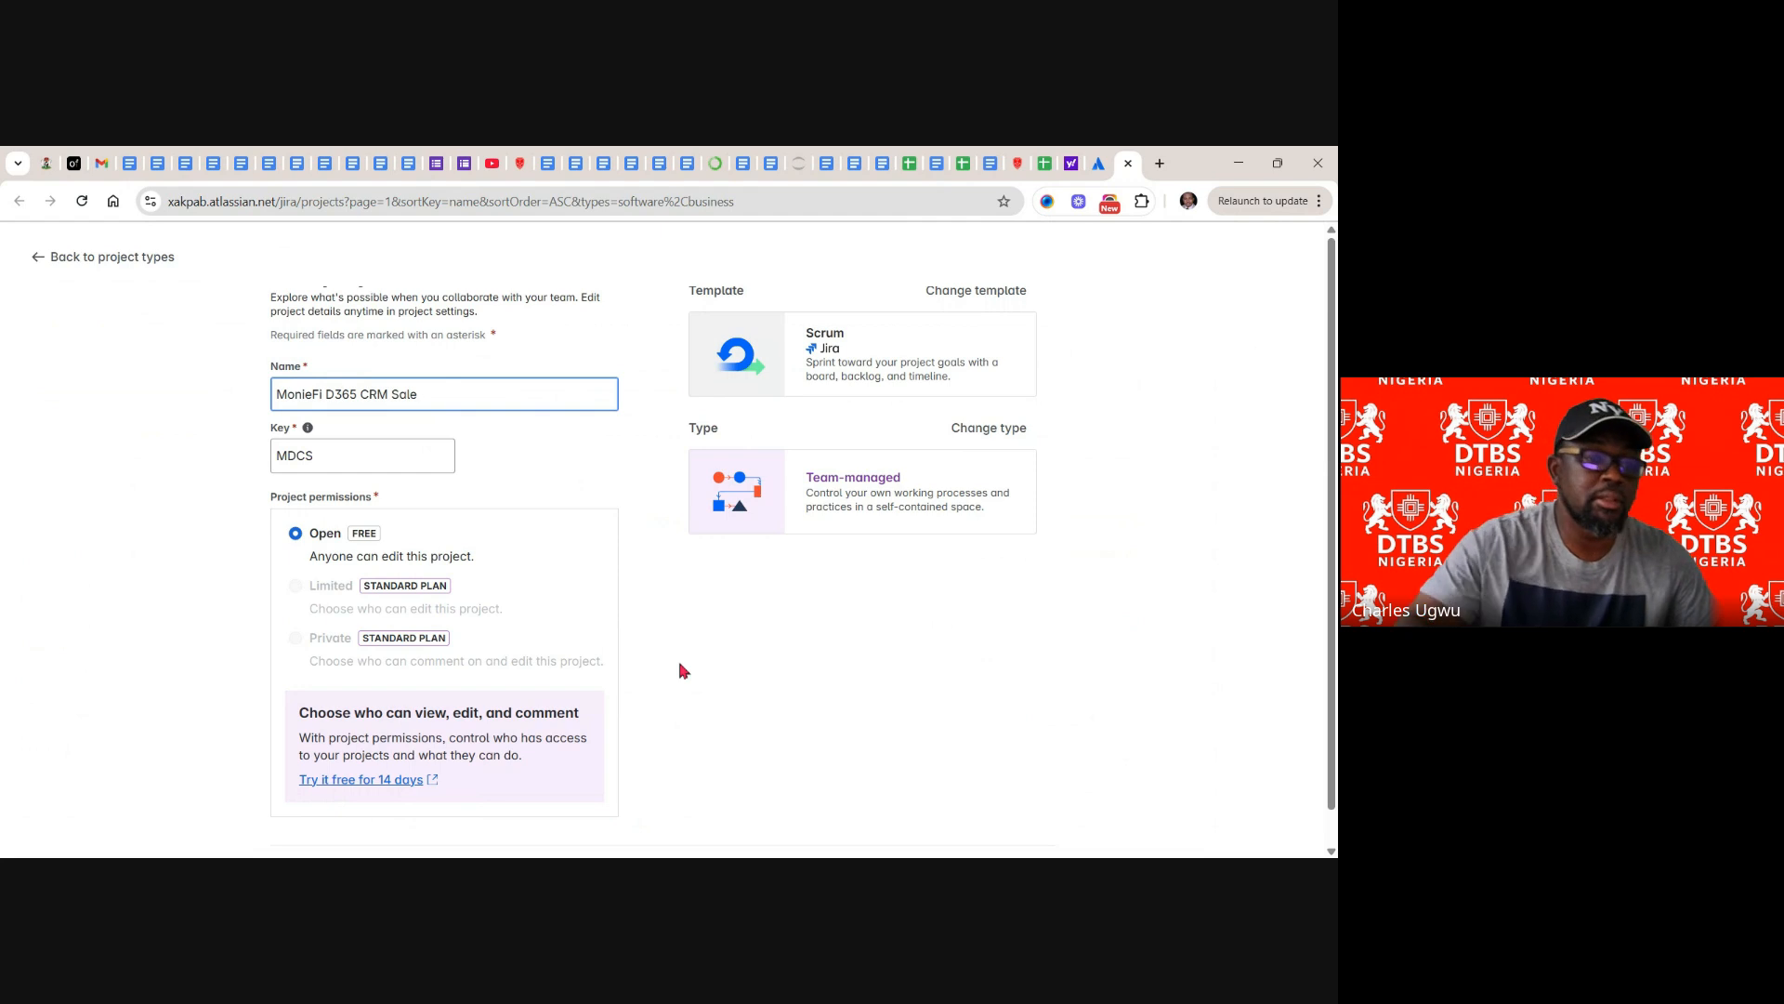
pyautogui.scroll(-1, 683, 549)
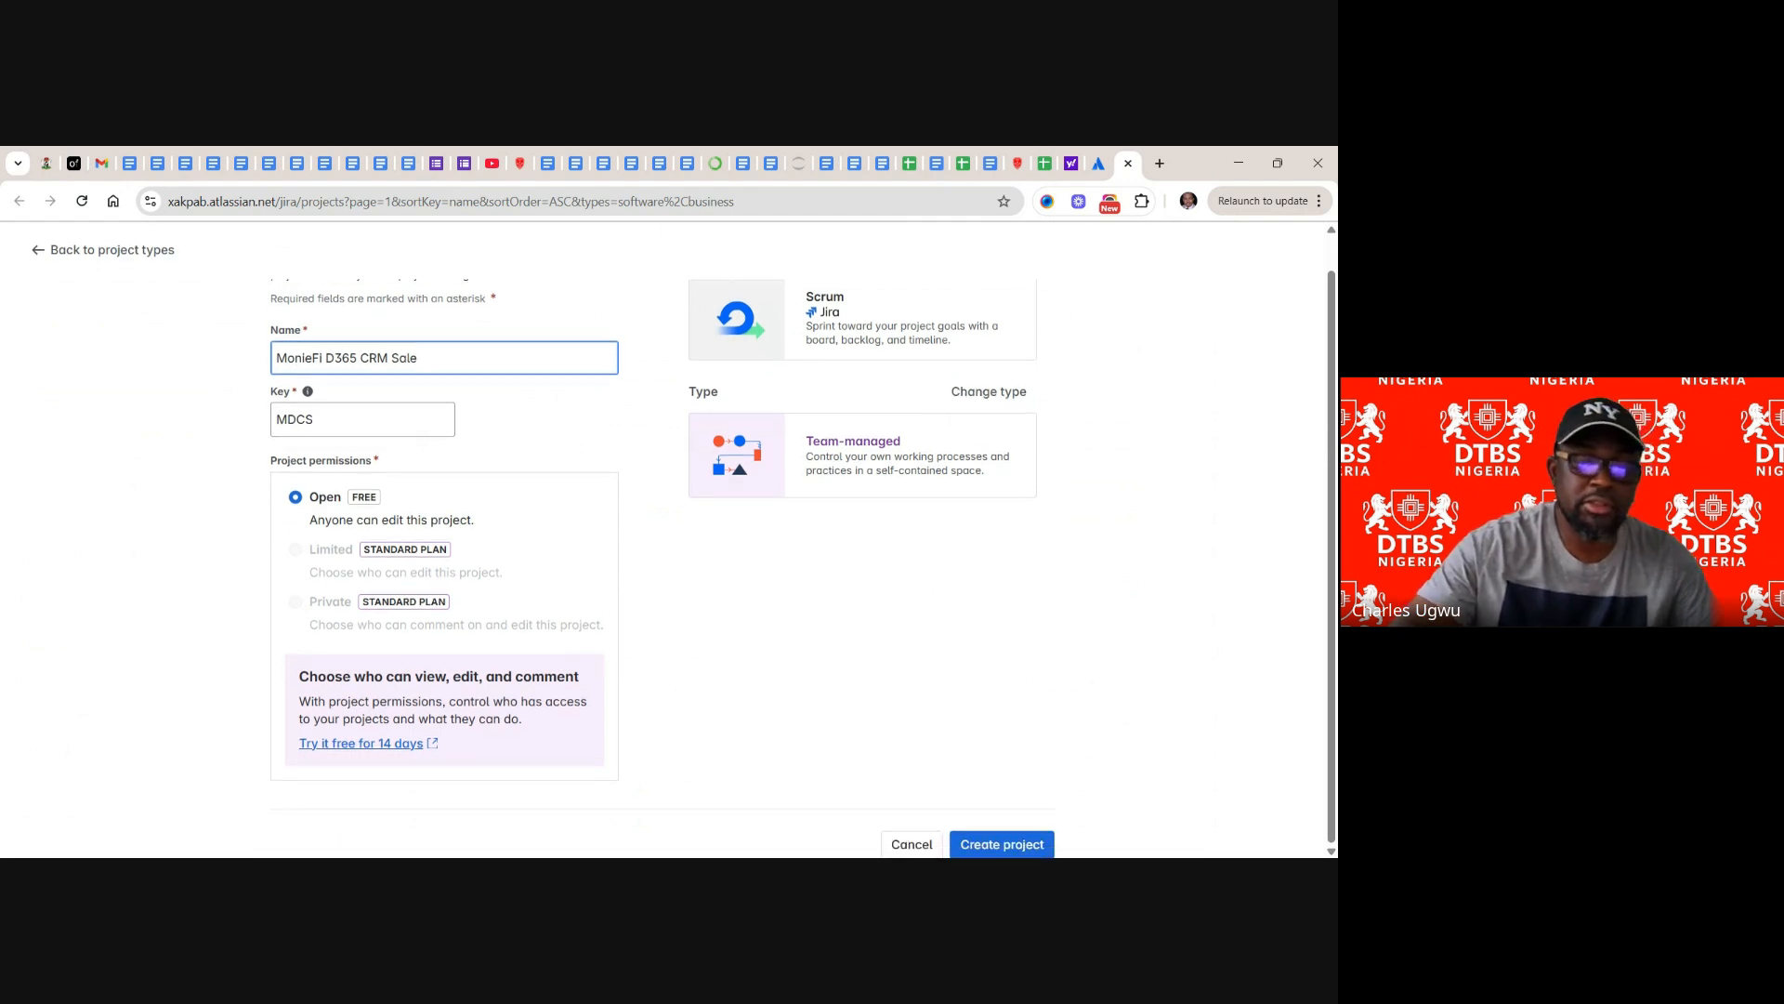
pyautogui.scroll(1, 683, 548)
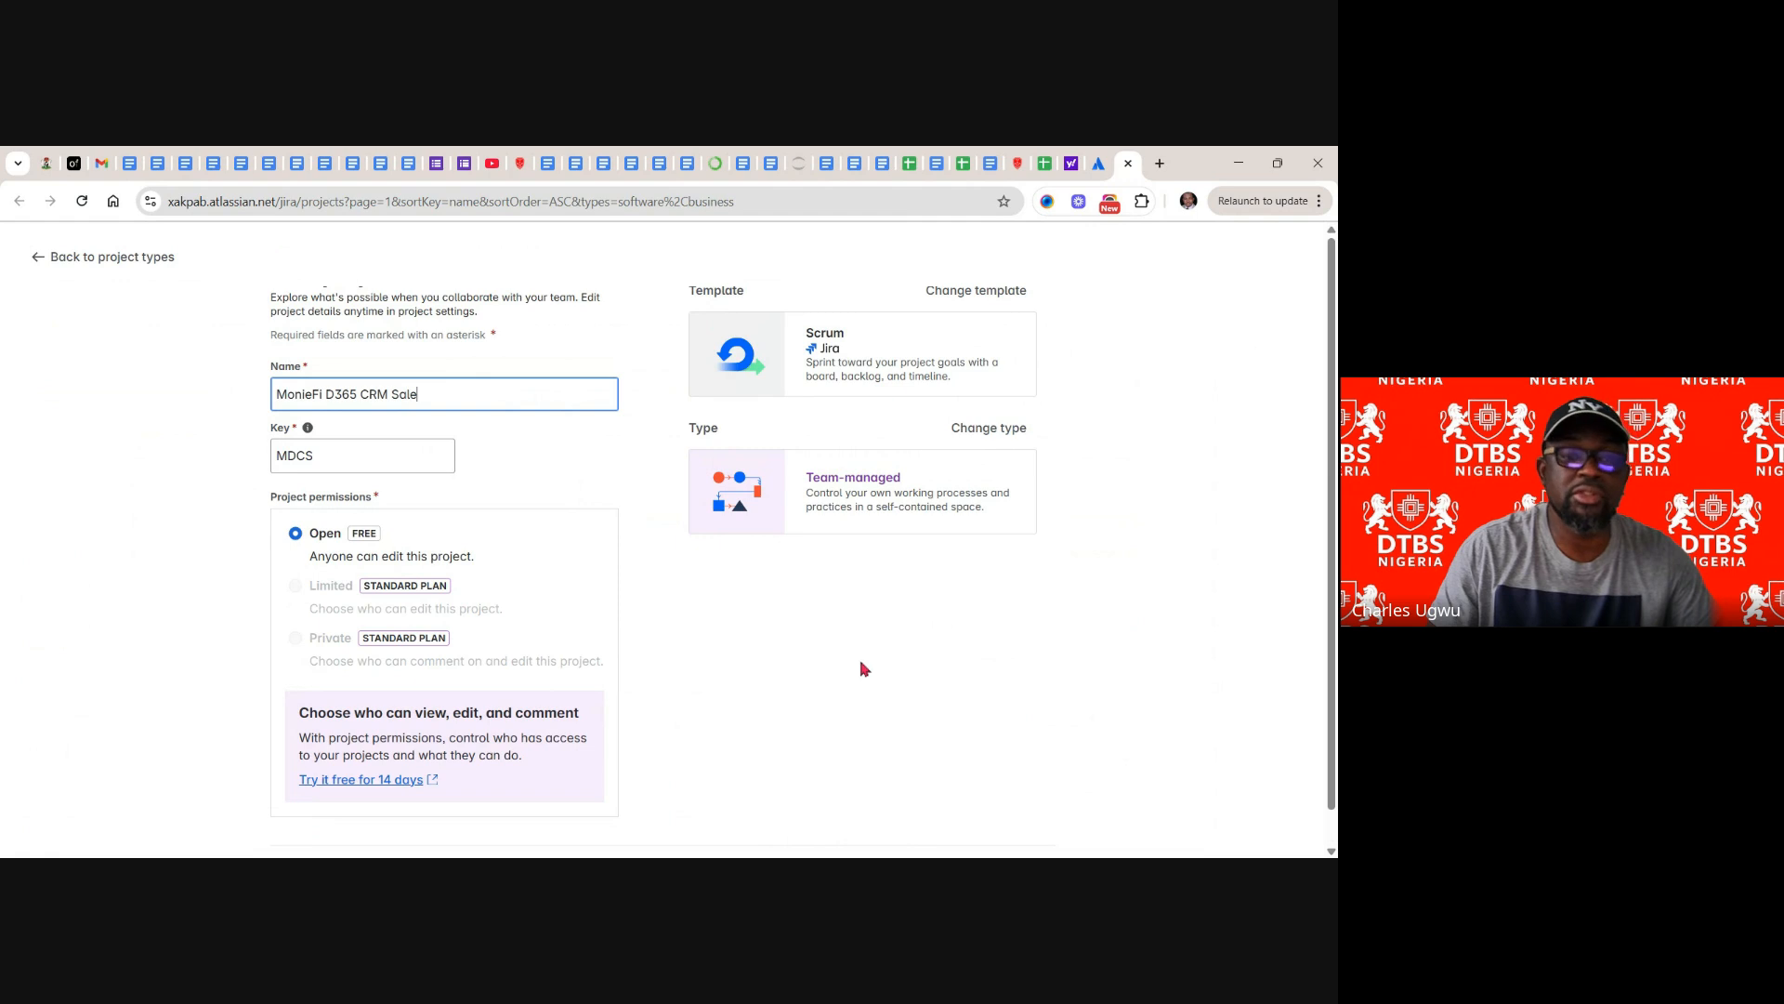
pyautogui.scroll(-1, 1013, 851)
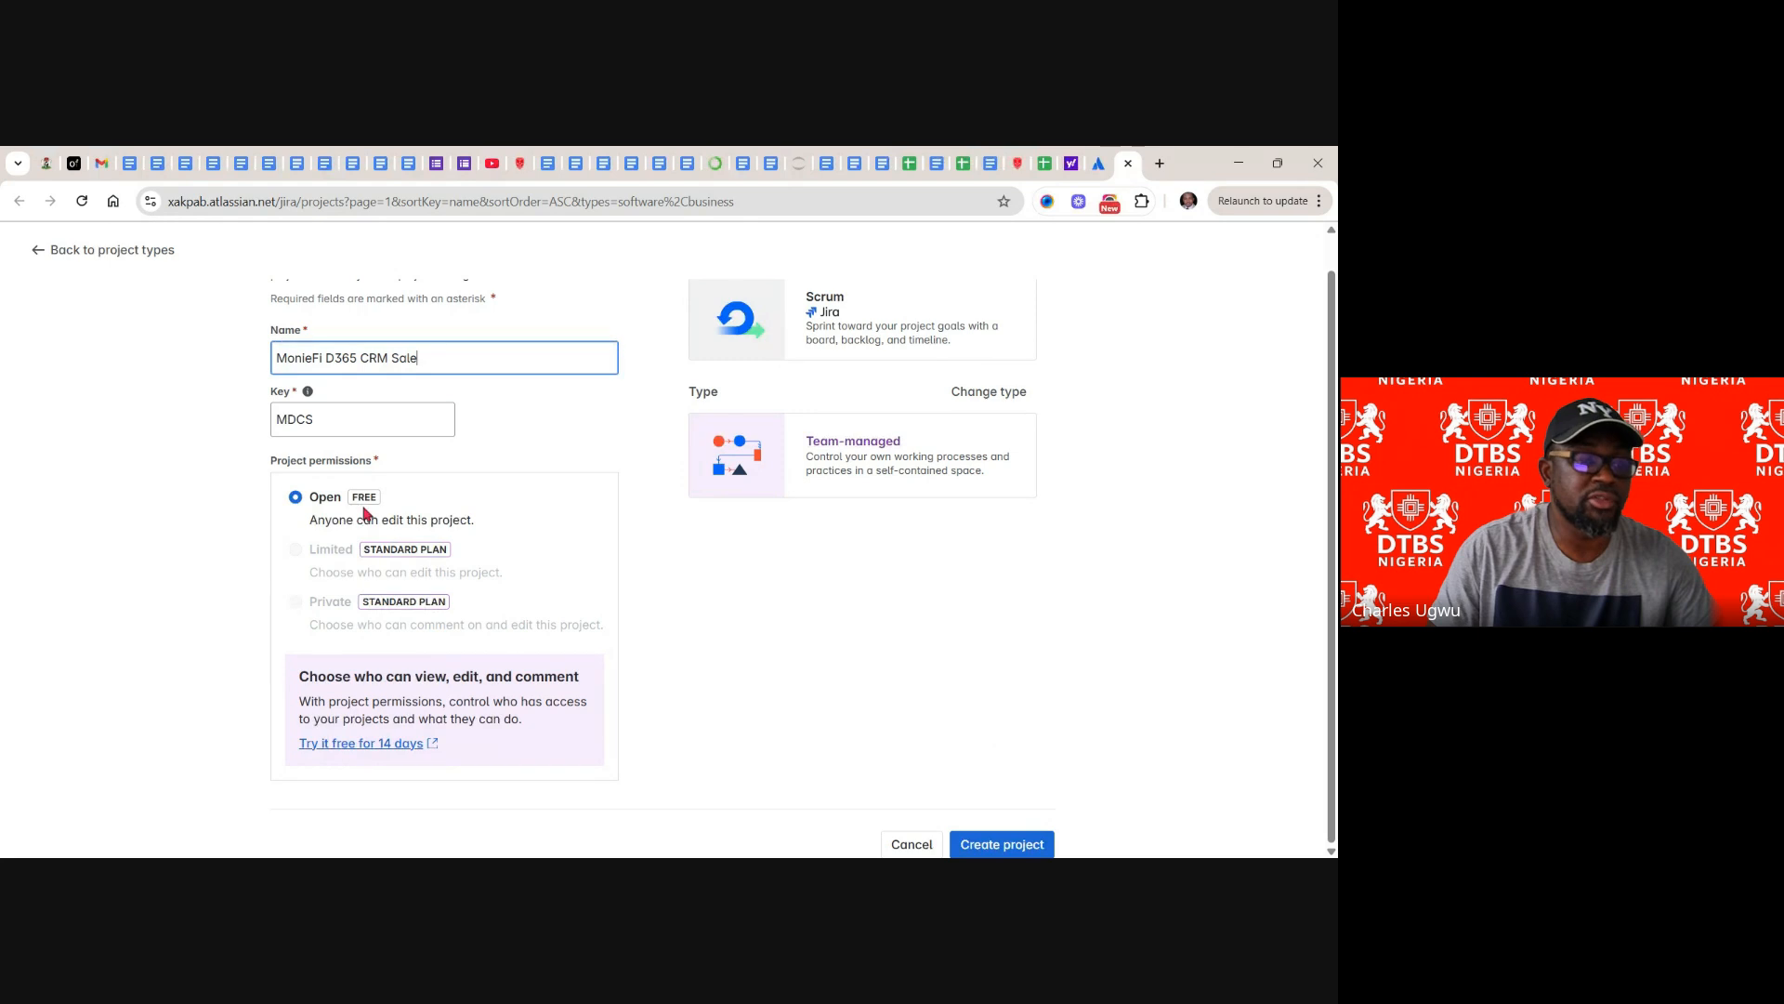
pyautogui.click(1021, 846)
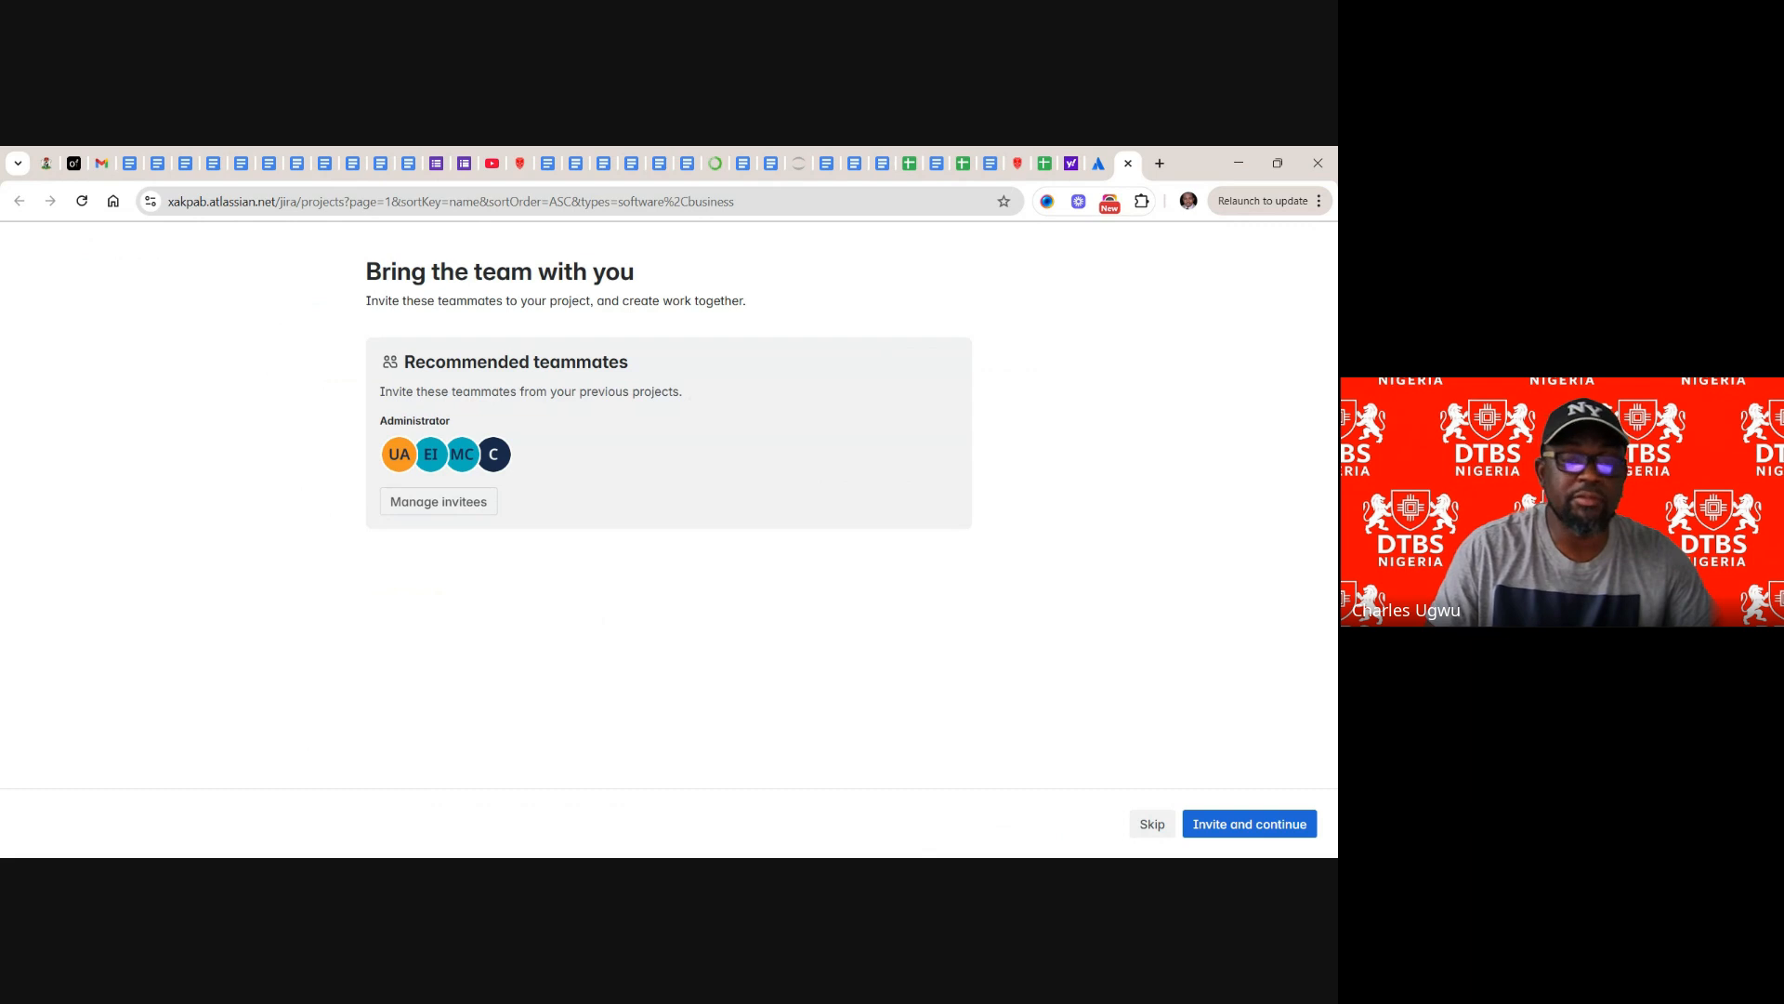
pyautogui.click(1162, 834)
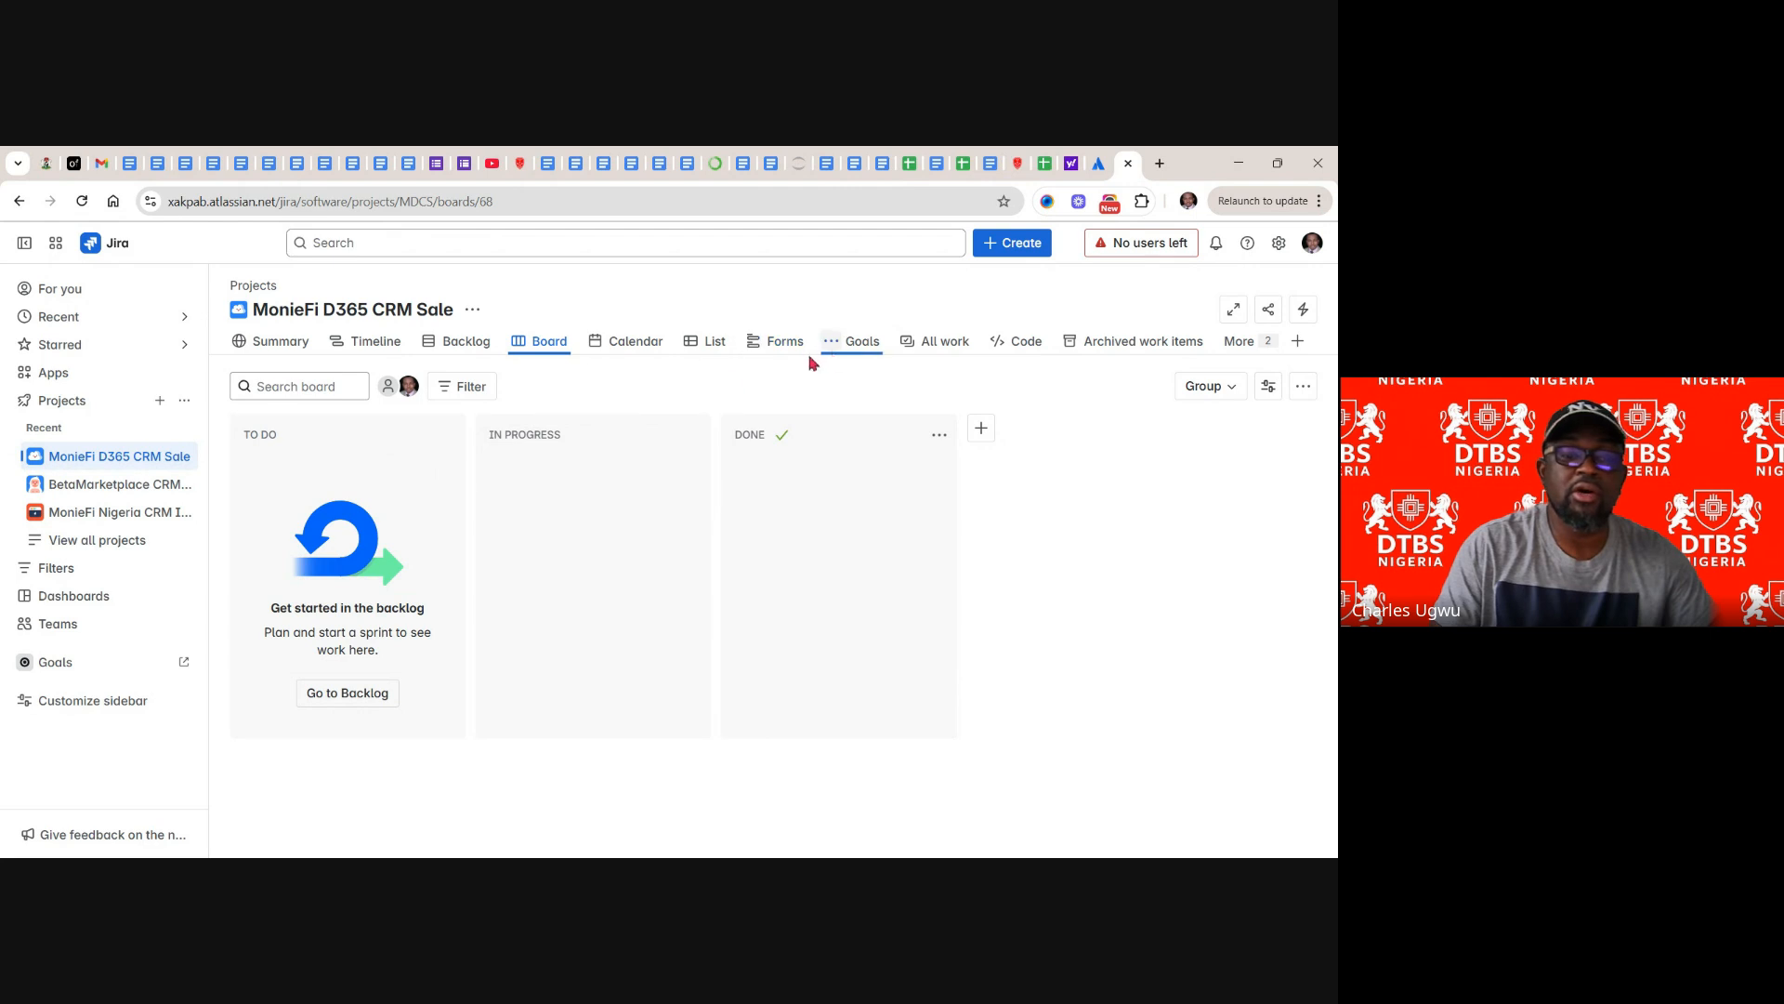
# - Review the new project's Calendar, List and Forms views, including the options for creating a new form
pyautogui.click(630, 345)
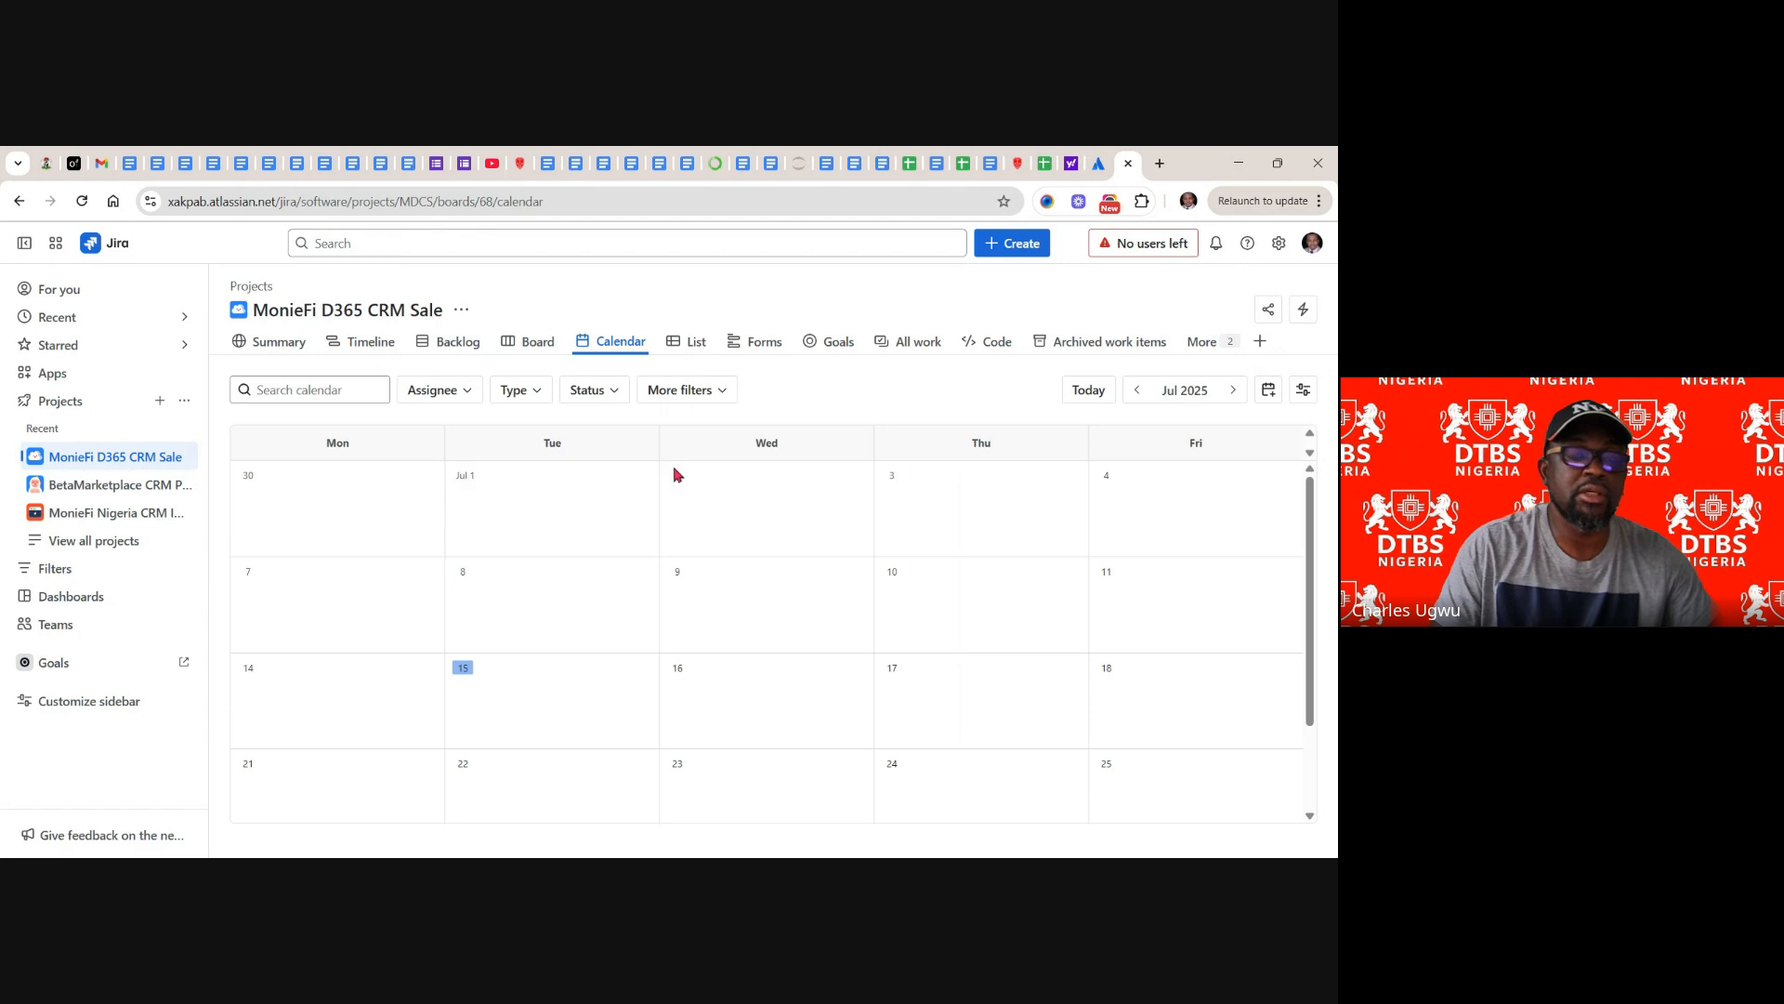
pyautogui.click(691, 348)
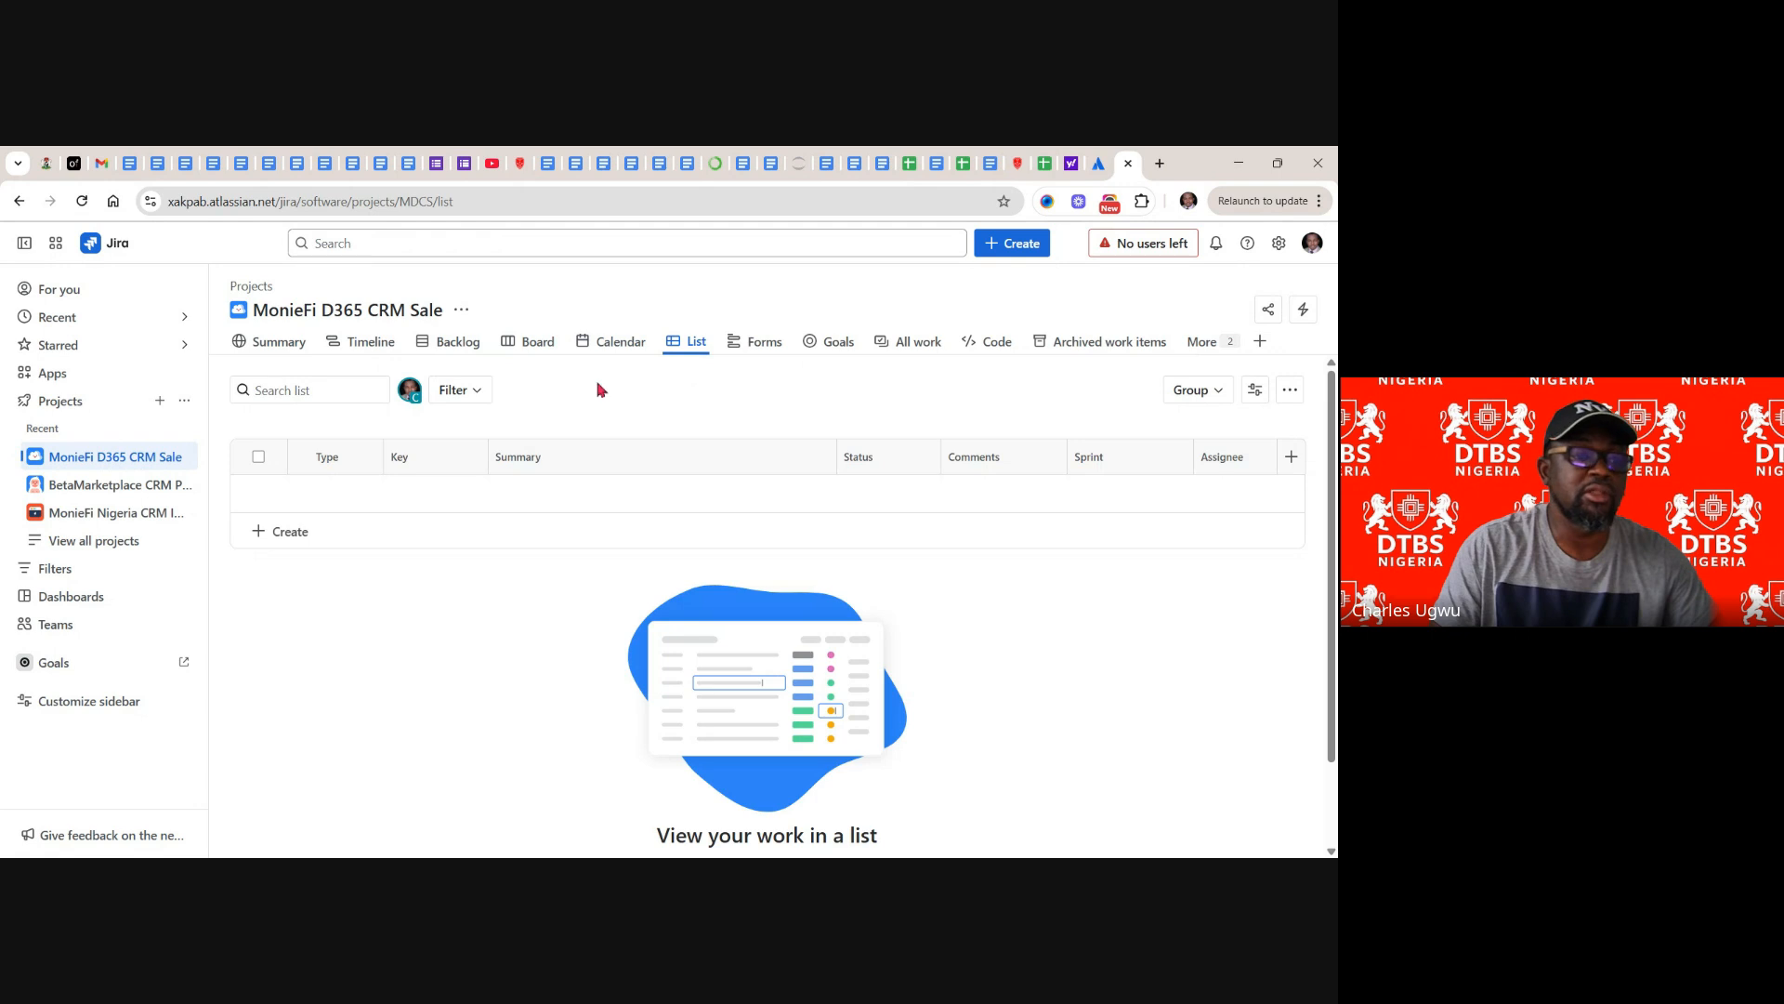
pyautogui.click(767, 343)
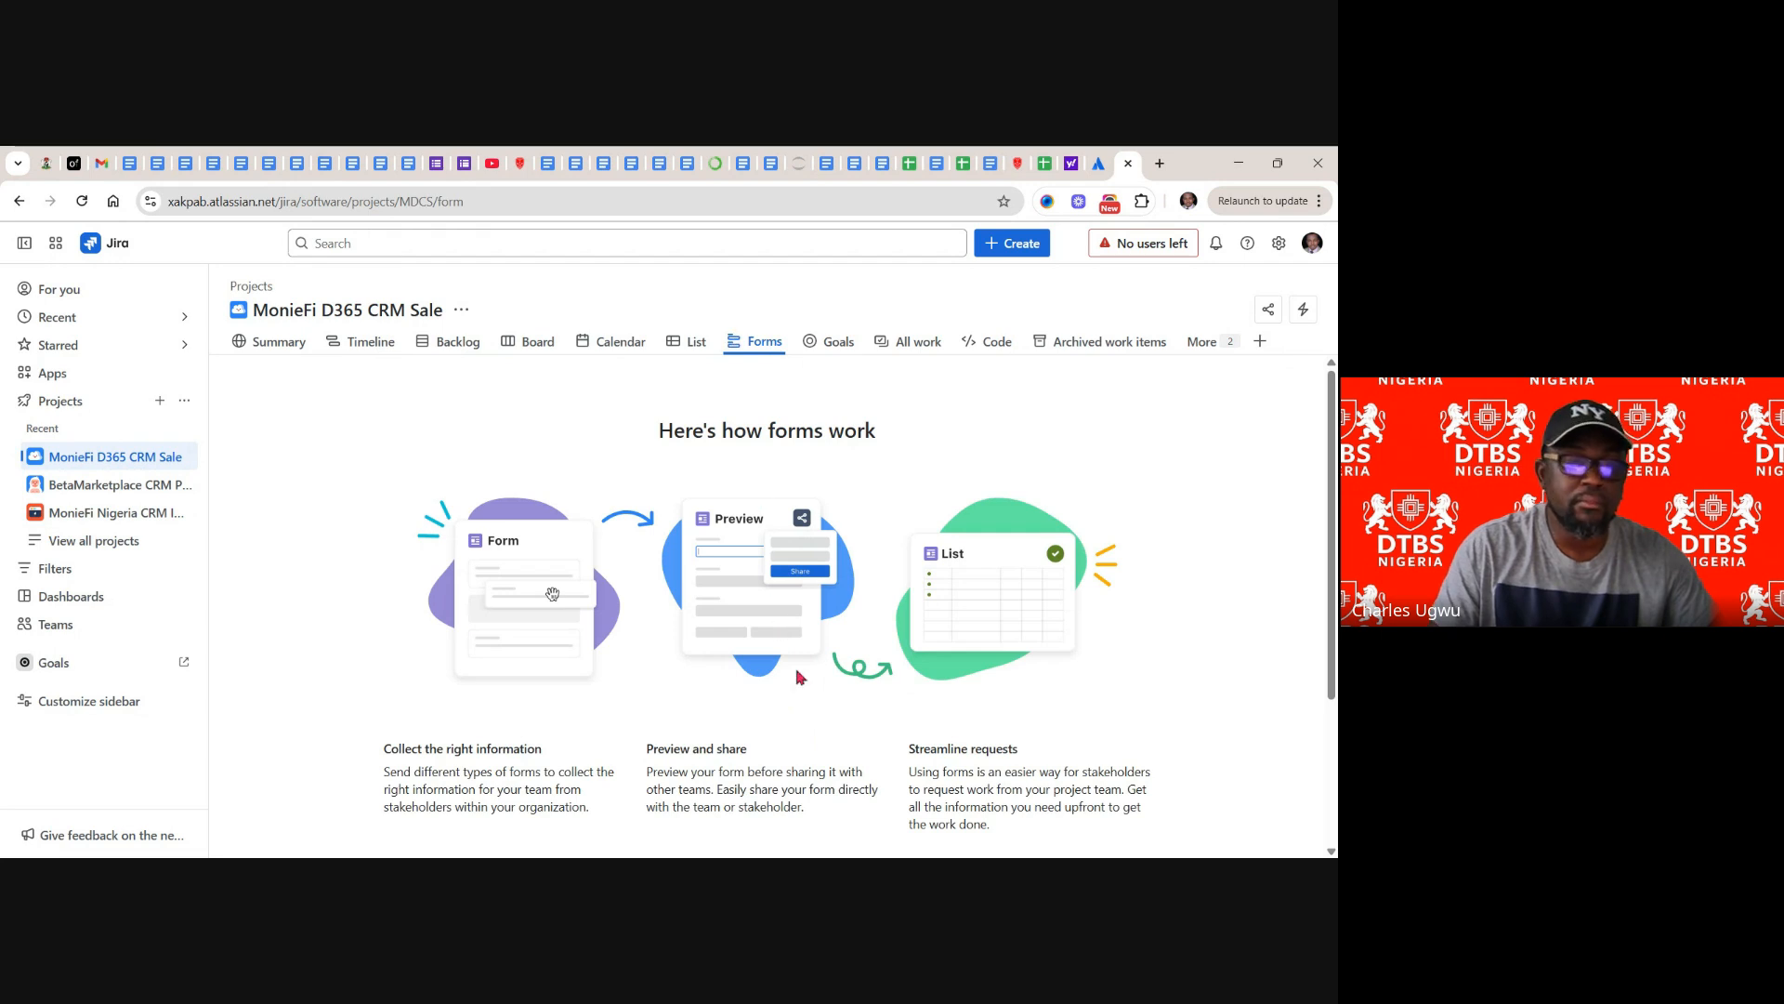
pyautogui.scroll(-1, 809, 687)
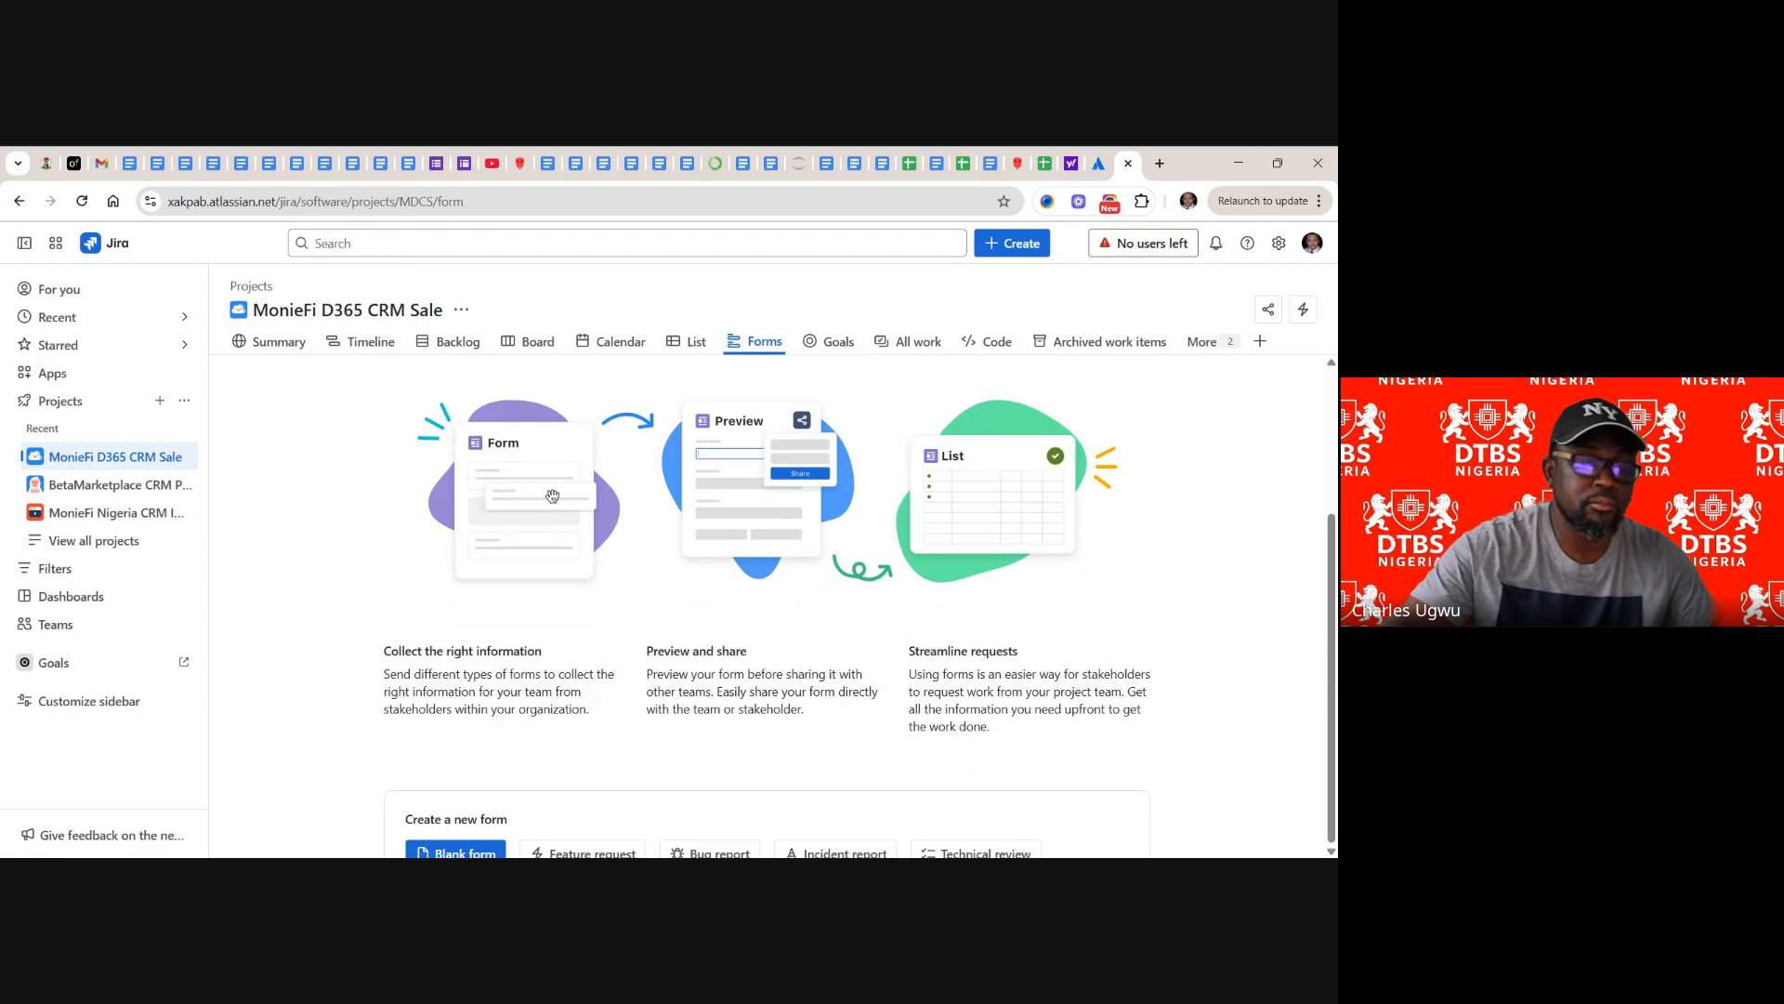
pyautogui.scroll(-1, 578, 812)
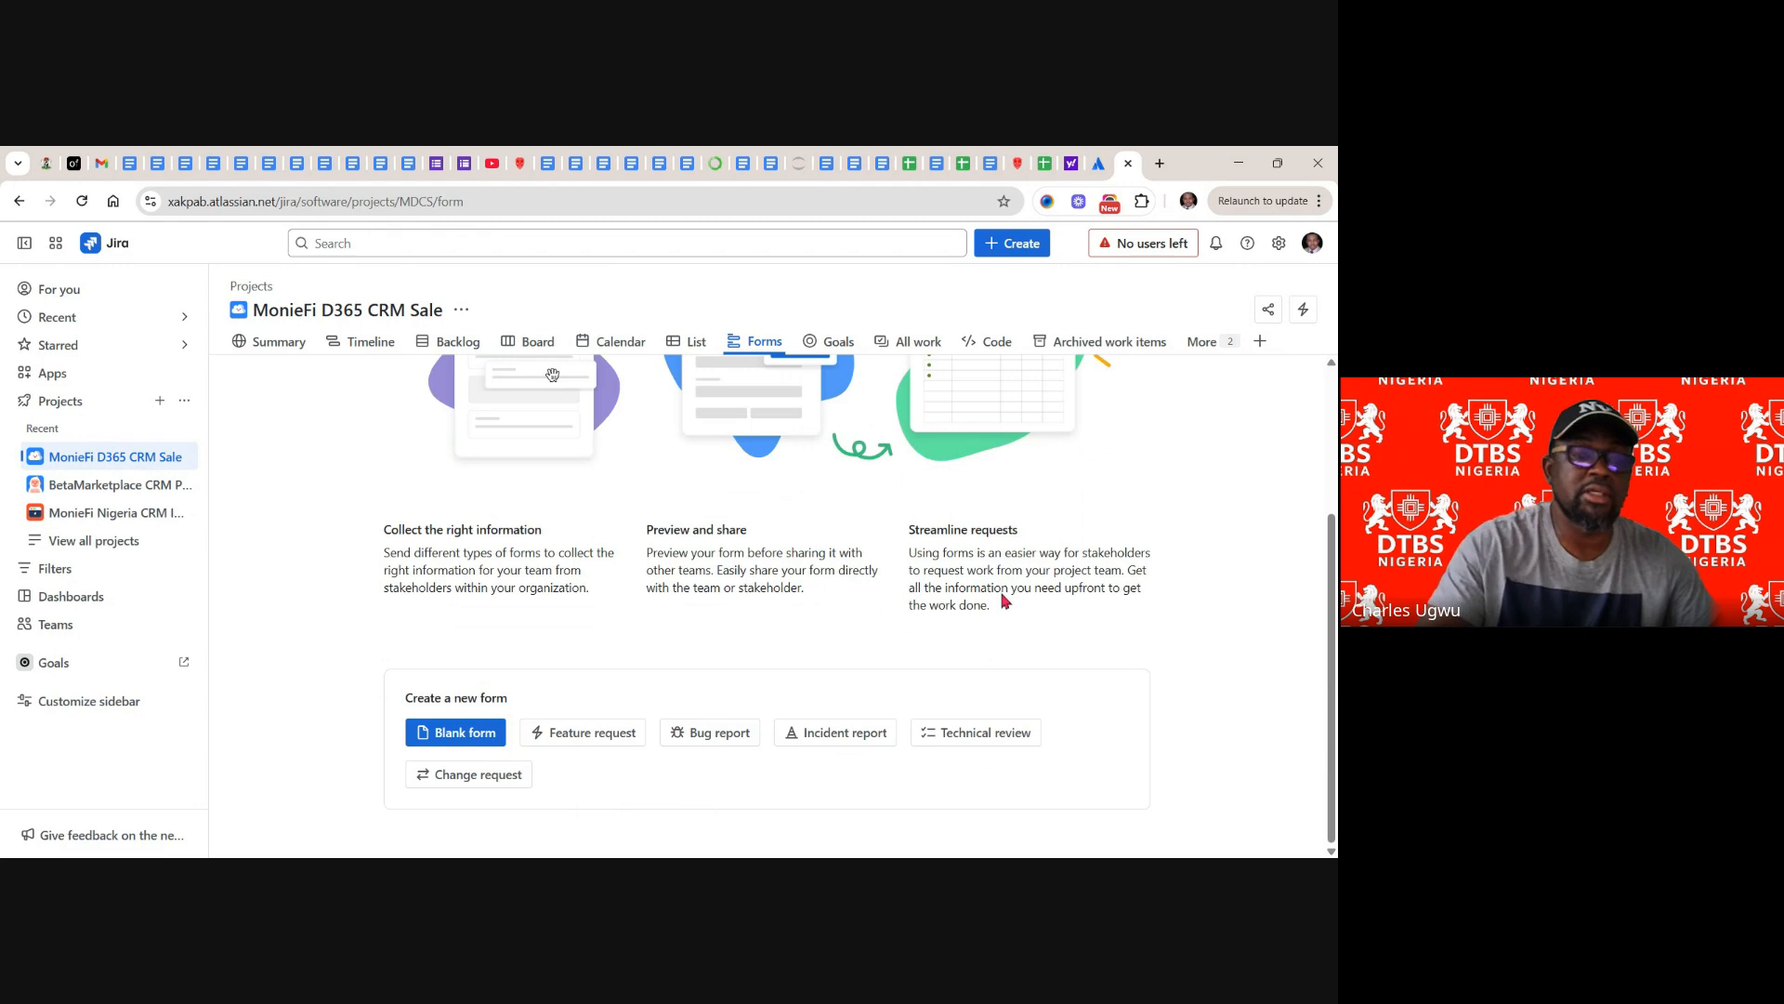
pyautogui.scroll(1, 767, 595)
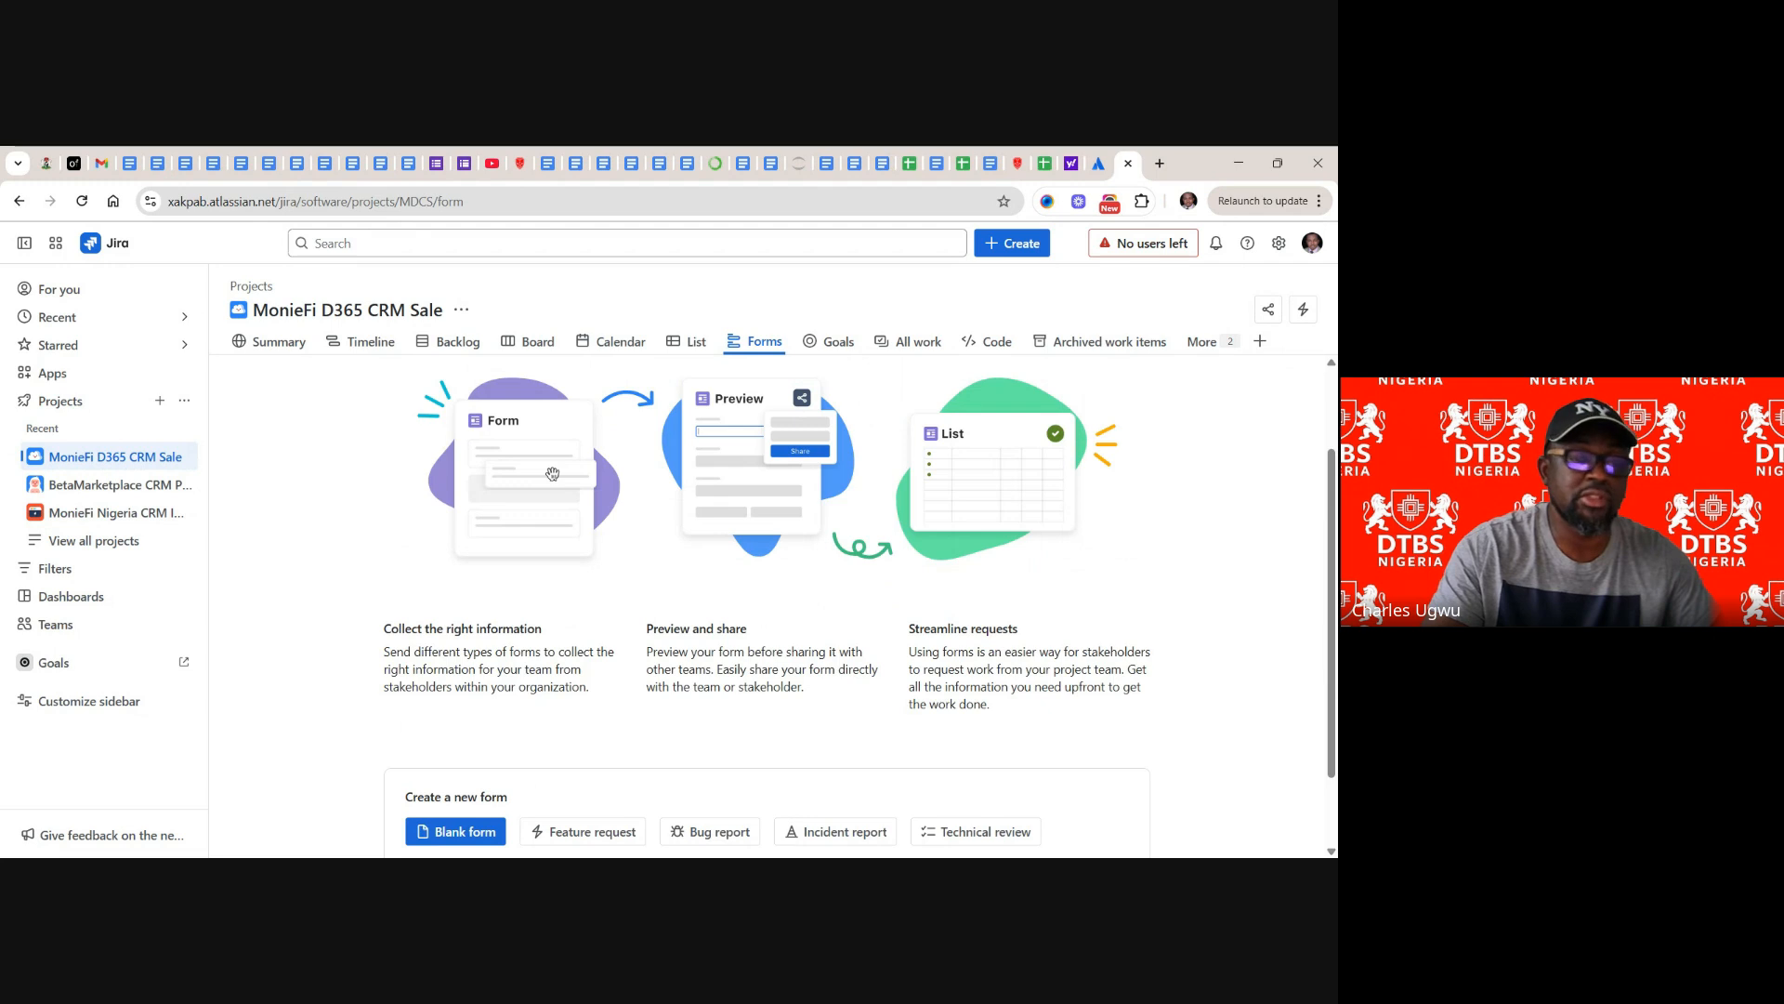
pyautogui.scroll(1, 906, 412)
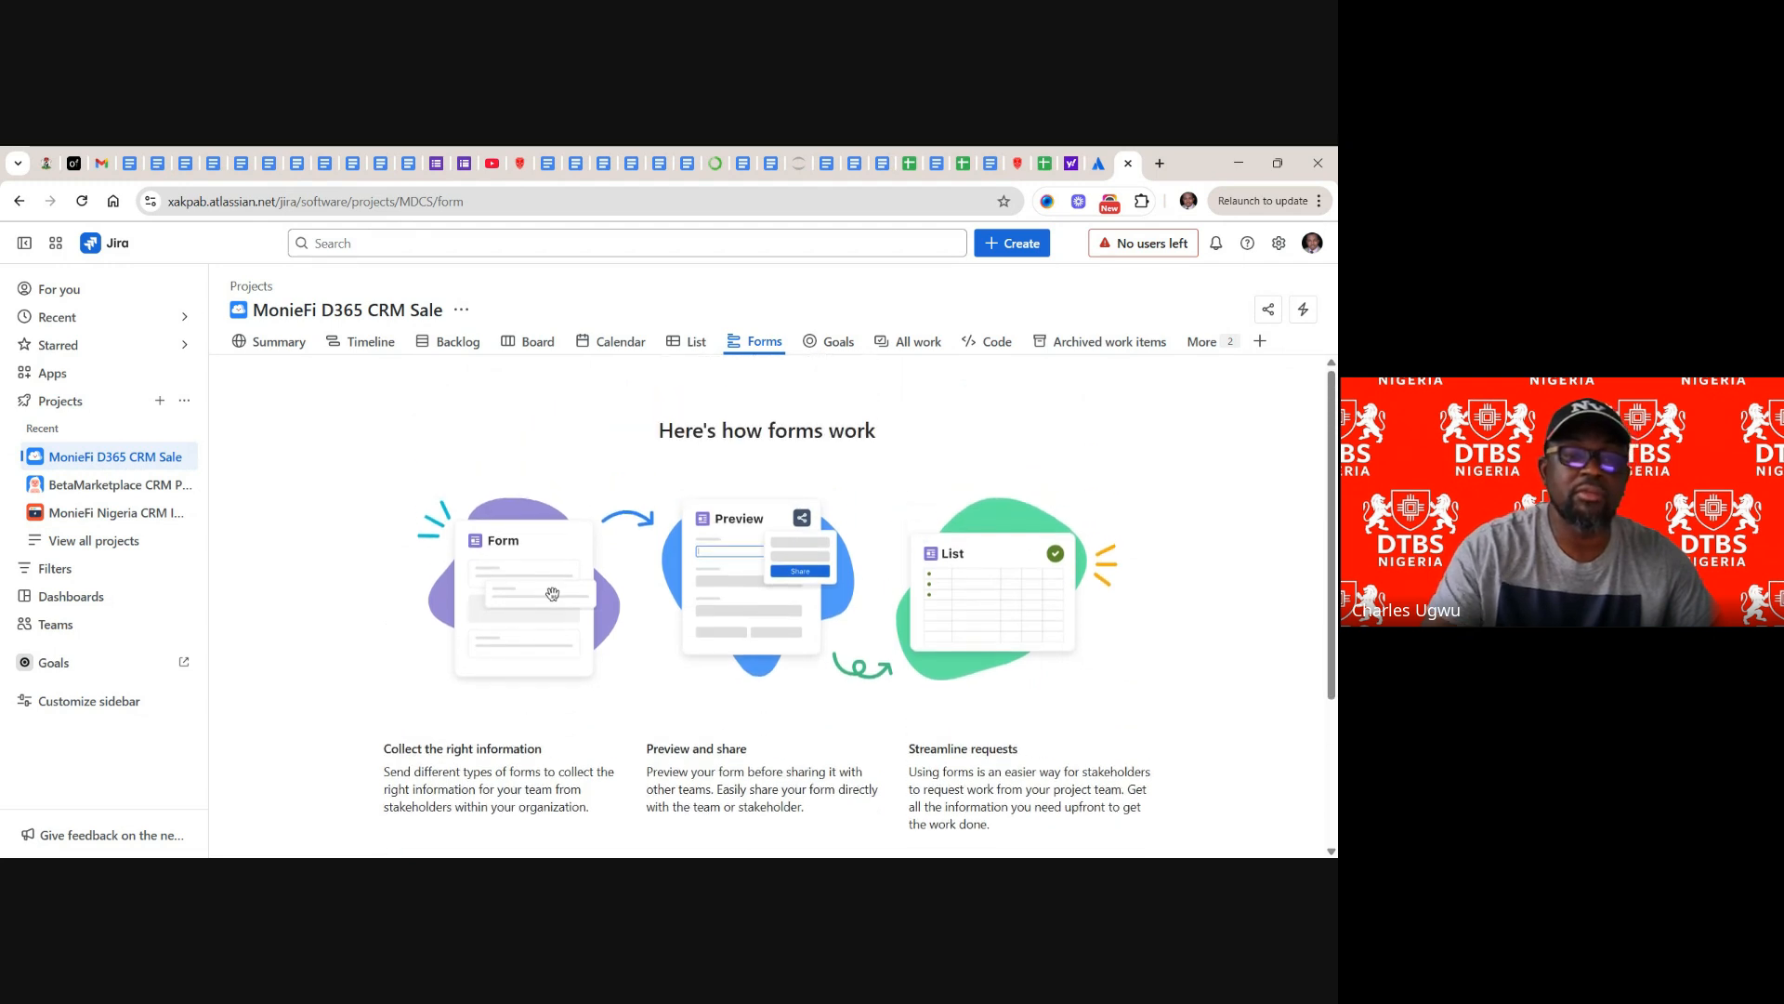
# - Examine the project's Goals, All work and Code views and the list of additional views
pyautogui.click(836, 342)
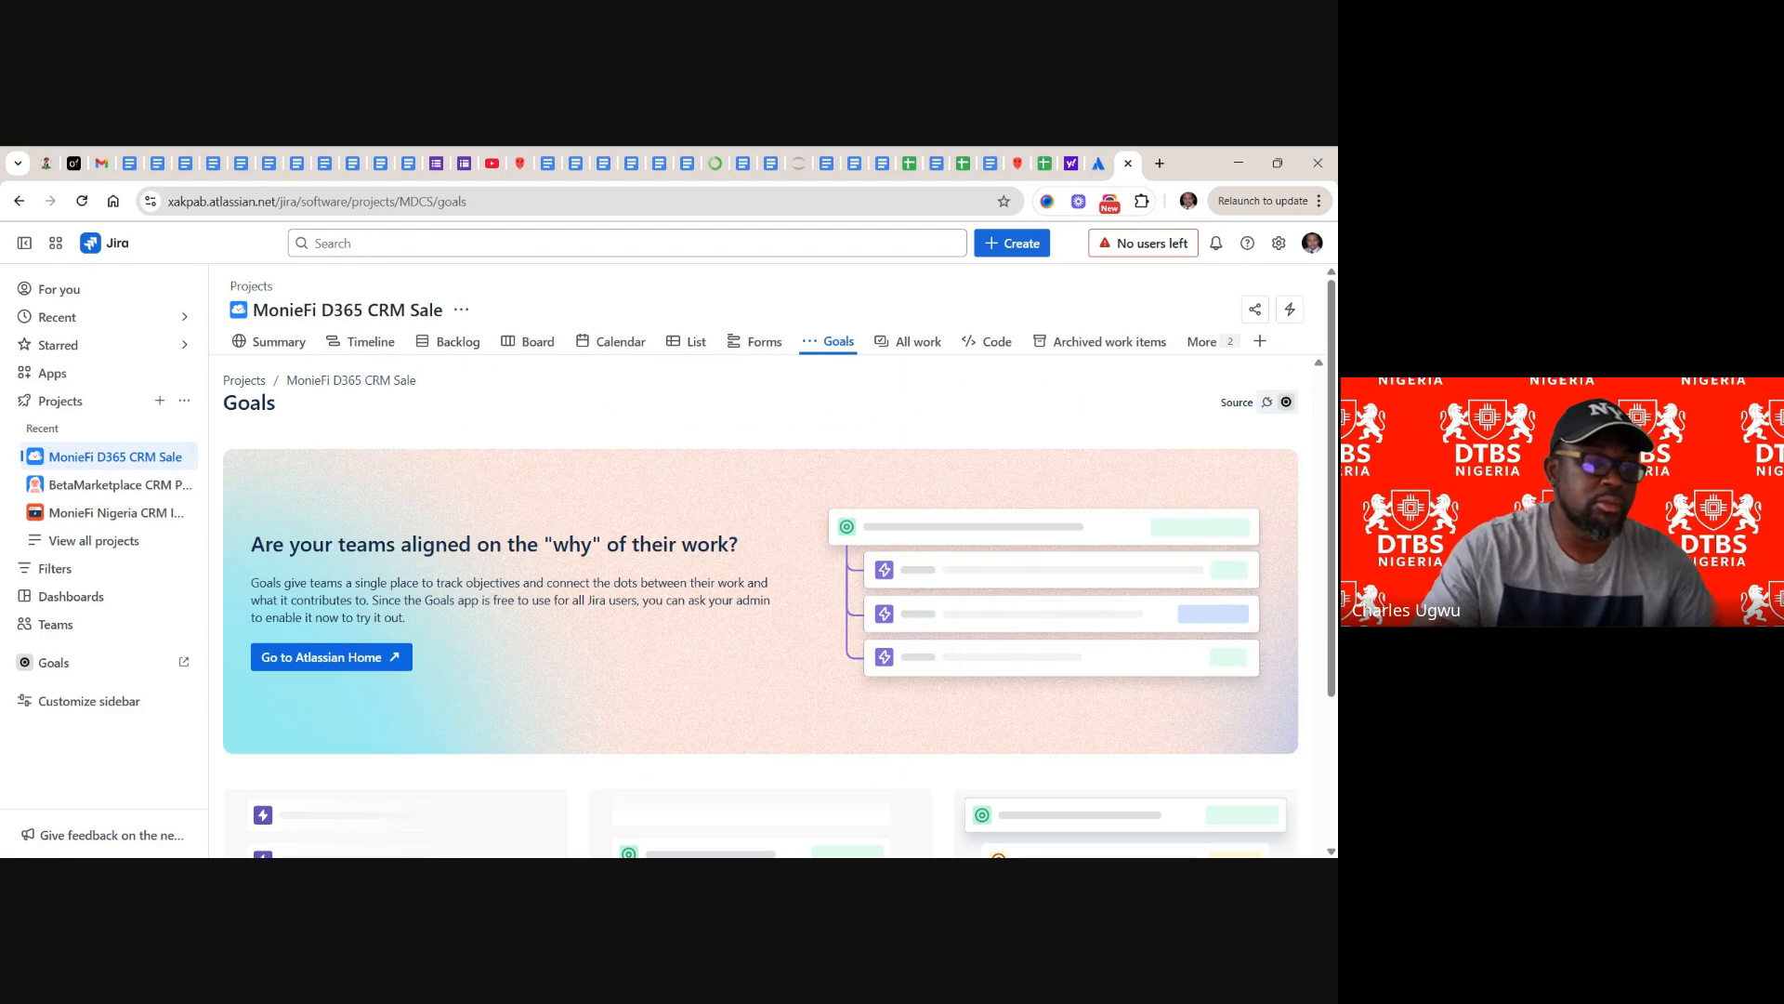
pyautogui.scroll(-1, 760, 558)
pyautogui.scroll(-2, 760, 558)
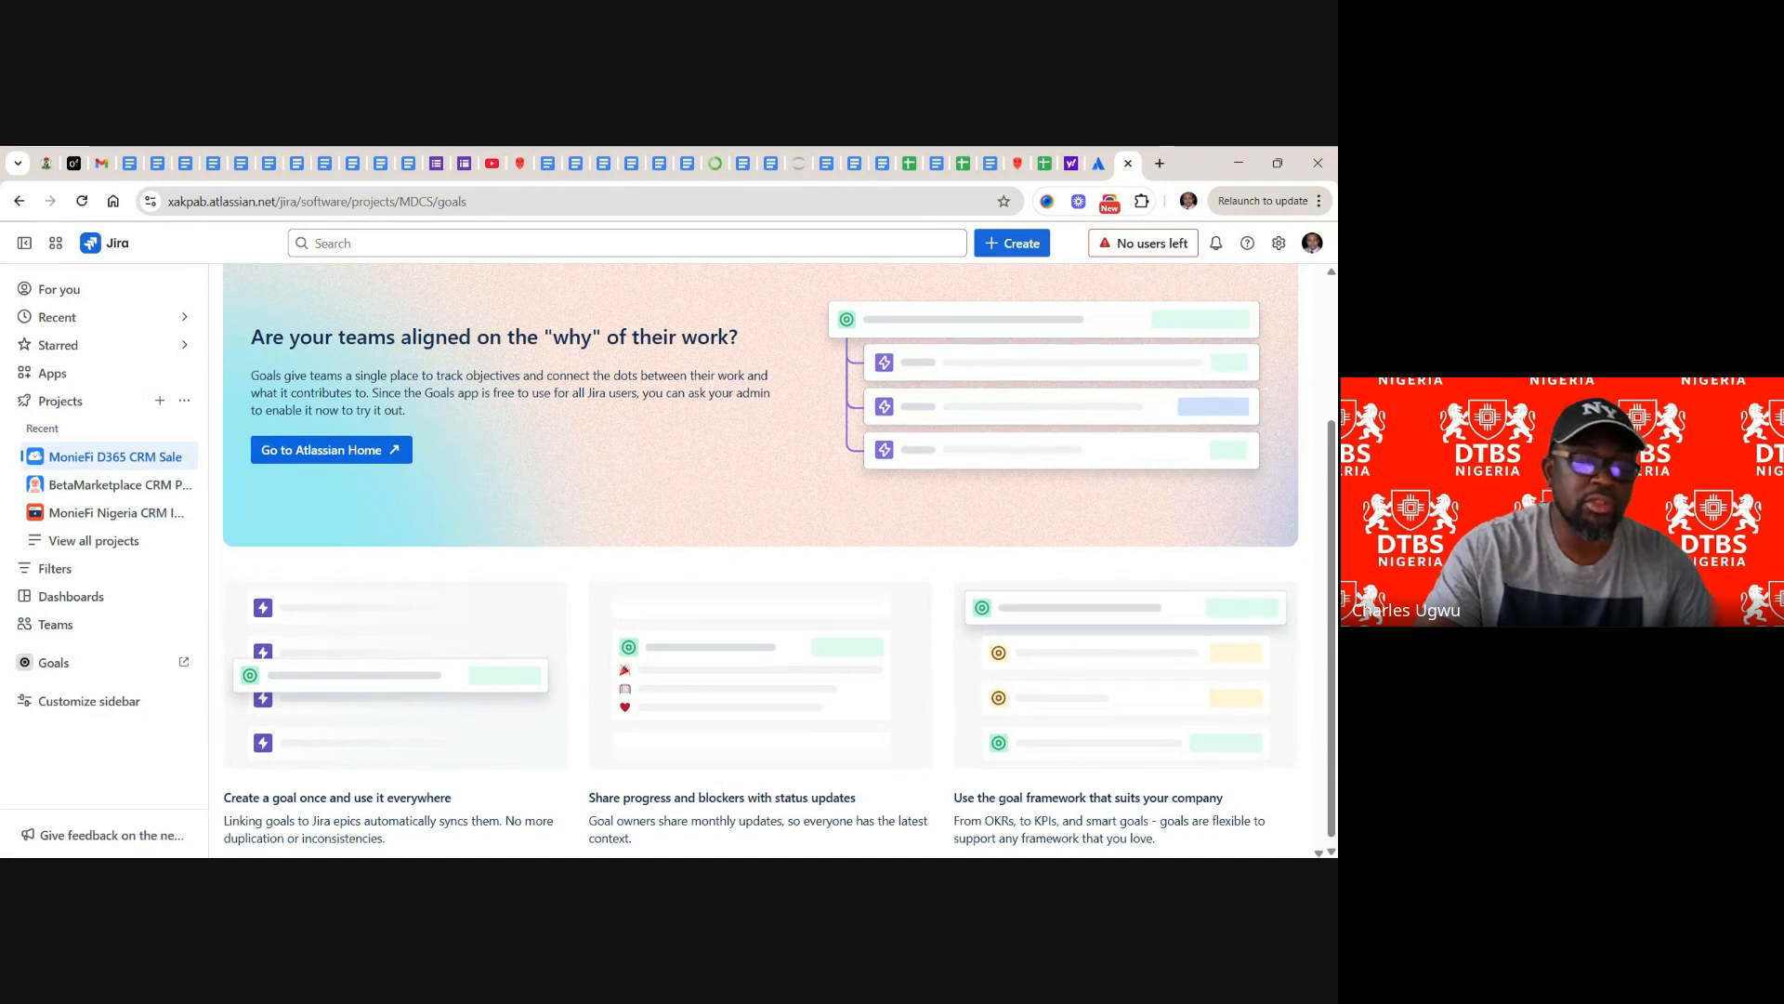
pyautogui.scroll(3, 760, 557)
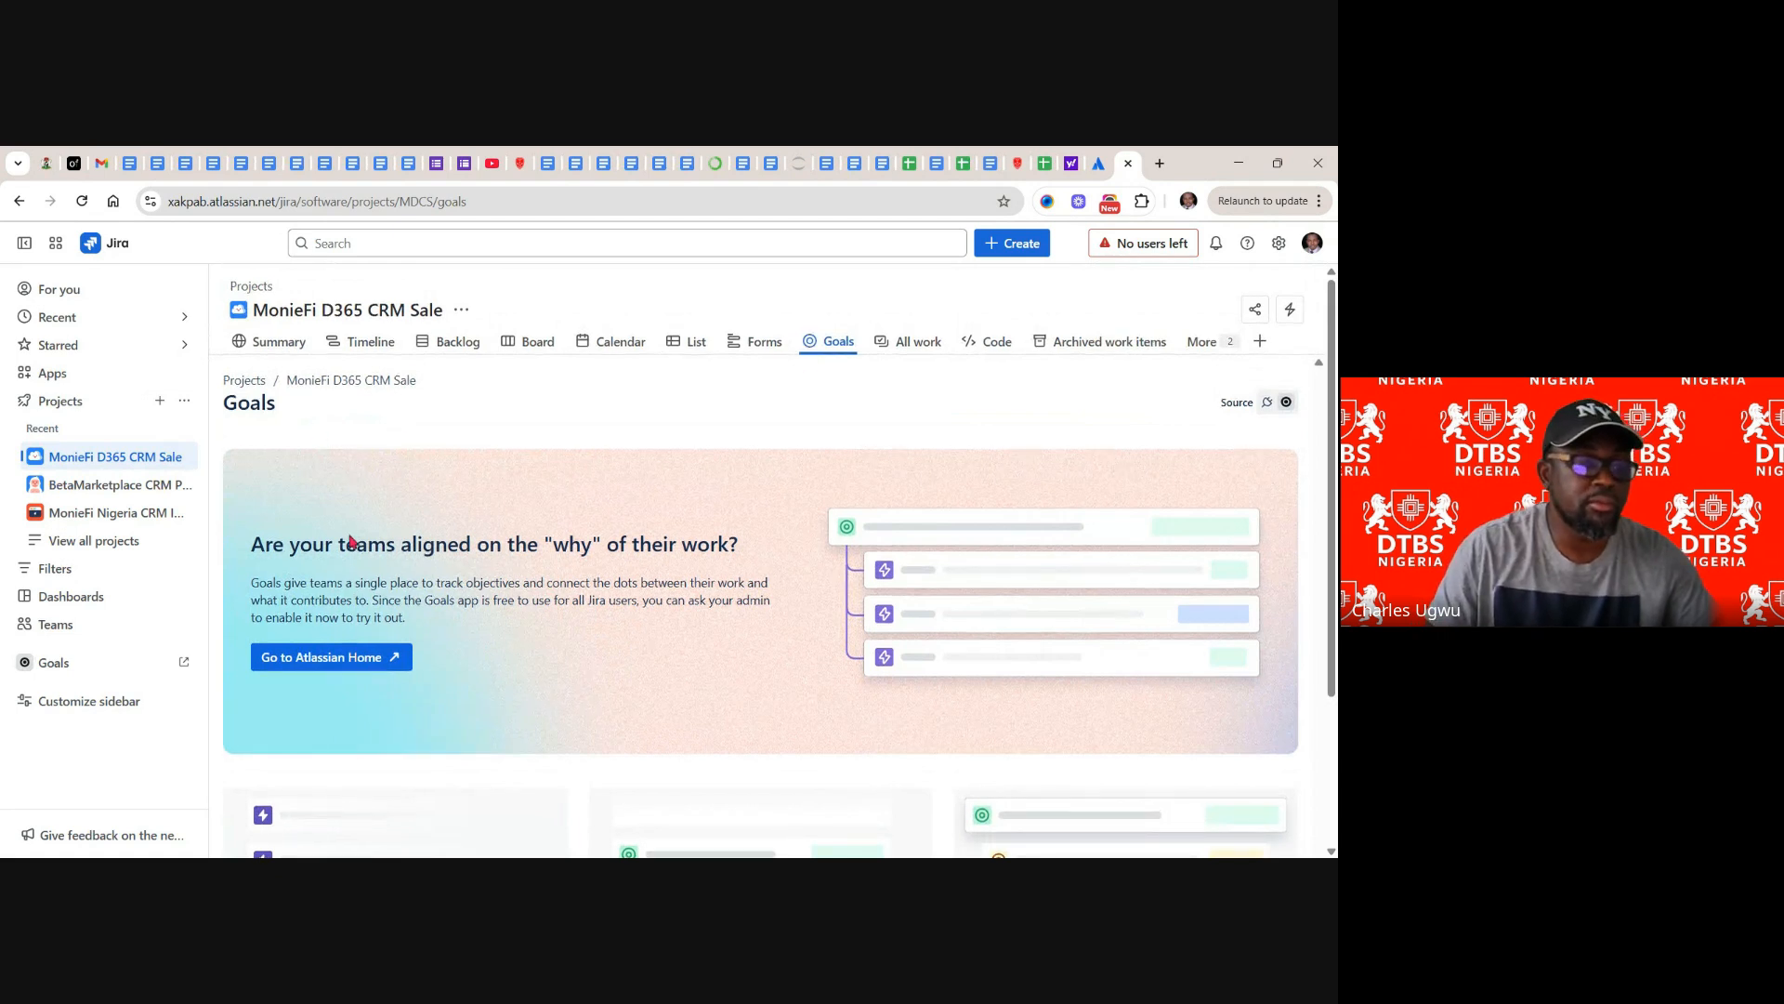
pyautogui.click(918, 348)
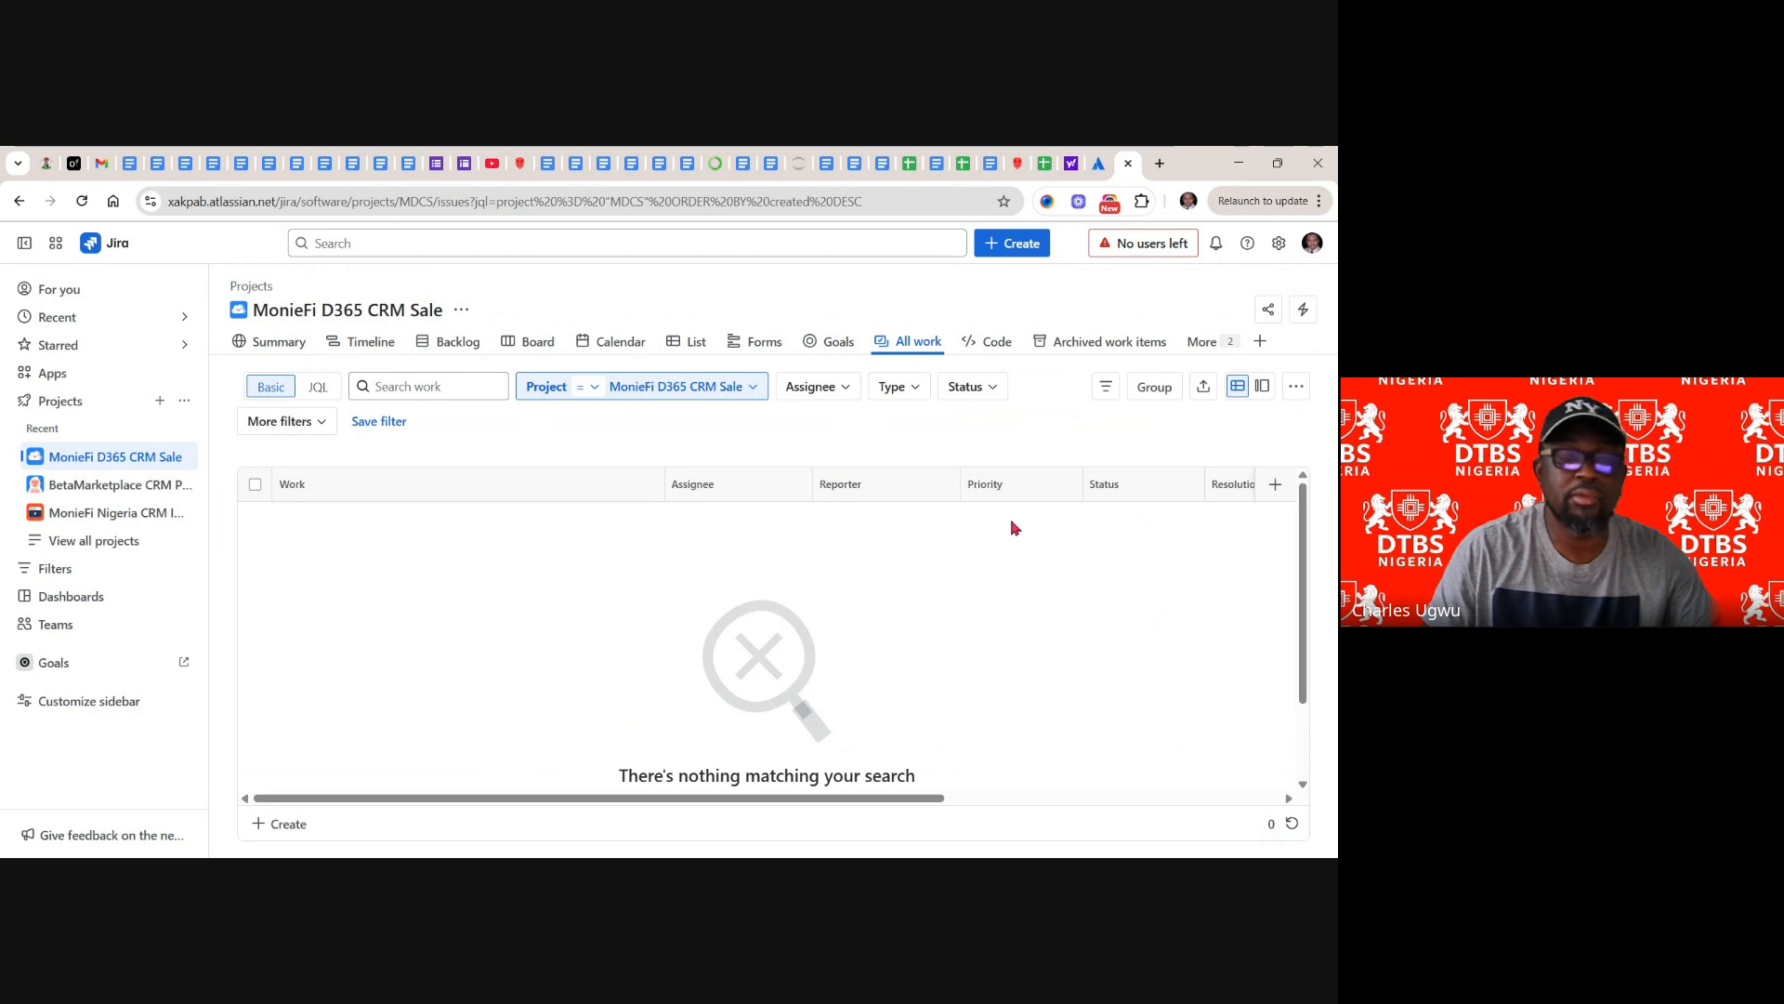
pyautogui.click(996, 349)
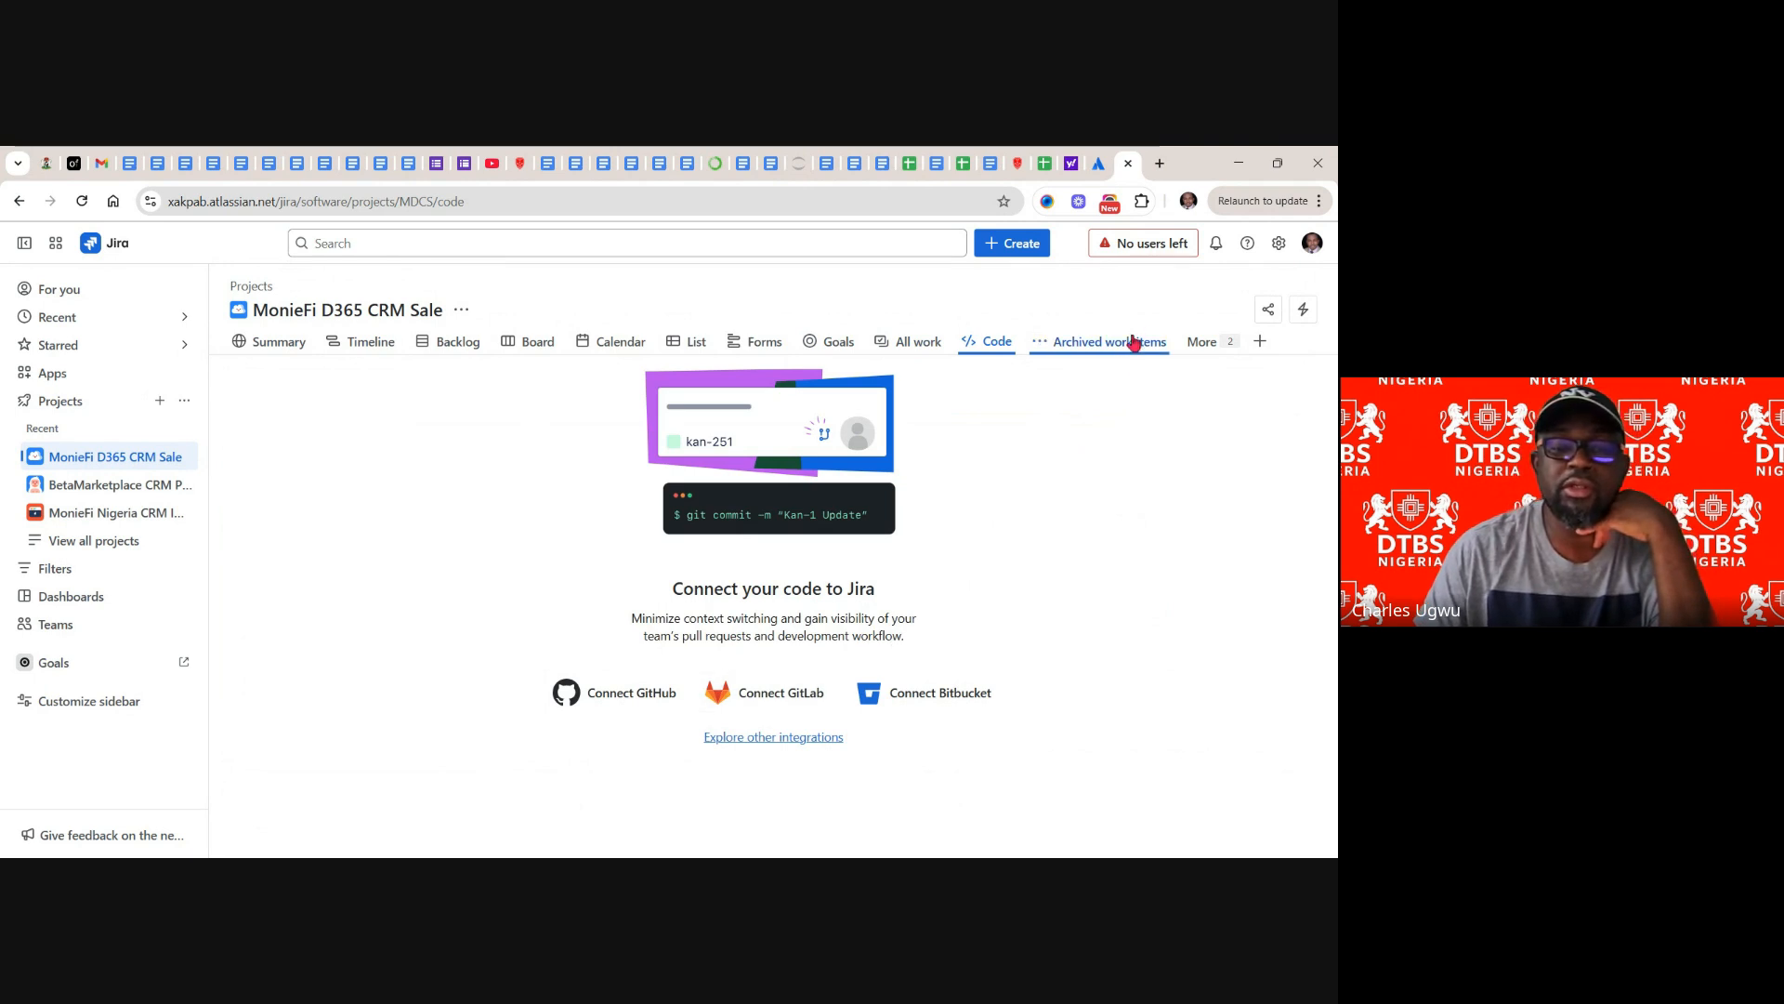
pyautogui.click(1208, 348)
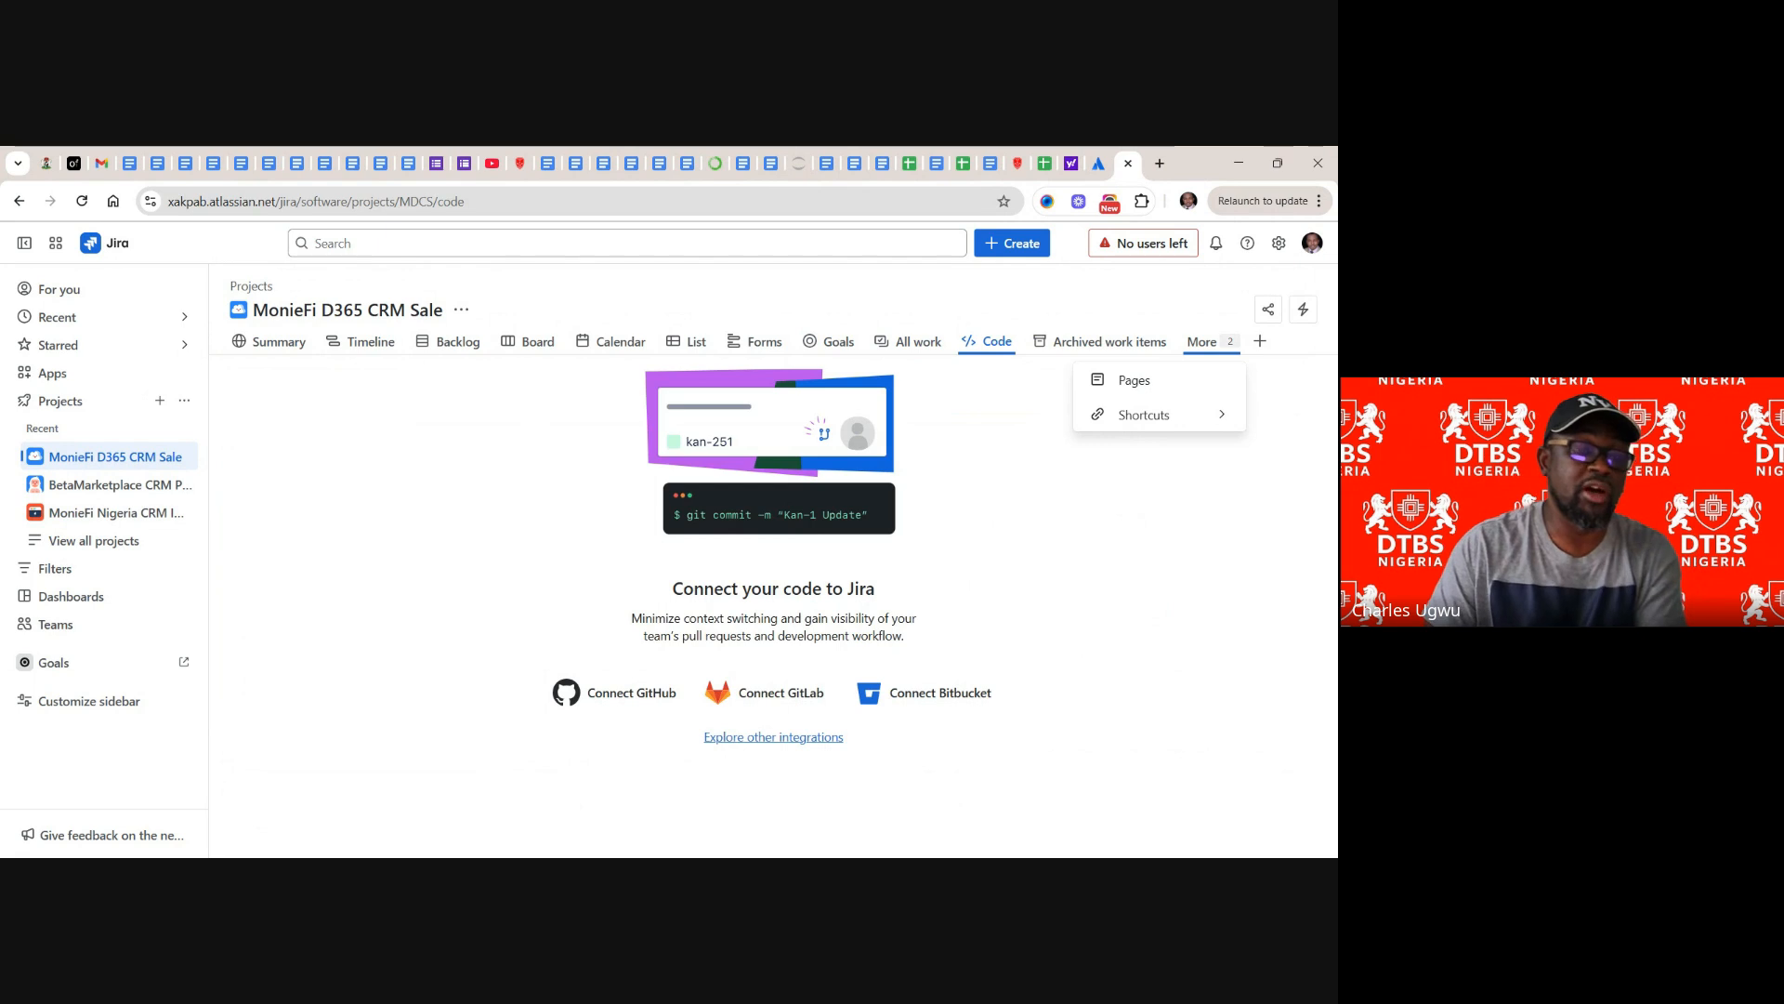
# - Look through the project's Board, Backlog and Summary views, ending on the Timeline
pyautogui.click(540, 343)
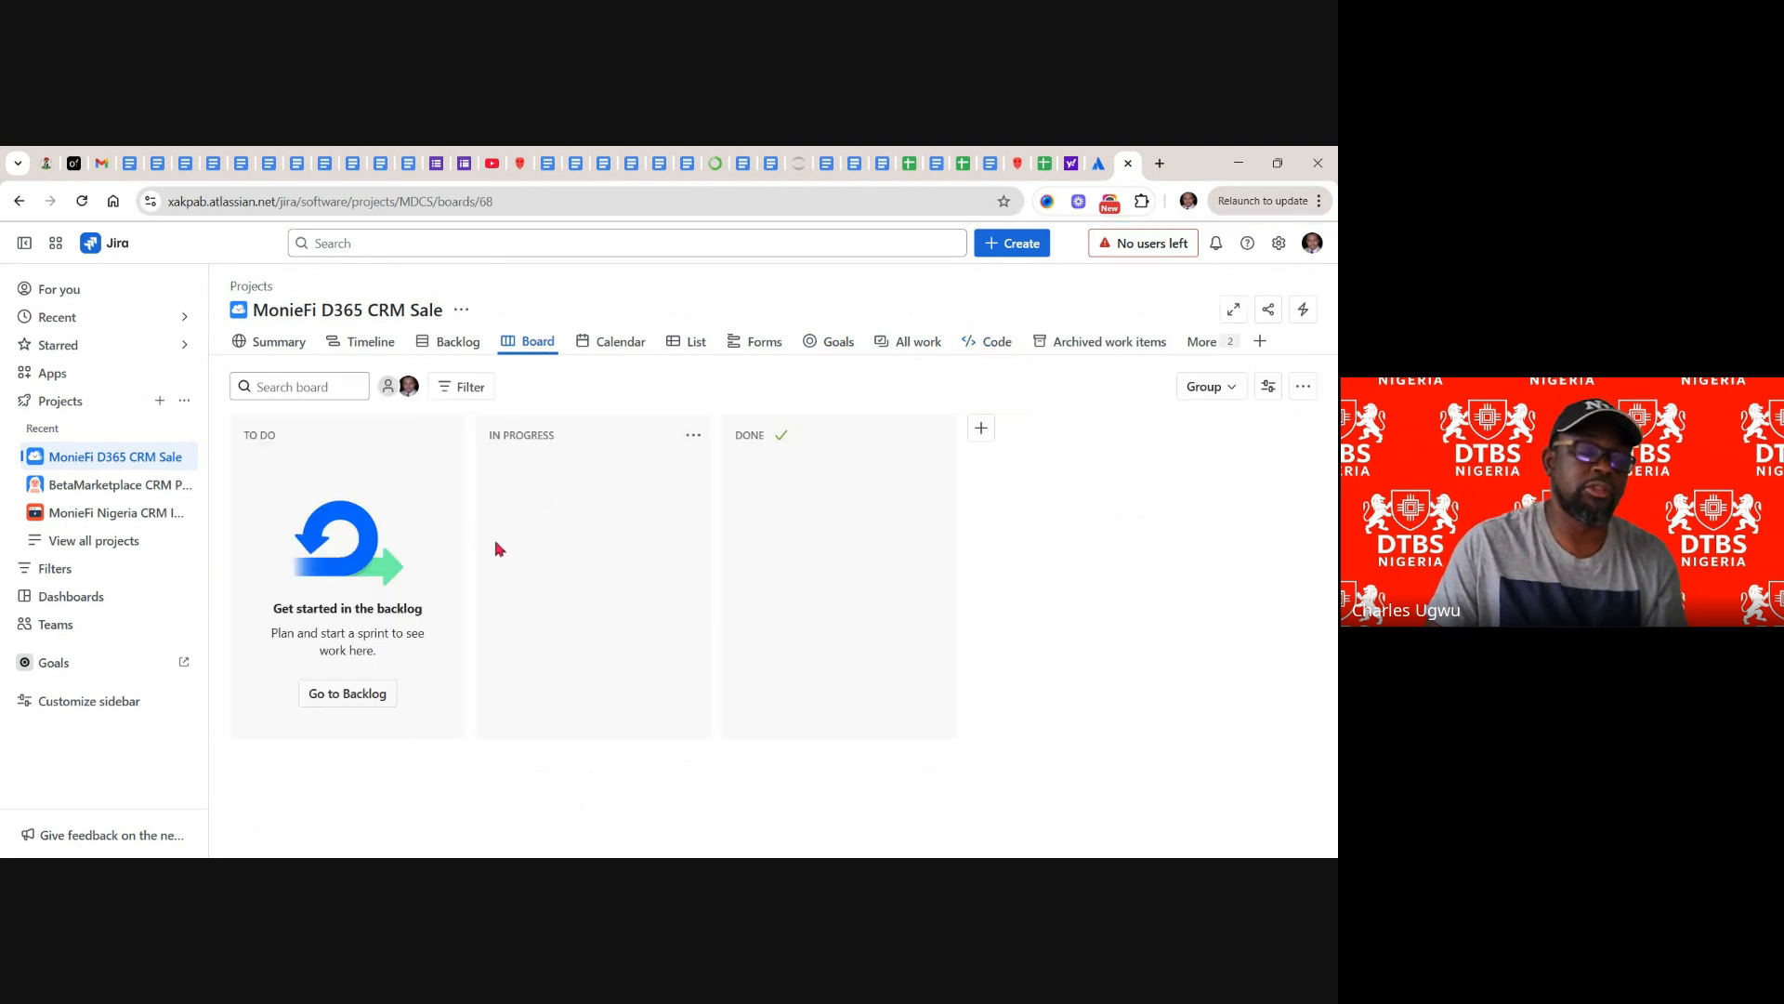
pyautogui.click(455, 344)
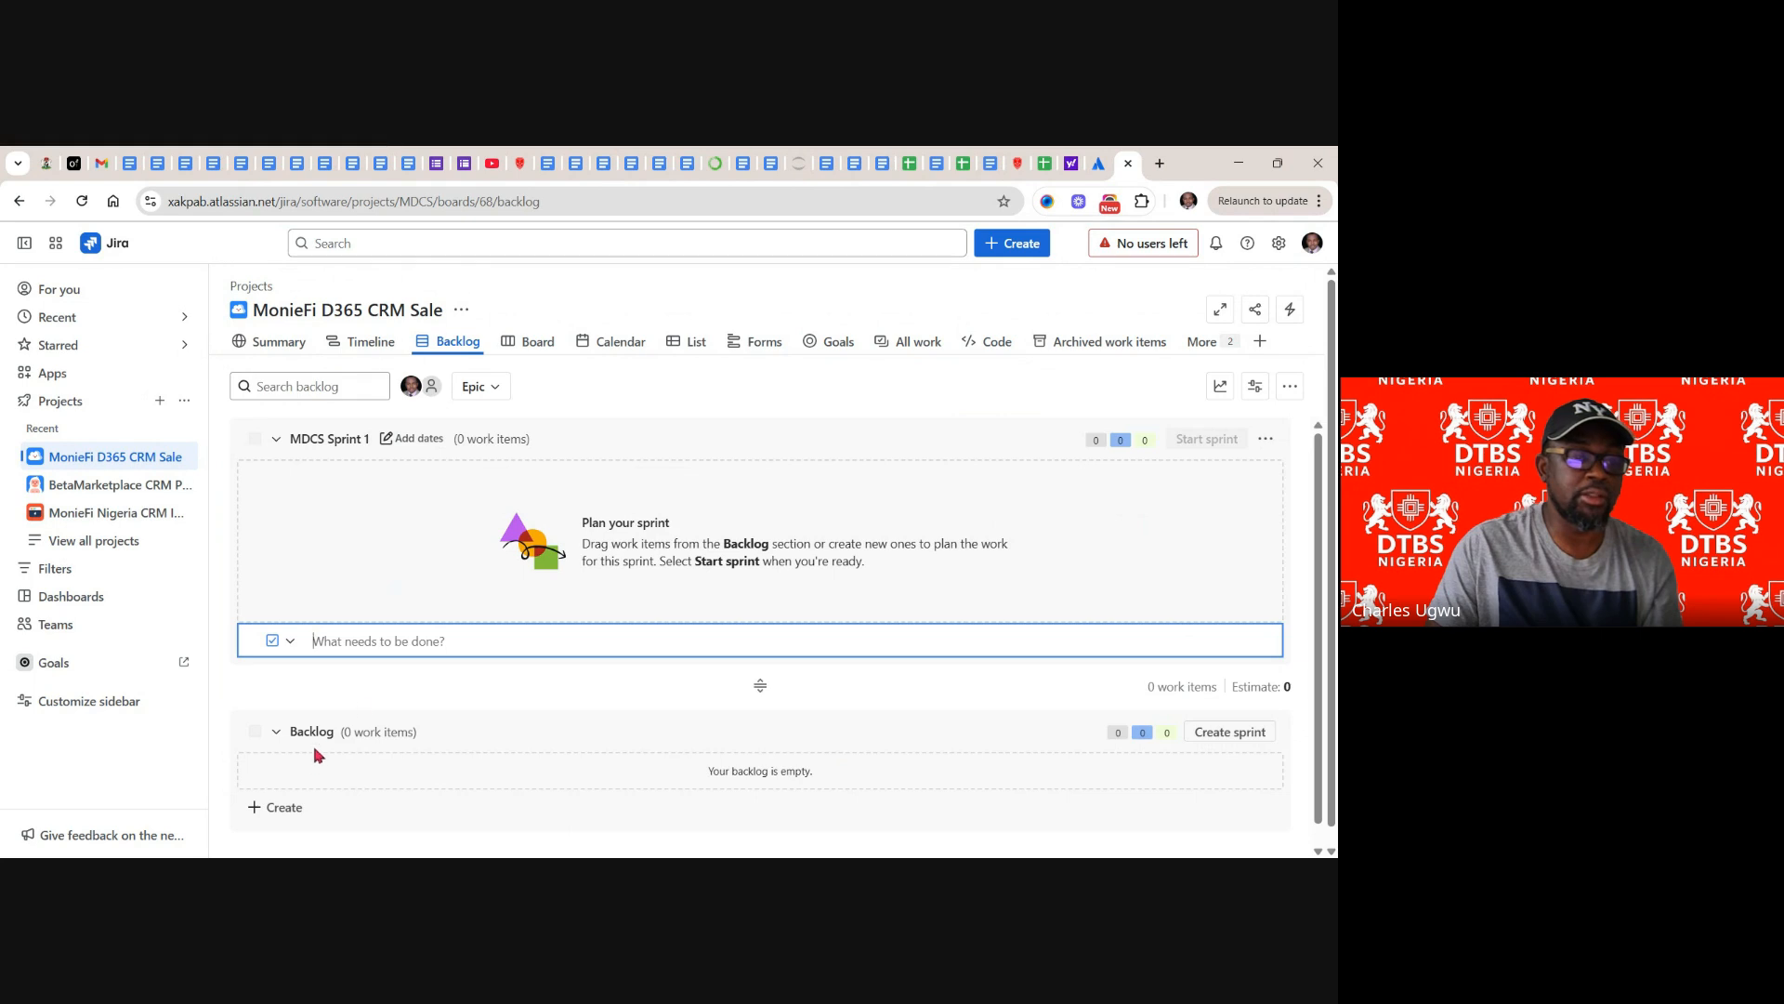
pyautogui.click(370, 342)
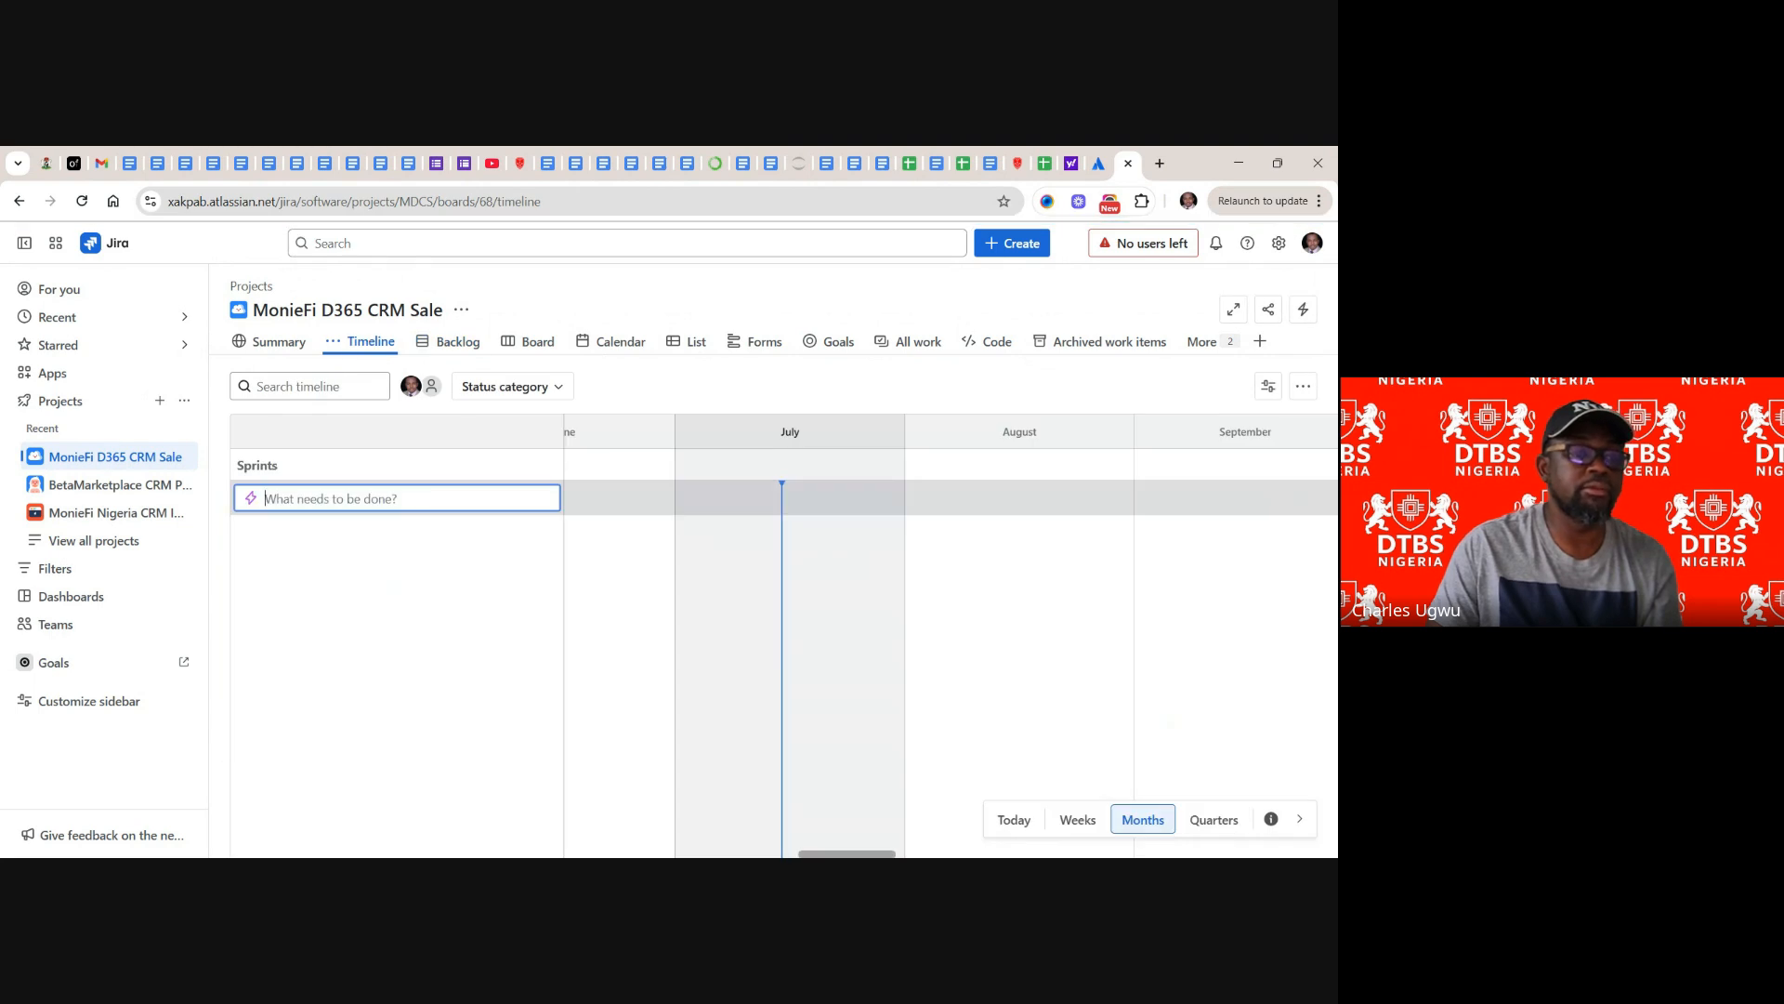
pyautogui.click(279, 344)
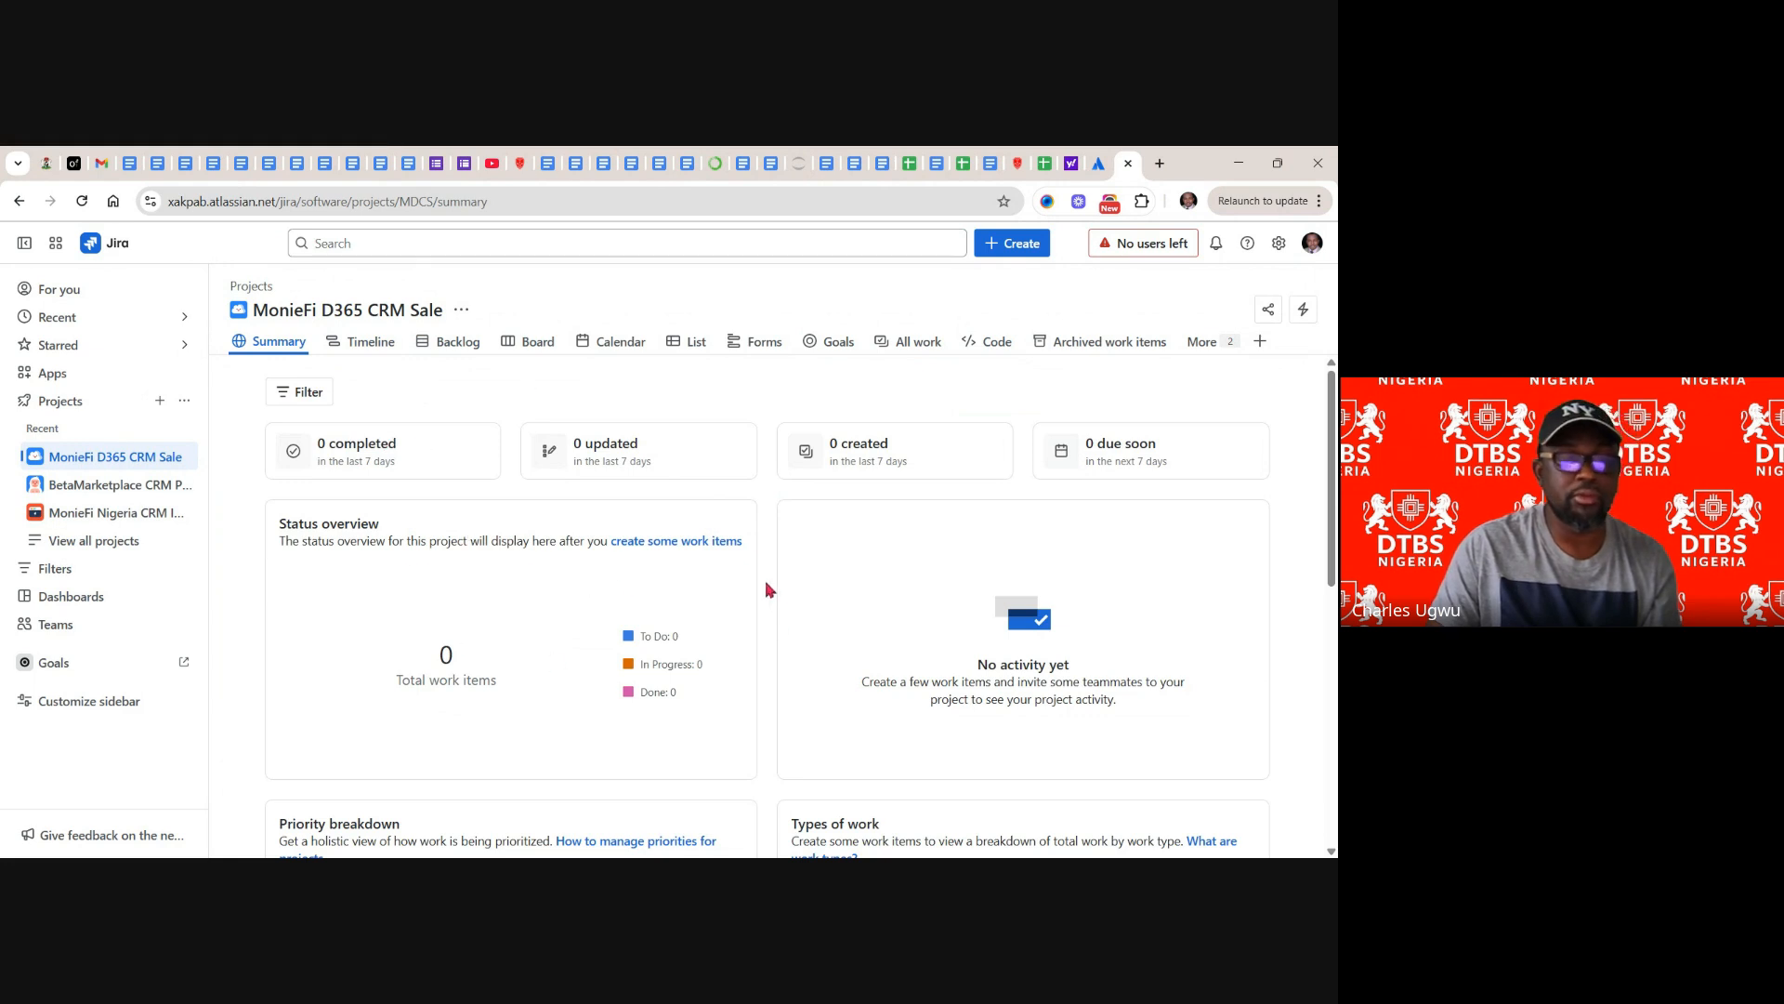
pyautogui.click(364, 344)
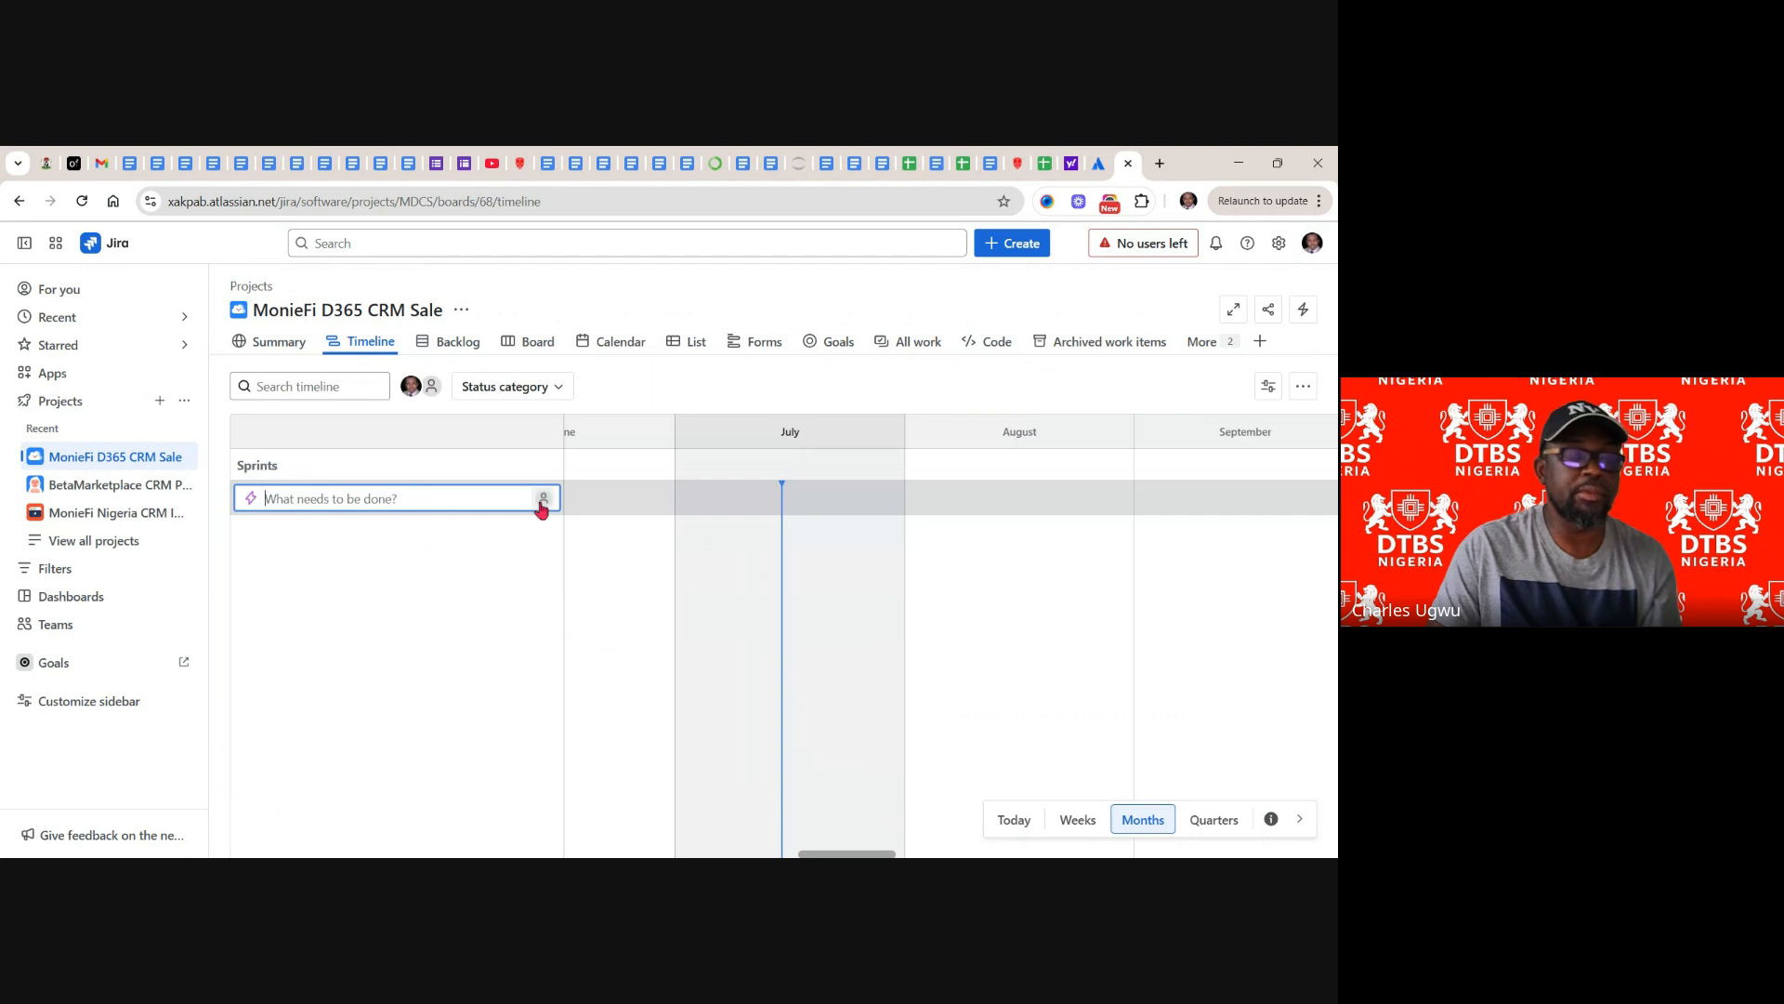
# - Close the Atlassian Home project page and the Yahoo search results, keeping the Jira project open
pyautogui.click(1096, 167)
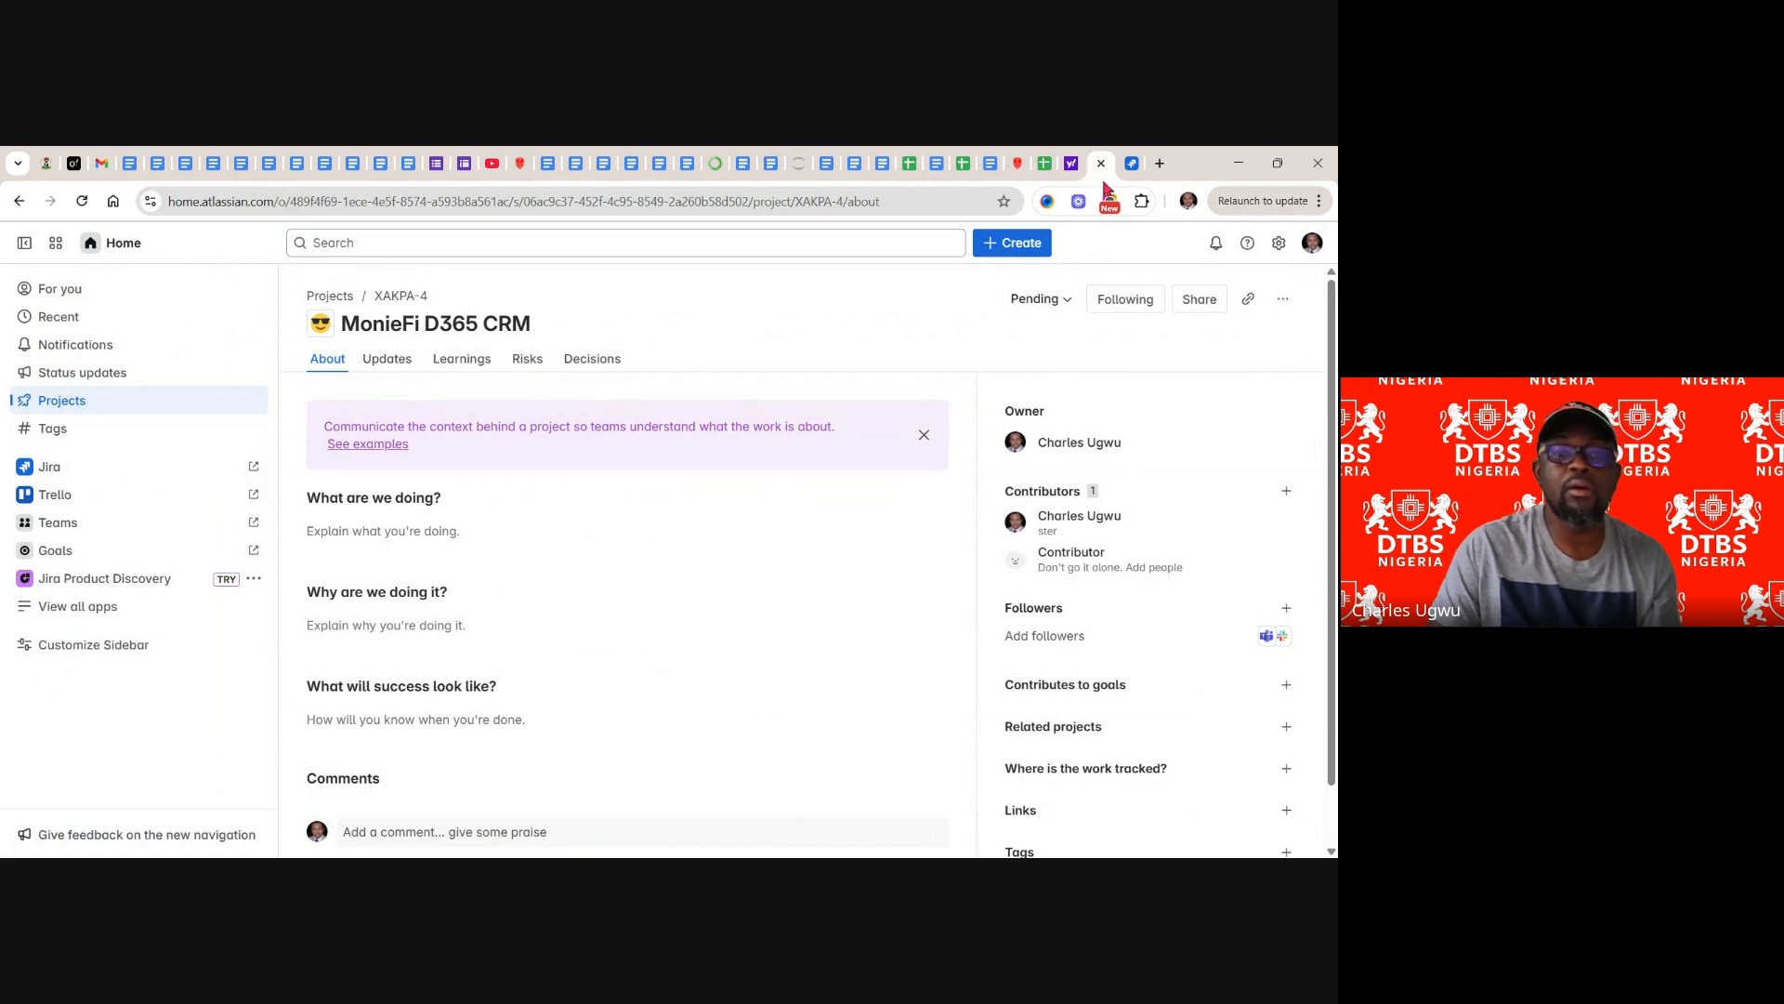
pyautogui.click(1100, 164)
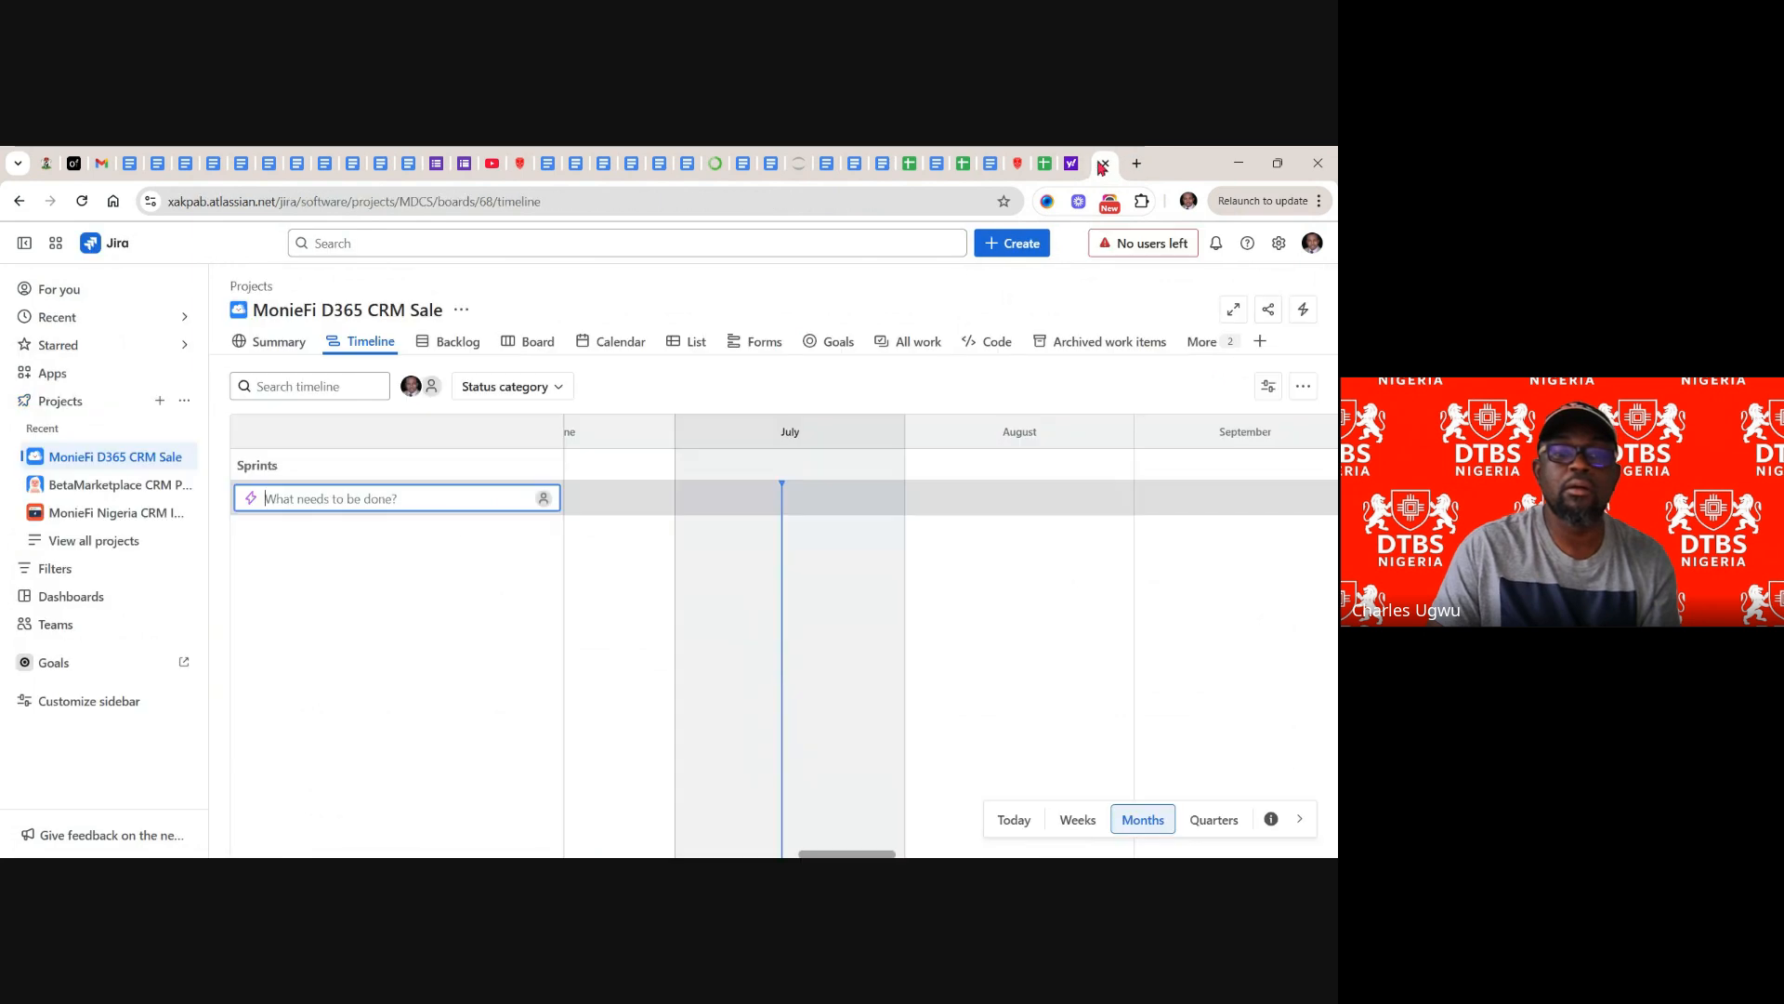
pyautogui.click(1072, 166)
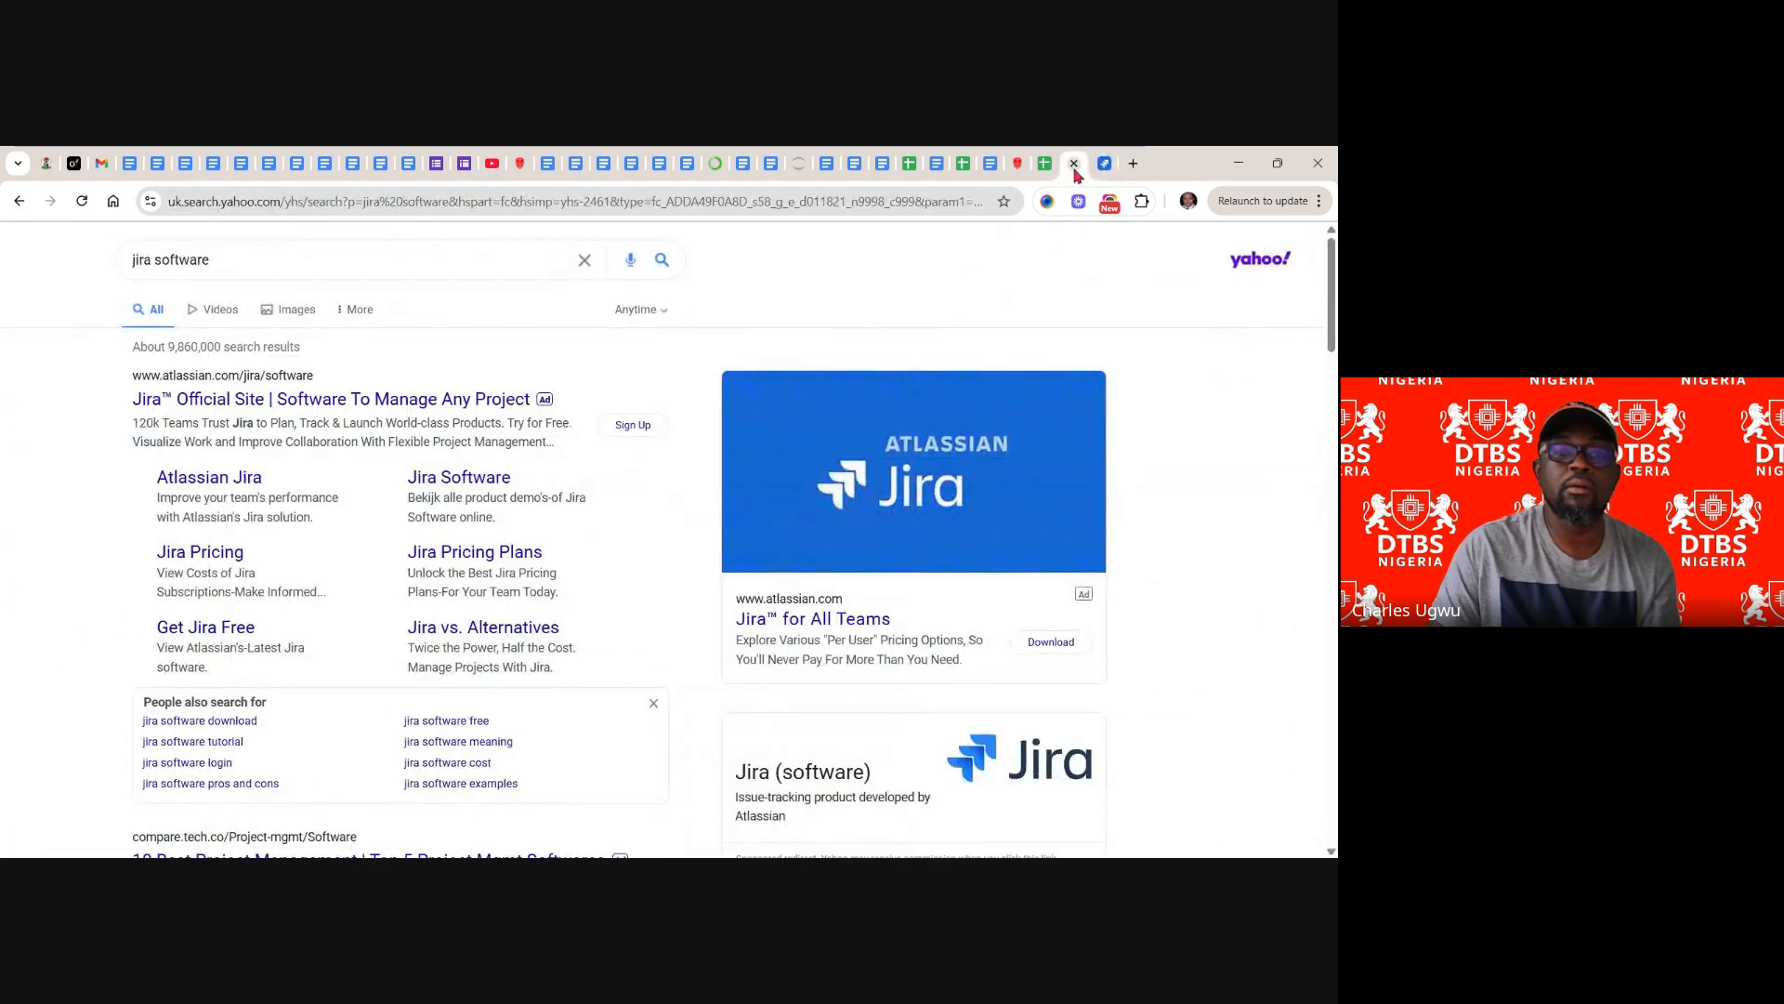
pyautogui.click(1074, 165)
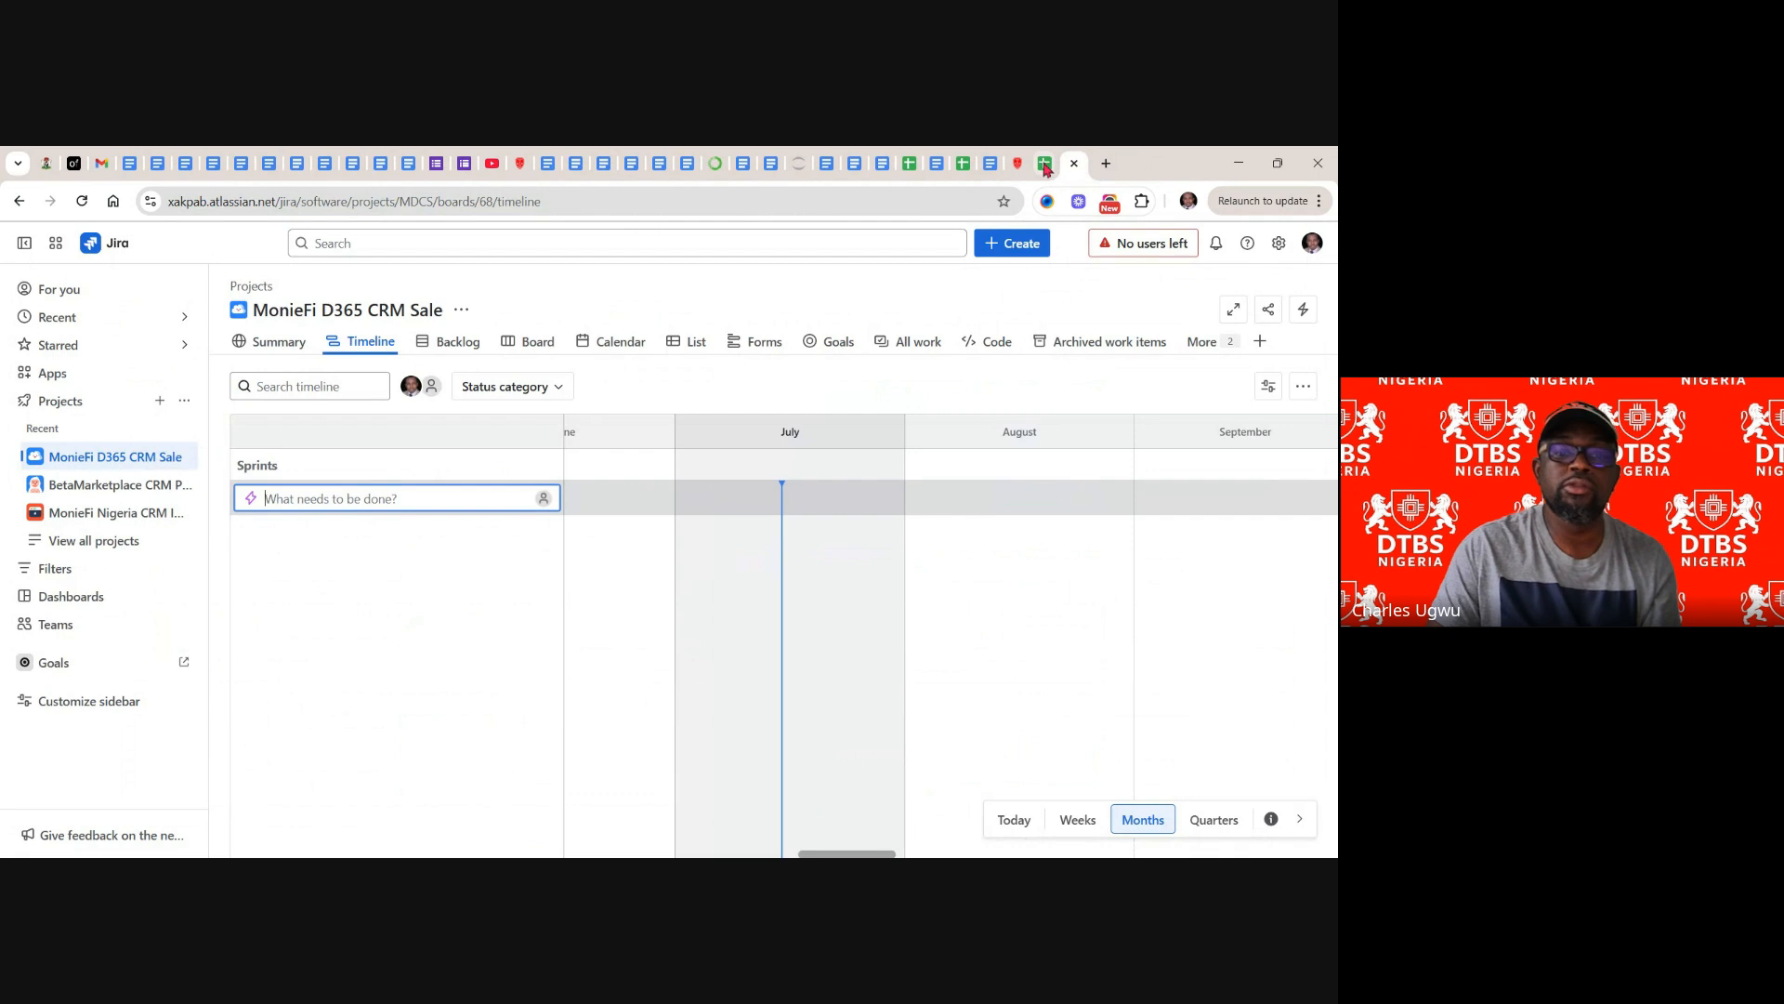
# - Switch to the Dynamics 365 CRM Product Backlog Template in Google Sheets and examine its epics, features and user stories
pyautogui.click(1045, 169)
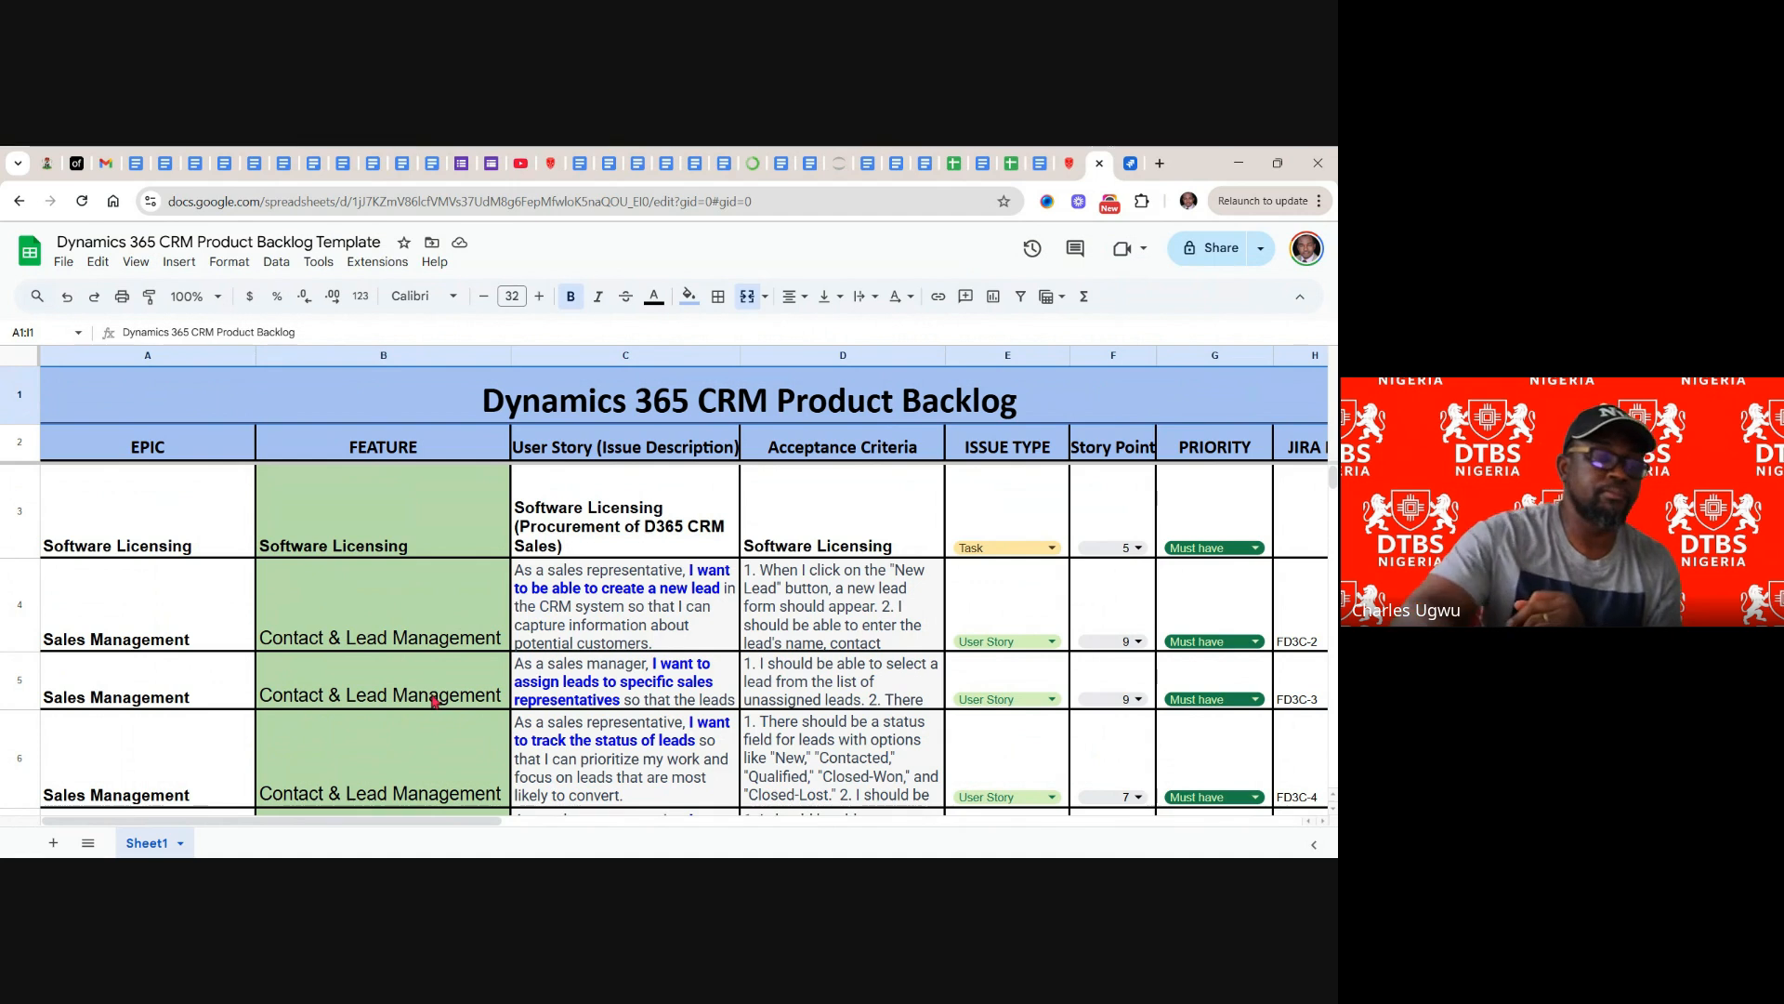
pyautogui.scroll(-3, 434, 701)
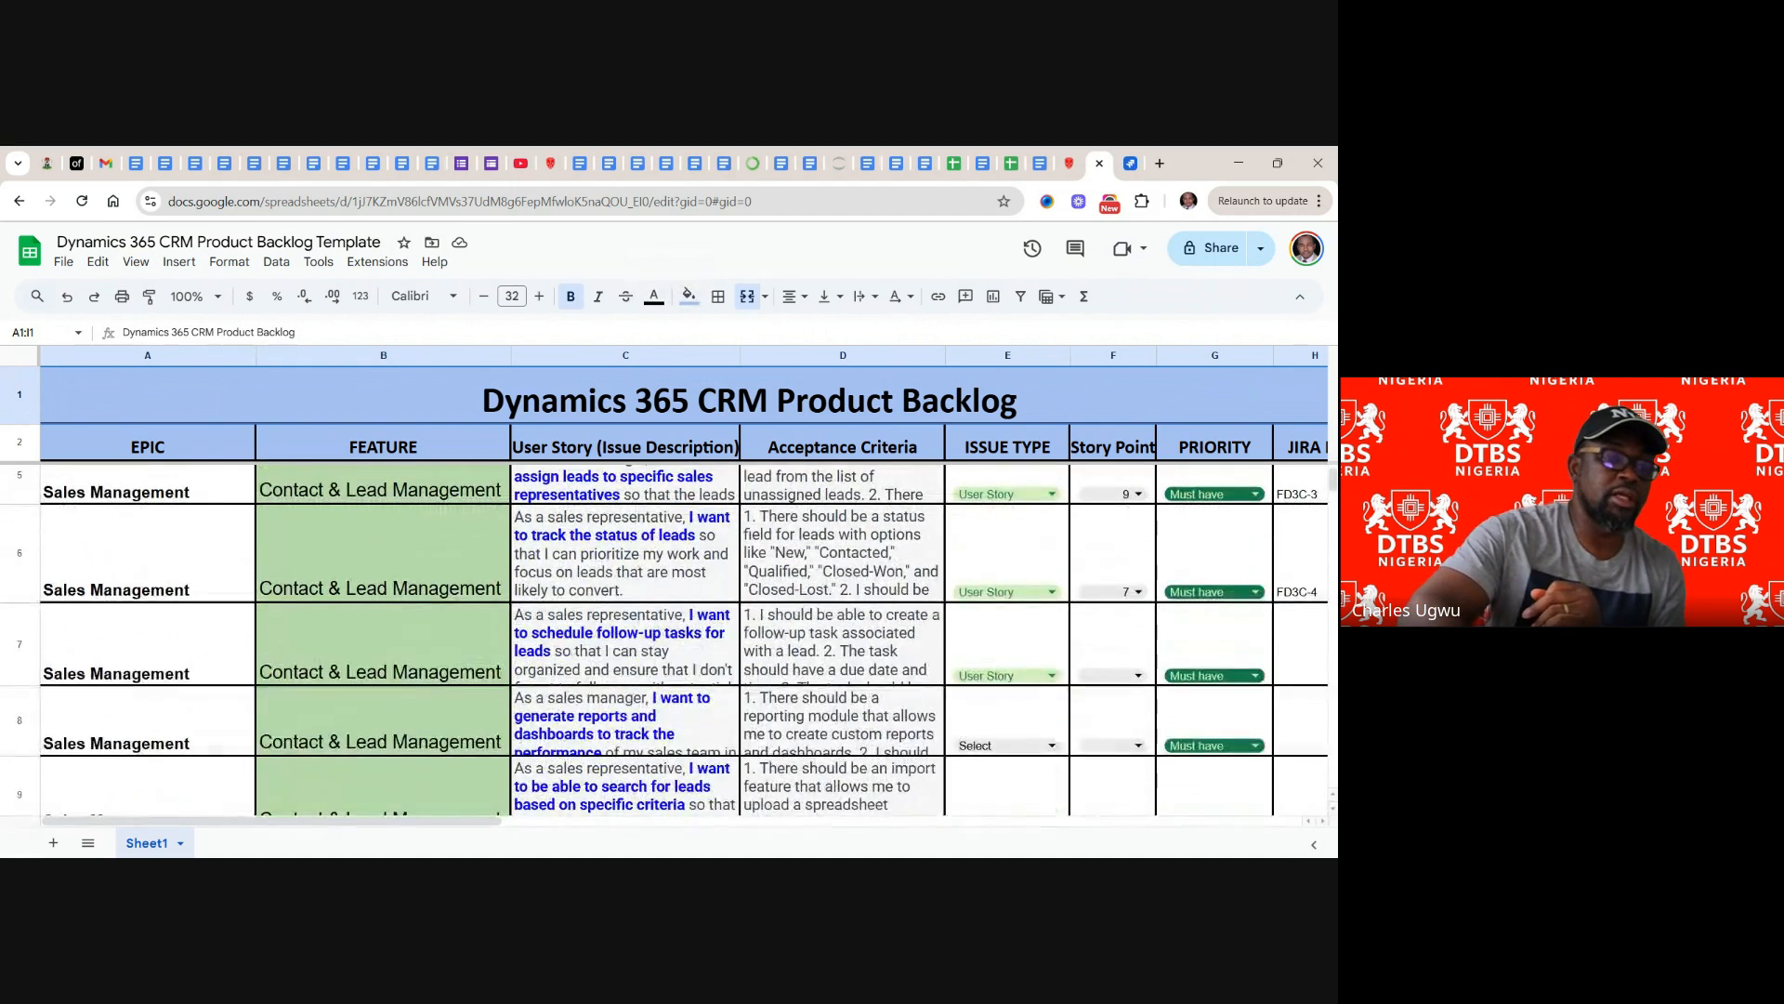
pyautogui.scroll(-2, 434, 700)
pyautogui.scroll(5, 665, 641)
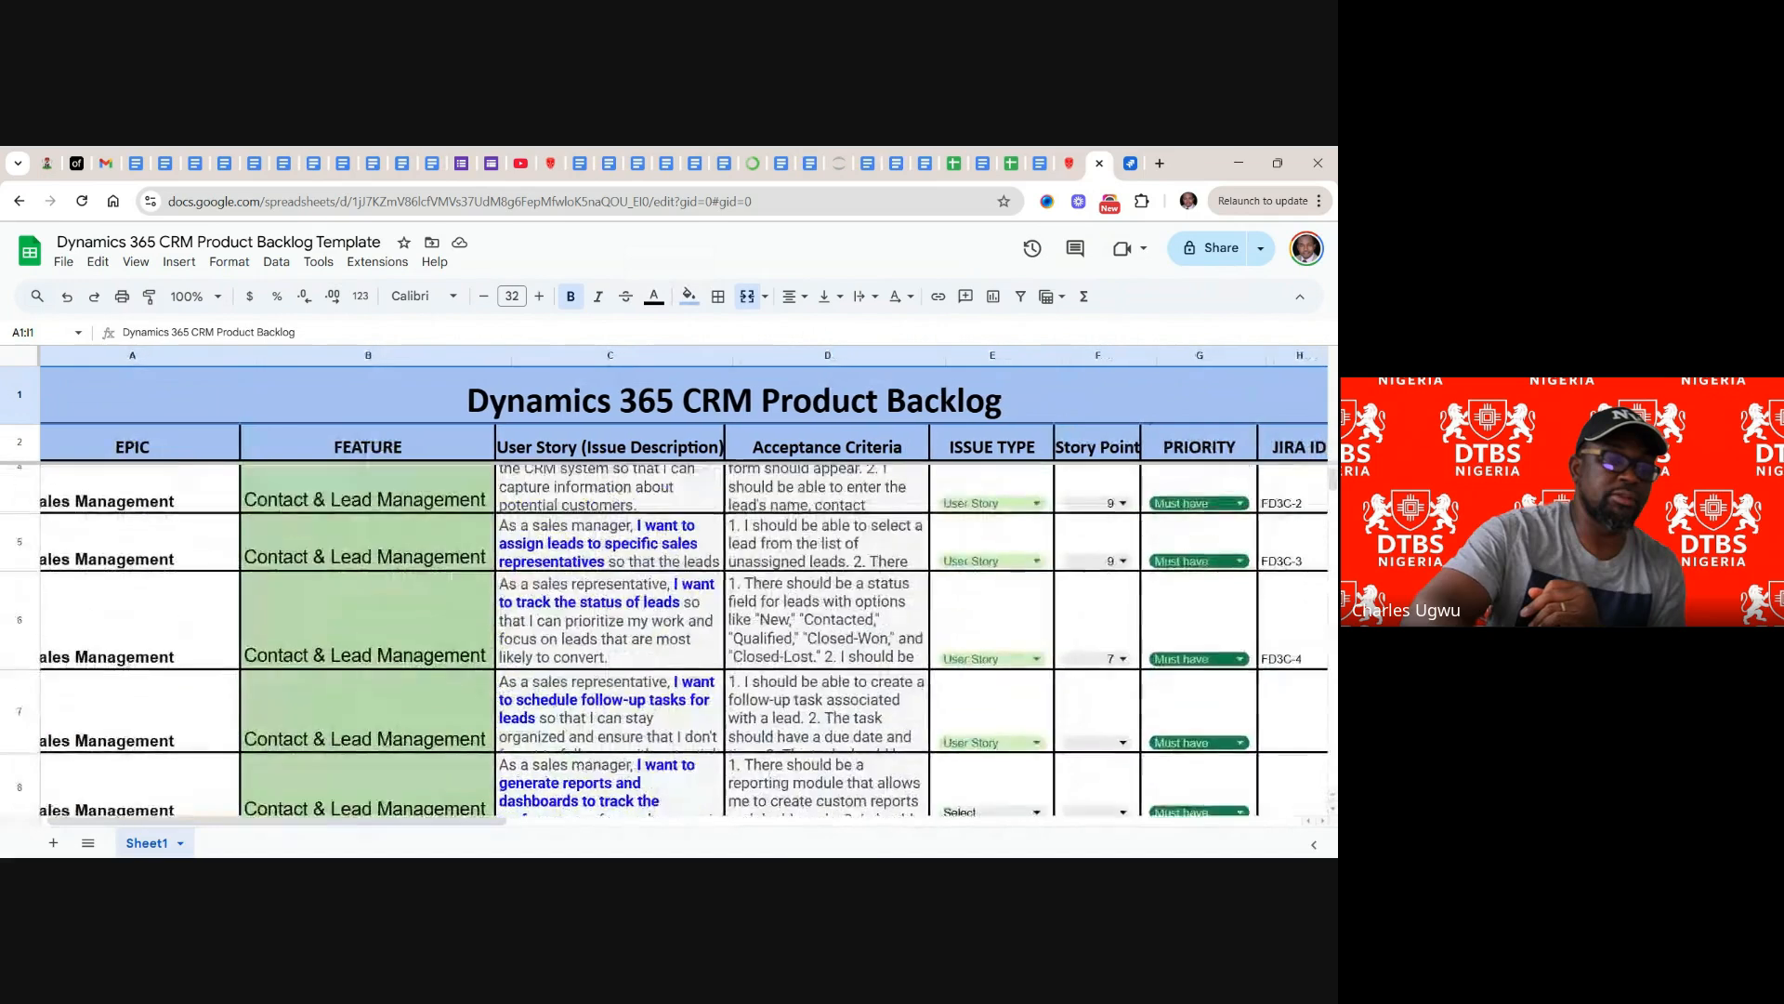
pyautogui.scroll(2, 664, 641)
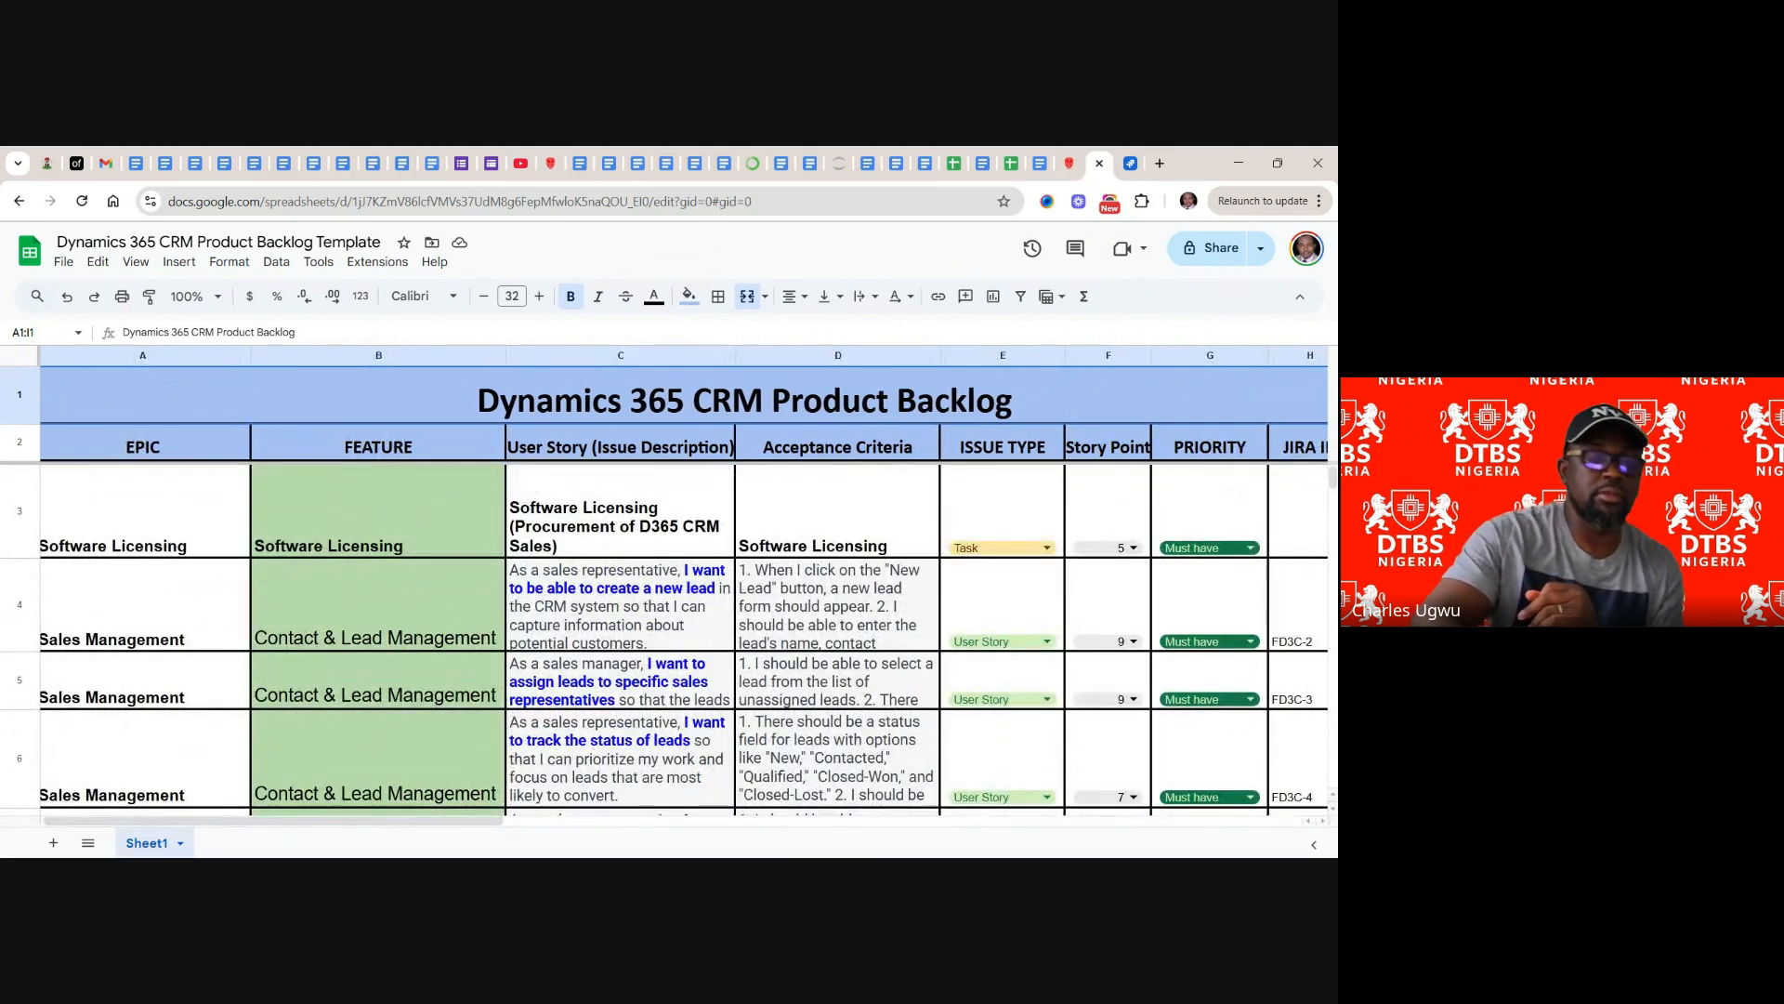
# - Examine the backlog's epics and features from Sales Management through Field Service Maintenance Management, returning to the first user stories
pyautogui.hscroll(-1, 664, 641)
pyautogui.hscroll(-1, 288, 743)
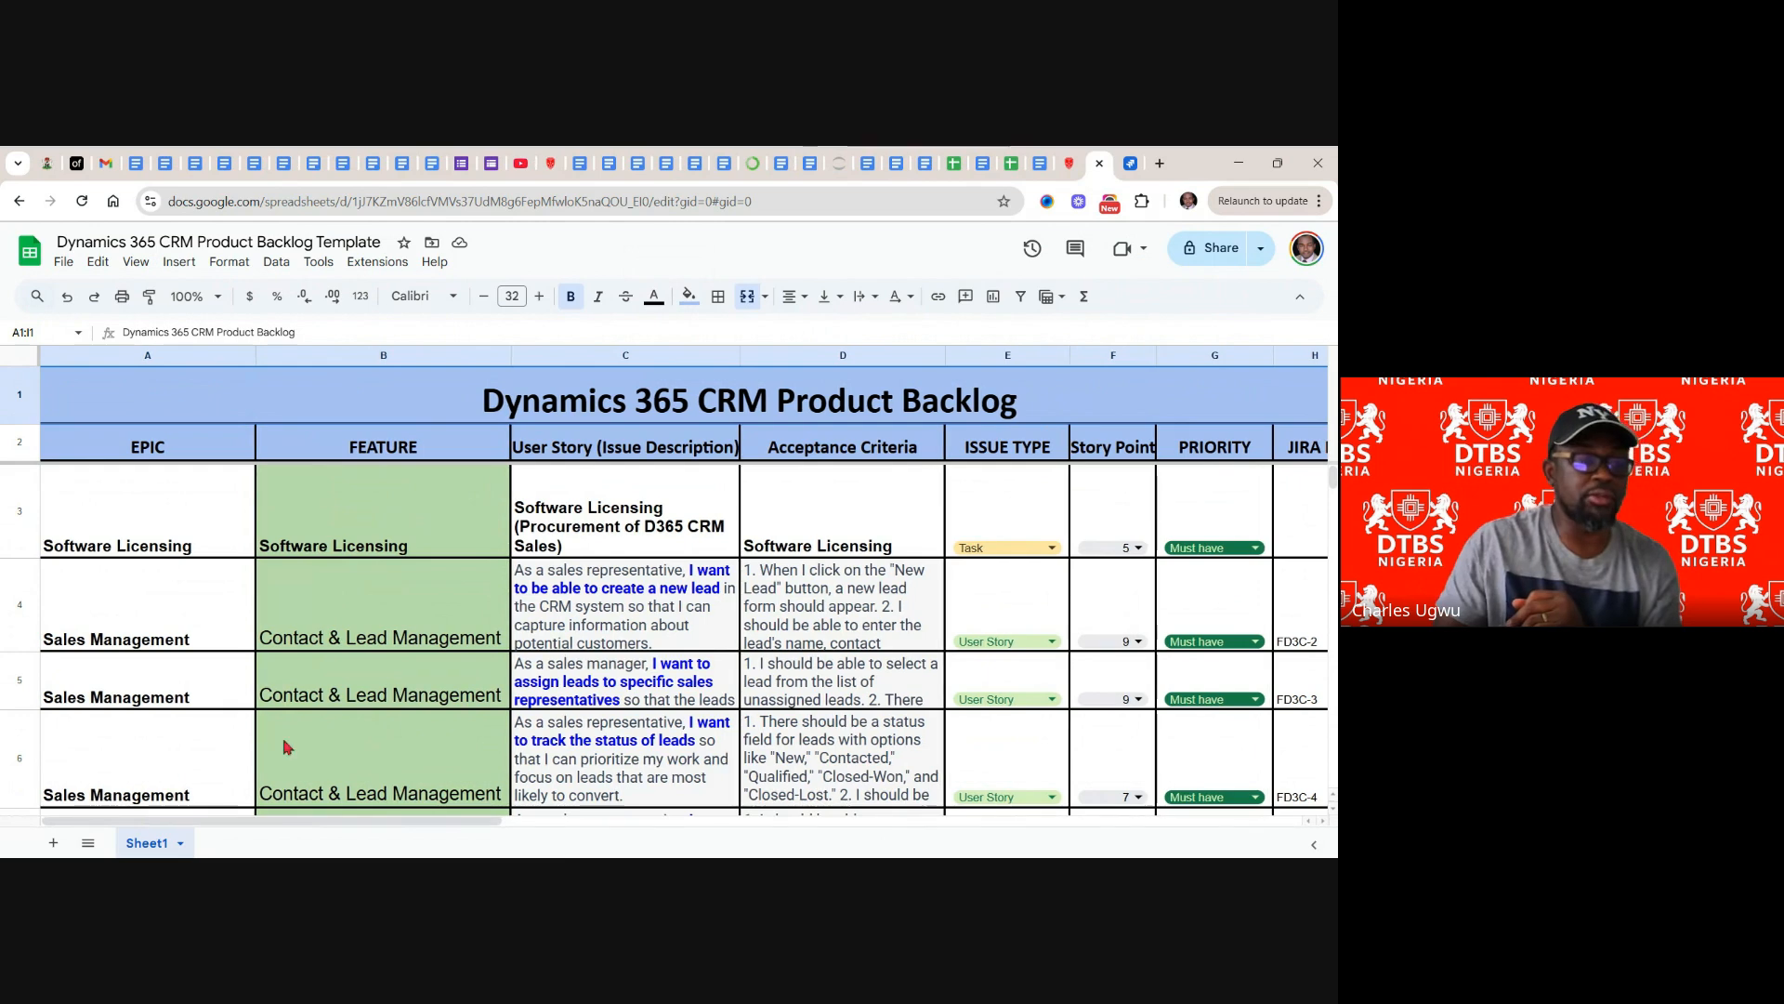
pyautogui.scroll(-10, 397, 702)
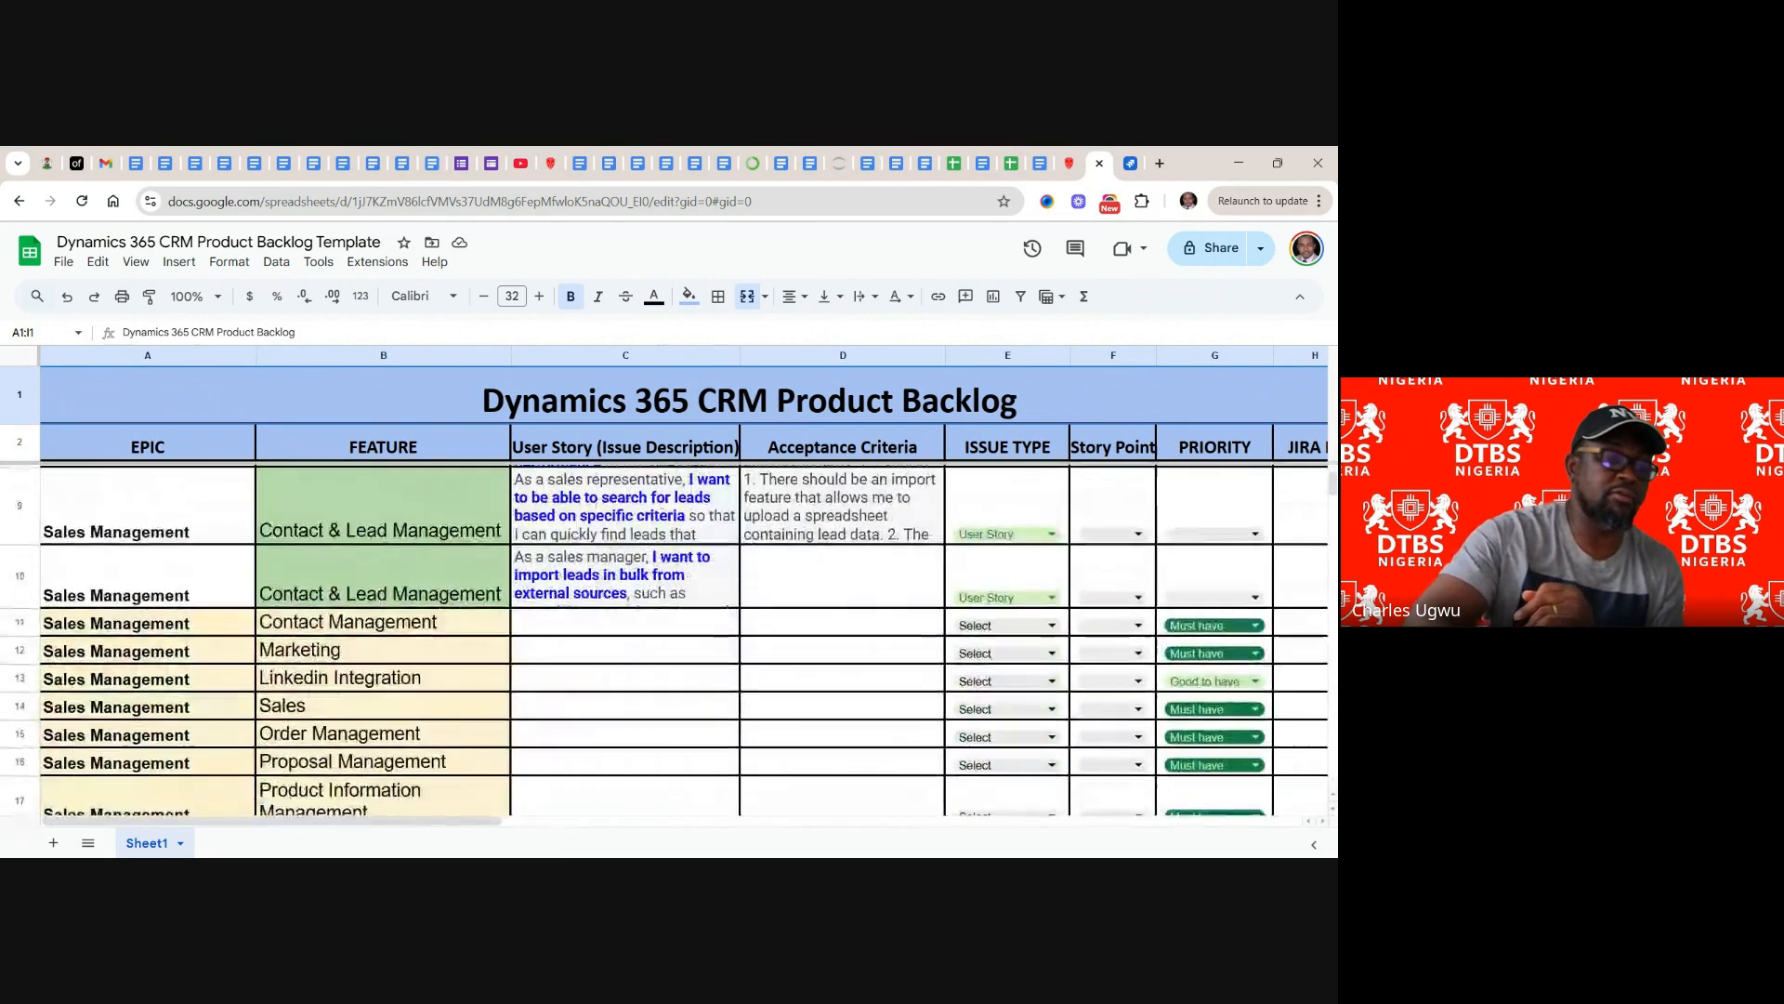
pyautogui.scroll(-6, 668, 640)
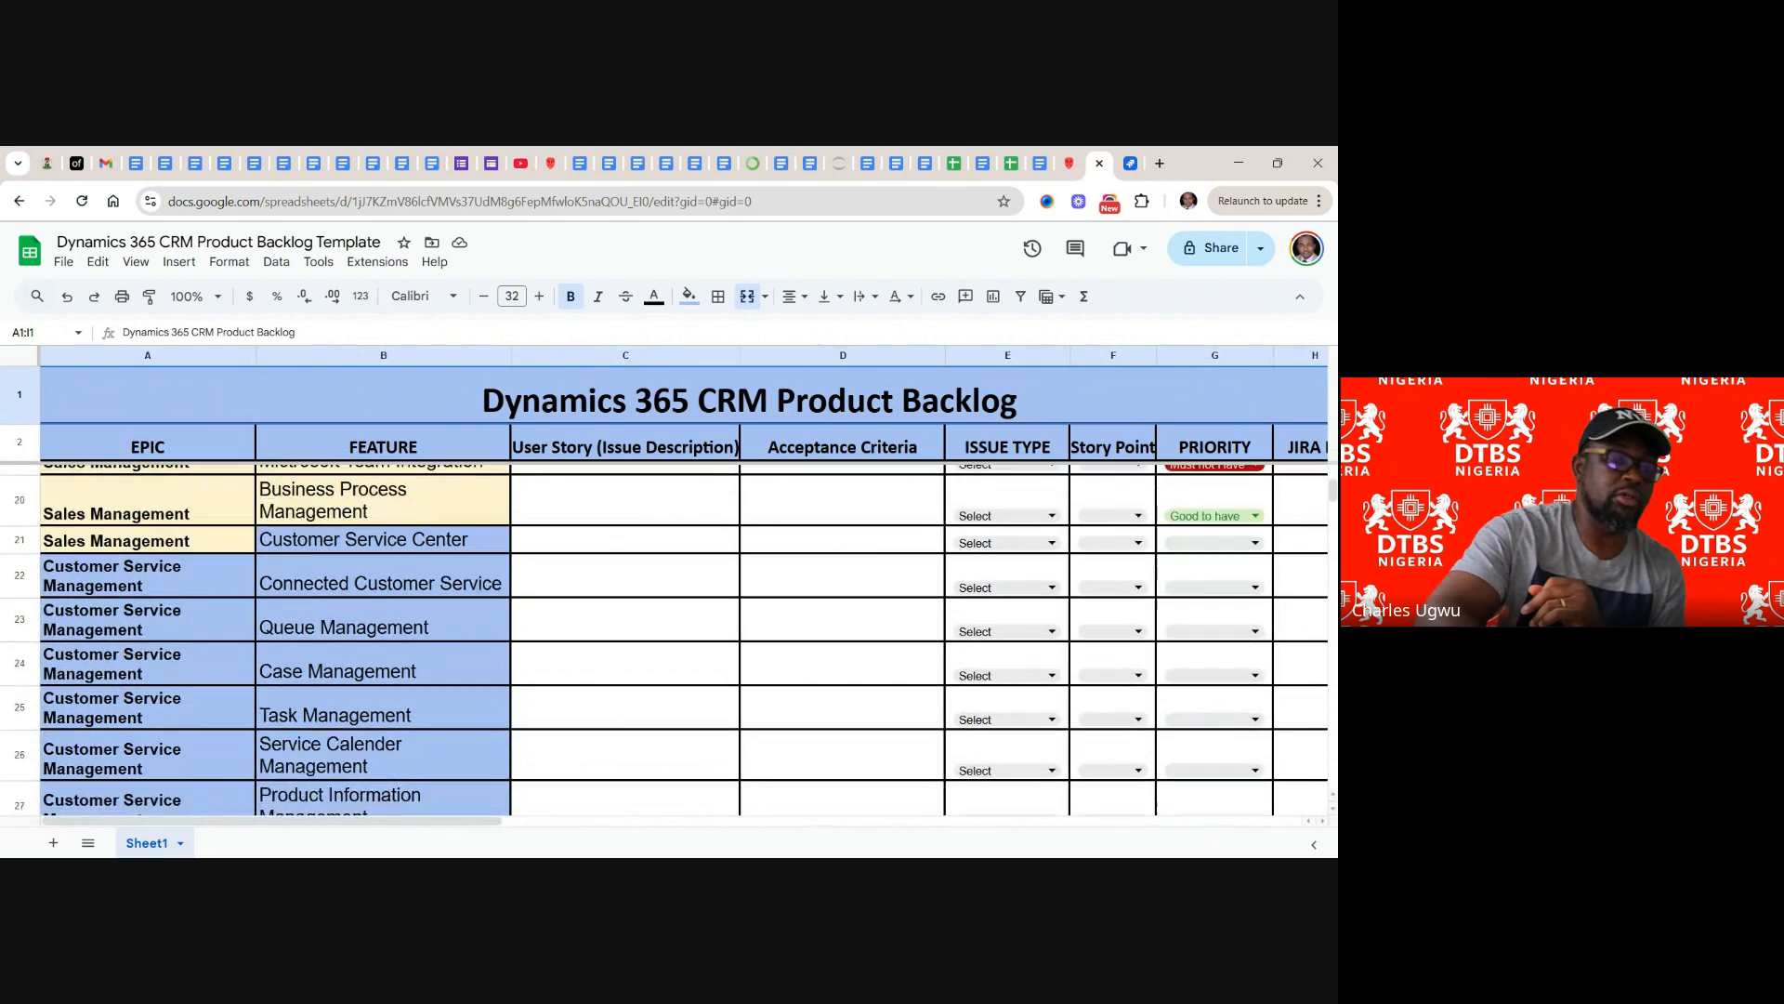
pyautogui.scroll(-5, 667, 640)
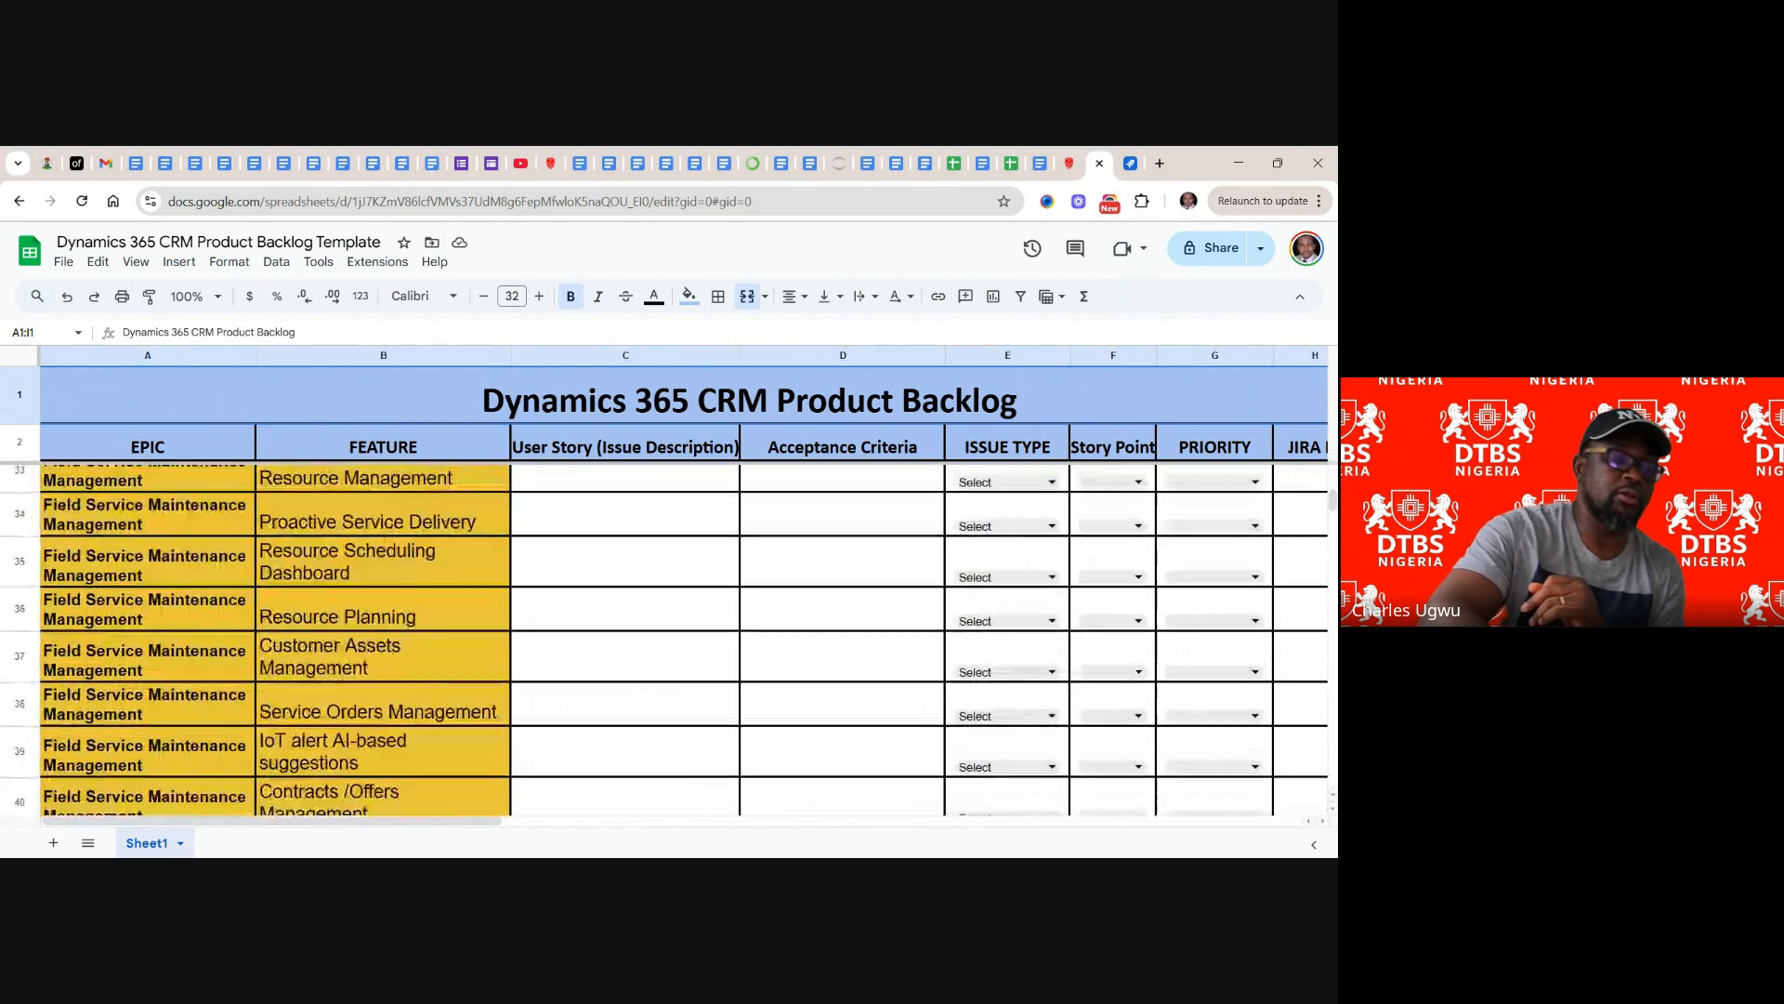
pyautogui.scroll(5, 667, 640)
pyautogui.scroll(12, 667, 640)
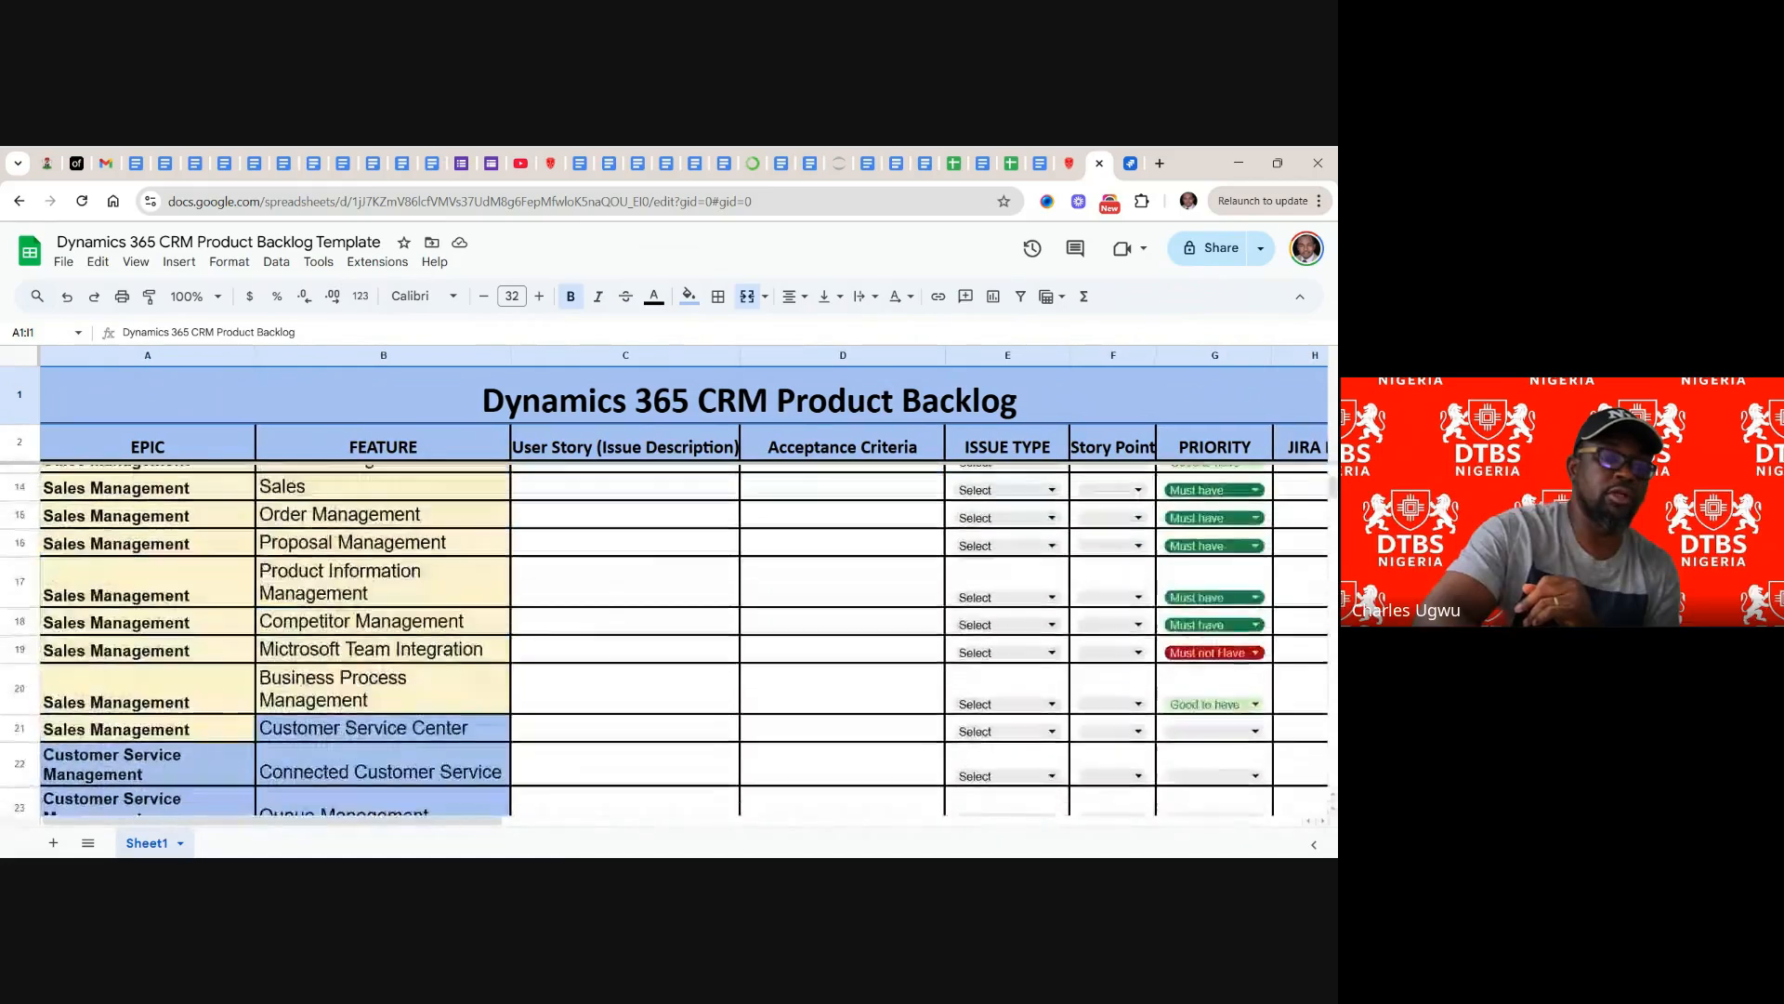
pyautogui.scroll(-3, 667, 639)
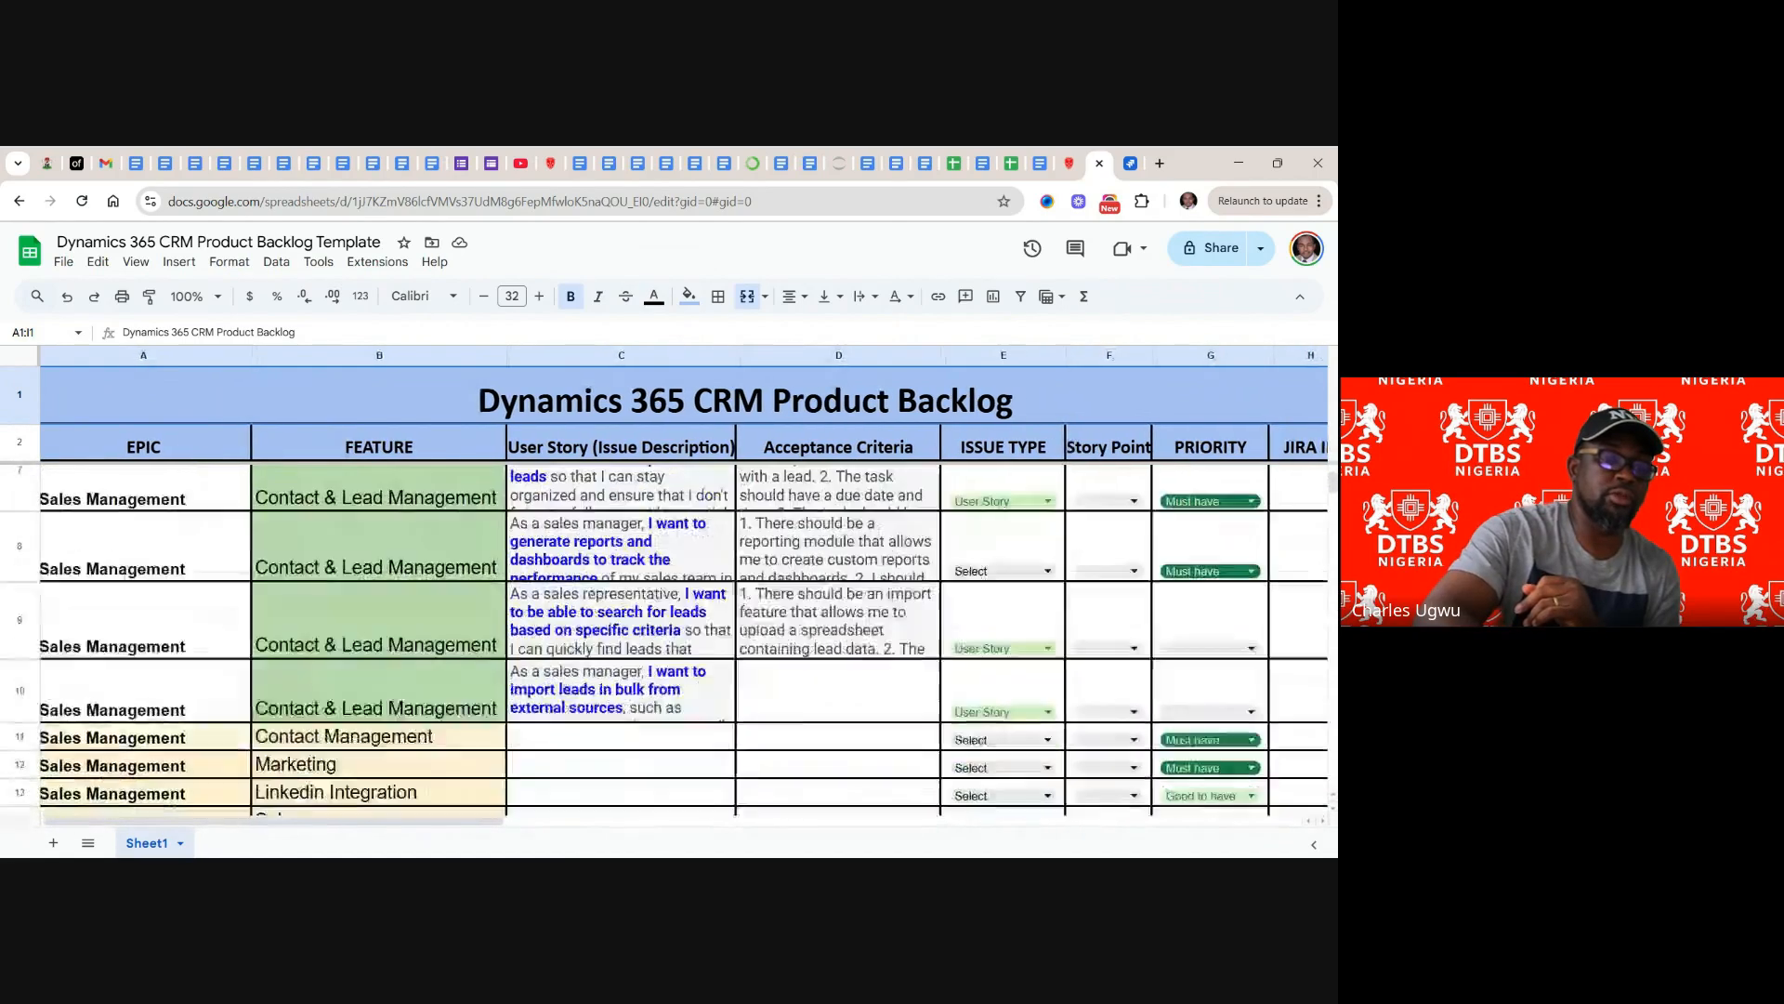
pyautogui.scroll(4, 667, 640)
pyautogui.scroll(3, 668, 639)
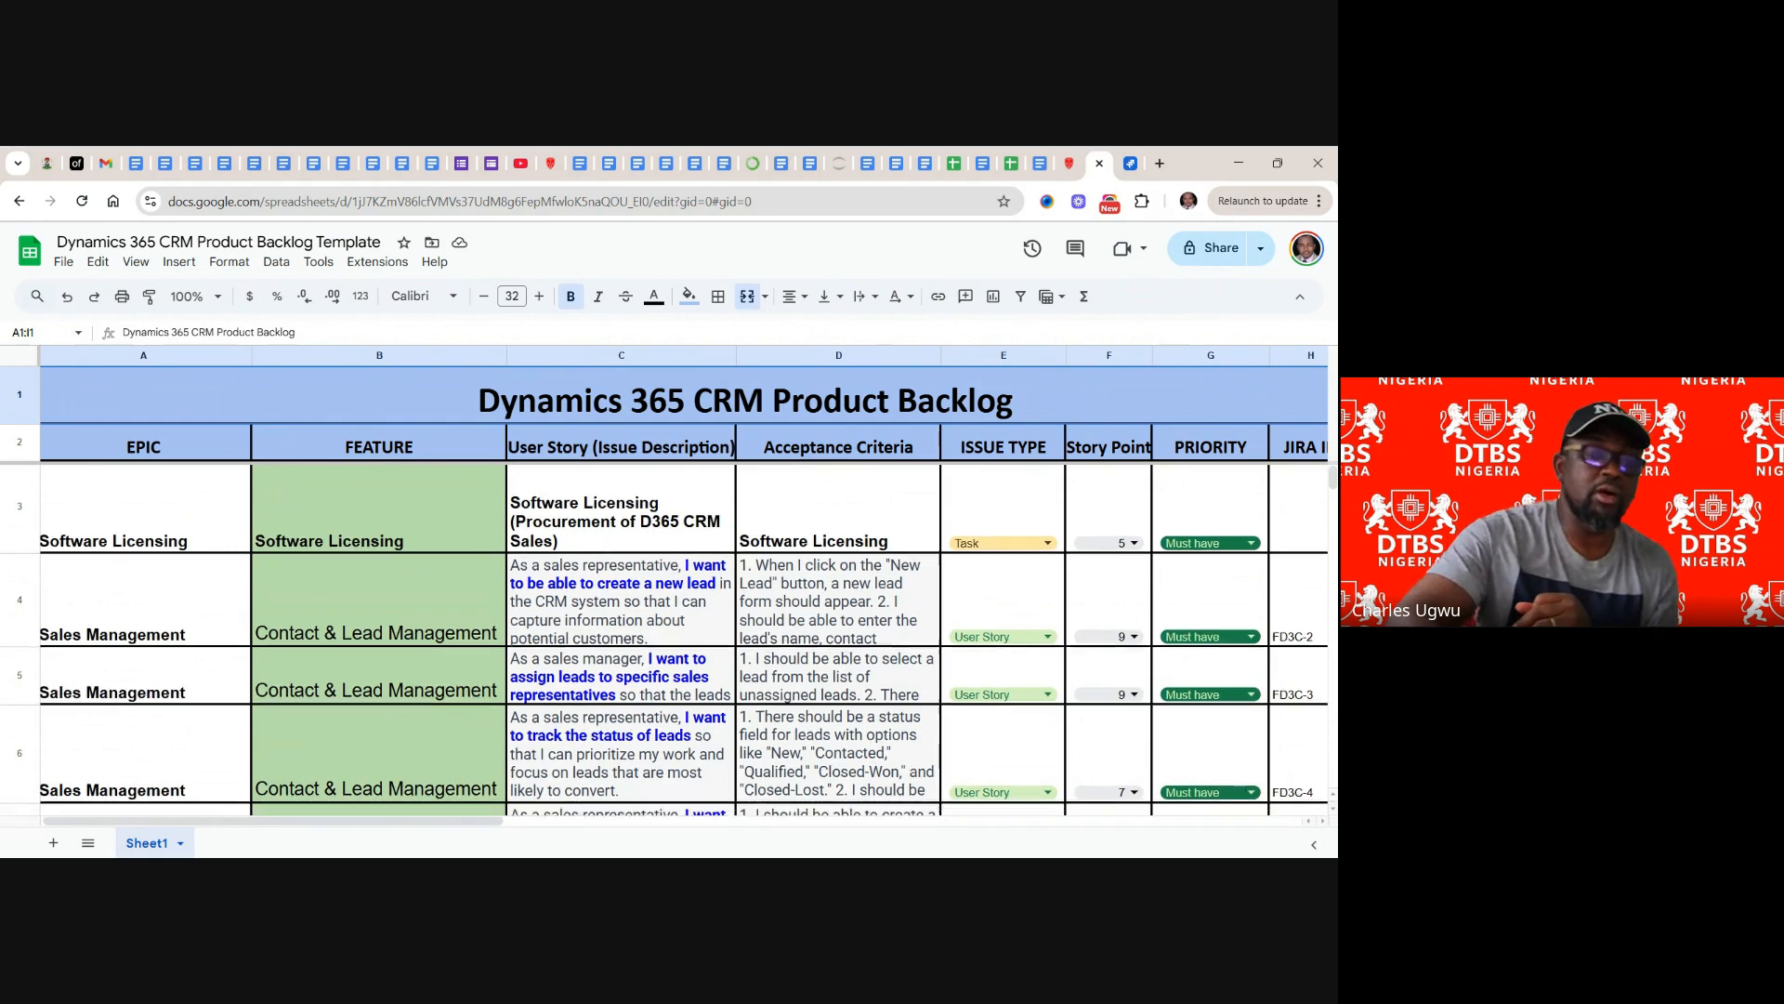
pyautogui.scroll(-3, 332, 653)
pyautogui.scroll(5, 667, 642)
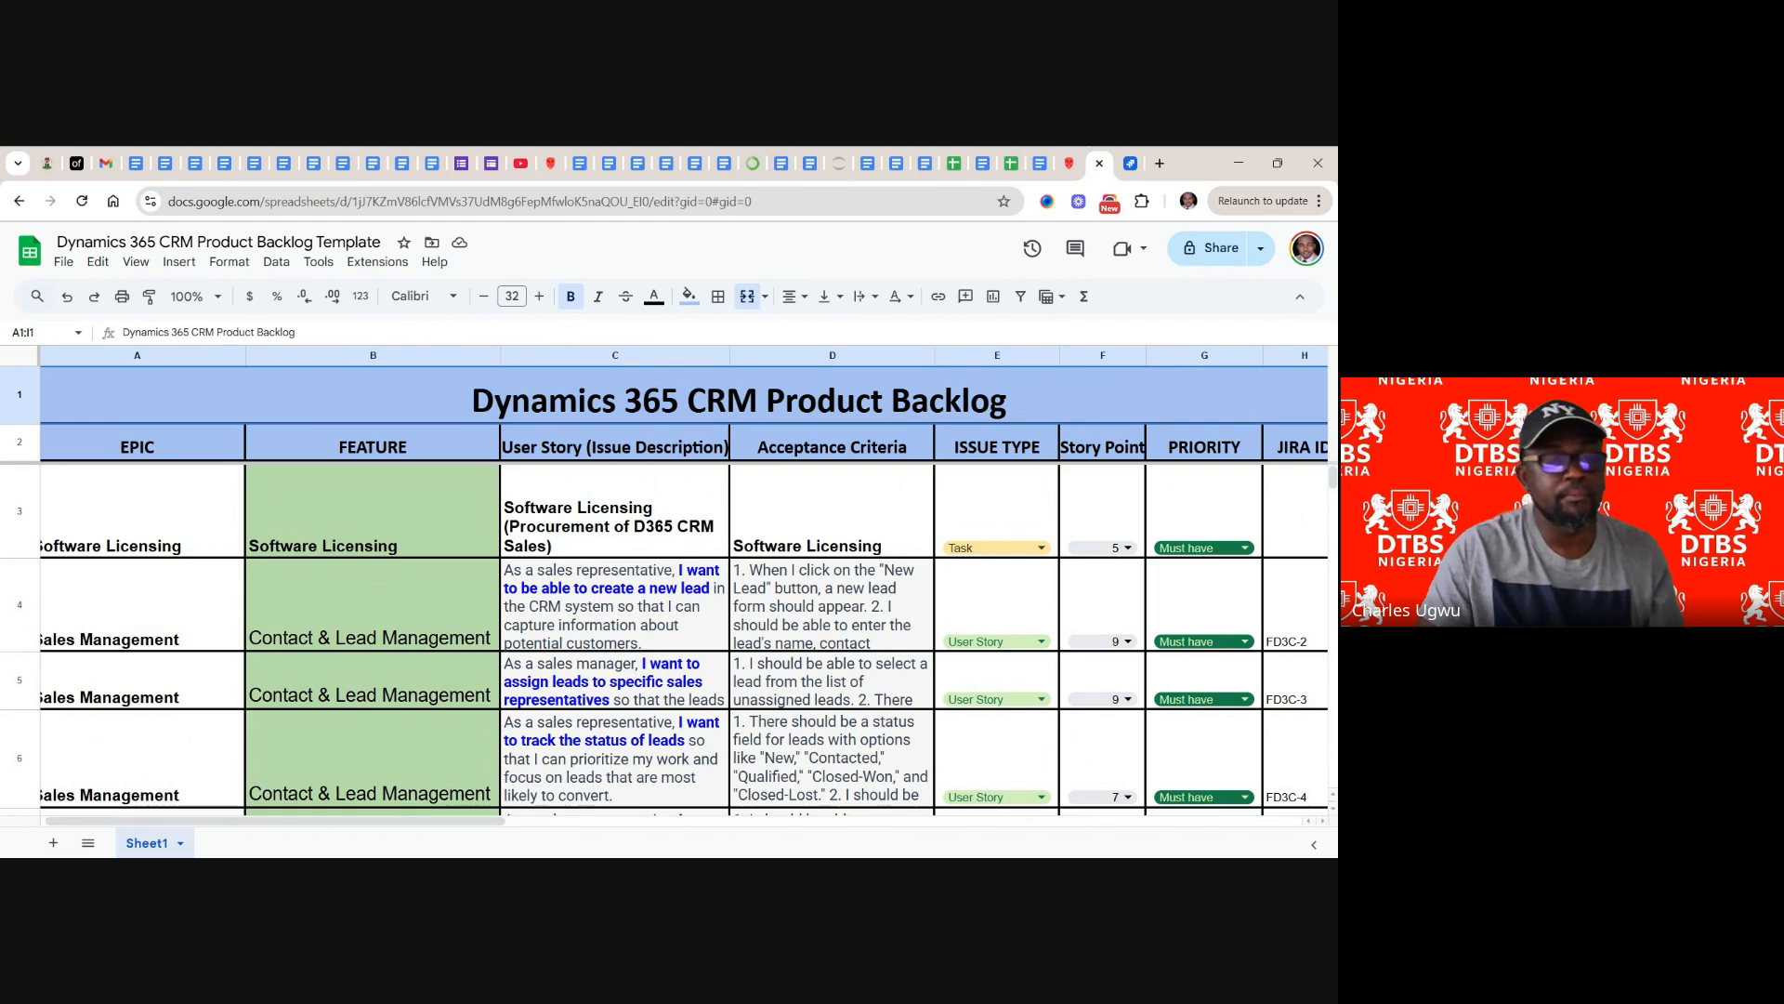
# - Copy the Contact & Lead Management feature name from the spreadsheet and create an epic with that name on the Jira timeline
pyautogui.click(427, 638)
pyautogui.doubleClick(427, 637)
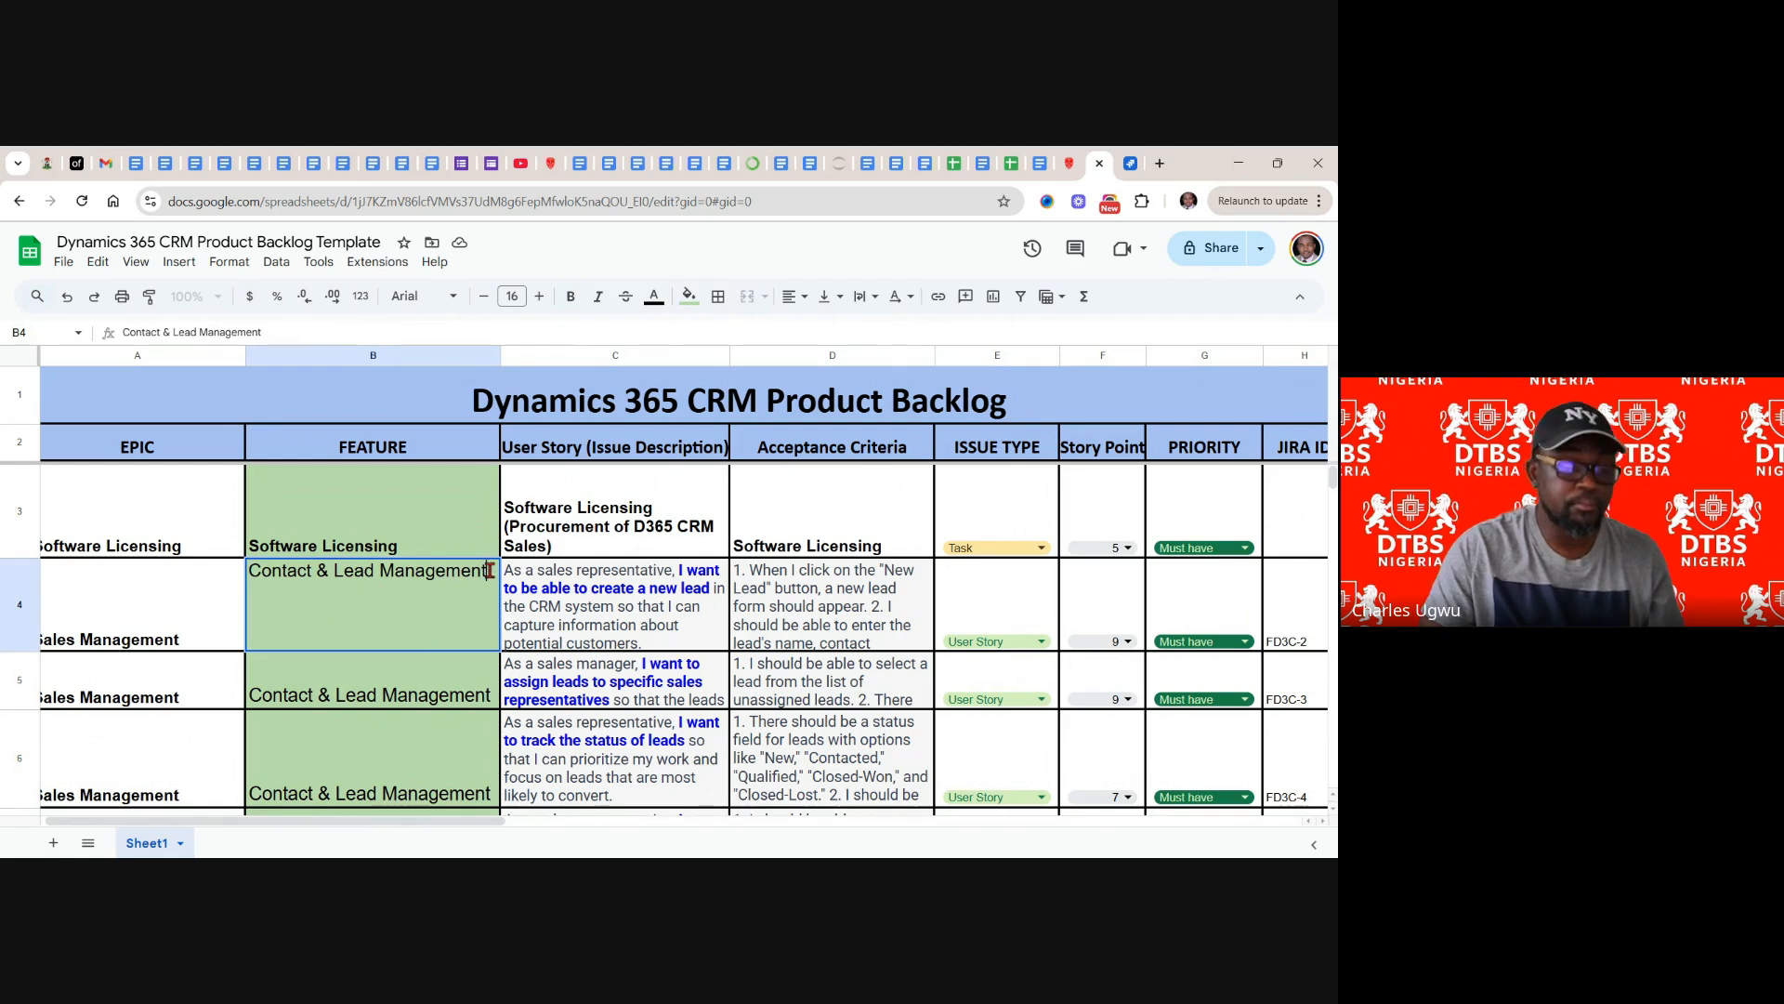
pyautogui.moveTo(481, 572); pyautogui.dragTo(248, 571)
pyautogui.hotkey('ctrl', 'c')
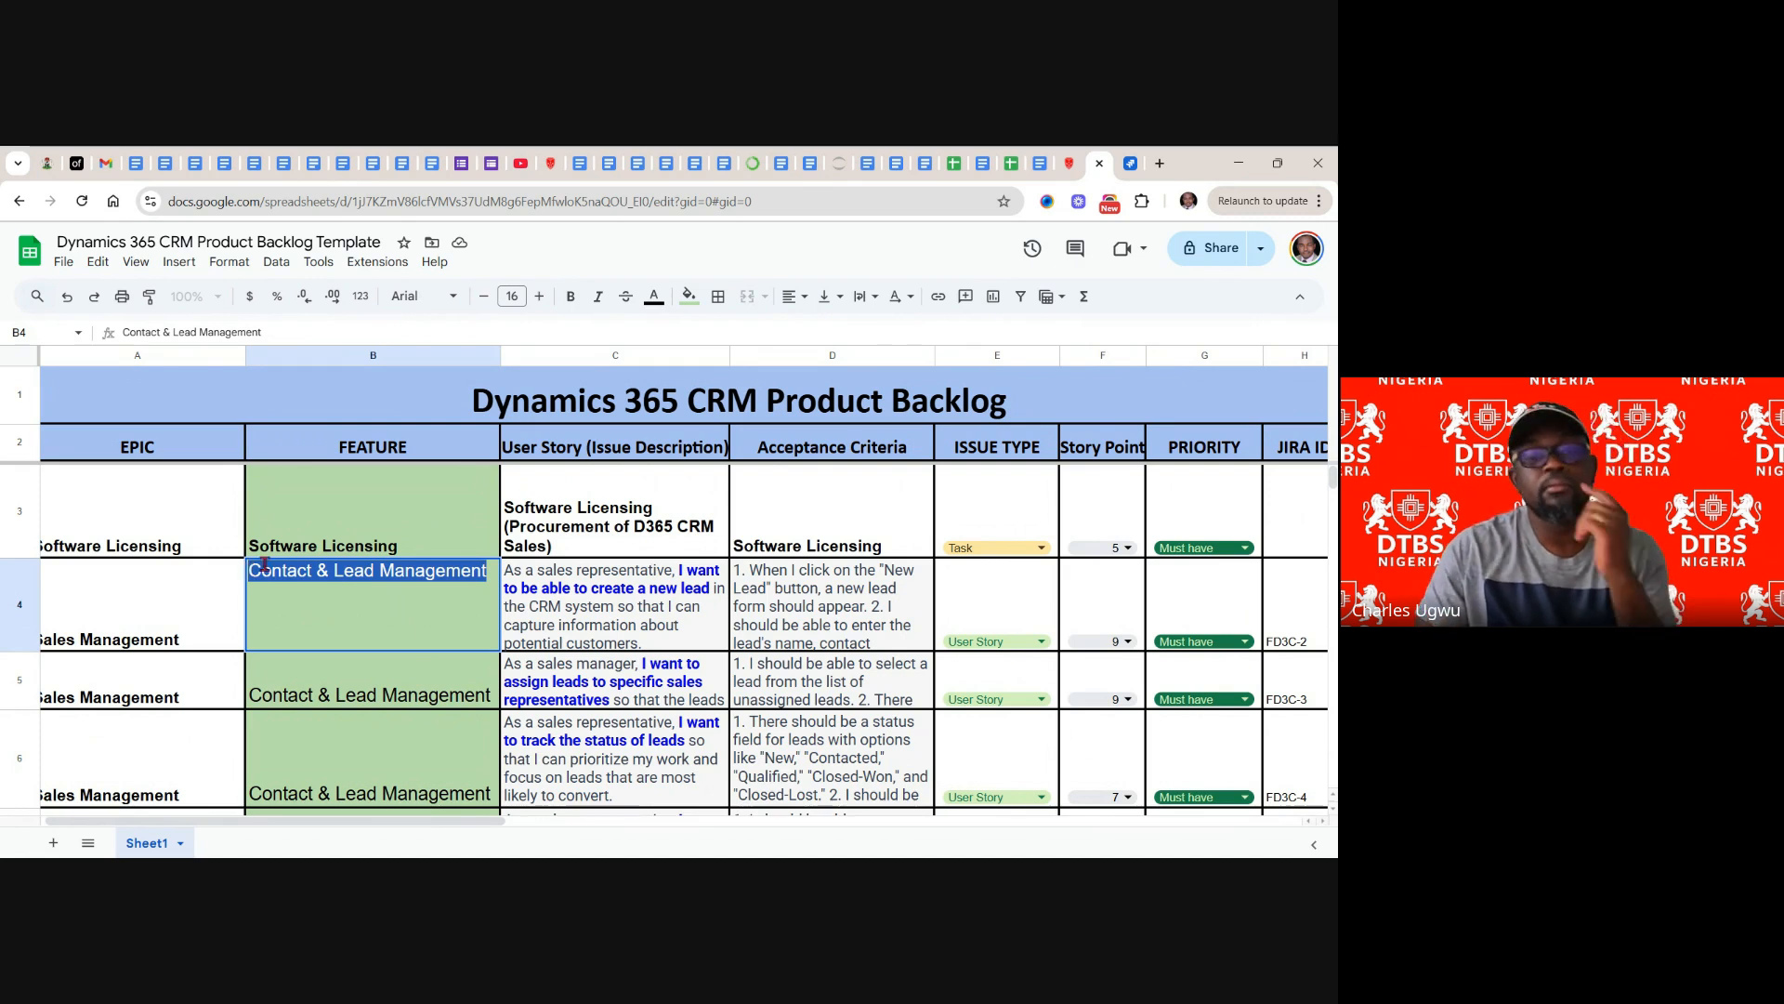
pyautogui.click(1130, 170)
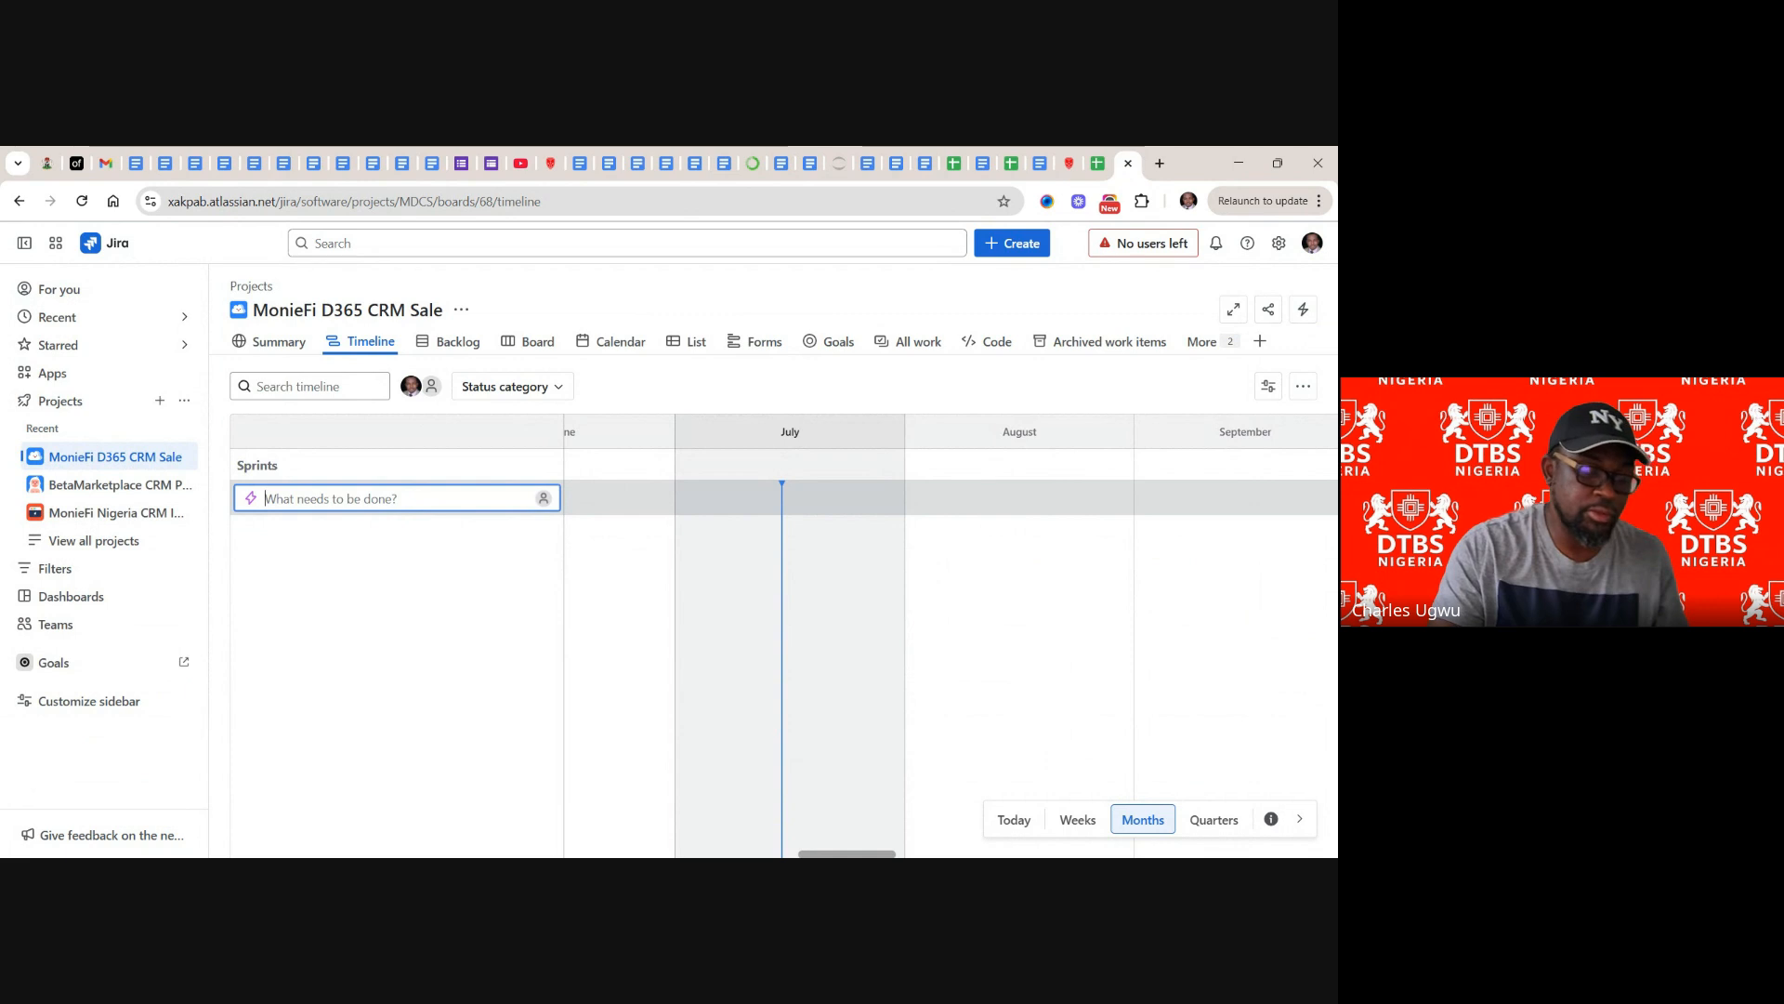
pyautogui.hotkey('ctrl', 'v')
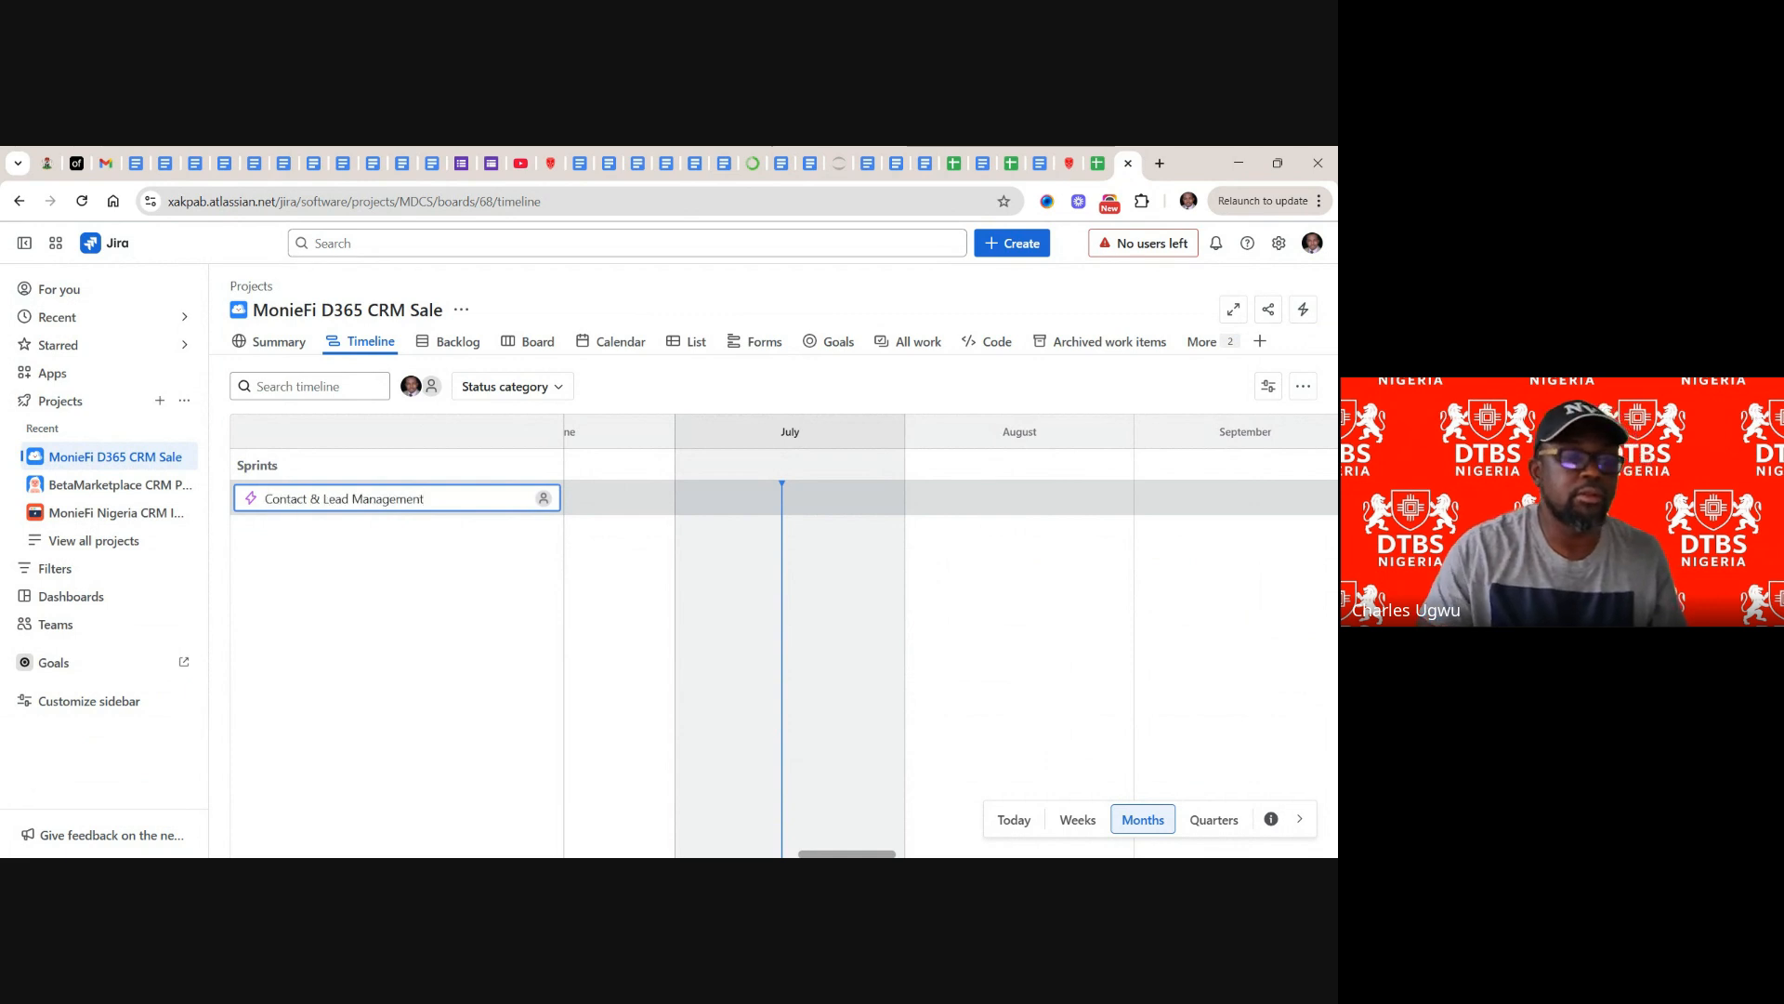
pyautogui.press('Return')
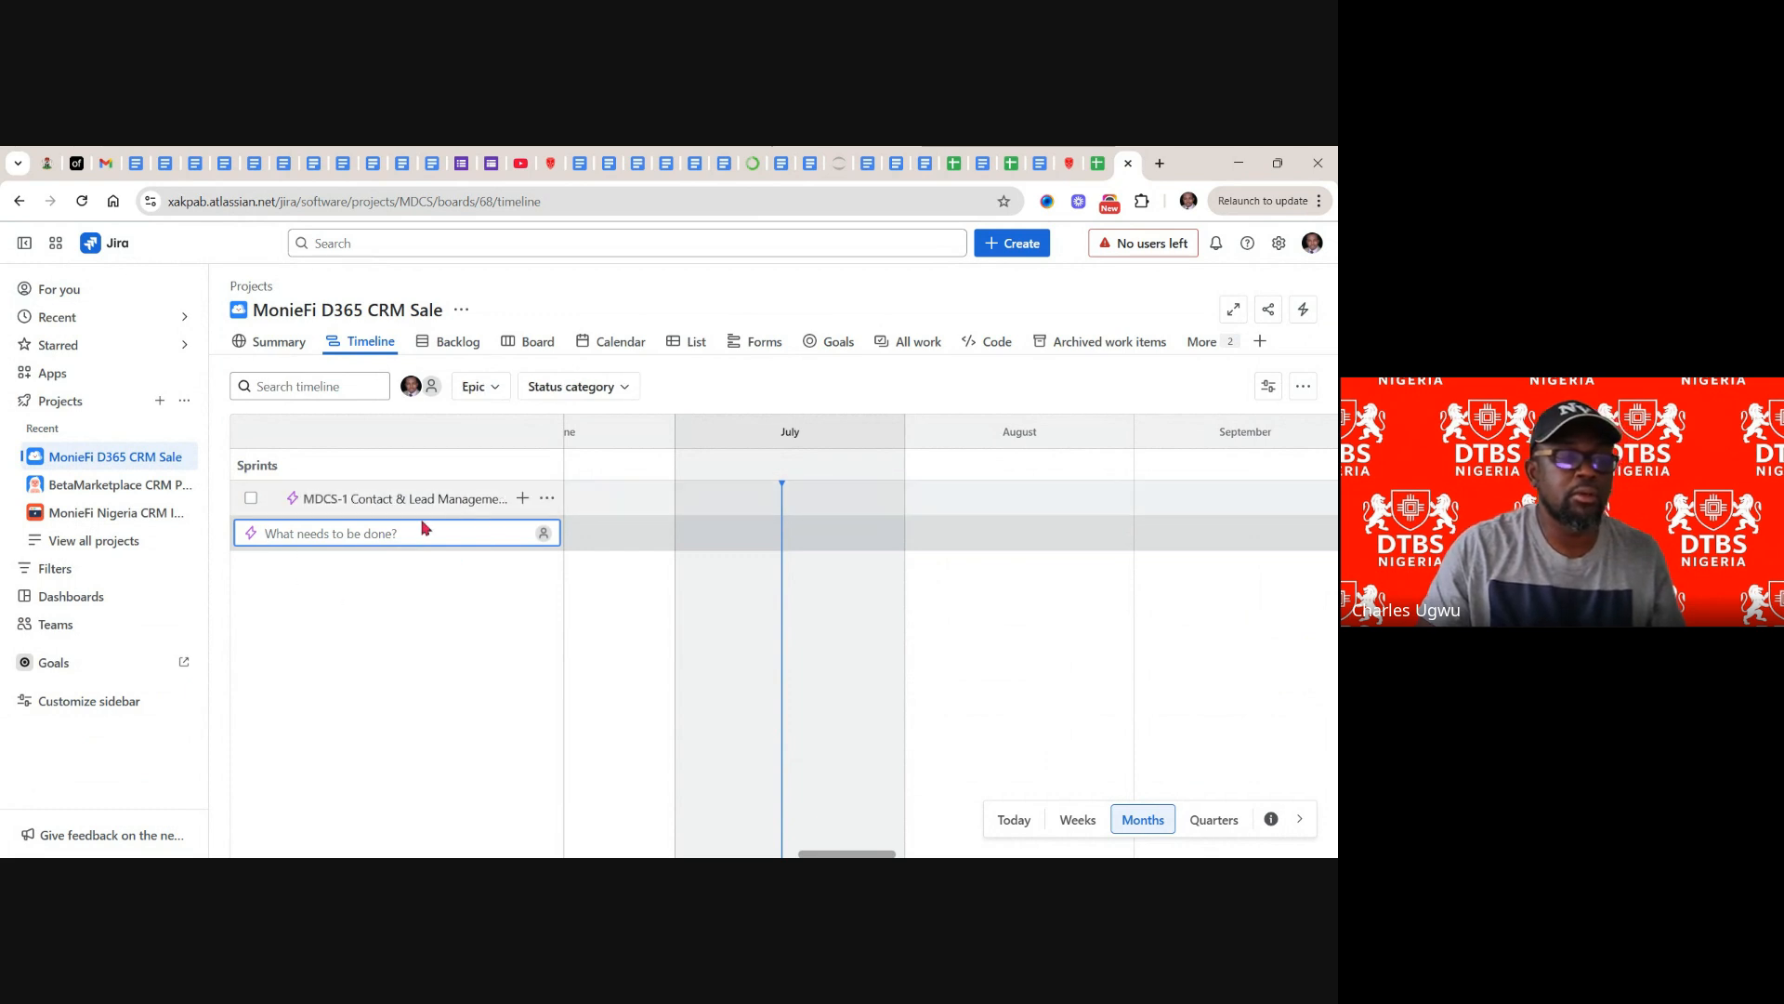
# - Create a child story under the Contact & Lead Management epic from the spreadsheet text "Software Licensing (Procurement of D365 CRM Sales)"
pyautogui.click(523, 500)
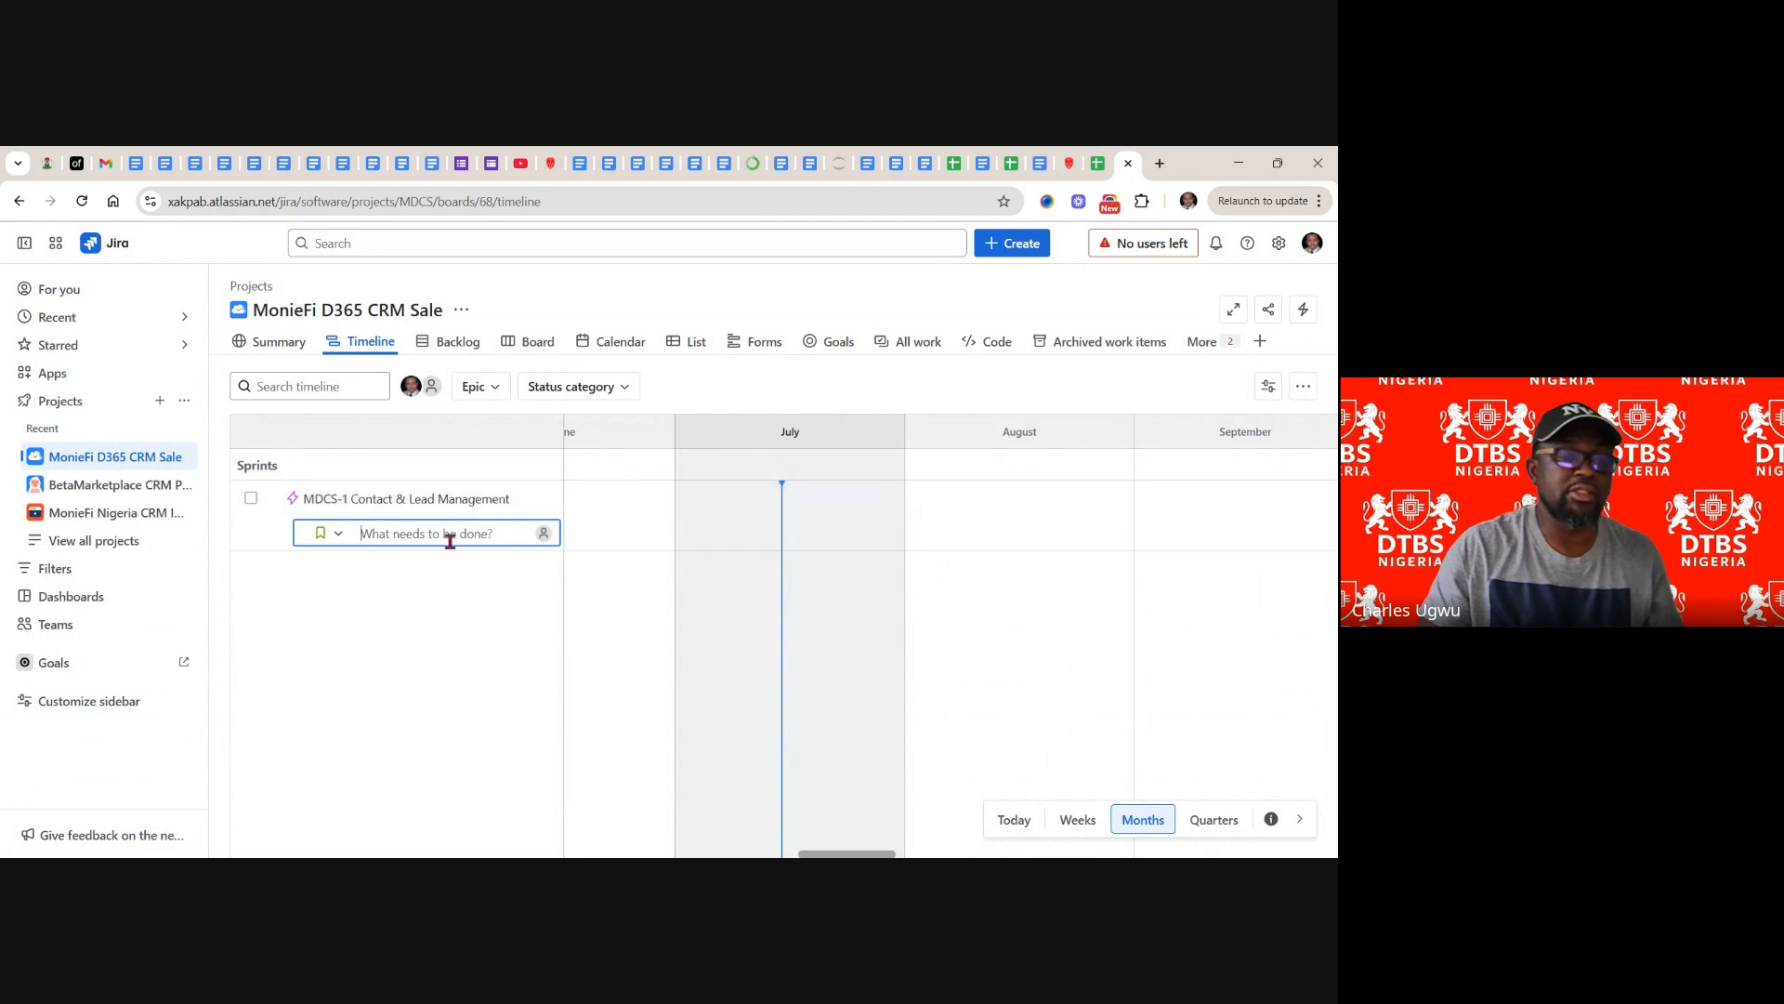
pyautogui.click(1098, 165)
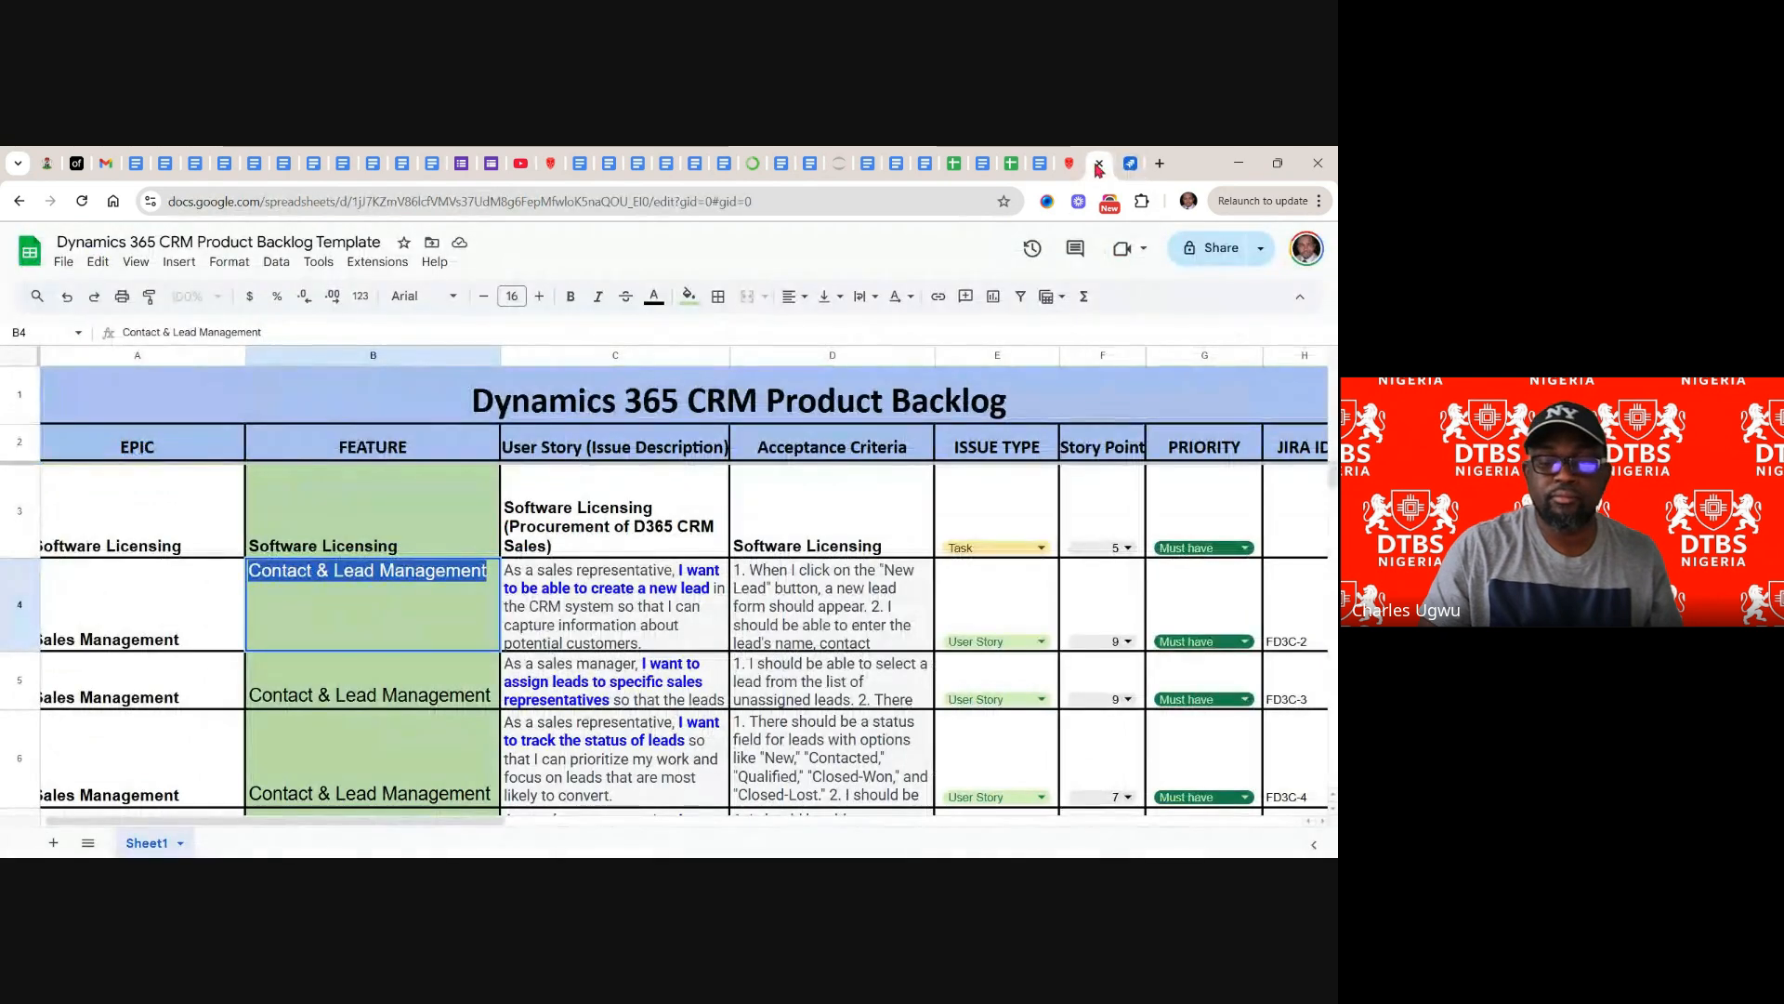
pyautogui.click(589, 628)
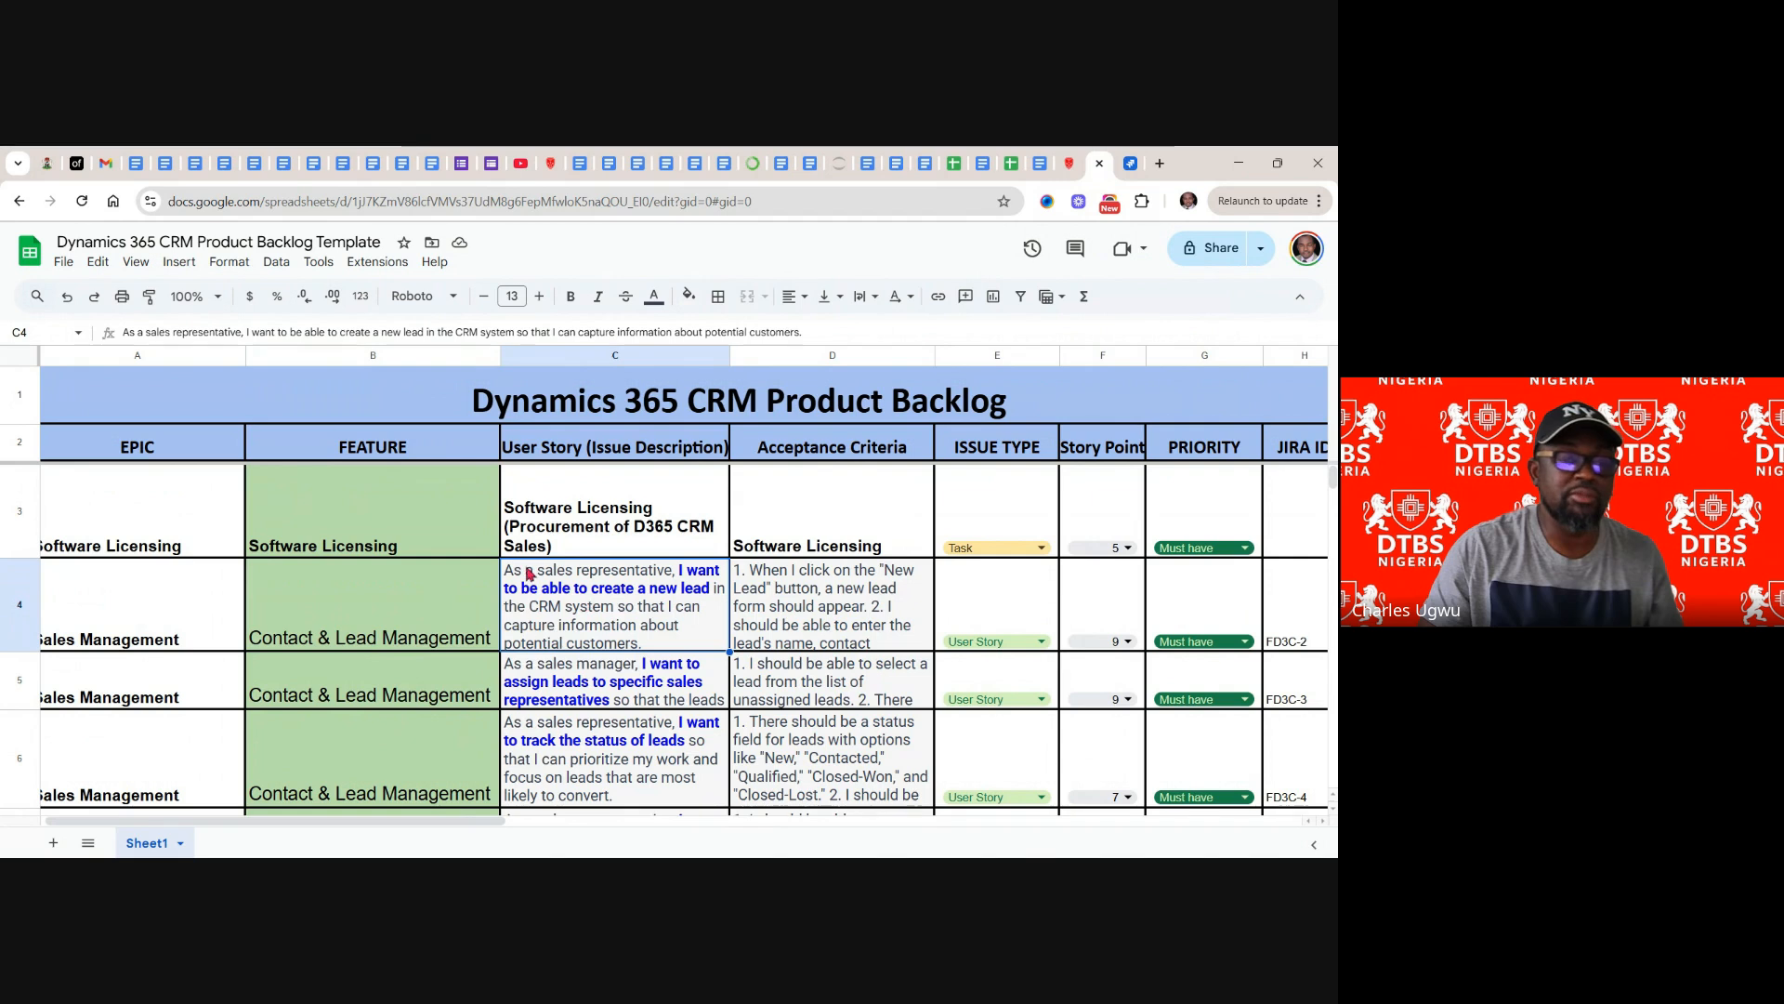
pyautogui.click(564, 550)
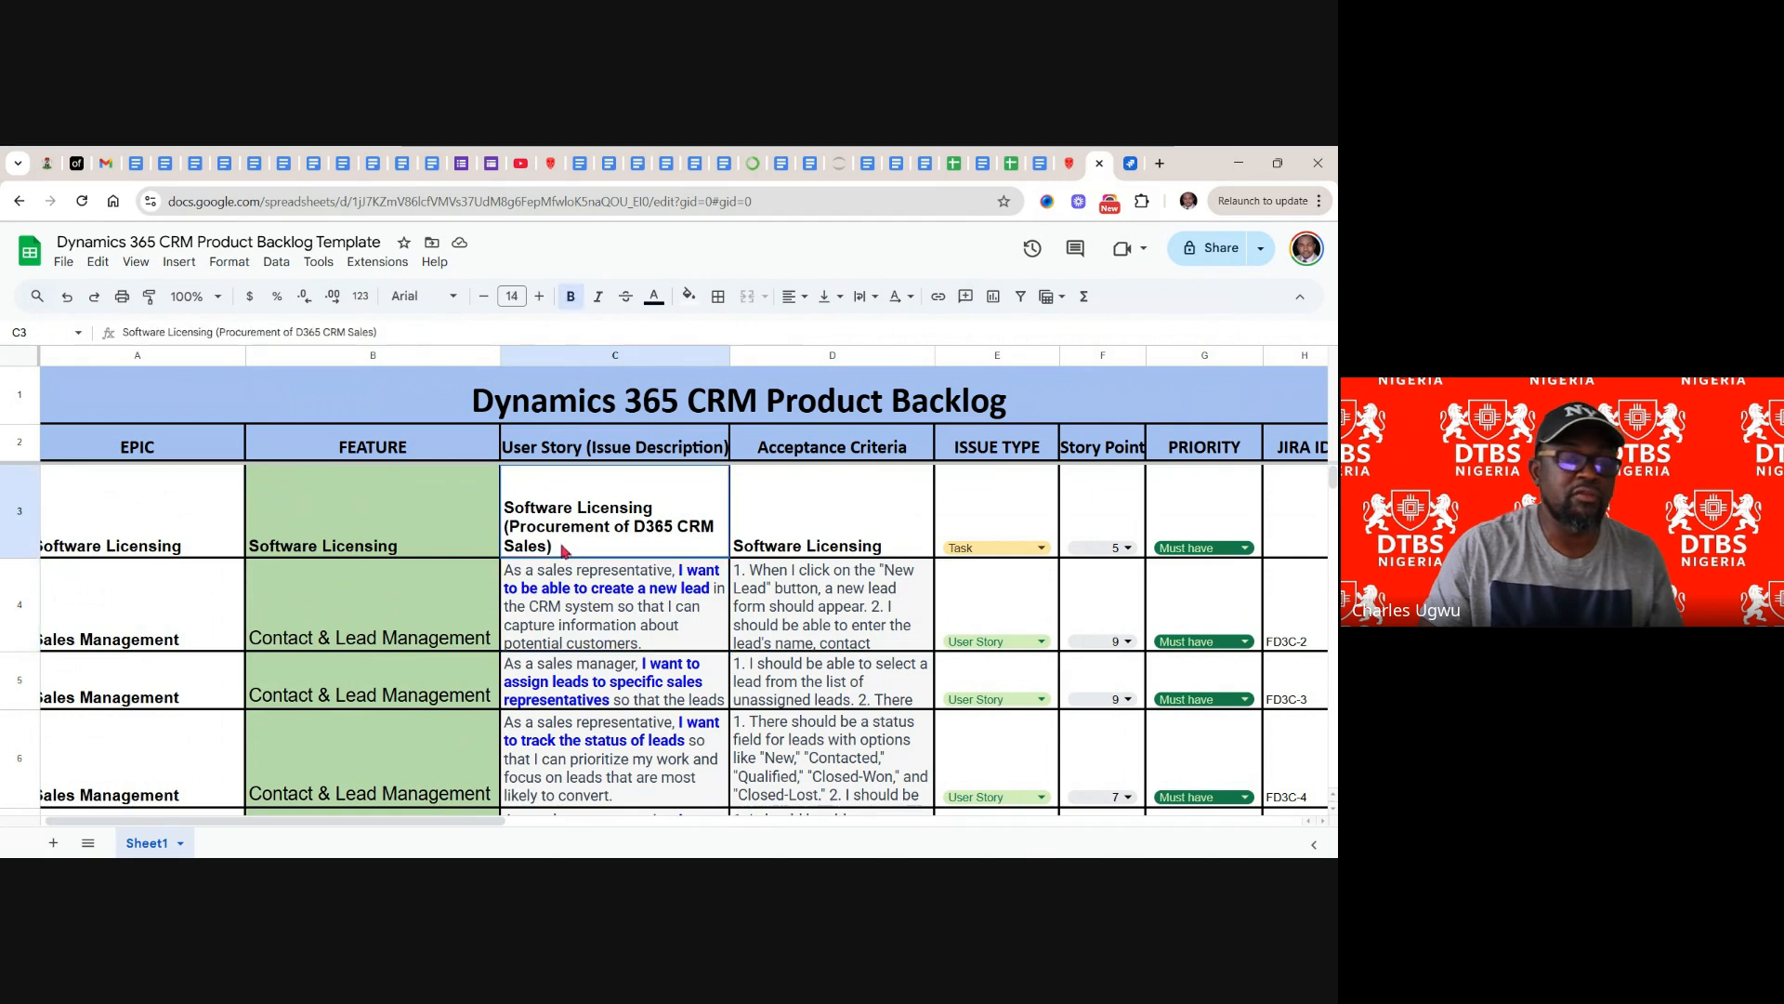
pyautogui.doubleClick(563, 549)
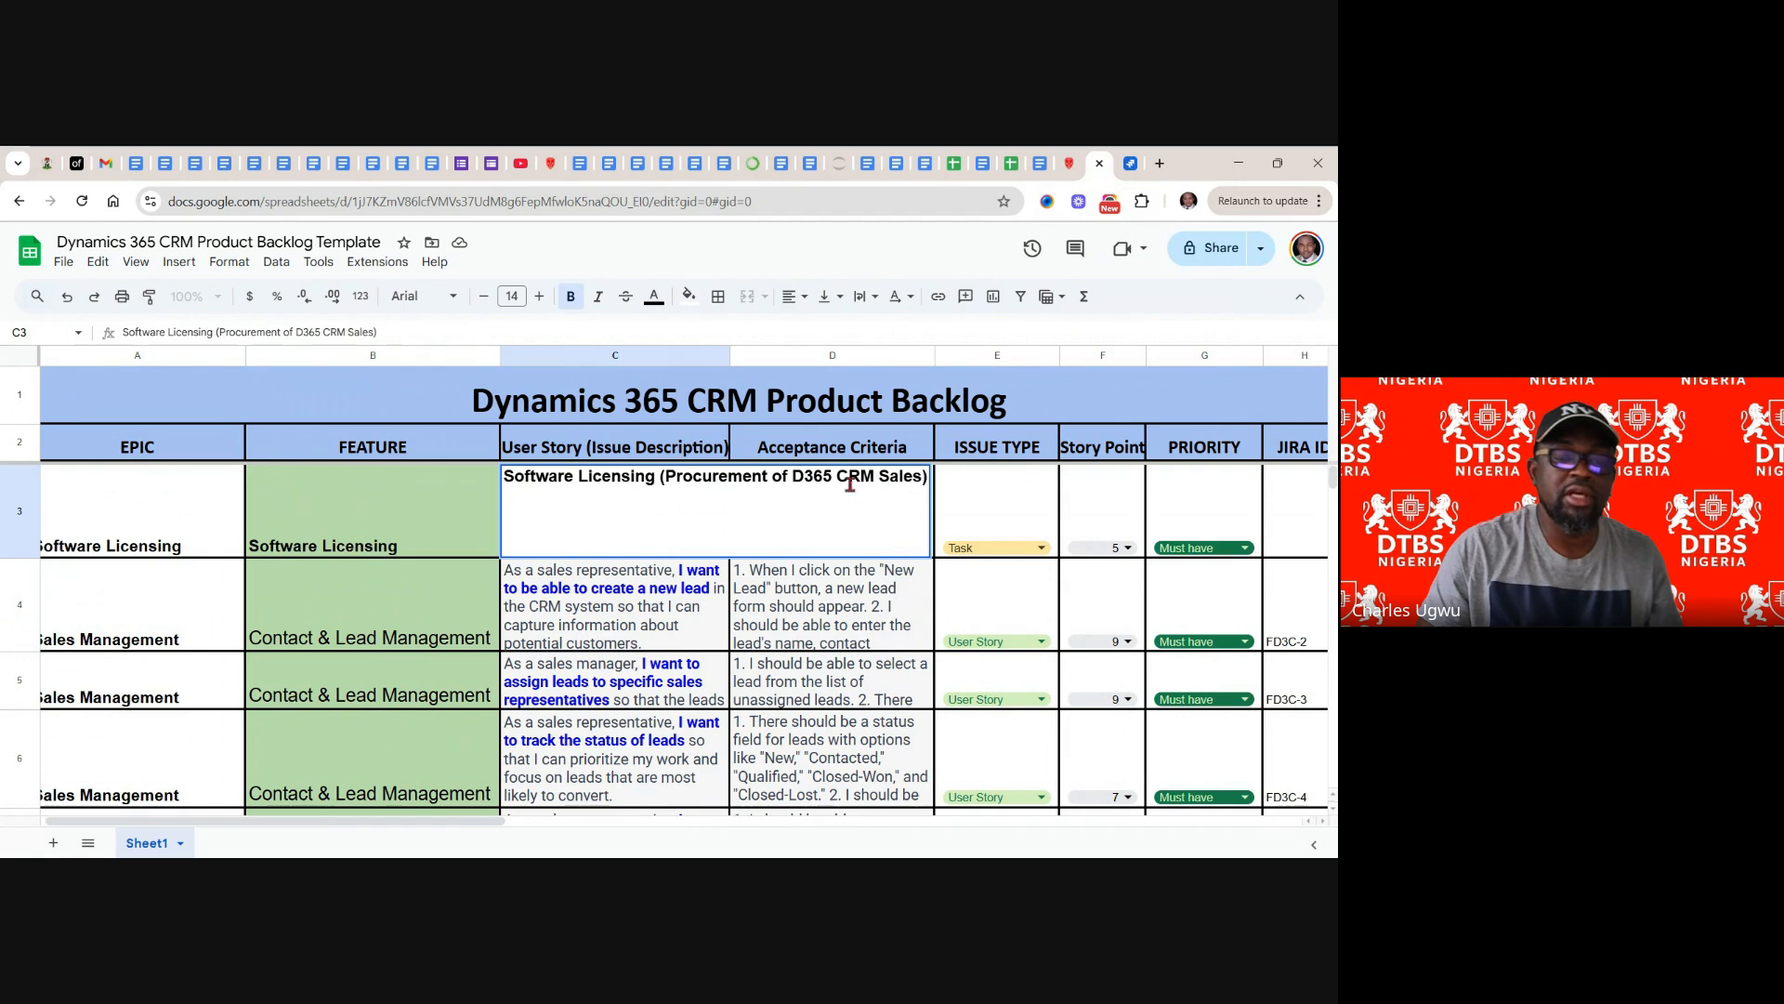
pyautogui.doubleClick(914, 477)
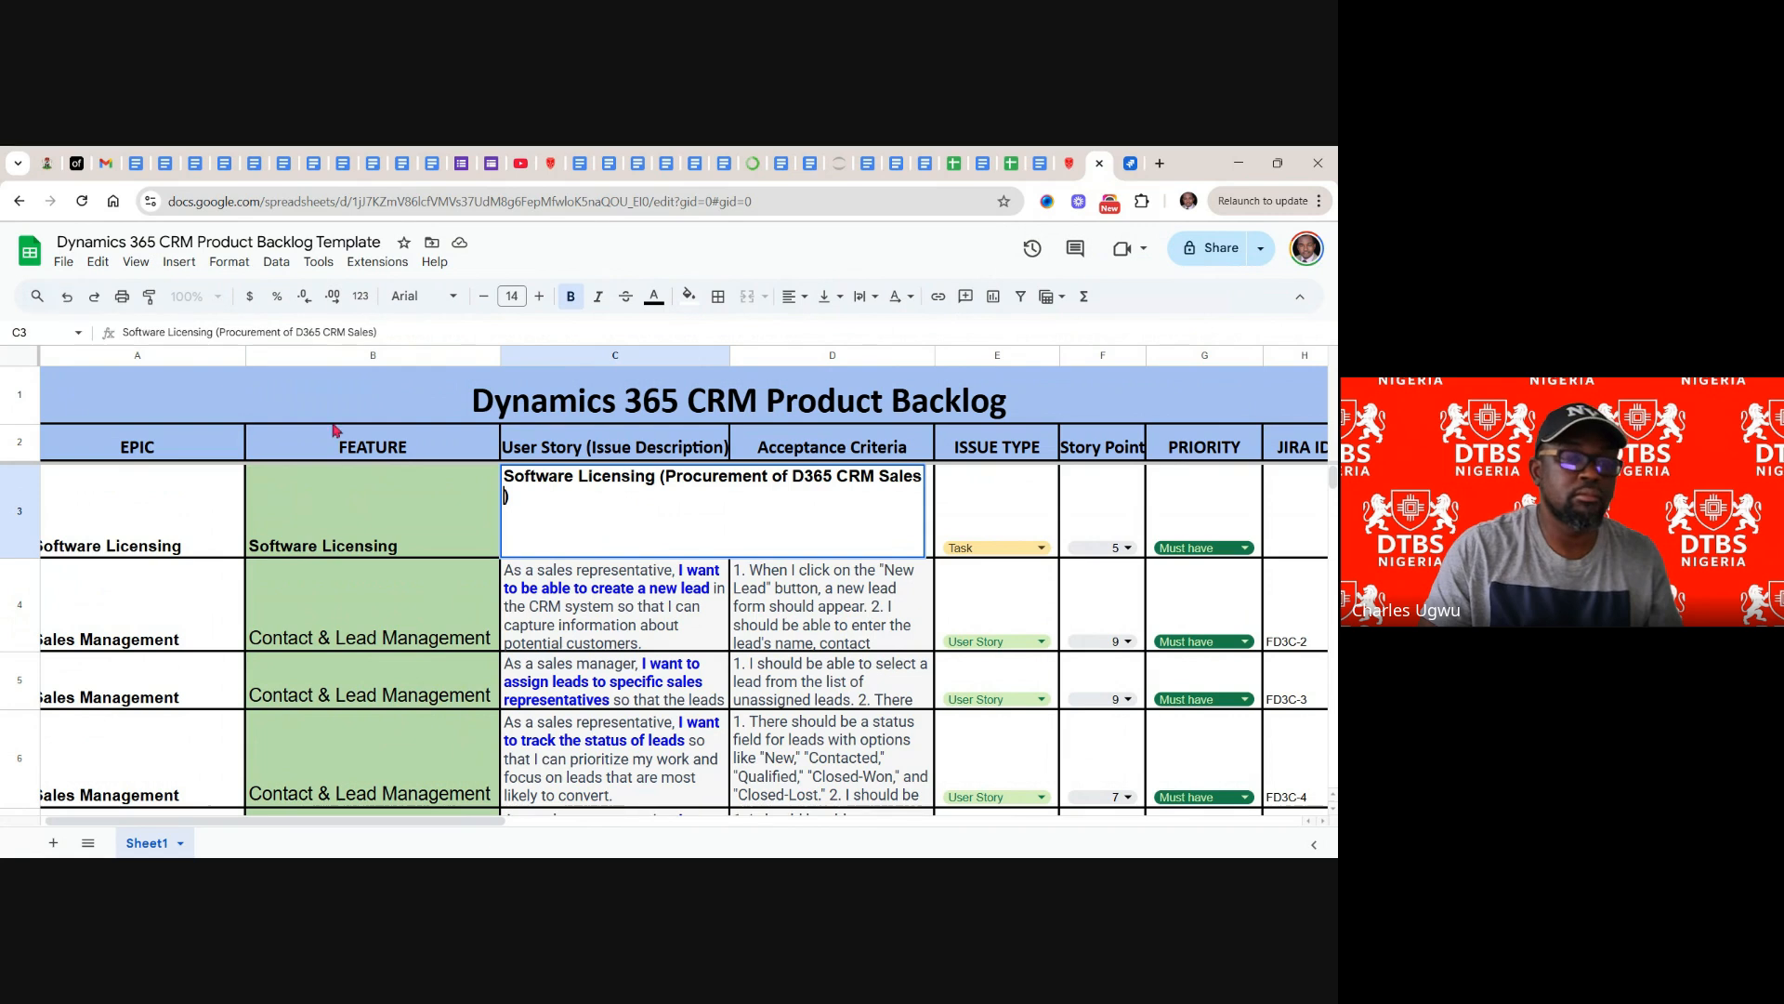
pyautogui.click(637, 625)
pyautogui.click(592, 520)
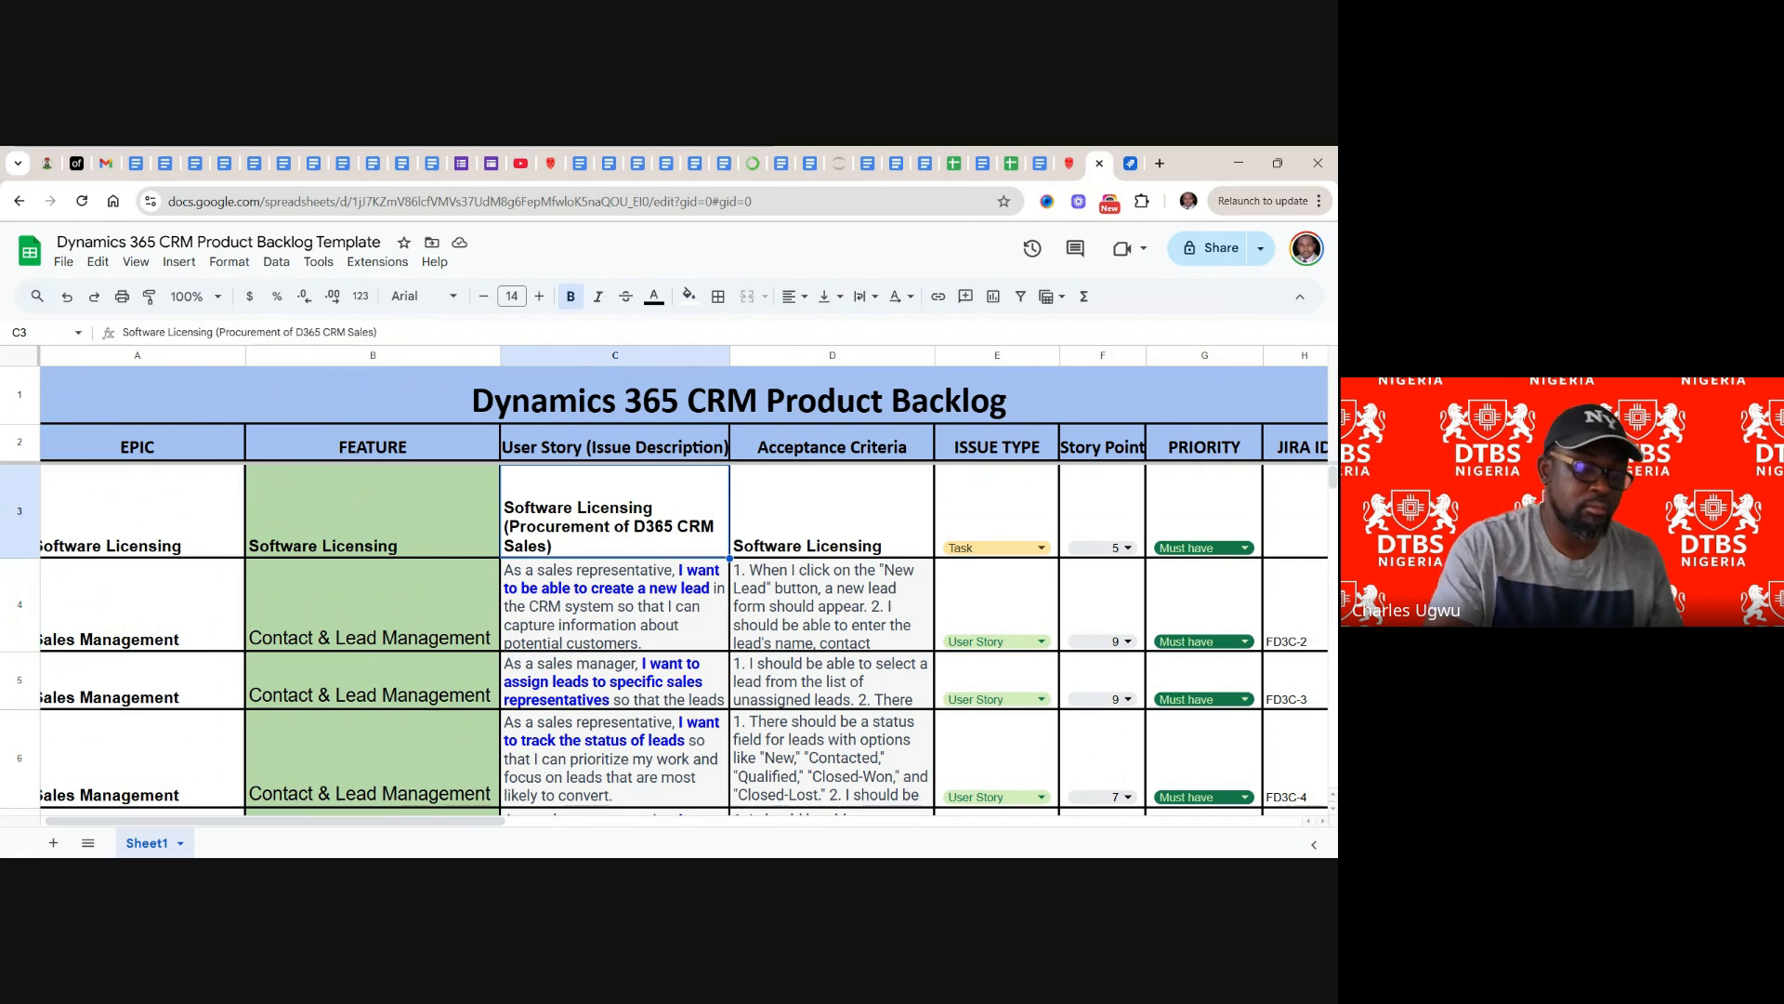
pyautogui.click(1132, 164)
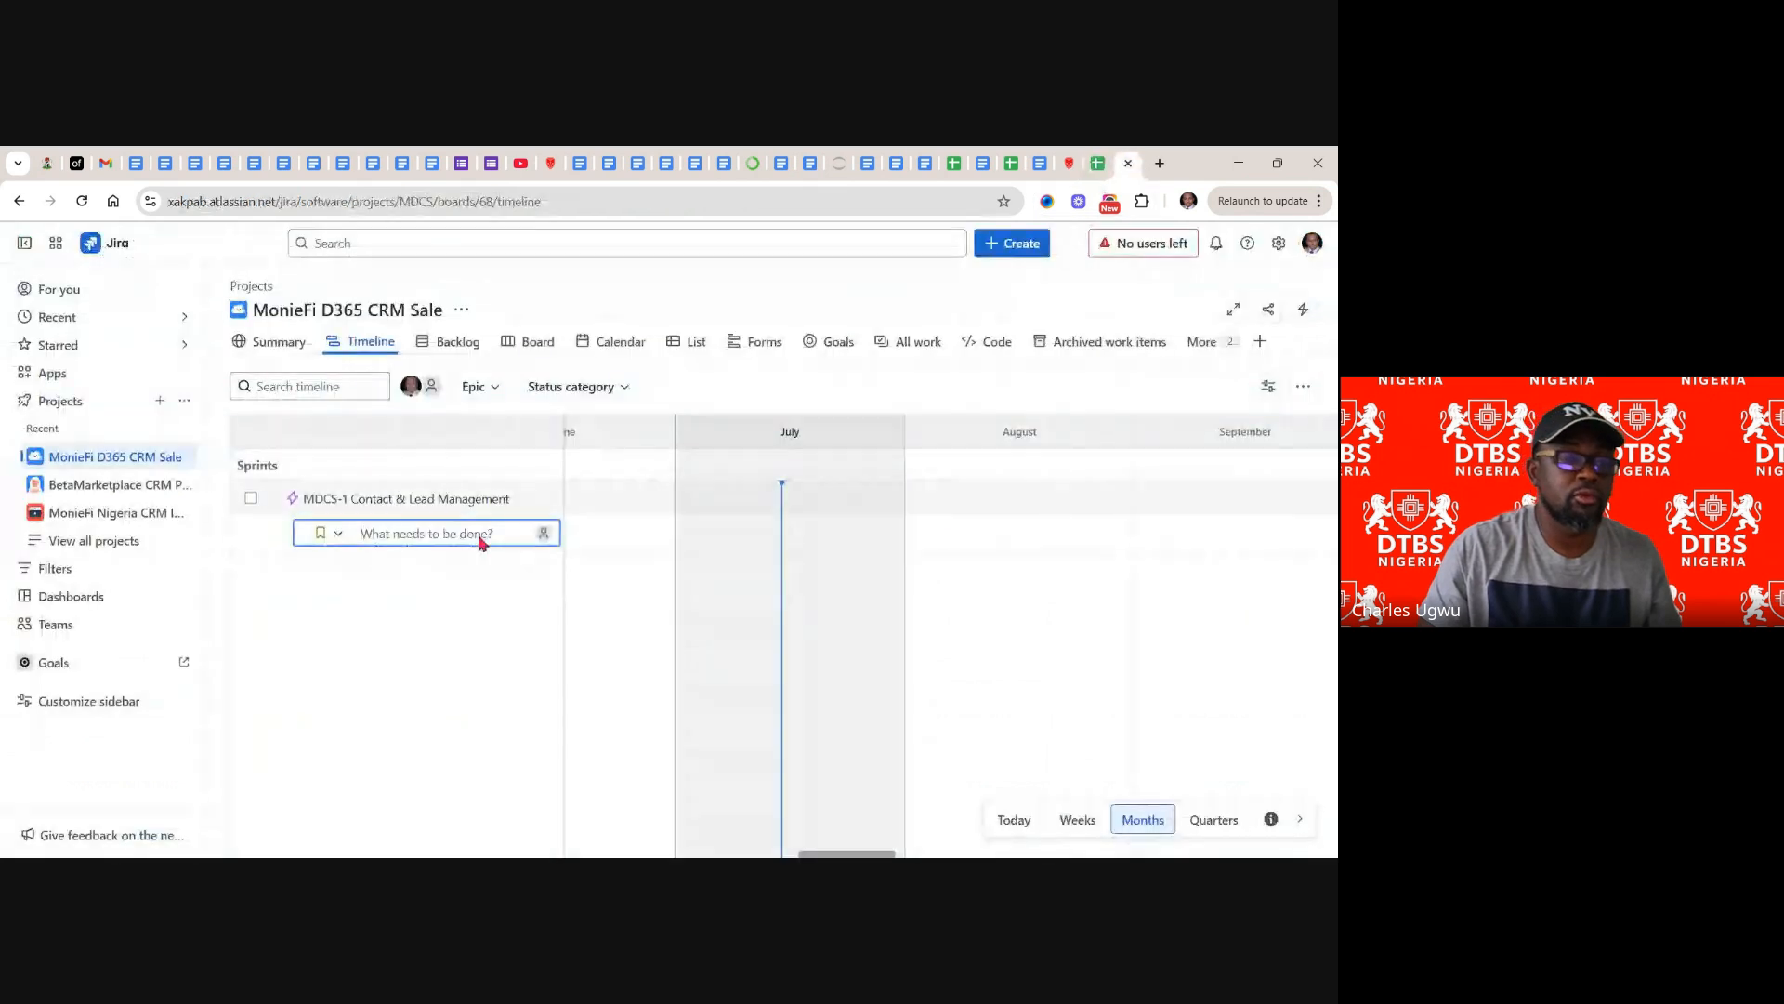
pyautogui.hotkey('ctrl', 'v')
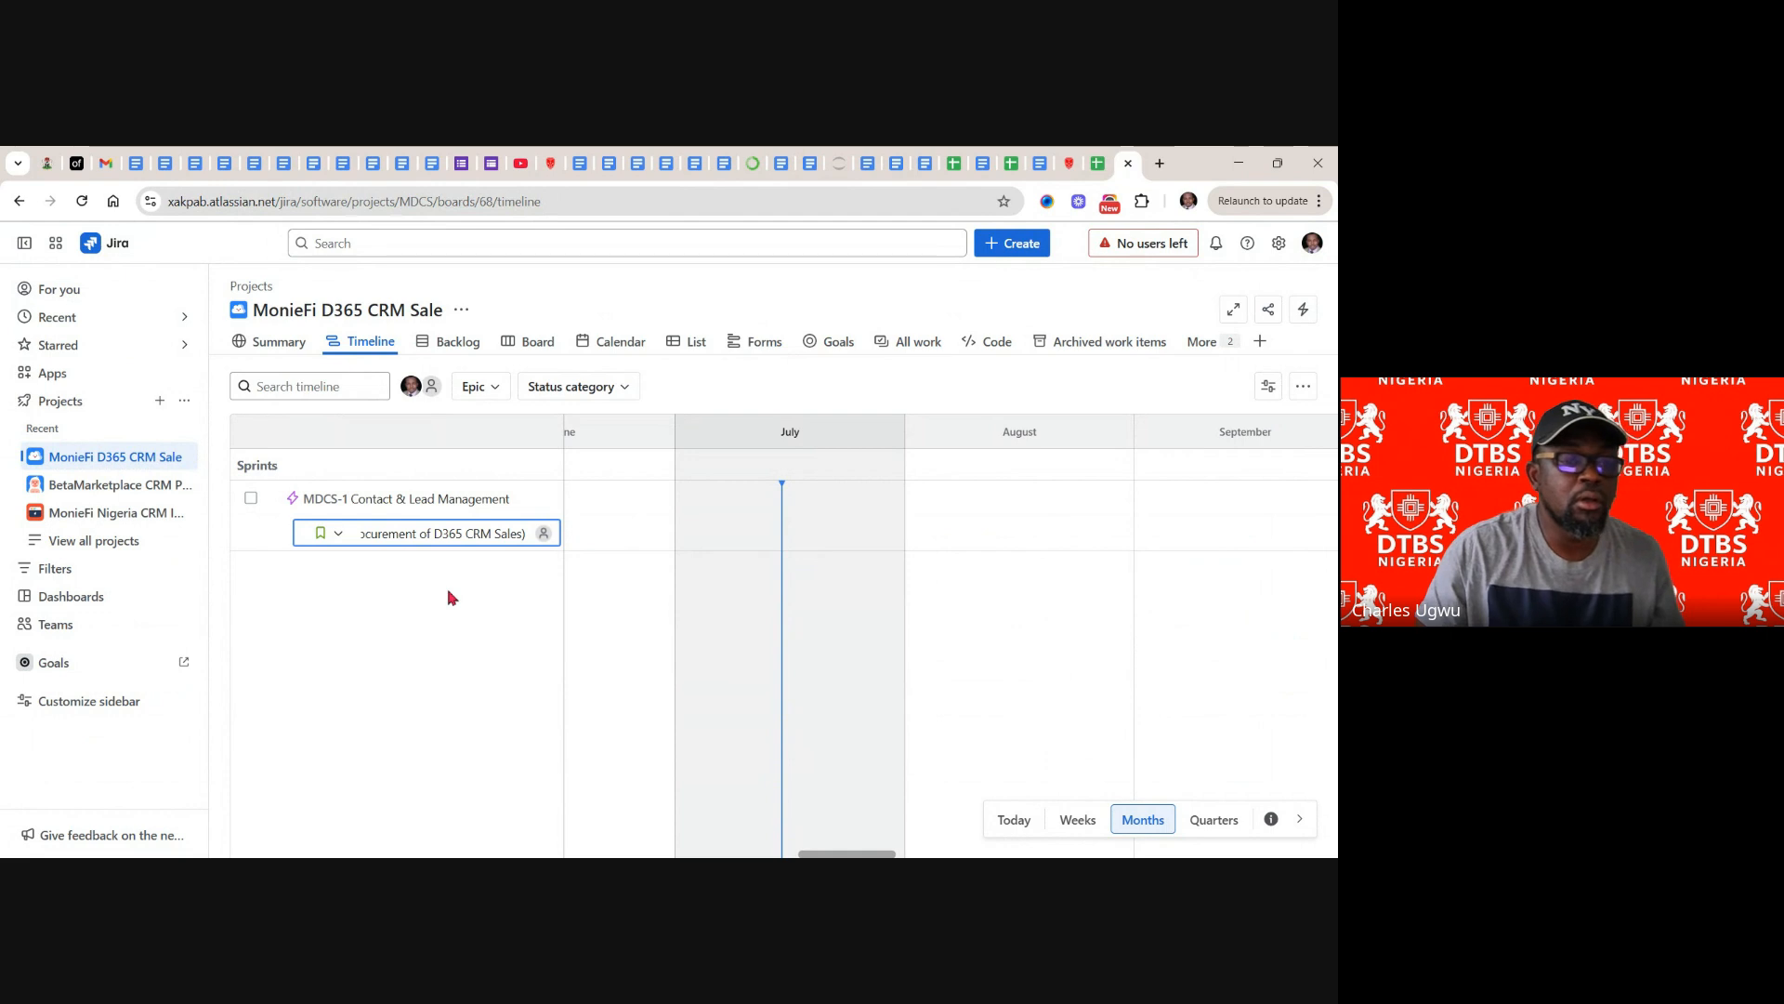
pyautogui.press('Return')
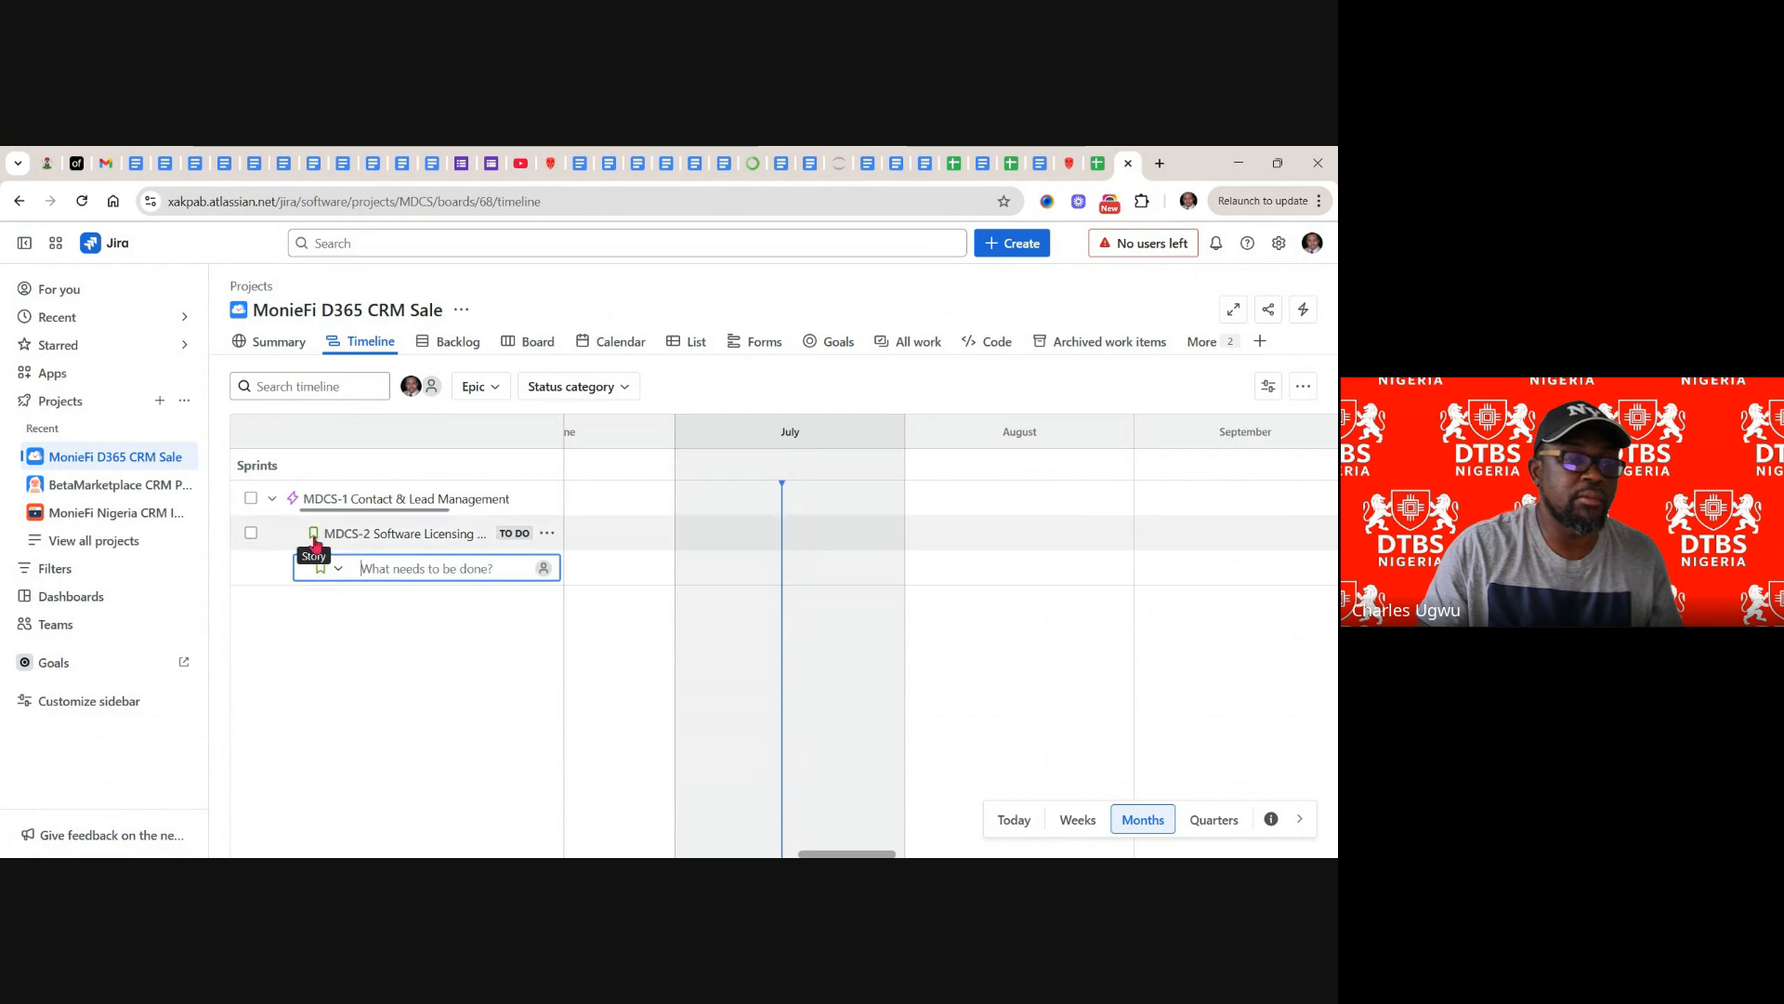
# - Change the work type of the Software Licensing item to Task and close its details
pyautogui.click(402, 537)
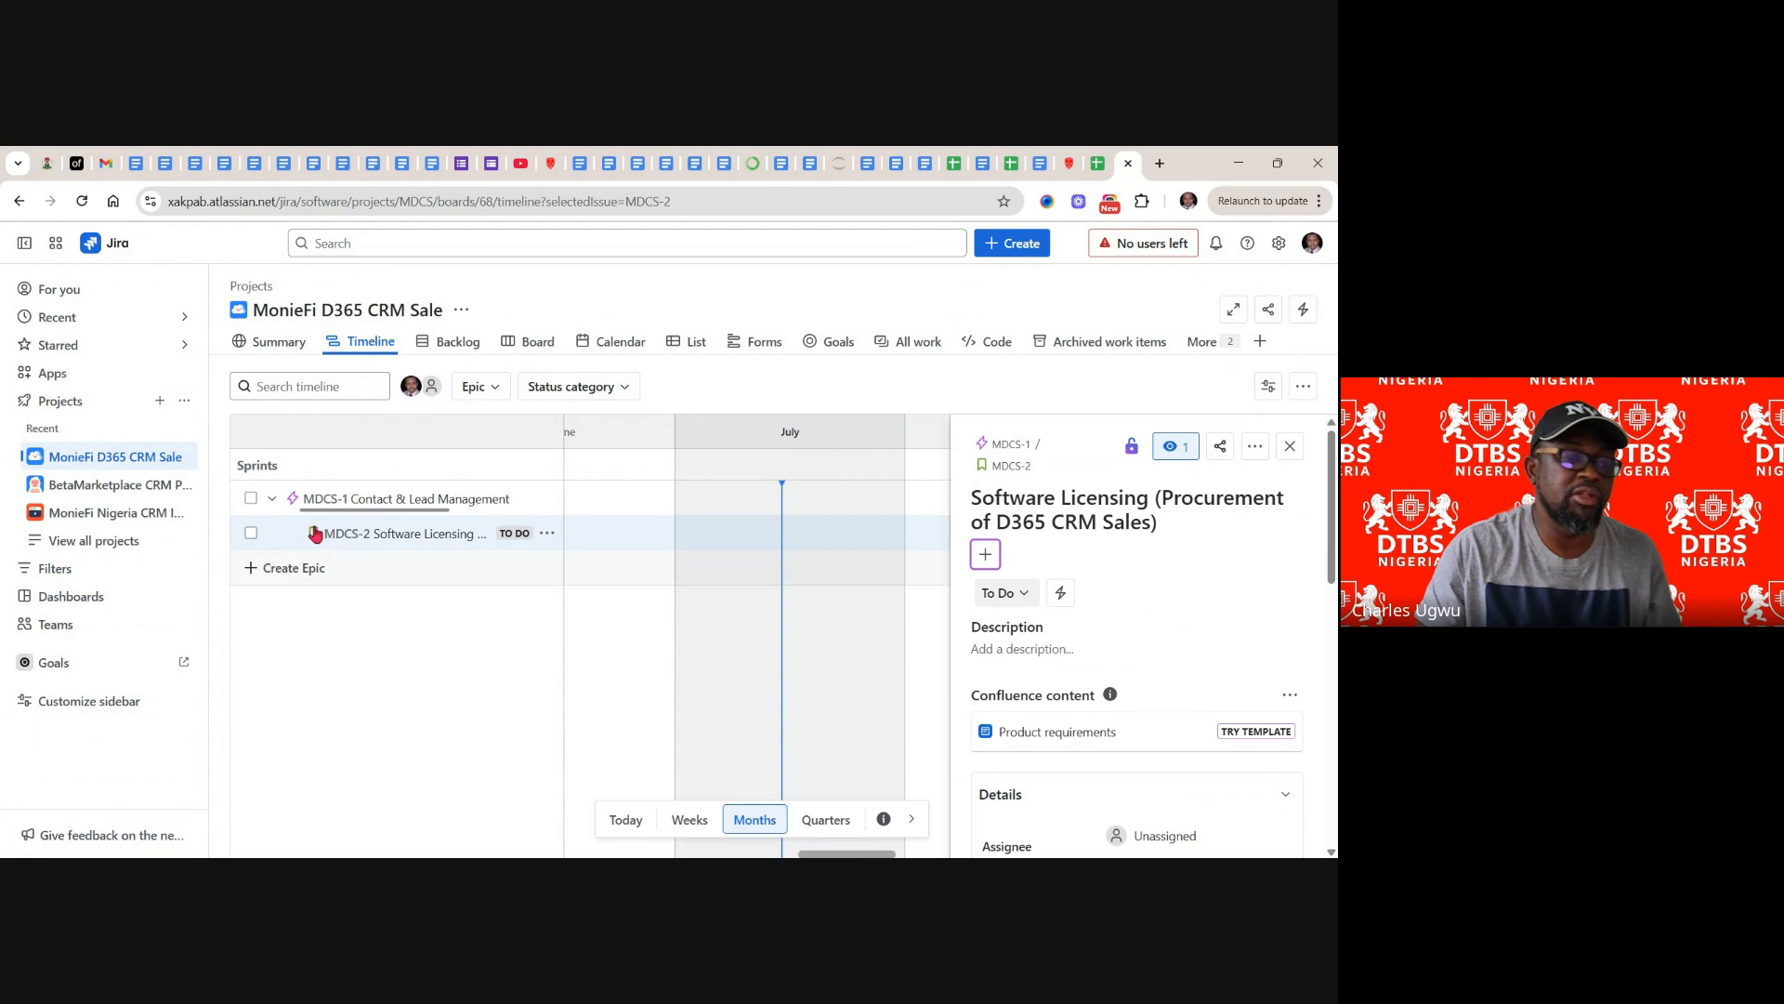
pyautogui.click(983, 467)
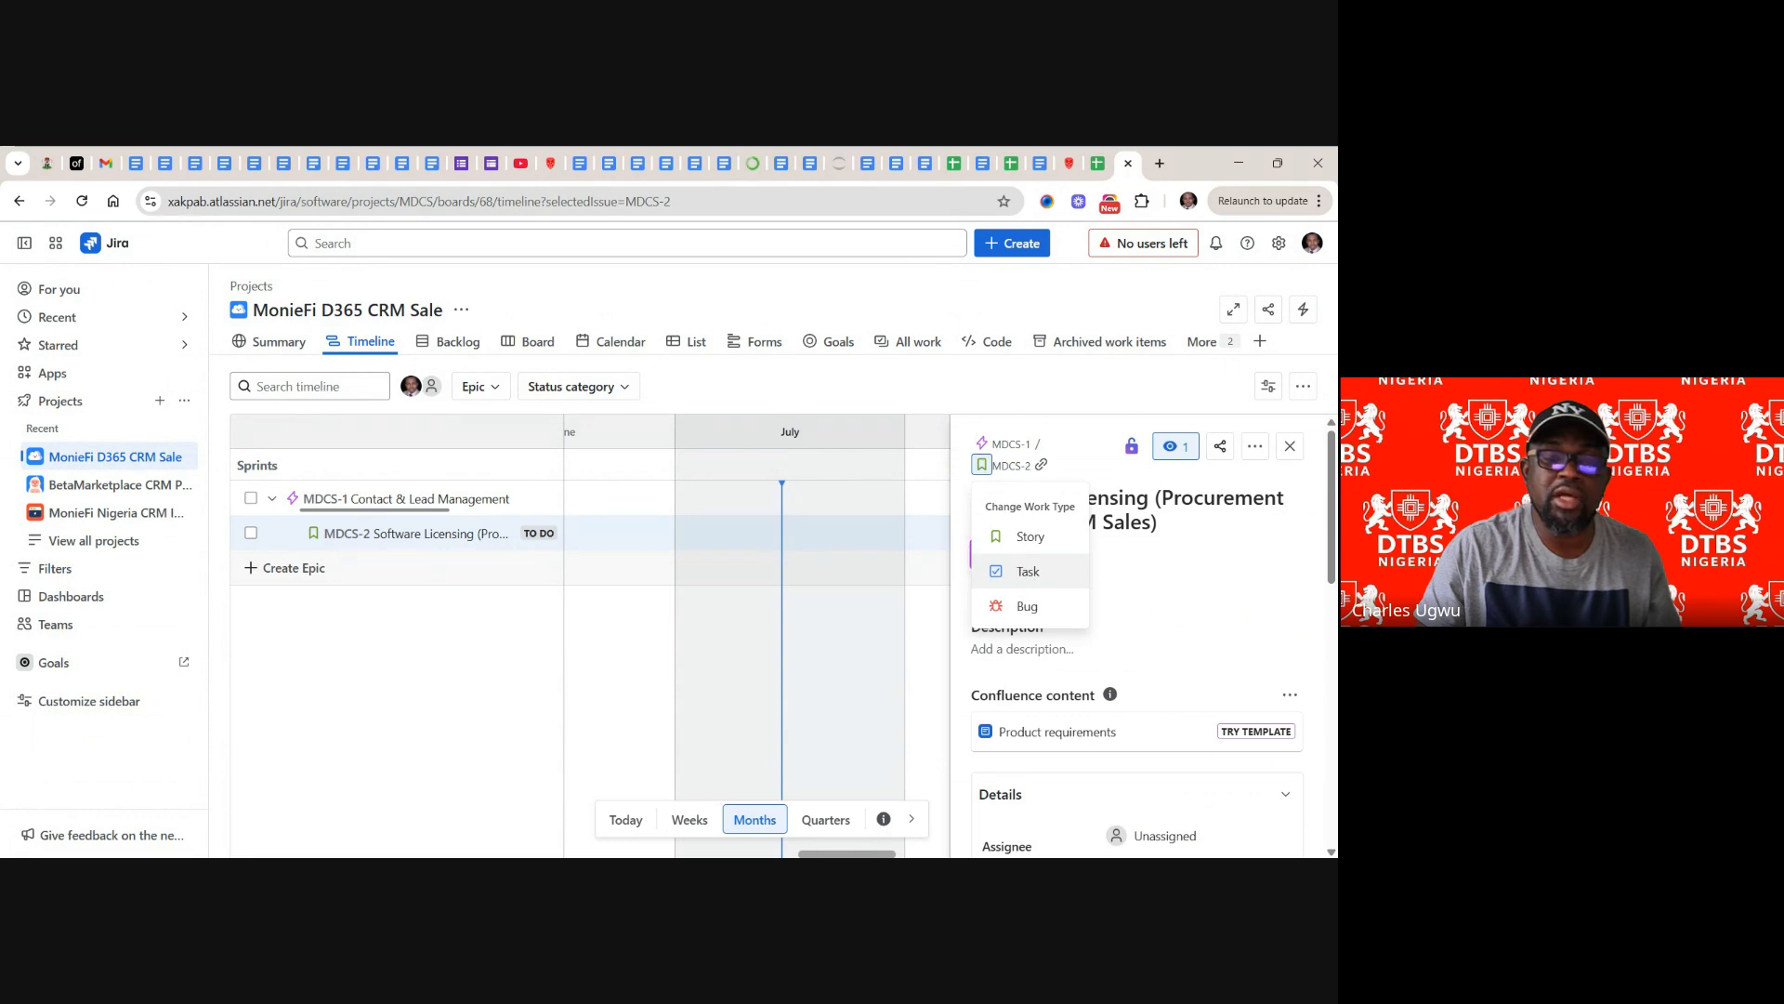
pyautogui.click(1027, 572)
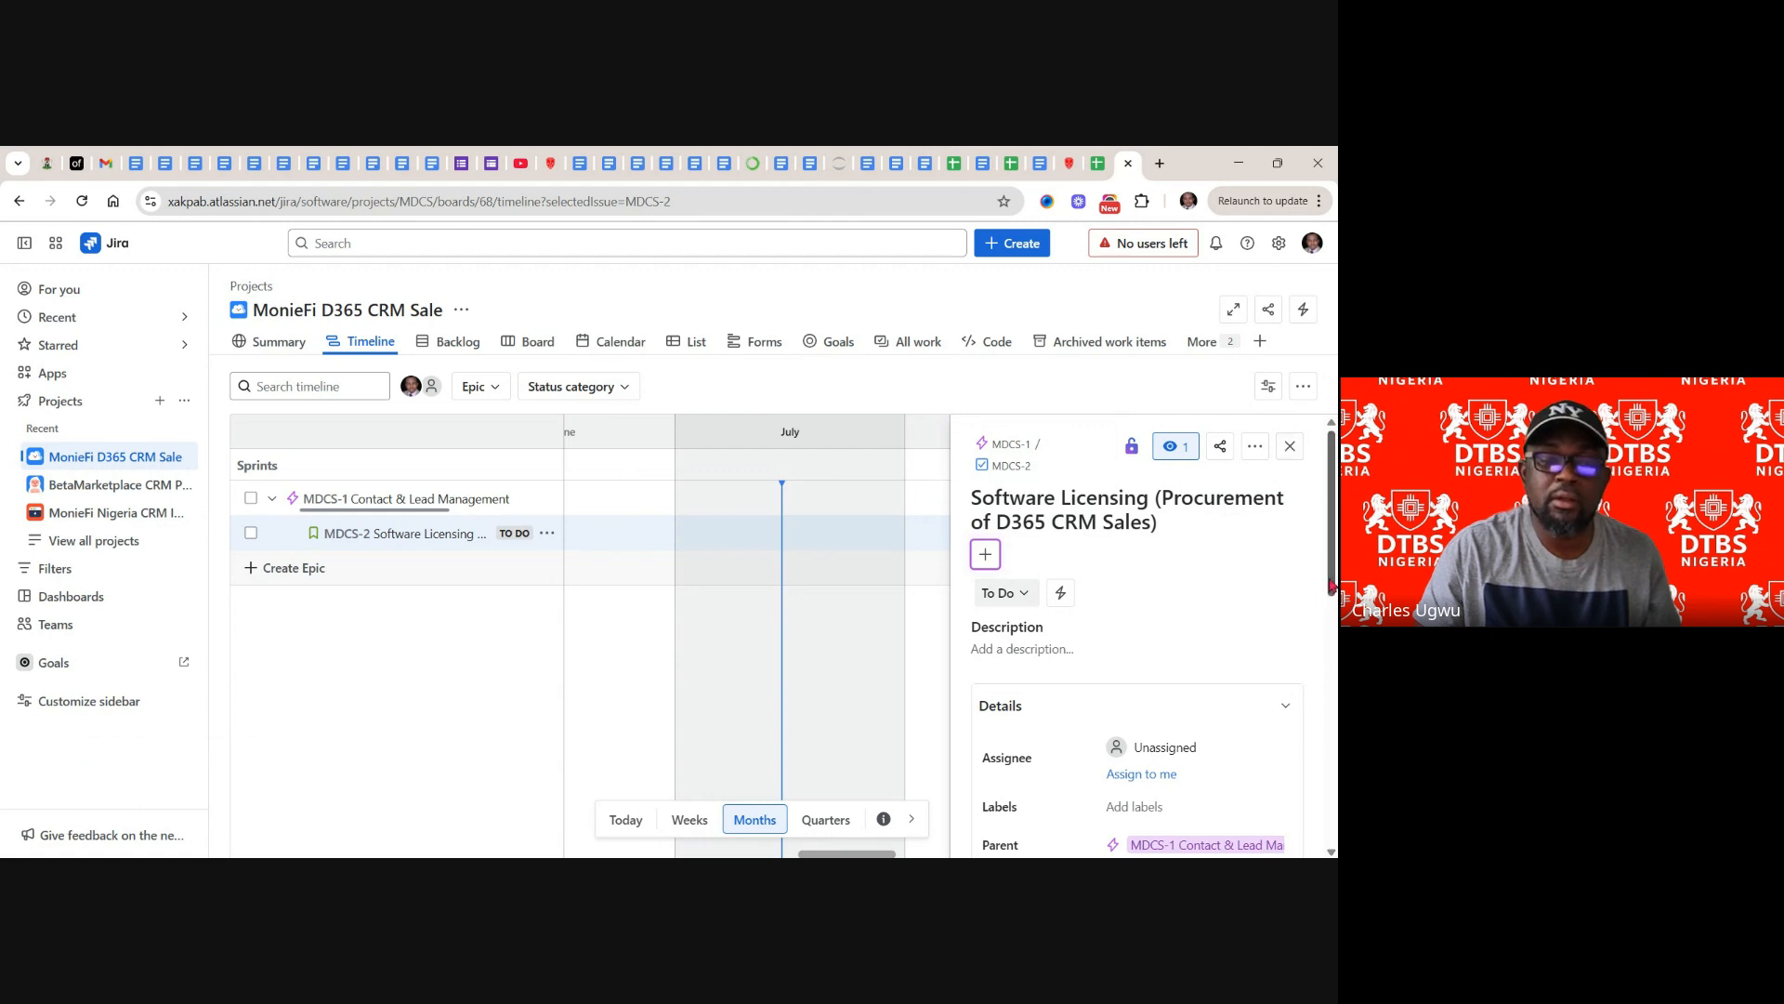
pyautogui.moveTo(1328, 600)
pyautogui.mouseDown()
pyautogui.moveTo(1332, 833)
pyautogui.moveTo(1320, 592)
pyautogui.mouseUp()
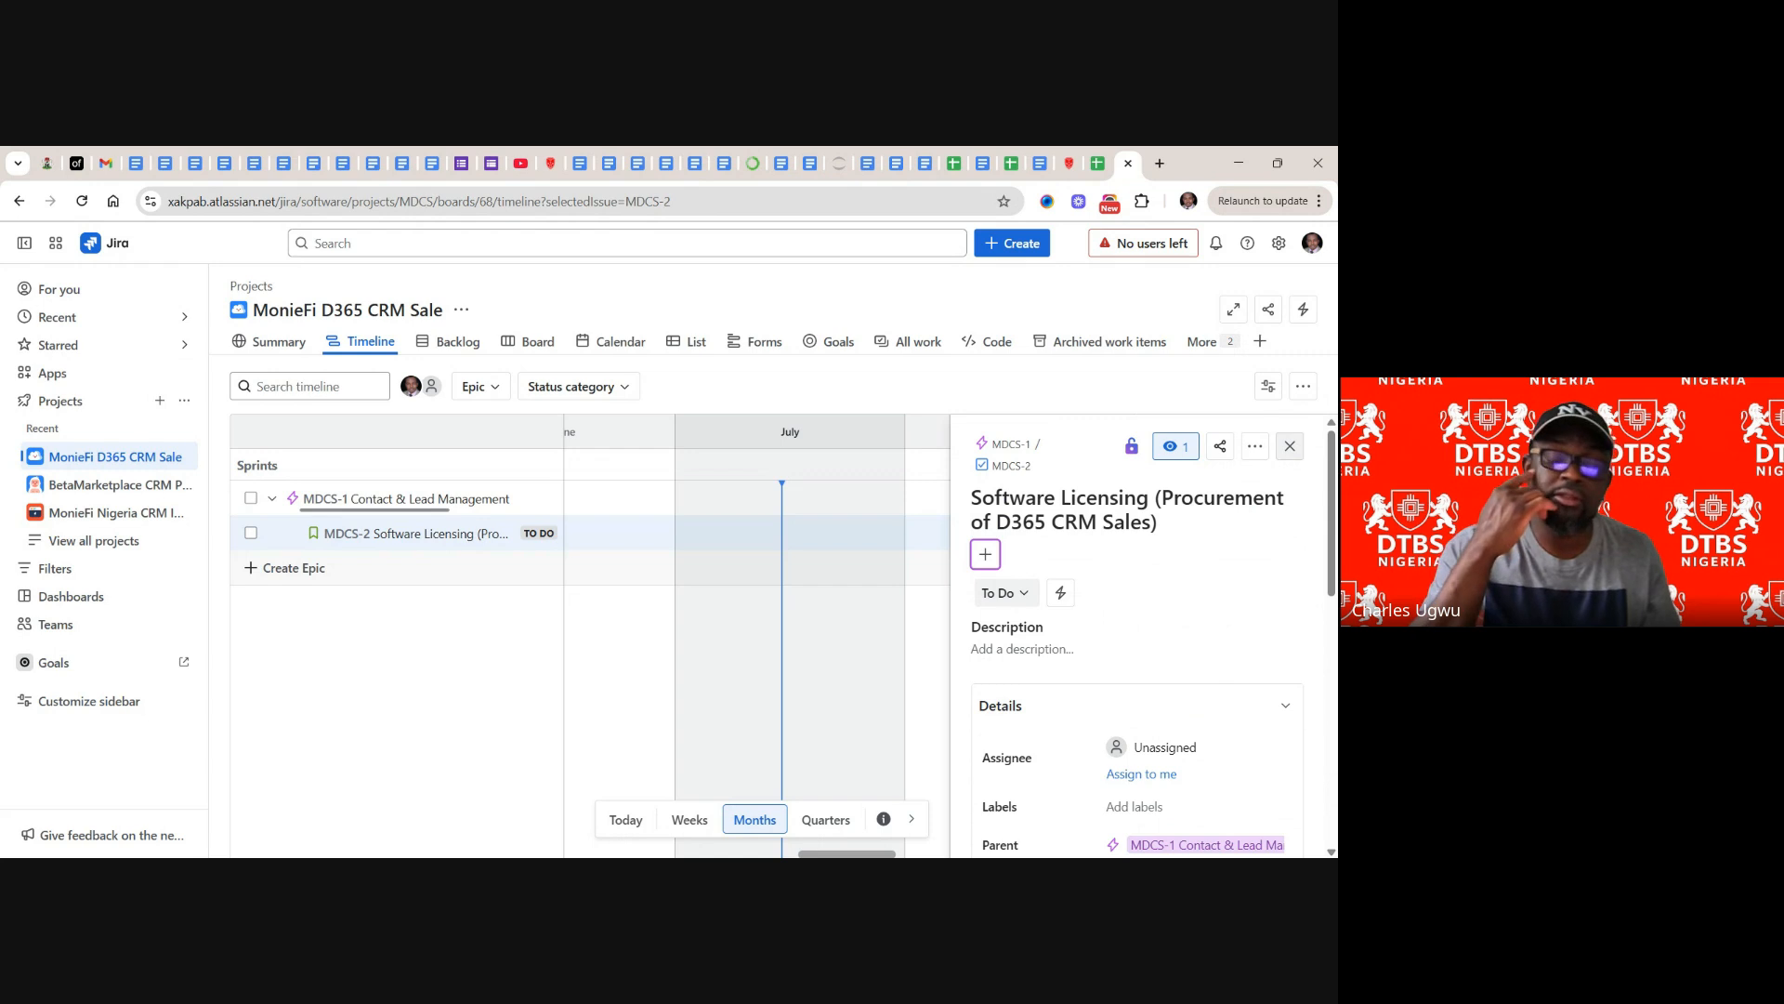
pyautogui.click(1290, 448)
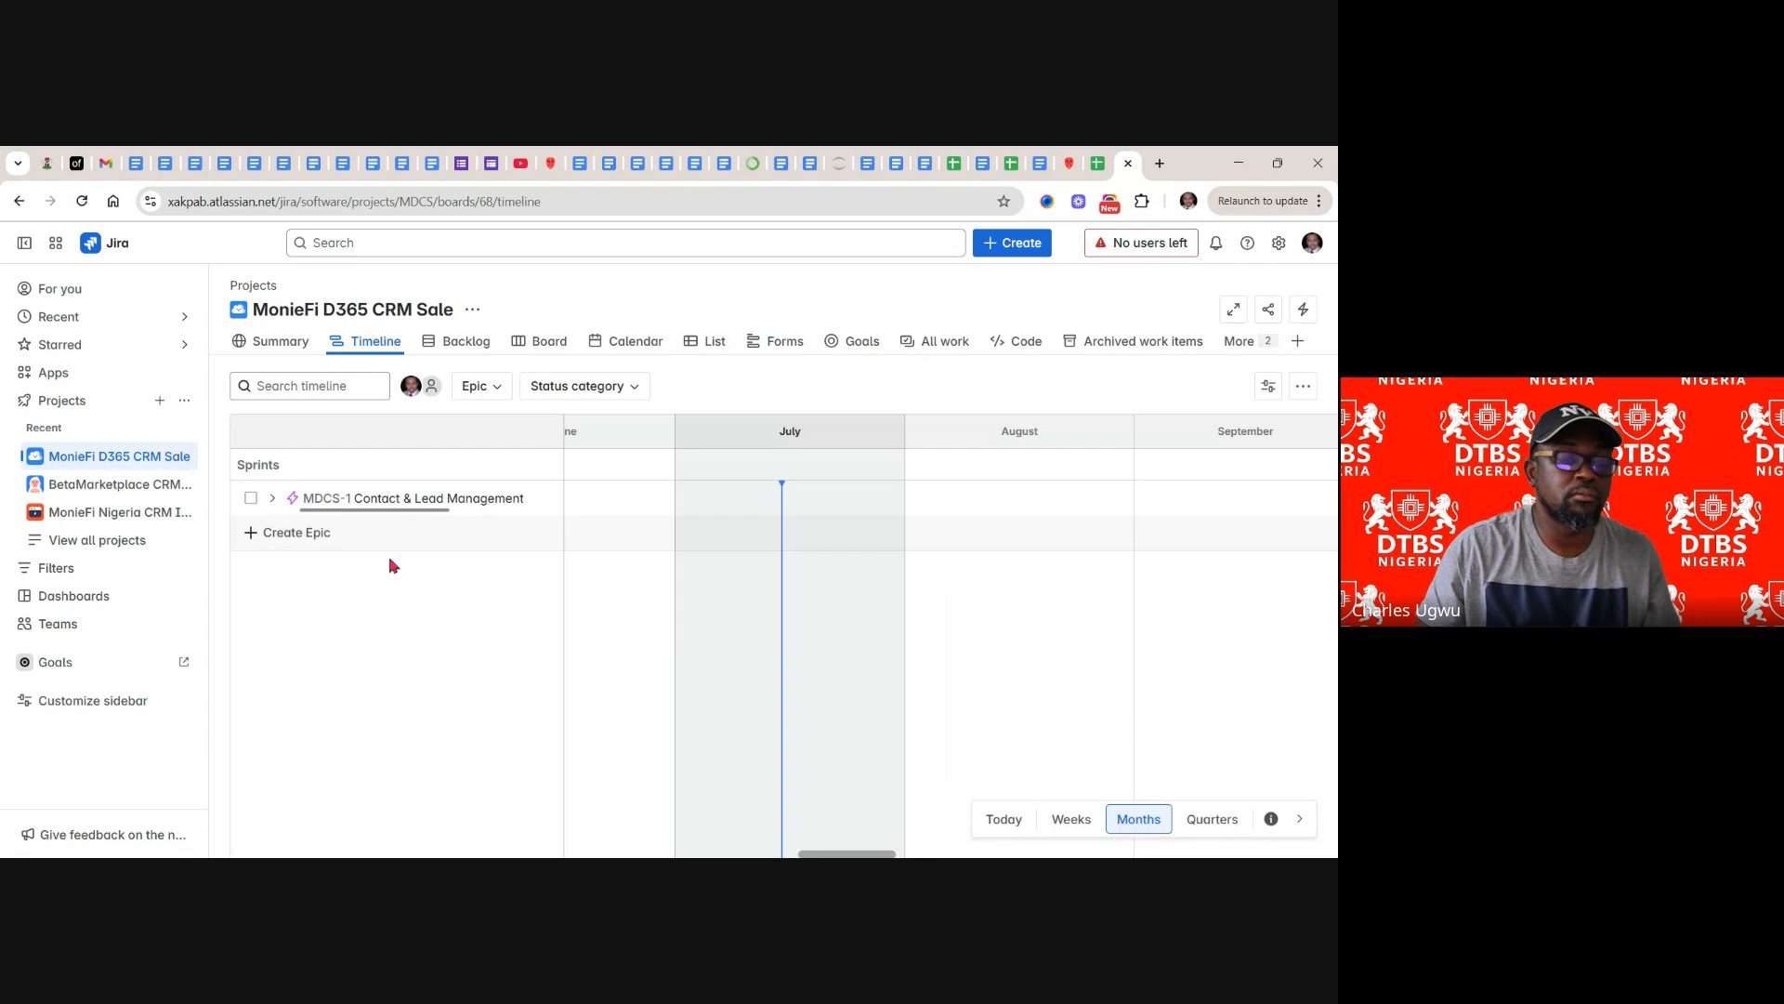
# - Expand the Contact & Lead Management epic and start another child story under it
pyautogui.click(273, 499)
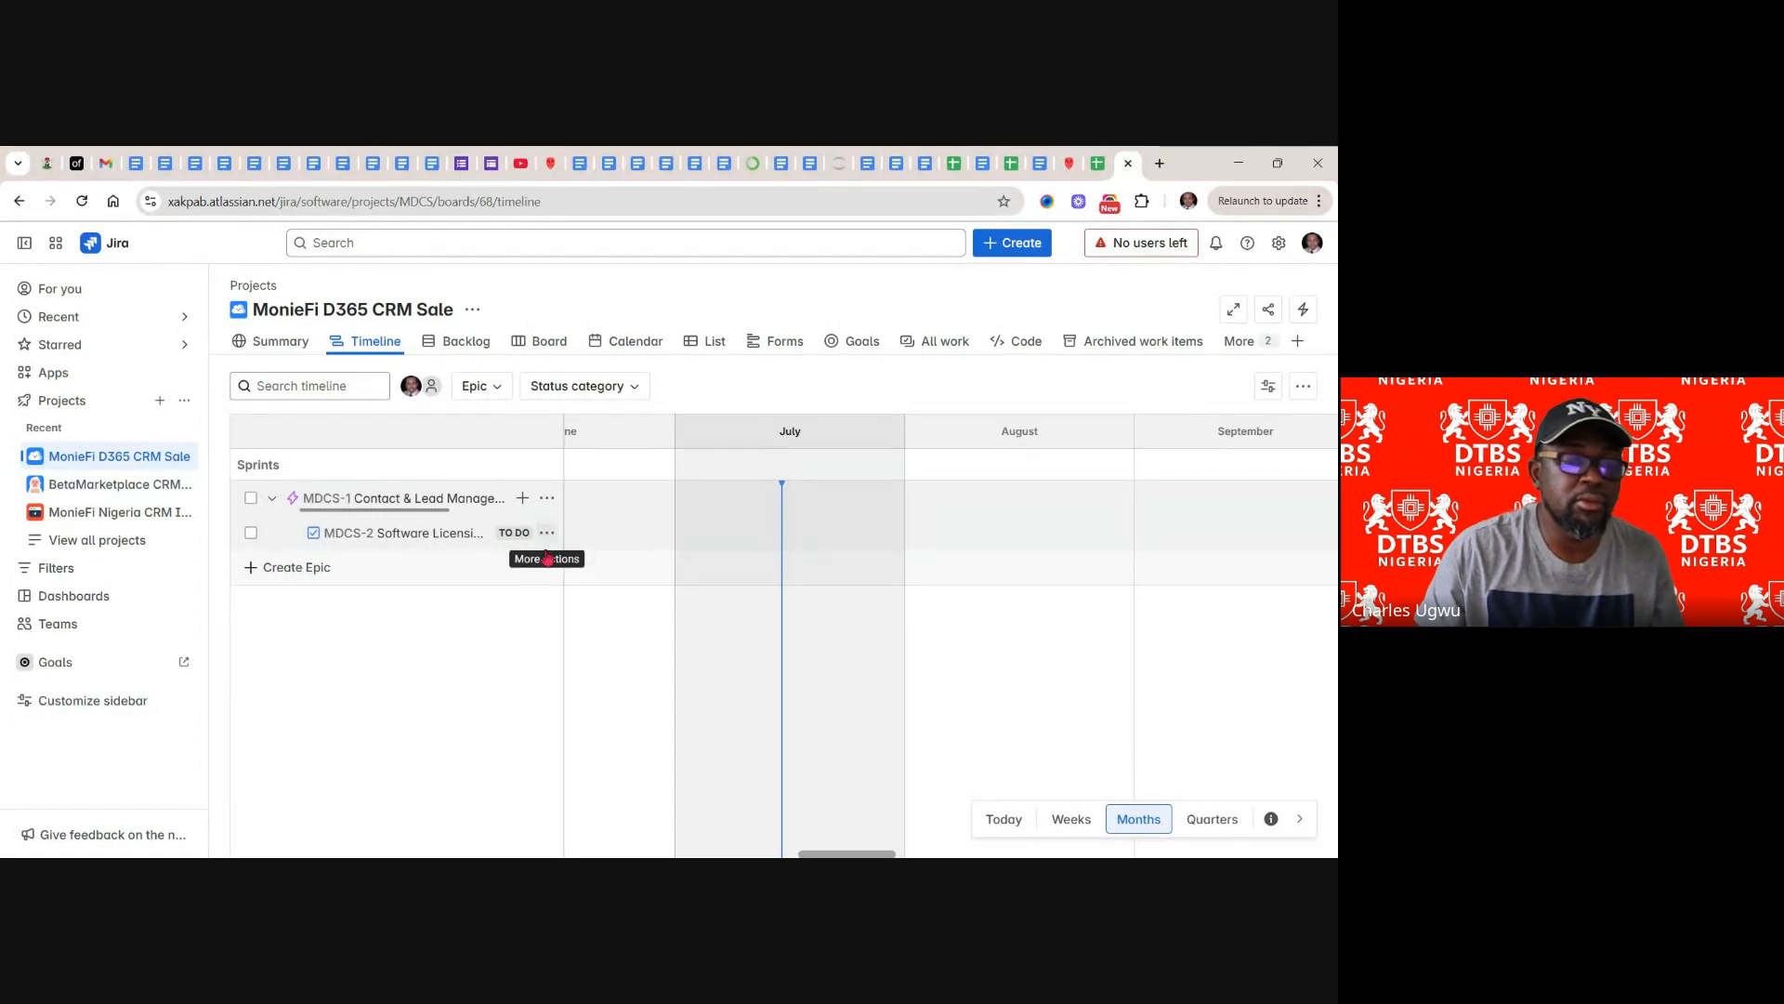
pyautogui.click(547, 535)
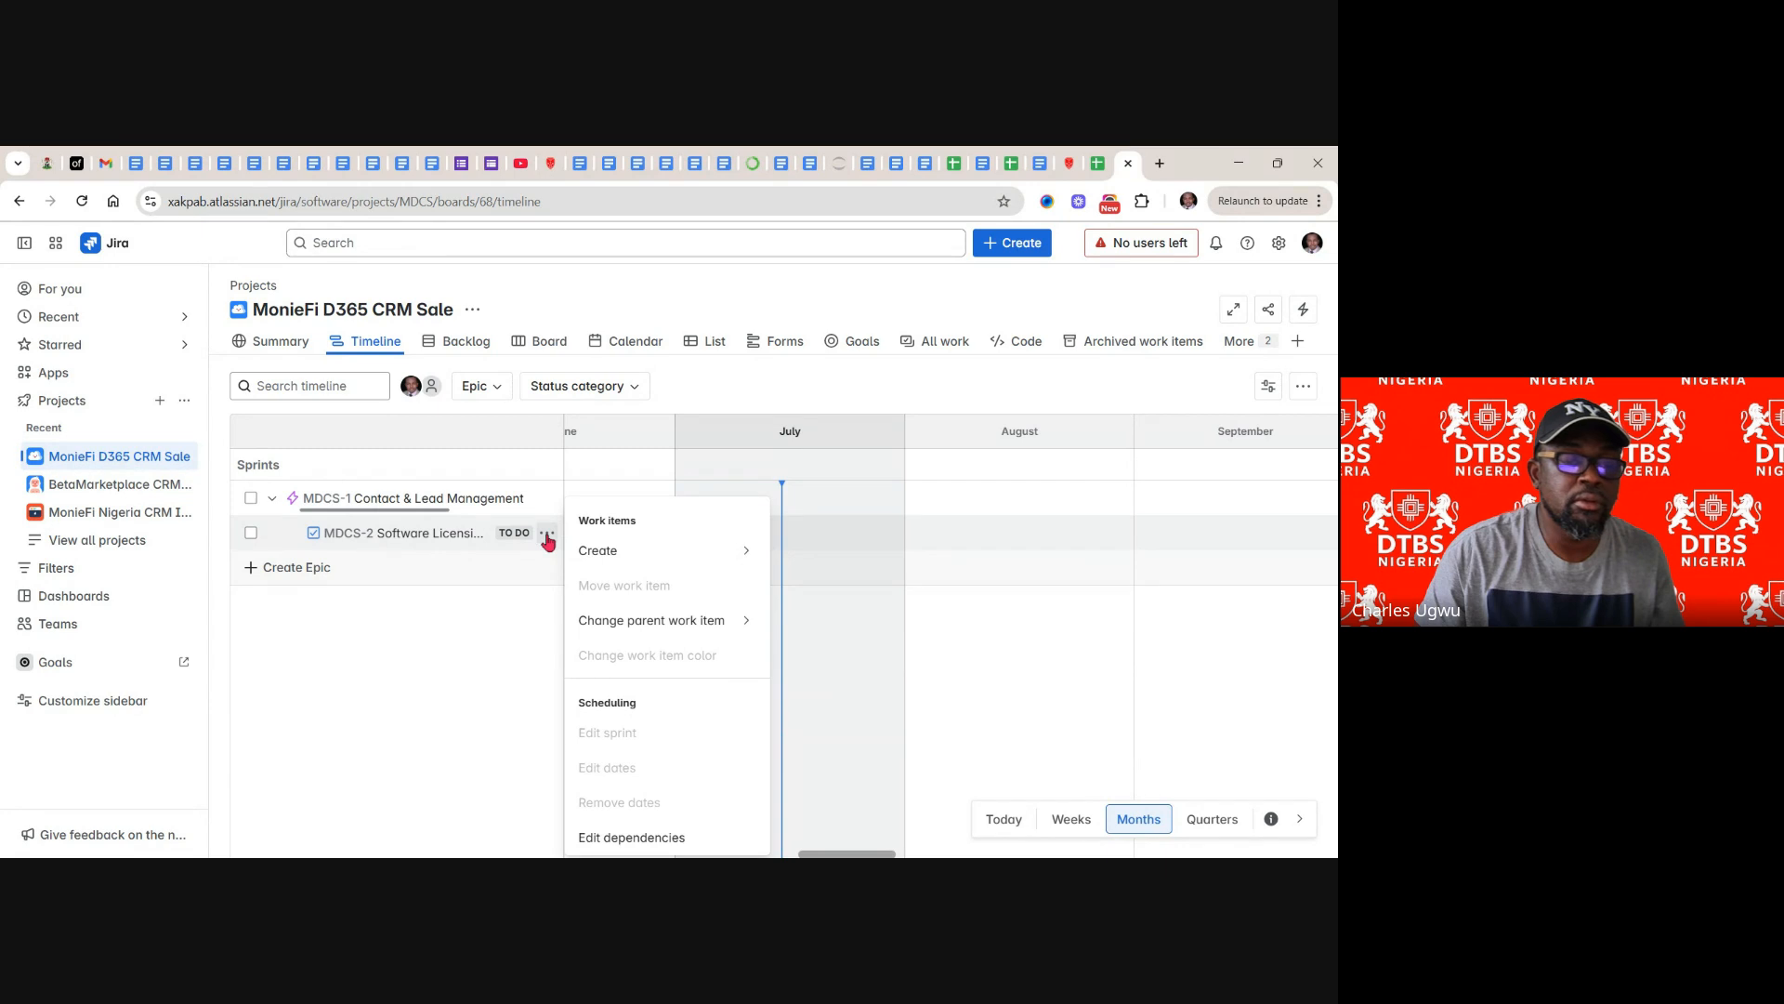
pyautogui.click(750, 555)
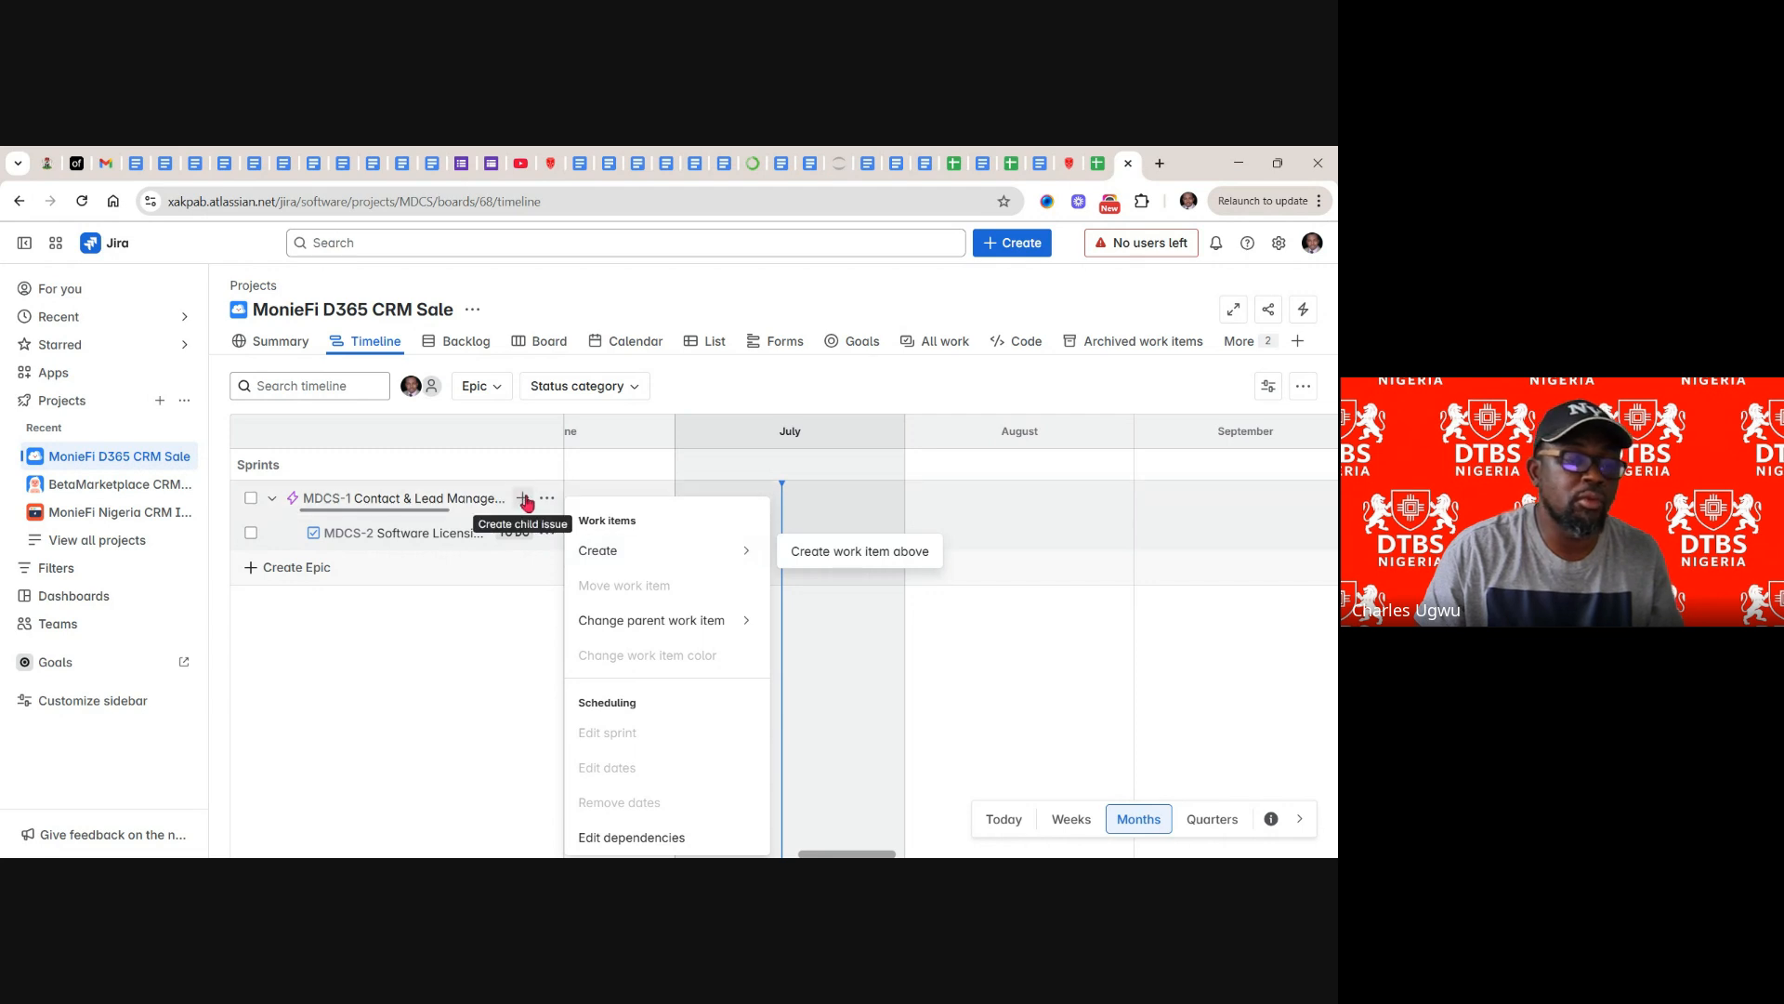
pyautogui.click(524, 500)
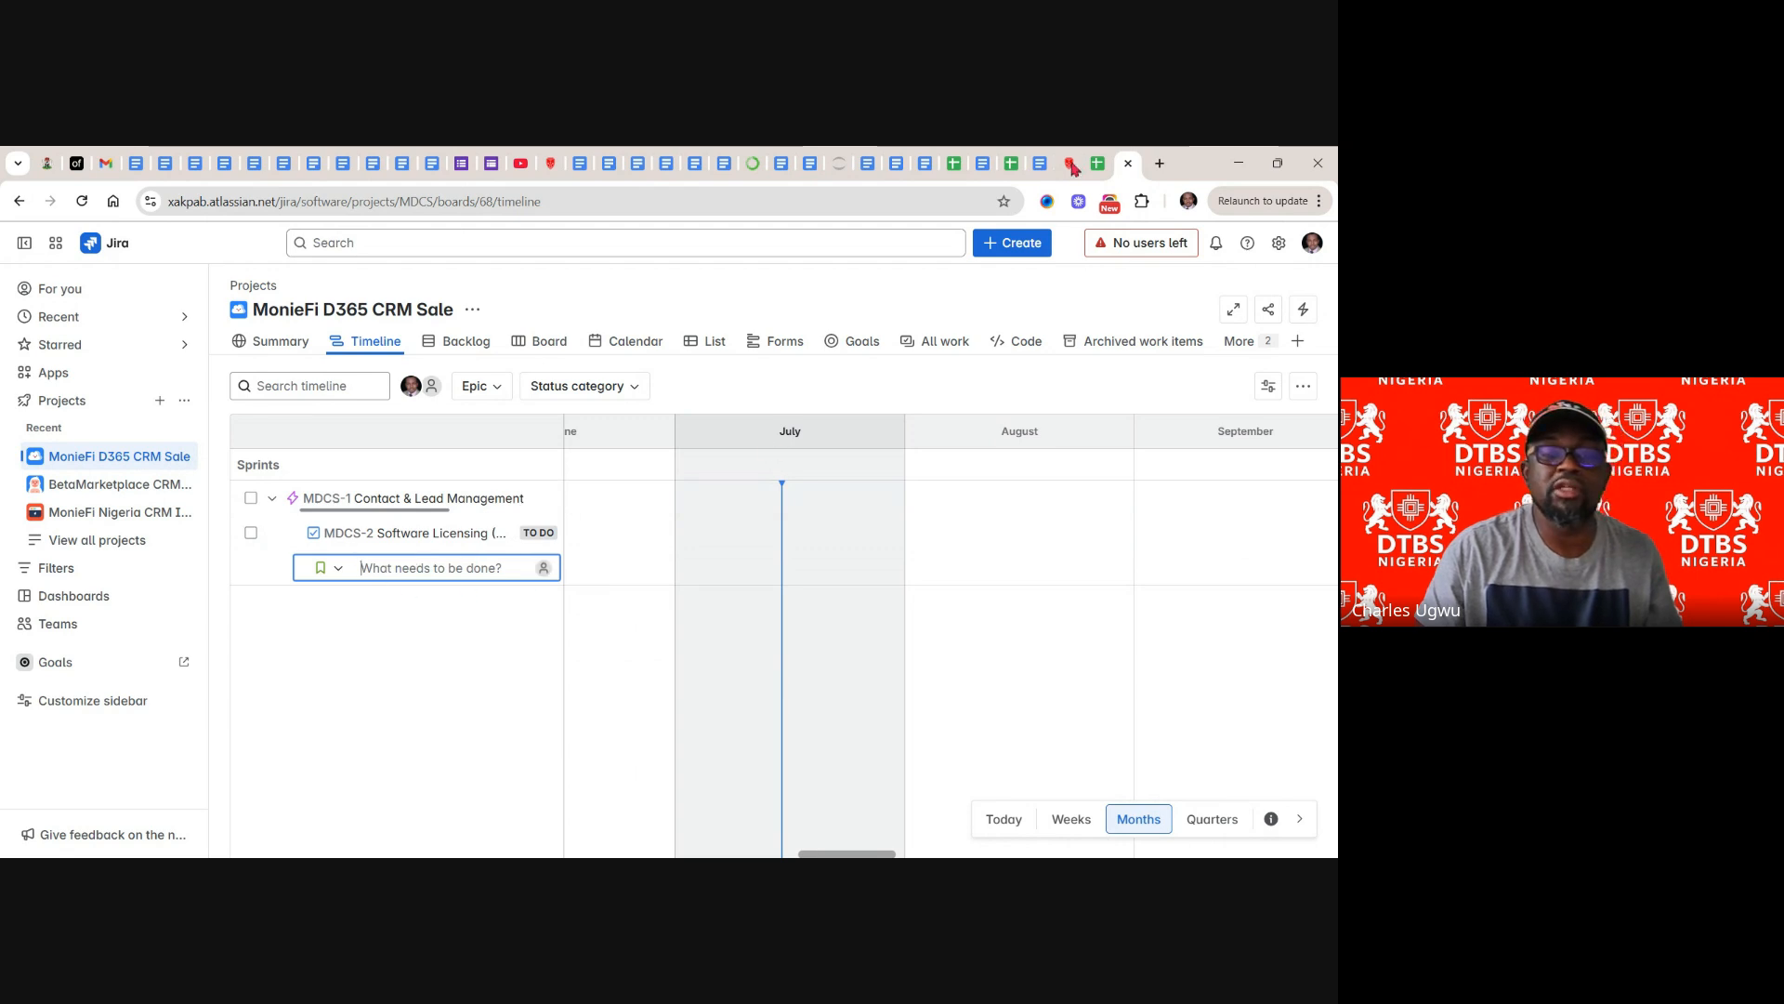
# - Copy "I want to be able to create a new lead" from the backlog spreadsheet and create a Jira child story with it under Contact & Lead Management
pyautogui.click(1097, 165)
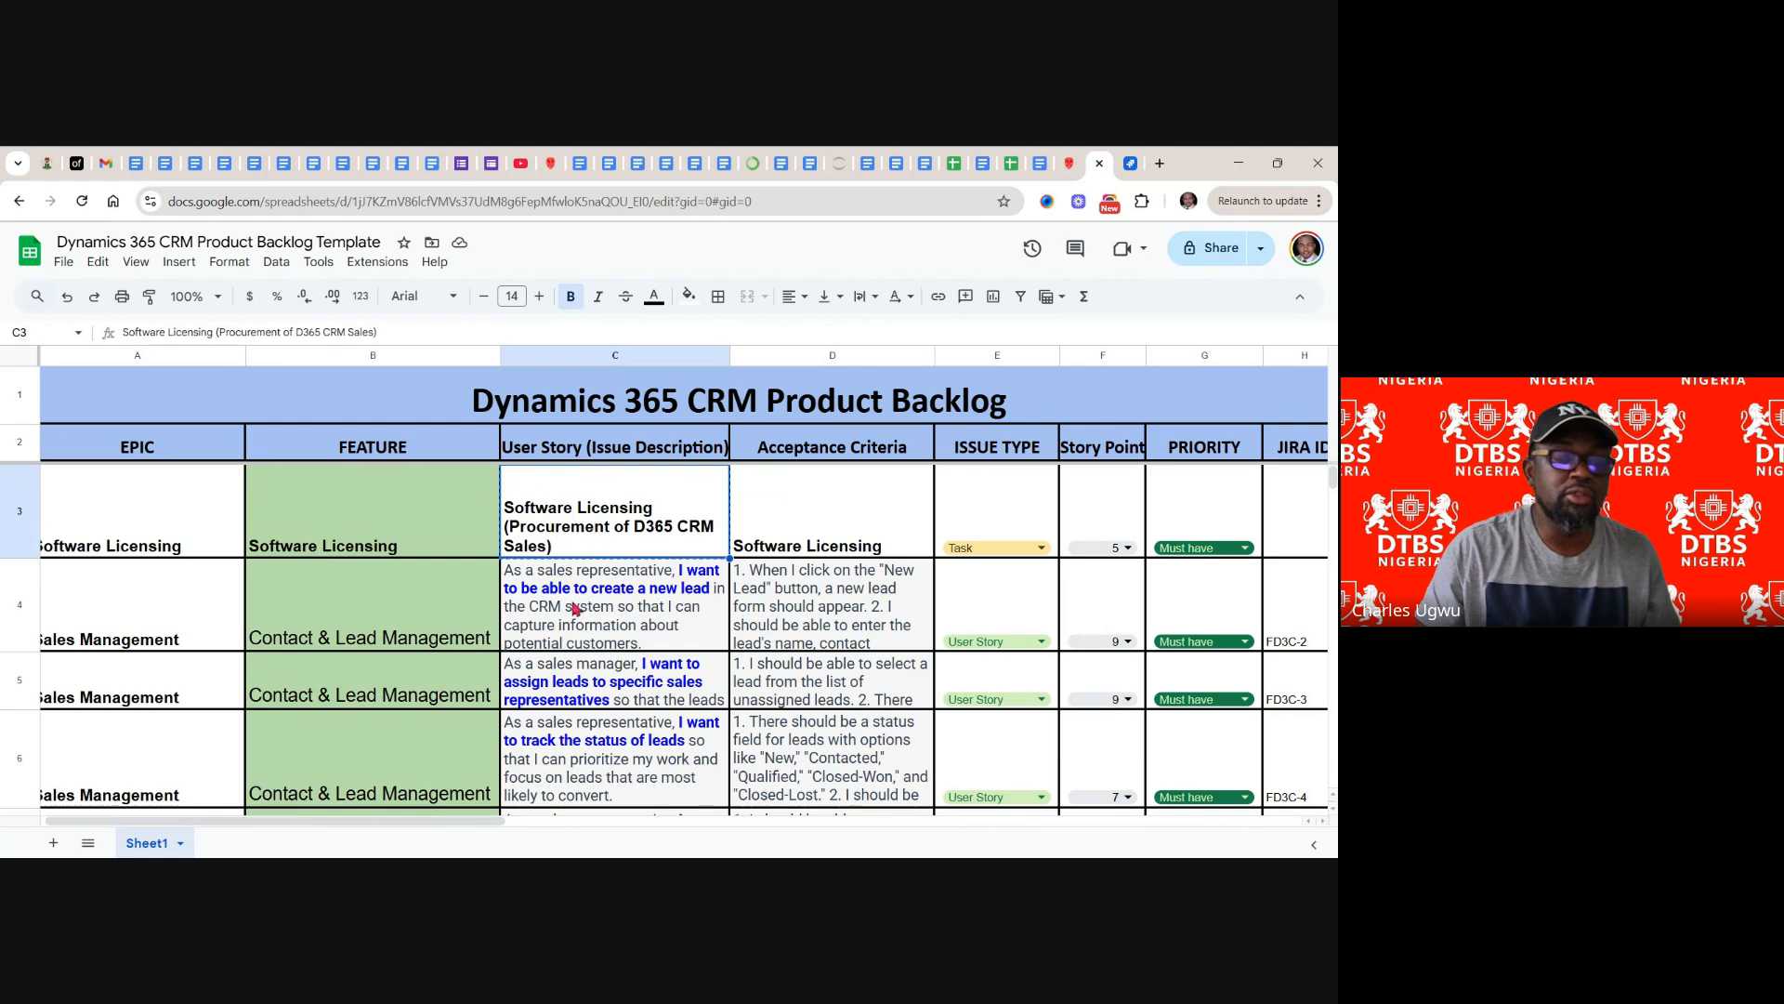
pyautogui.click(621, 616)
pyautogui.doubleClick(621, 615)
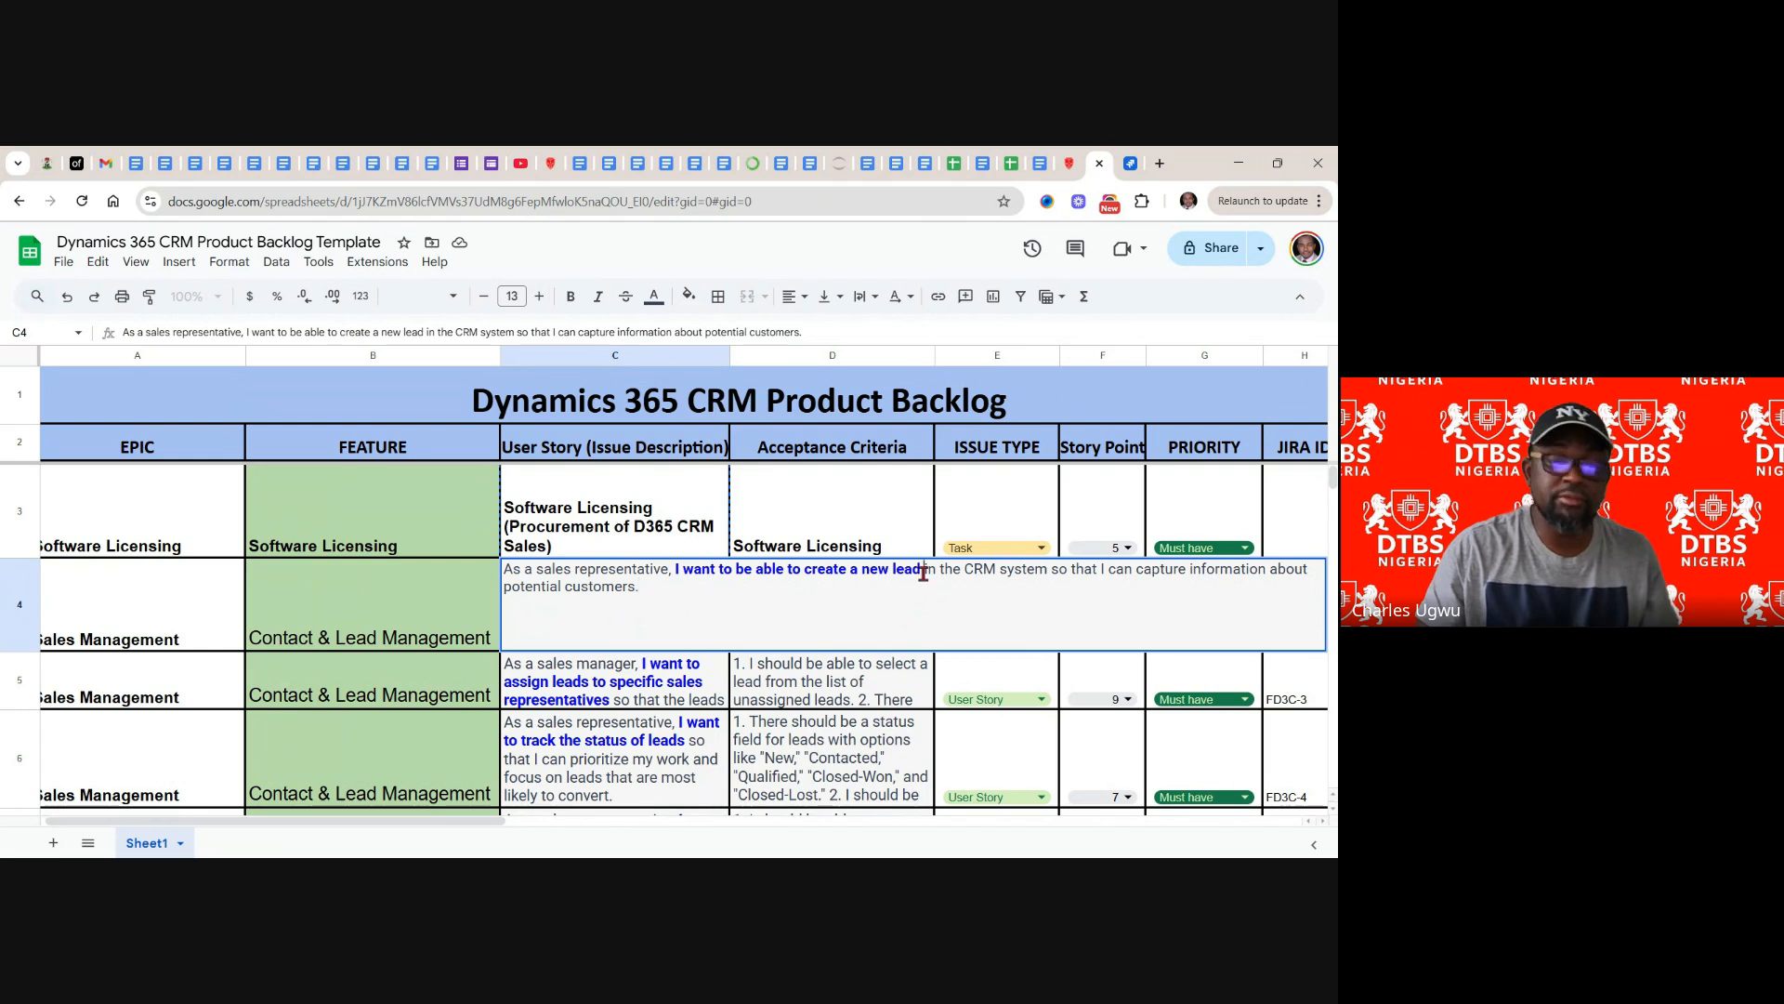
pyautogui.moveTo(923, 573); pyautogui.dragTo(674, 570)
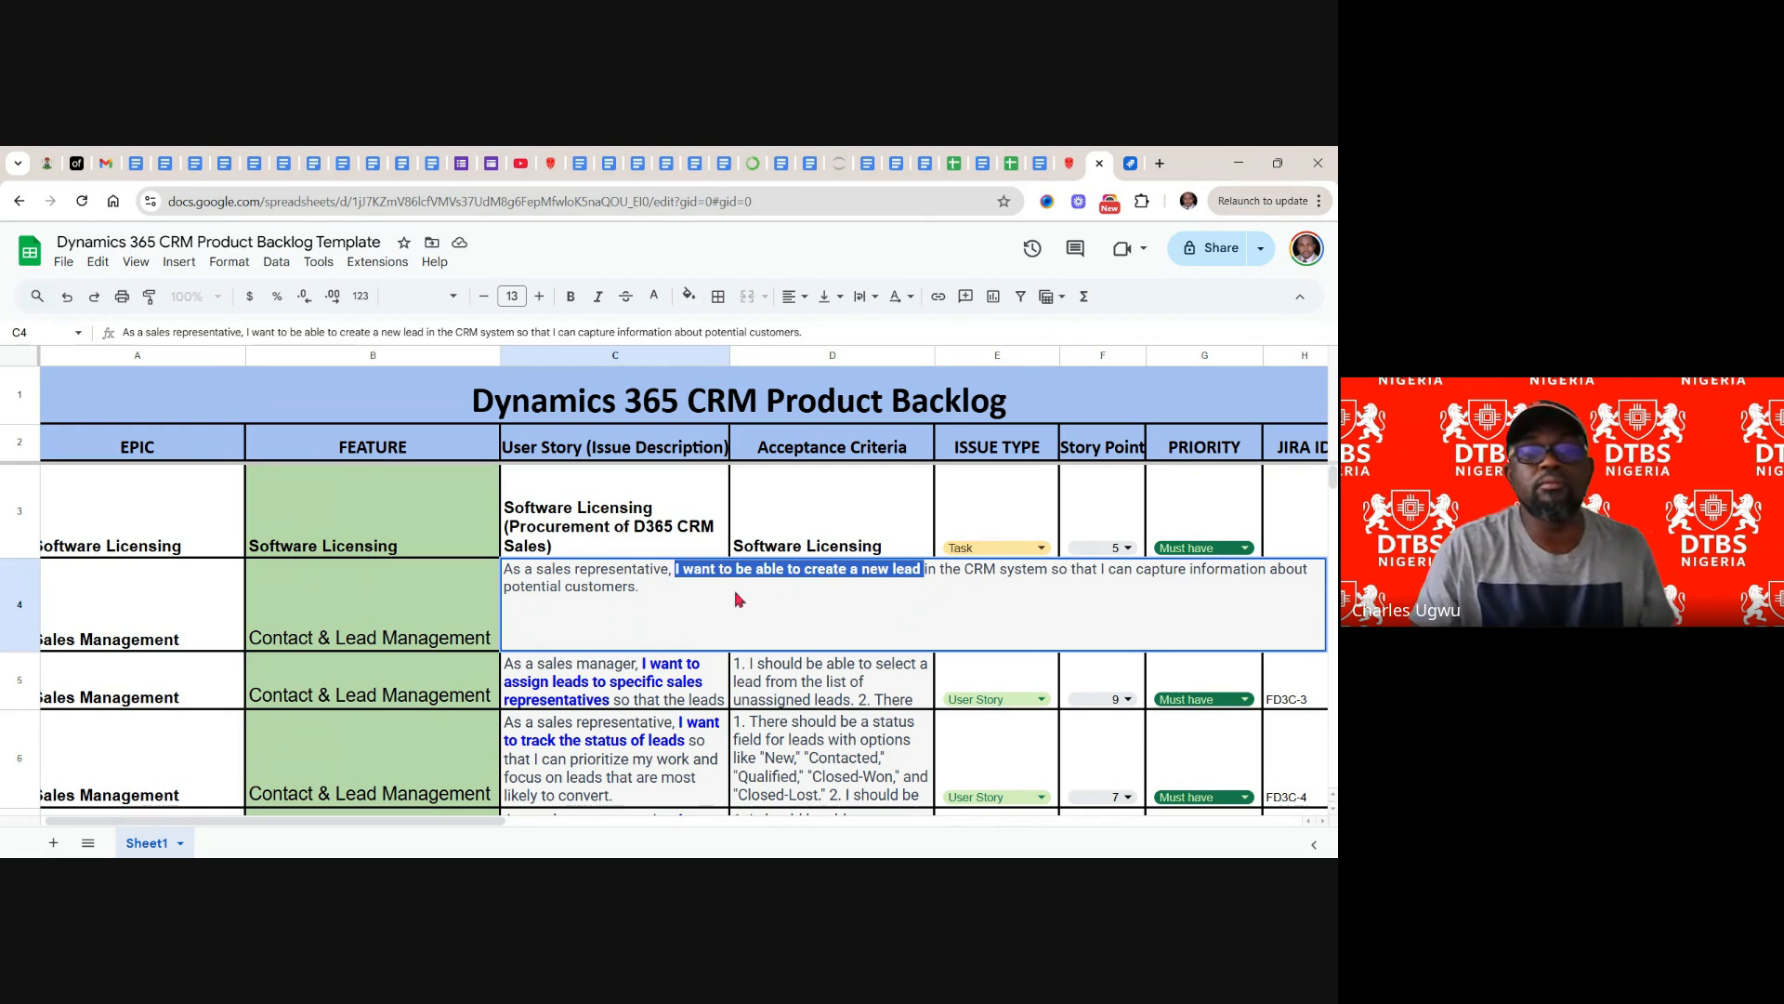
pyautogui.click(1130, 162)
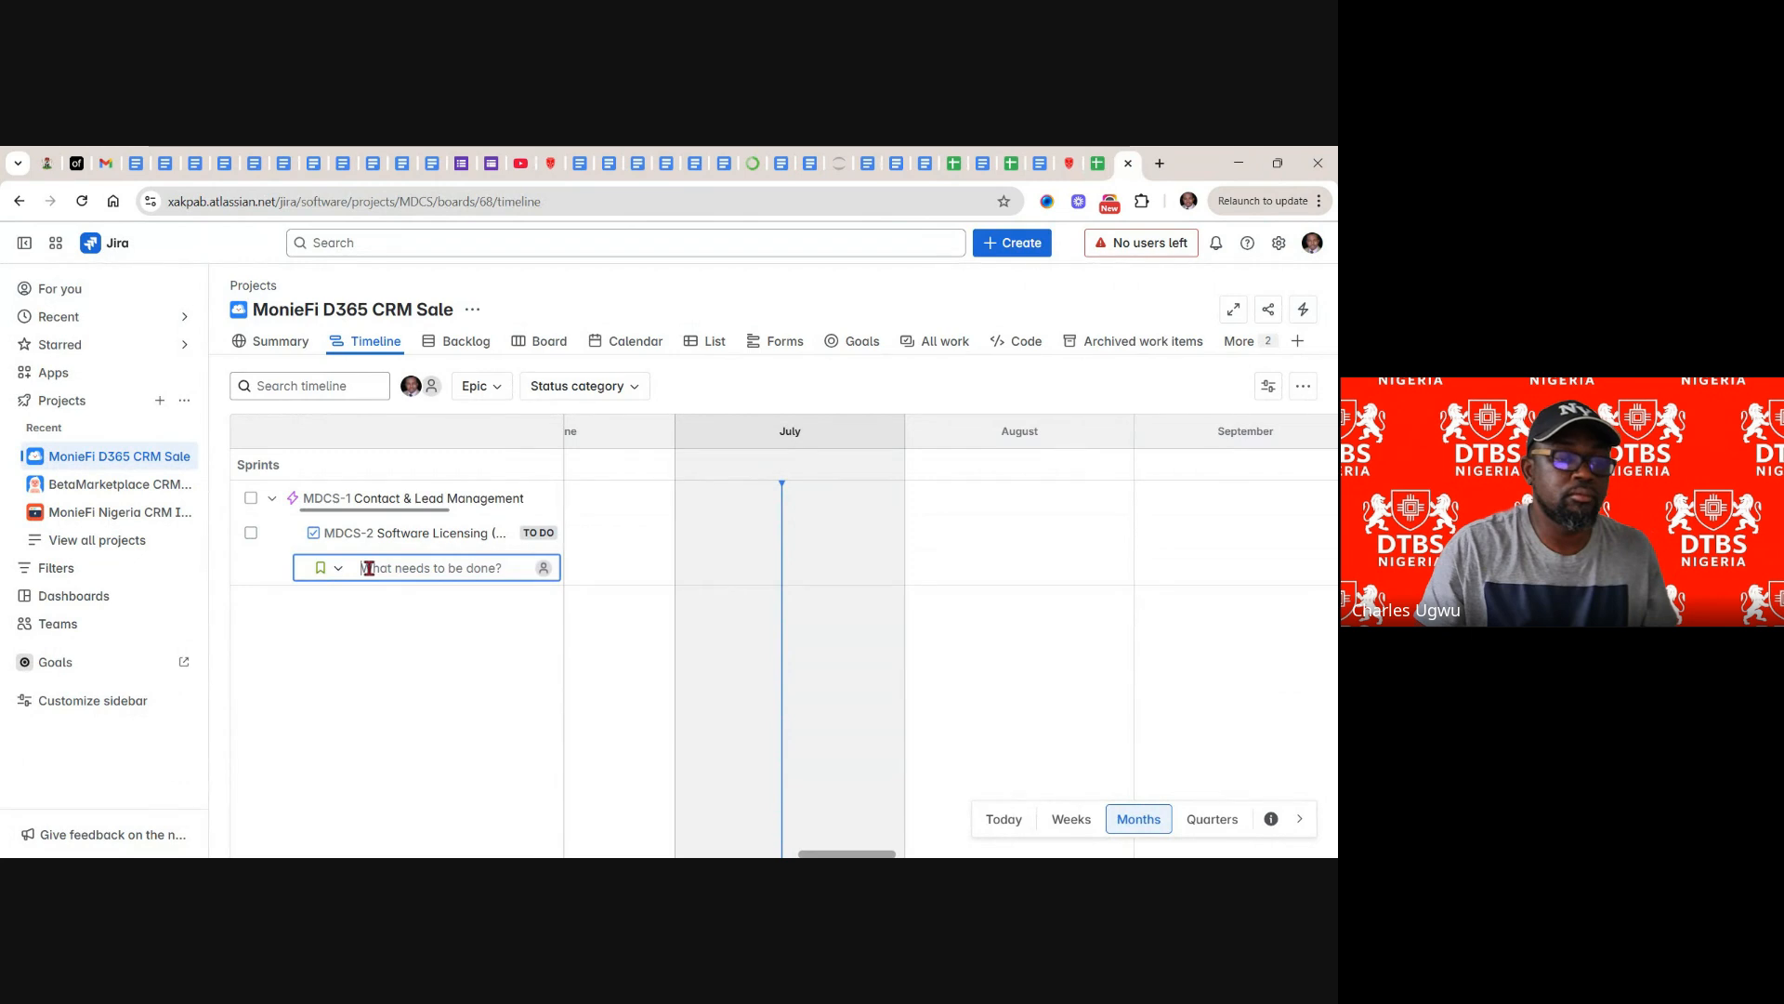
pyautogui.hotkey('ctrl', 'v')
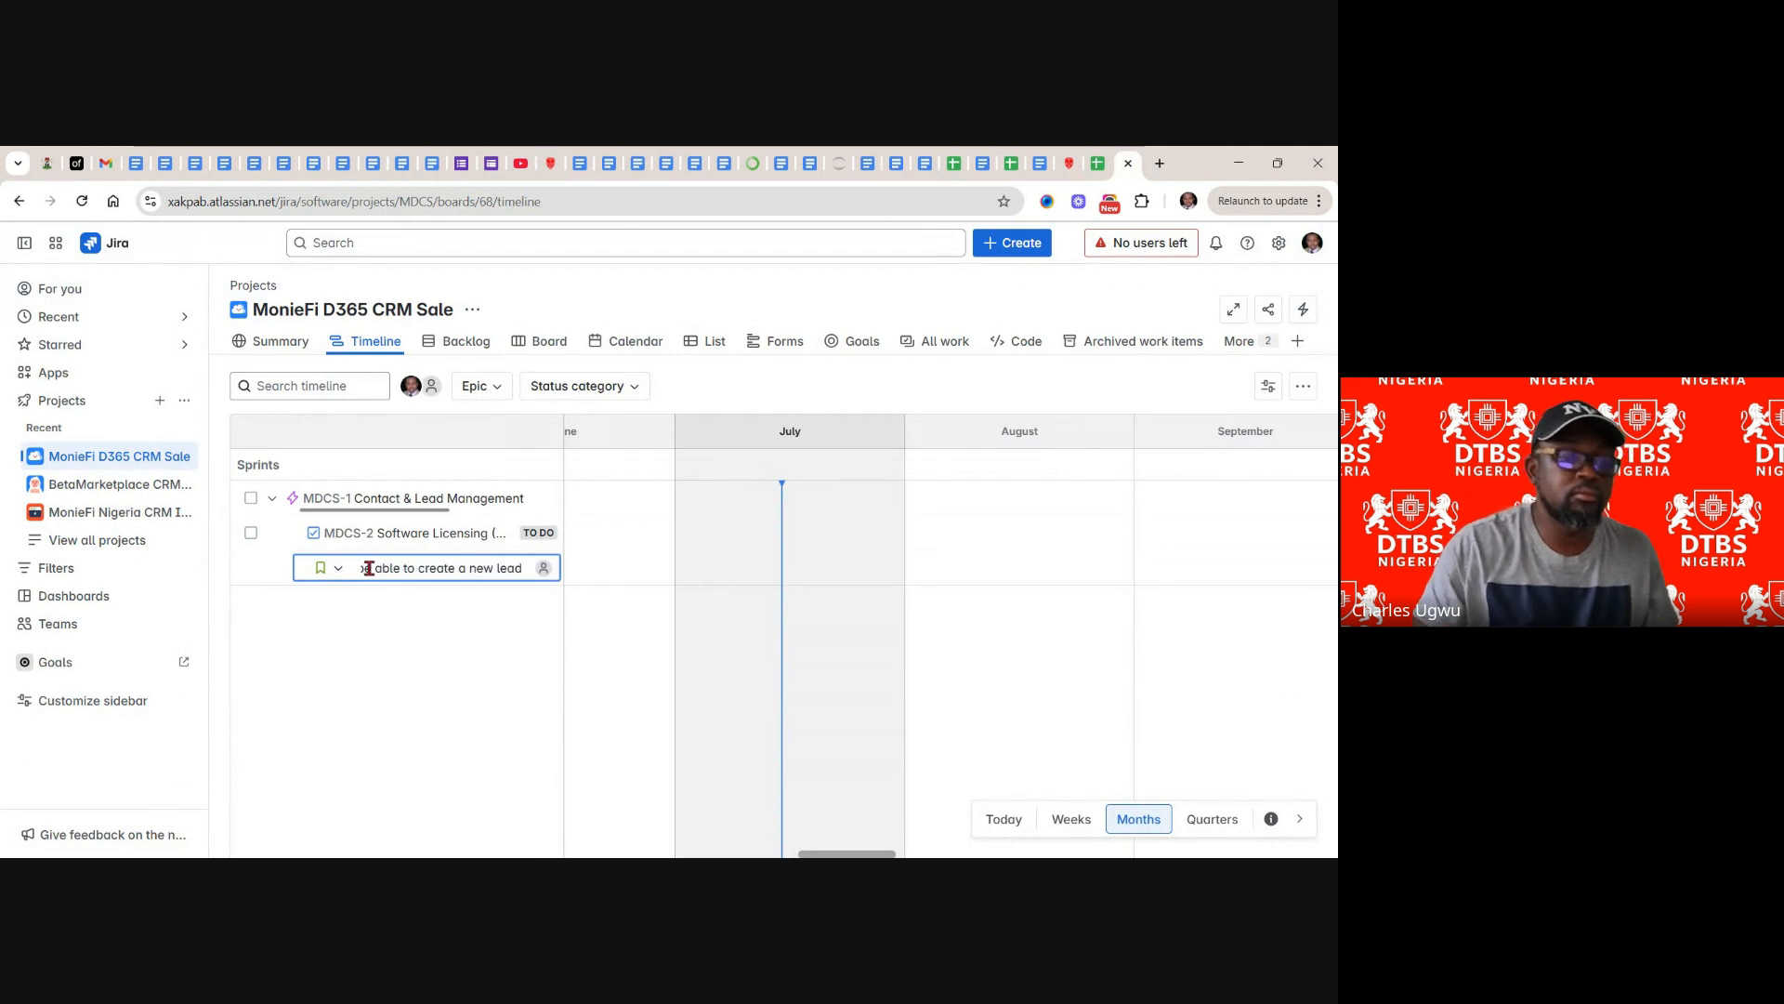
pyautogui.press('Return')
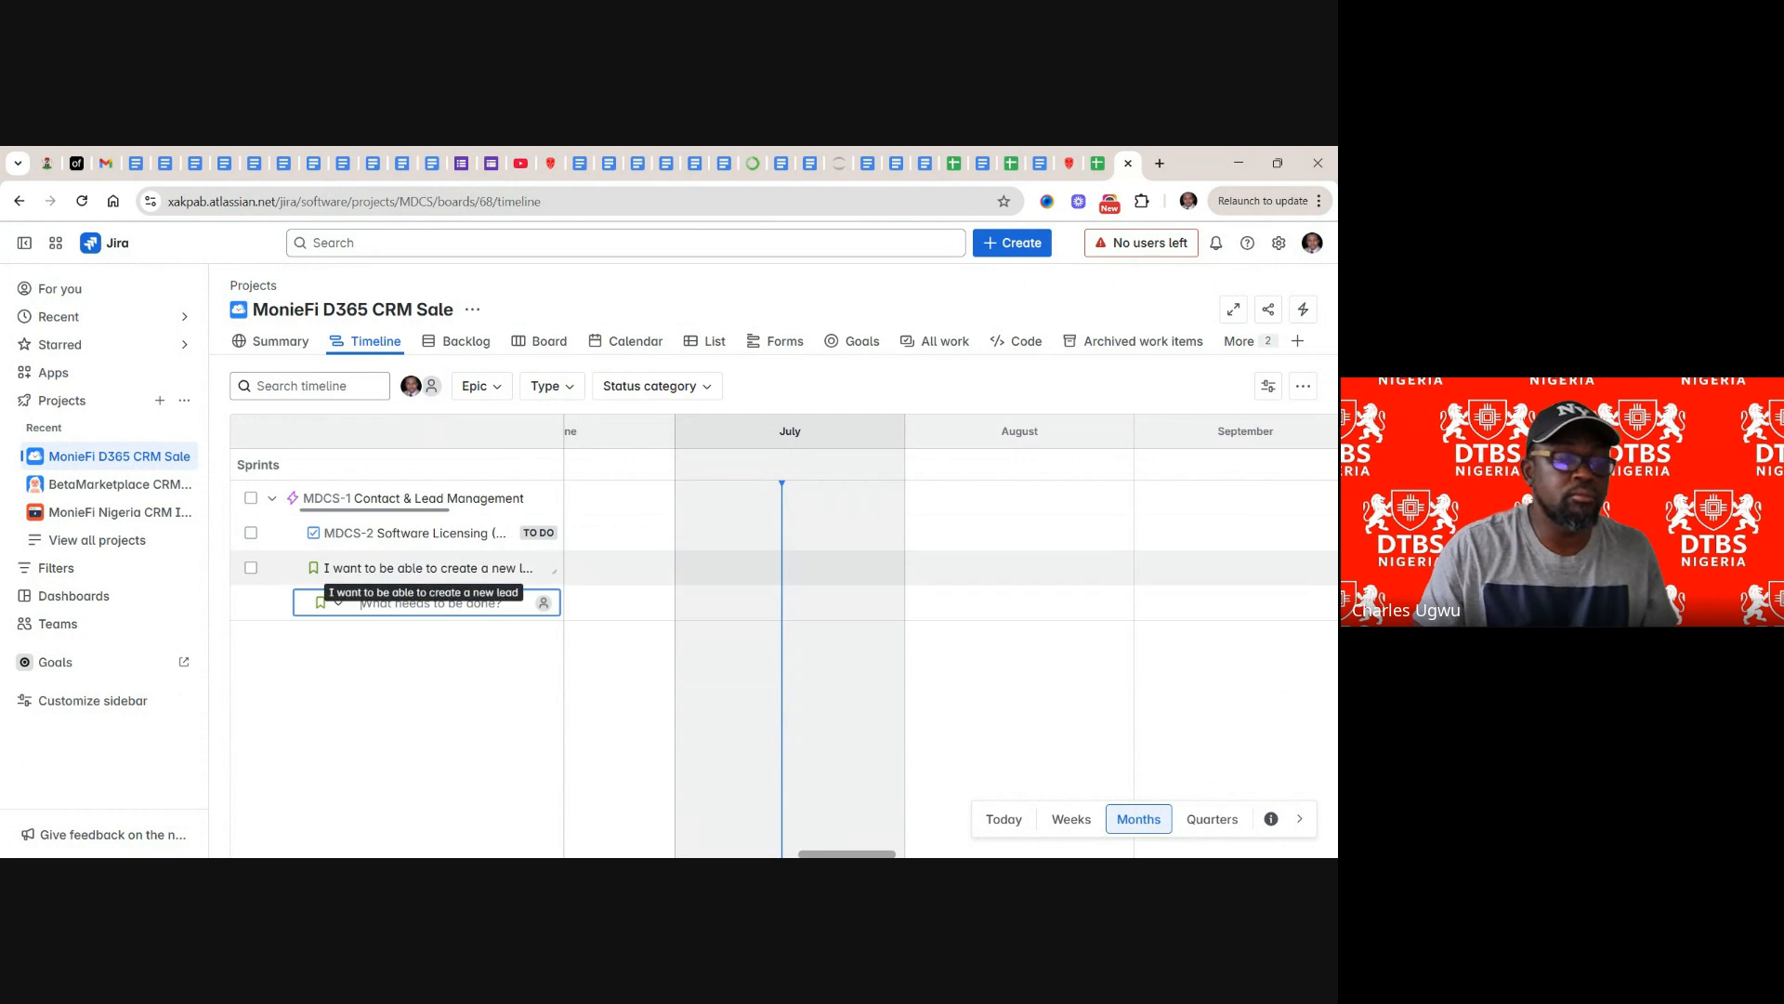
# - Create the next child story in Jira from the spreadsheet text "I want to assign leads to specific sales representatives"
pyautogui.click(1097, 171)
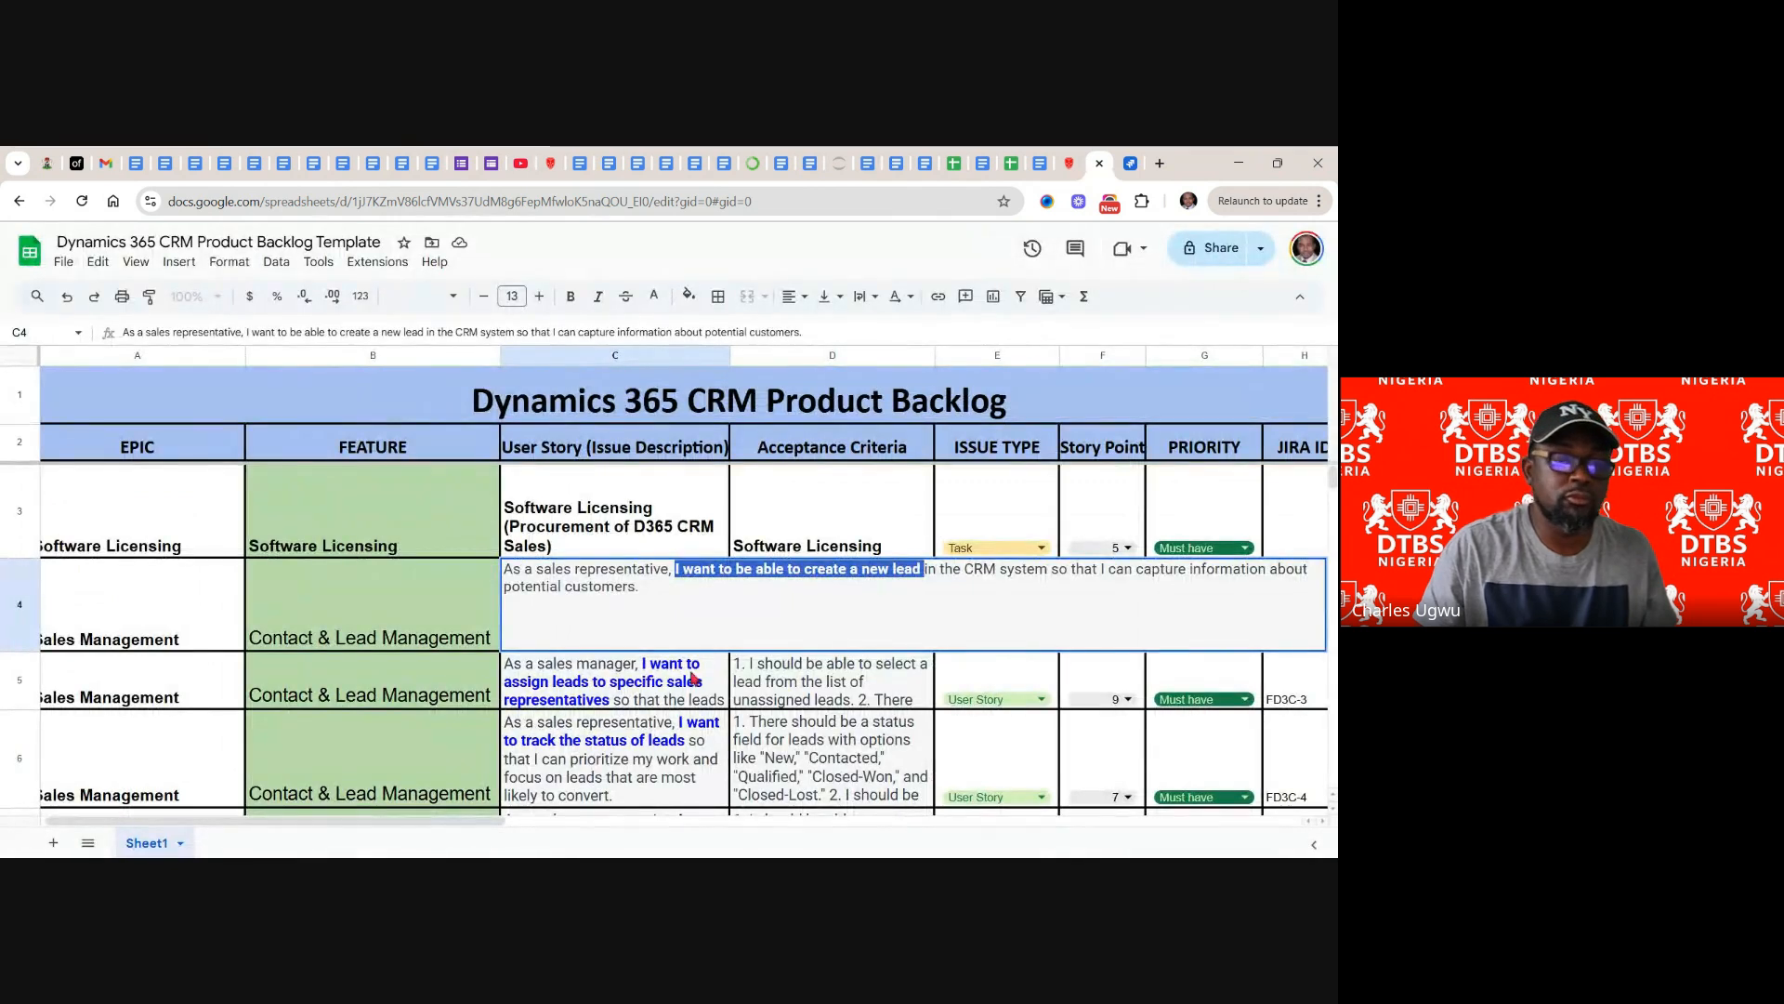
pyautogui.click(653, 676)
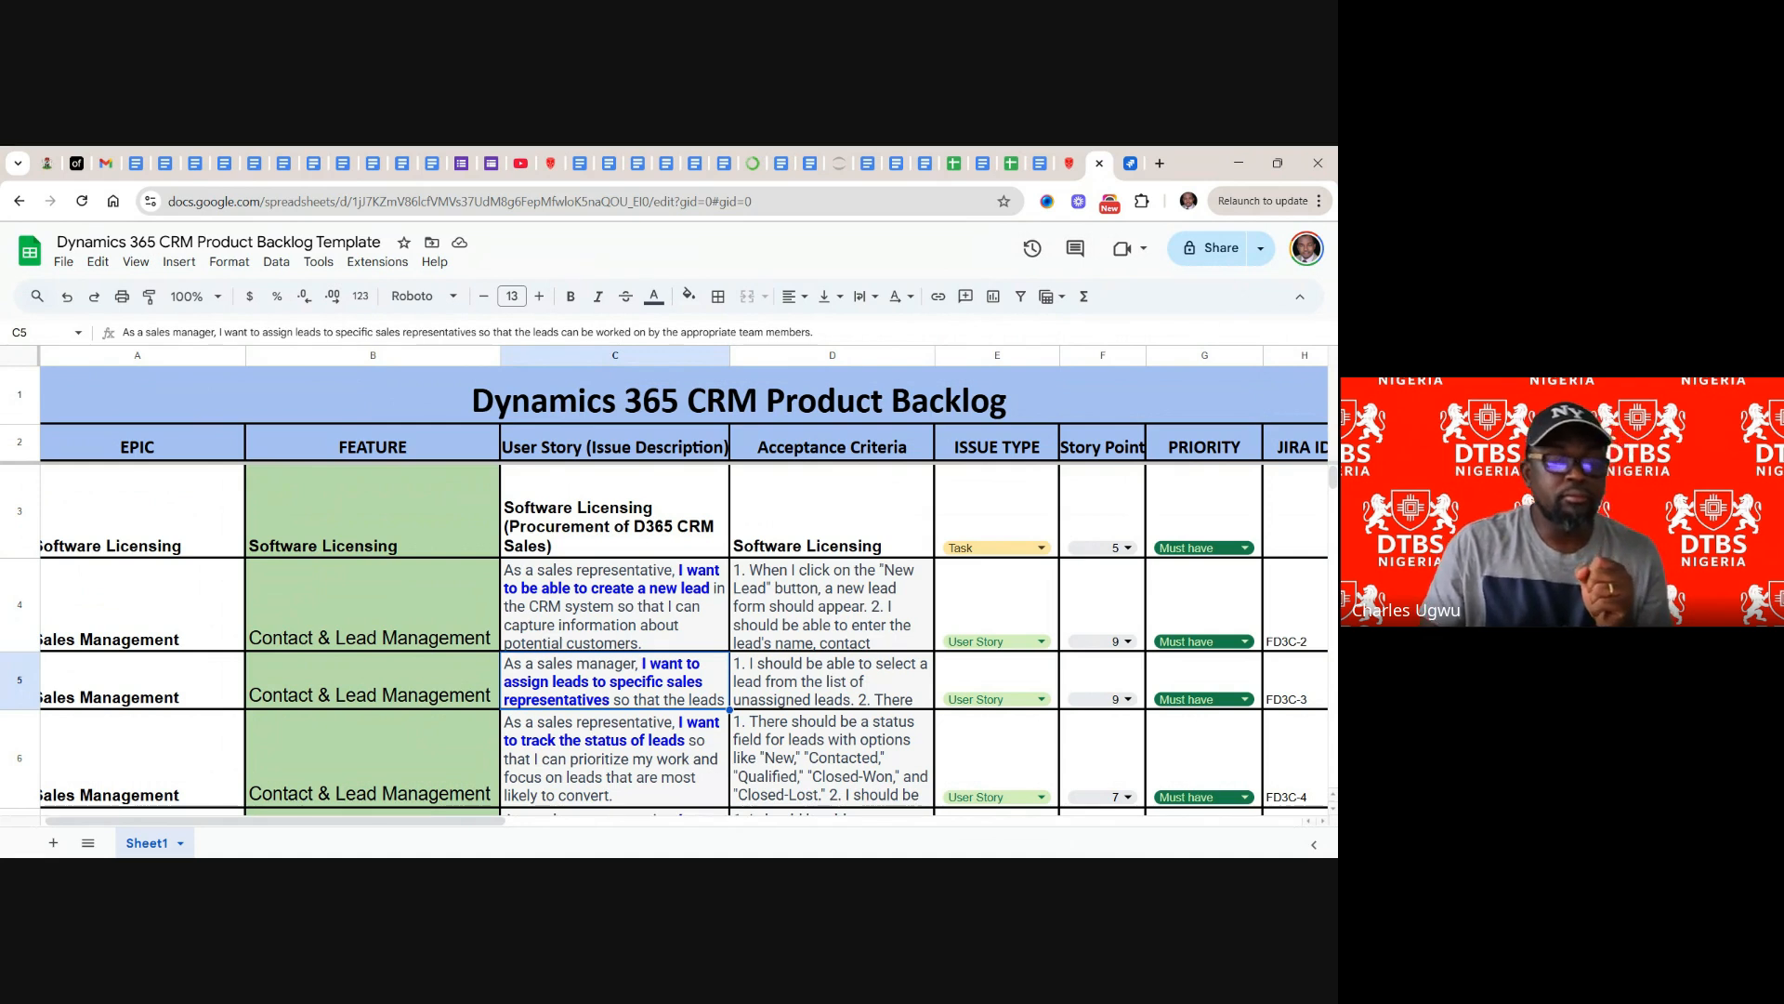
pyautogui.doubleClick(619, 683)
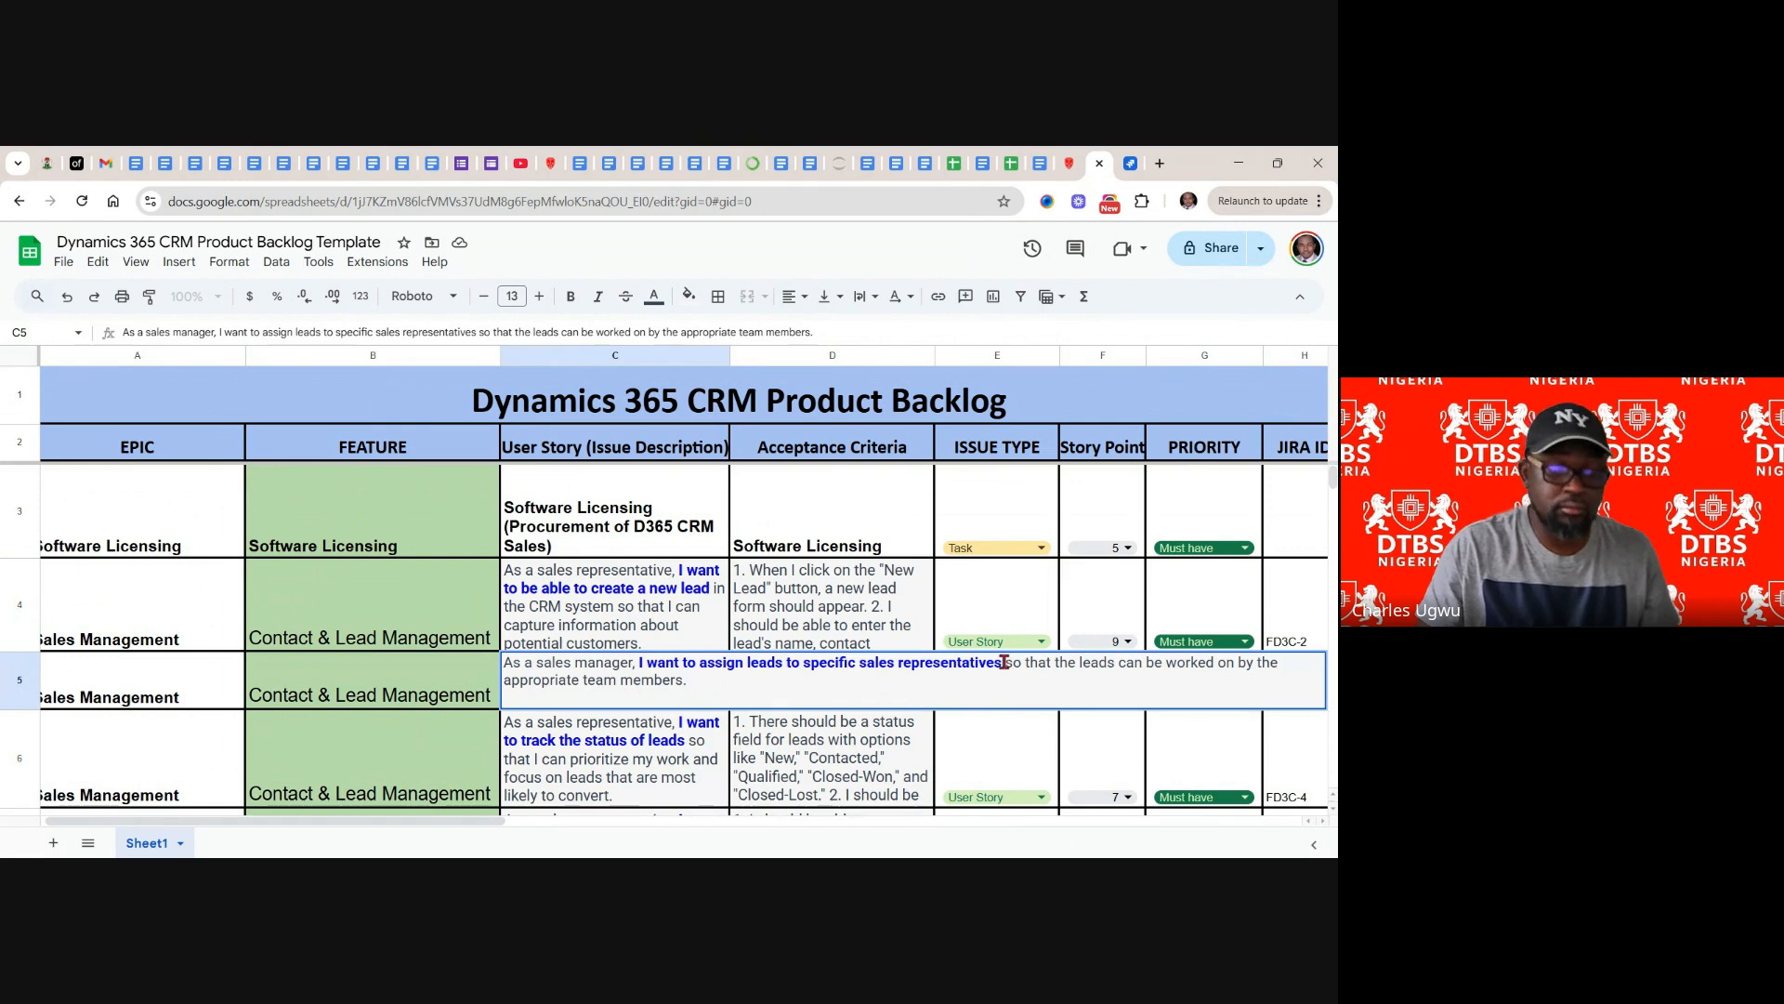
pyautogui.moveTo(1005, 662); pyautogui.dragTo(643, 666)
pyautogui.hotkey('ctrl', 'c')
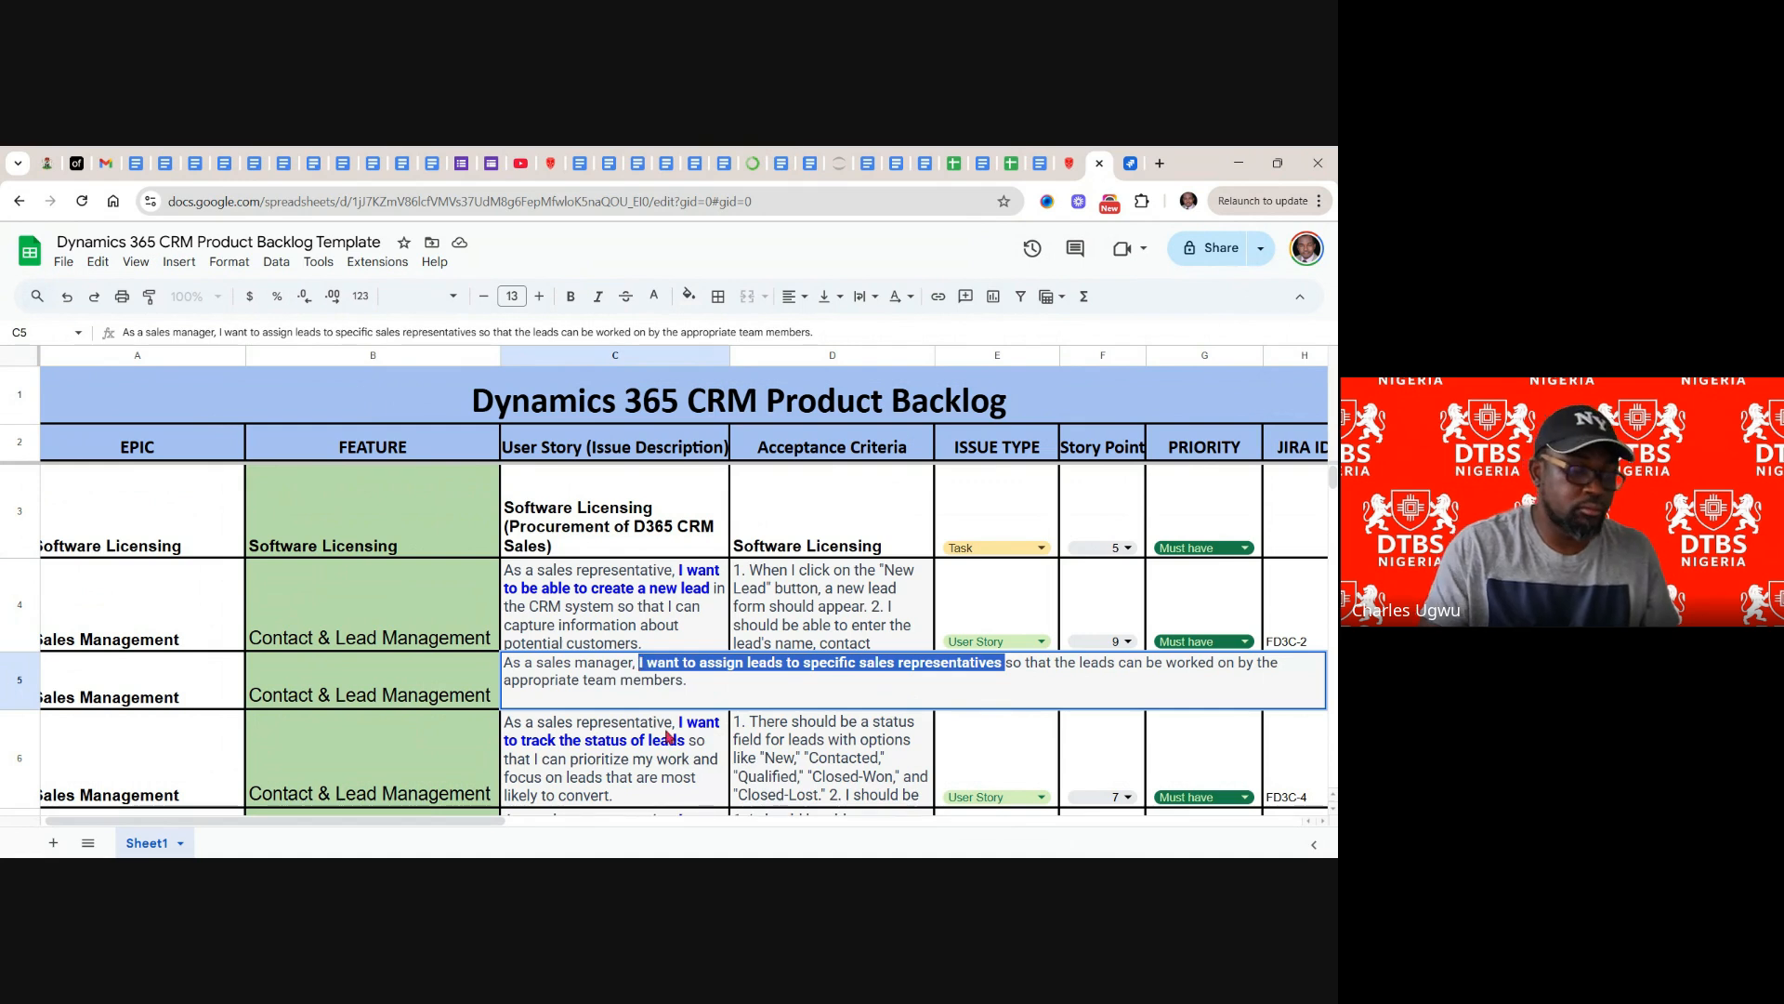
pyautogui.click(1131, 166)
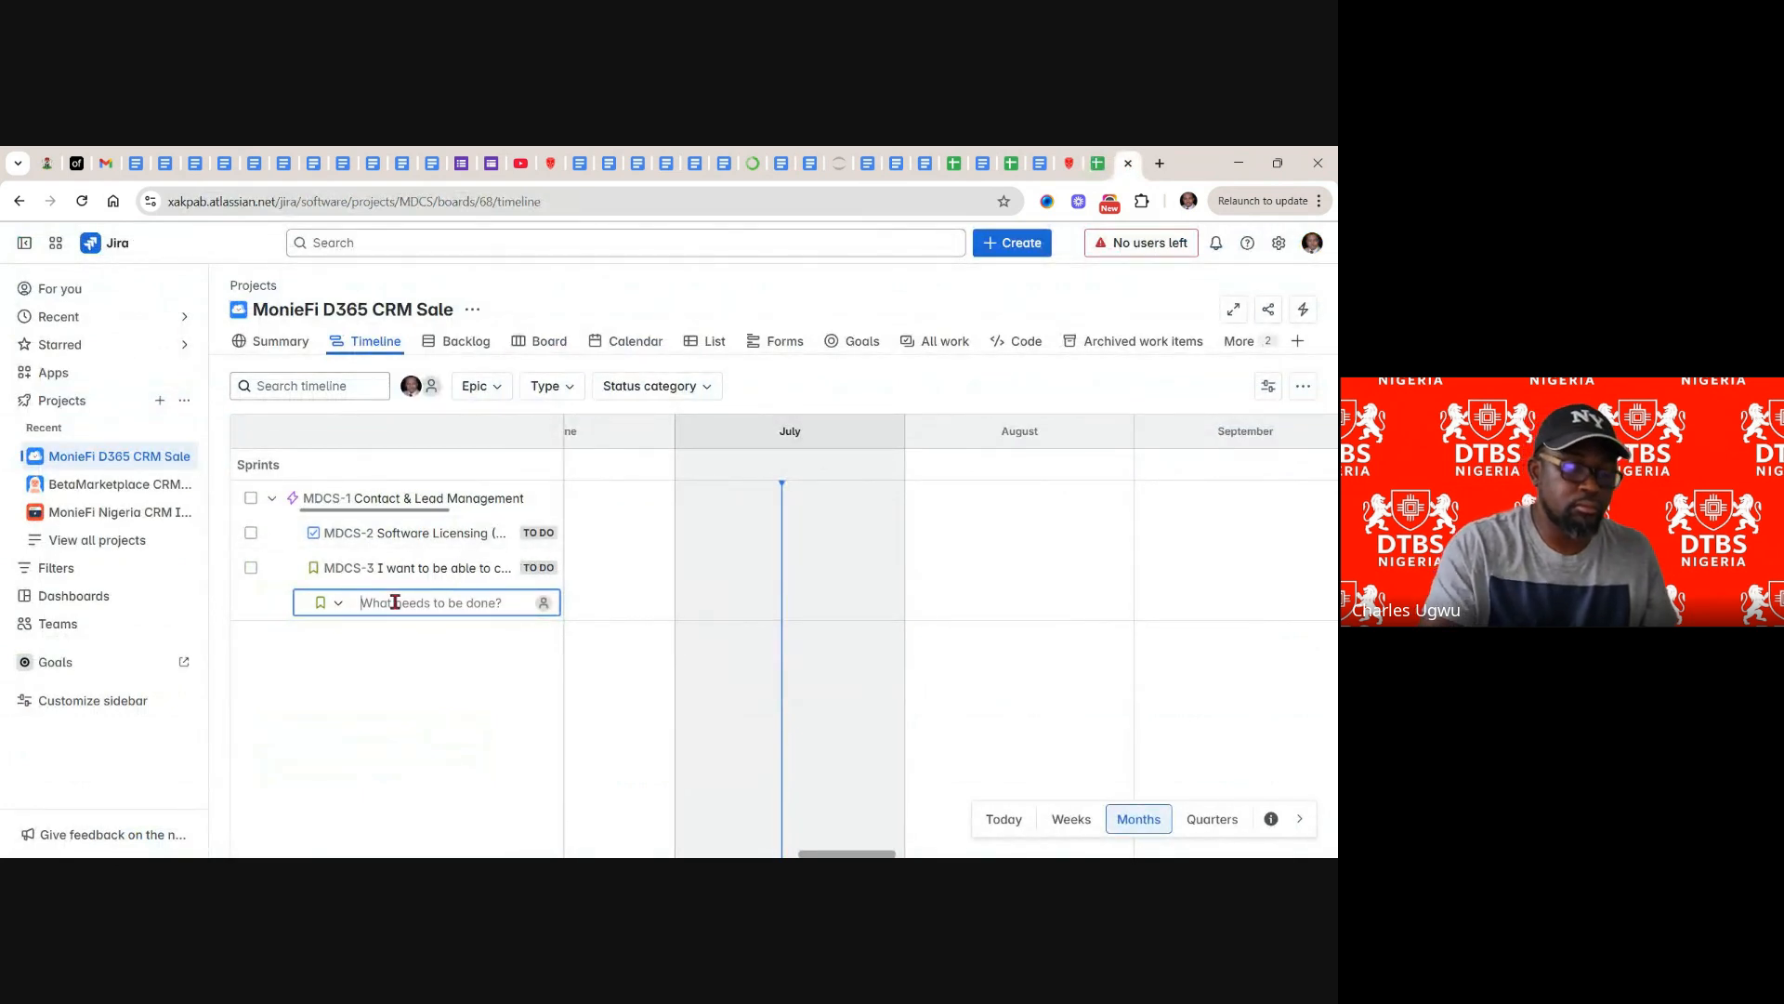
pyautogui.hotkey('ctrl', 'v')
pyautogui.press('Return')
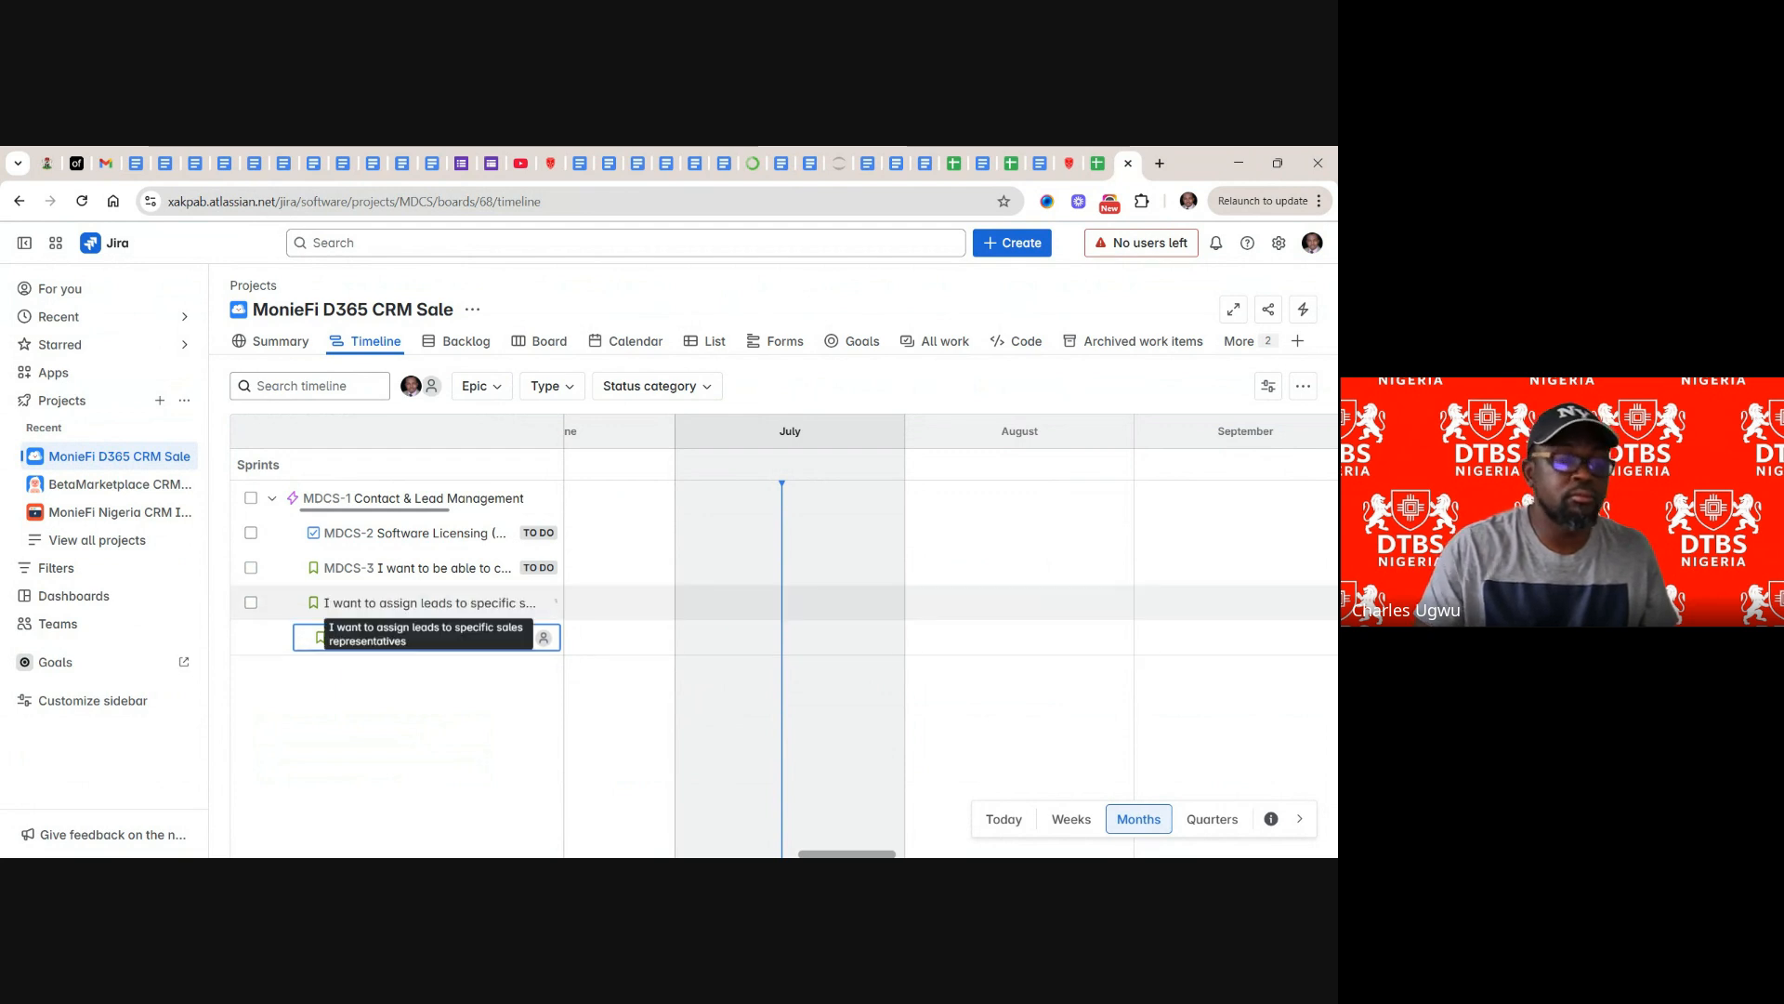
# - Copy "I want to track the status of leads" from the spreadsheet and add it as a child story of the Jira epic
pyautogui.click(1098, 165)
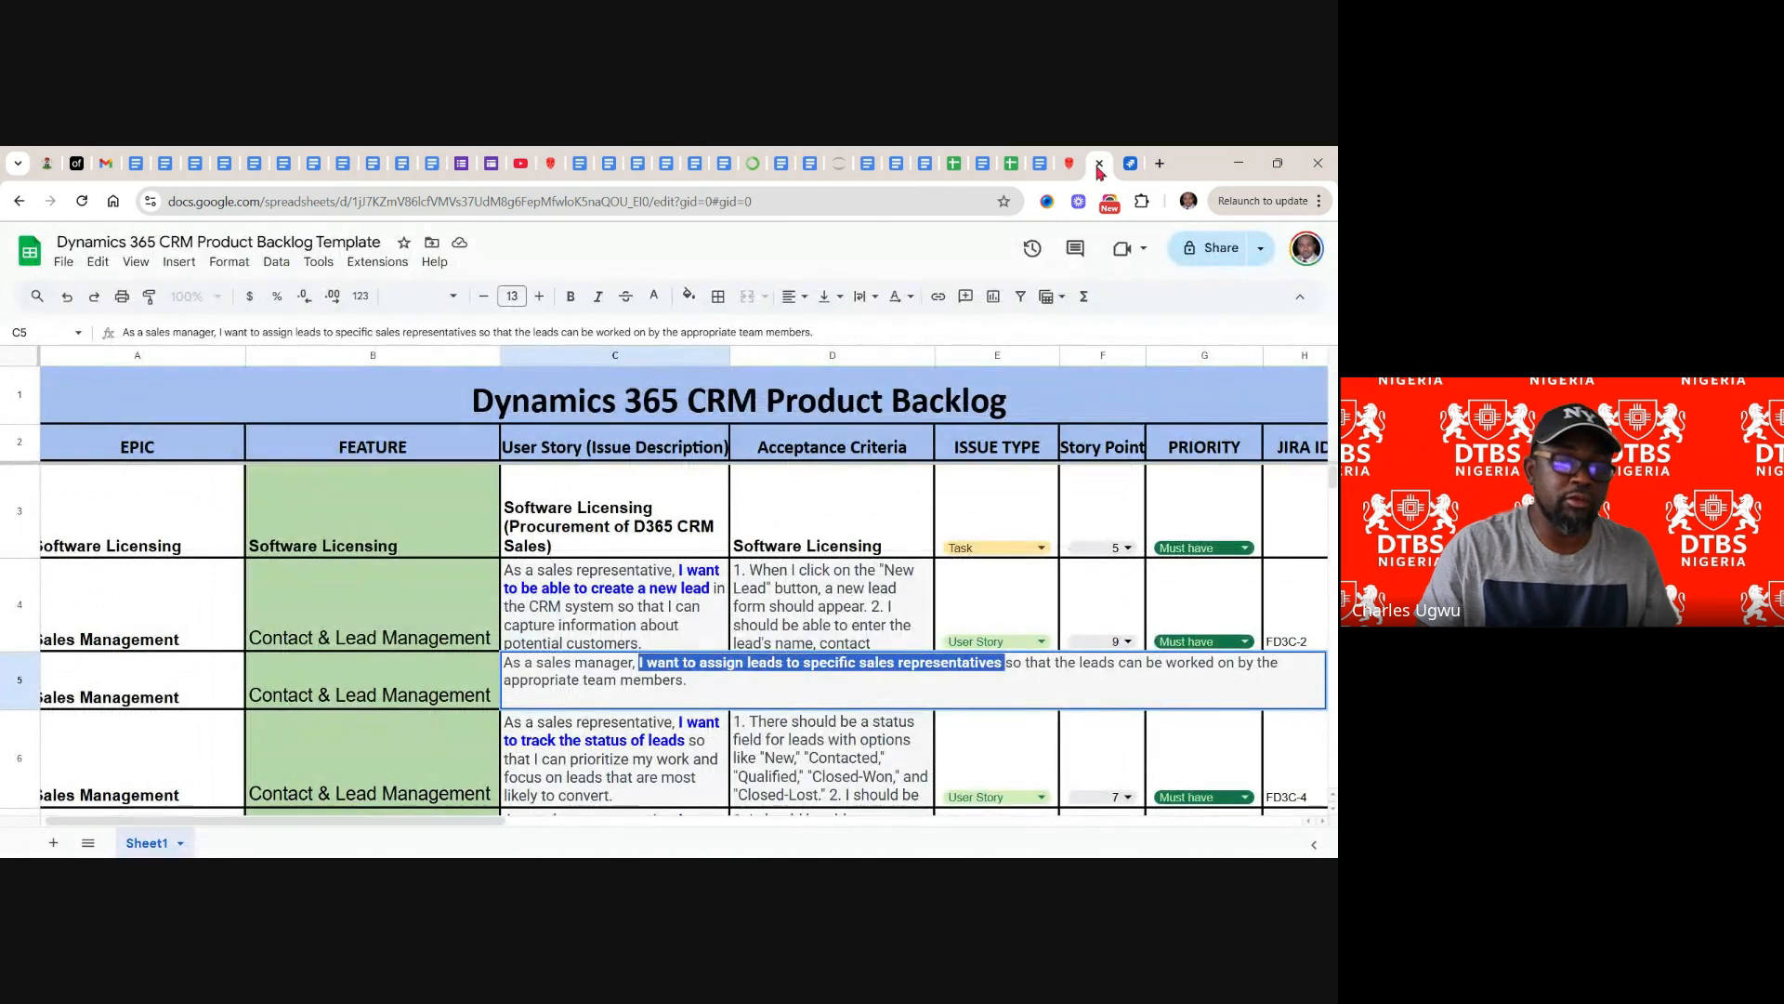
pyautogui.doubleClick(650, 740)
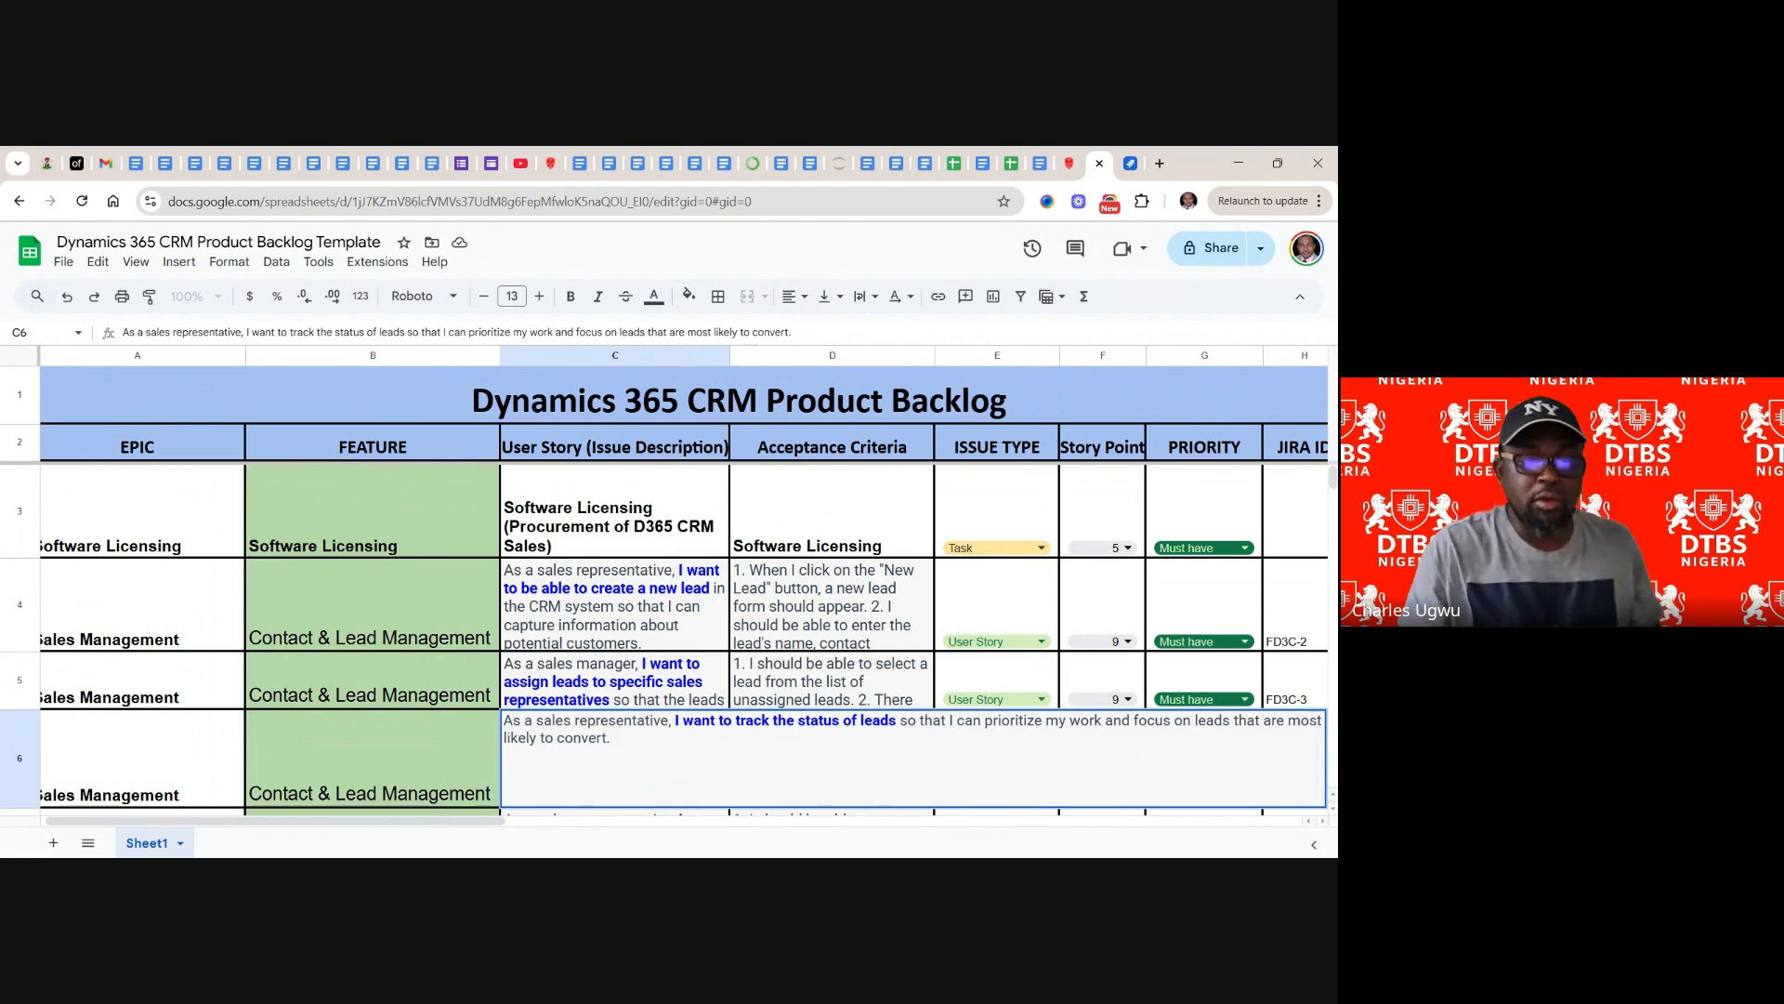
pyautogui.click(895, 725)
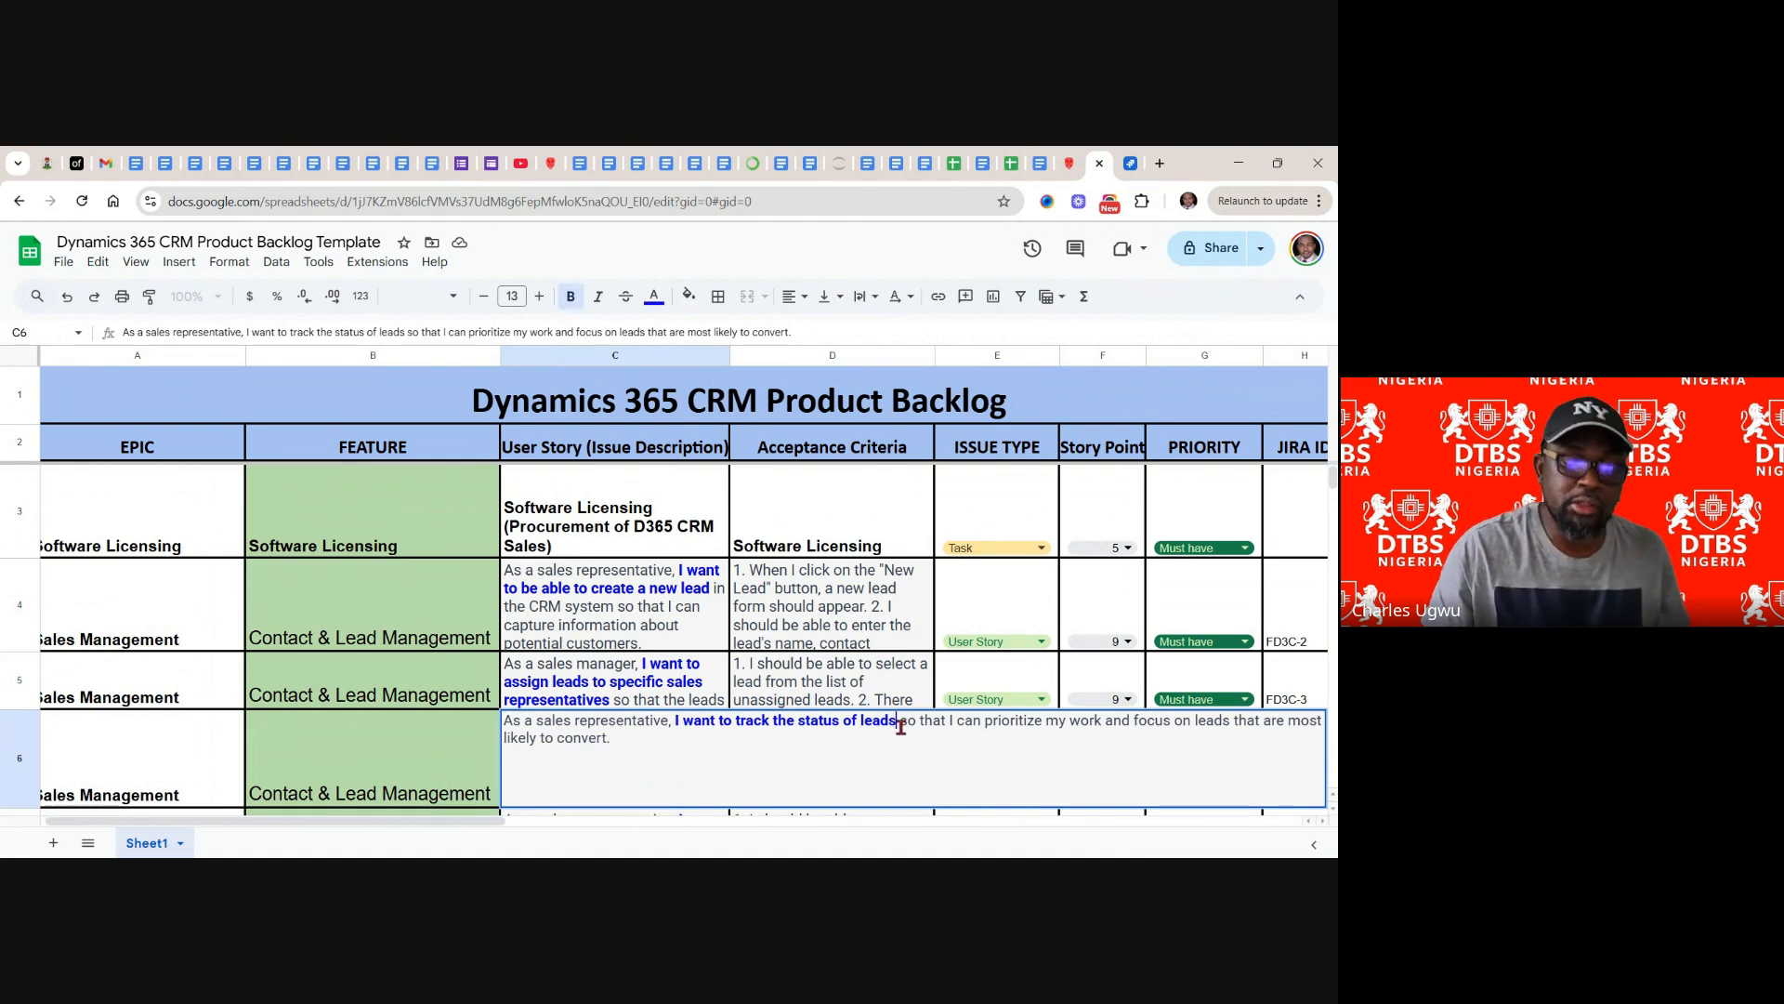
pyautogui.moveTo(898, 726); pyautogui.dragTo(670, 727)
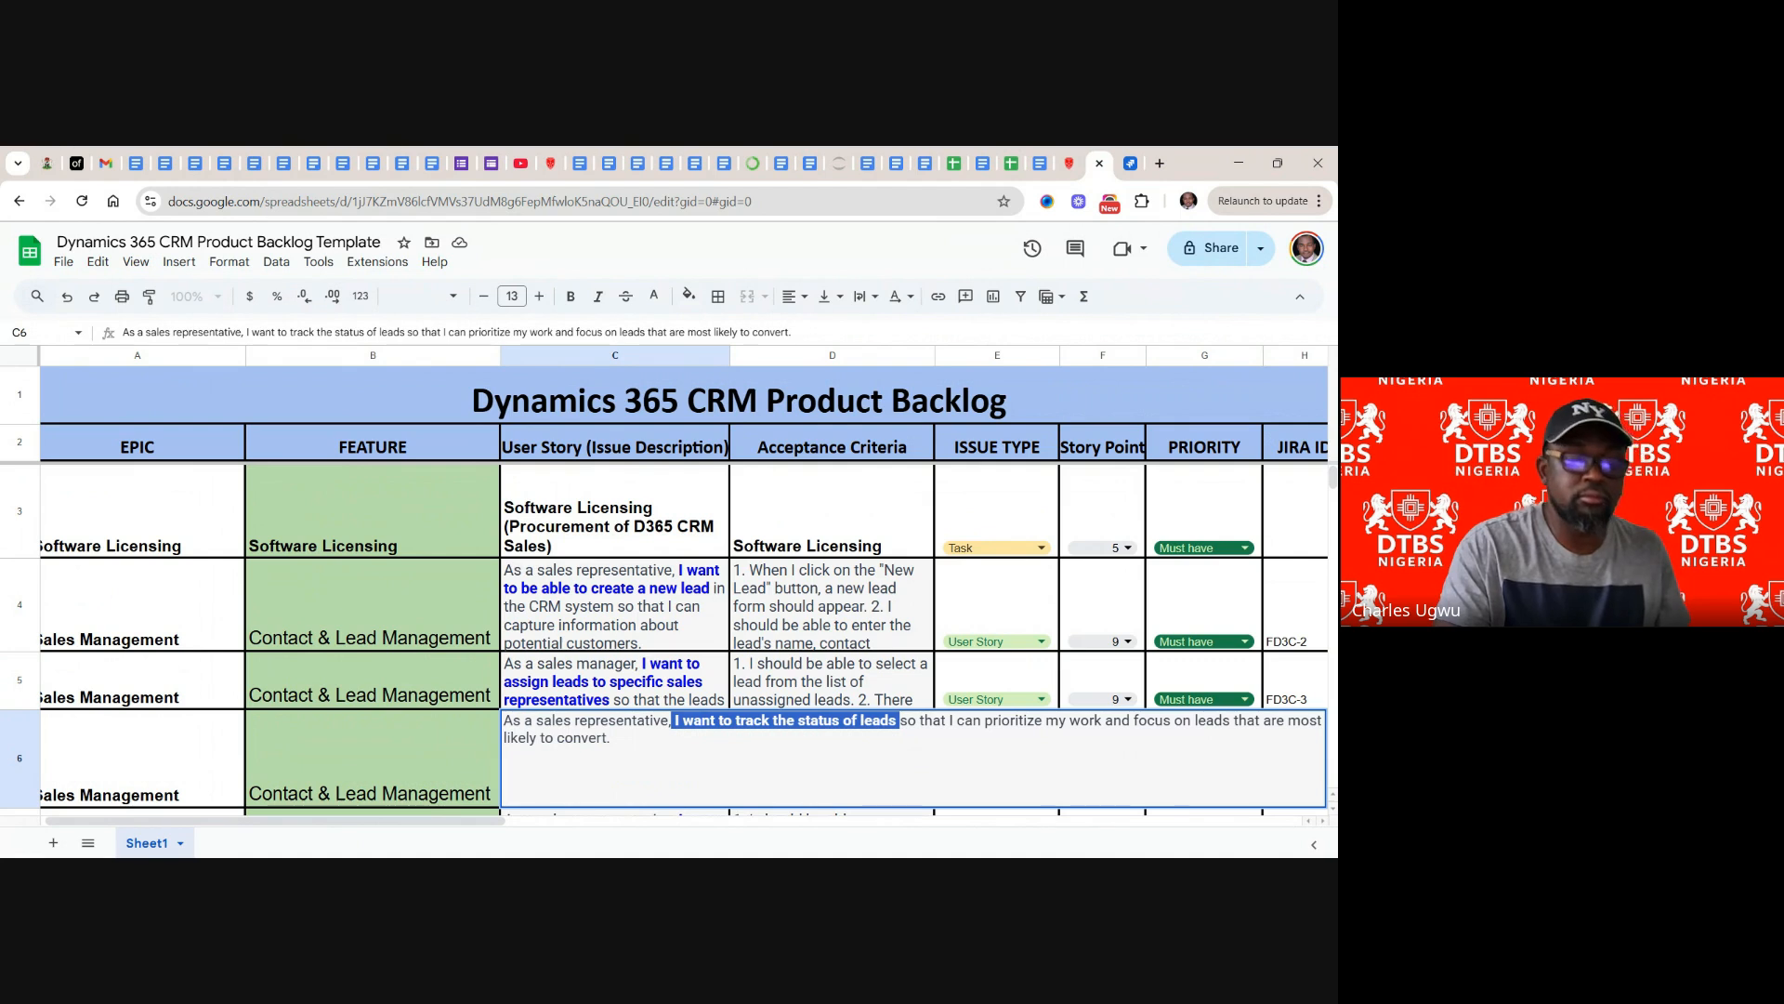
pyautogui.click(1131, 169)
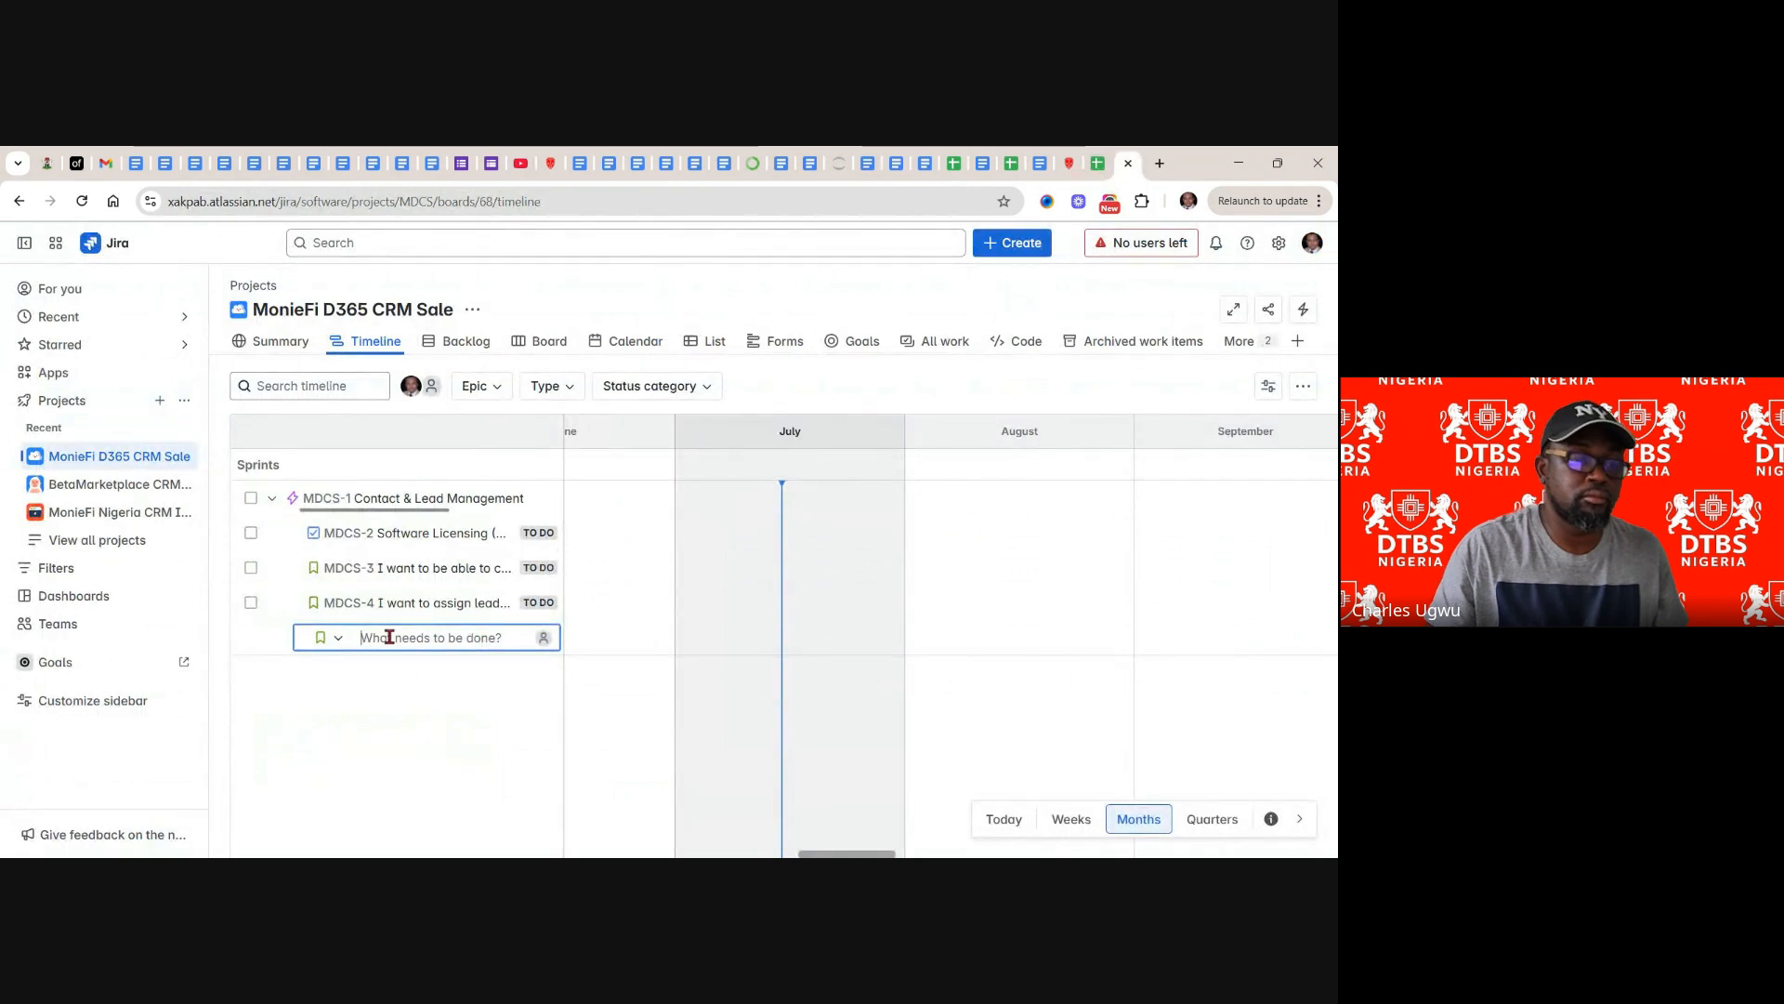
pyautogui.hotkey('ctrl', 'v')
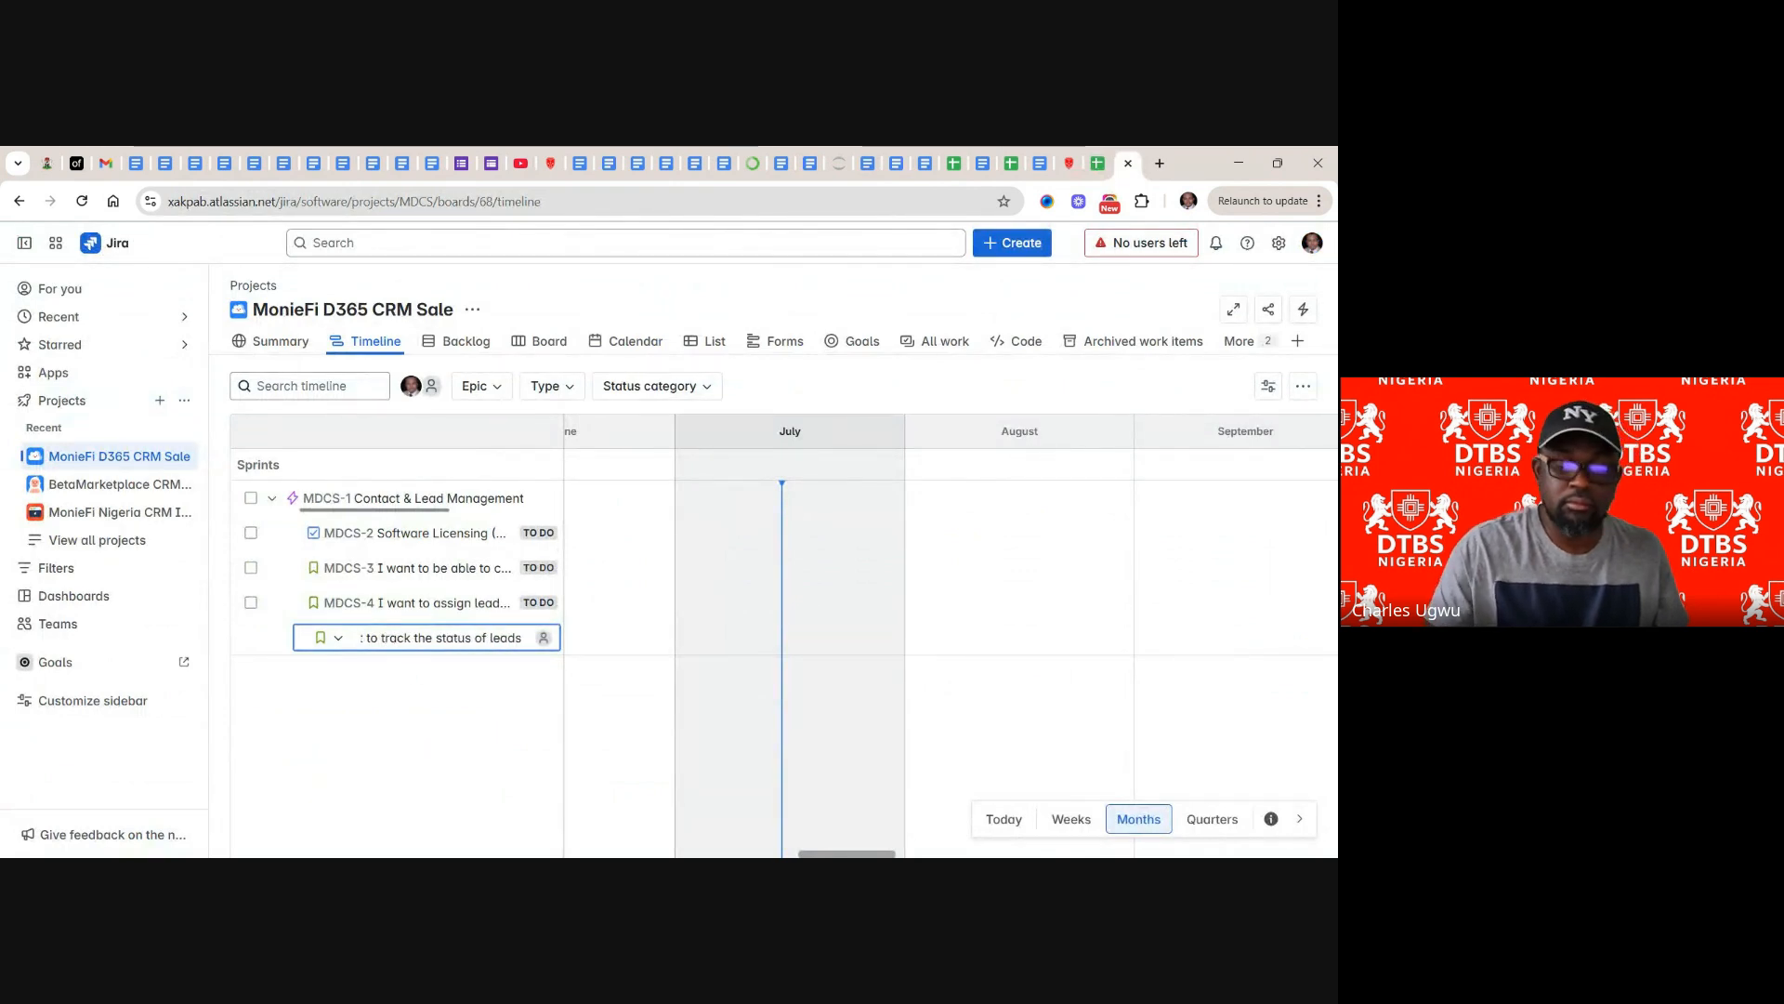
pyautogui.press('Return')
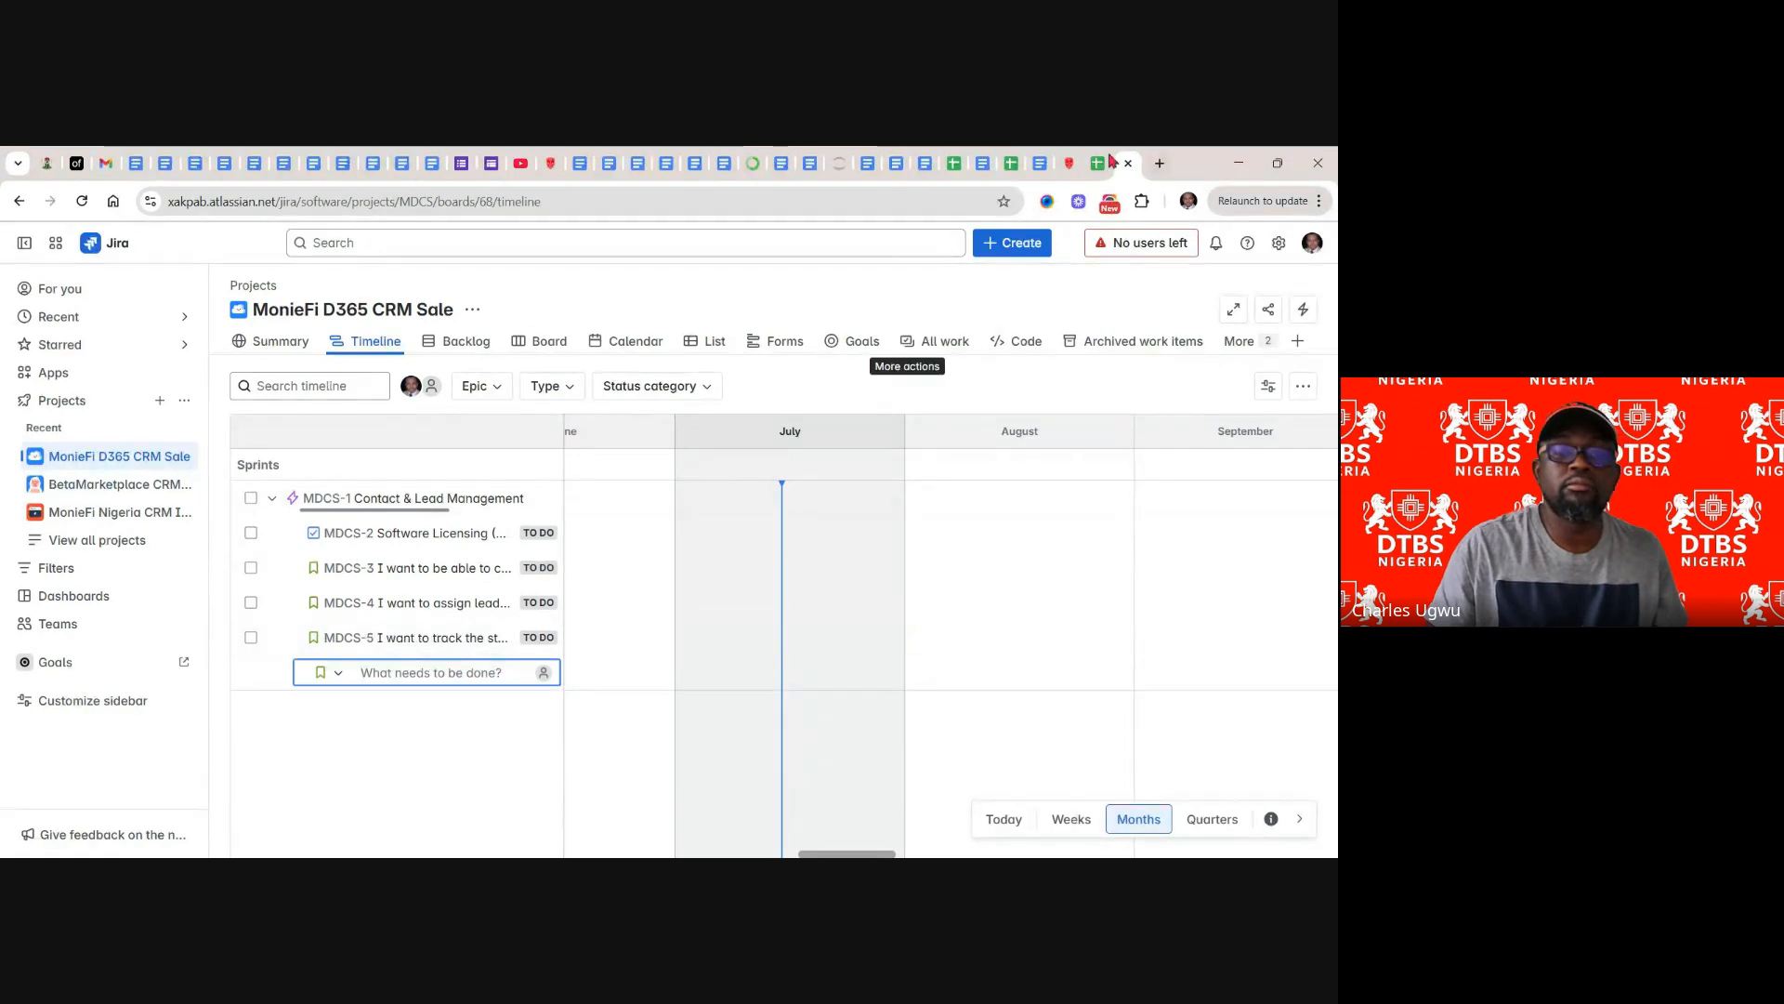
# - Copy "I want to schedule follow-up tasks for leads" from the spreadsheet and create a child story with it under the Jira epic
pyautogui.click(1097, 163)
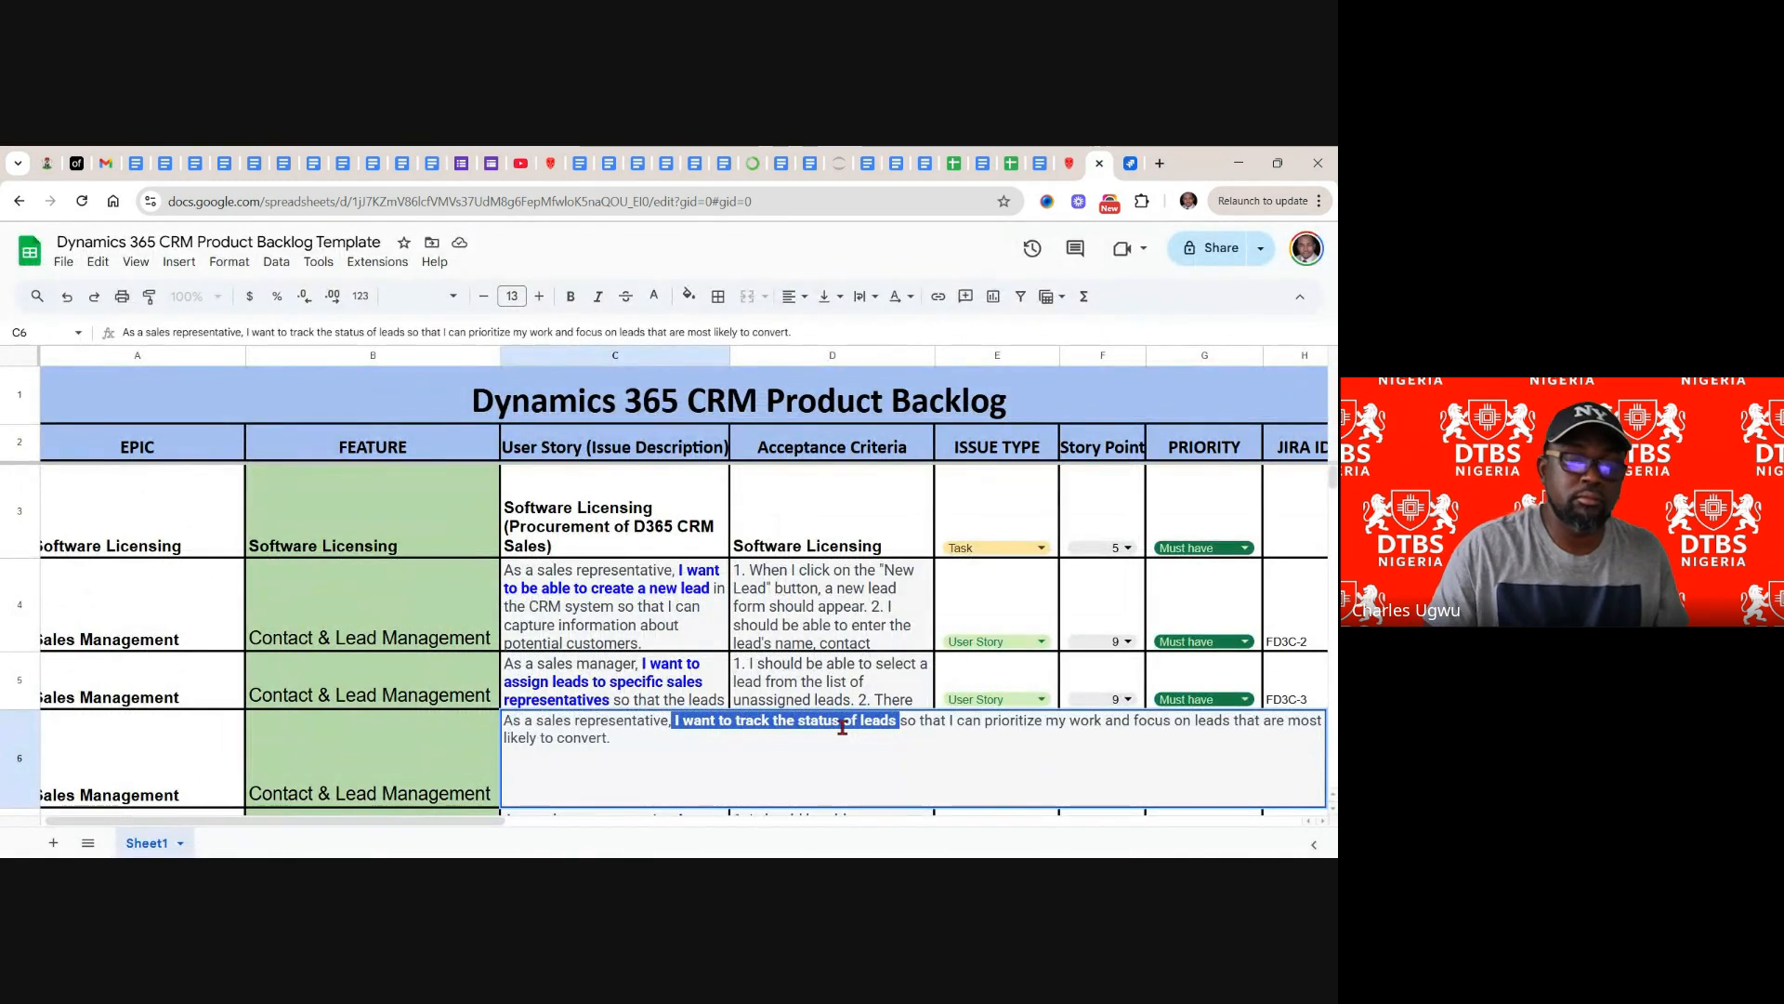
pyautogui.click(718, 677)
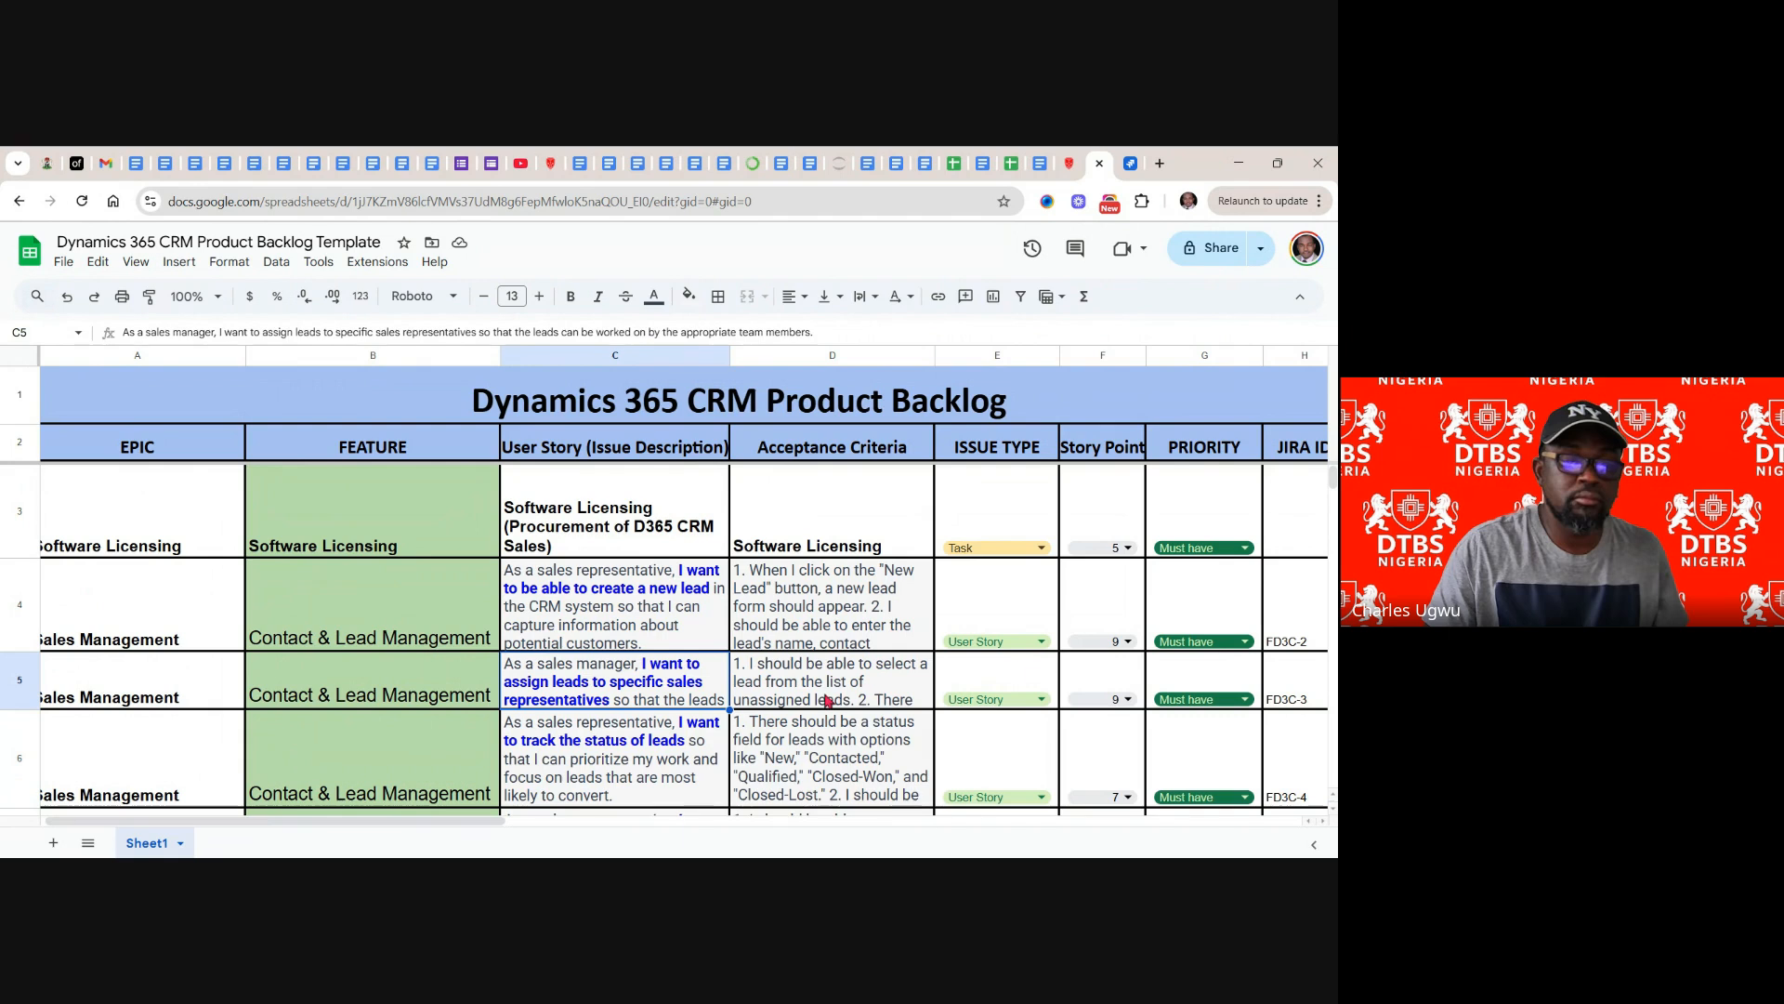
pyautogui.click(683, 735)
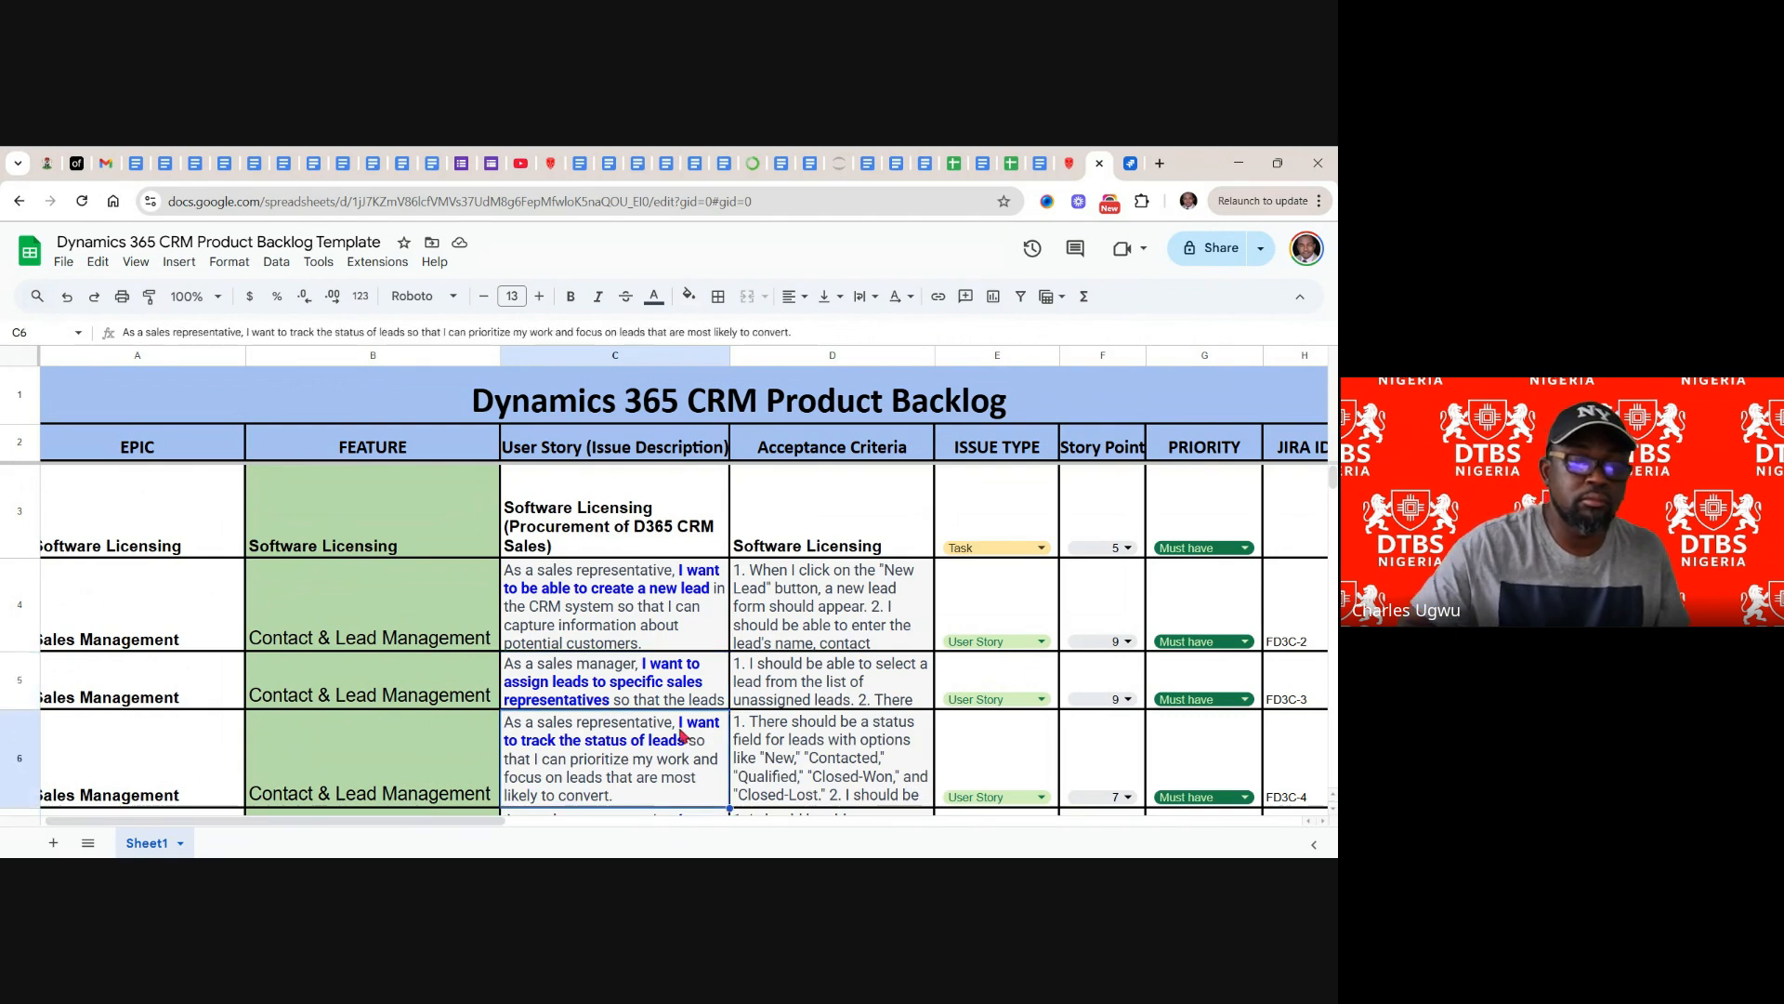
pyautogui.scroll(-3, 683, 735)
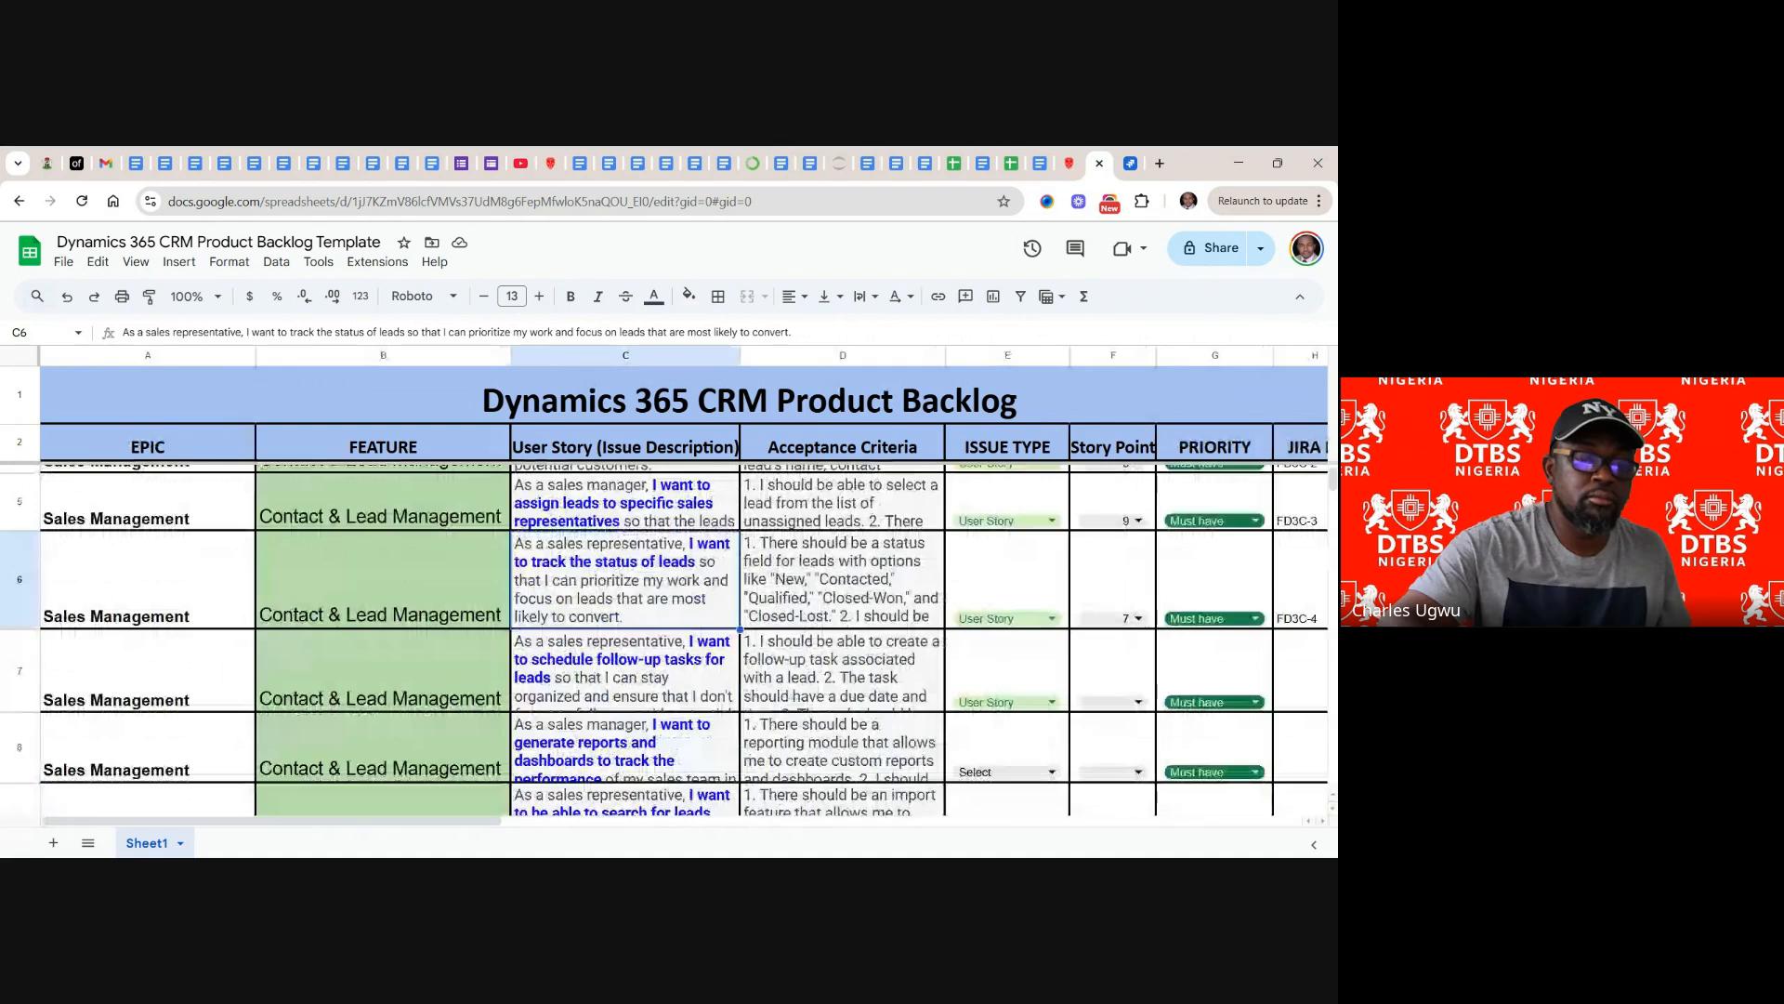
pyautogui.scroll(-3, 683, 735)
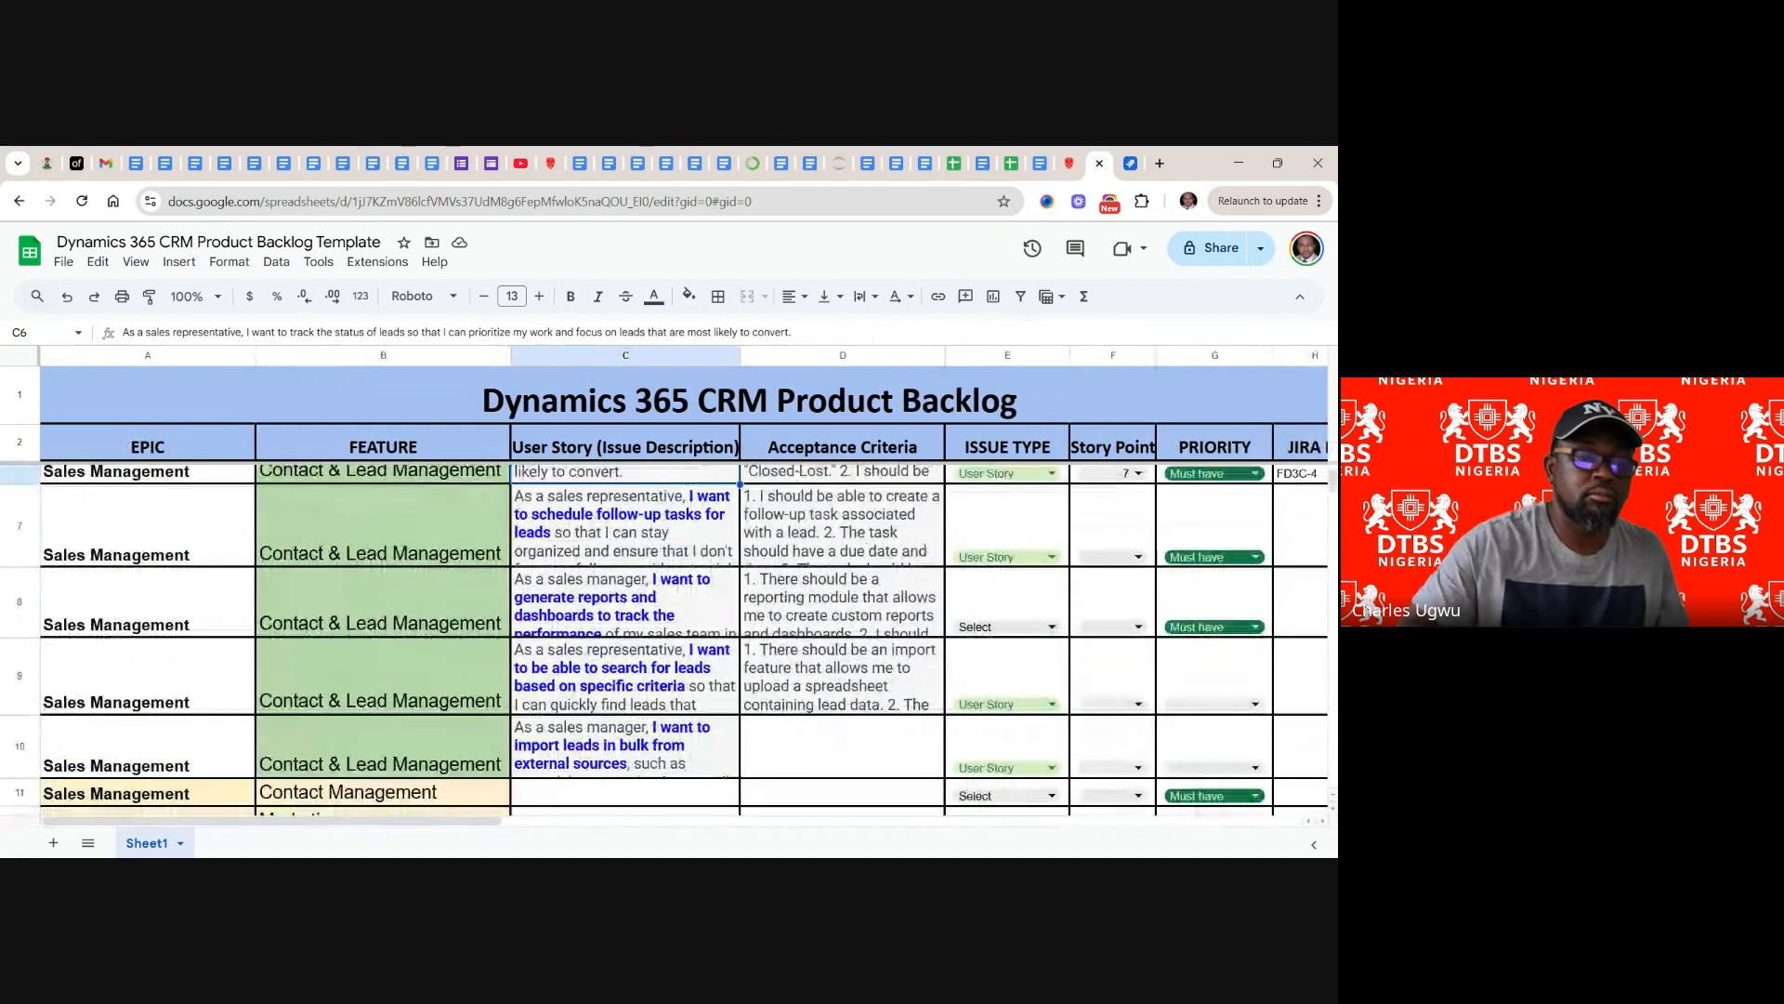
pyautogui.click(631, 530)
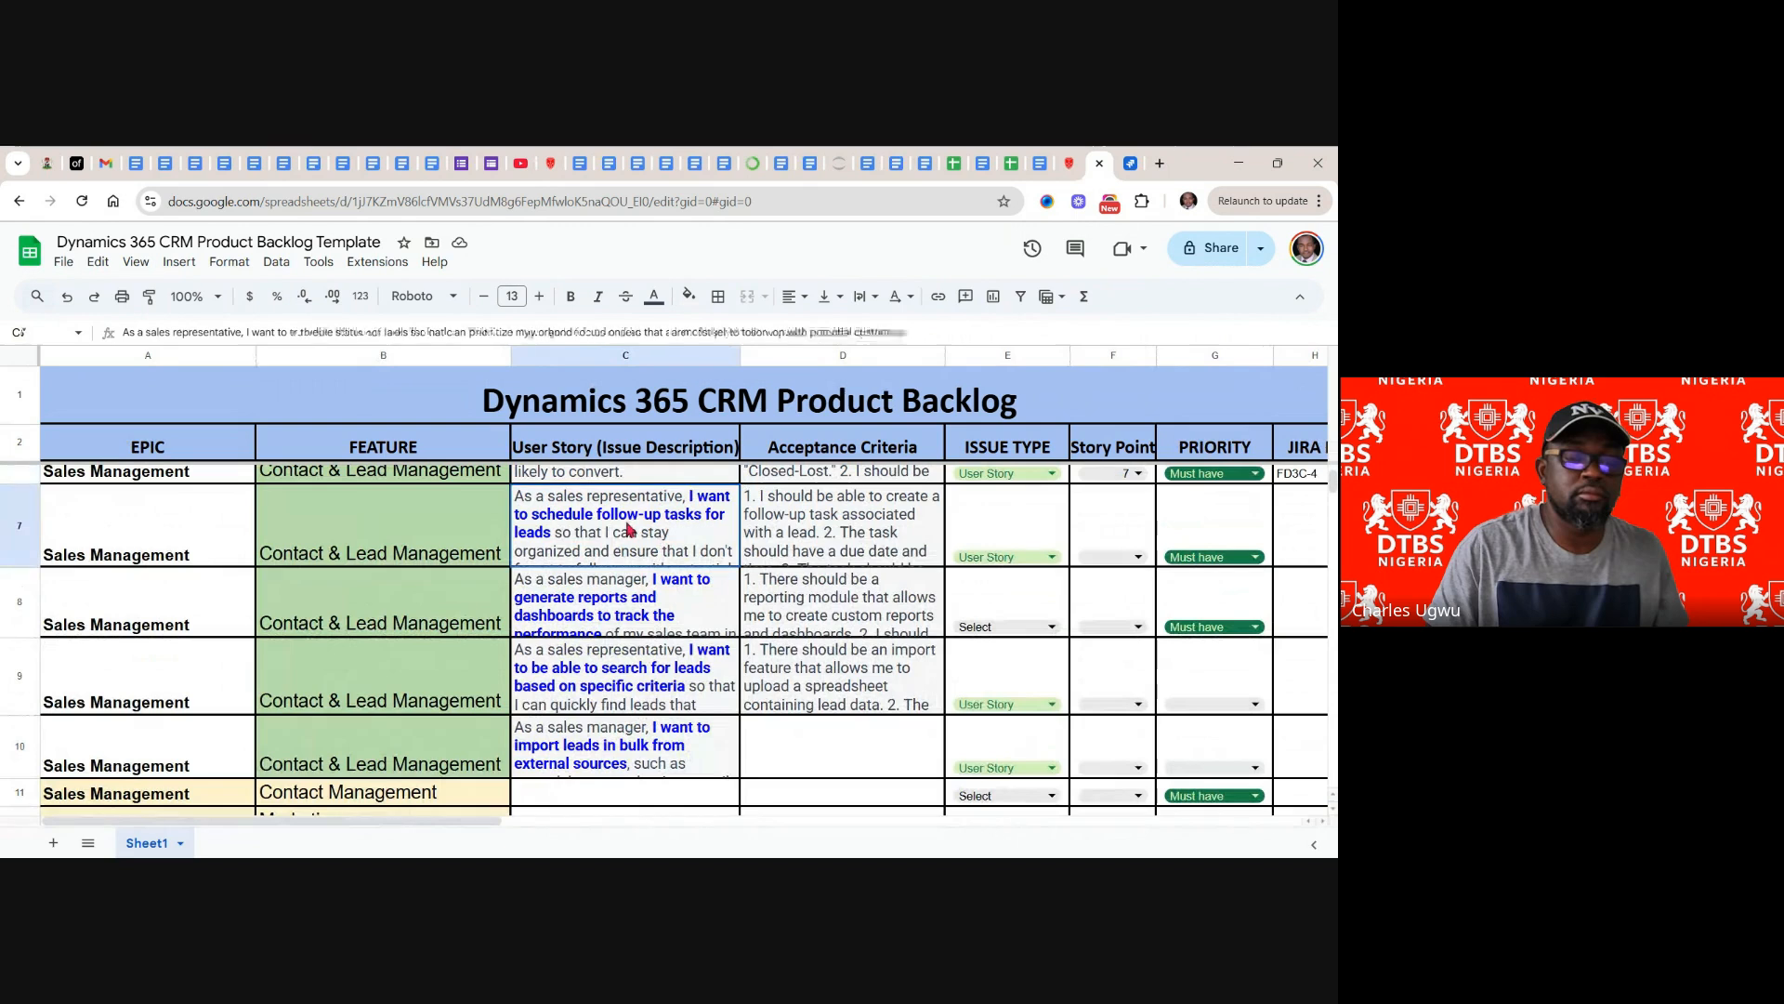
pyautogui.doubleClick(630, 530)
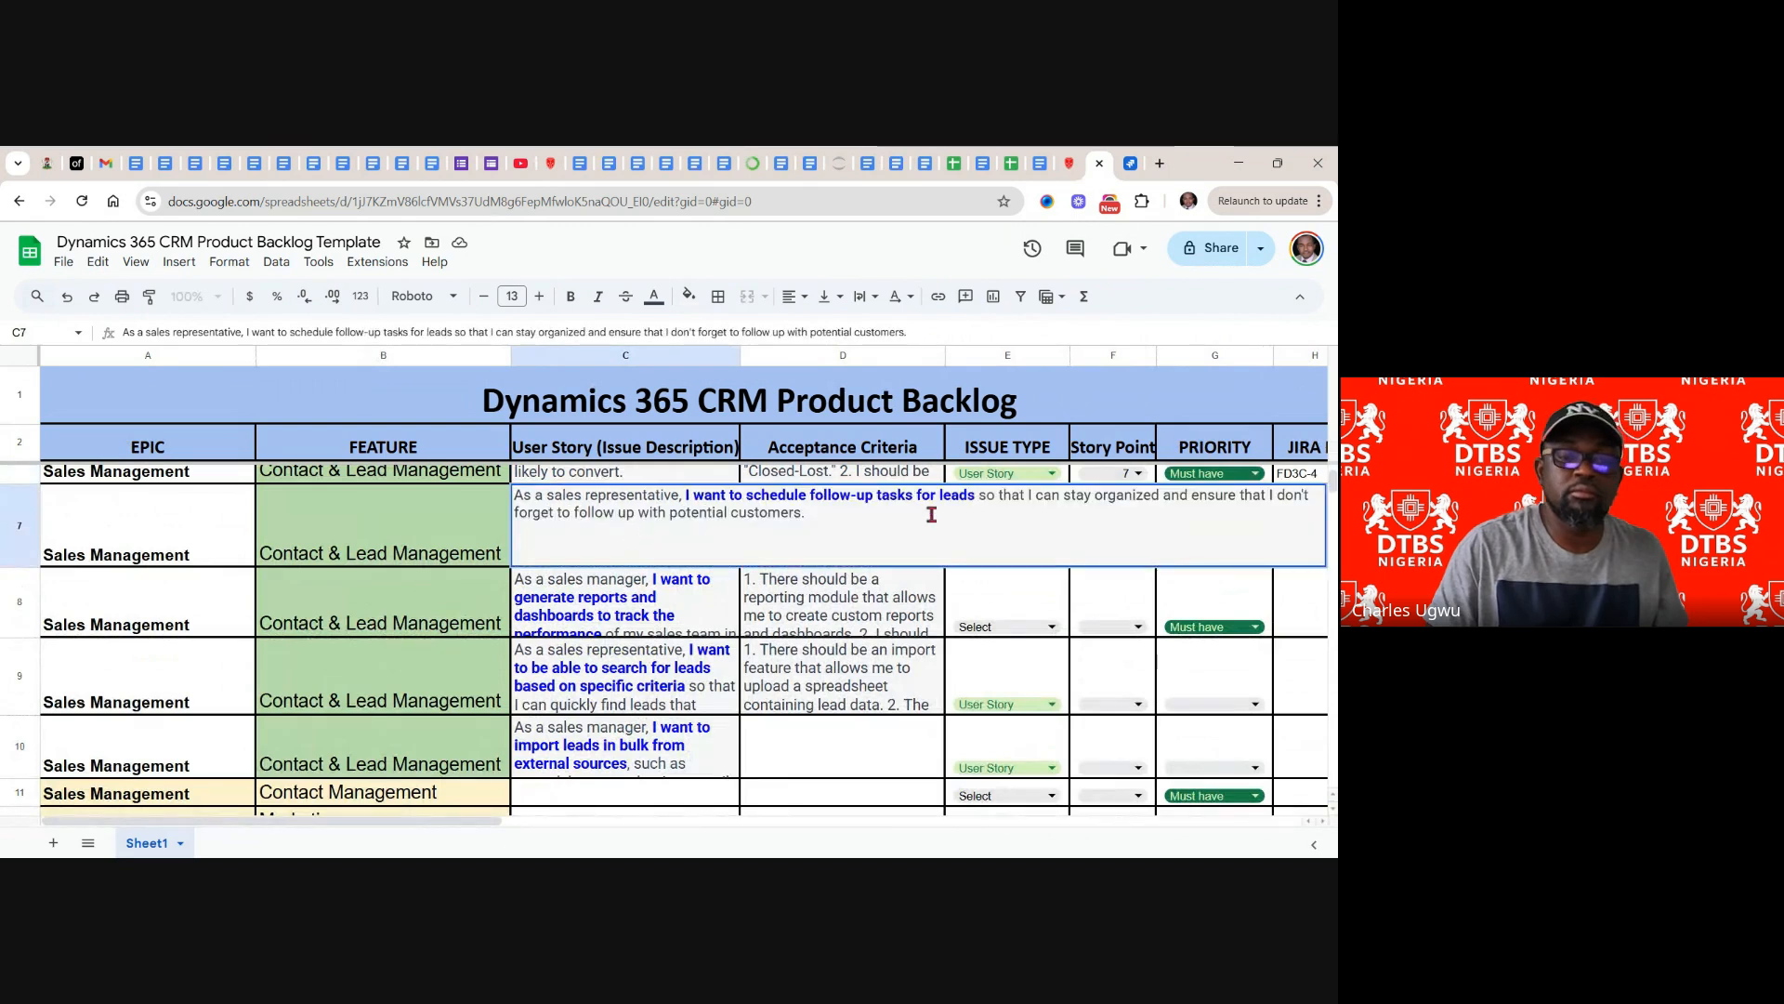
pyautogui.moveTo(975, 497); pyautogui.dragTo(685, 495)
pyautogui.hotkey('ctrl', 'c')
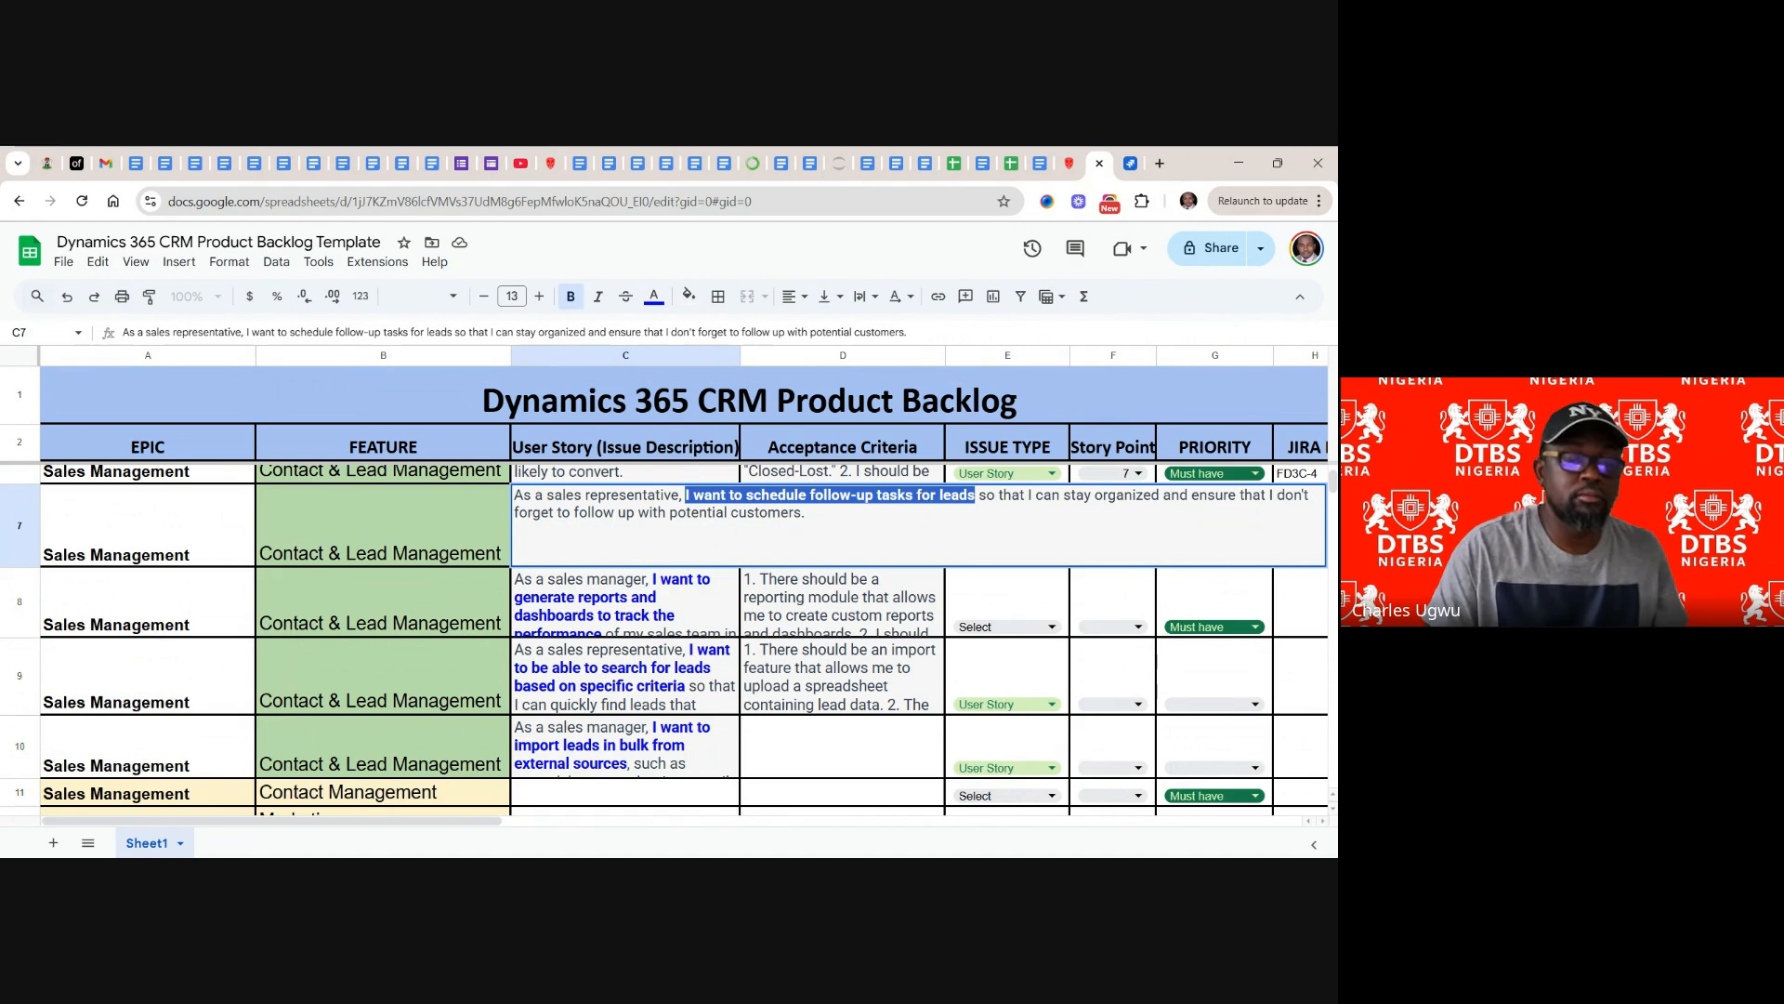
pyautogui.click(1132, 165)
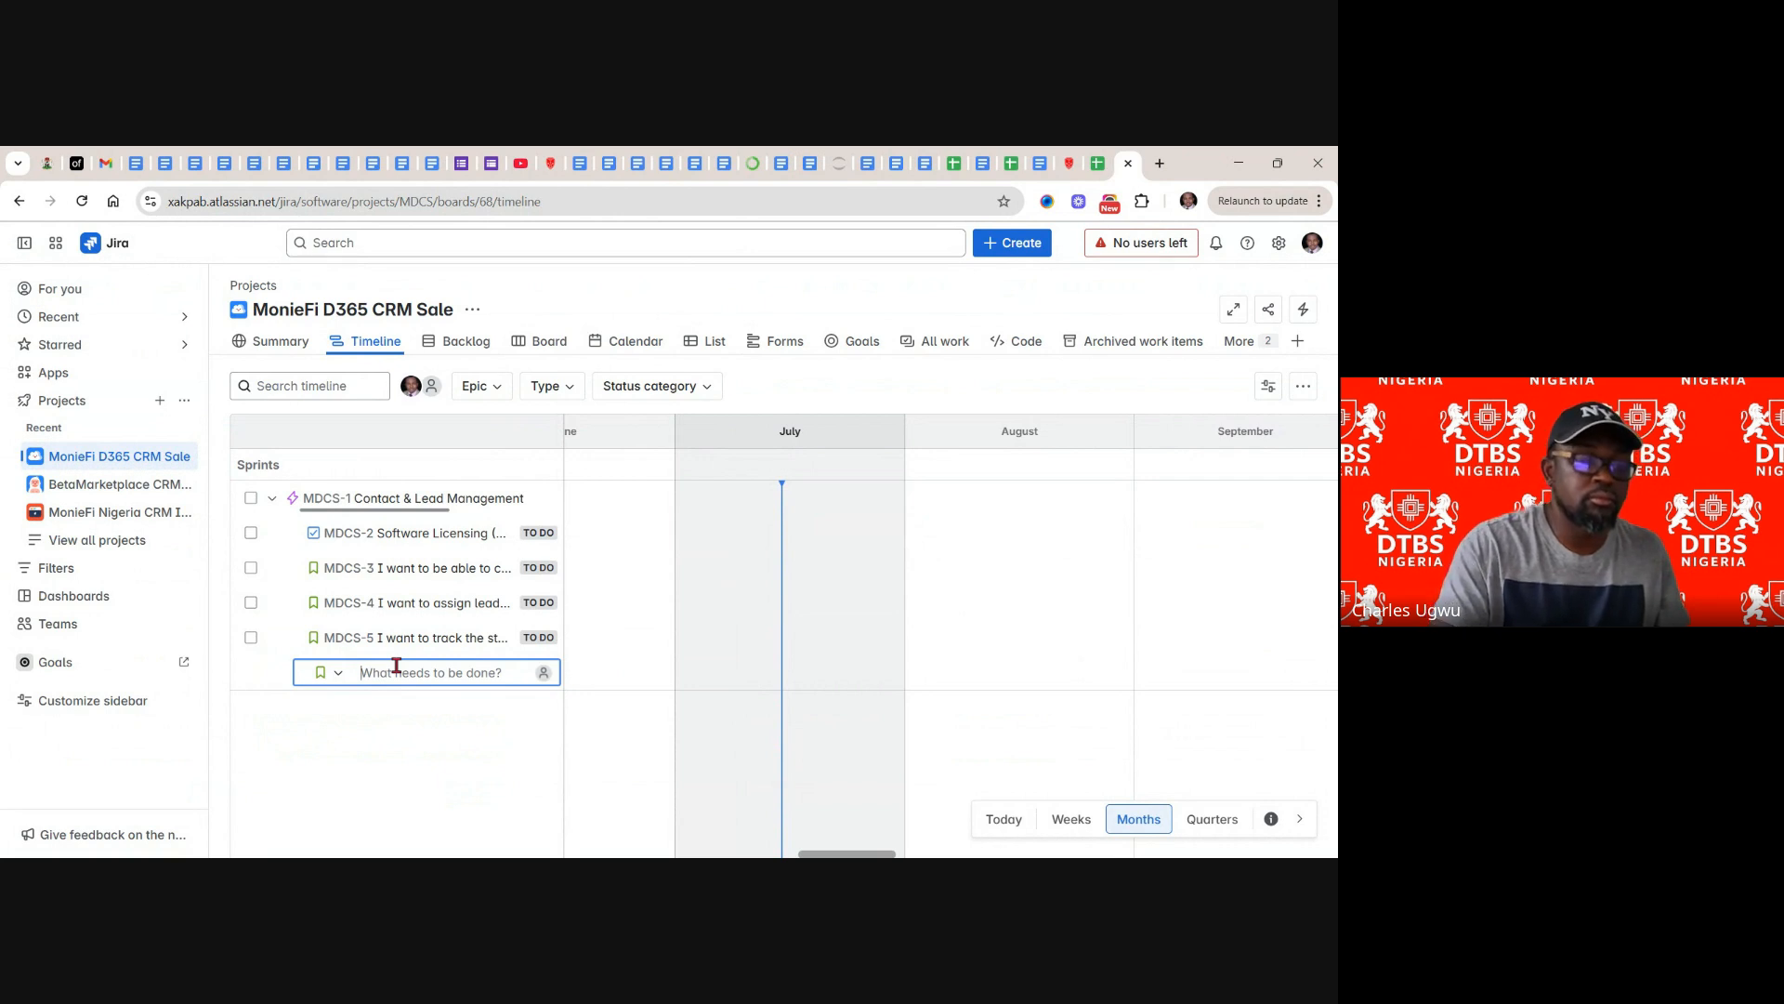
pyautogui.hotkey('ctrl', 'v')
pyautogui.press('Return')
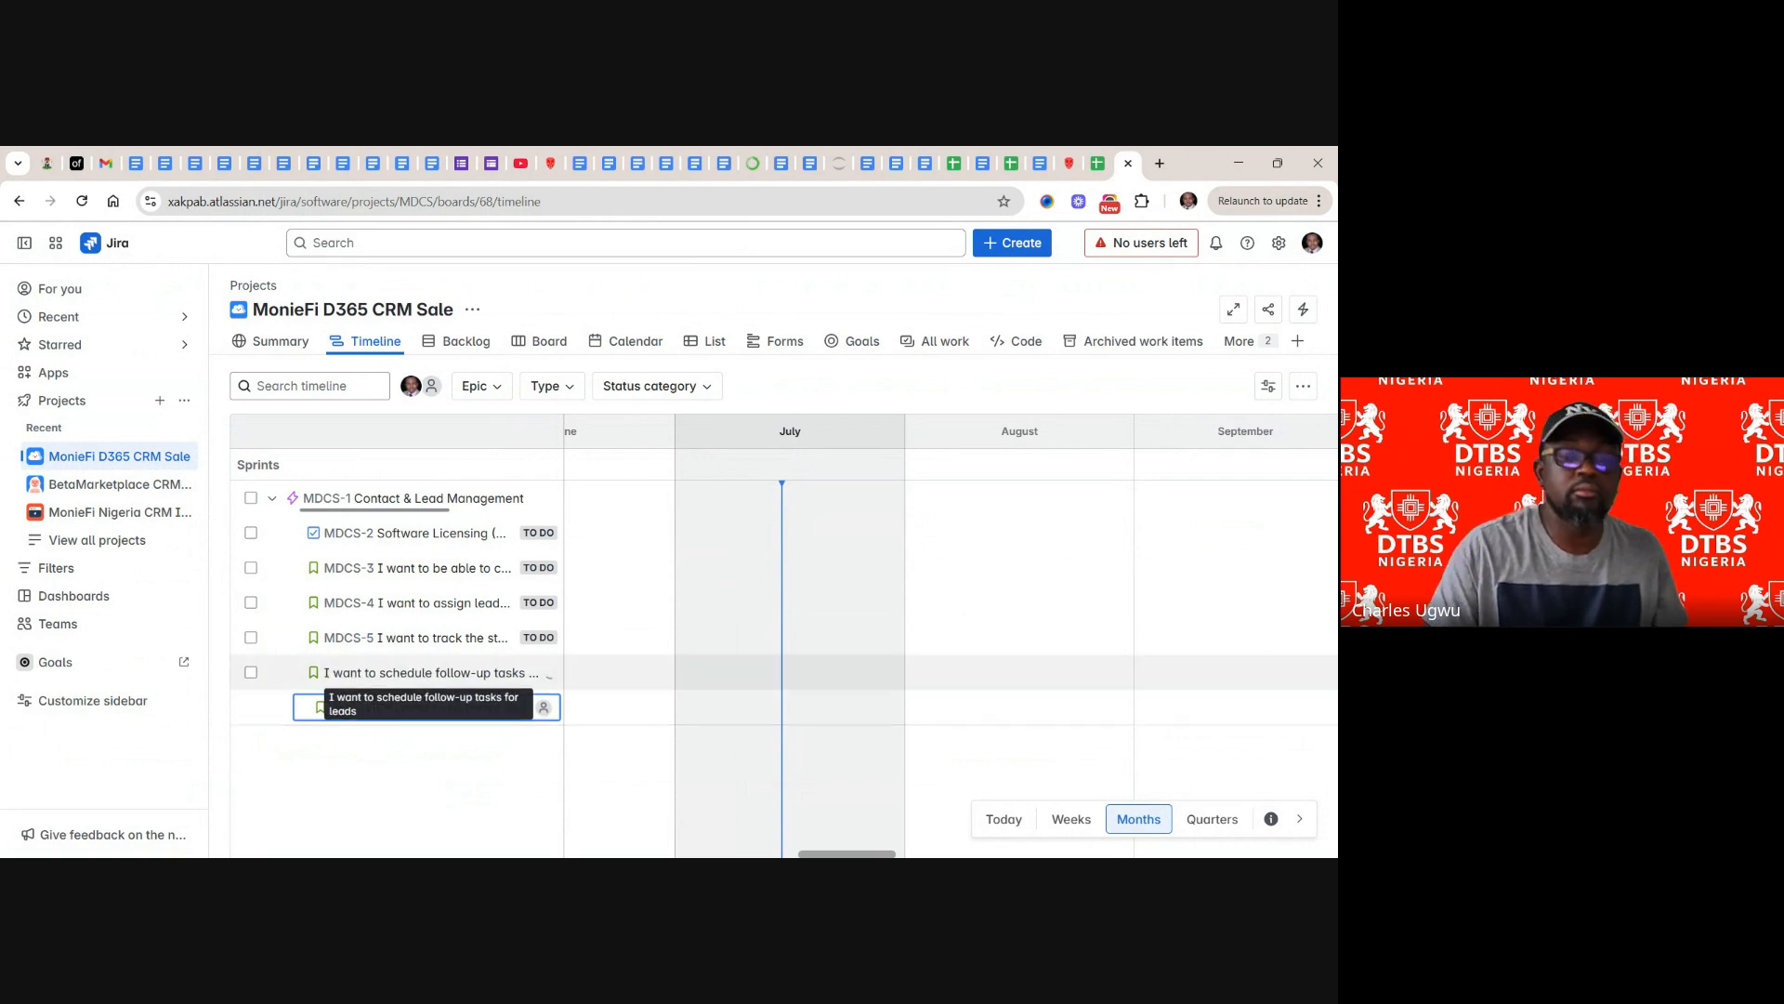
# - Copy "I want to generate reports and dashboards to track the performance" from the backlog spreadsheet and create a Jira child story with it
pyautogui.click(1100, 173)
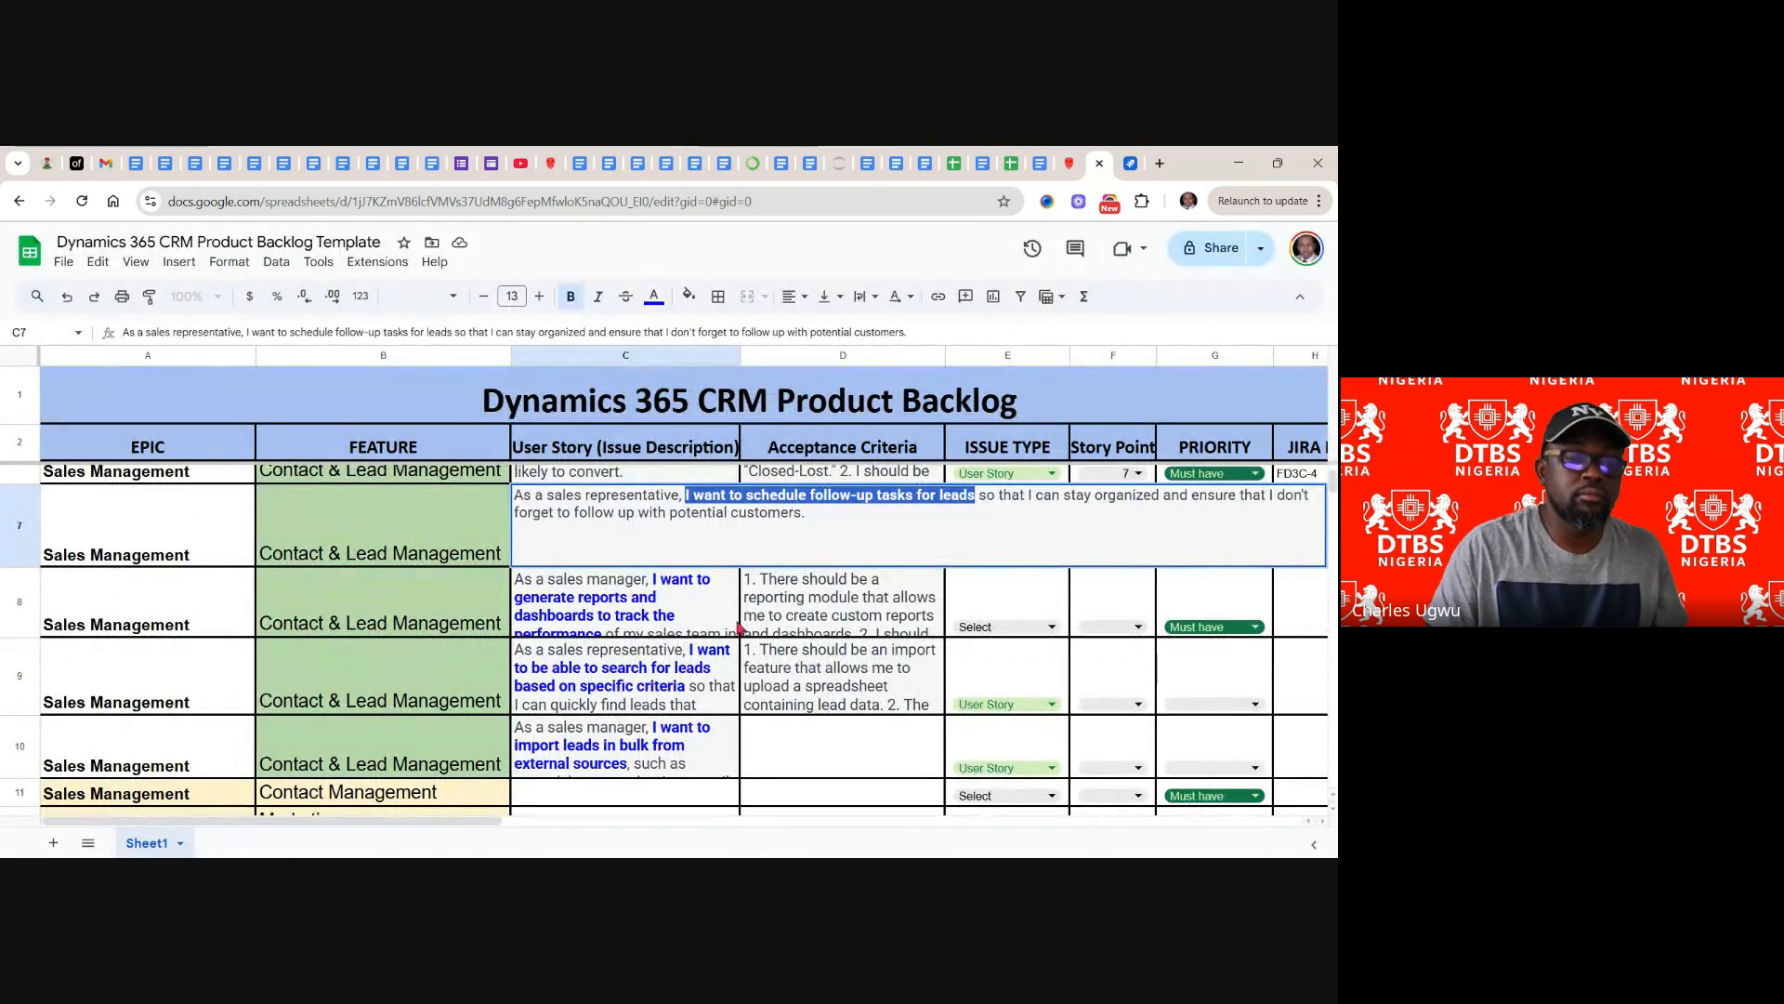
pyautogui.doubleClick(609, 604)
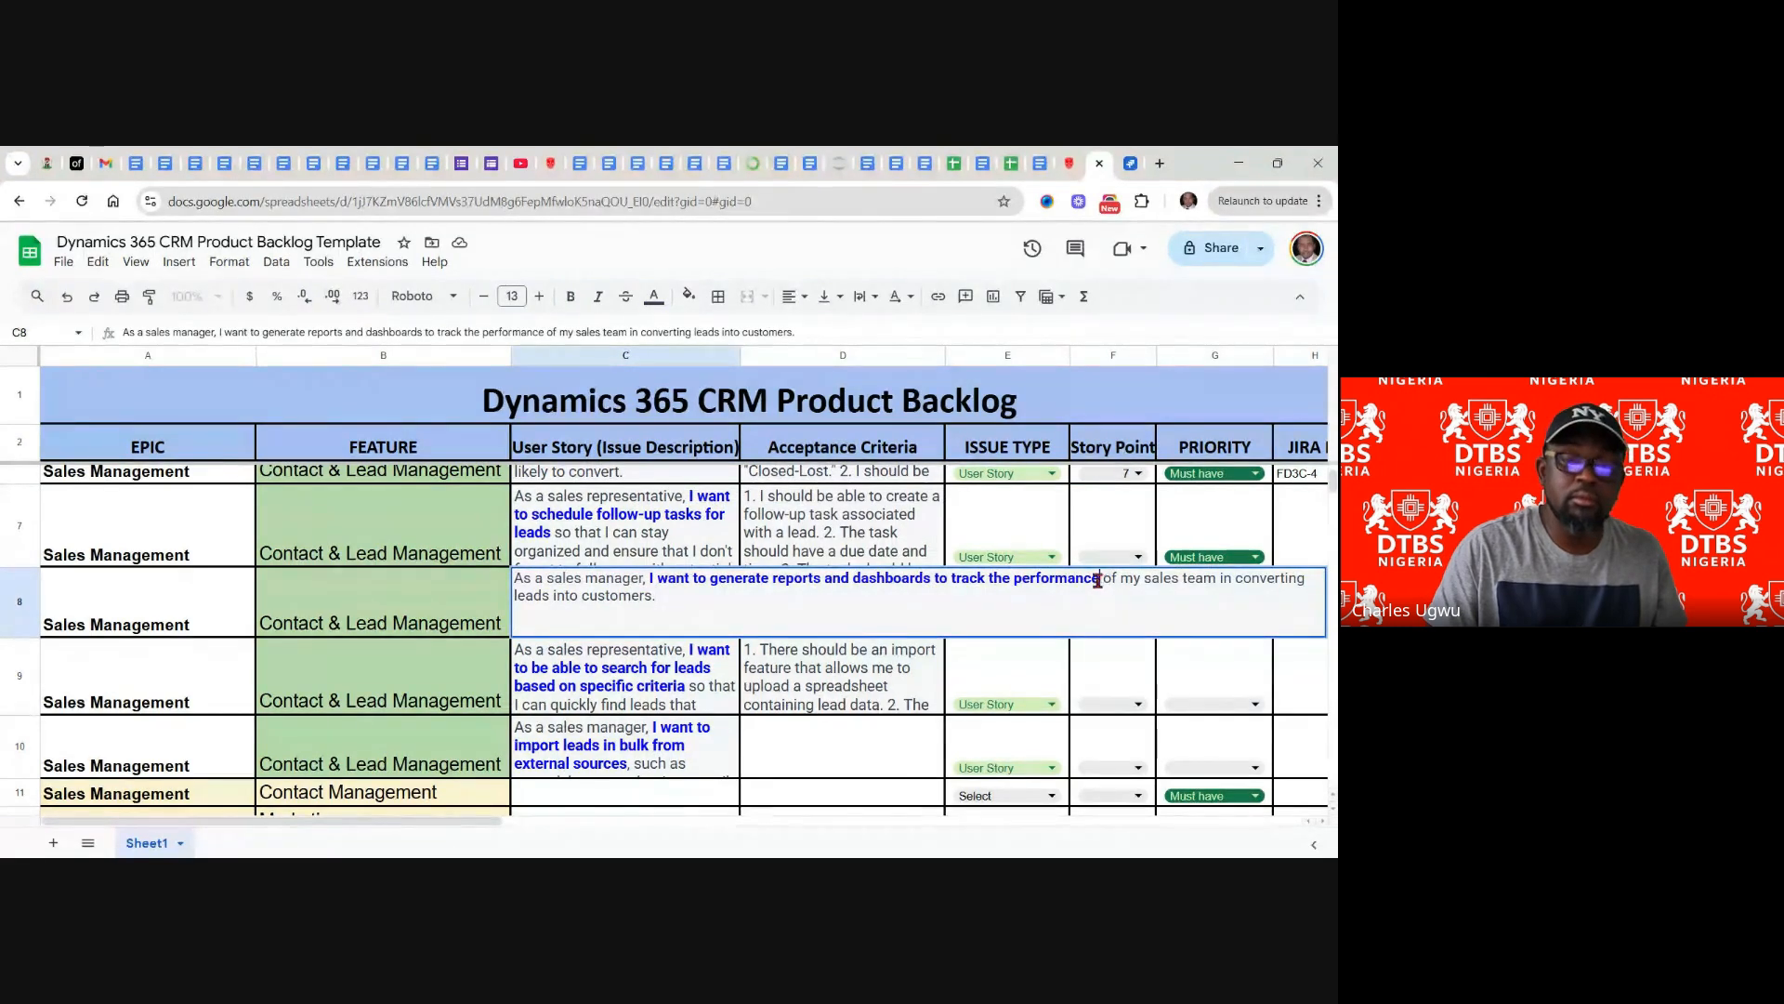
pyautogui.moveTo(1100, 580); pyautogui.dragTo(828, 595)
pyautogui.moveTo(668, 600); pyautogui.dragTo(647, 580)
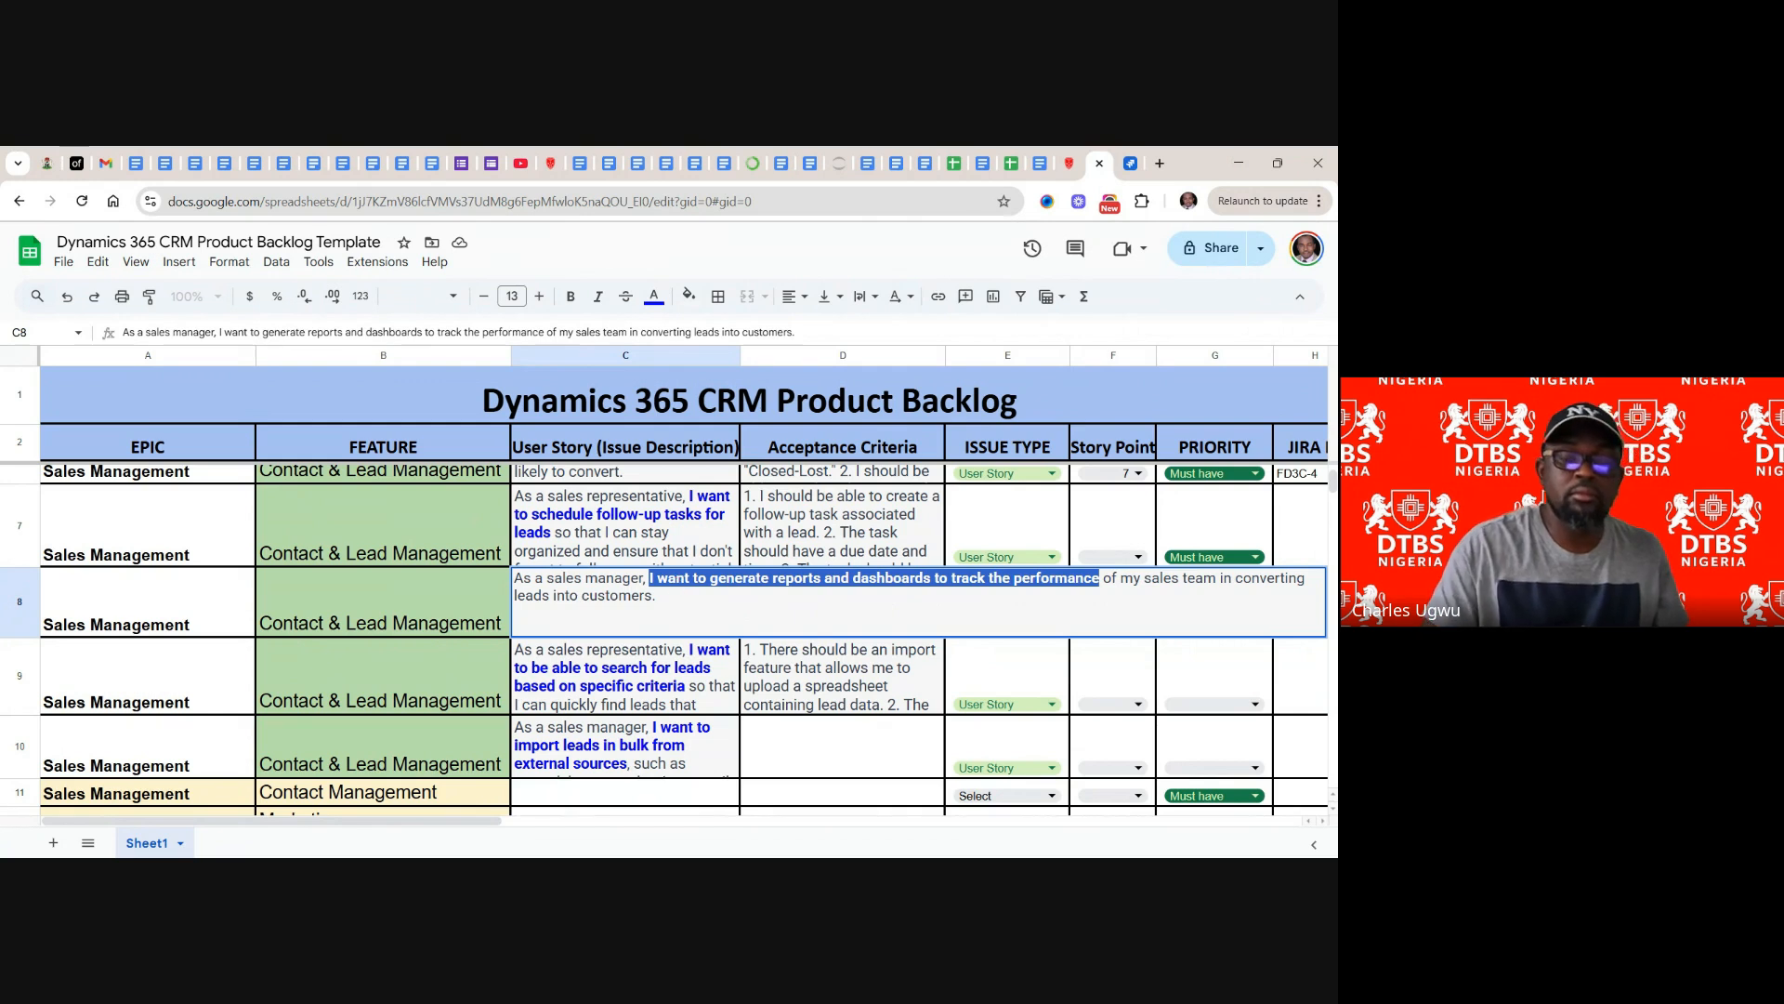
pyautogui.click(1130, 164)
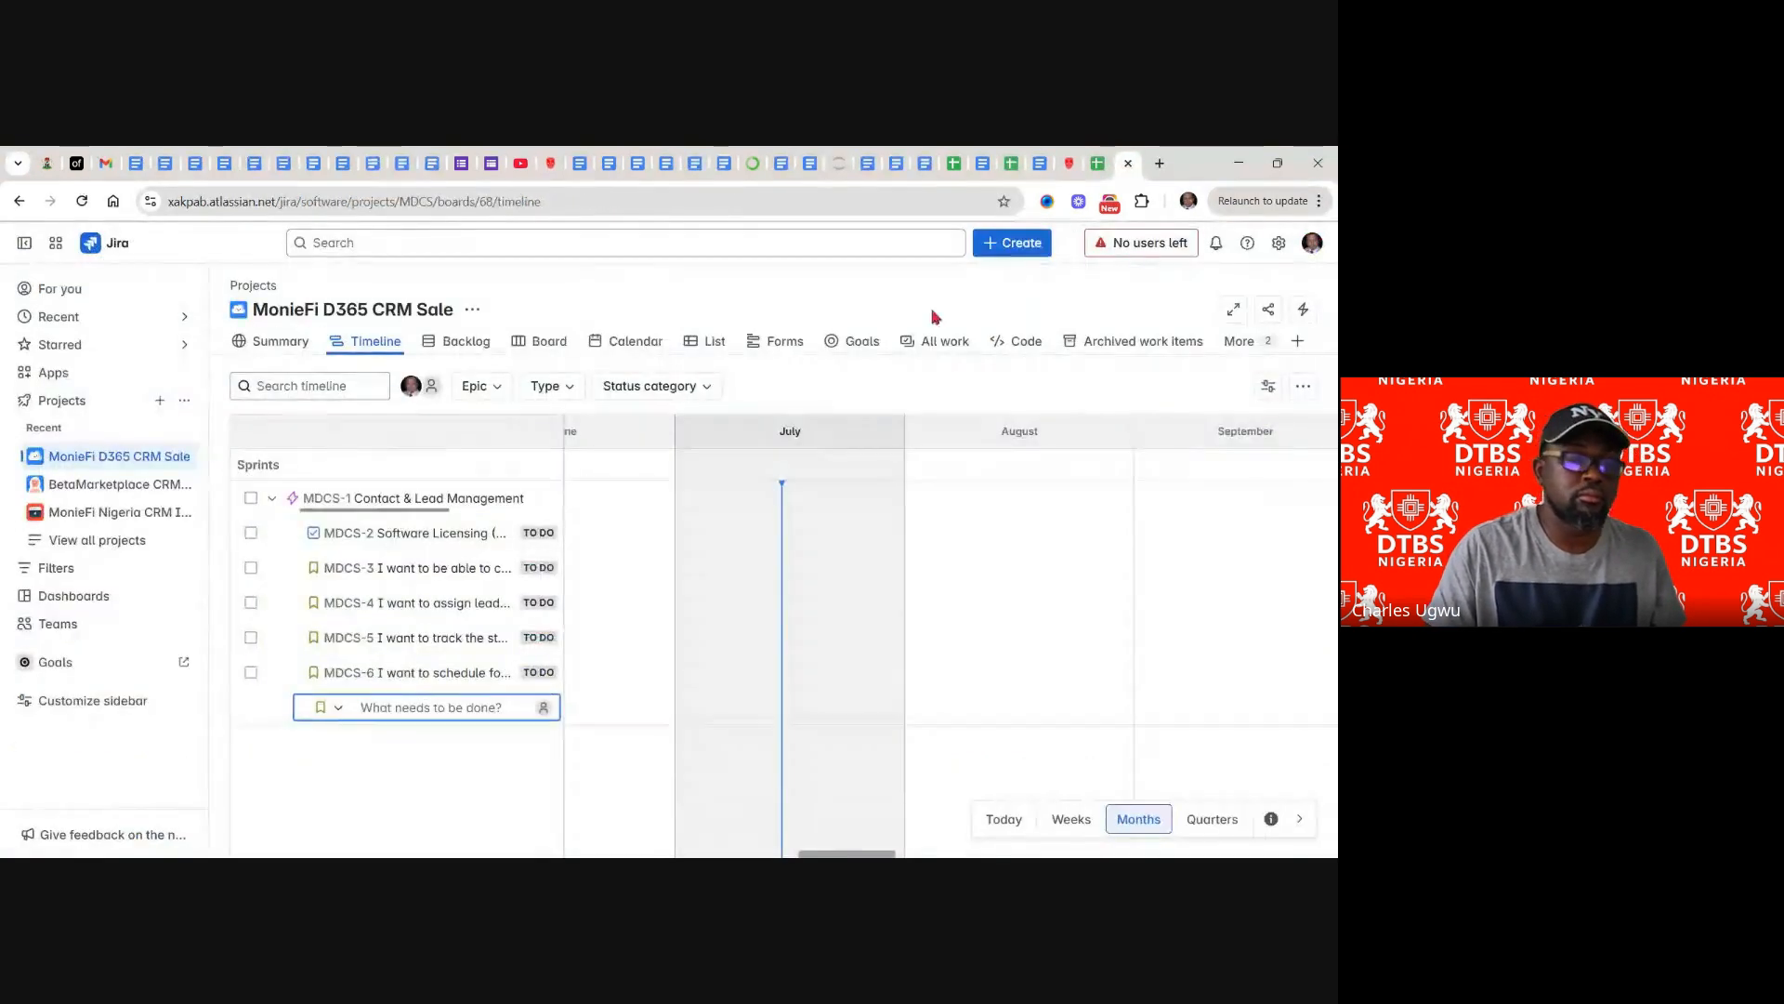
pyautogui.click(368, 704)
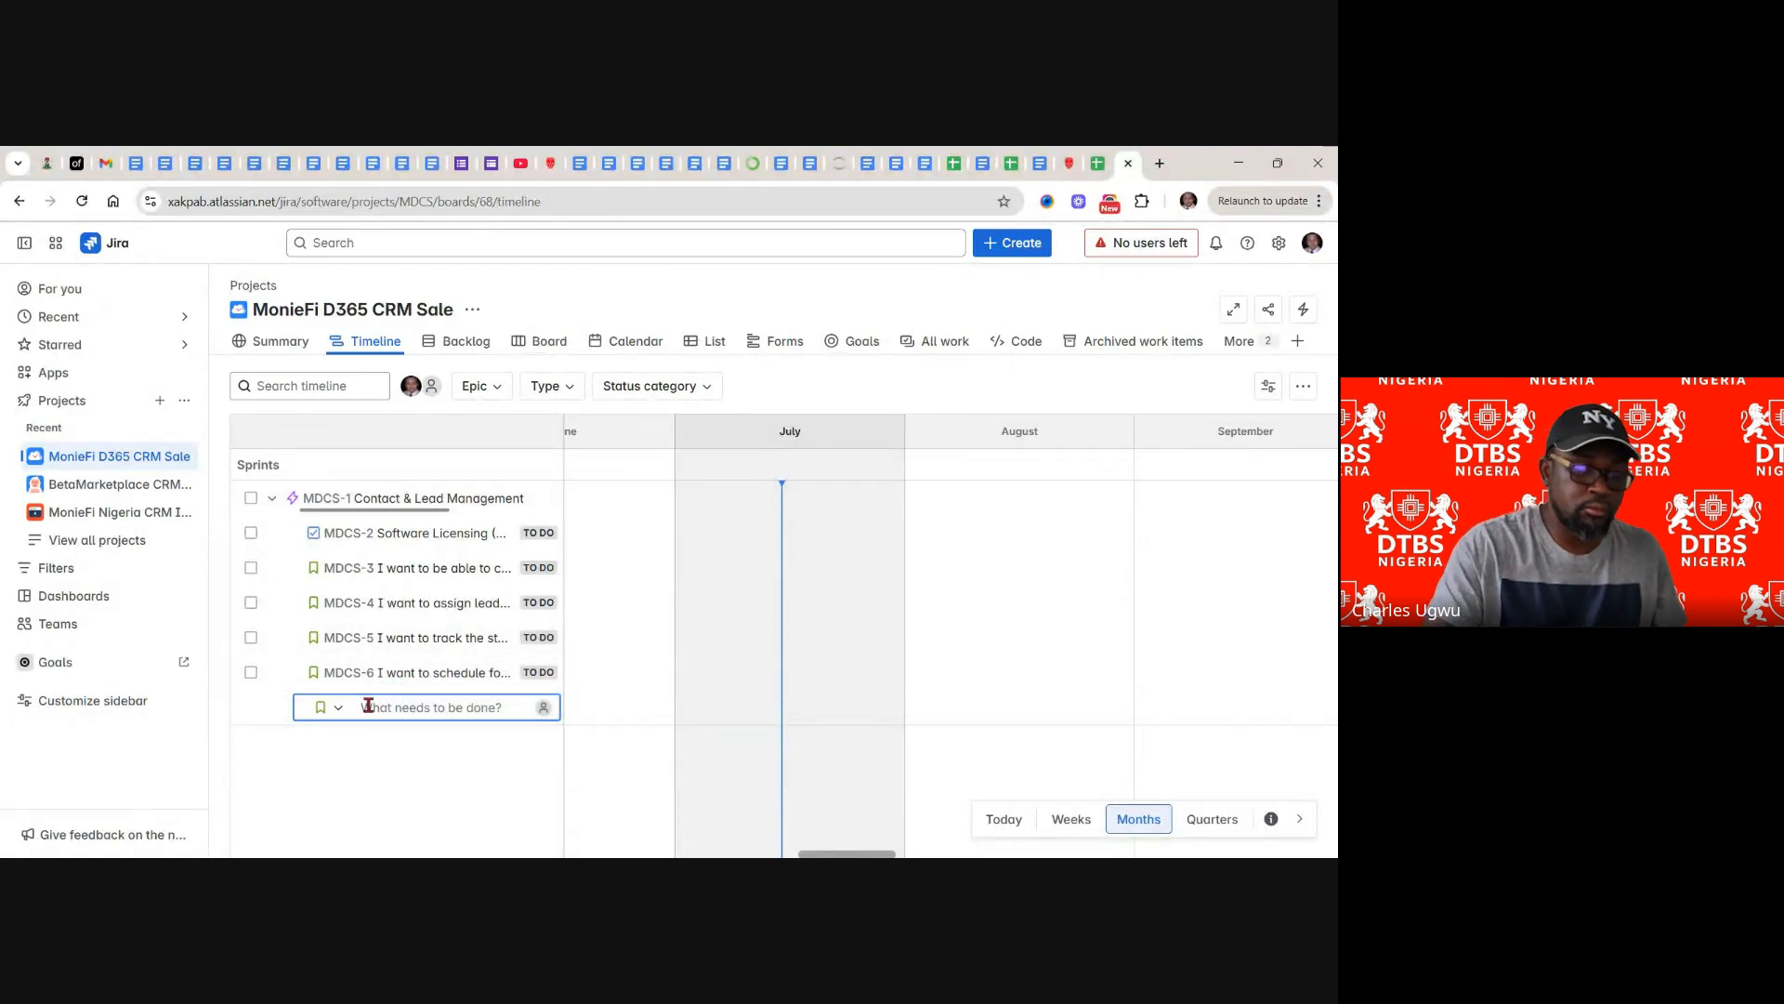
pyautogui.hotkey('ctrl', 'v')
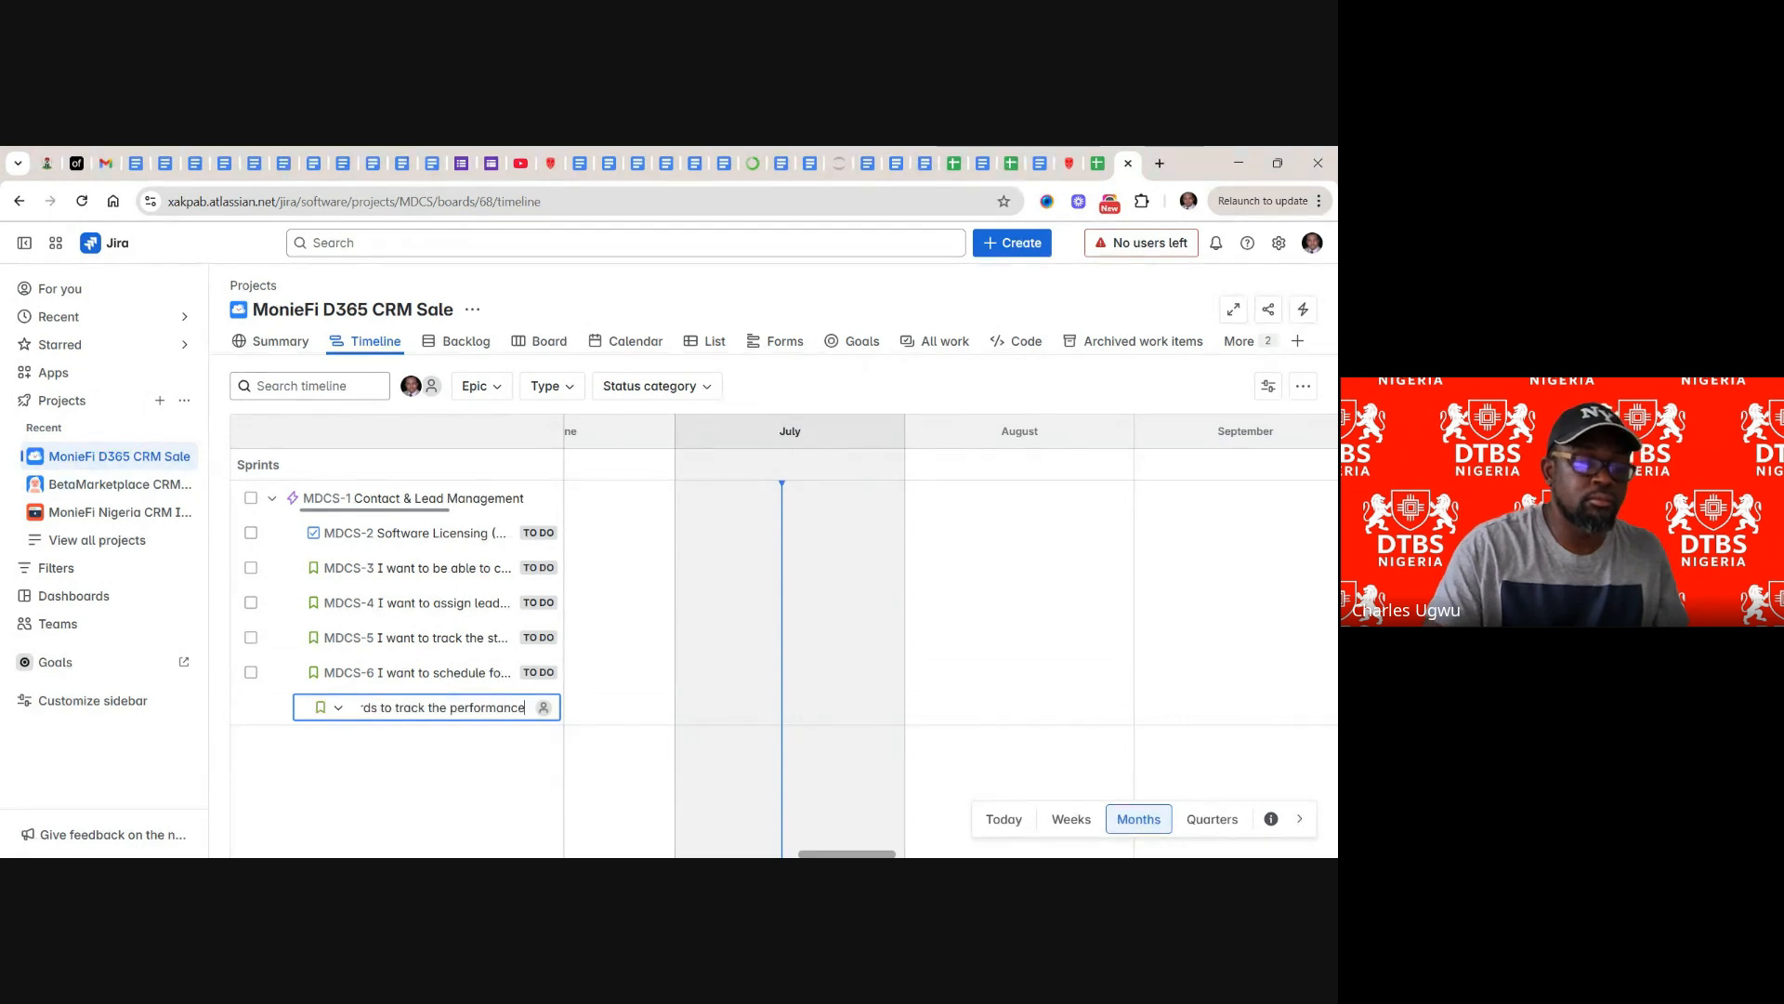
pyautogui.press('Return')
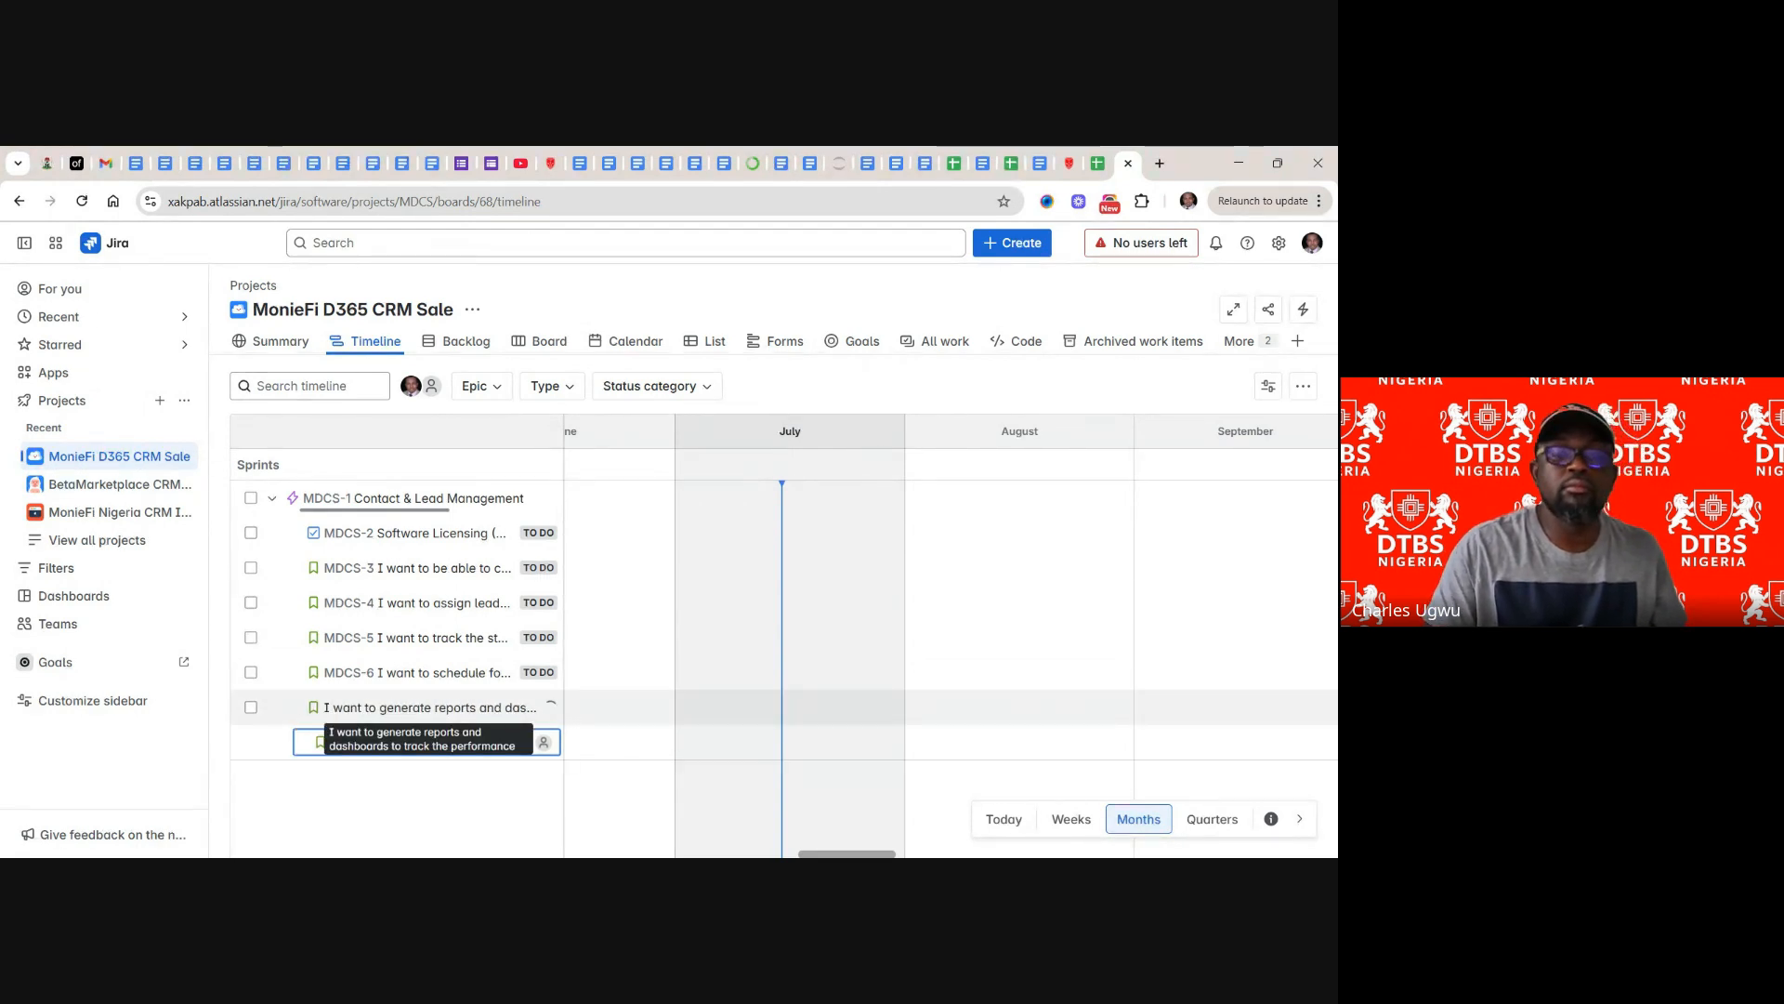
# - Copy "I want to be able to search for leads based on specific criteria" from the spreadsheet and add it as a Jira child story
pyautogui.click(1102, 162)
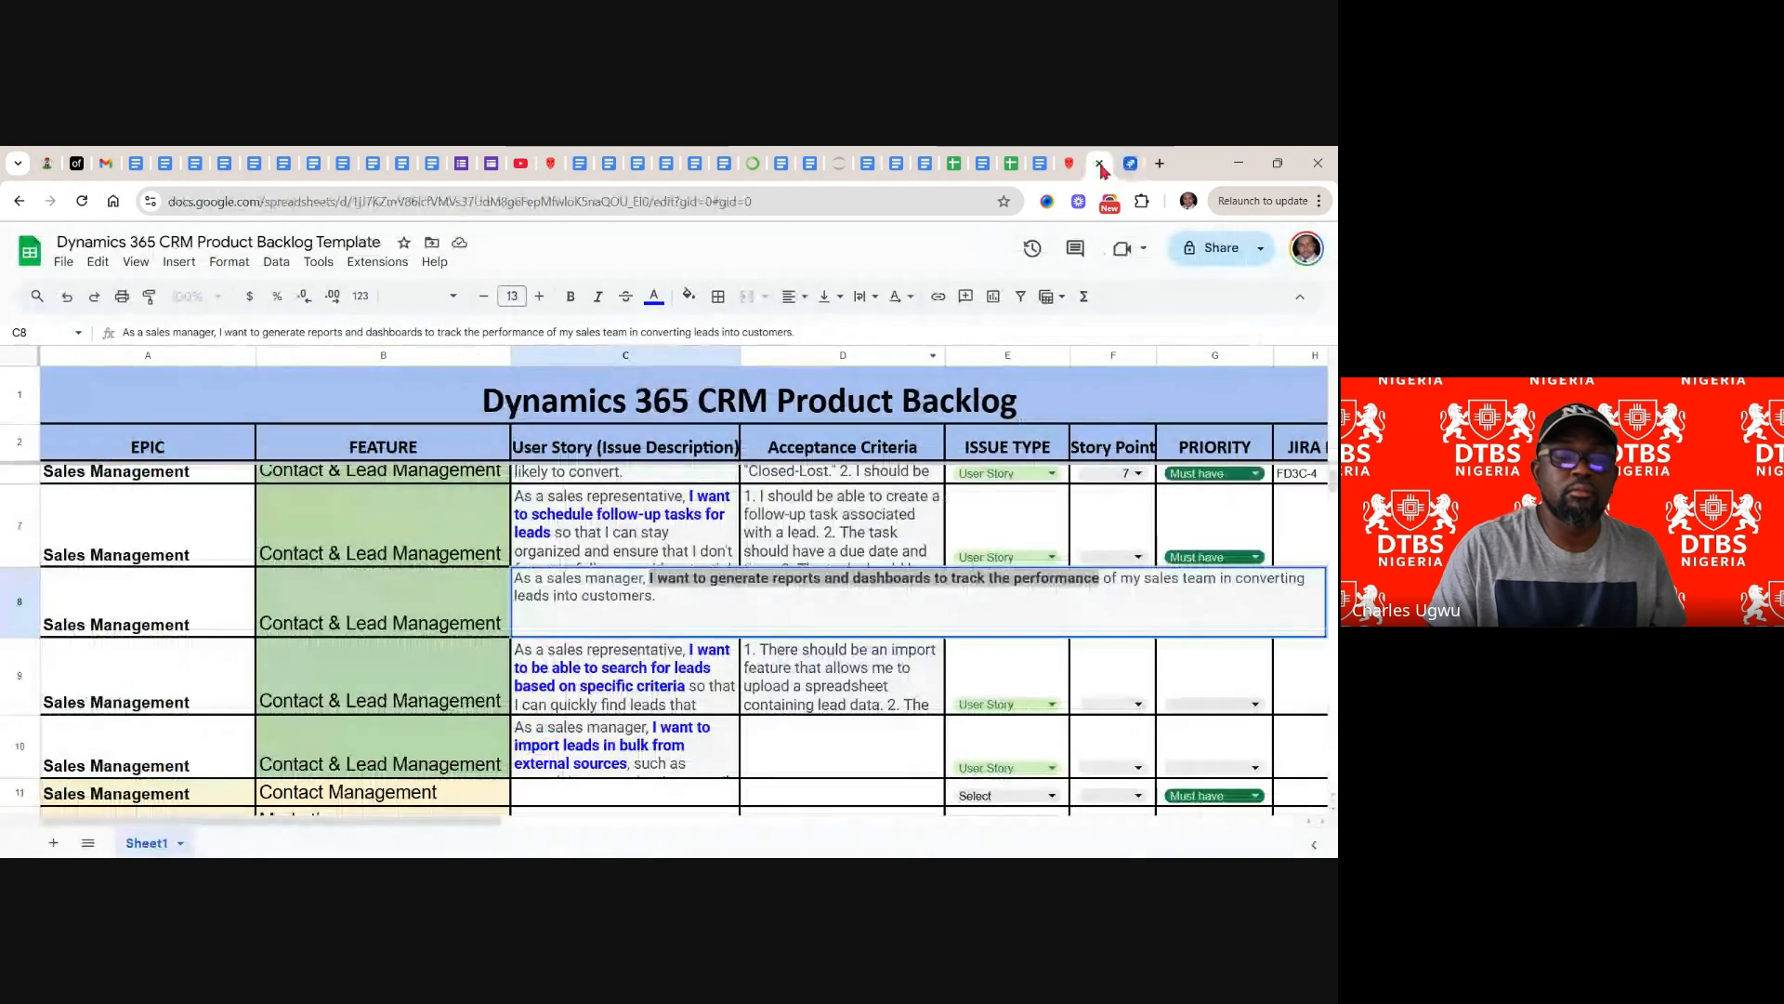
pyautogui.click(648, 670)
pyautogui.doubleClick(648, 670)
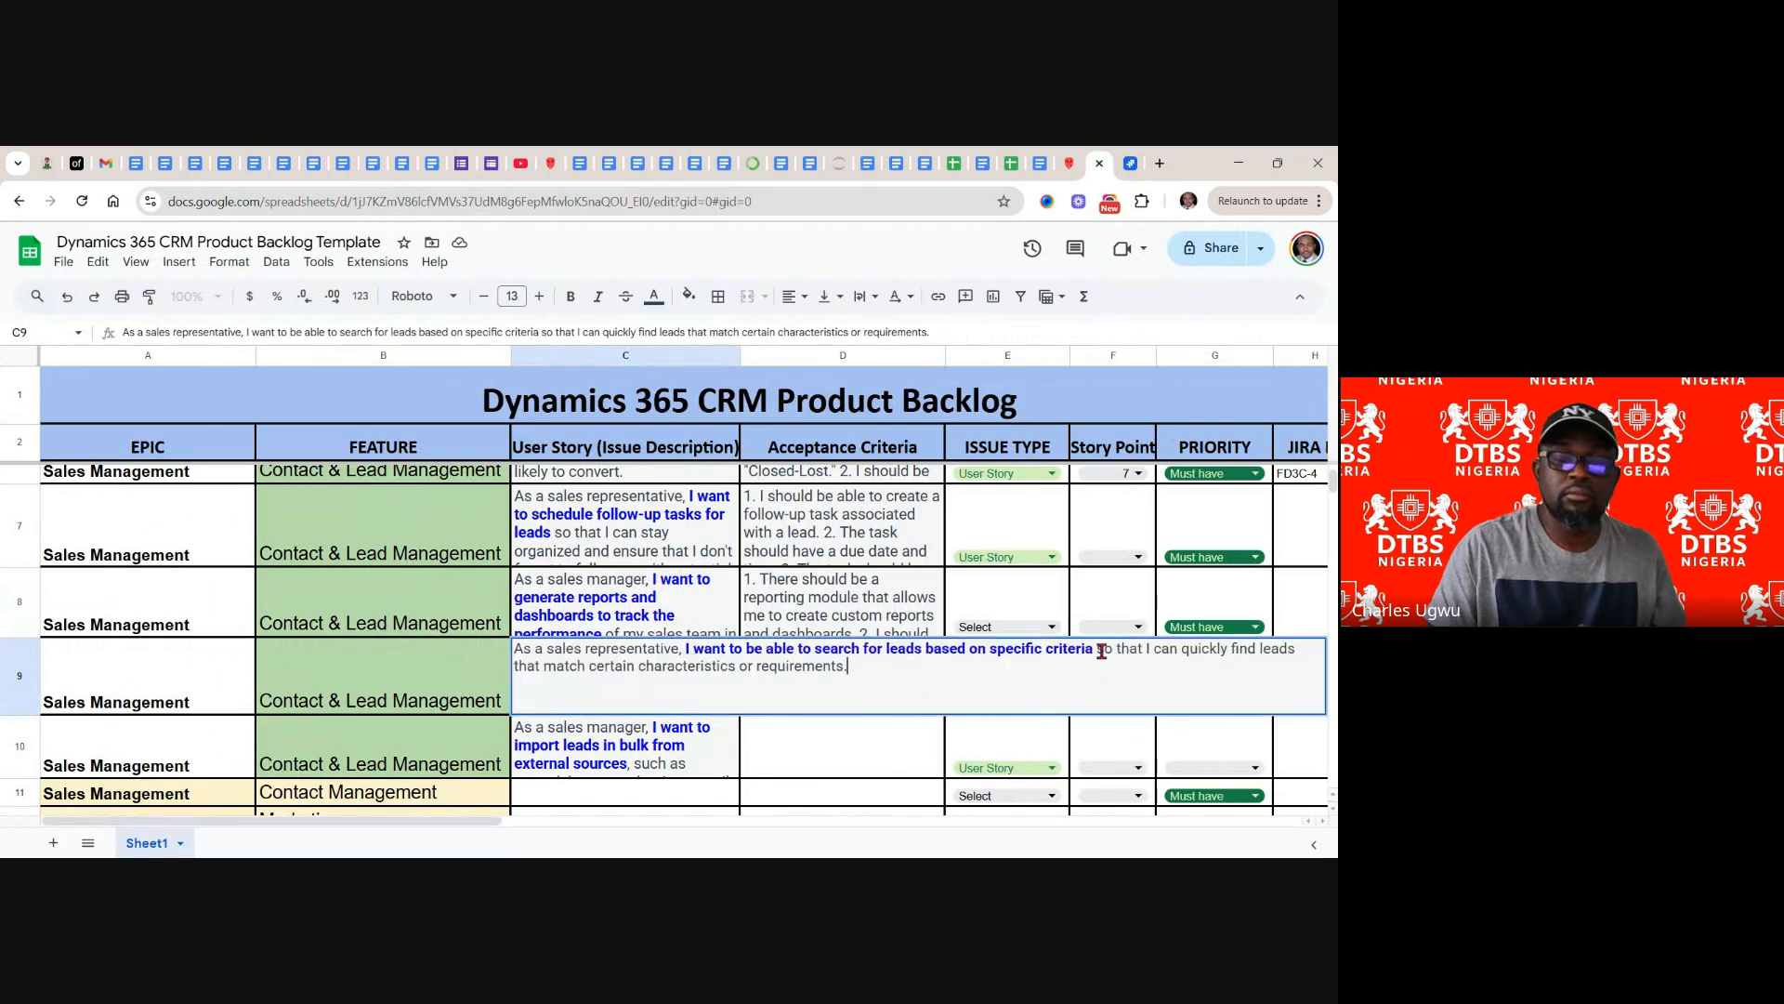
pyautogui.moveTo(1095, 653); pyautogui.dragTo(692, 653)
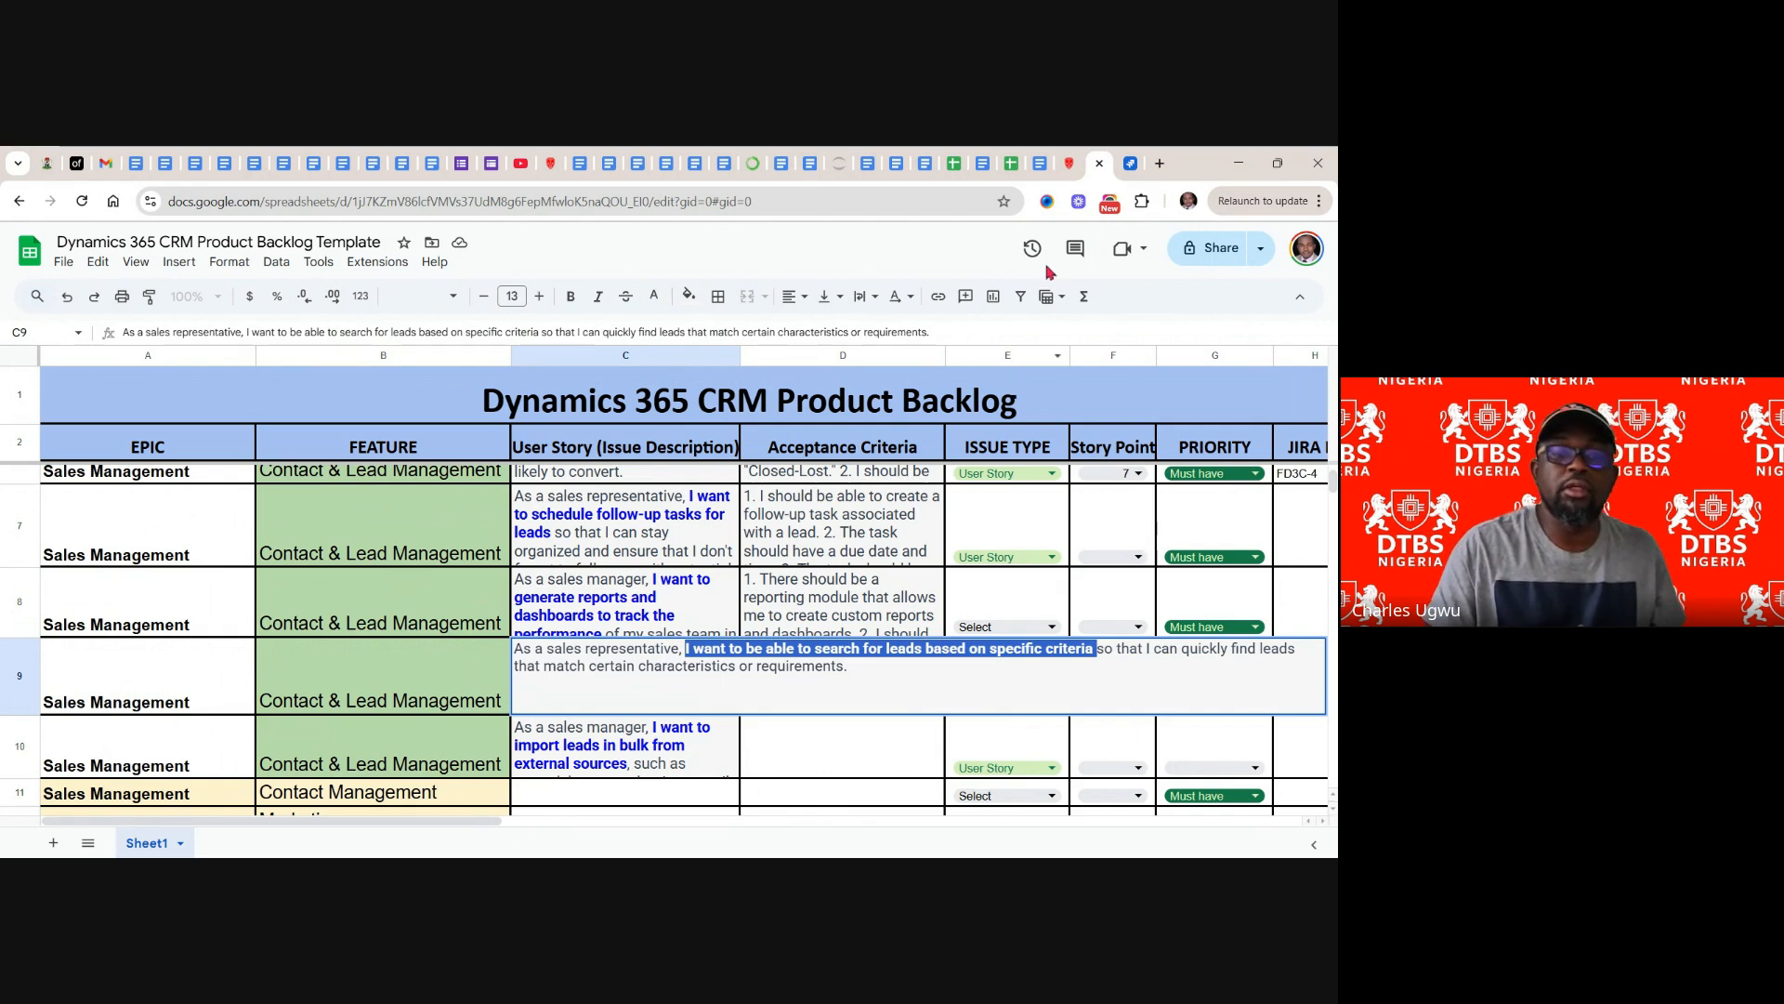
pyautogui.click(1131, 167)
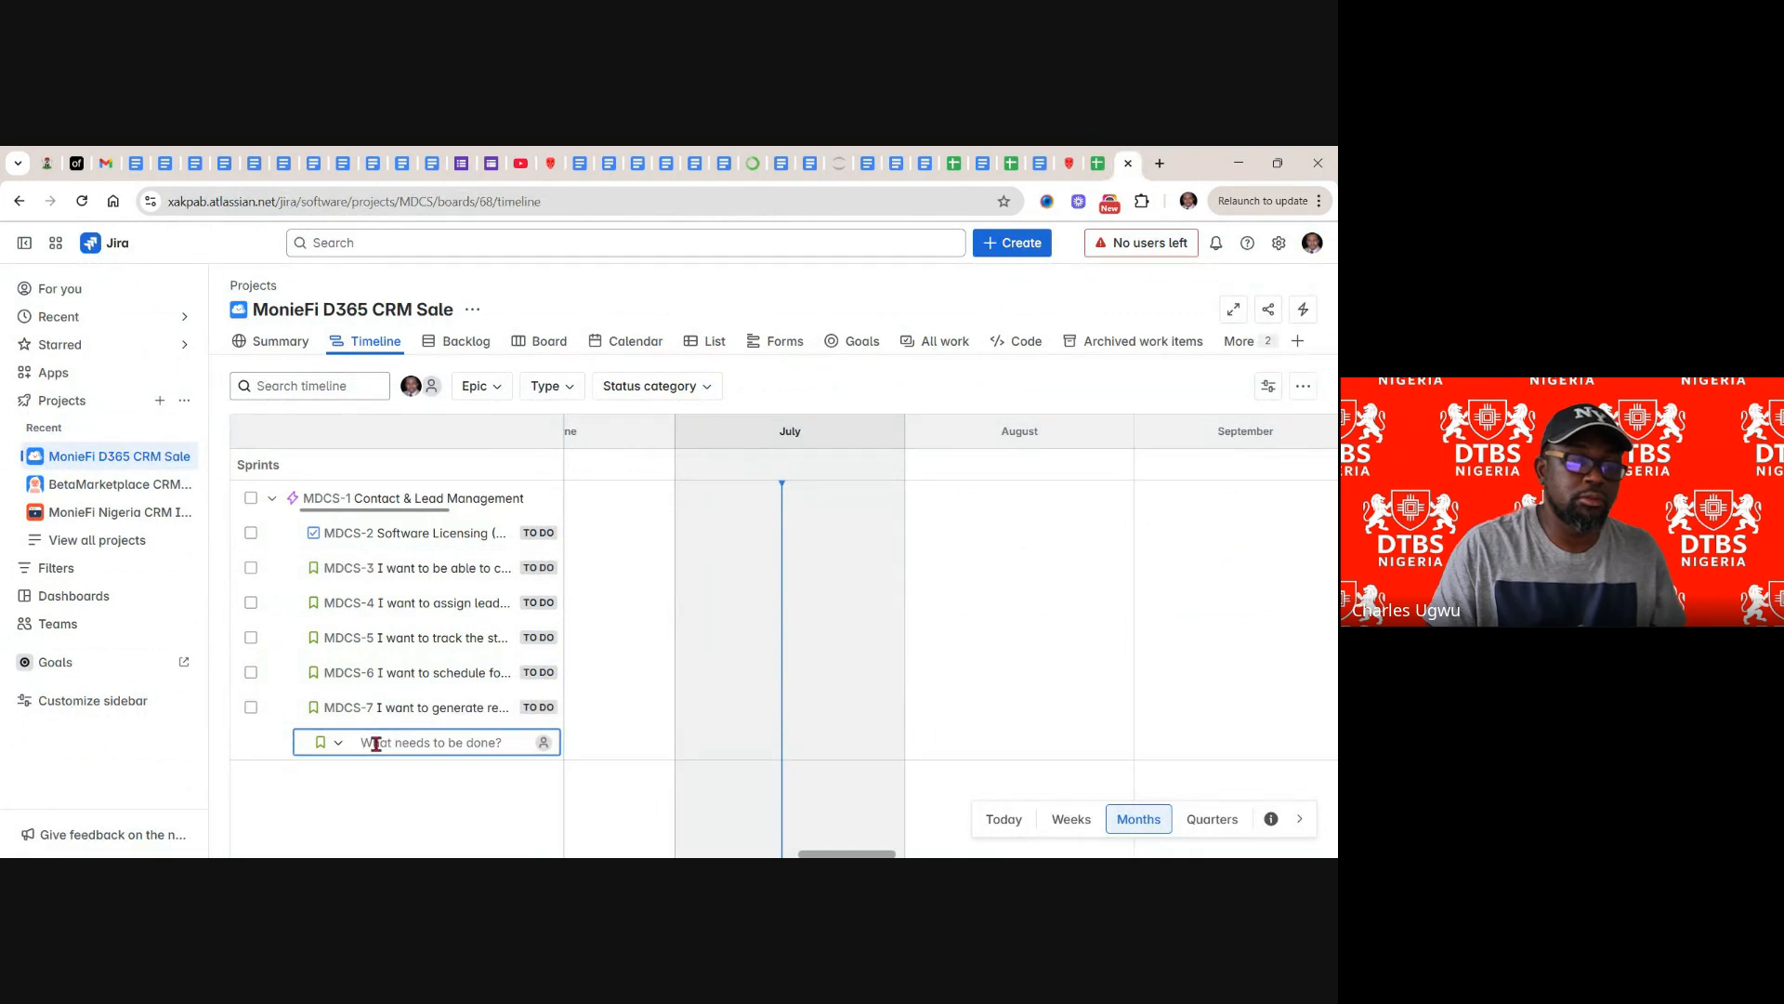
pyautogui.hotkey('ctrl', 'v')
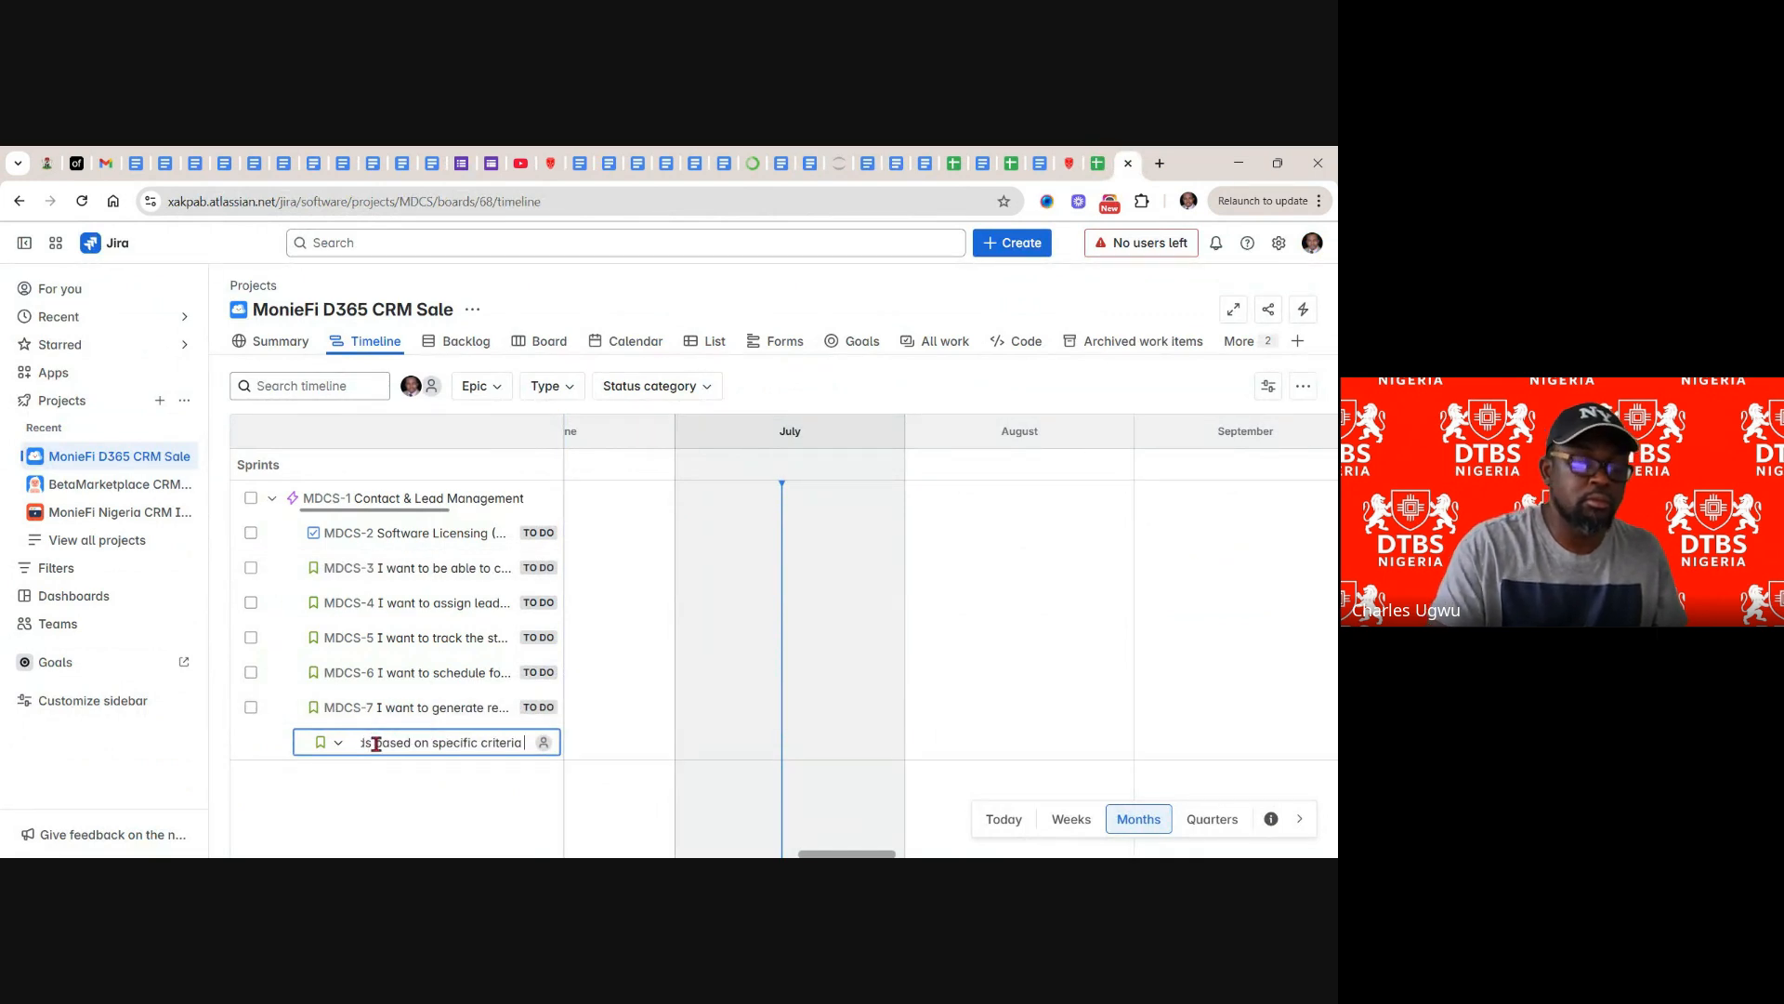
pyautogui.press('Return')
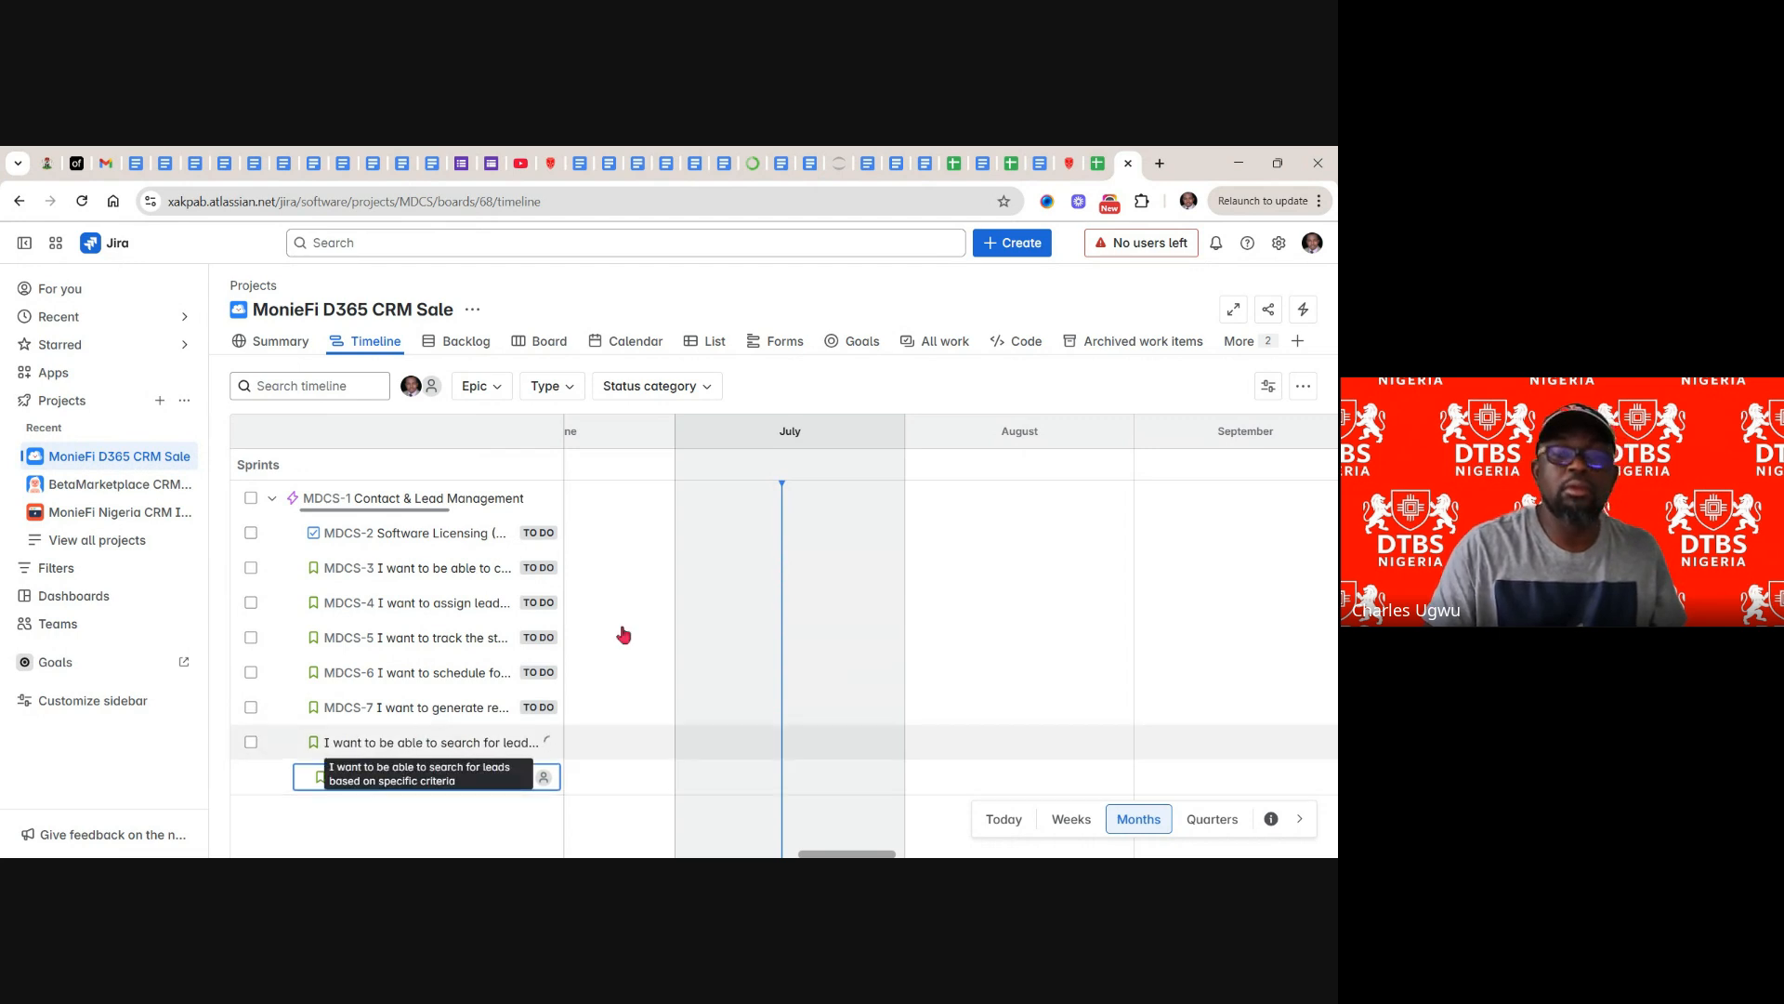
# - Copy "I want to import leads in bulk from external sources," from the spreadsheet and create the next Jira child story with it
pyautogui.click(1099, 165)
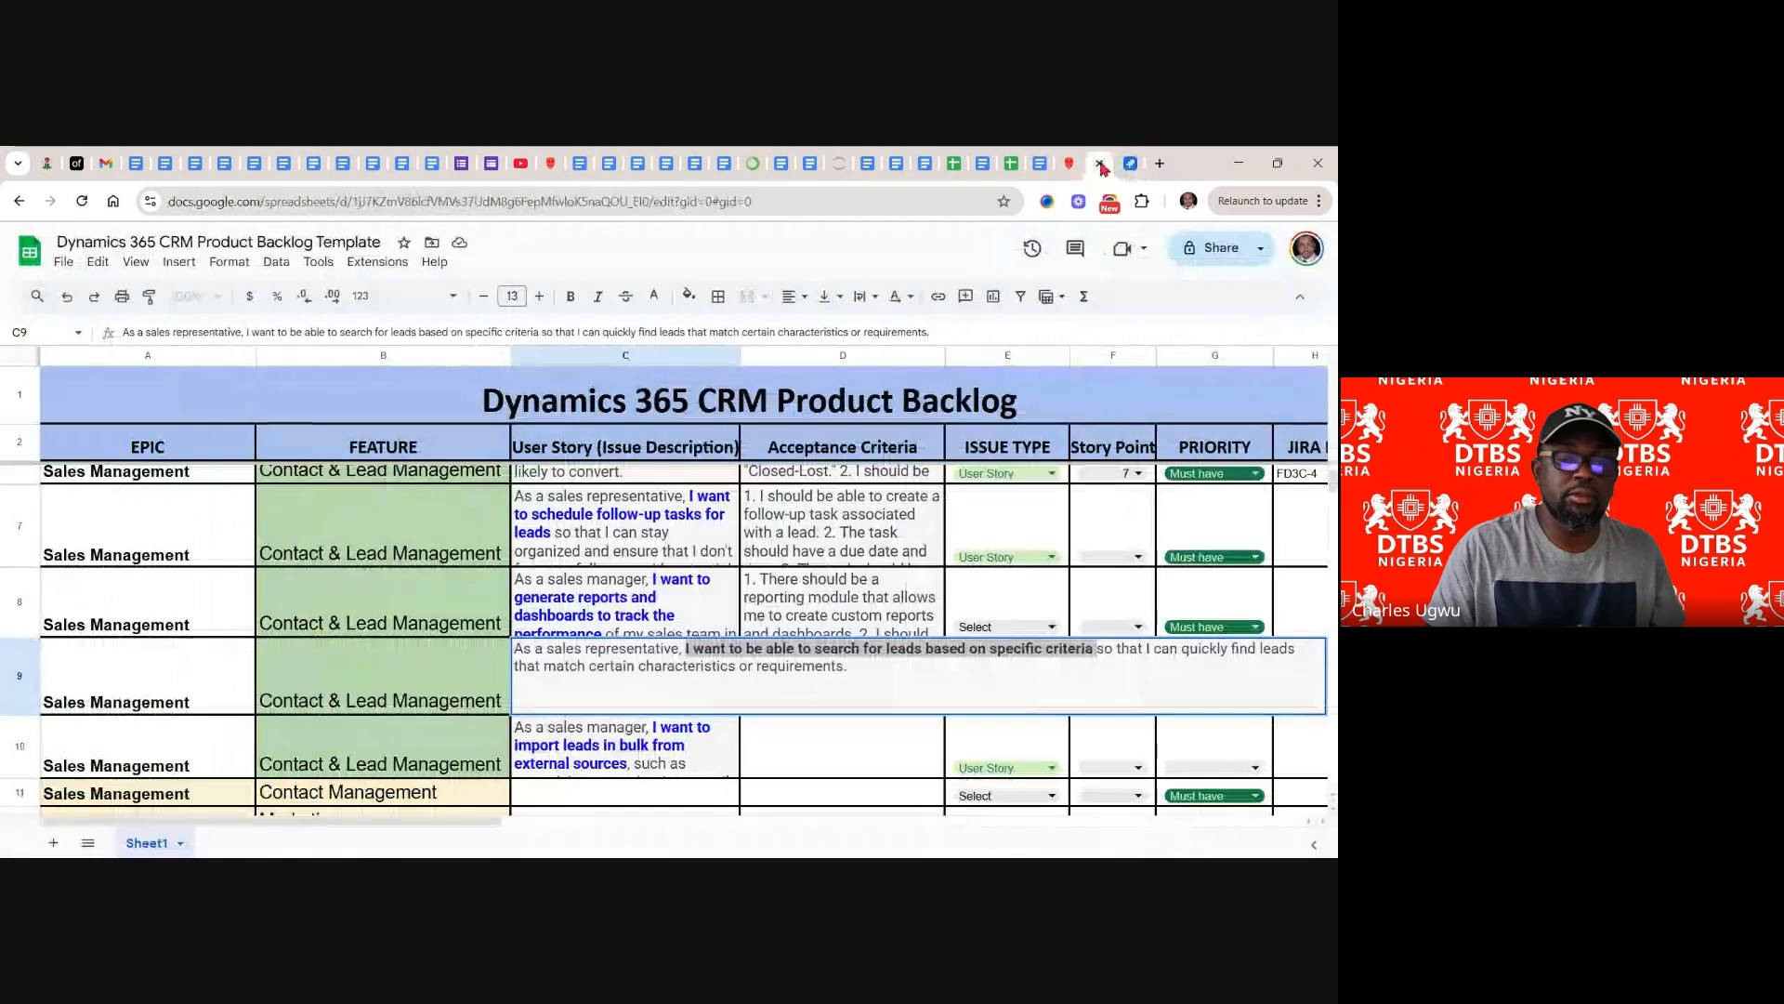
pyautogui.click(667, 743)
pyautogui.doubleClick(666, 744)
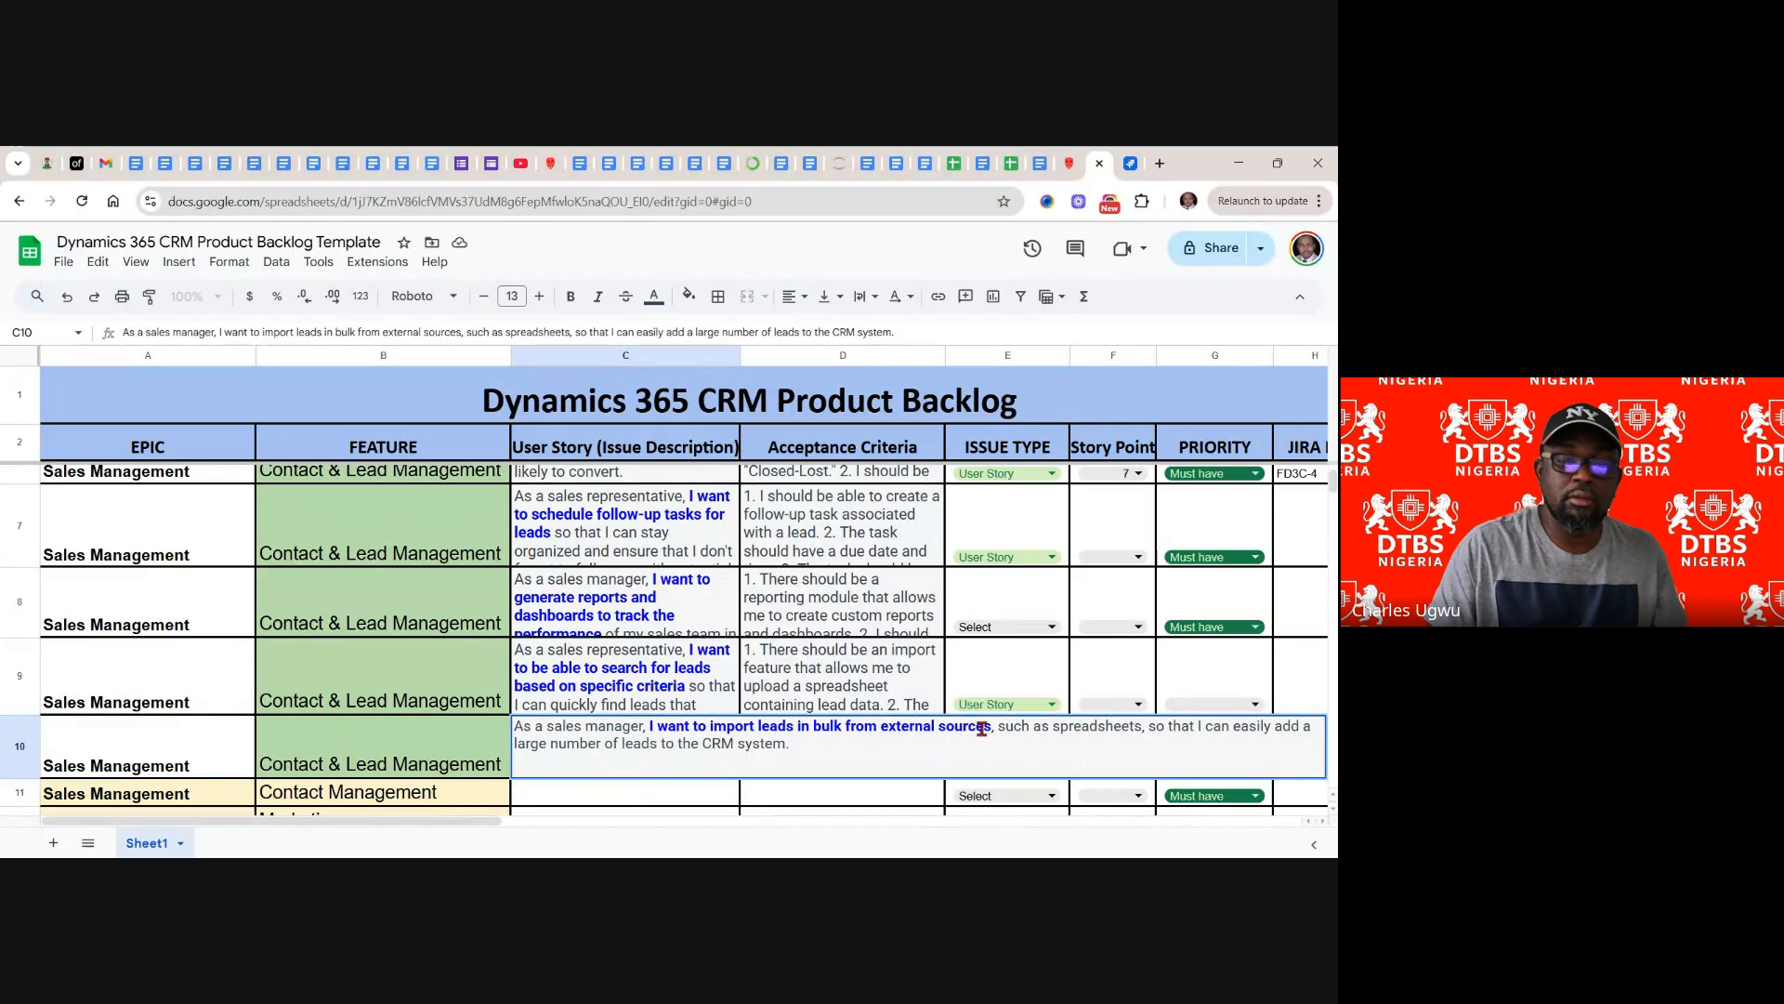
pyautogui.moveTo(994, 728); pyautogui.dragTo(646, 731)
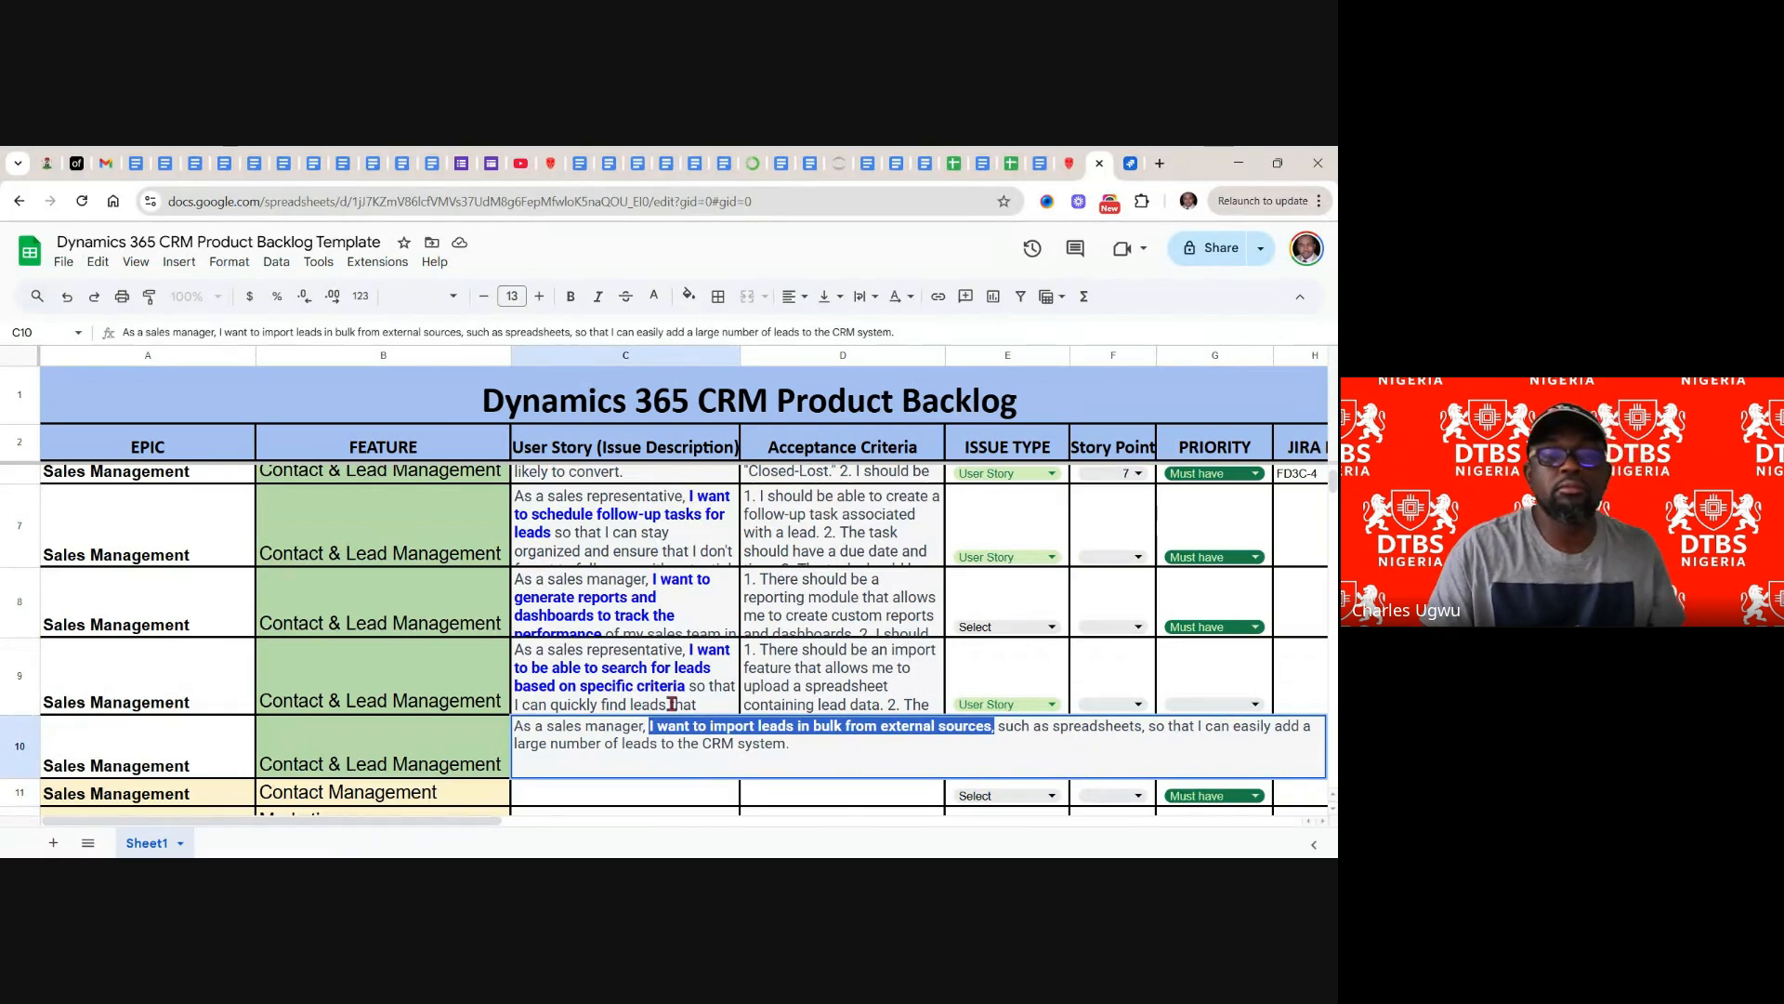
pyautogui.click(1130, 162)
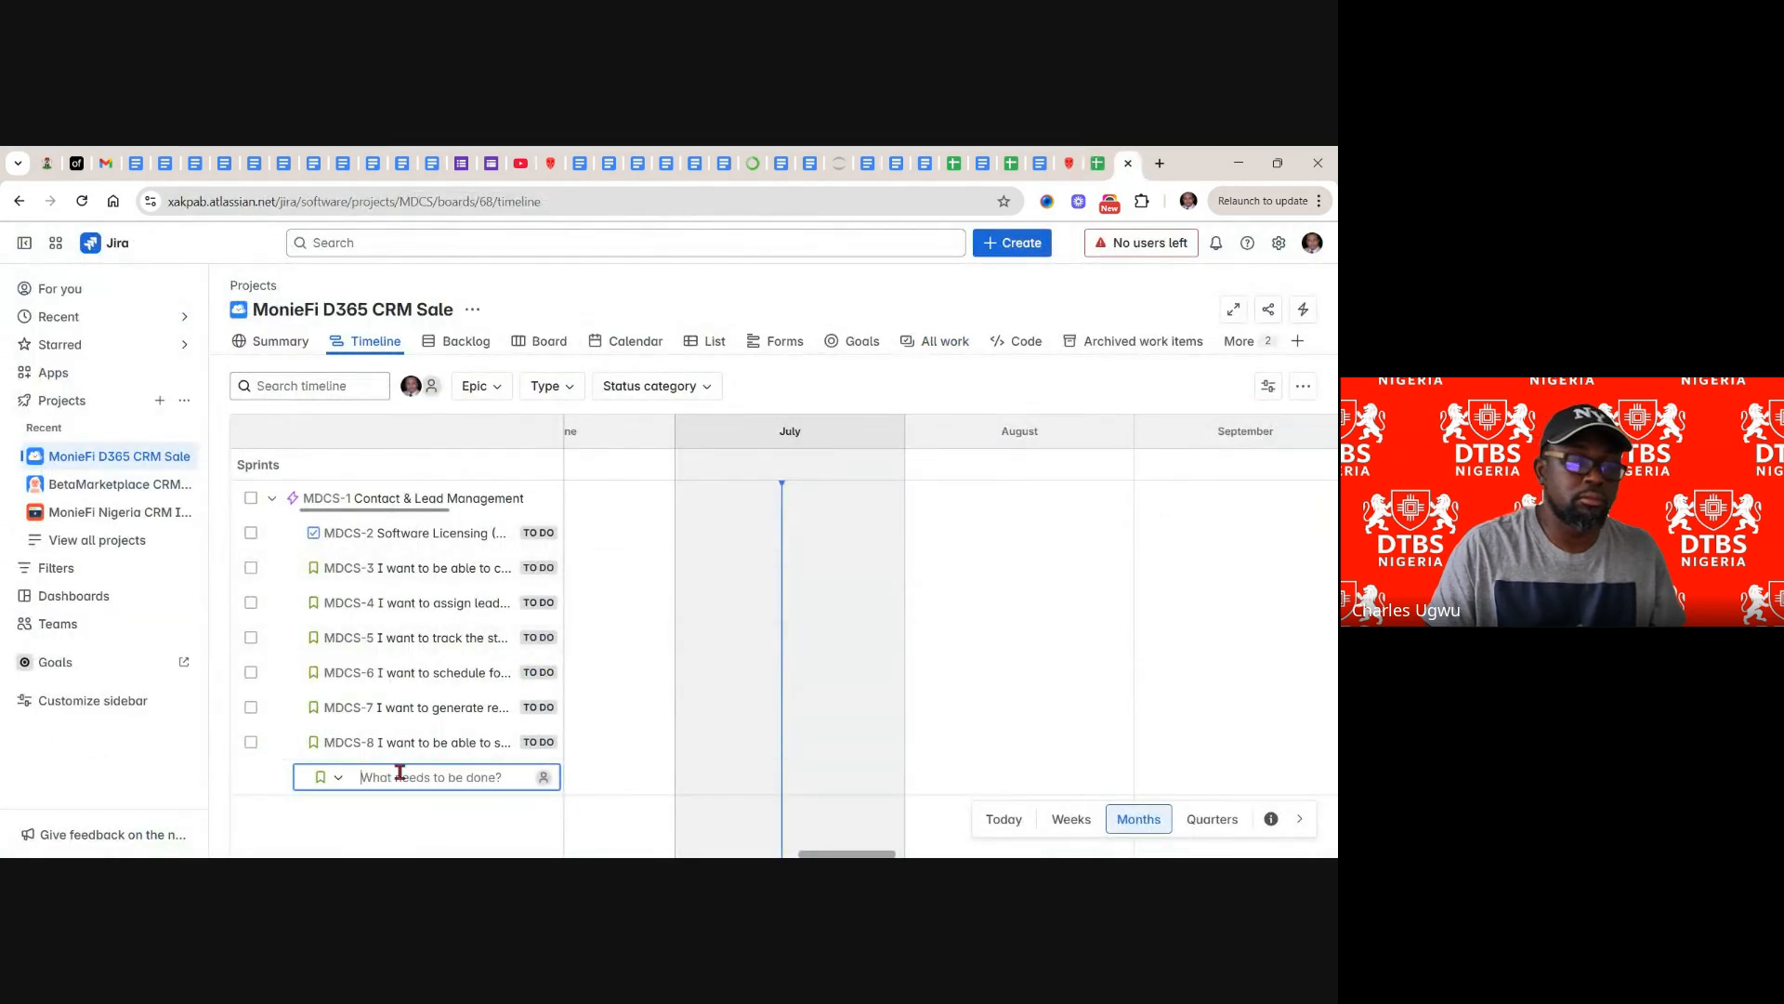
pyautogui.hotkey('ctrl', 'v')
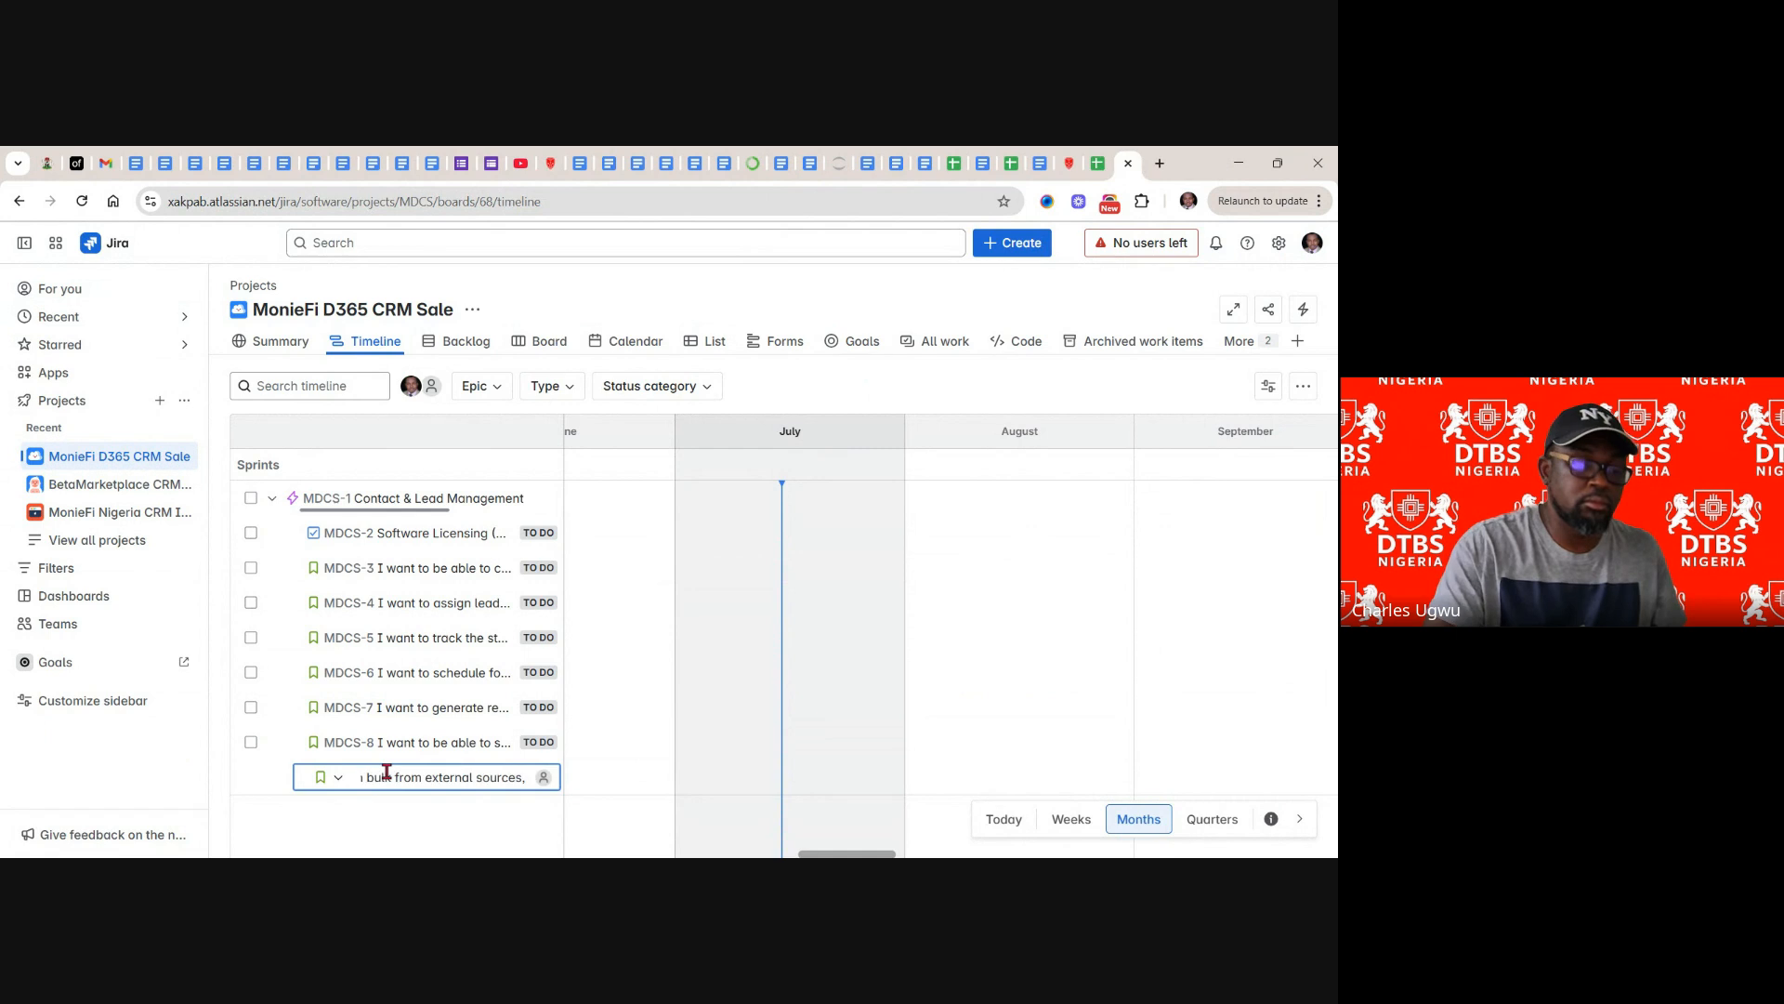
pyautogui.press('Return')
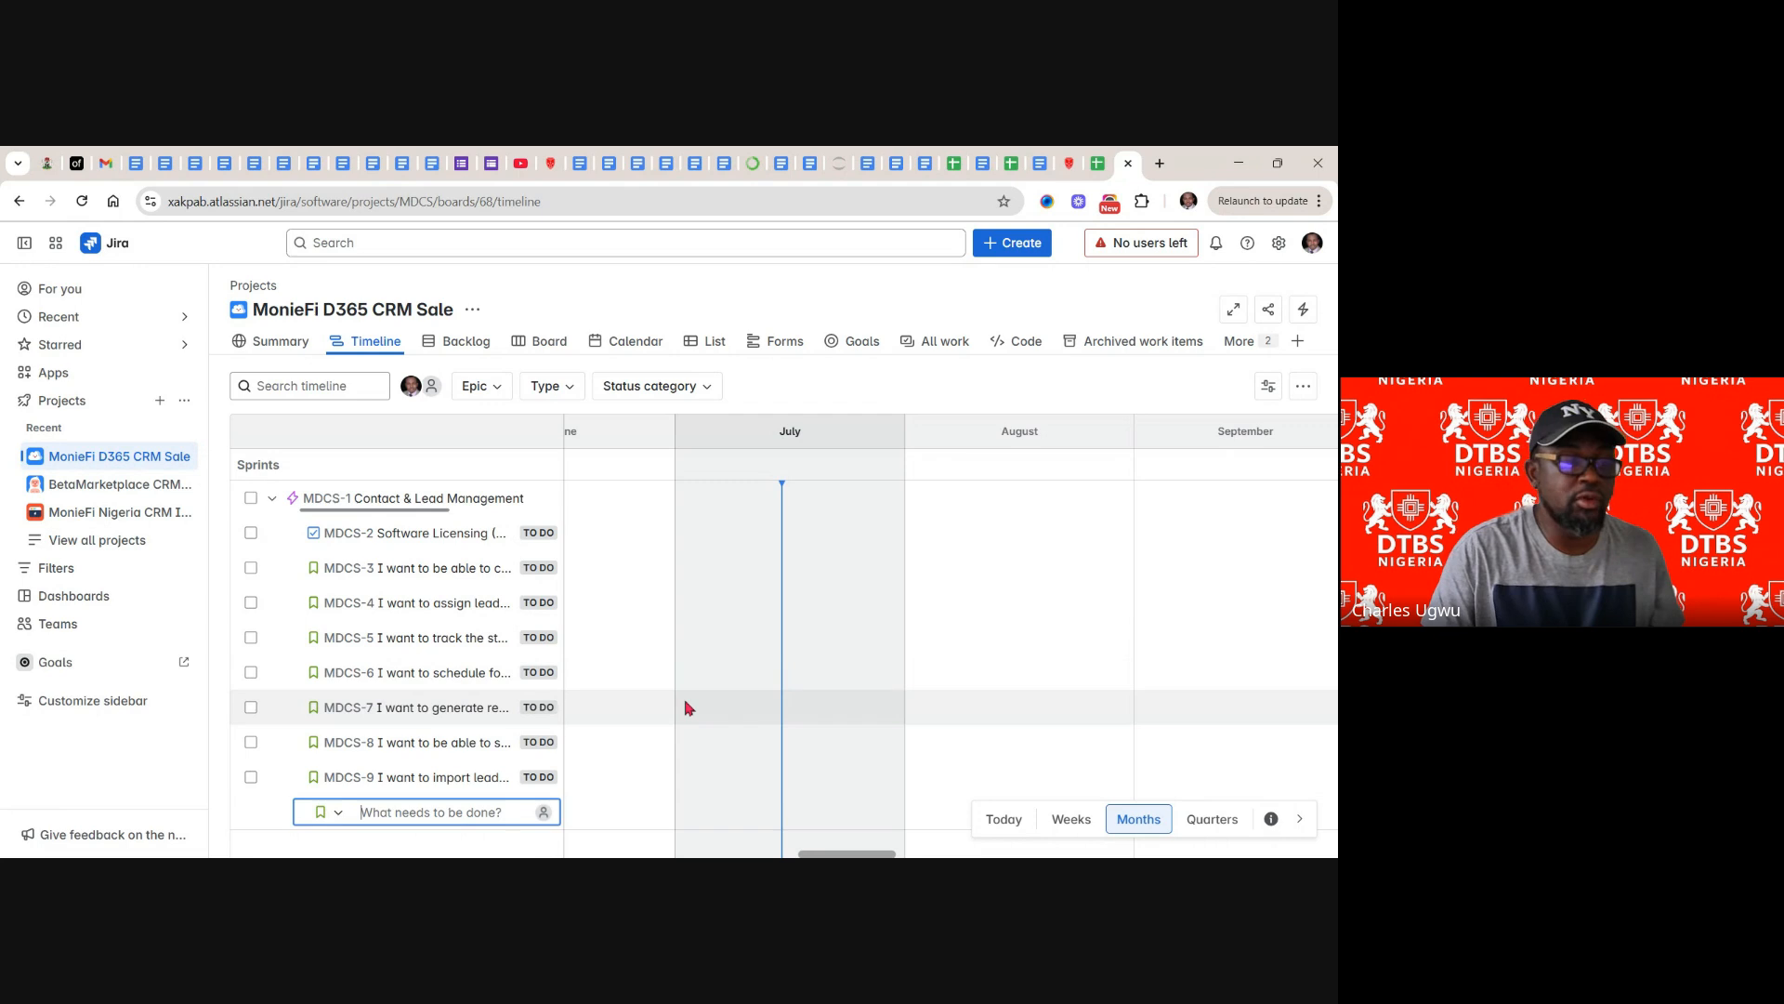
# - Review the created work items in the project's Backlog view and return to the timeline
pyautogui.click(476, 343)
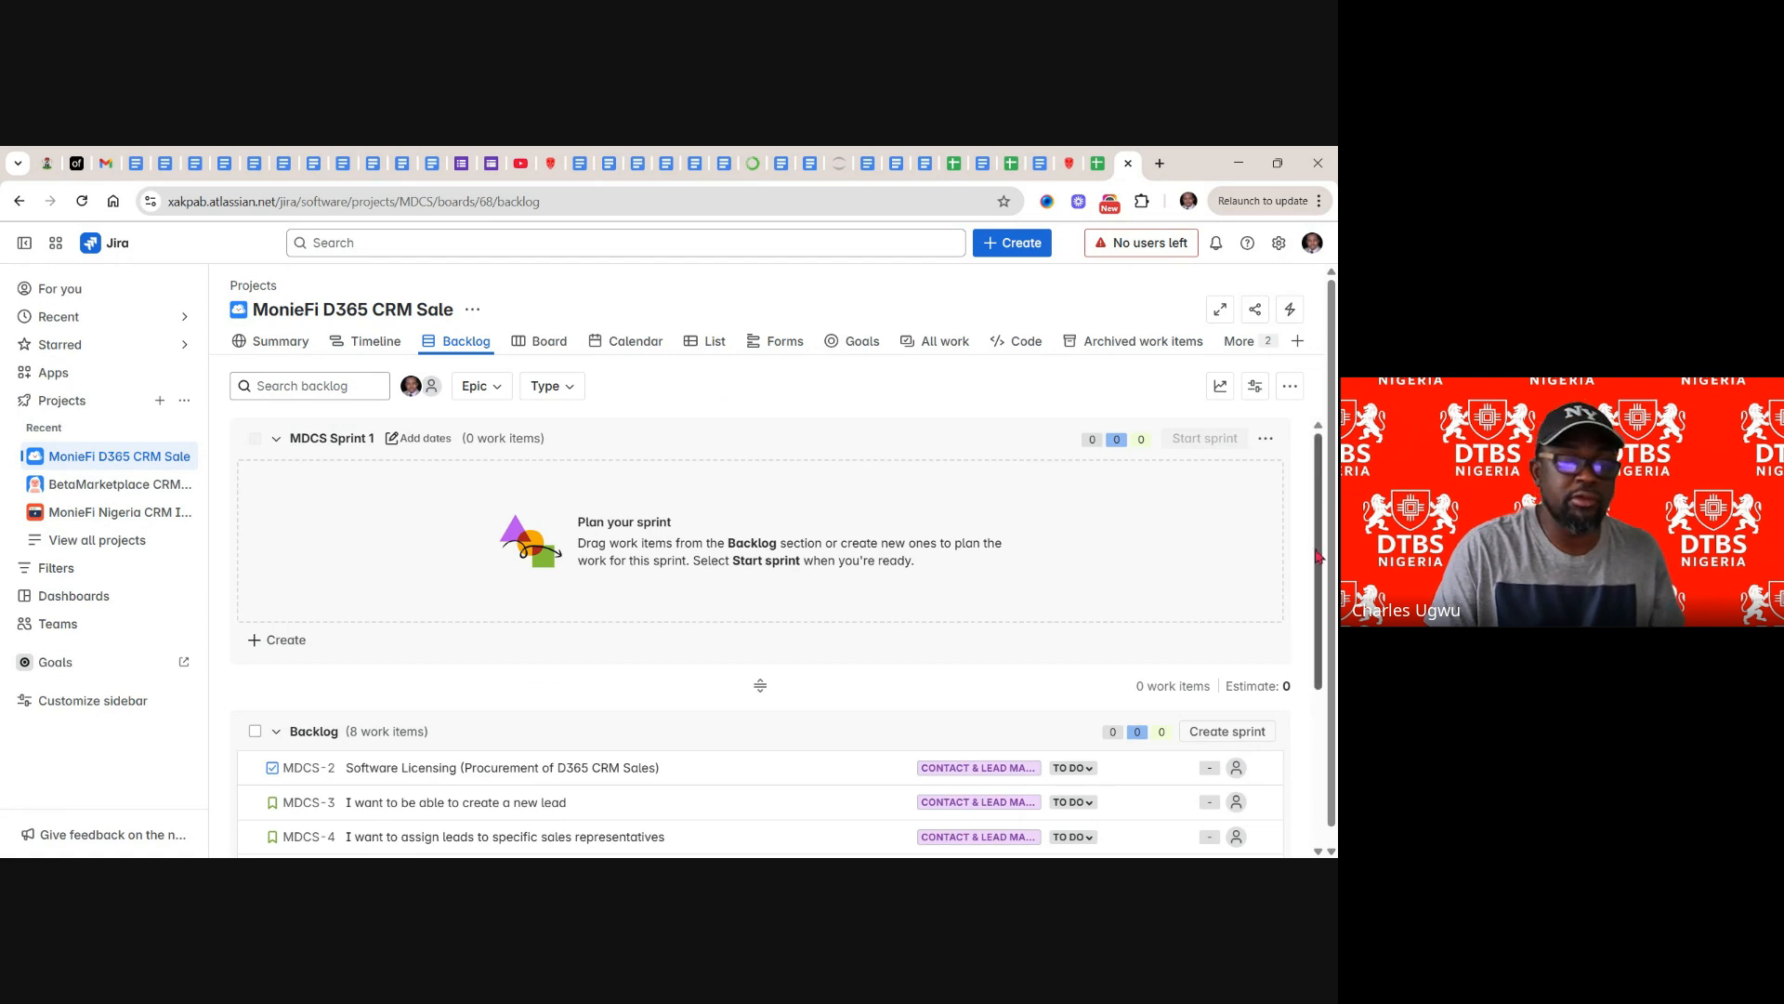
pyautogui.moveTo(1317, 555); pyautogui.dragTo(1335, 689)
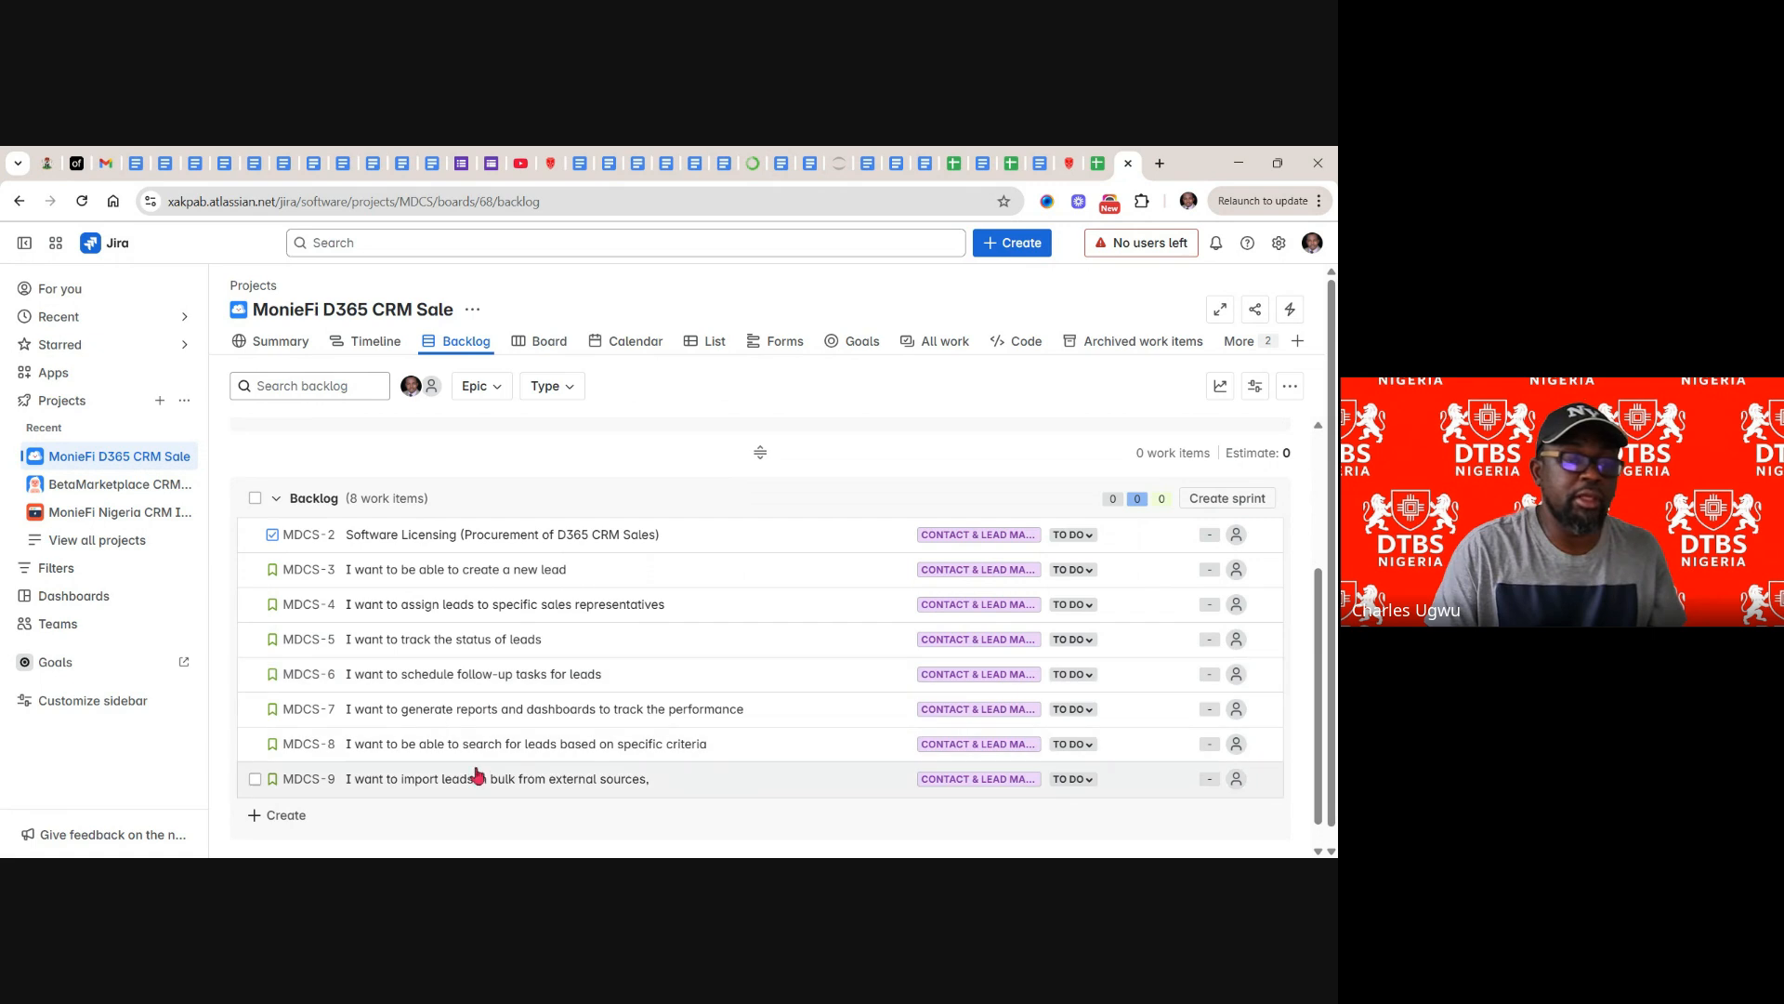
pyautogui.click(377, 344)
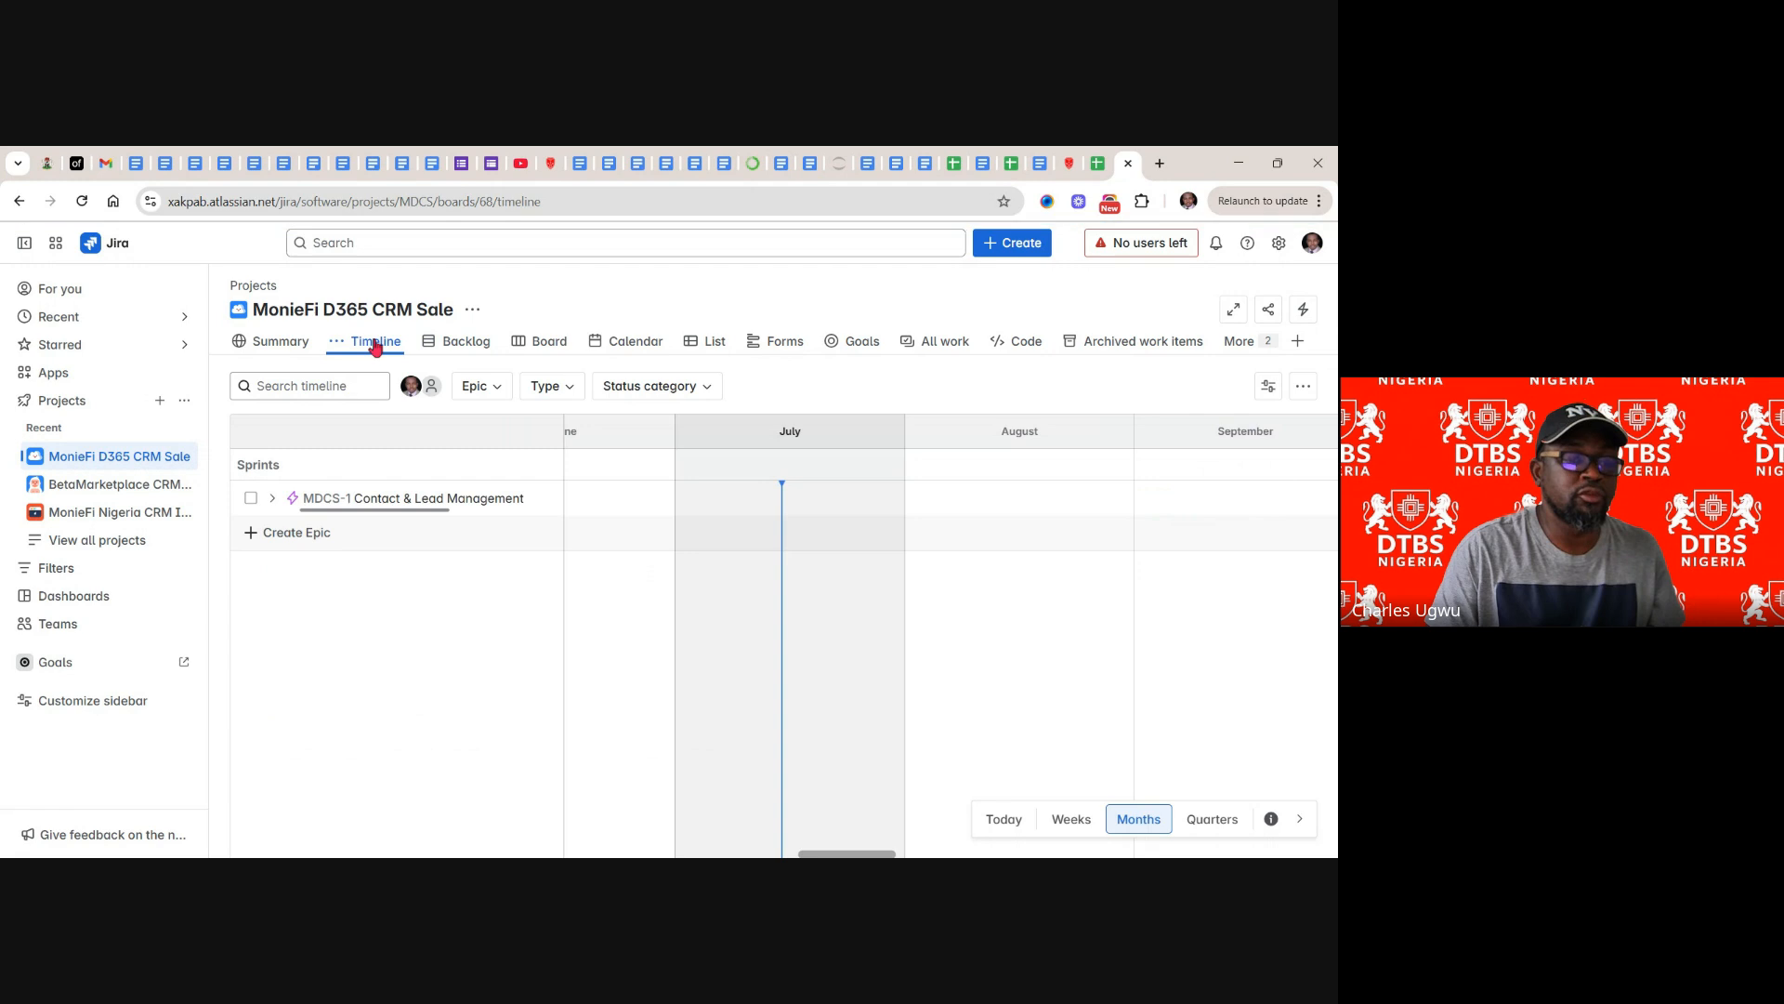
# - Expand the Contact & Lead Management epic and open the details of its Software Licensing task, including the work type choices
pyautogui.click(273, 499)
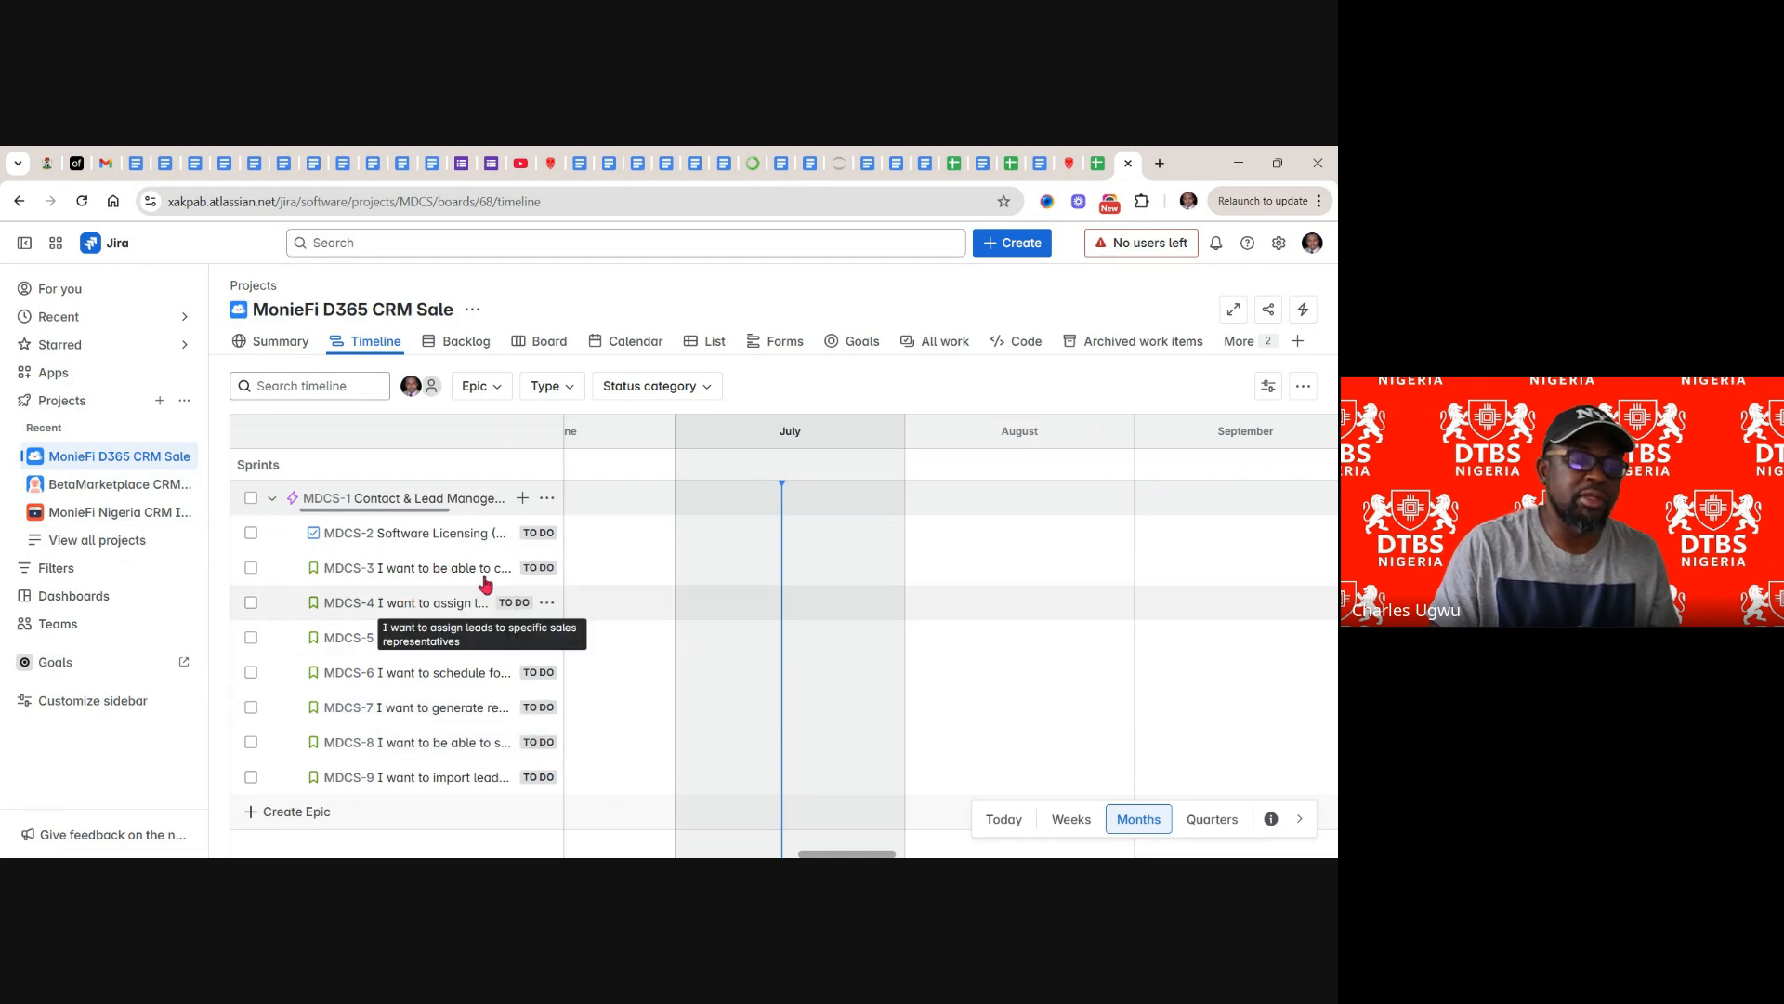
pyautogui.click(434, 535)
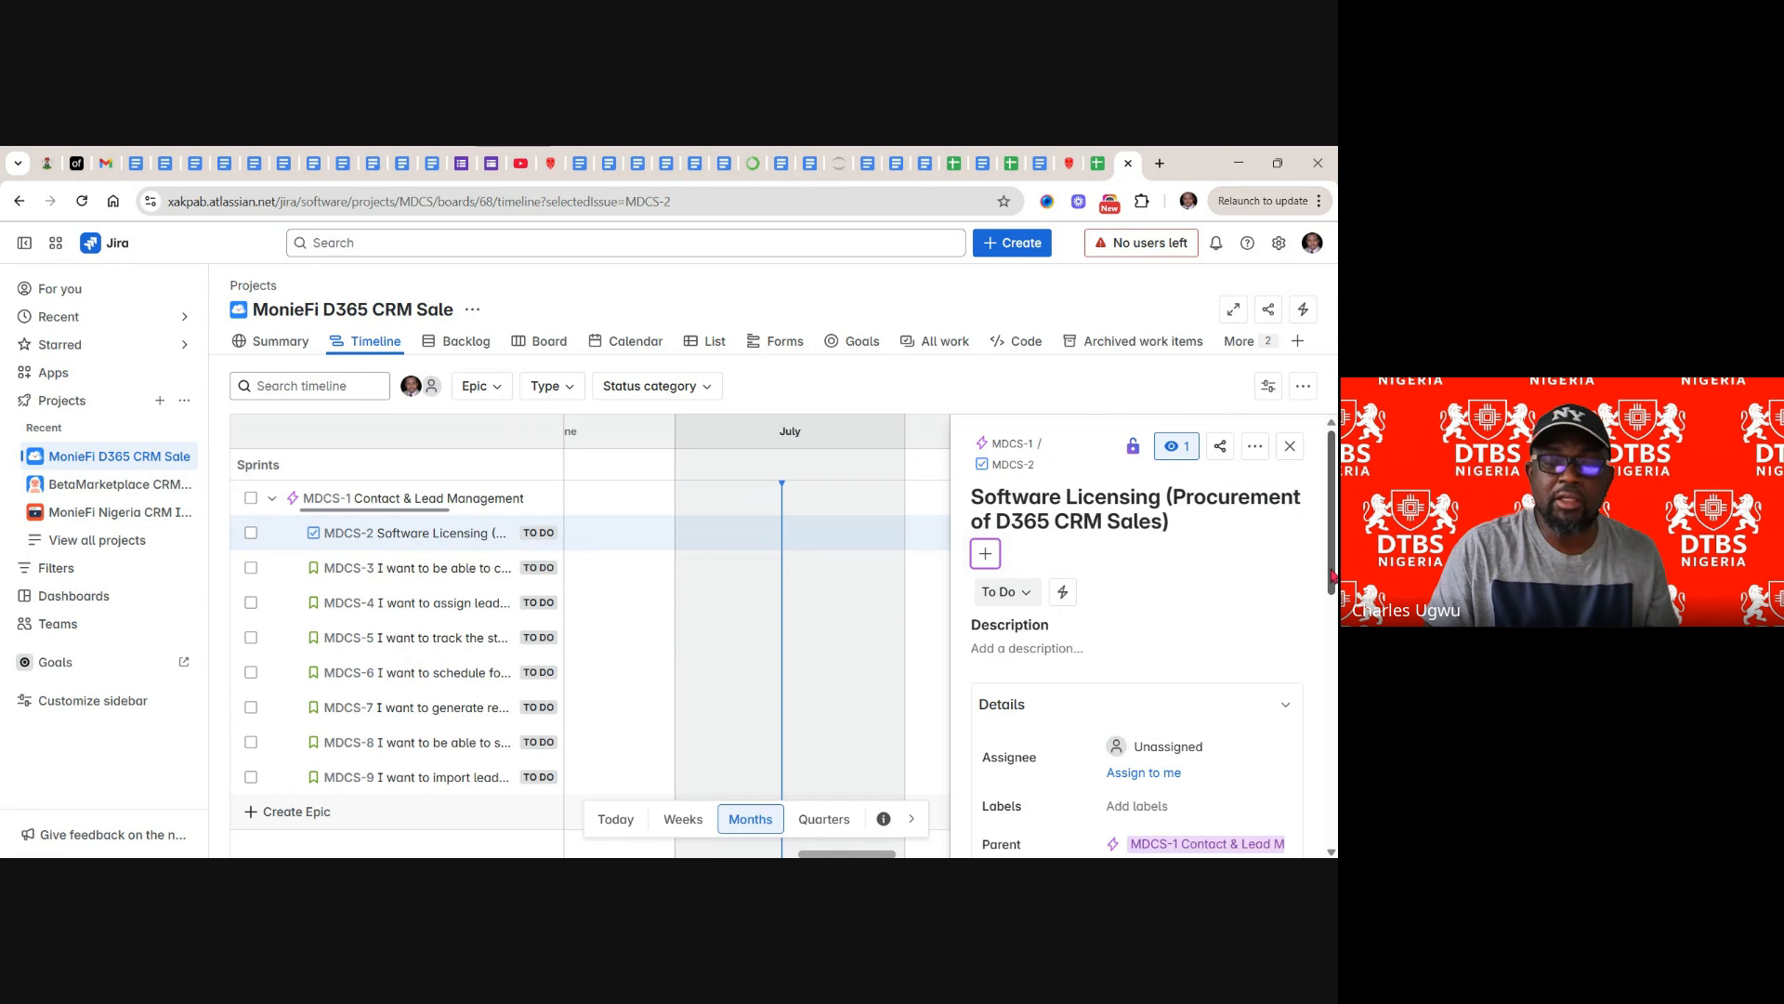
pyautogui.scroll(-1, 1333, 584)
pyautogui.moveTo(1332, 584); pyautogui.dragTo(1331, 701)
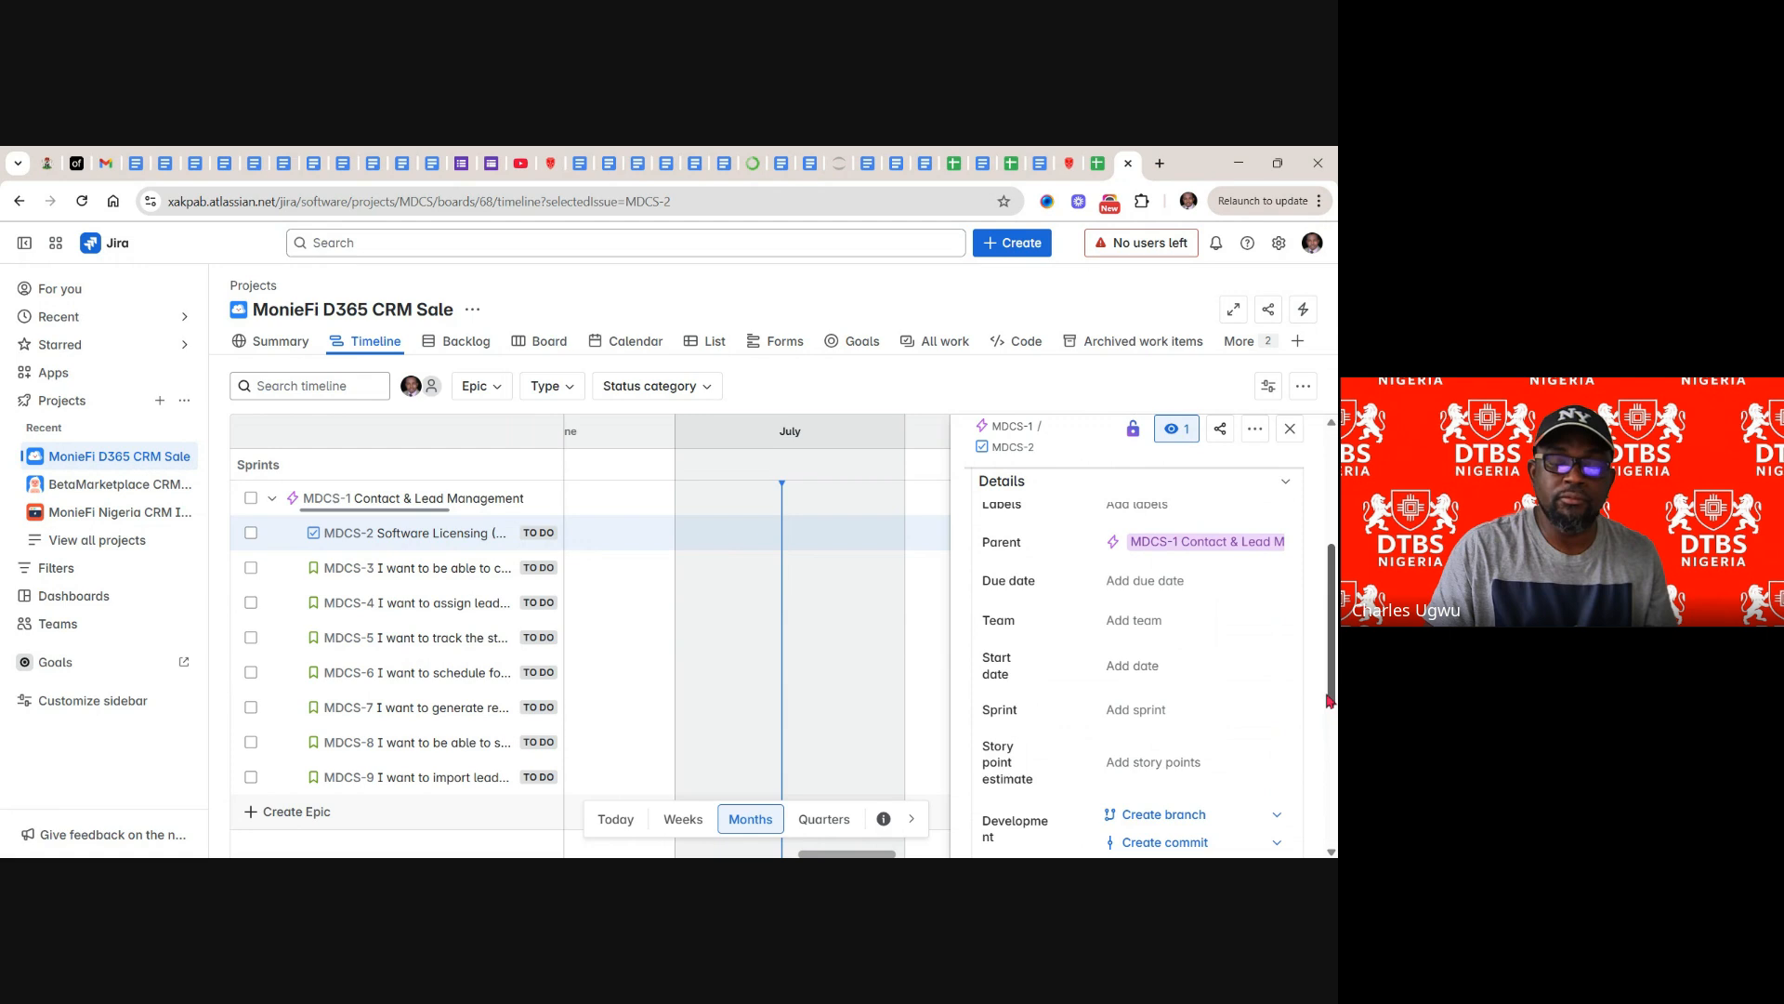
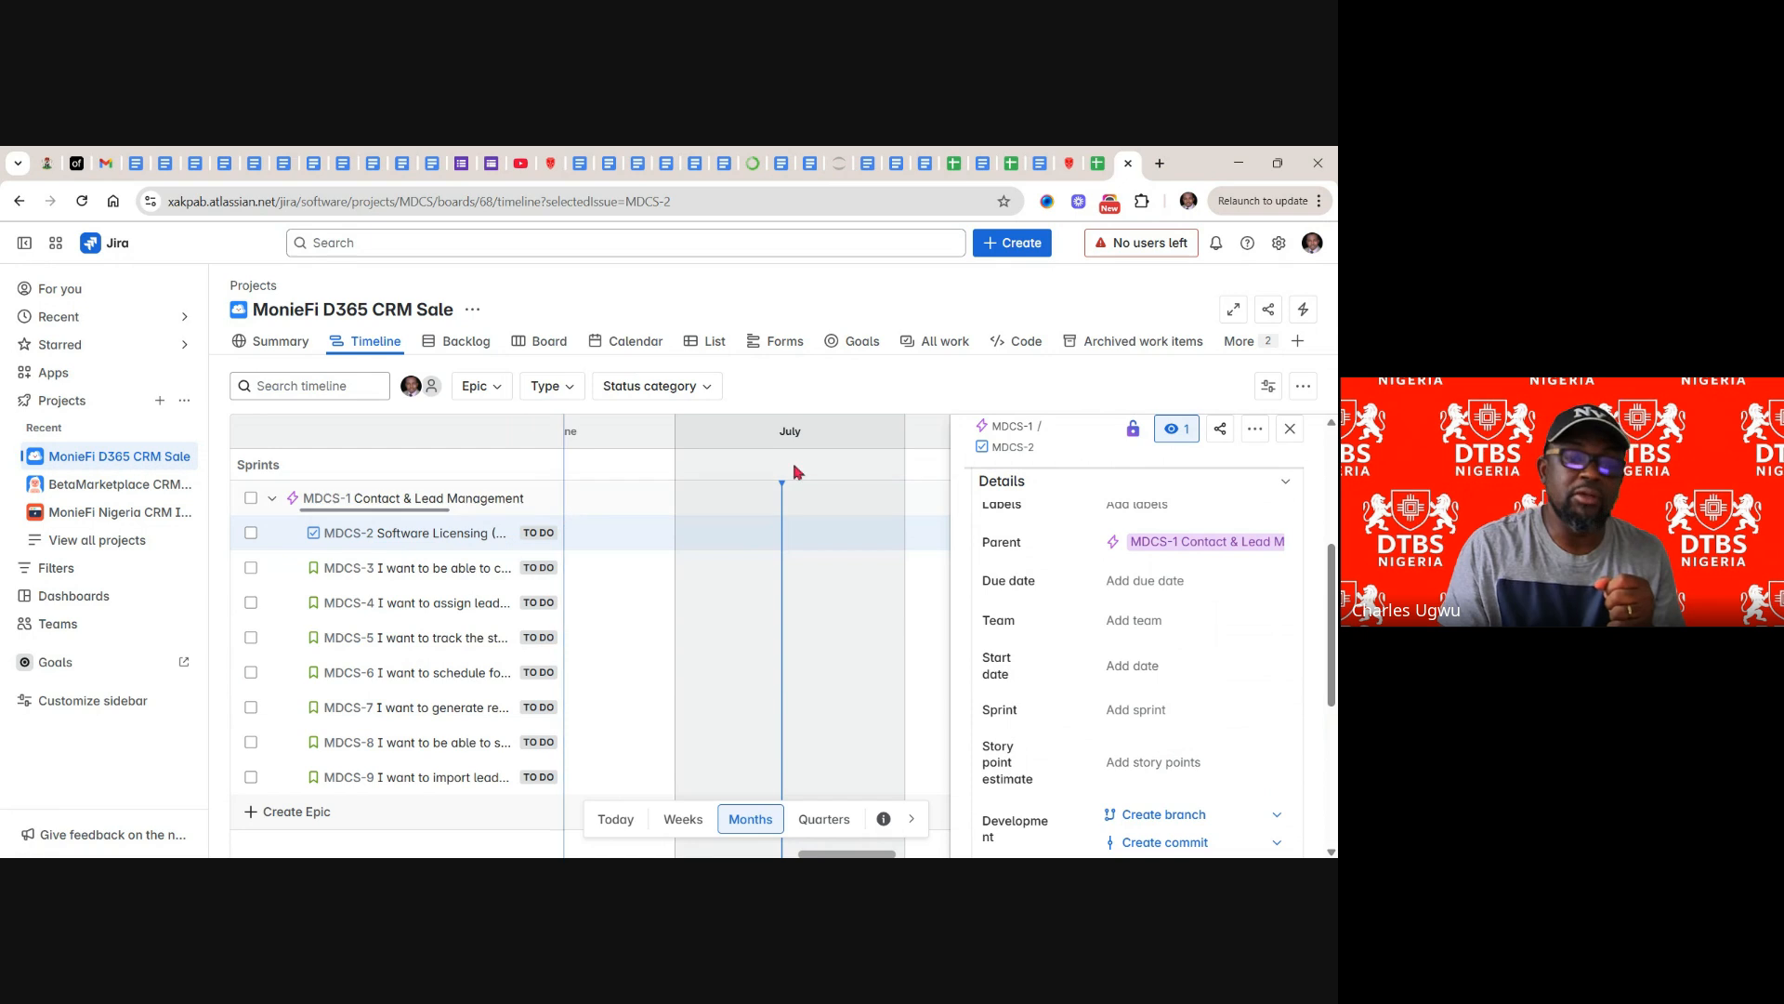
pyautogui.click(983, 449)
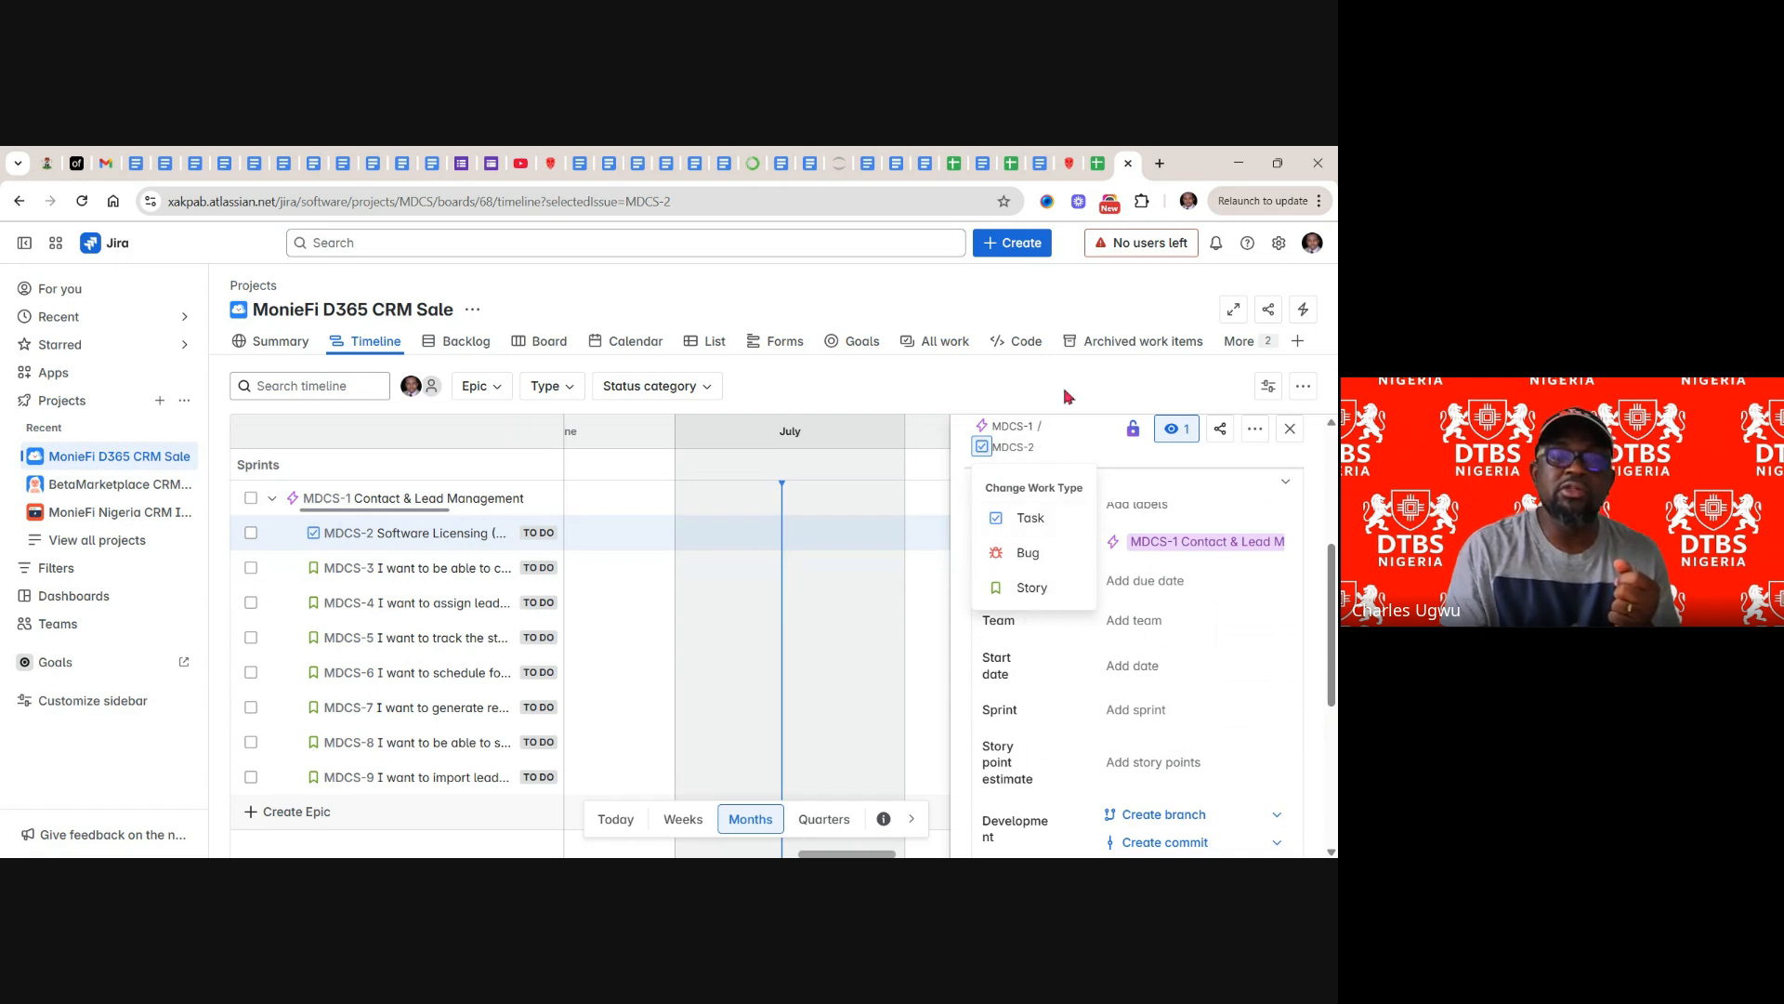
# - Look up the story points and priority of the Software Licensing row in the backlog spreadsheet
pyautogui.click(1102, 163)
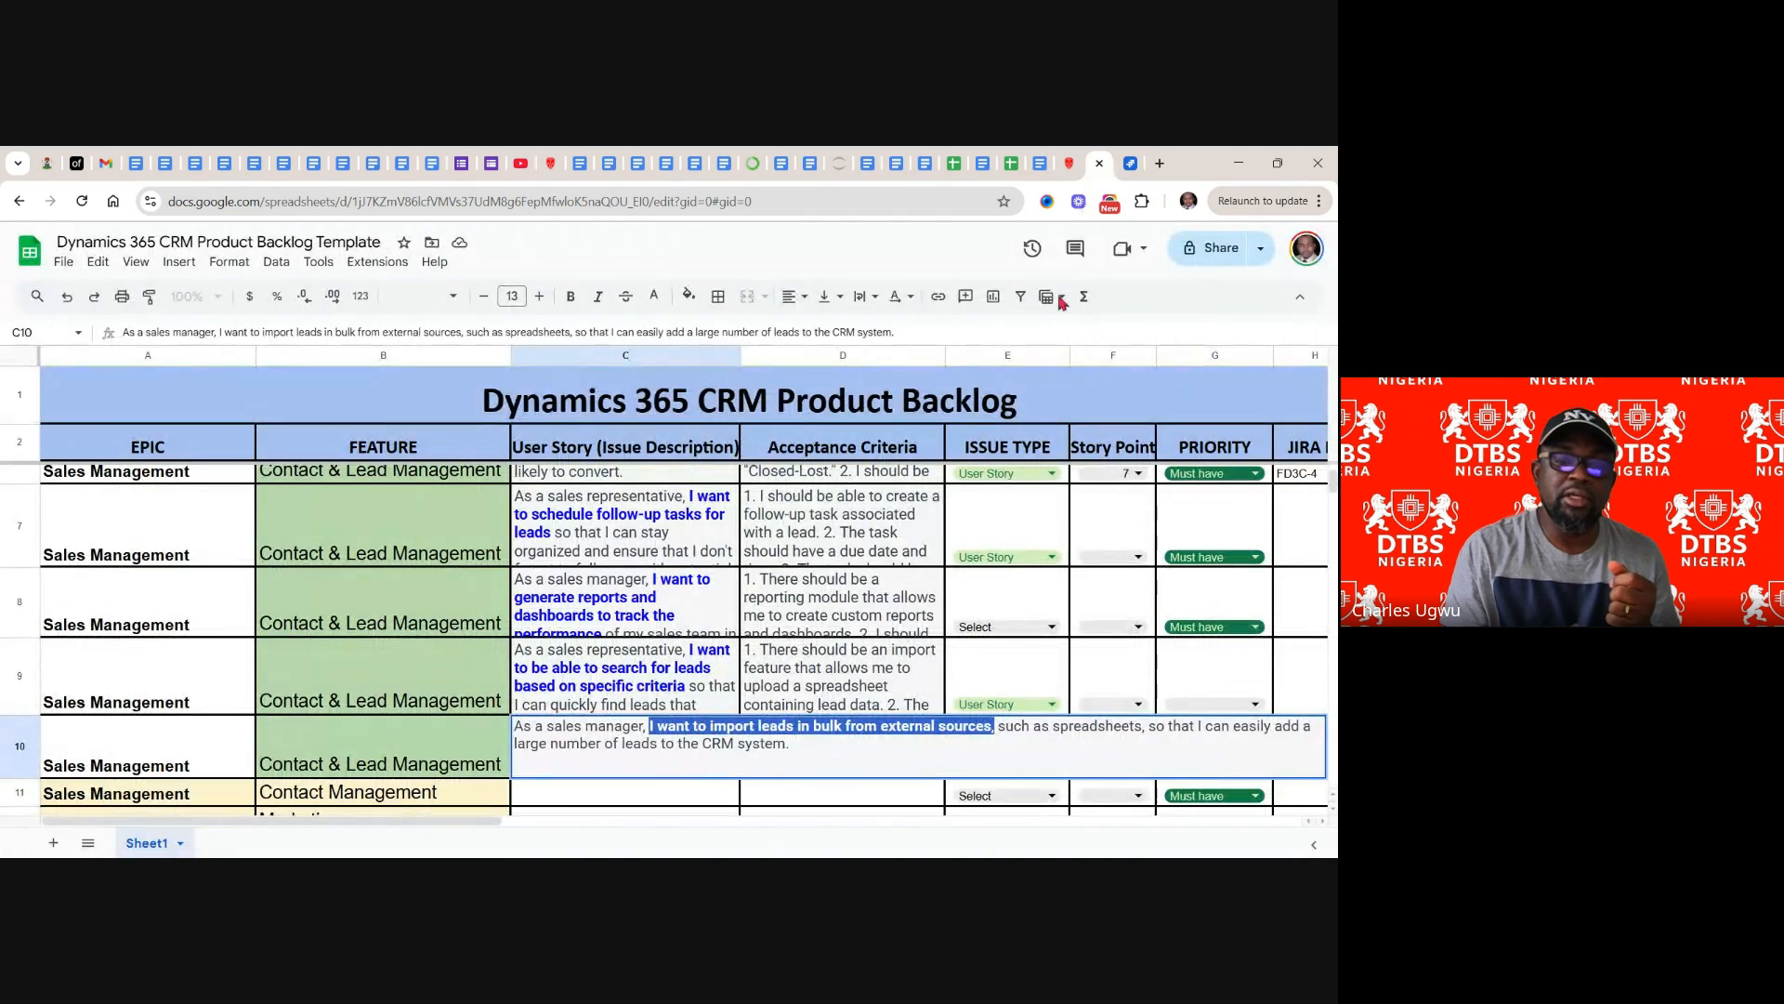
pyautogui.click(1229, 547)
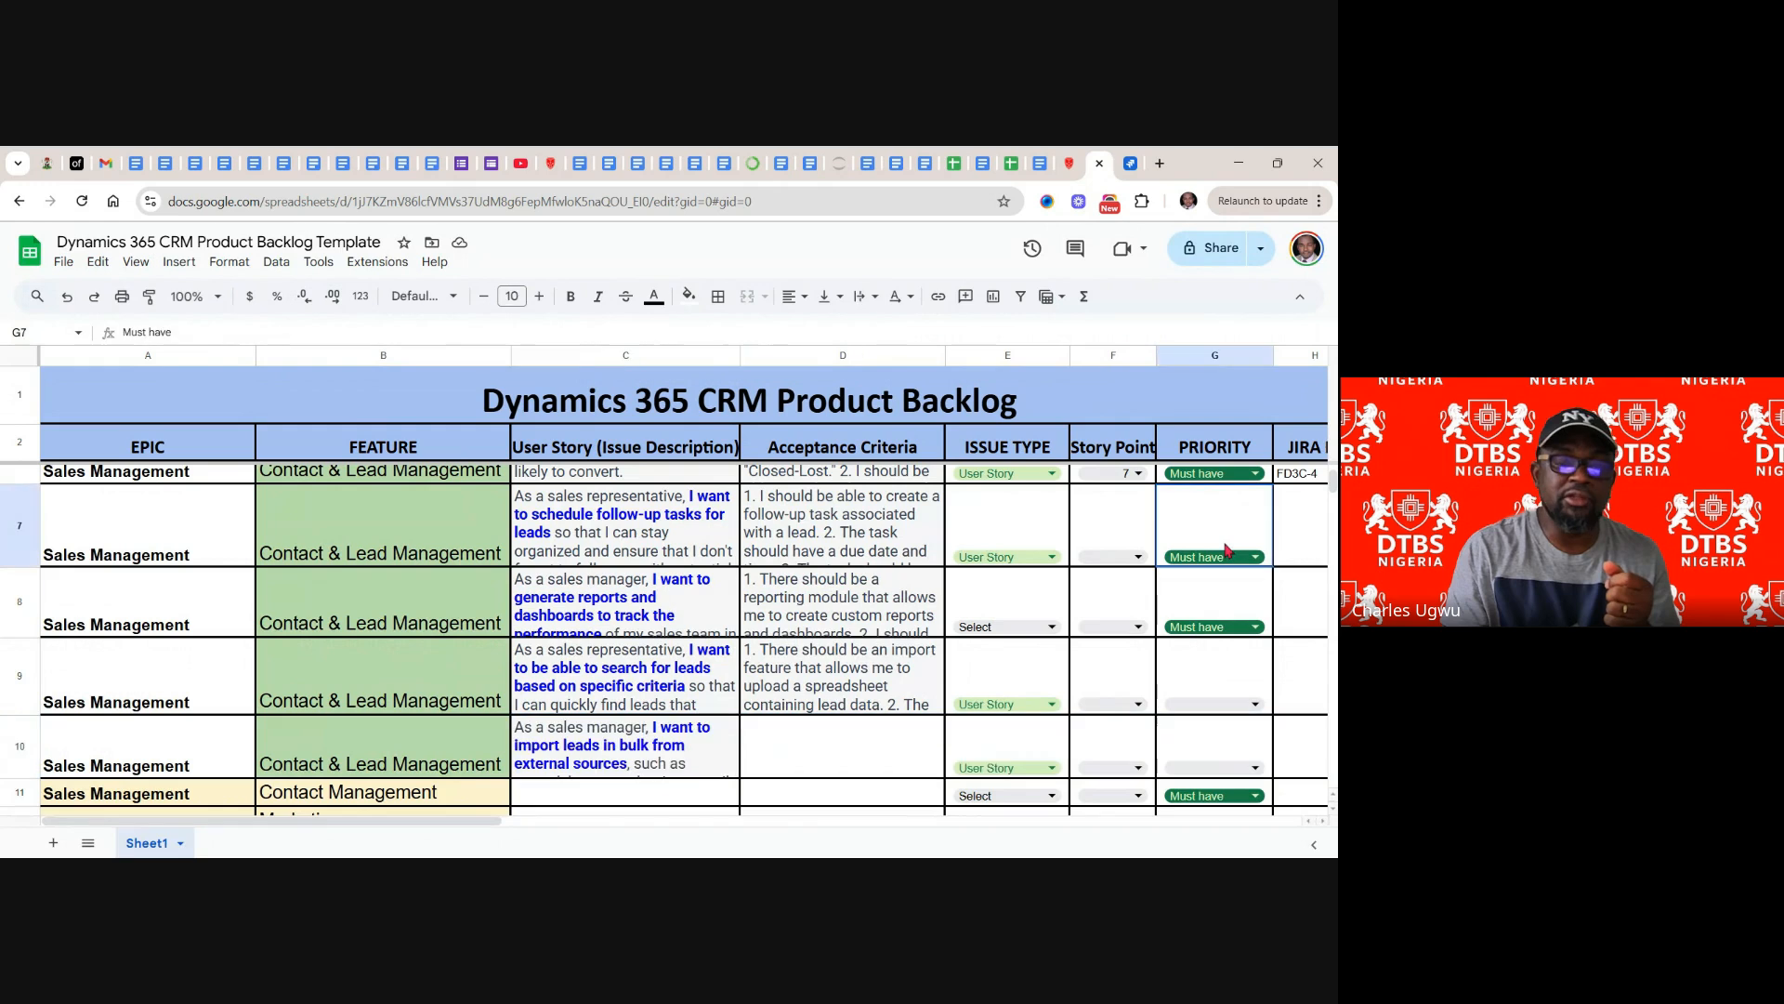
pyautogui.scroll(5, 892, 579)
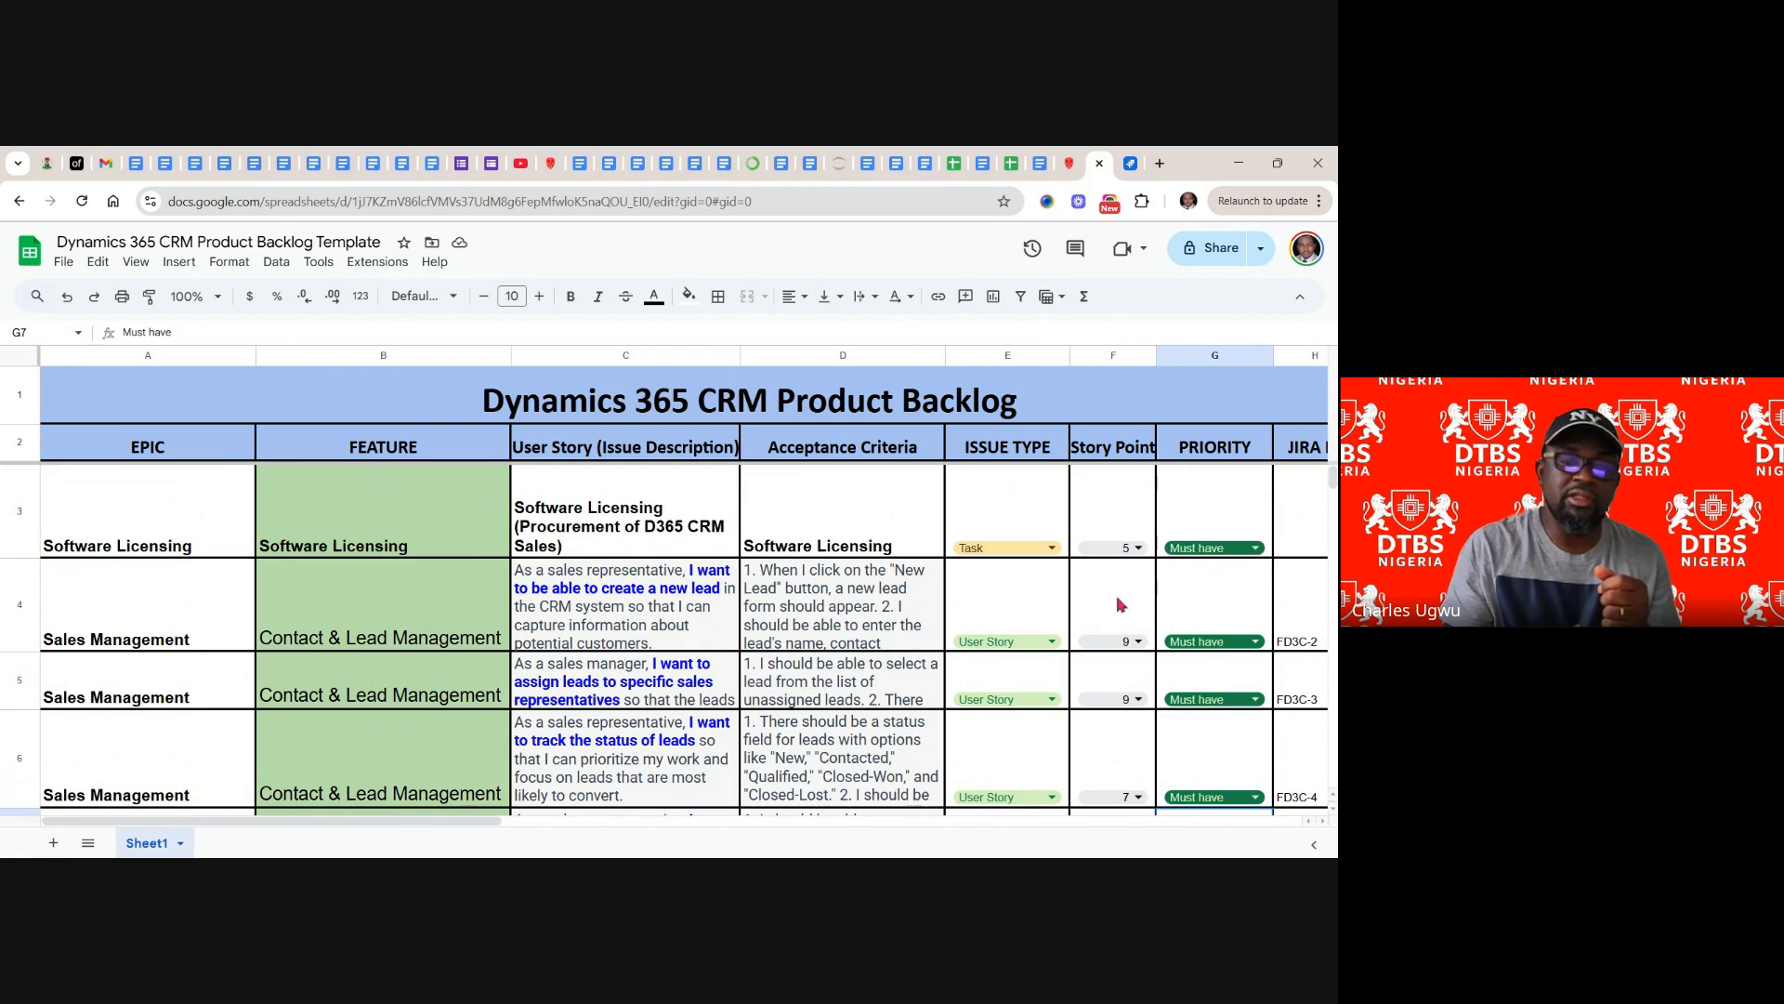
pyautogui.click(1138, 549)
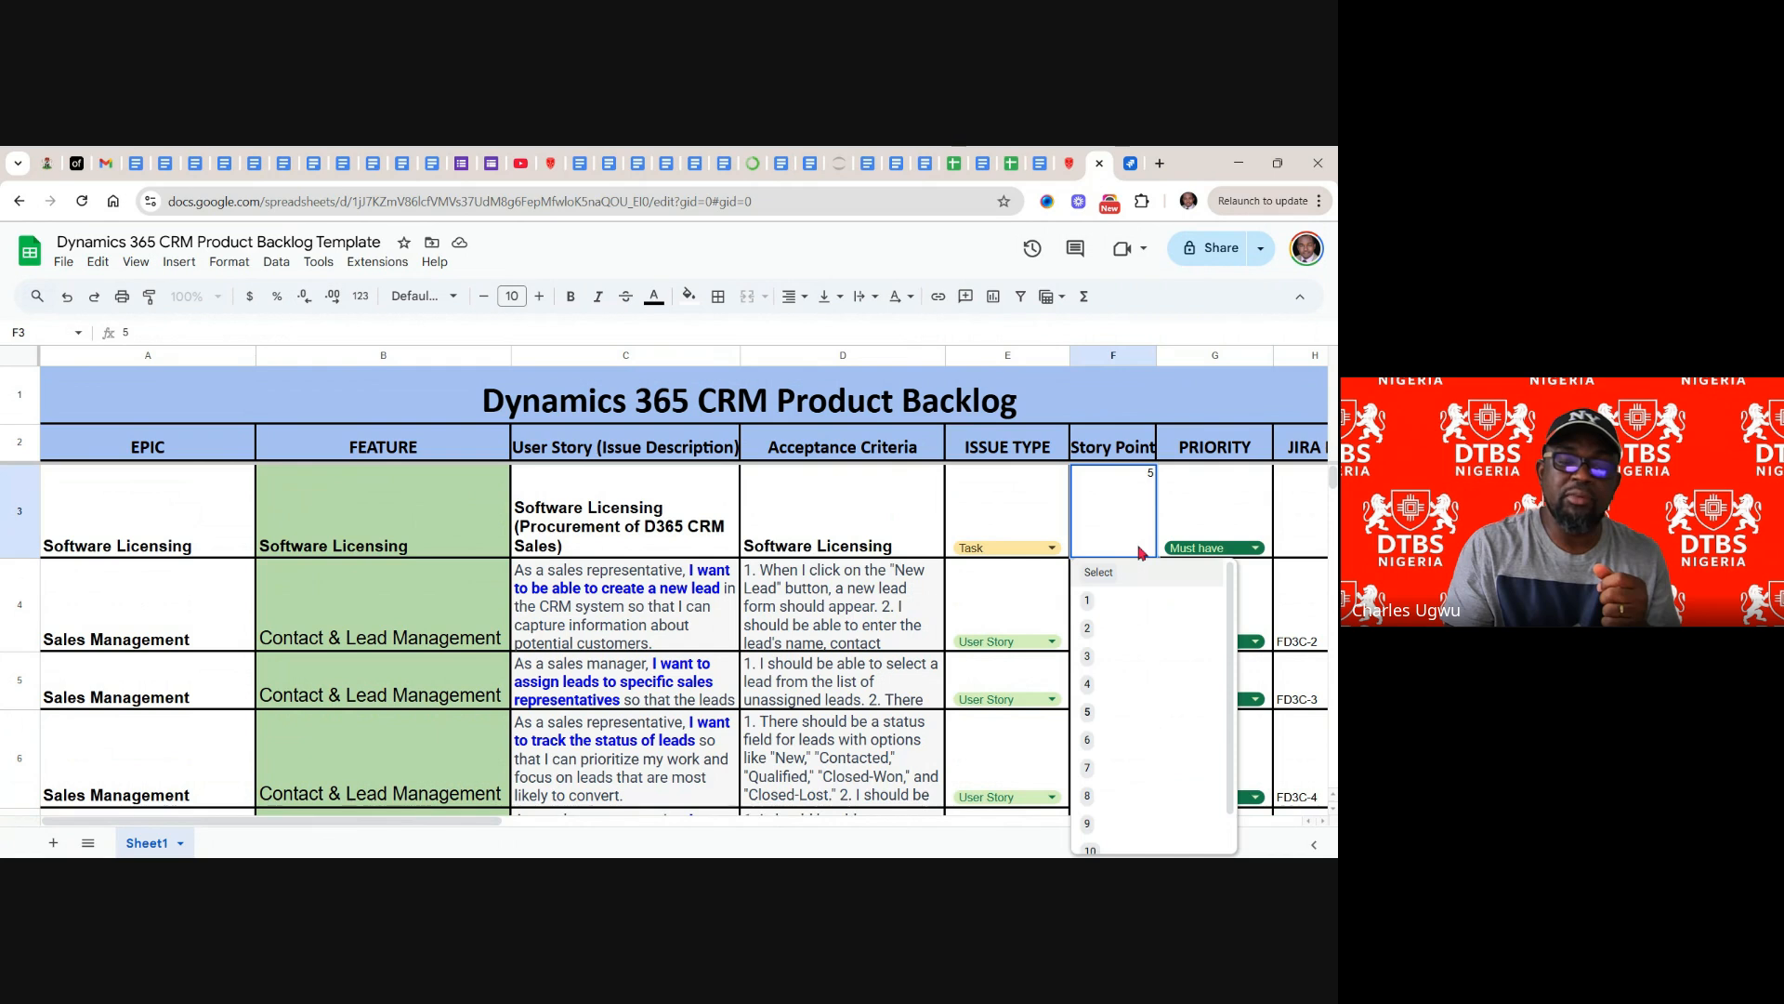
pyautogui.click(1141, 409)
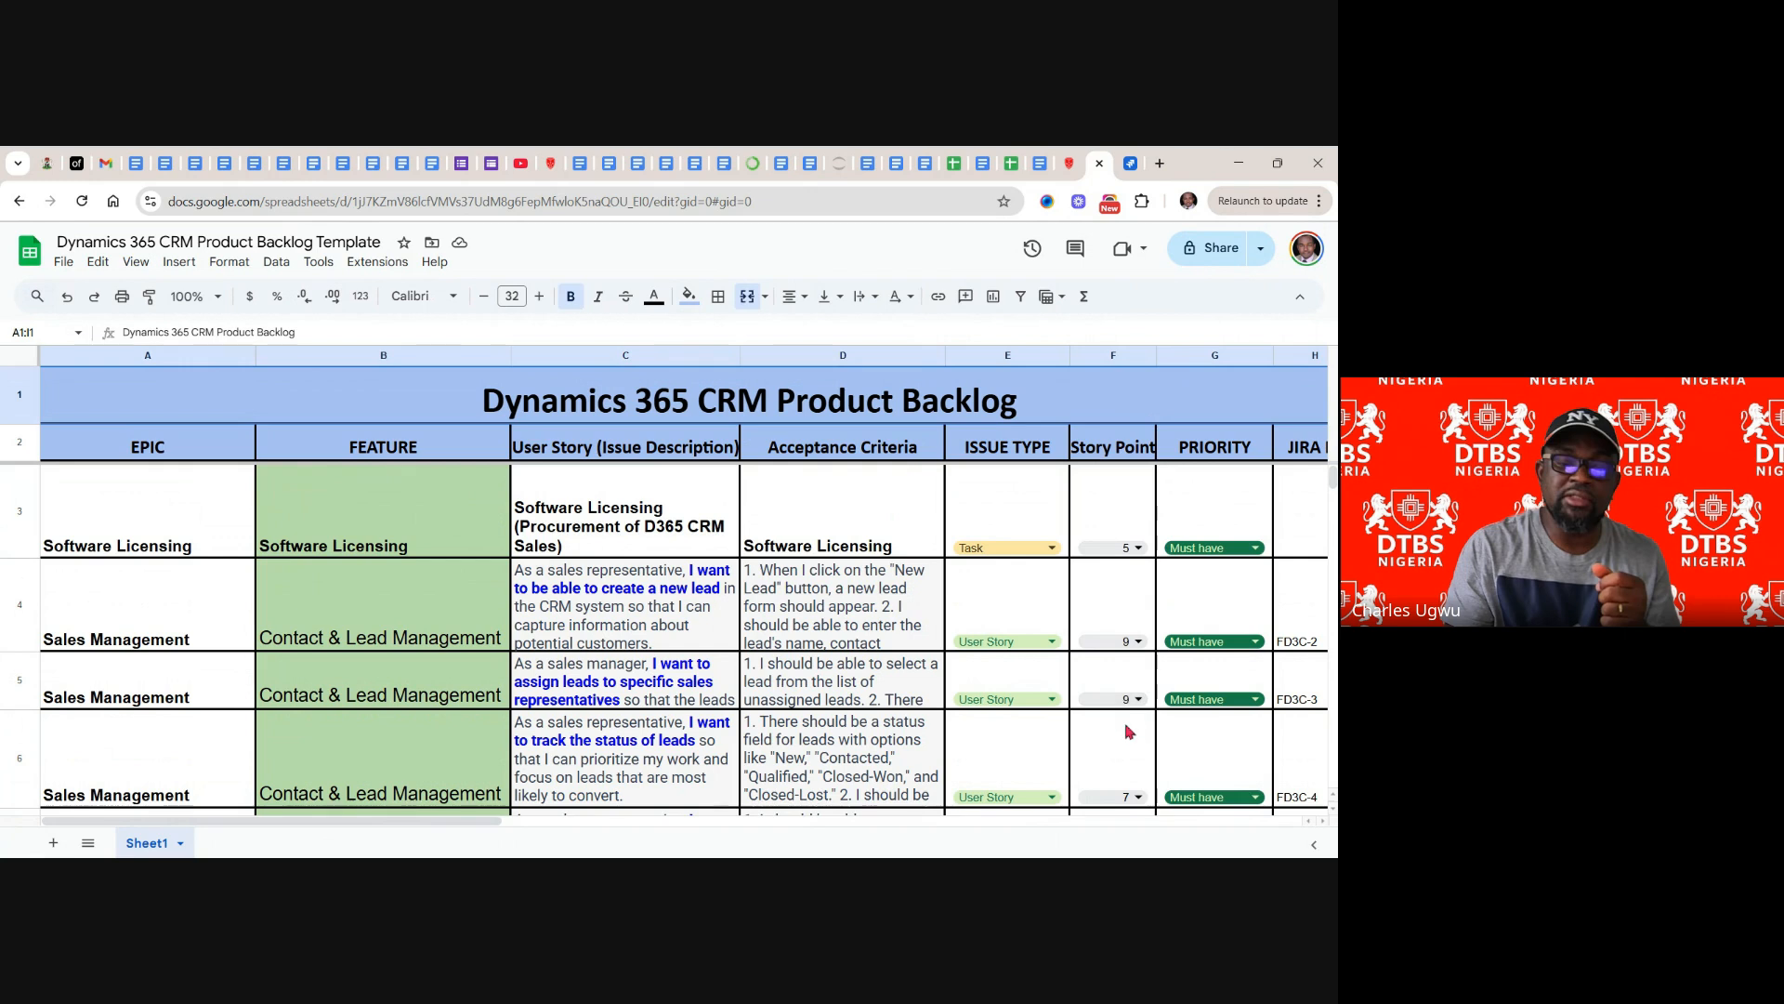
# - Set the story point estimate of the Software Licensing task in Jira to 5
pyautogui.click(1135, 164)
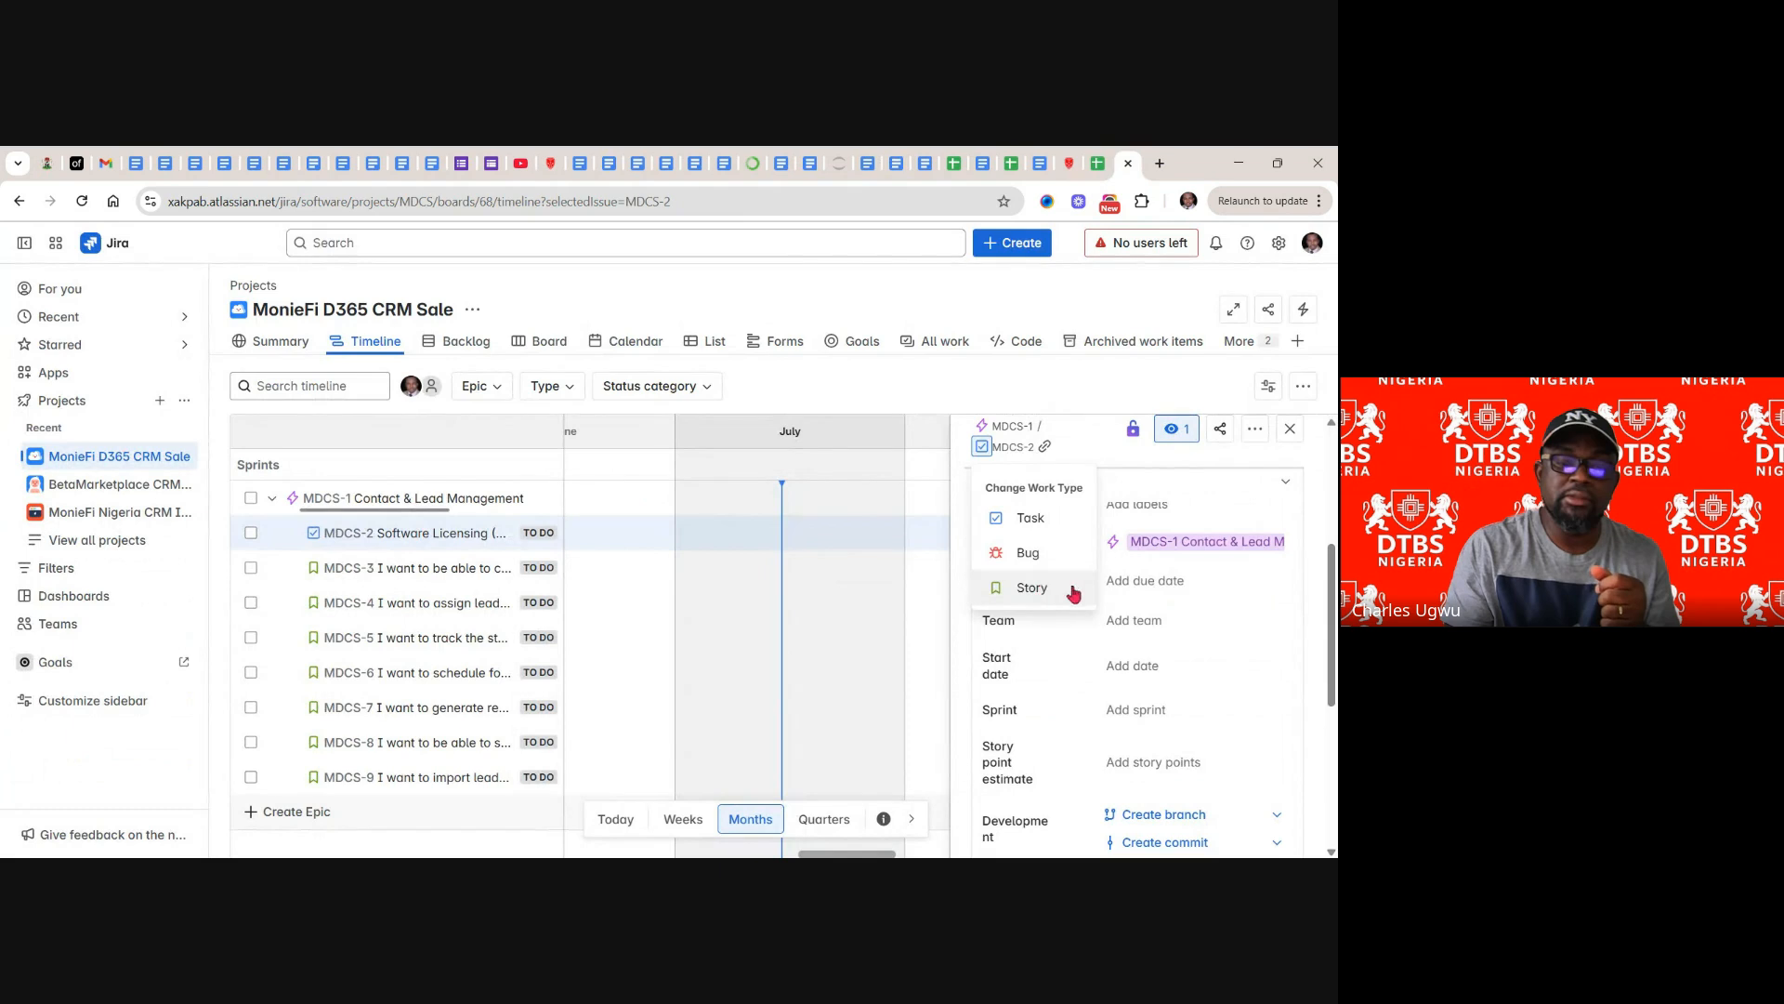
pyautogui.click(1190, 761)
pyautogui.write('5')
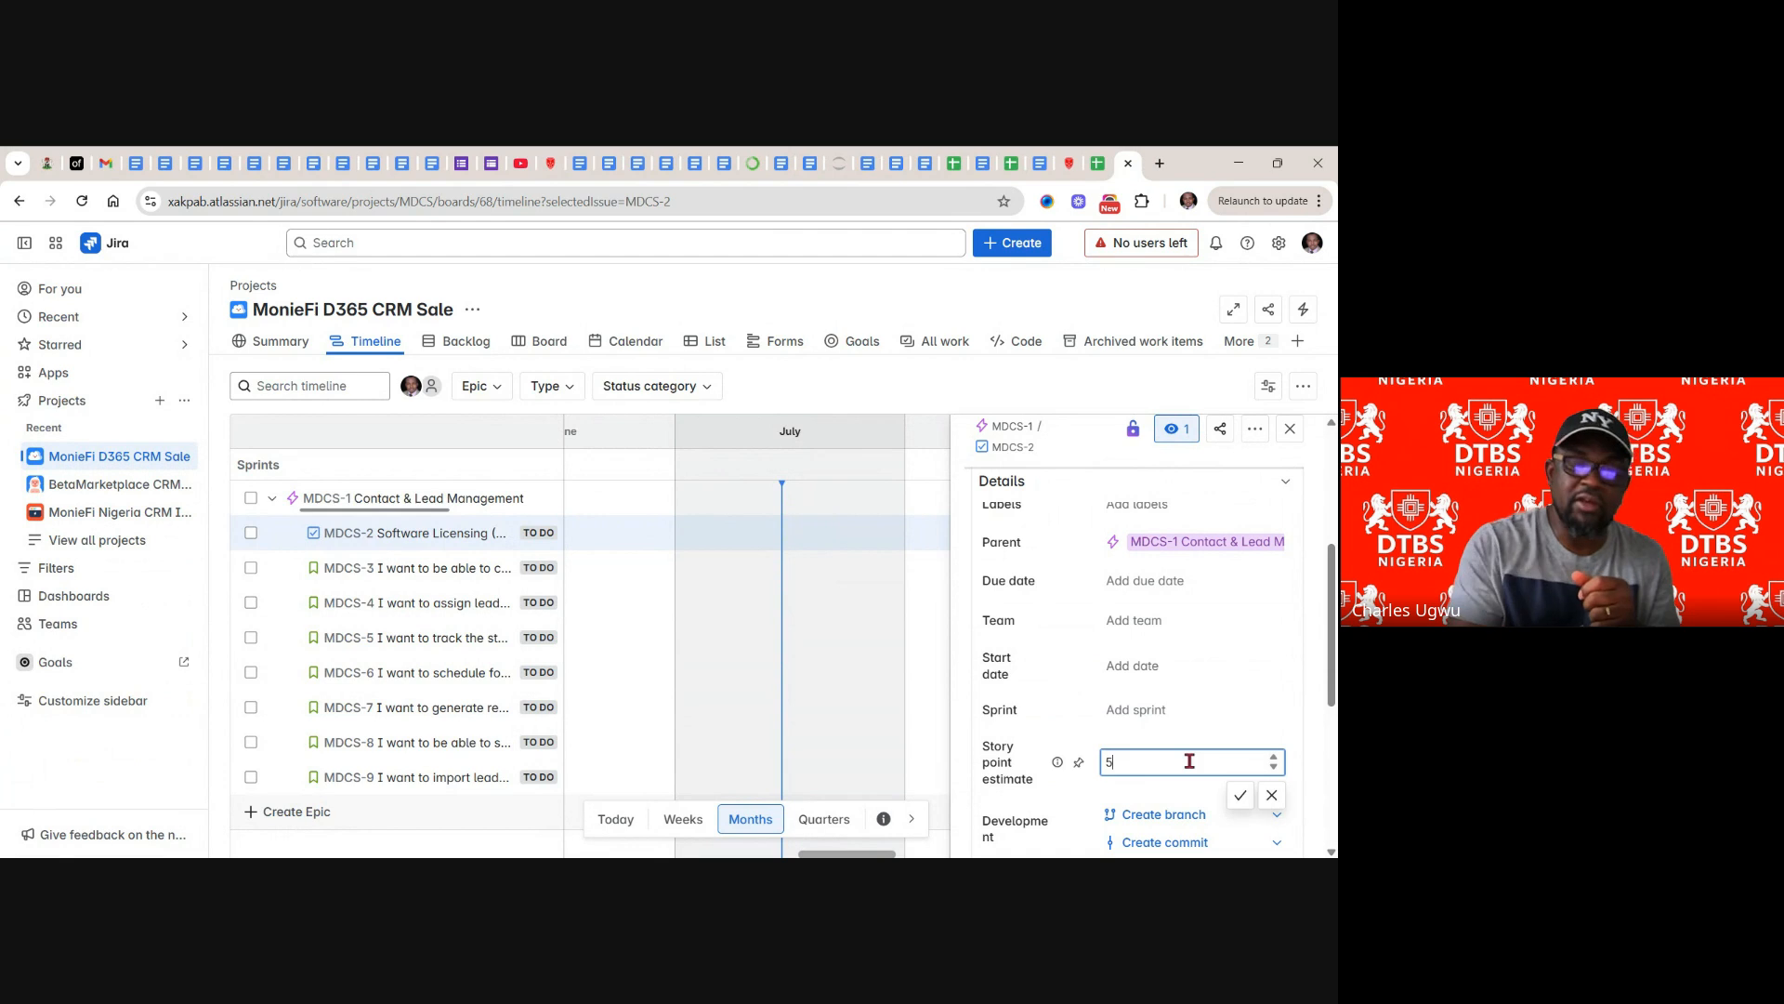
pyautogui.press('Return')
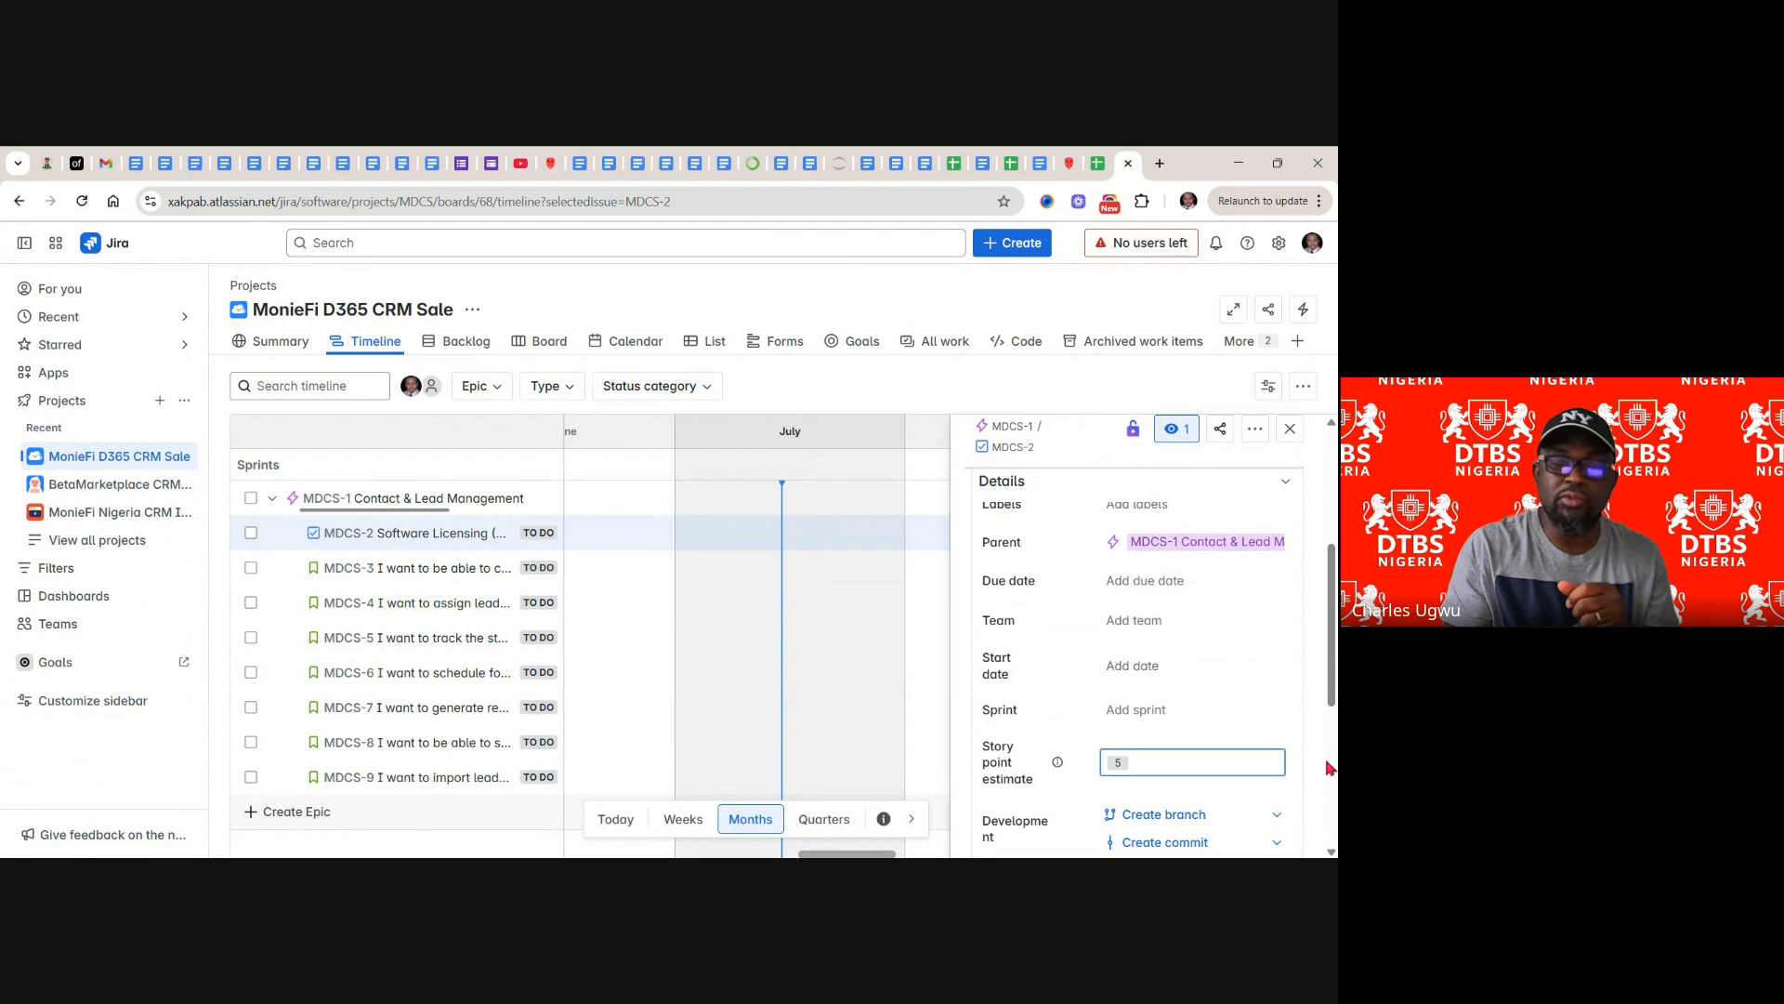
# - Copy the Software Licensing task's title into its description, save the description and close the task's details
pyautogui.scroll(-4, 1330, 851)
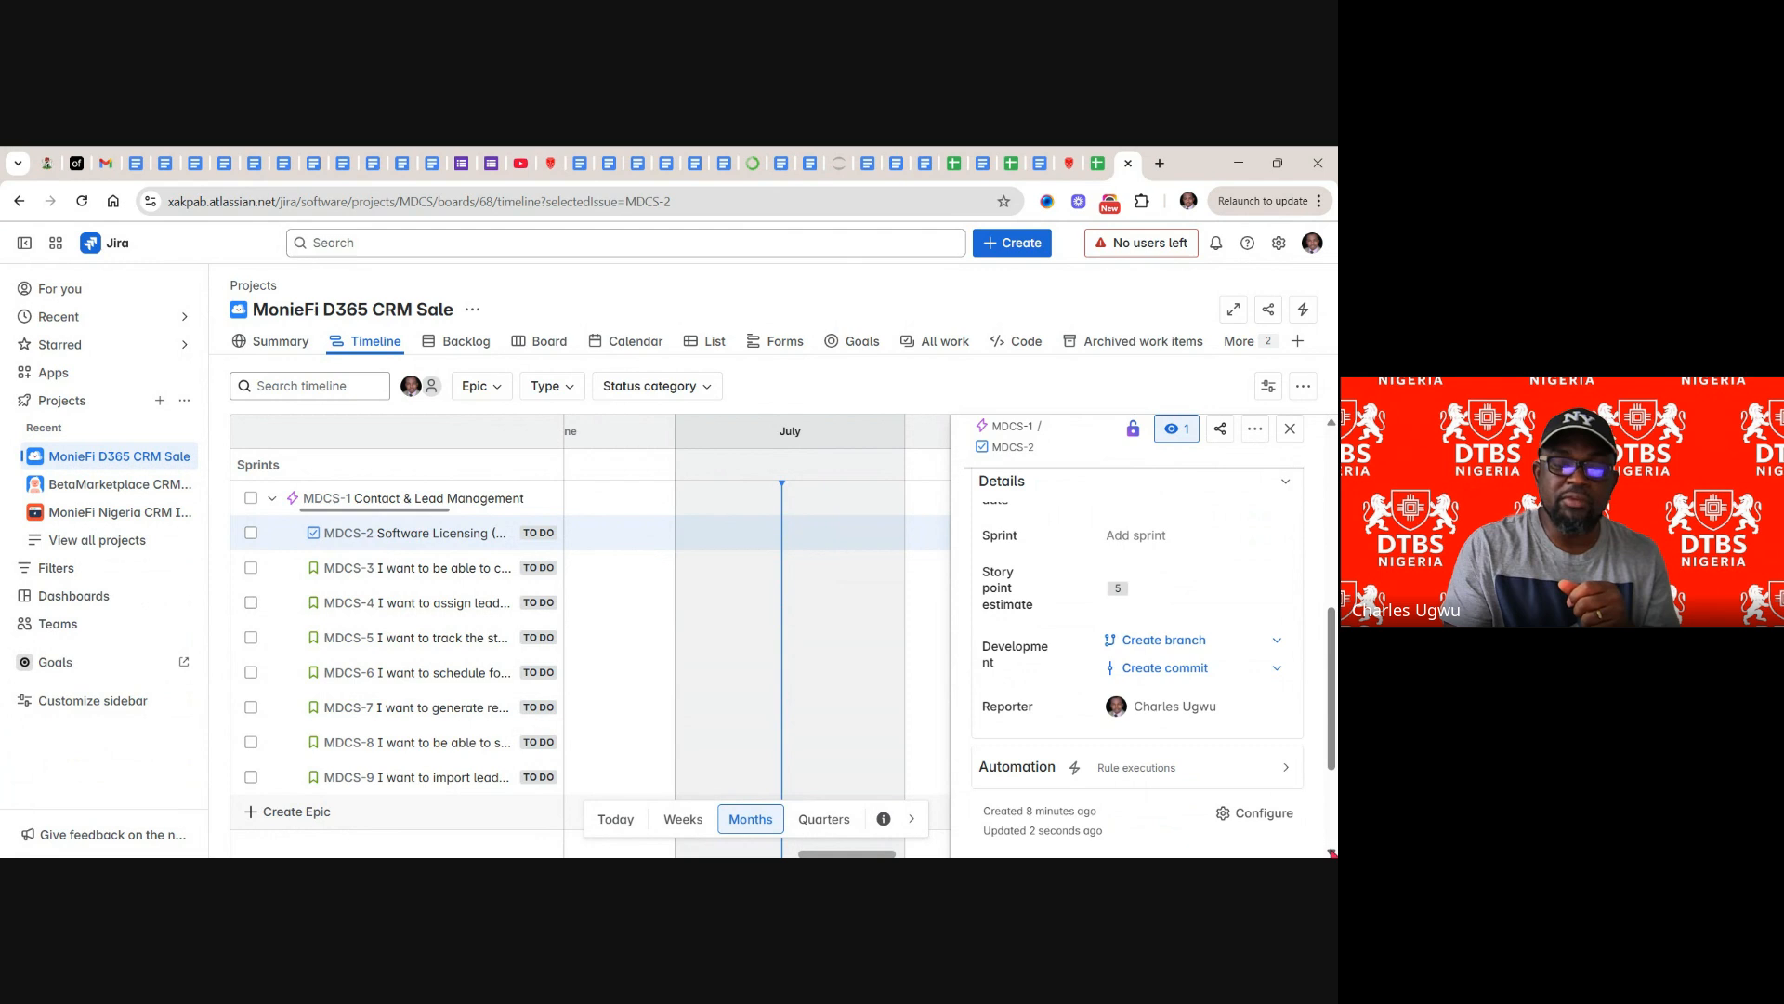
pyautogui.scroll(-4, 1331, 851)
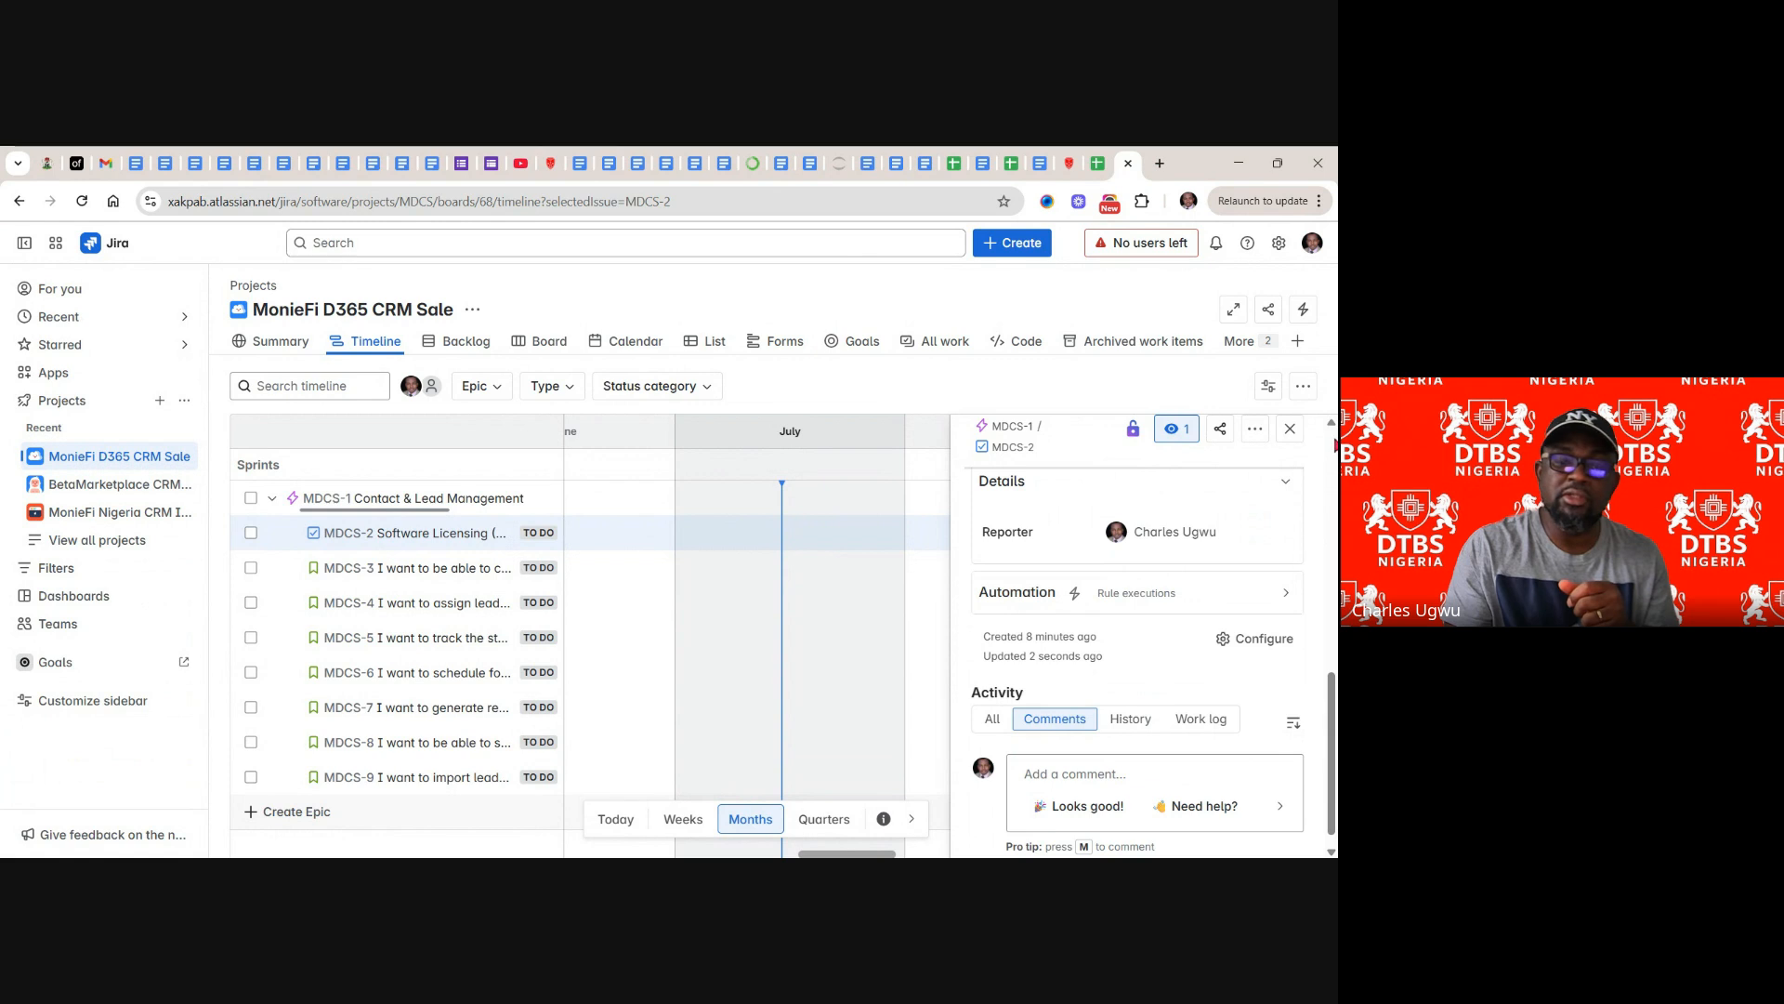
pyautogui.scroll(3, 1332, 425)
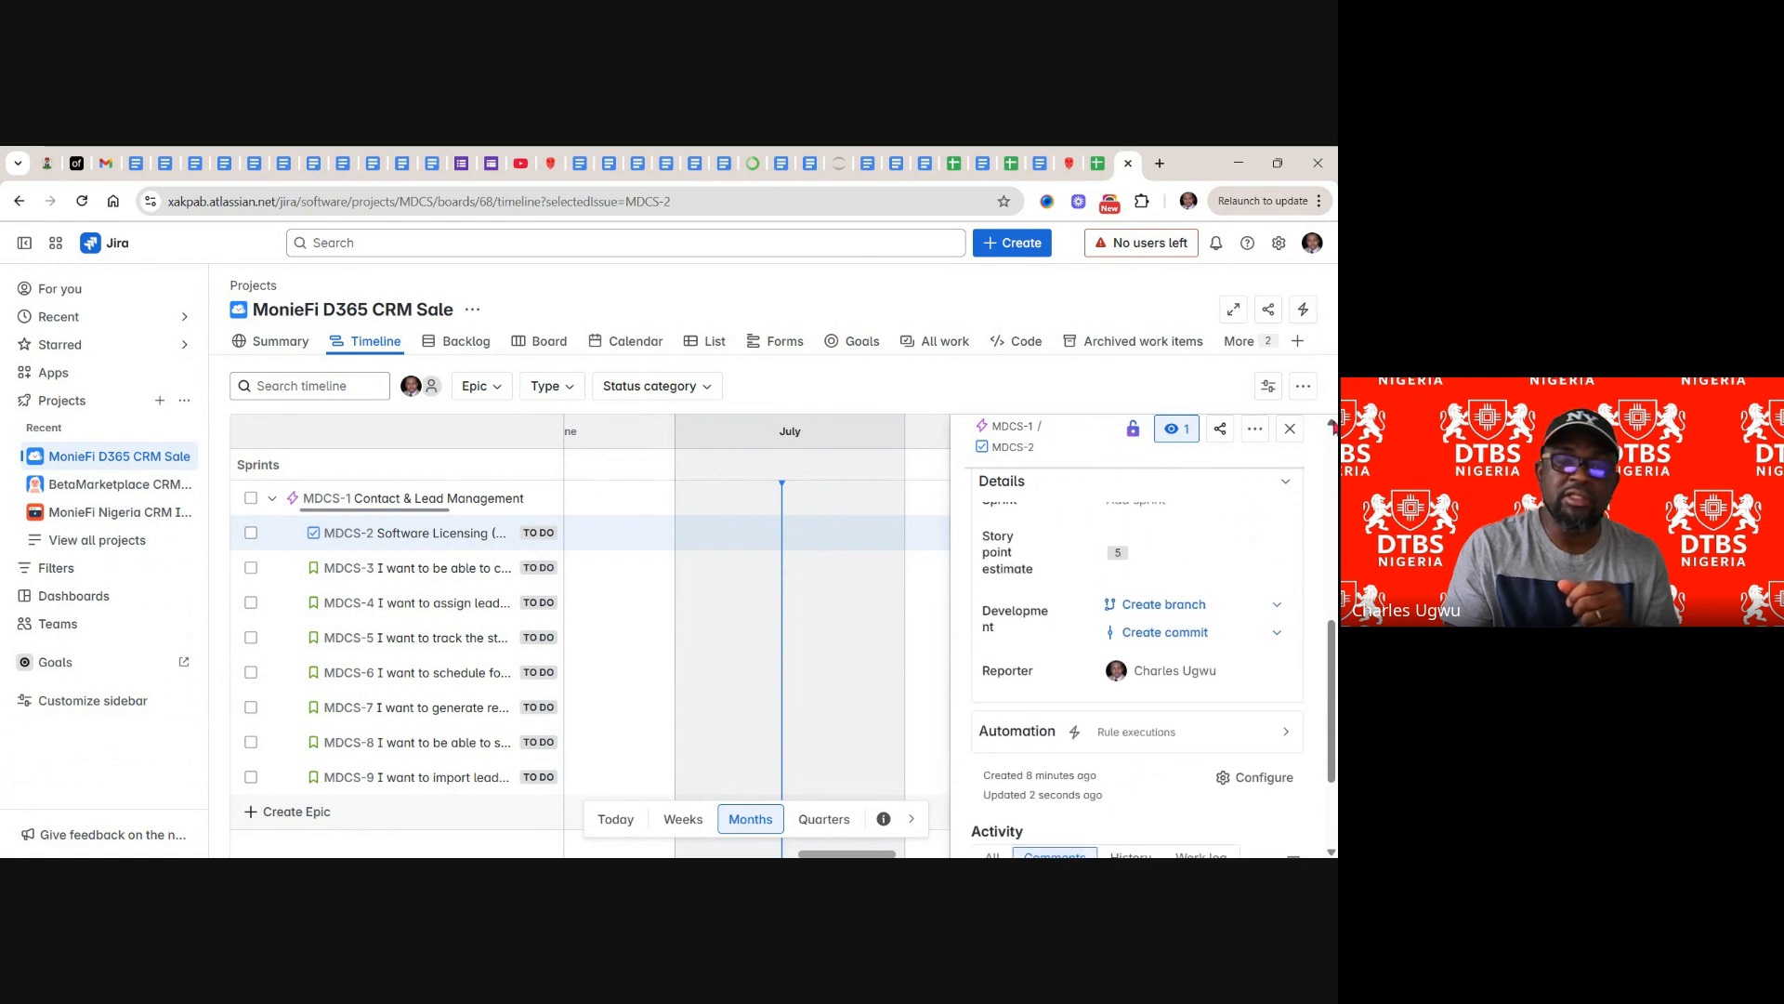
pyautogui.scroll(5, 1332, 425)
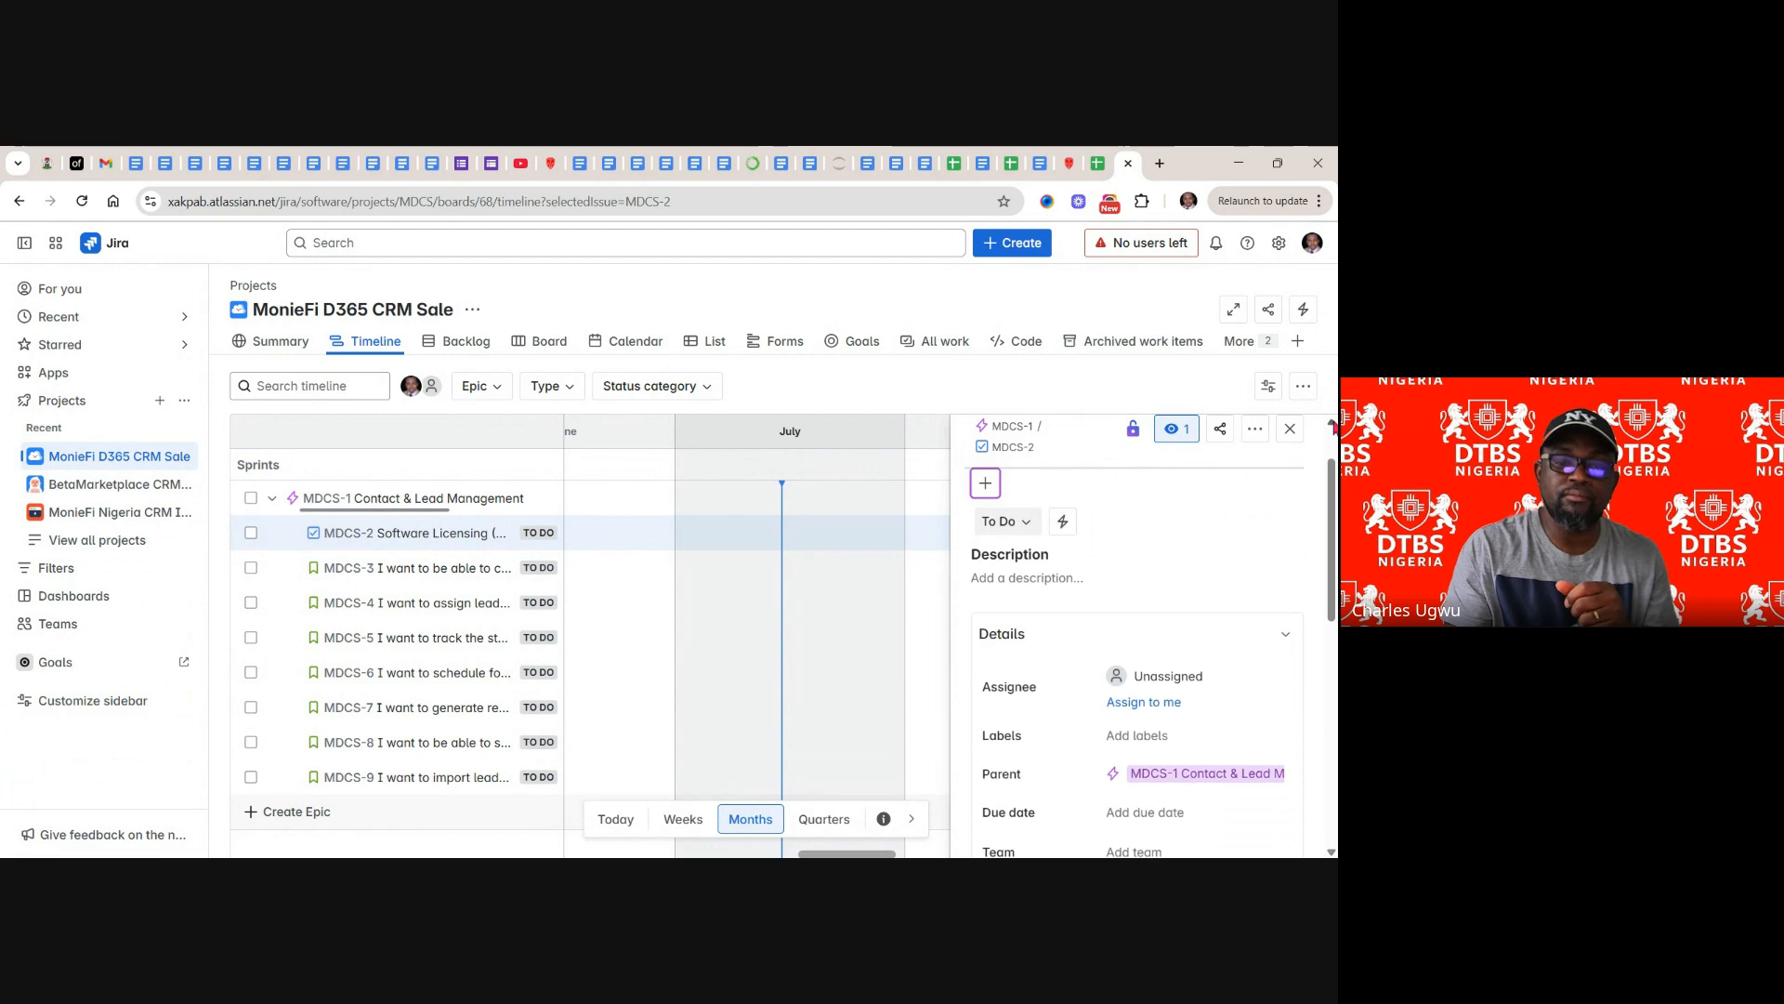
pyautogui.scroll(2, 1332, 424)
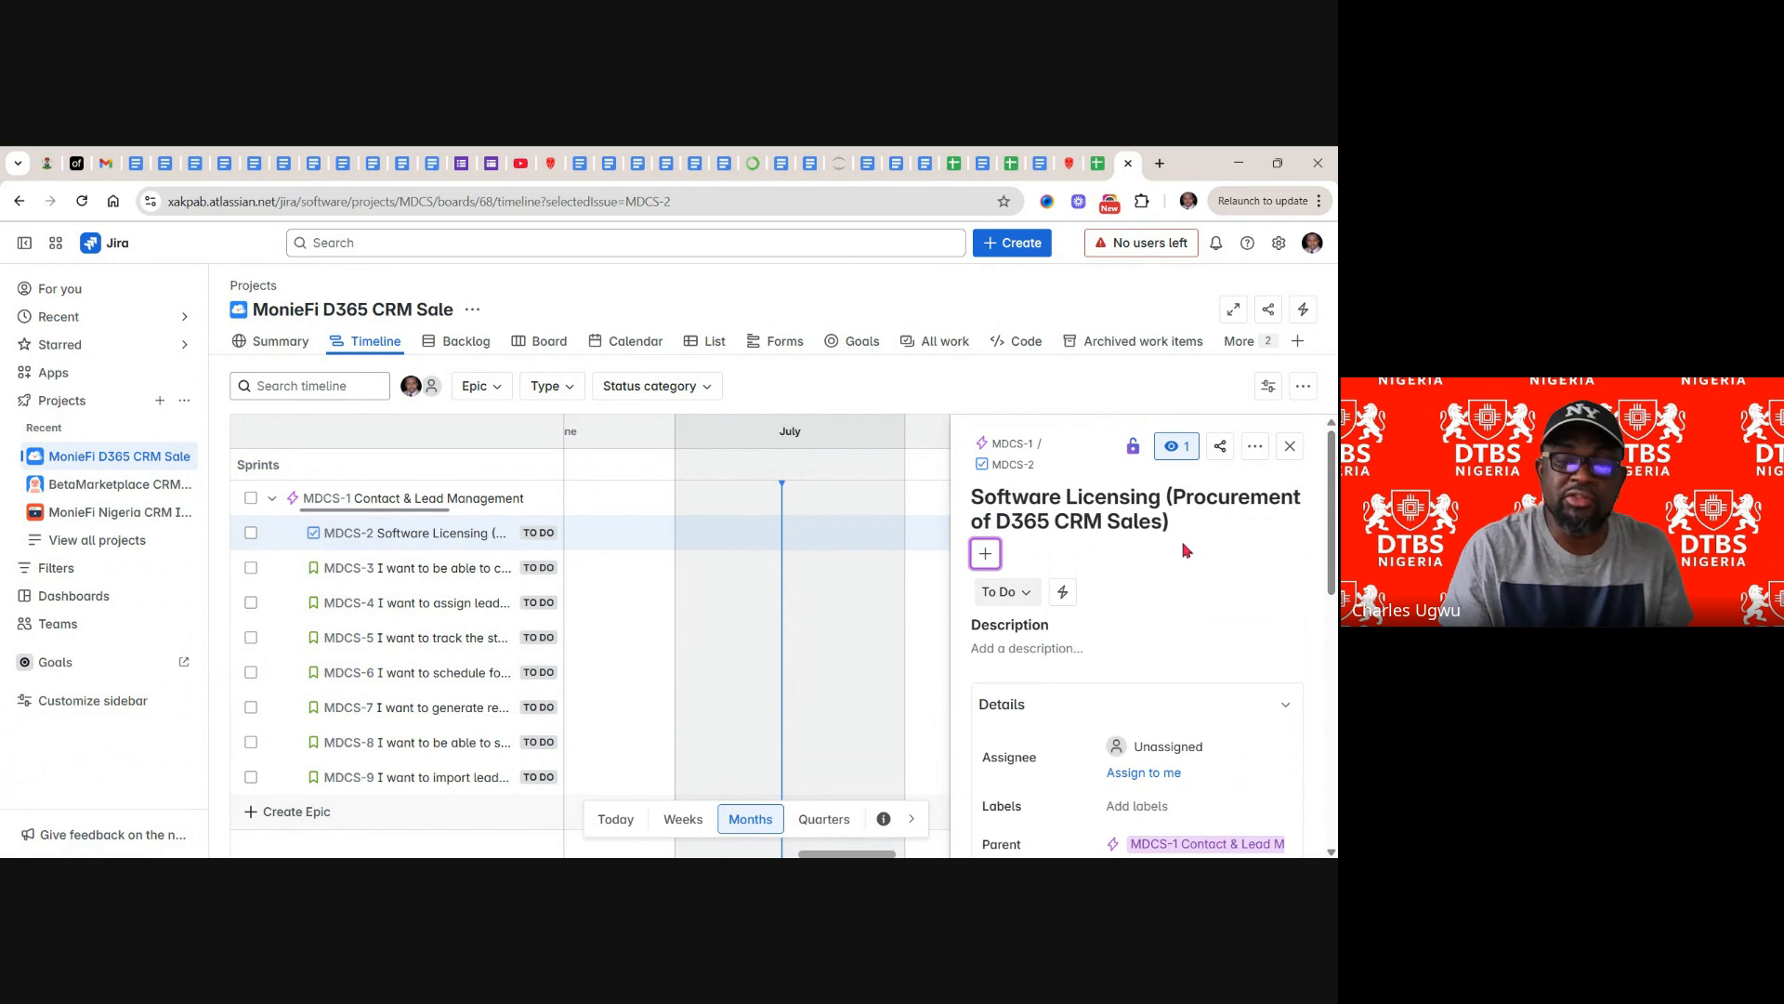
pyautogui.moveTo(1174, 522); pyautogui.dragTo(973, 502)
pyautogui.hotkey('ctrl', 'c')
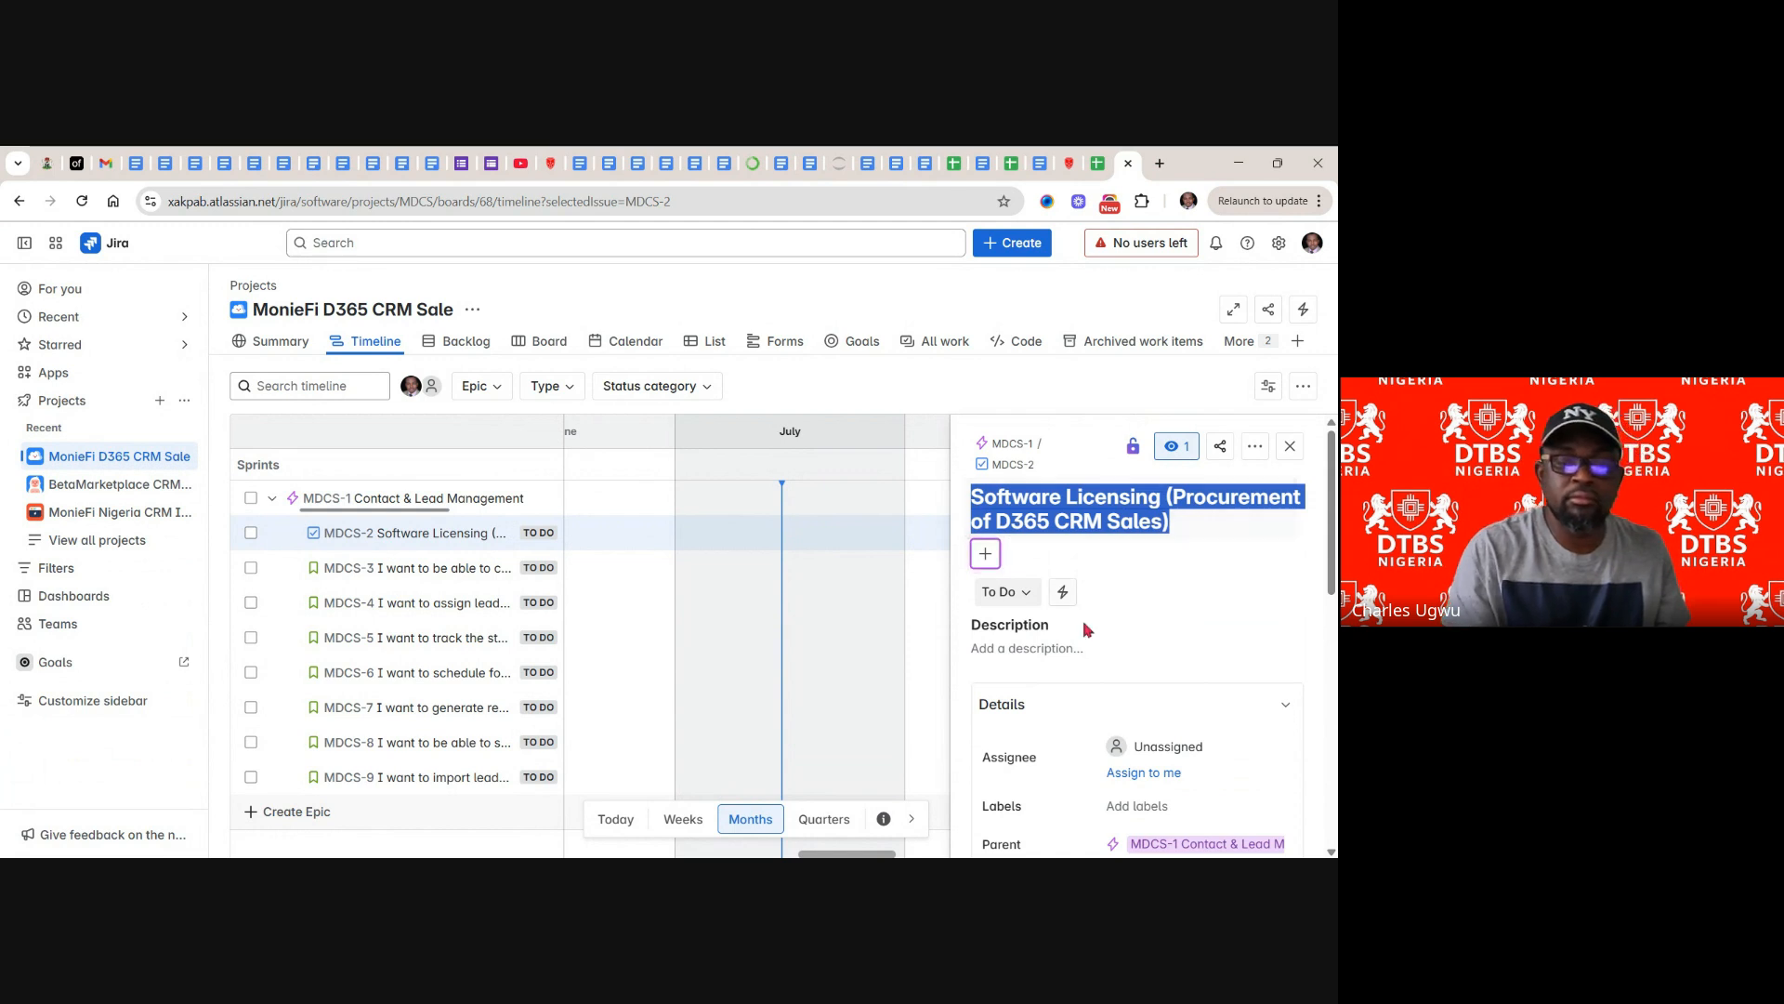
pyautogui.click(1064, 648)
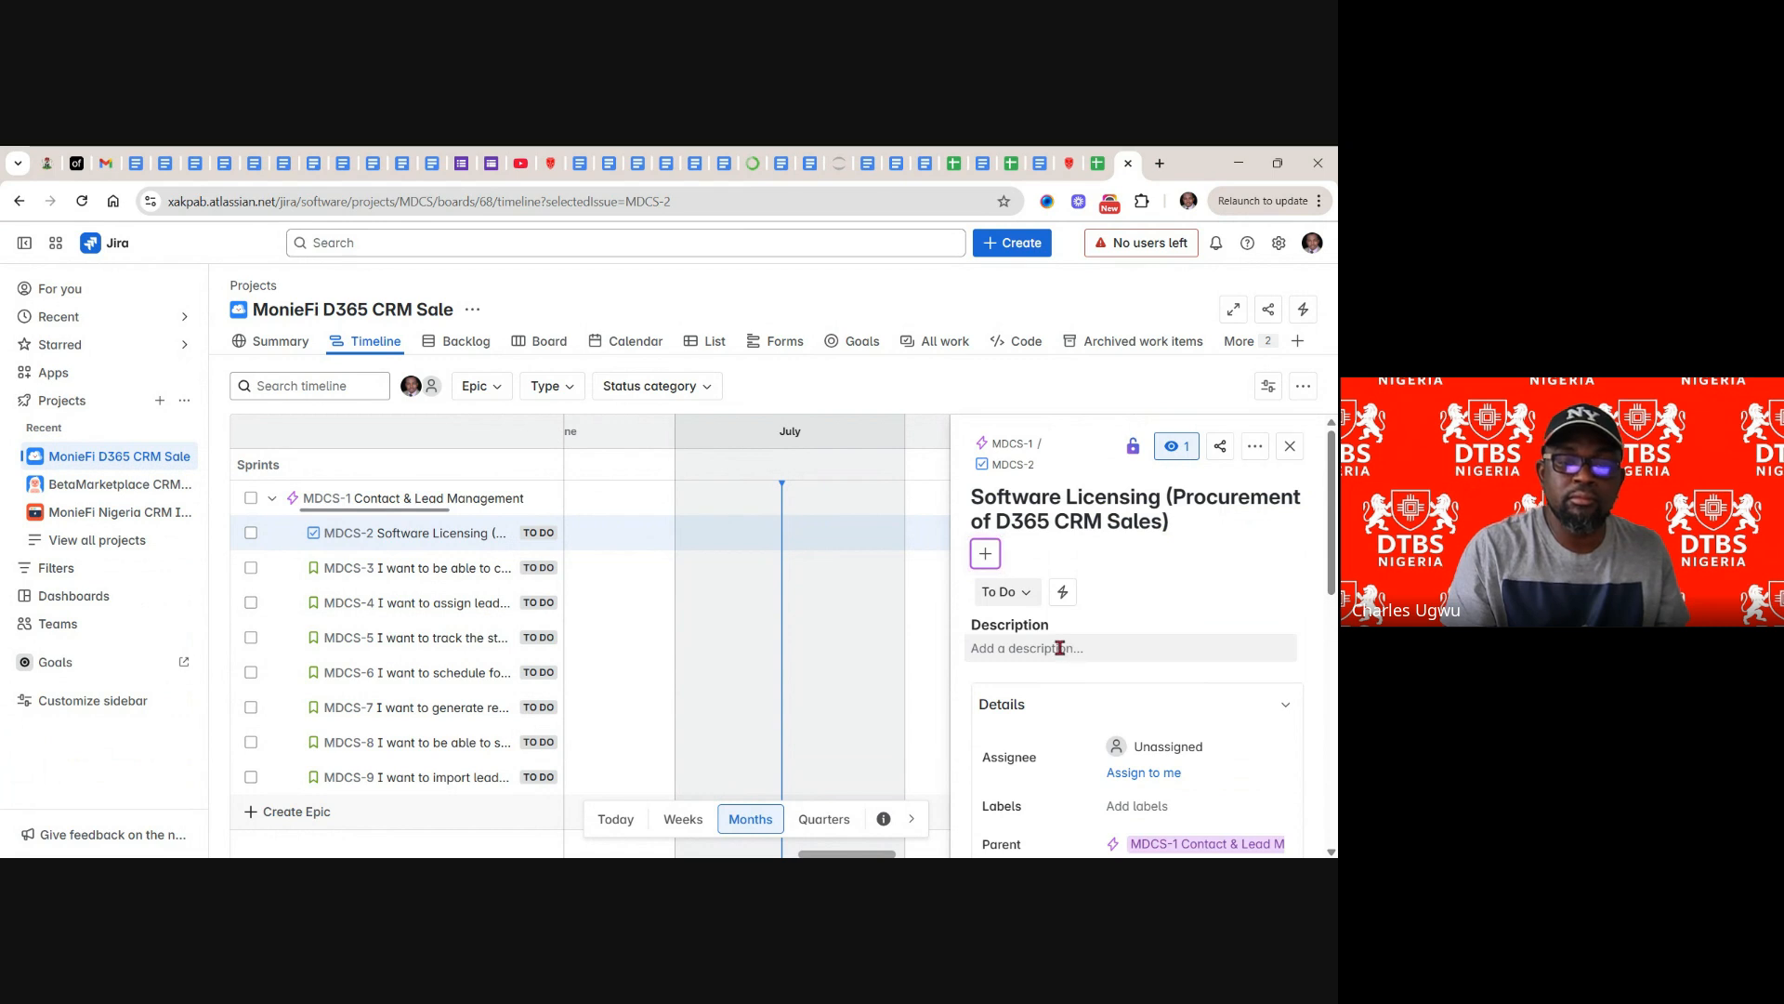
pyautogui.click(1060, 647)
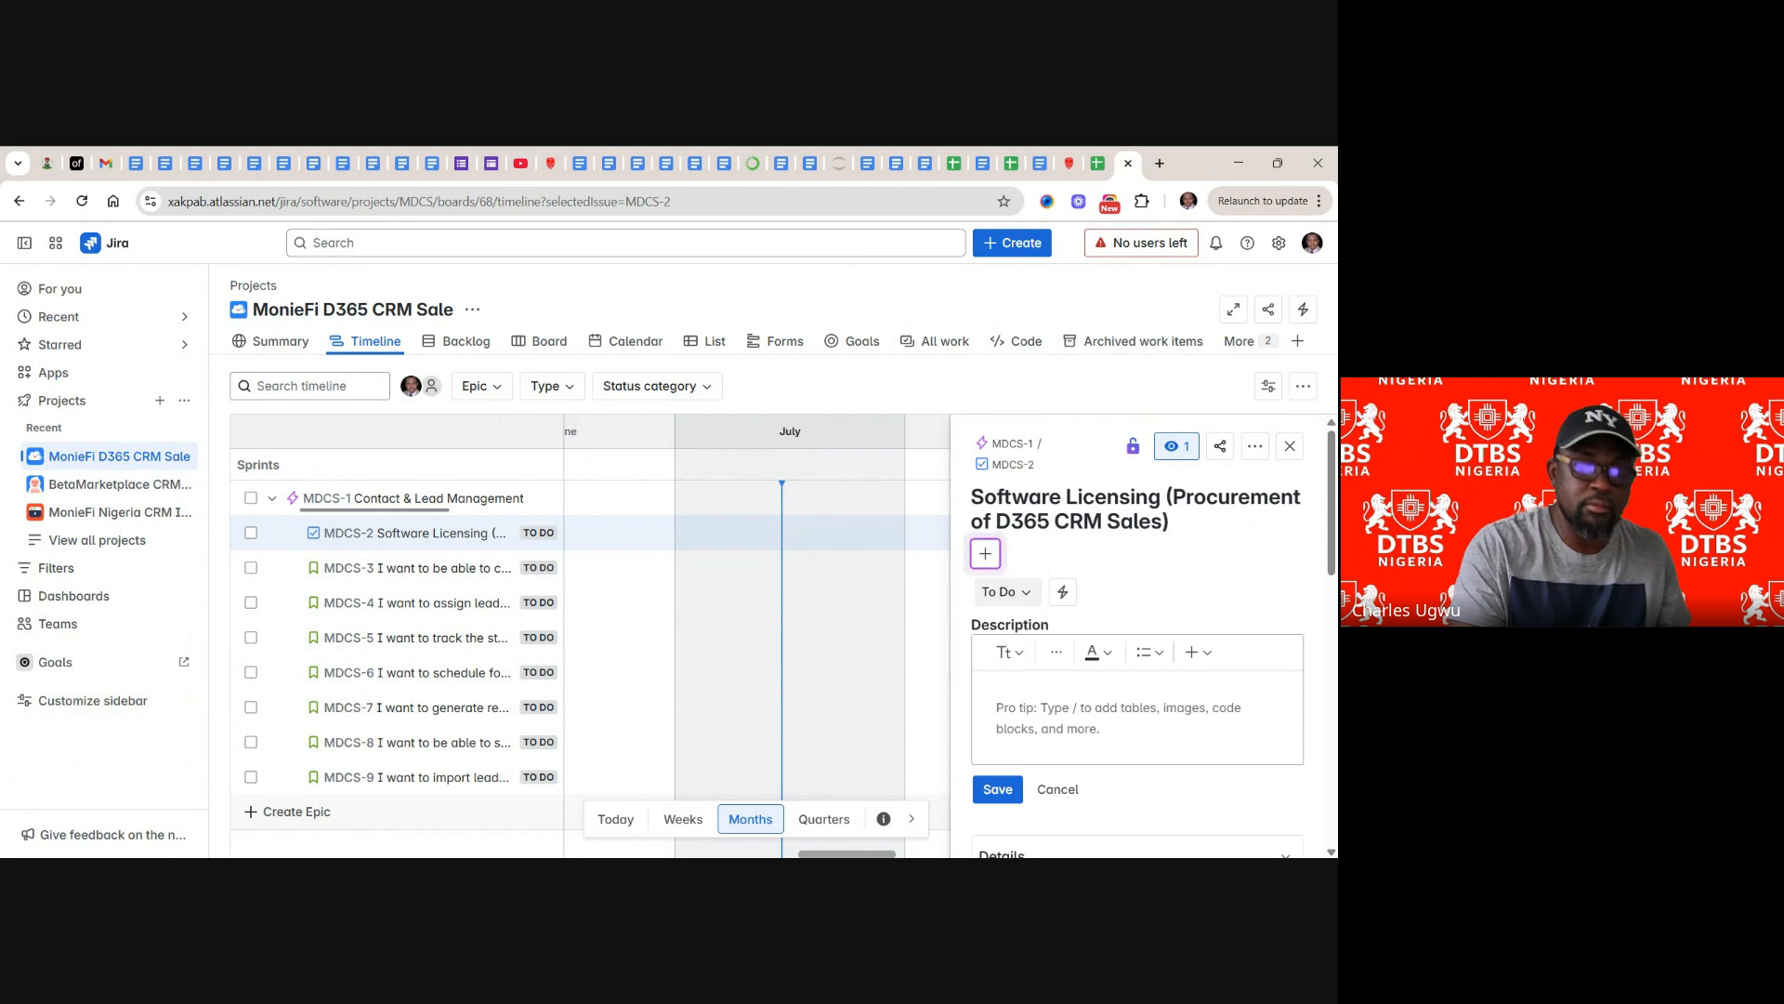
pyautogui.hotkey('ctrl', 'v')
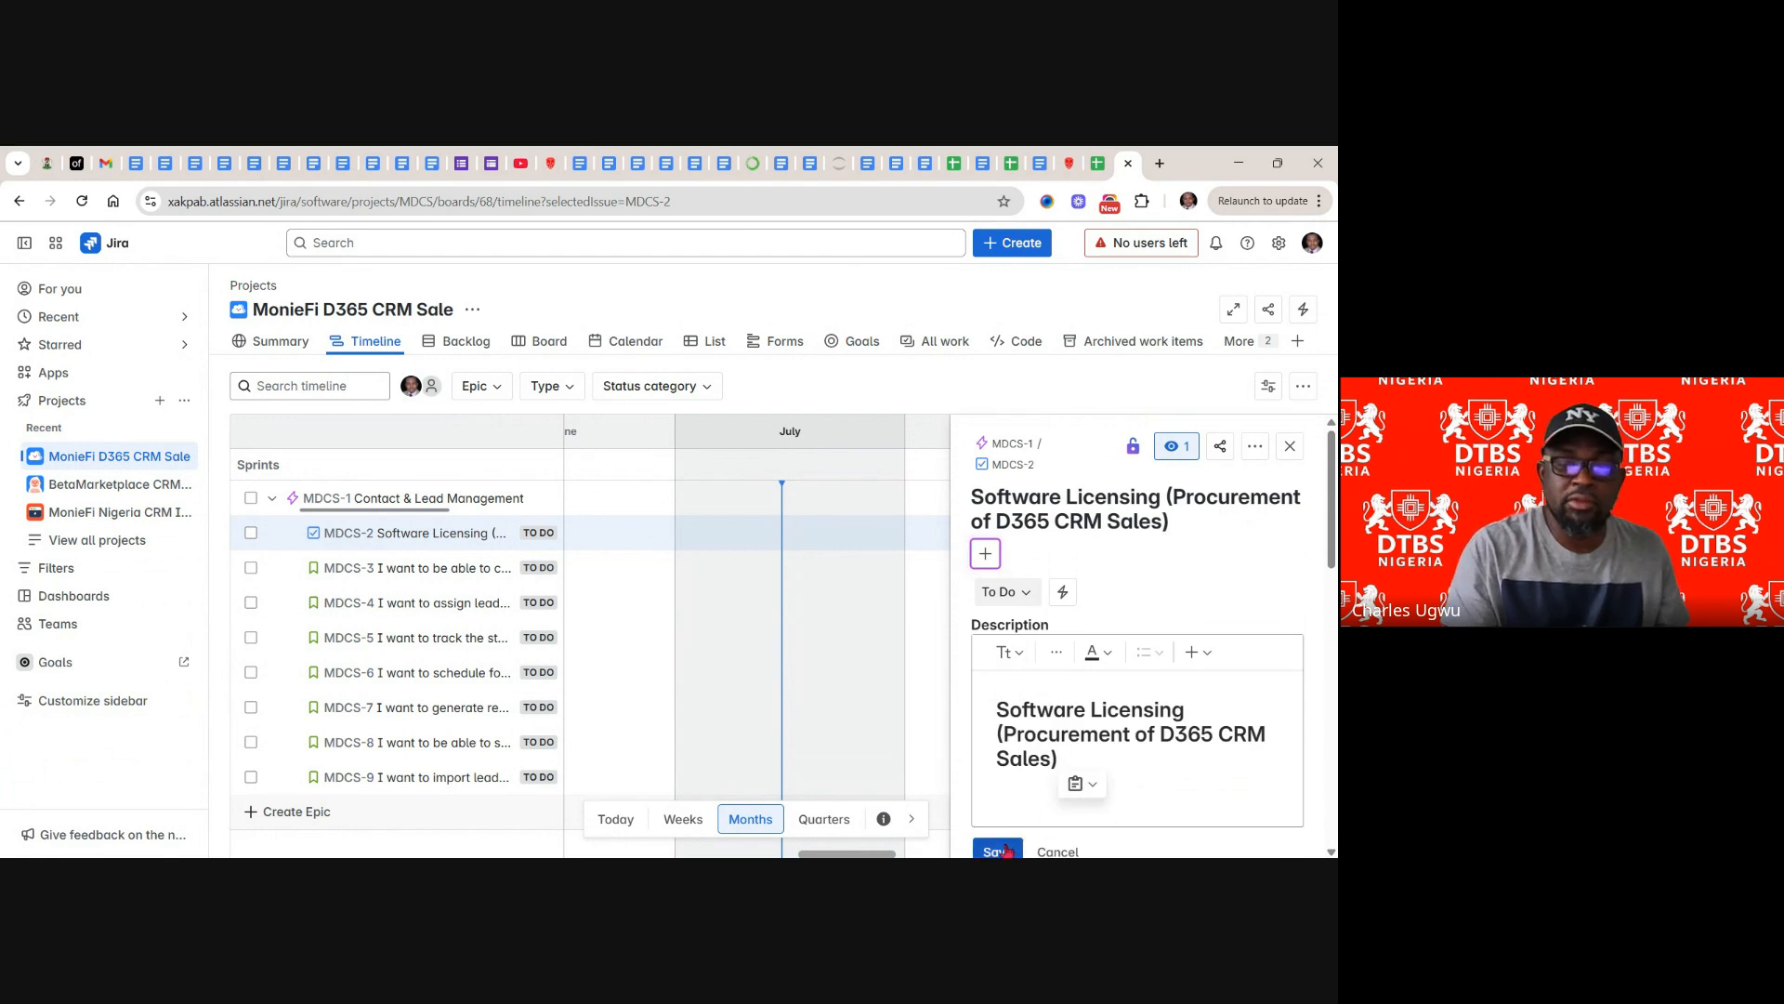
pyautogui.click(1045, 849)
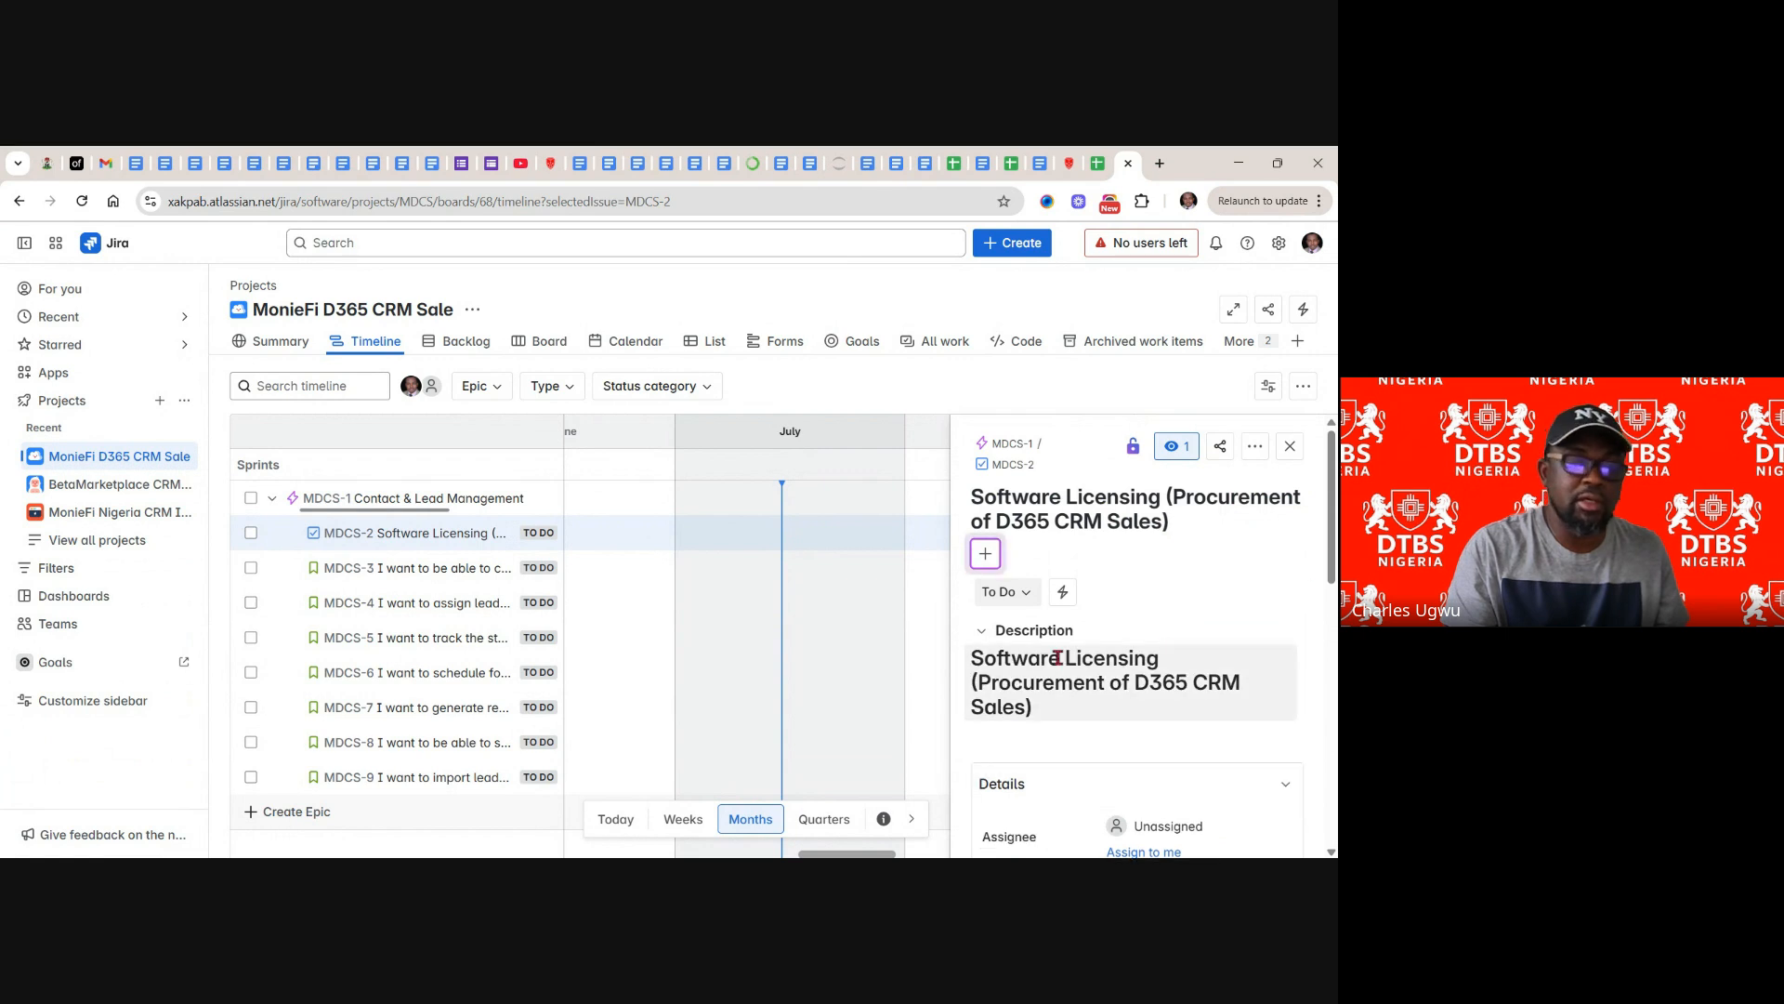
pyautogui.click(1288, 448)
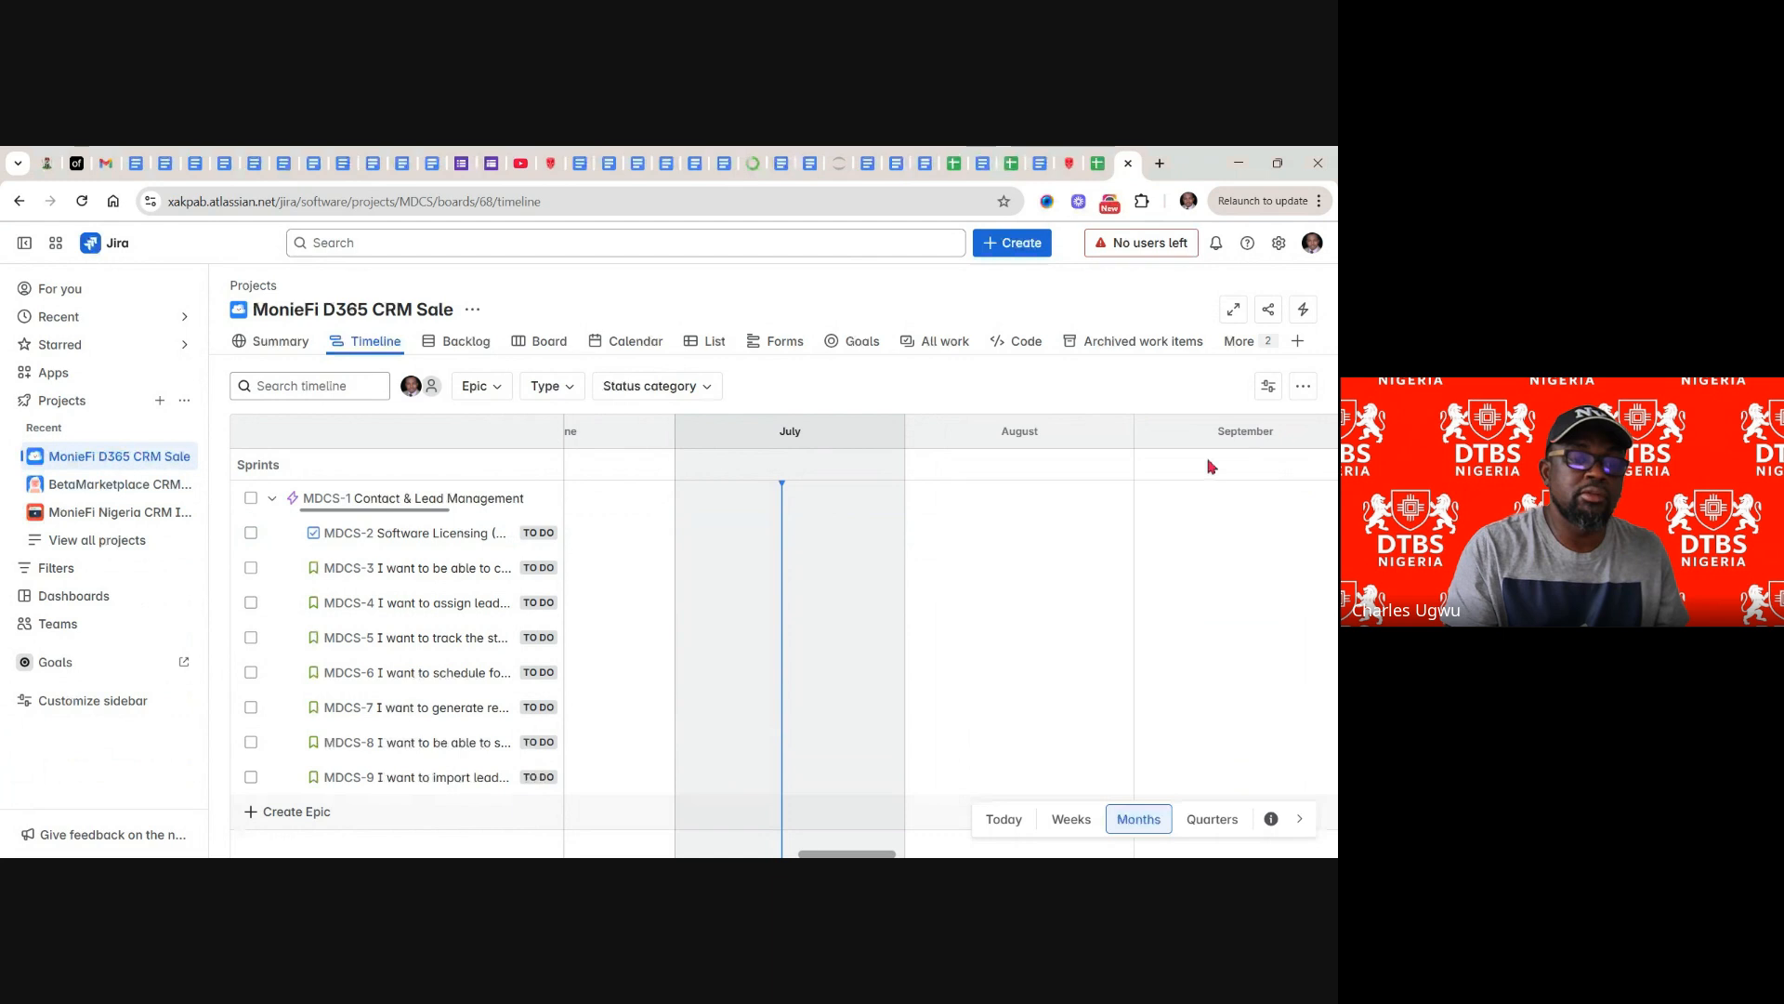
# - Widen the work item column of the timeline and show the work items in the project's Backlog view
pyautogui.click(563, 444)
pyautogui.moveTo(705, 450); pyautogui.dragTo(625, 449)
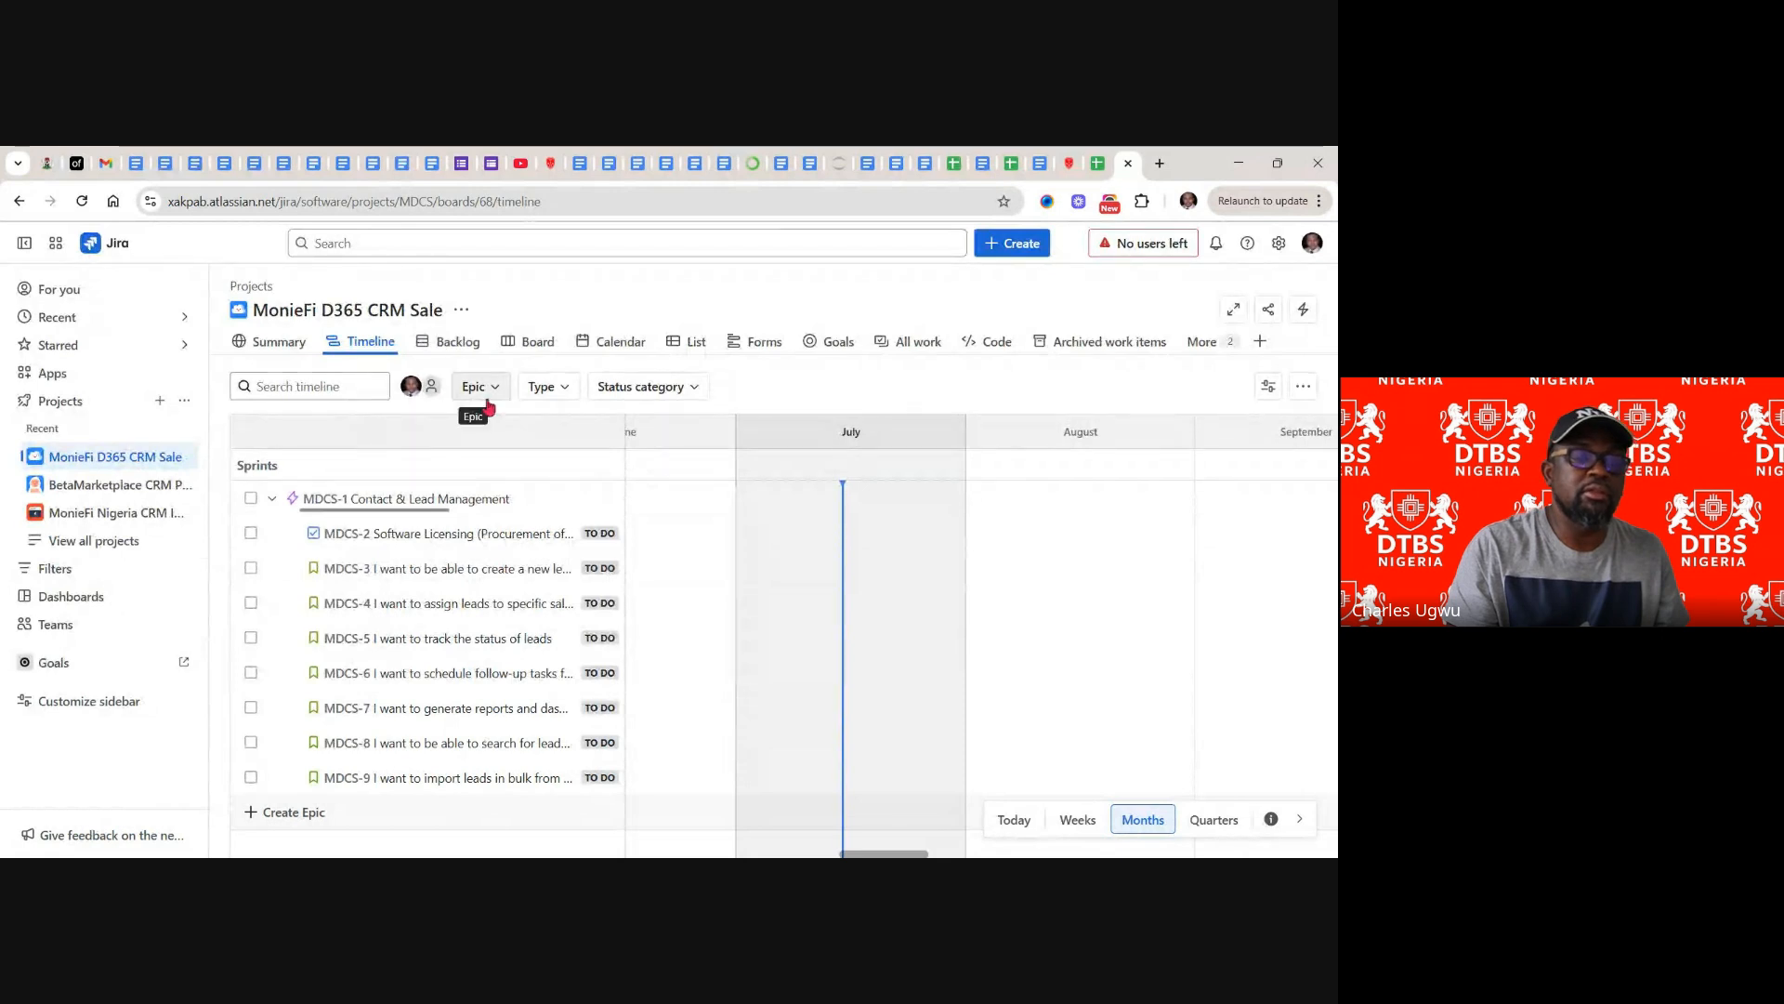
pyautogui.click(459, 344)
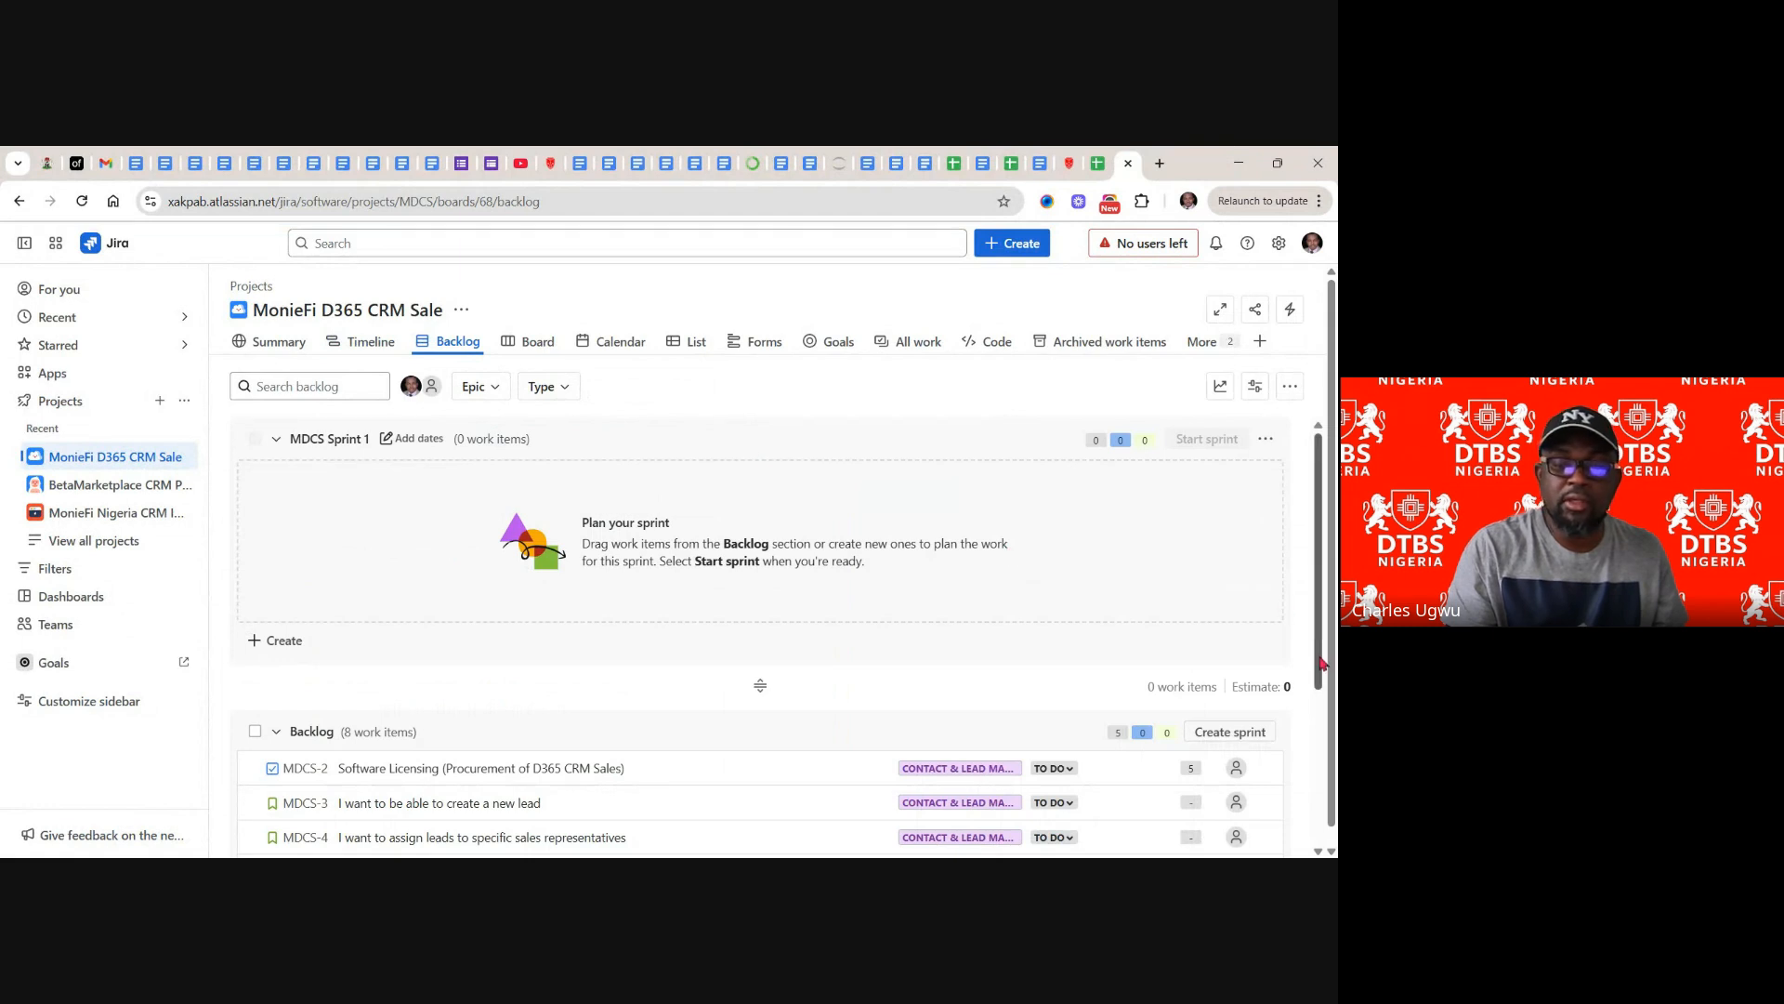
pyautogui.moveTo(1323, 663); pyautogui.dragTo(1324, 790)
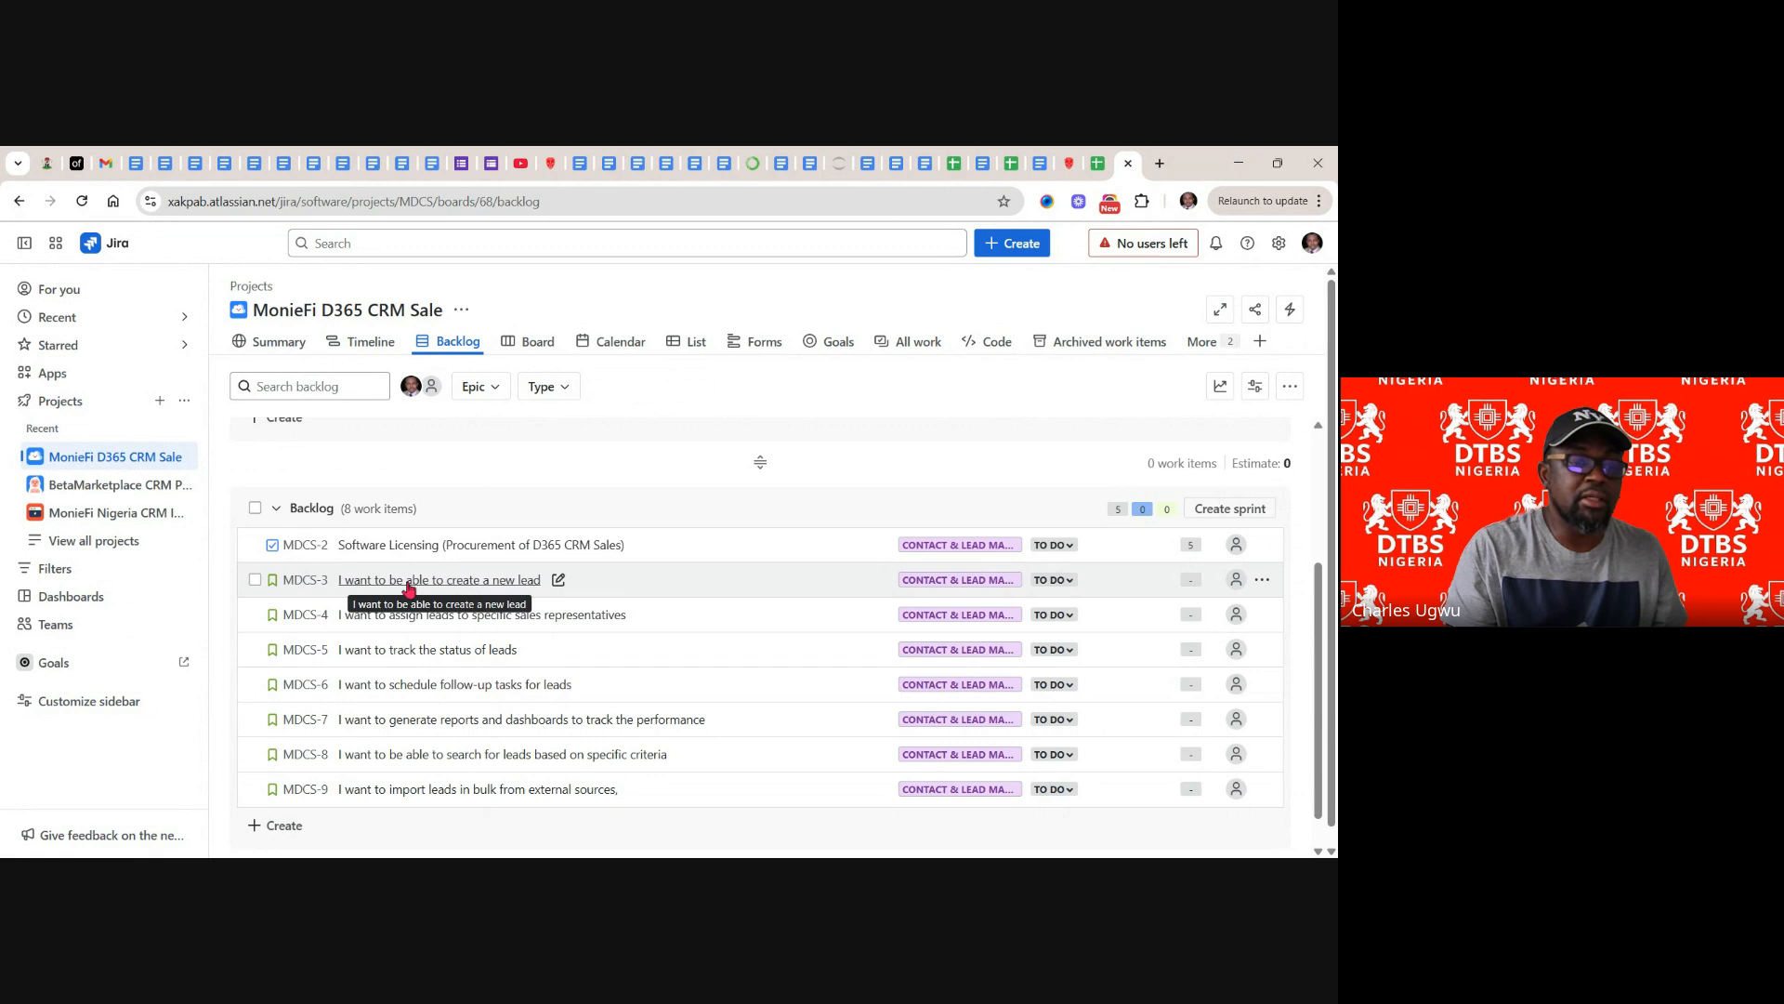
# - Set the story point estimate of the "I want to be able to create a new lead" story to 9
pyautogui.click(420, 582)
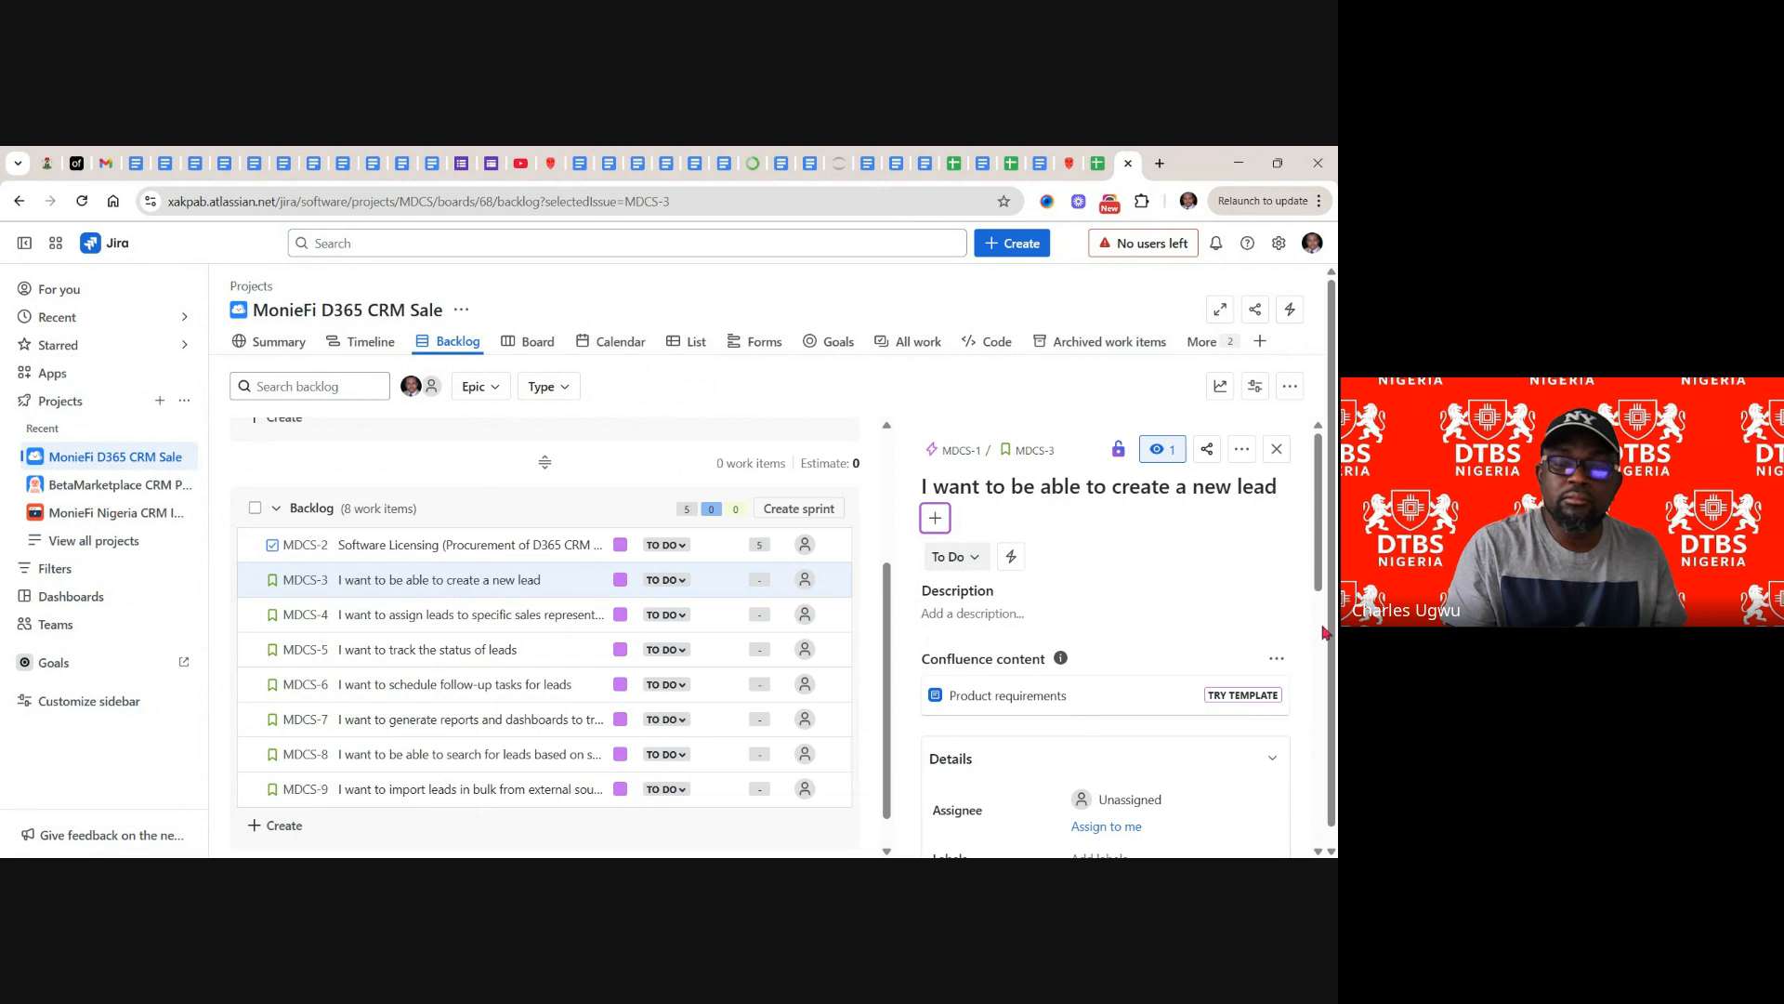
pyautogui.moveTo(1322, 581); pyautogui.dragTo(1329, 709)
pyautogui.click(1116, 744)
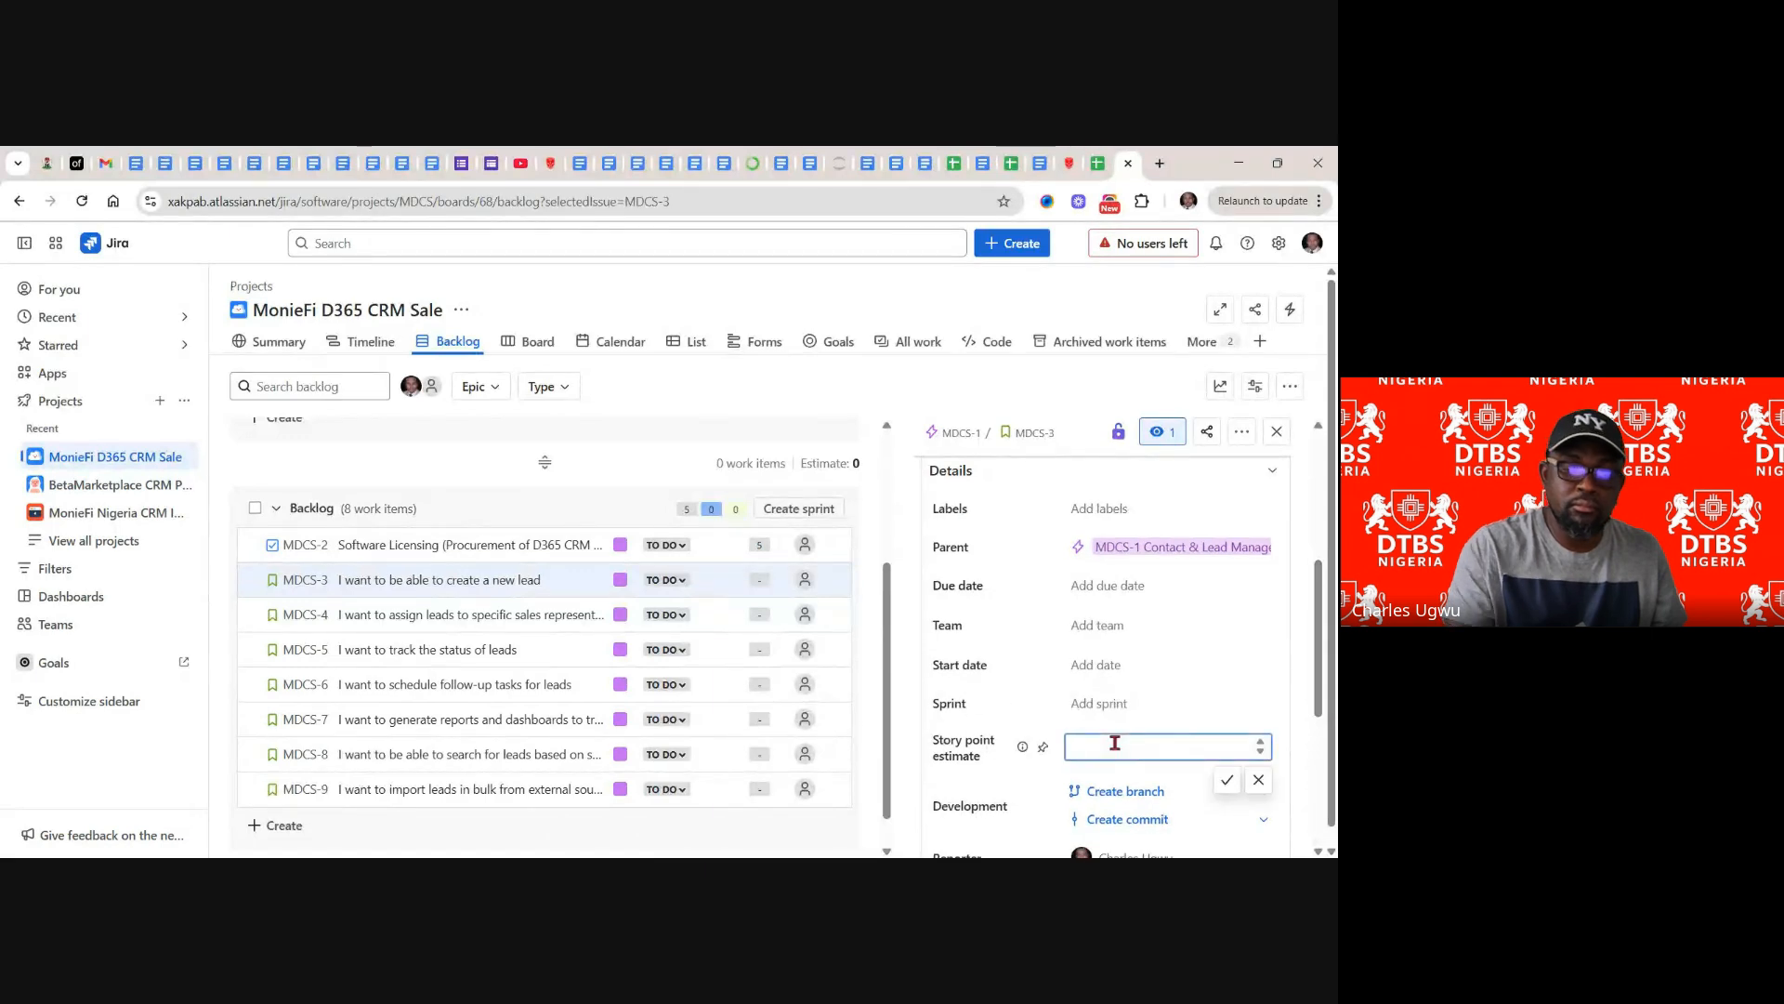
pyautogui.write('9')
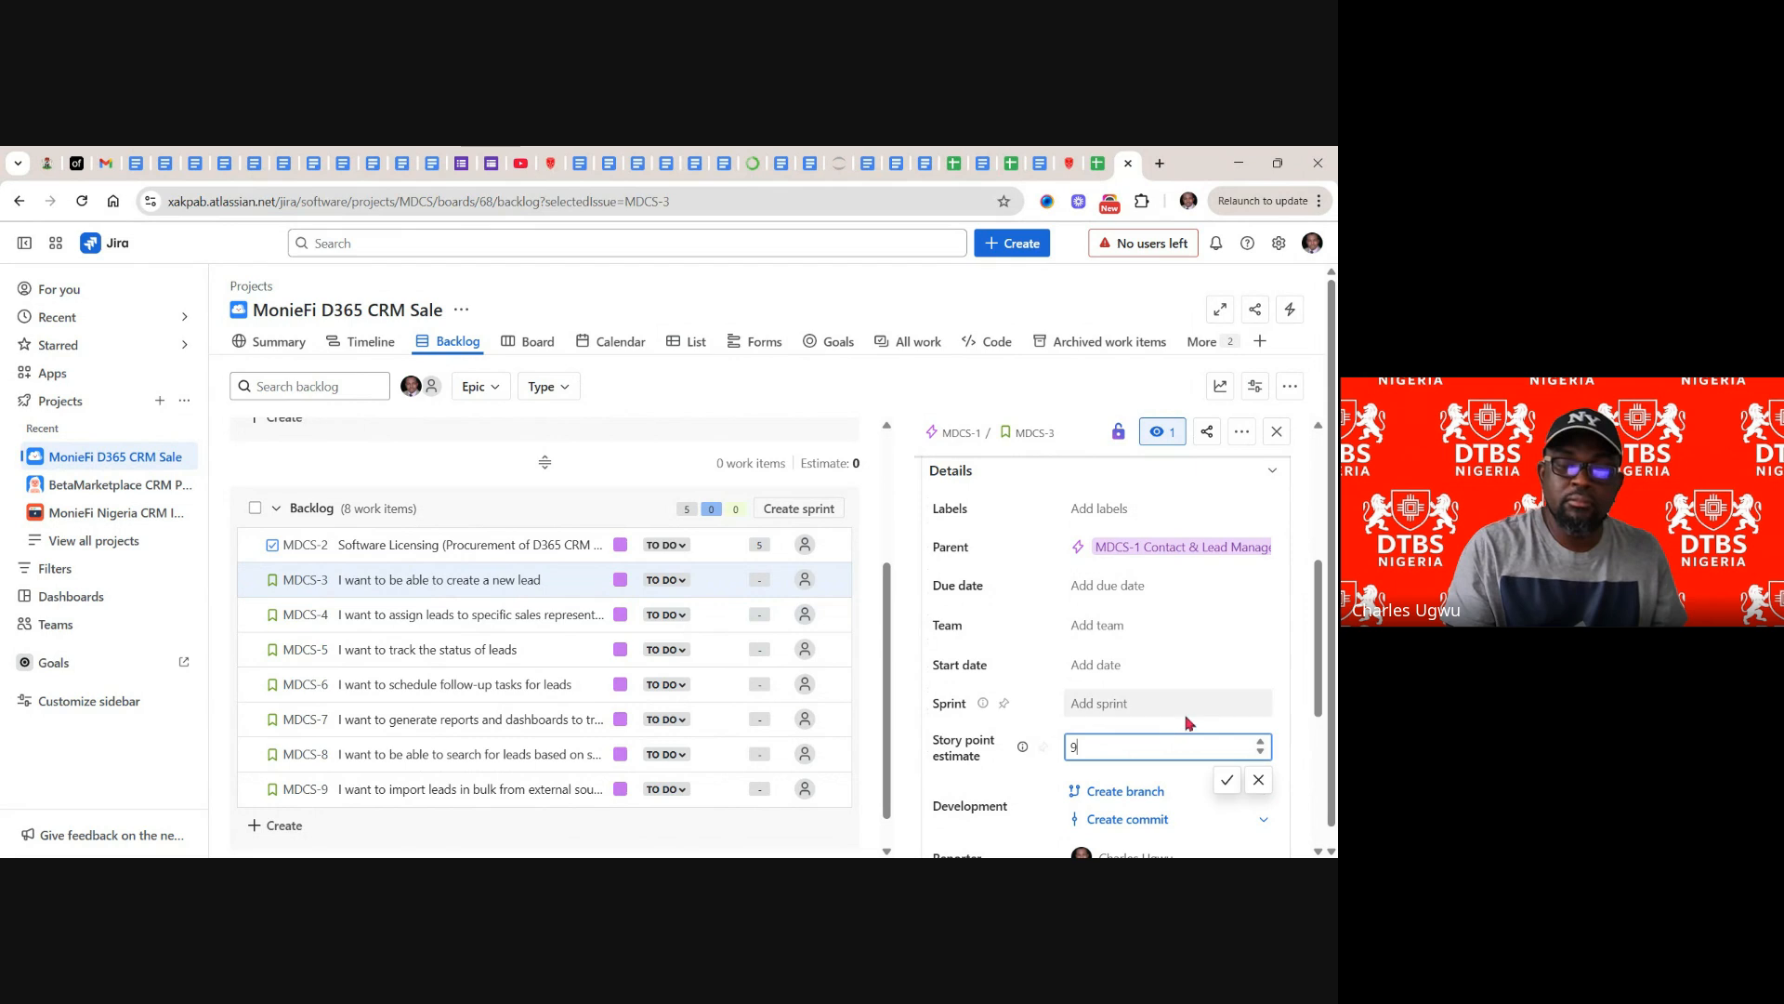
pyautogui.press('Return')
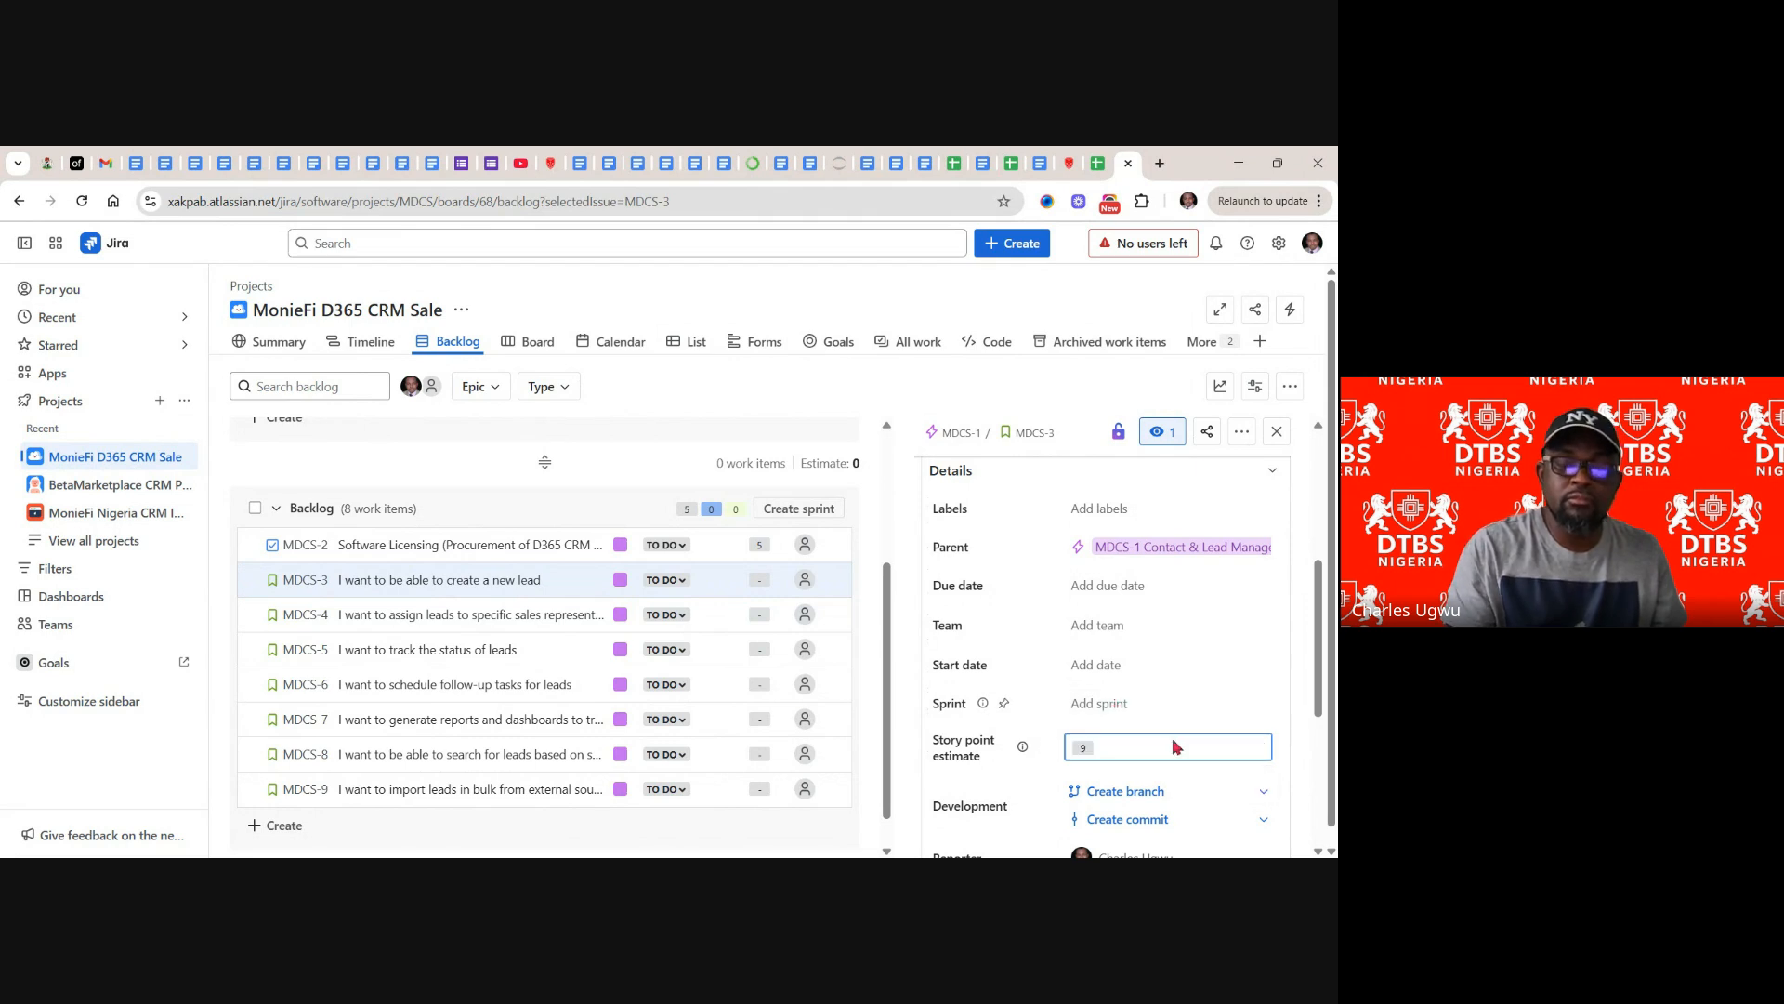
# - Copy the full create-a-new-lead user story from the Google Sheets backlog into the description of the same Jira story
pyautogui.moveTo(1318, 675); pyautogui.dragTo(1309, 550)
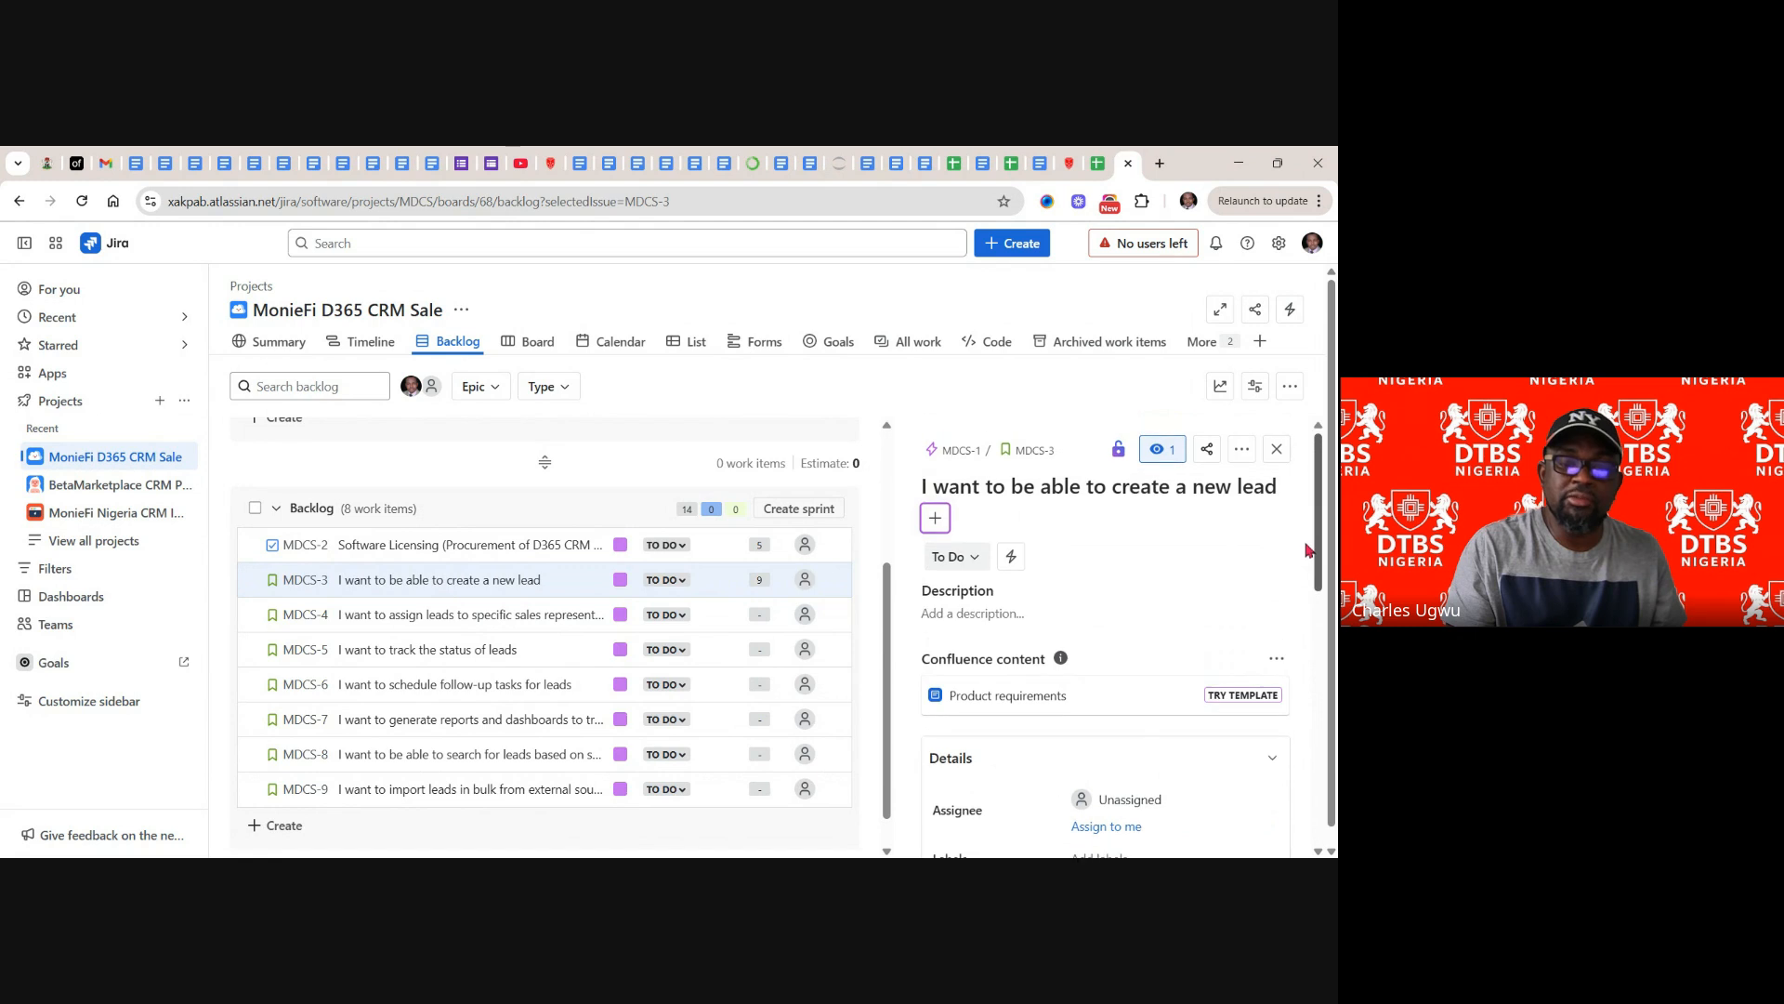
pyautogui.click(978, 608)
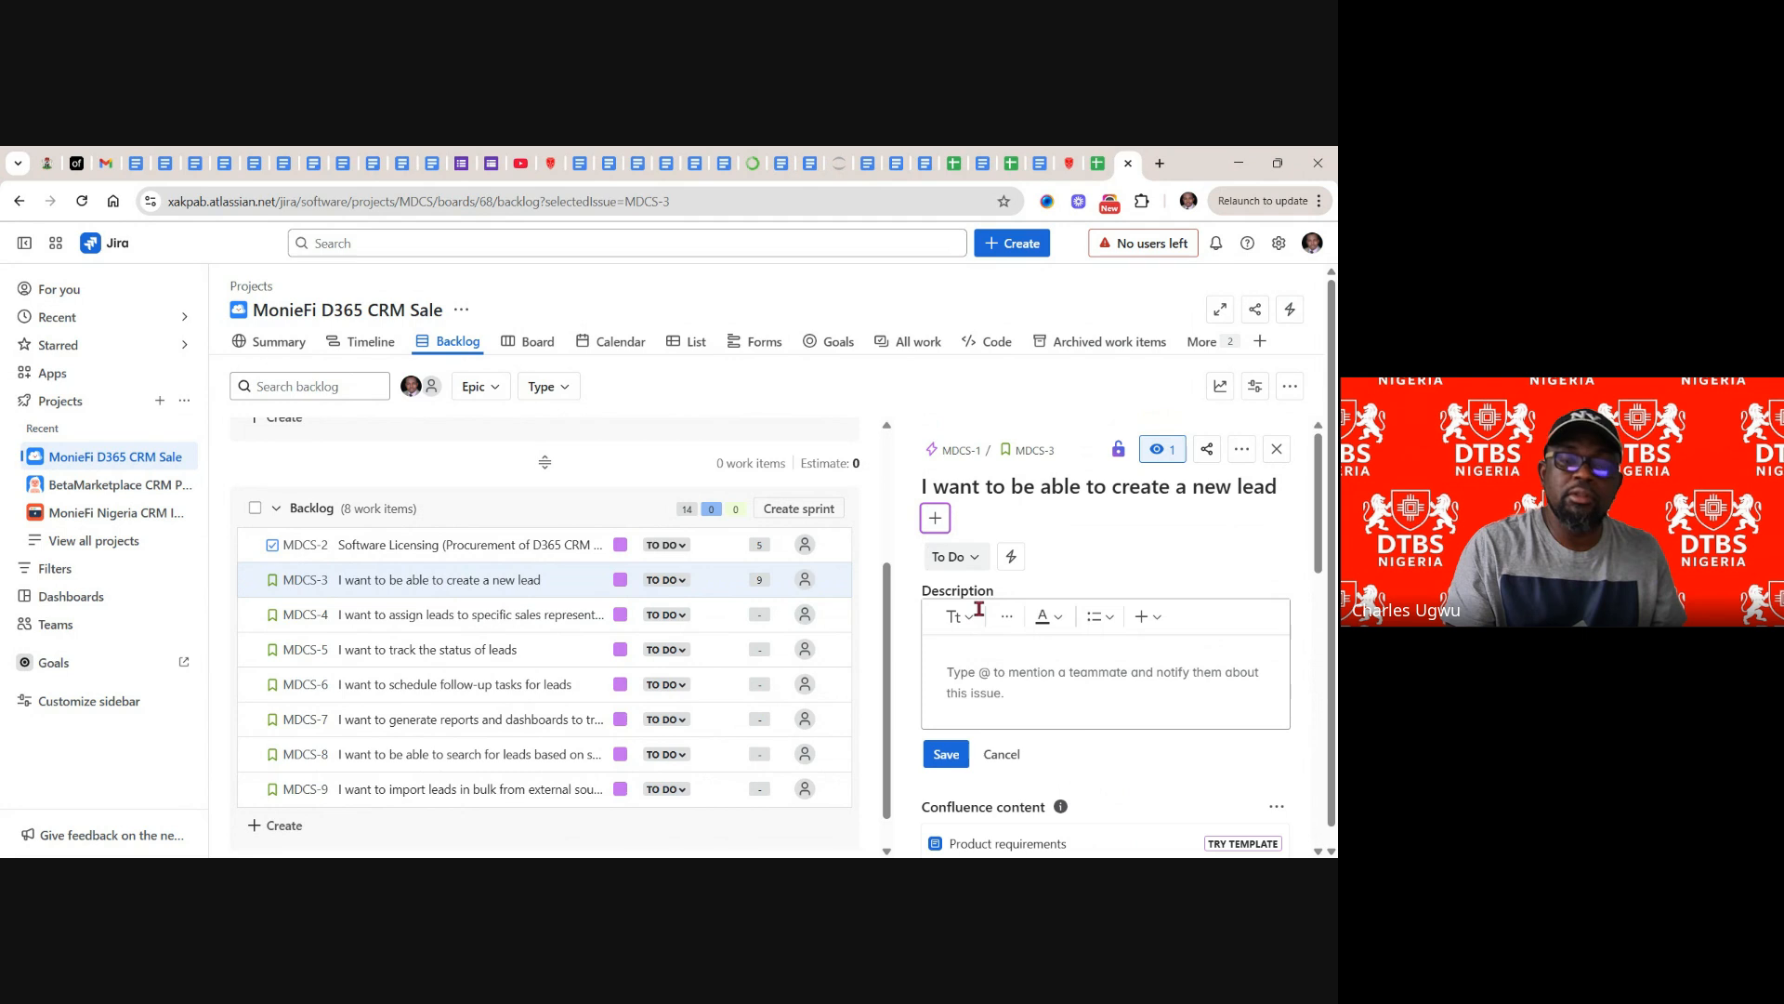
pyautogui.click(1099, 171)
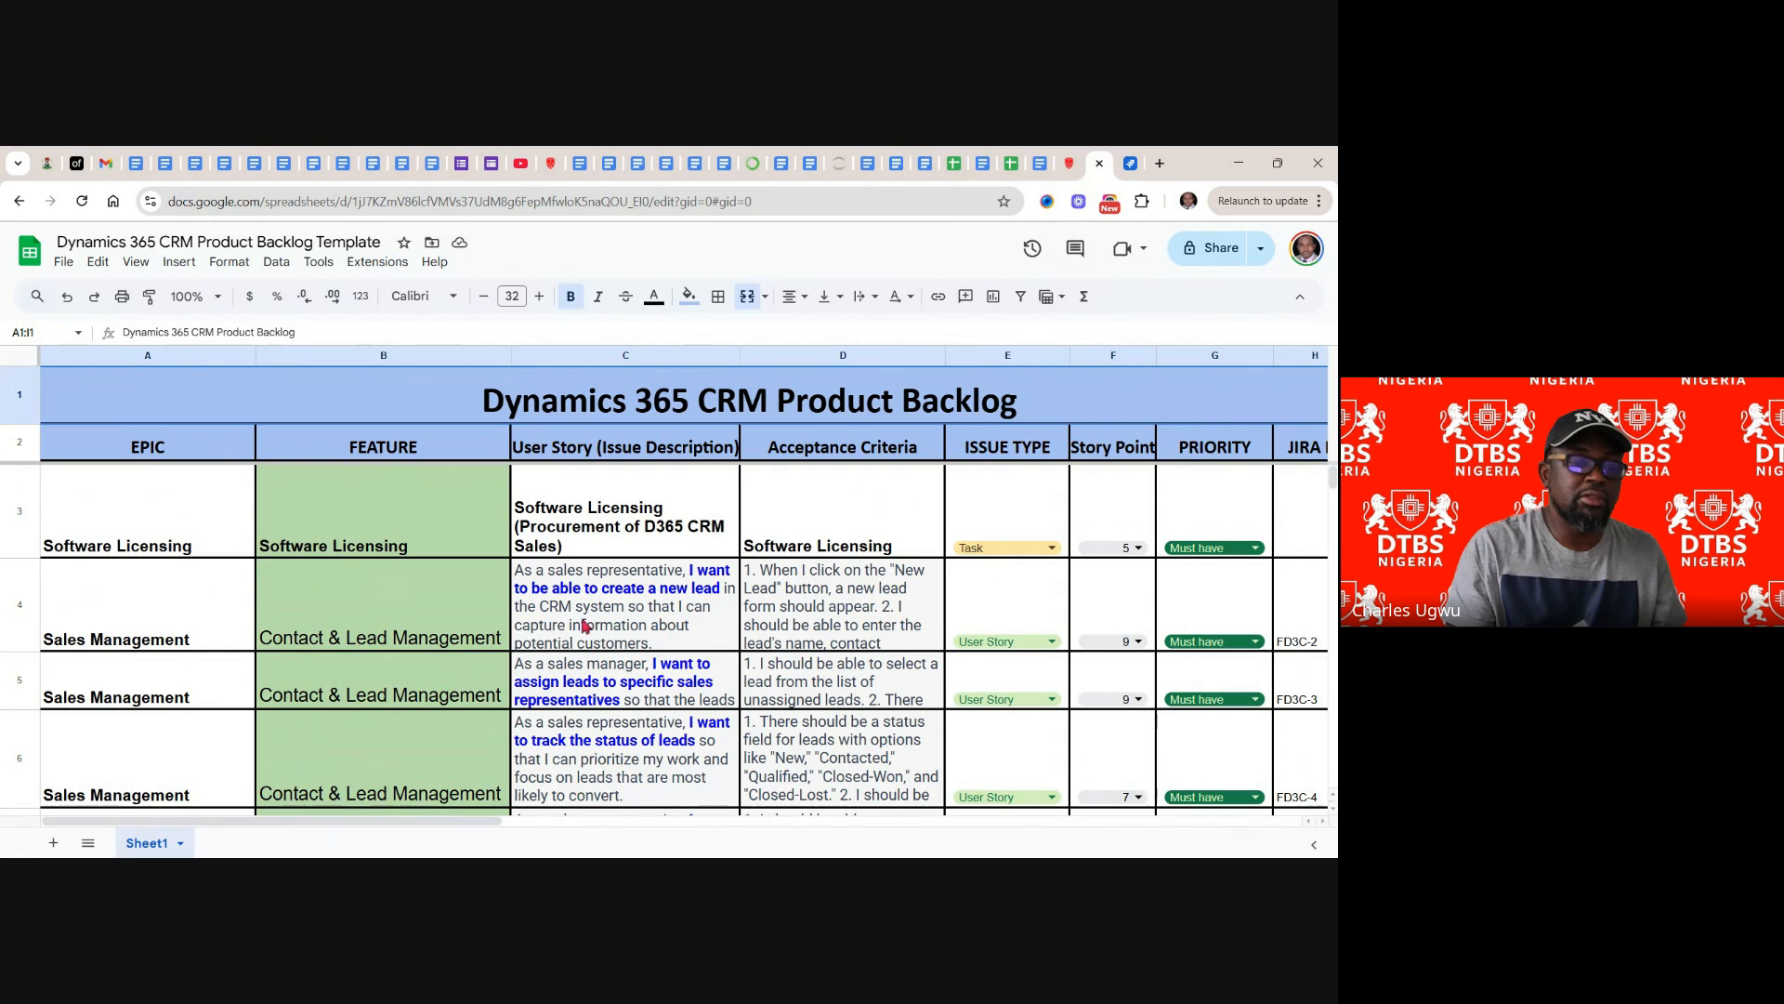
pyautogui.click(648, 622)
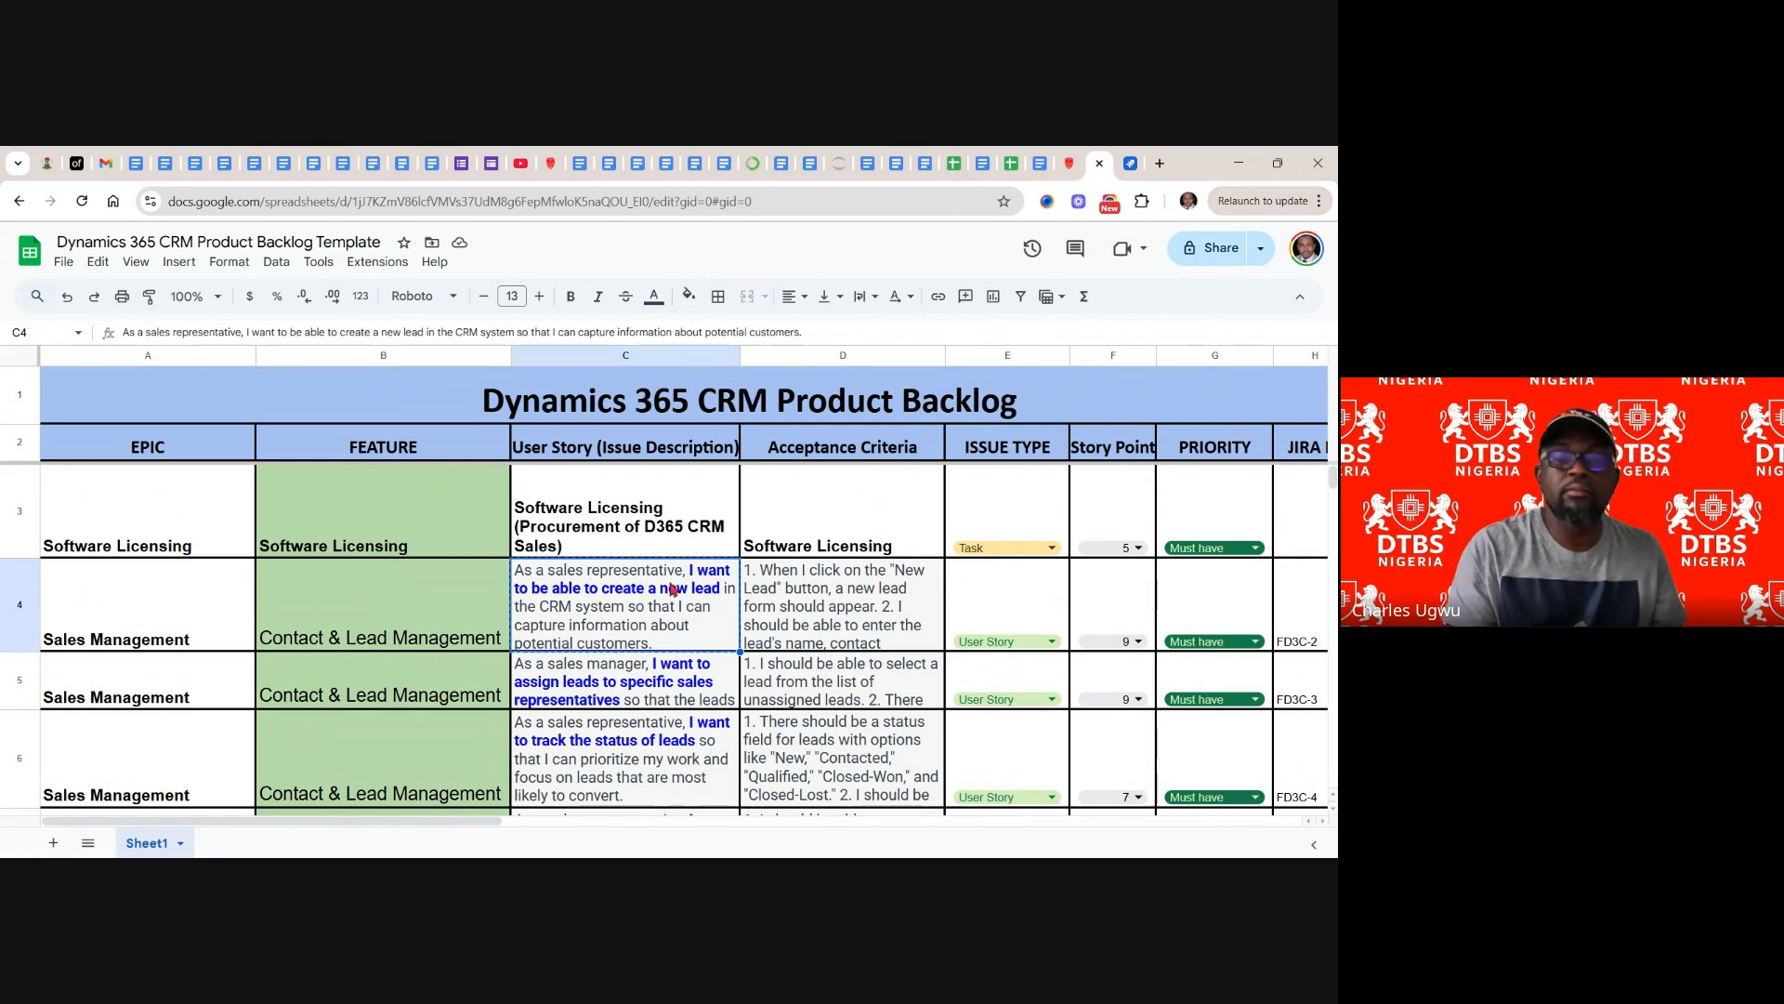
pyautogui.click(1130, 166)
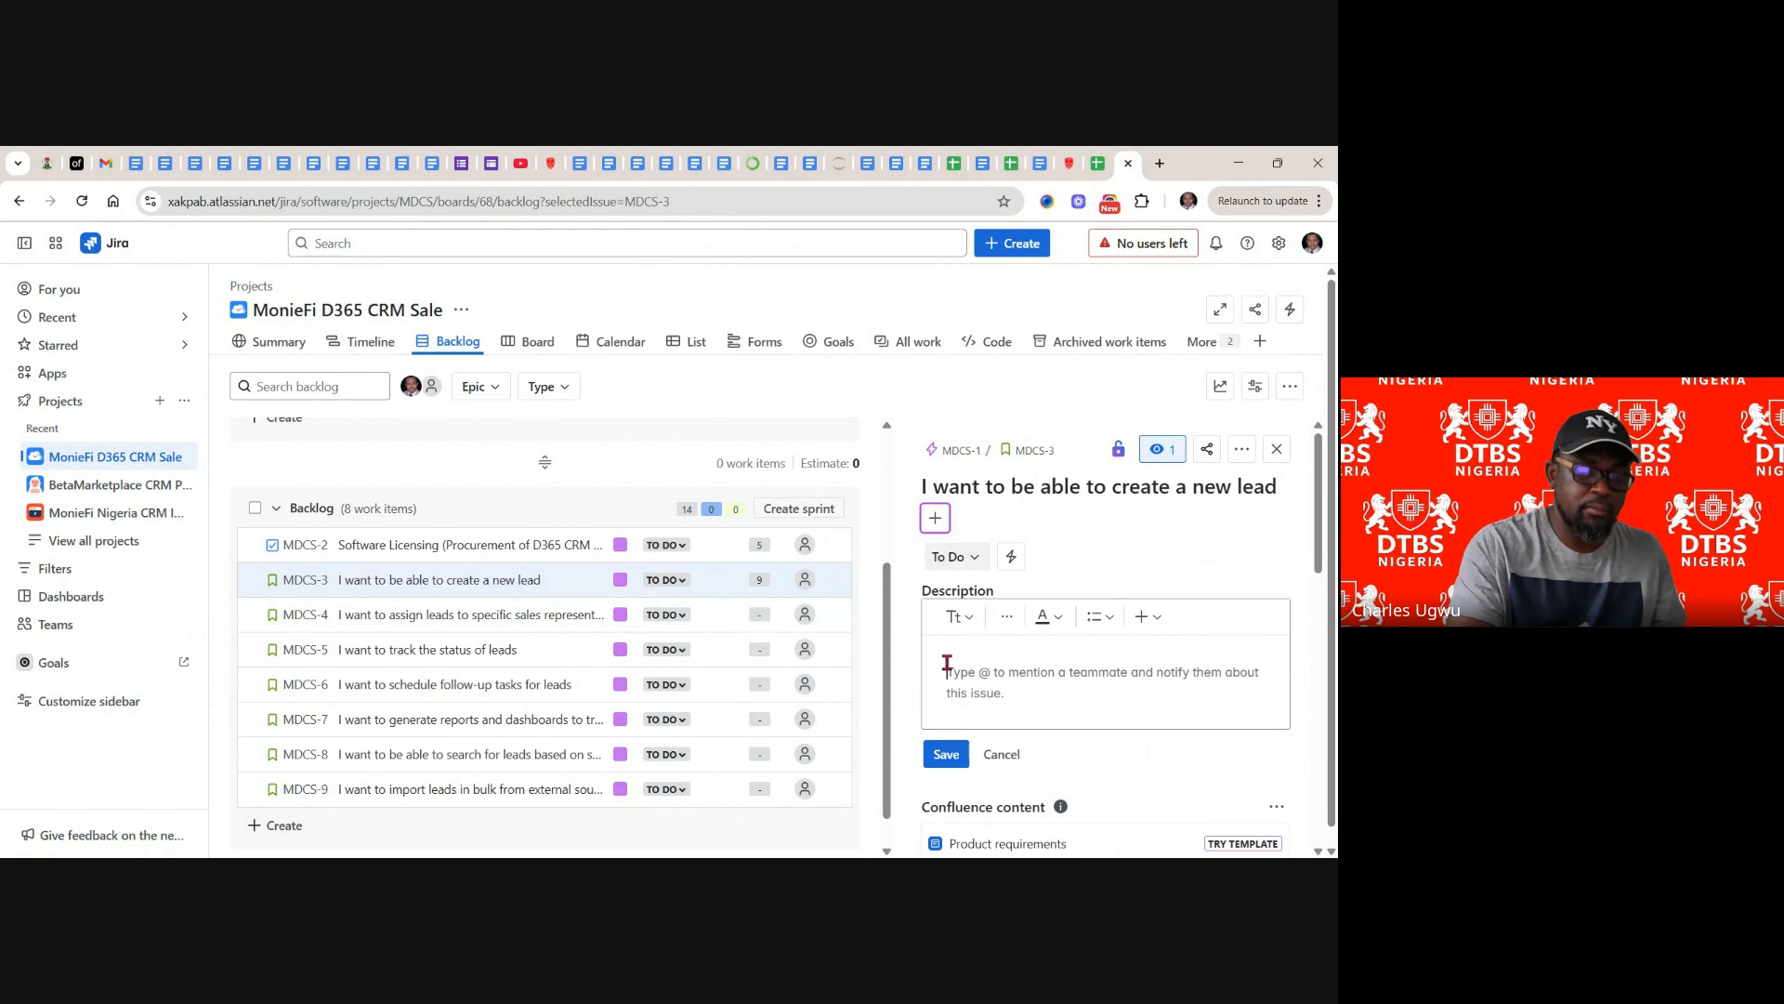
pyautogui.write('As a sales representative, I want to be able to create a new lead in the CRM system so that I can capture information about potential customers.')
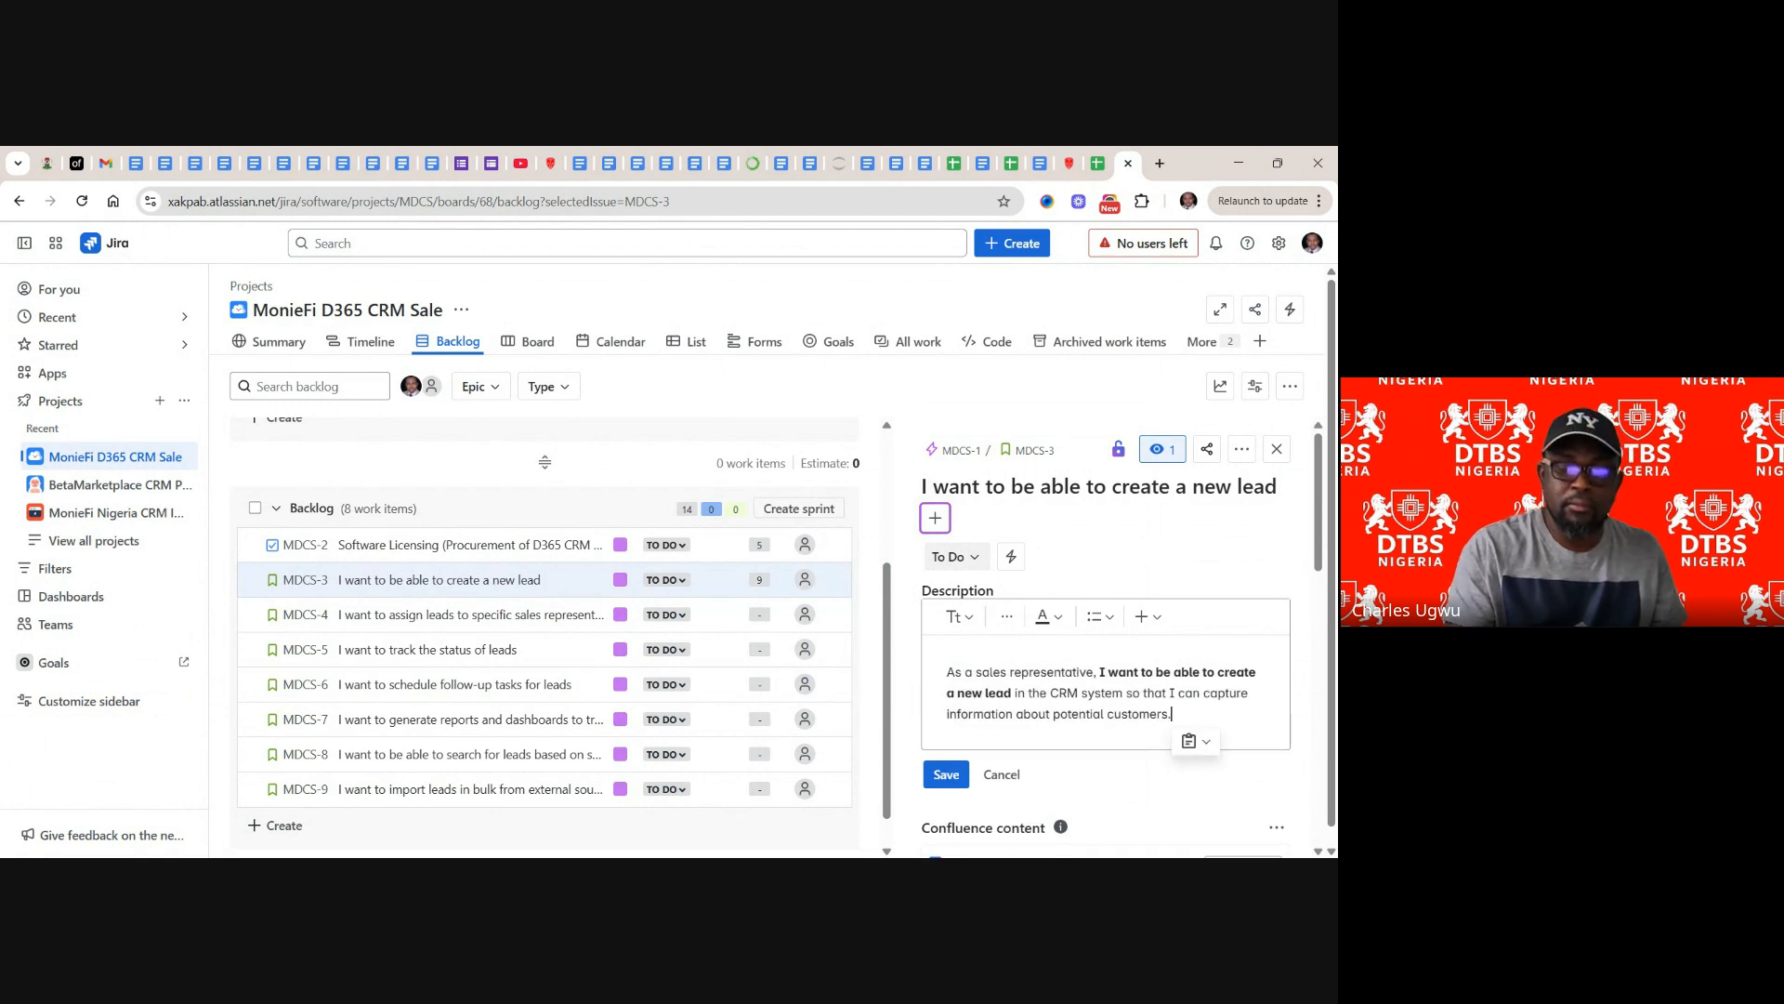
# - Add the line "Acceptance Criteria:" below the user story text in the description, followed by a new line
pyautogui.press('Return')
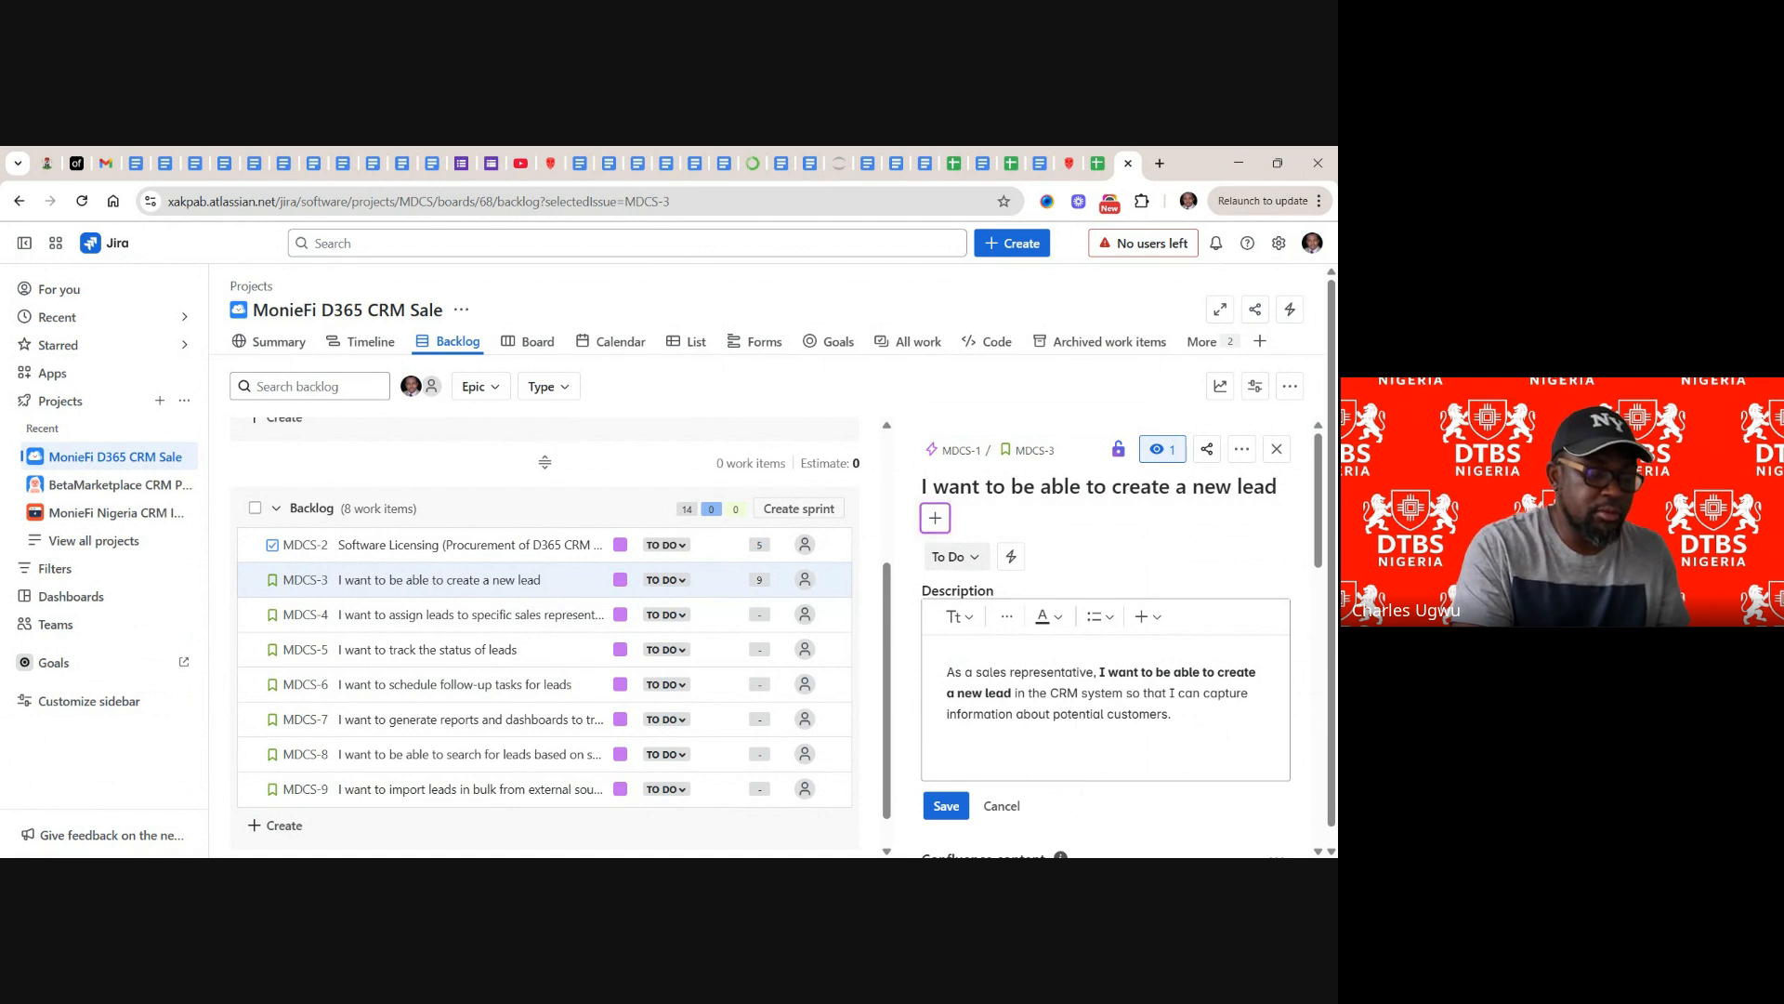
pyautogui.write('Acc')
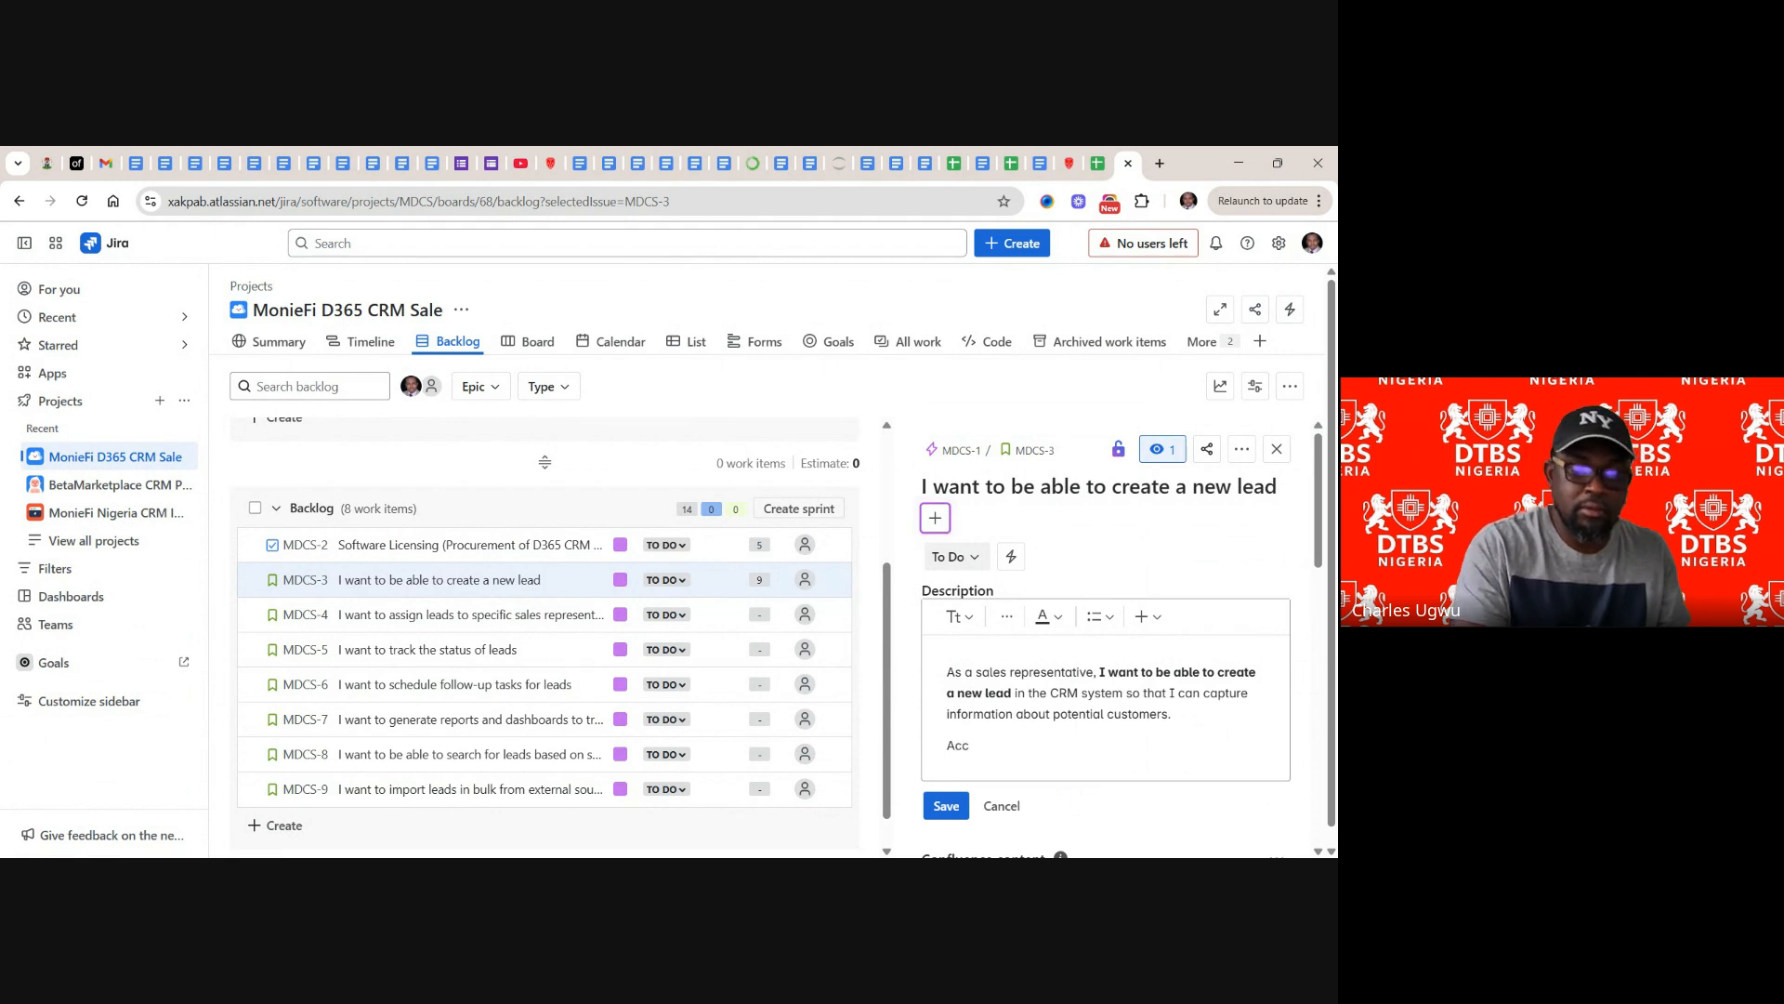
pyautogui.write('epta')
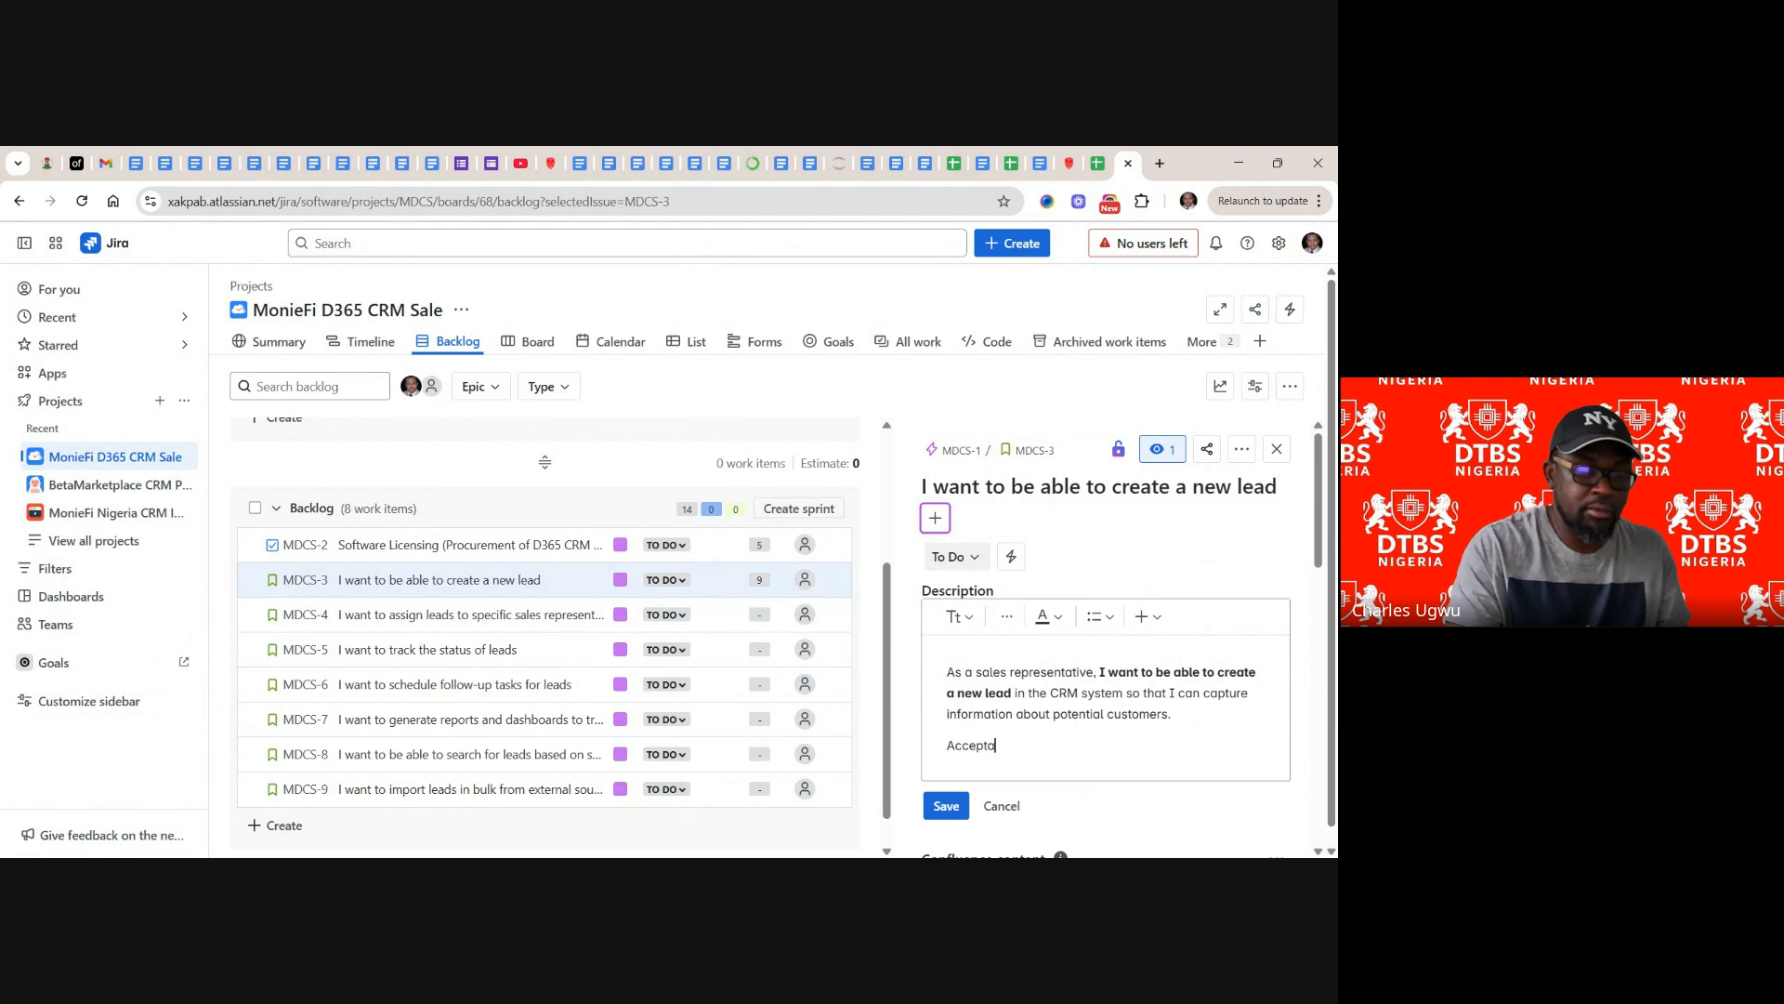
pyautogui.write('nce')
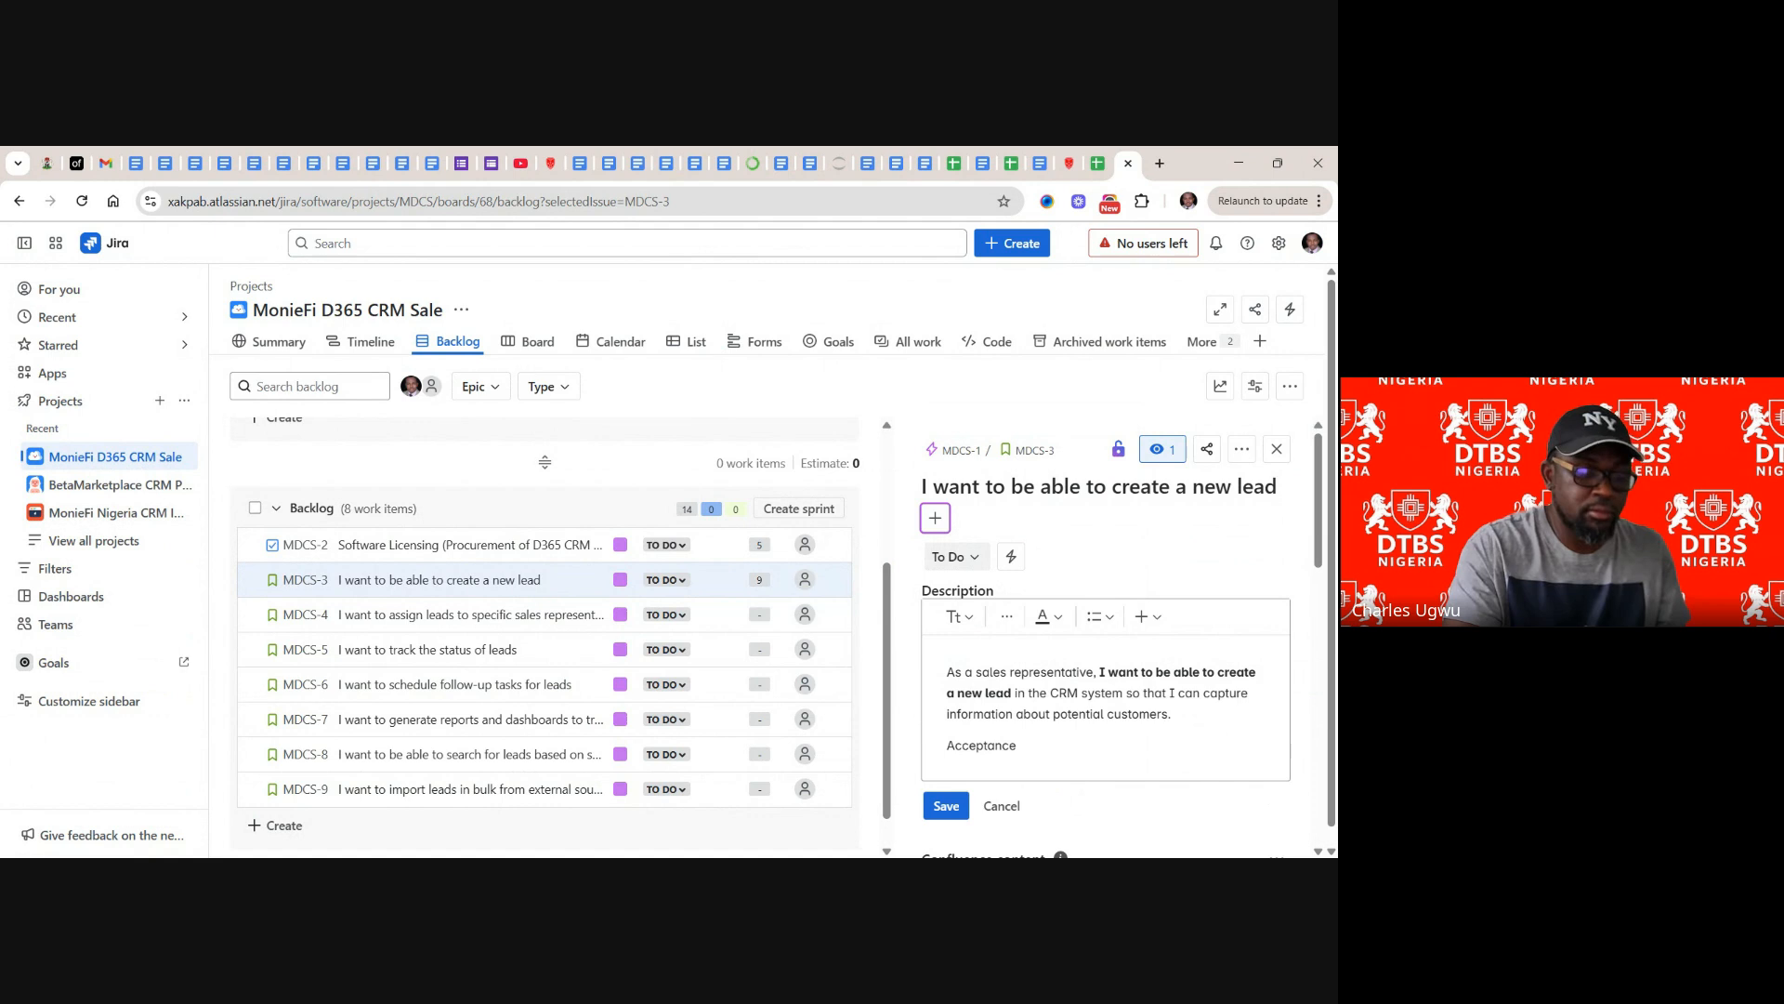
pyautogui.write(' Cri')
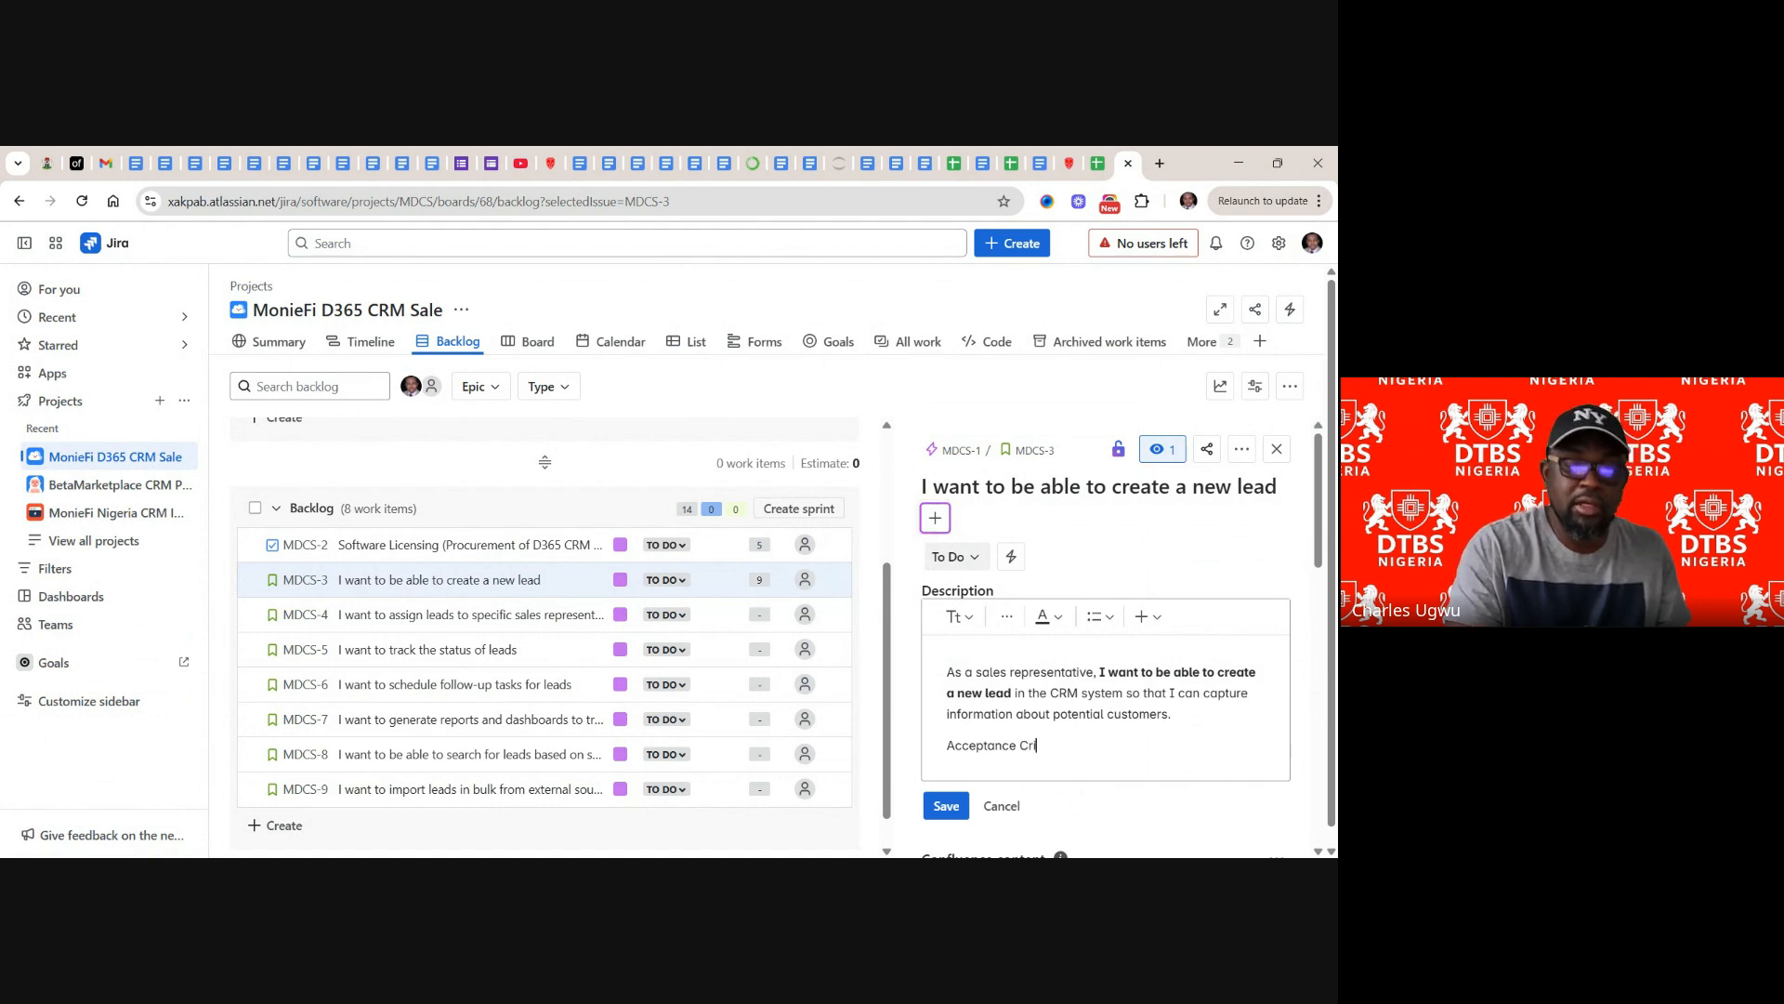
pyautogui.write('teria')
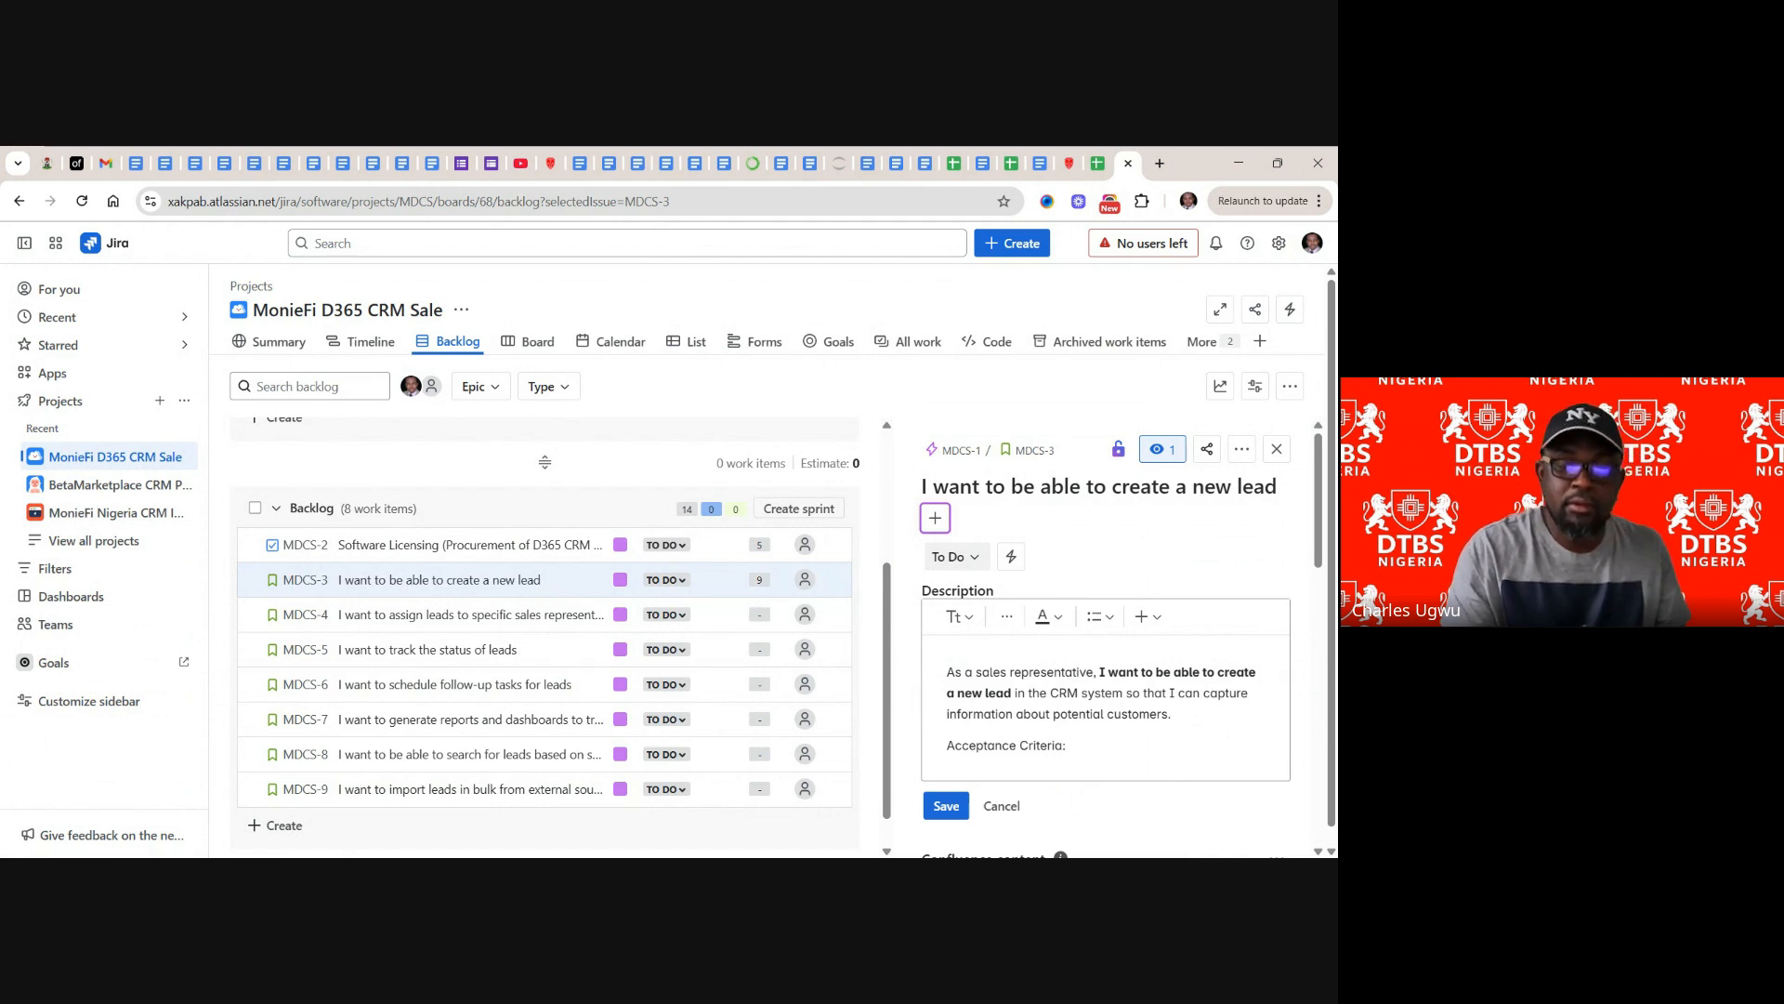
pyautogui.write(':')
pyautogui.press('Return')
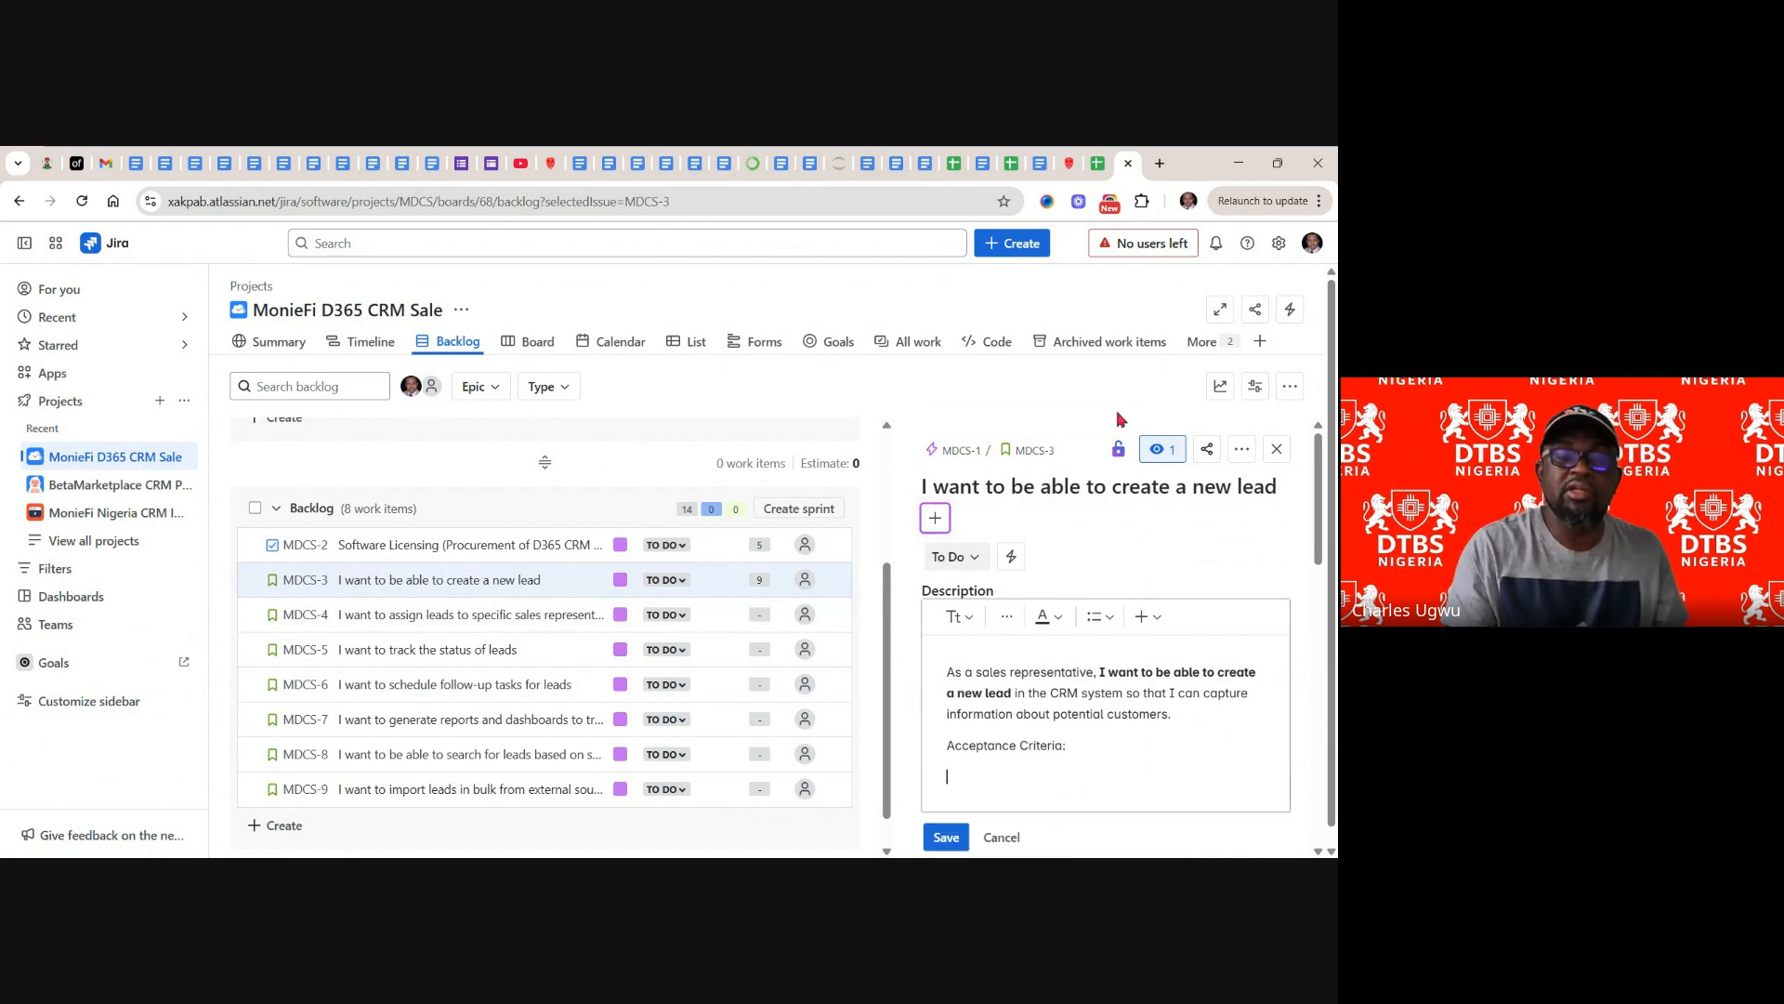
# - Copy the create-a-new-lead acceptance criteria from the Google Sheets backlog into the Jira story's description below "Acceptance Criteria:" and save it
pyautogui.click(1097, 167)
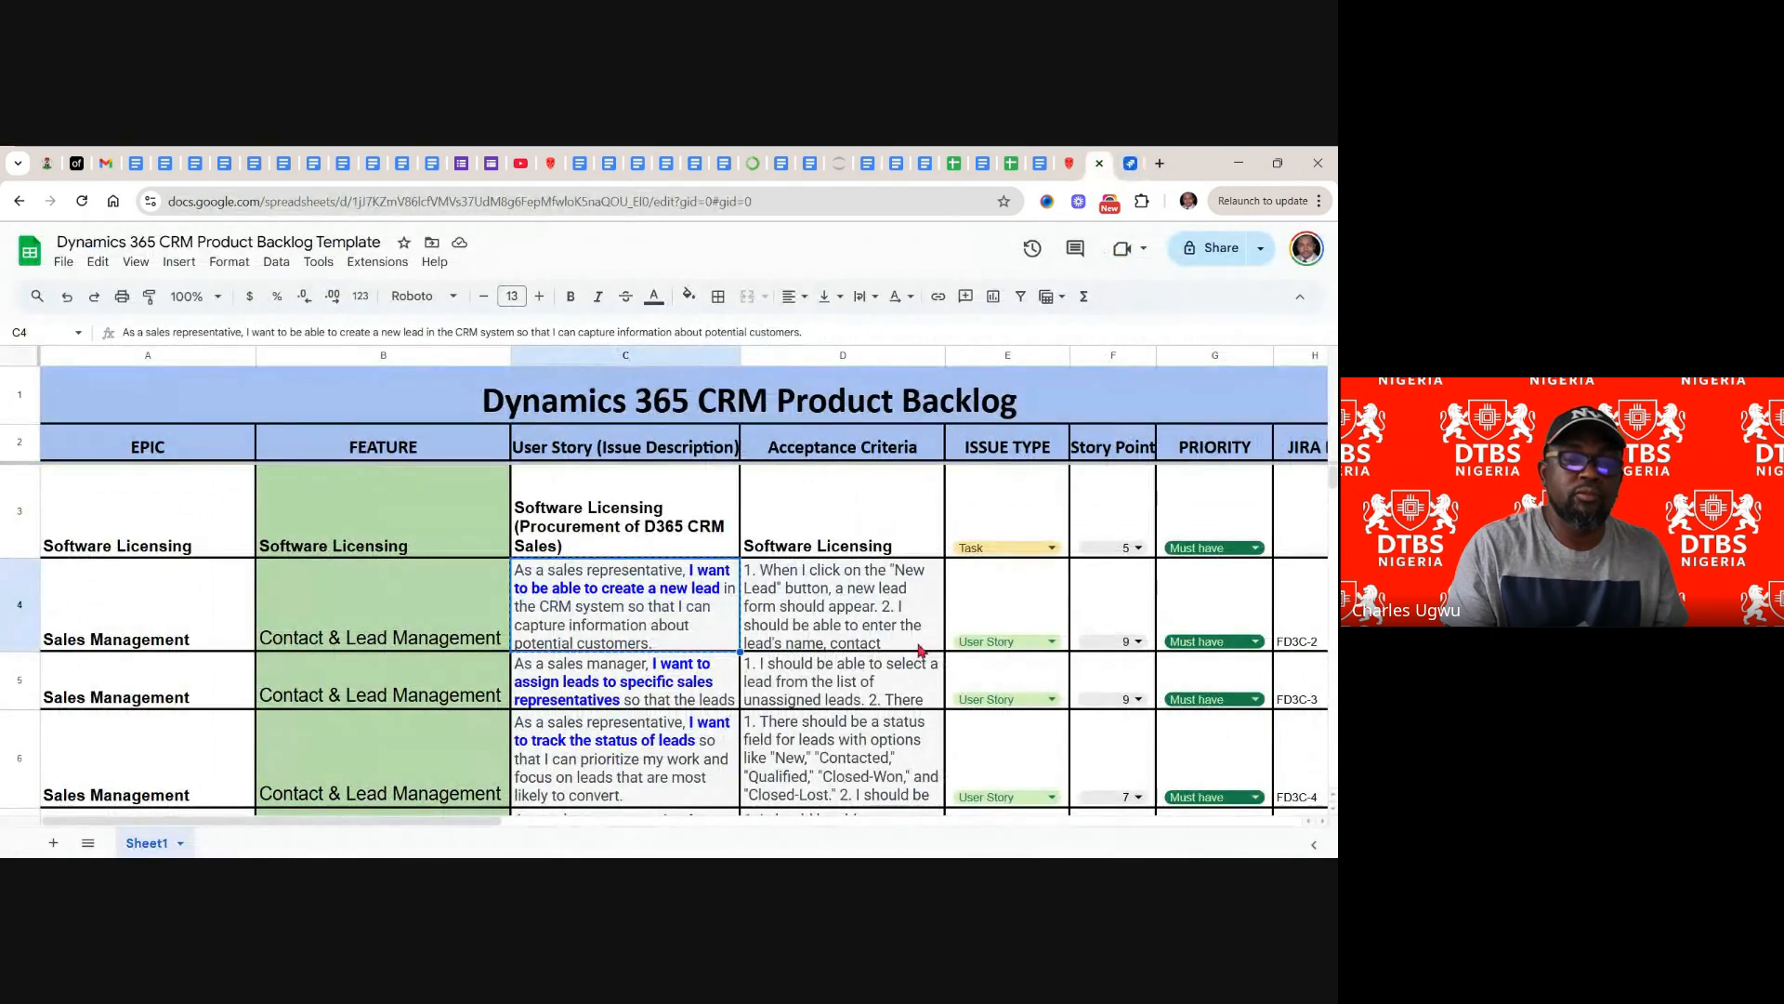
pyautogui.click(815, 607)
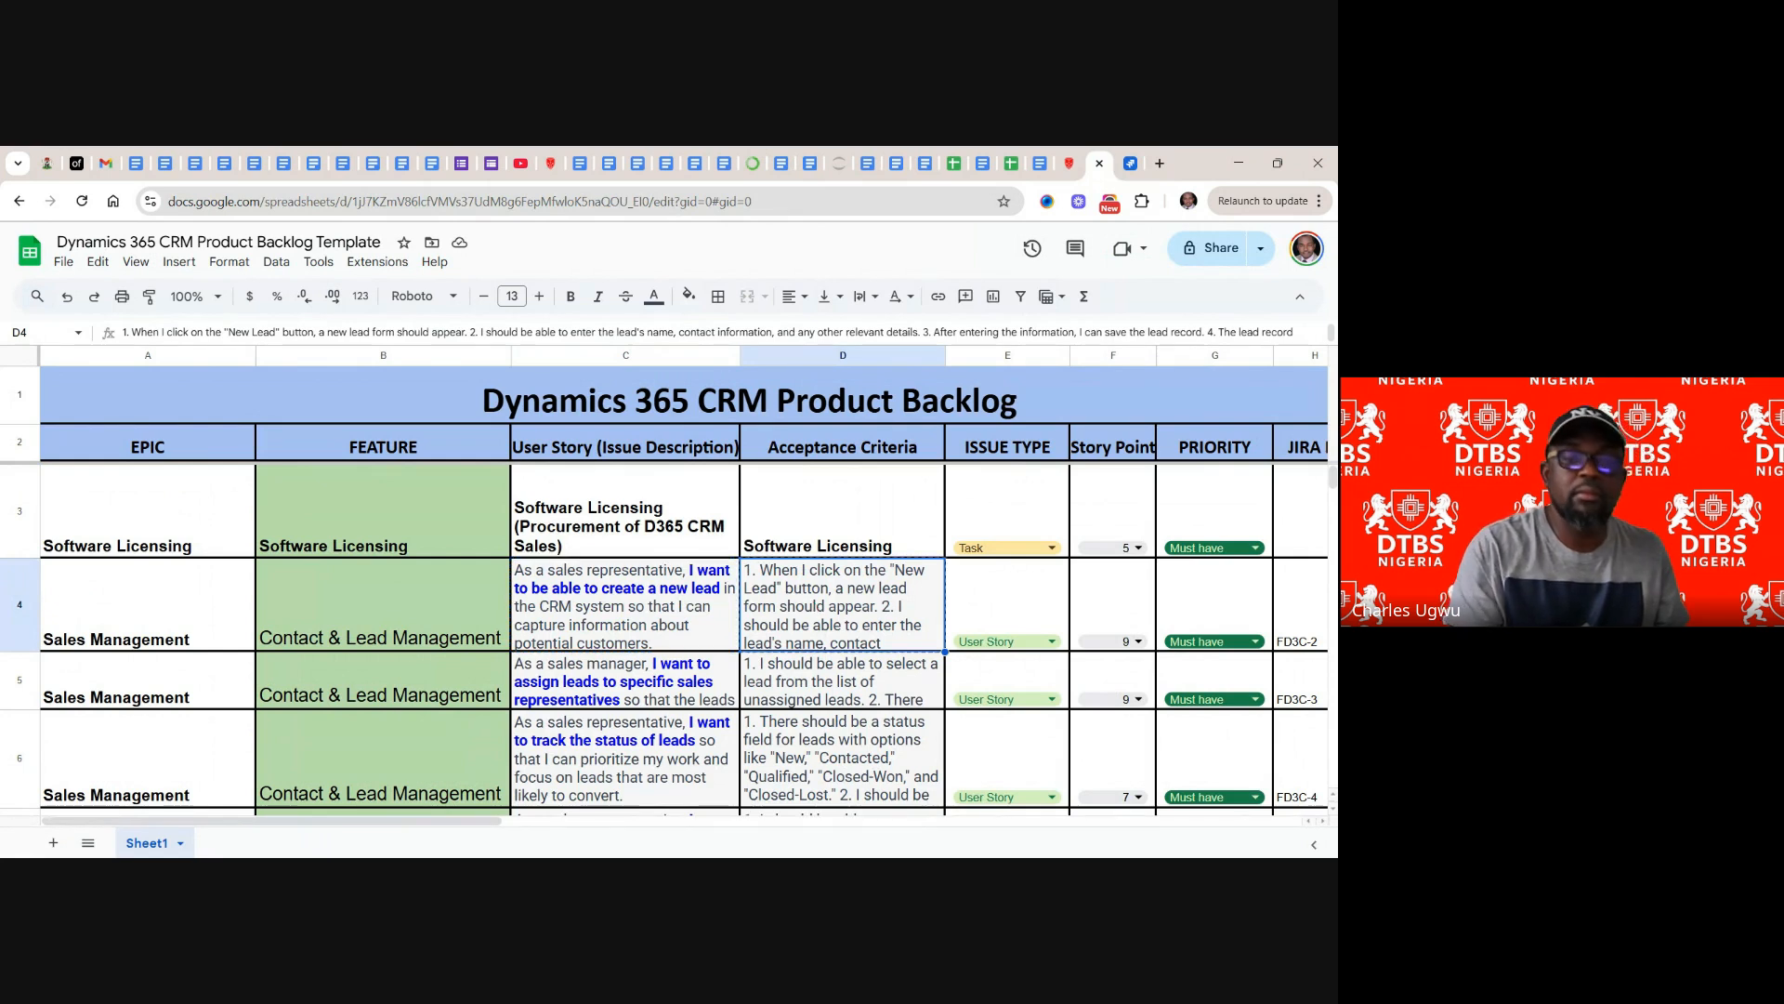
pyautogui.click(1131, 167)
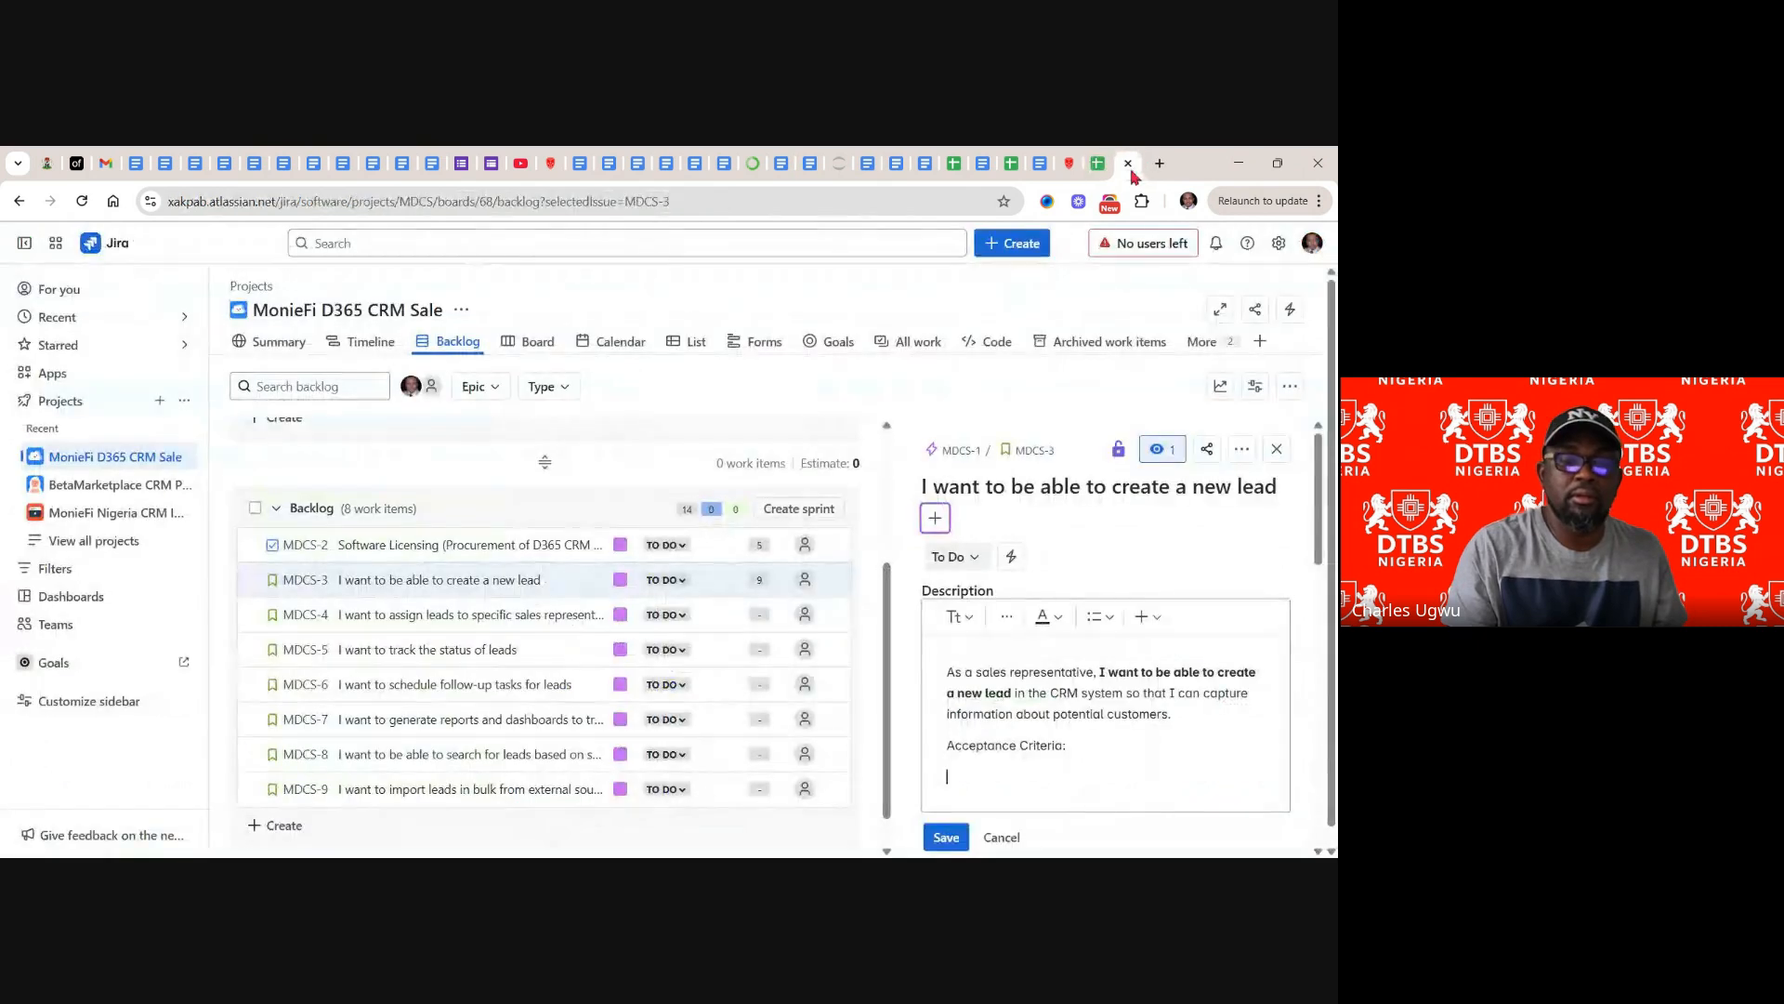
pyautogui.click(954, 773)
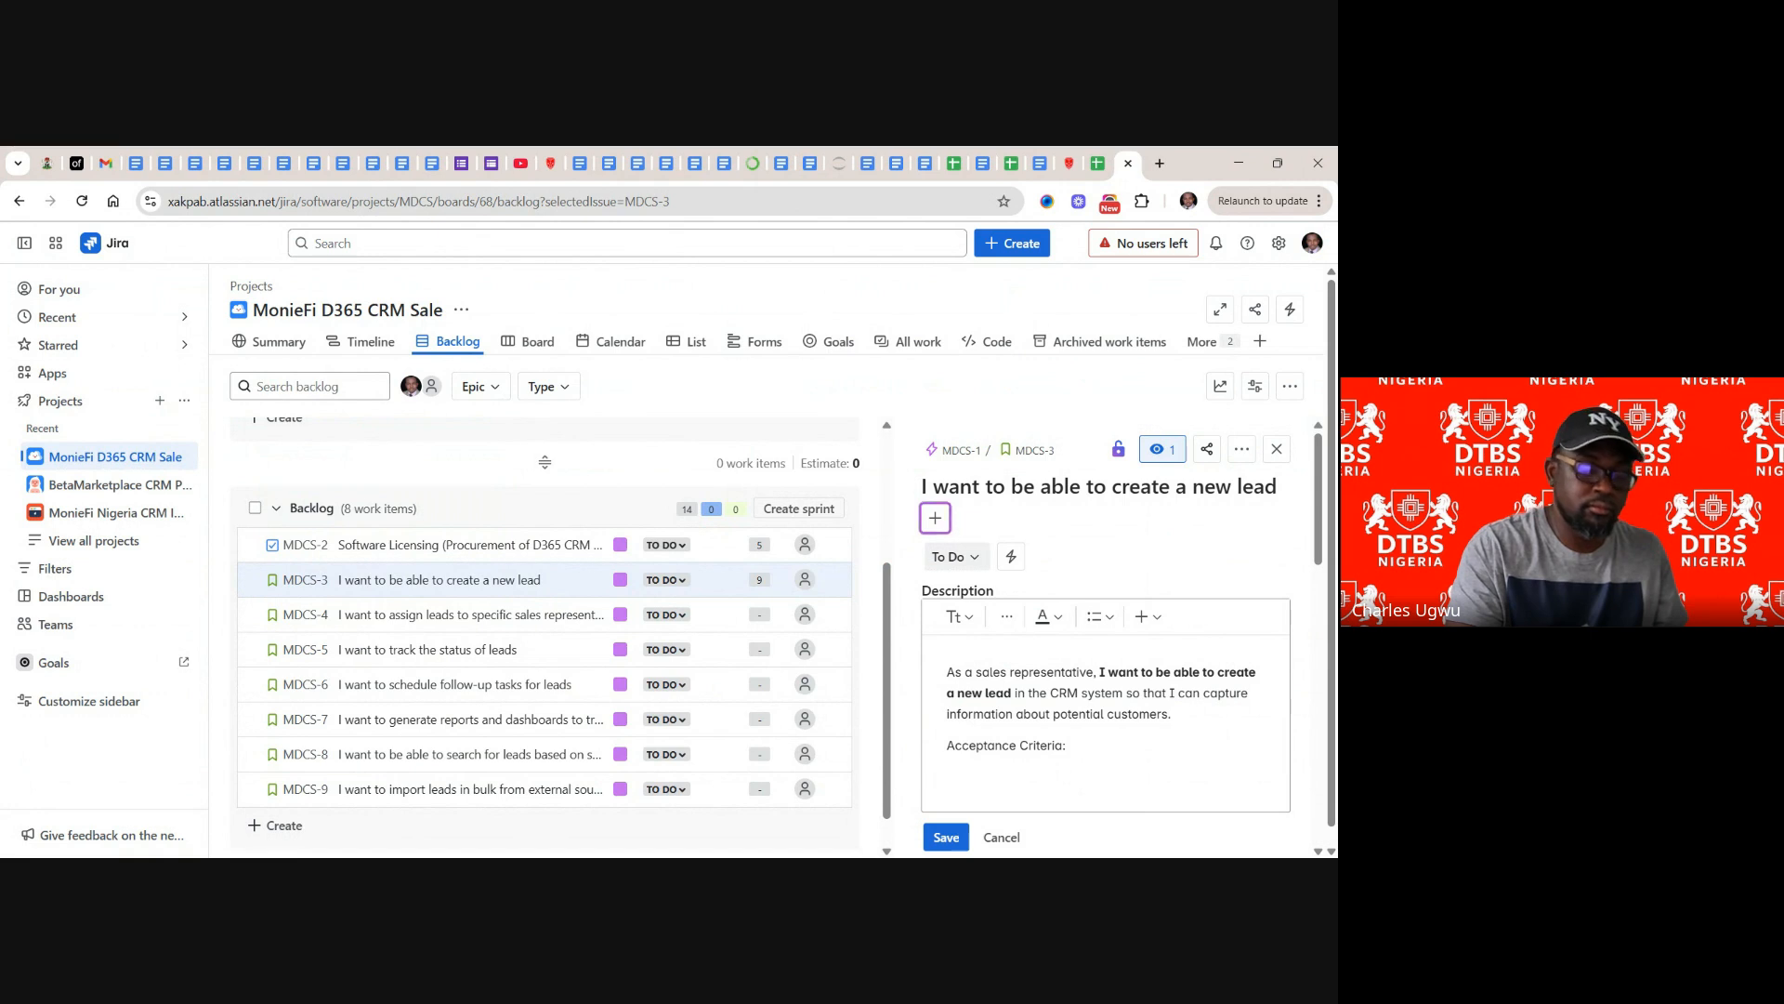
pyautogui.write('When I click on the "New Lead" button, a new lead form should appear. 2. I should be able to enter the lead\'s name, contact information, and any other relevant details. 3. After entering the information, I can save the lead record. 4. The lead record should be visible in the CRM system.')
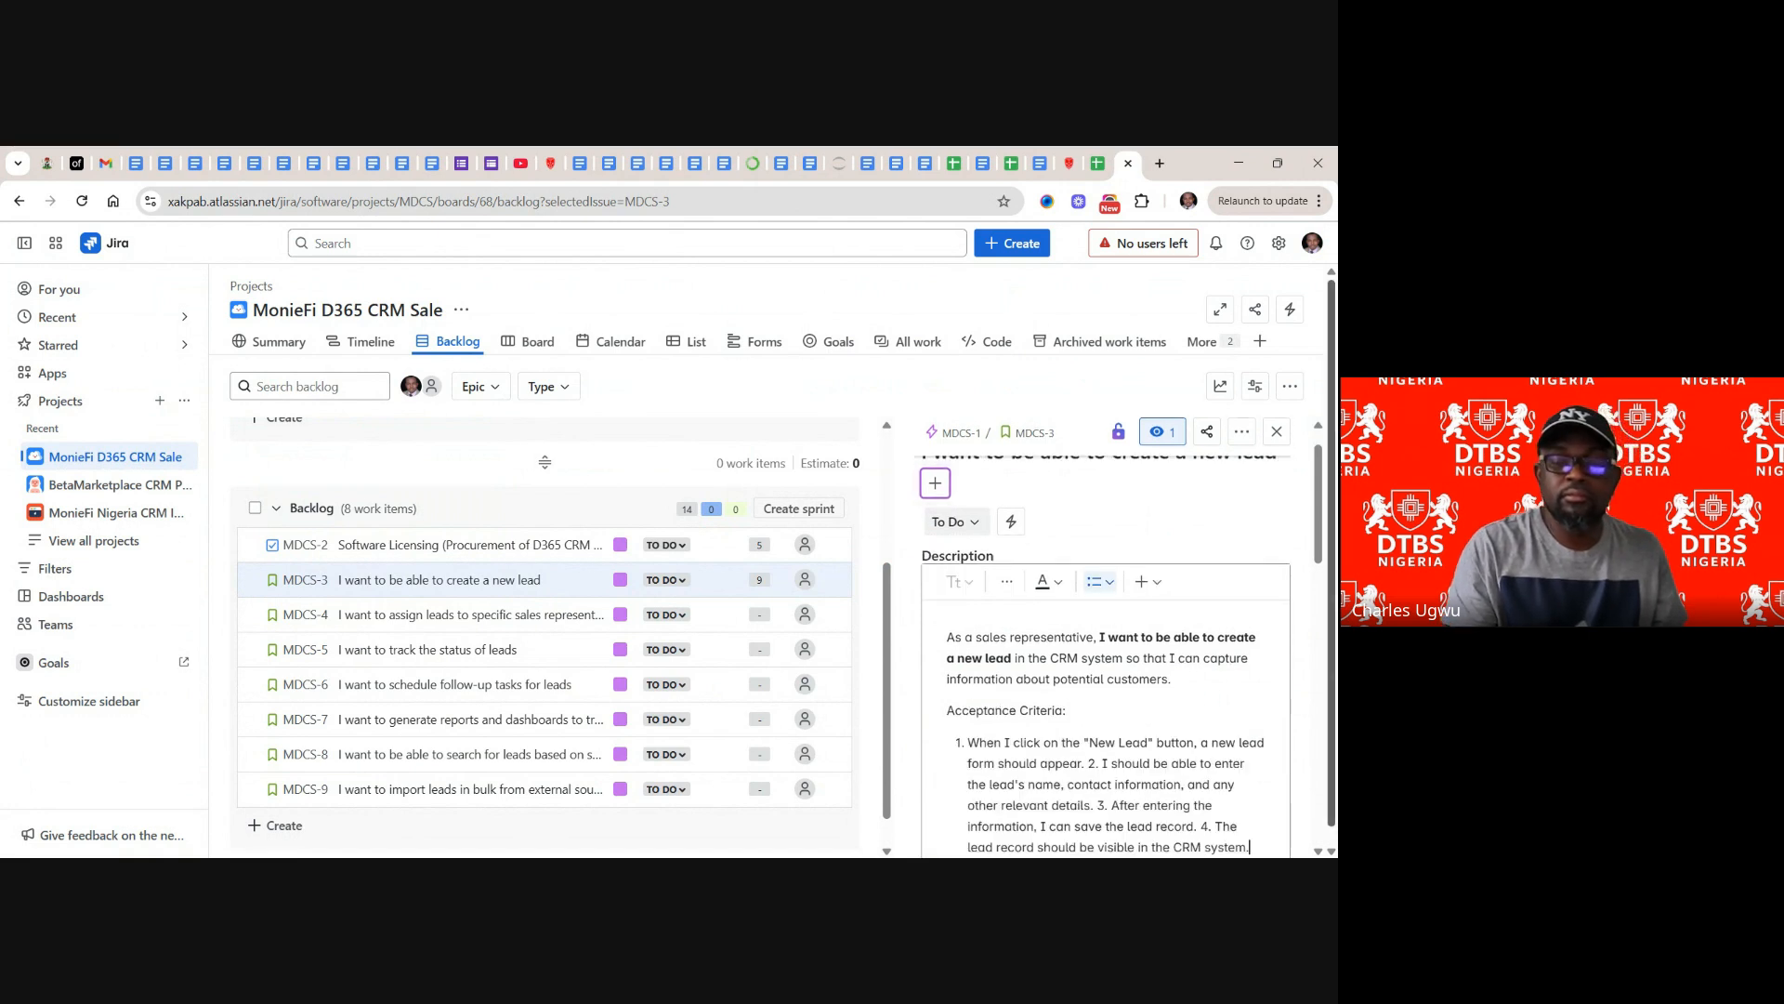
pyautogui.moveTo(1322, 551)
pyautogui.mouseDown()
pyautogui.moveTo(1318, 651)
pyautogui.moveTo(1314, 572)
pyautogui.mouseUp()
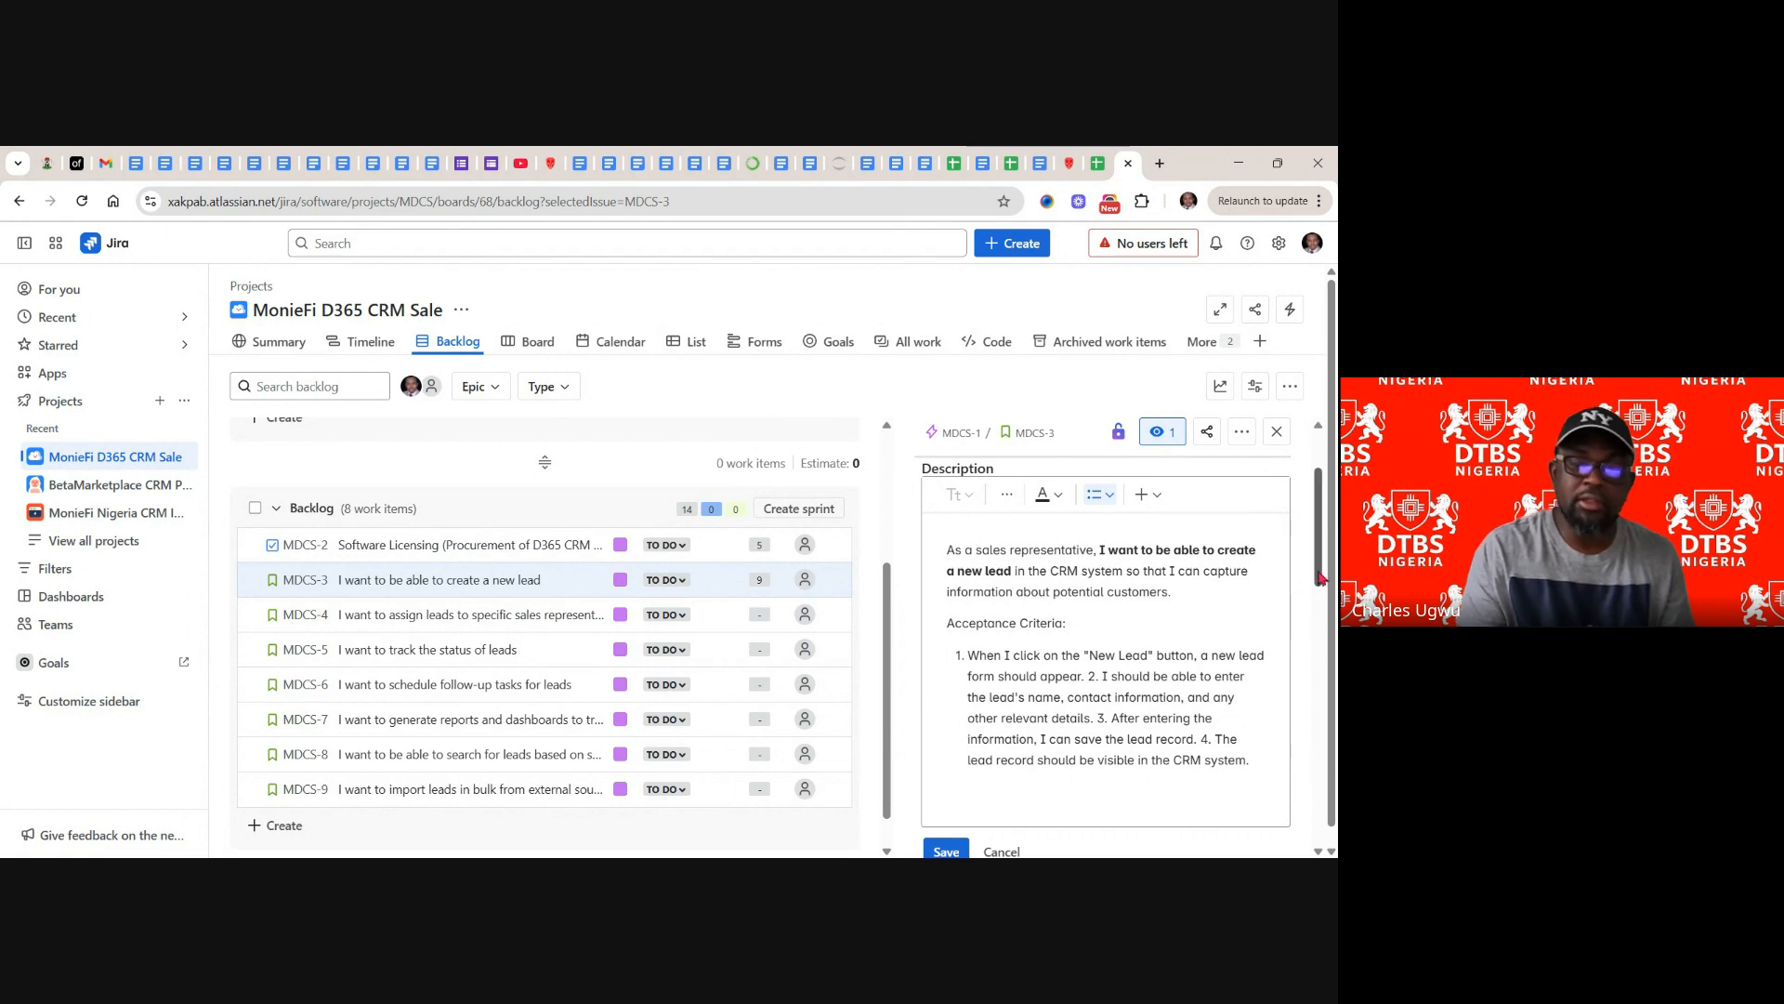
pyautogui.moveTo(1321, 578)
pyautogui.mouseDown()
pyautogui.moveTo(1321, 625)
pyautogui.moveTo(1320, 599)
pyautogui.mouseUp()
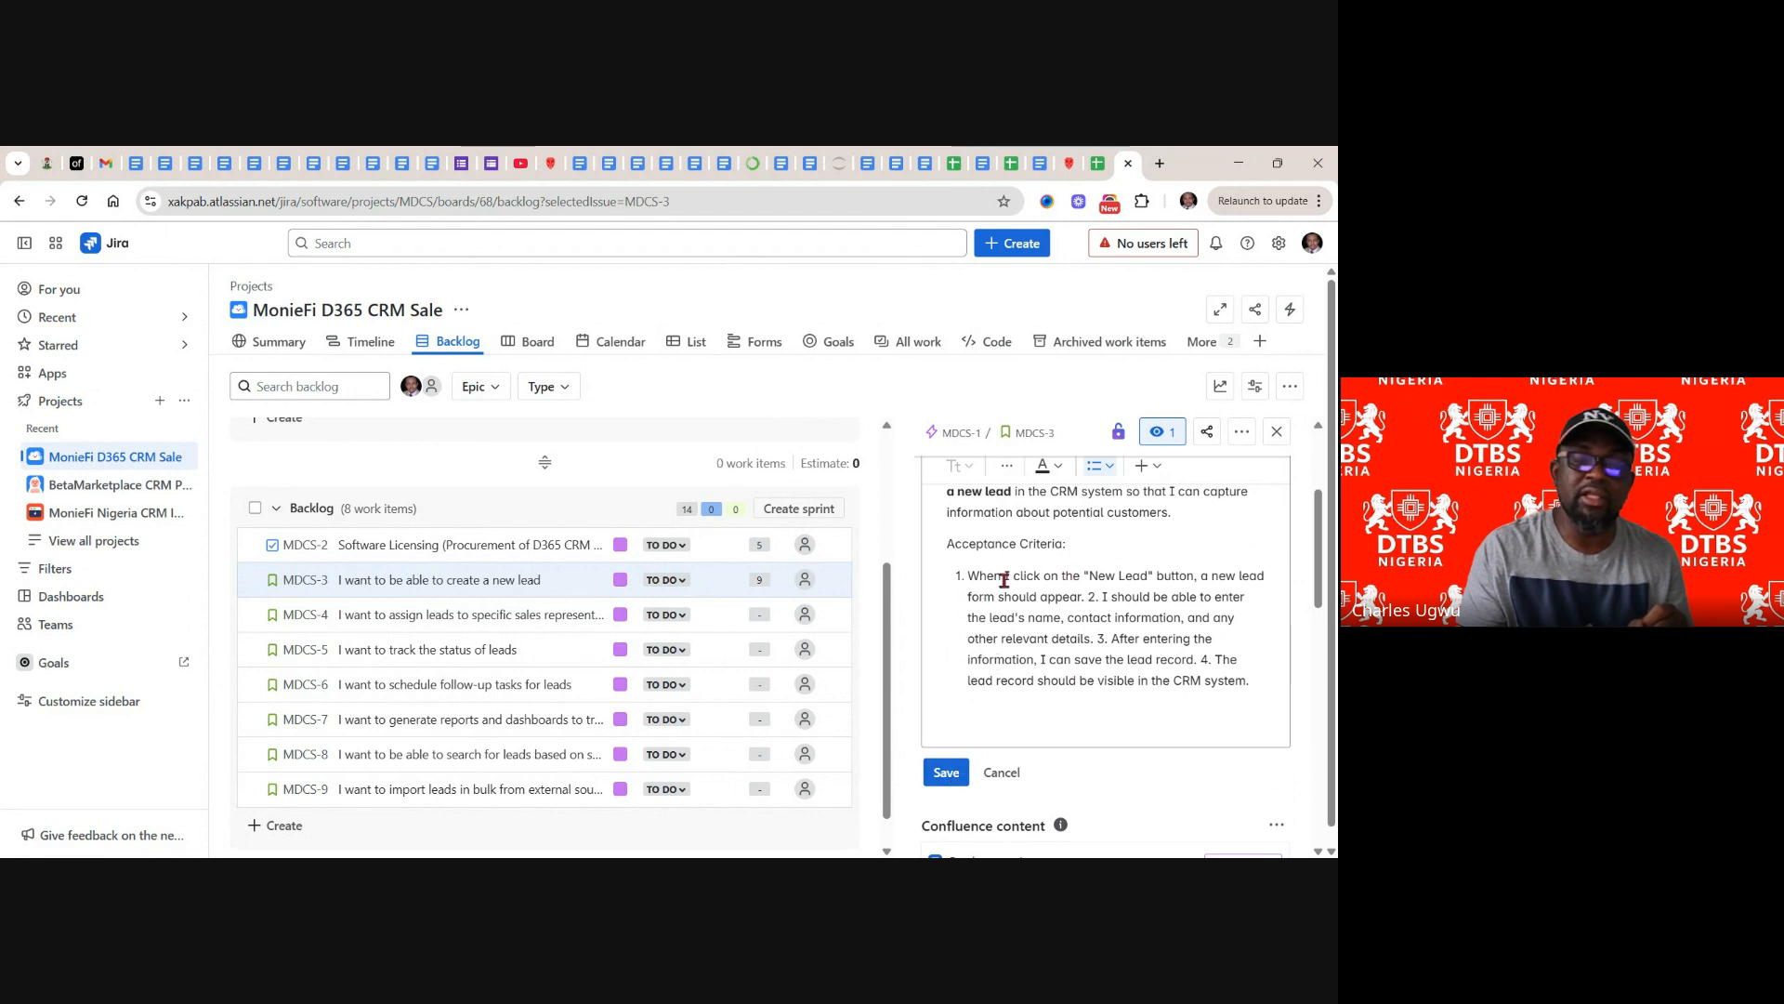
pyautogui.click(947, 775)
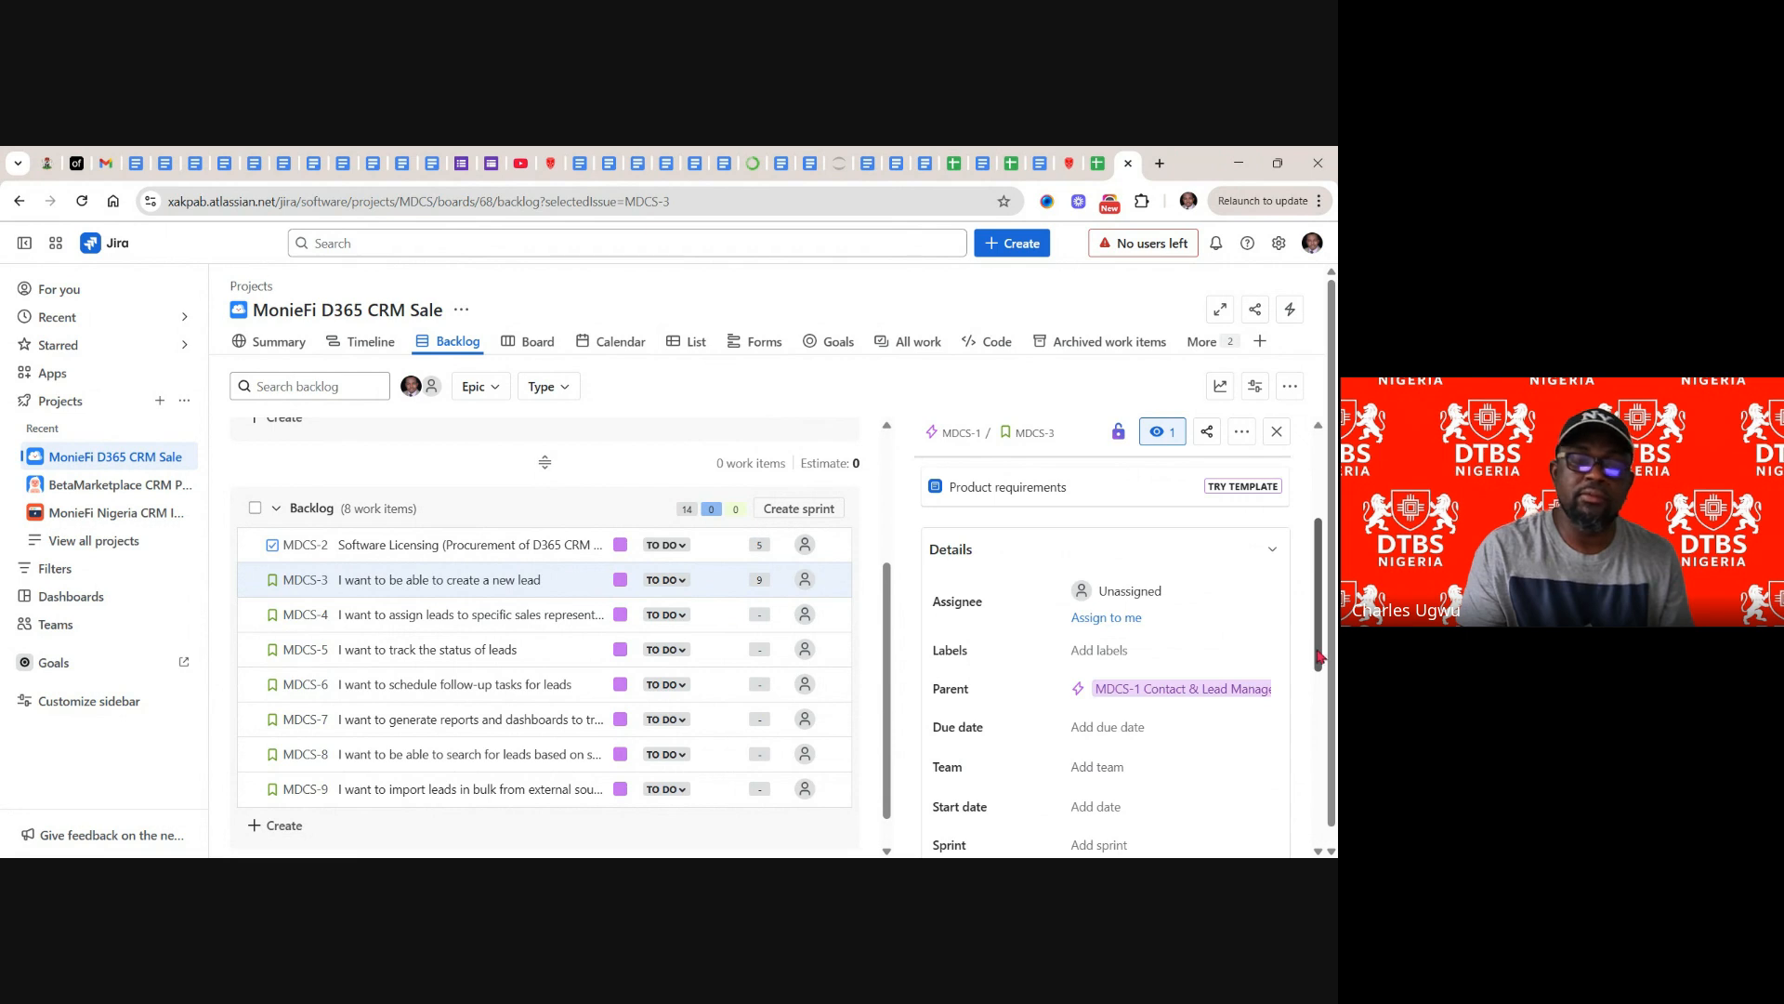
# - Review the description and detail fields of the "I want to be able to create a new lead" story and close it
pyautogui.scroll(-3, 1319, 656)
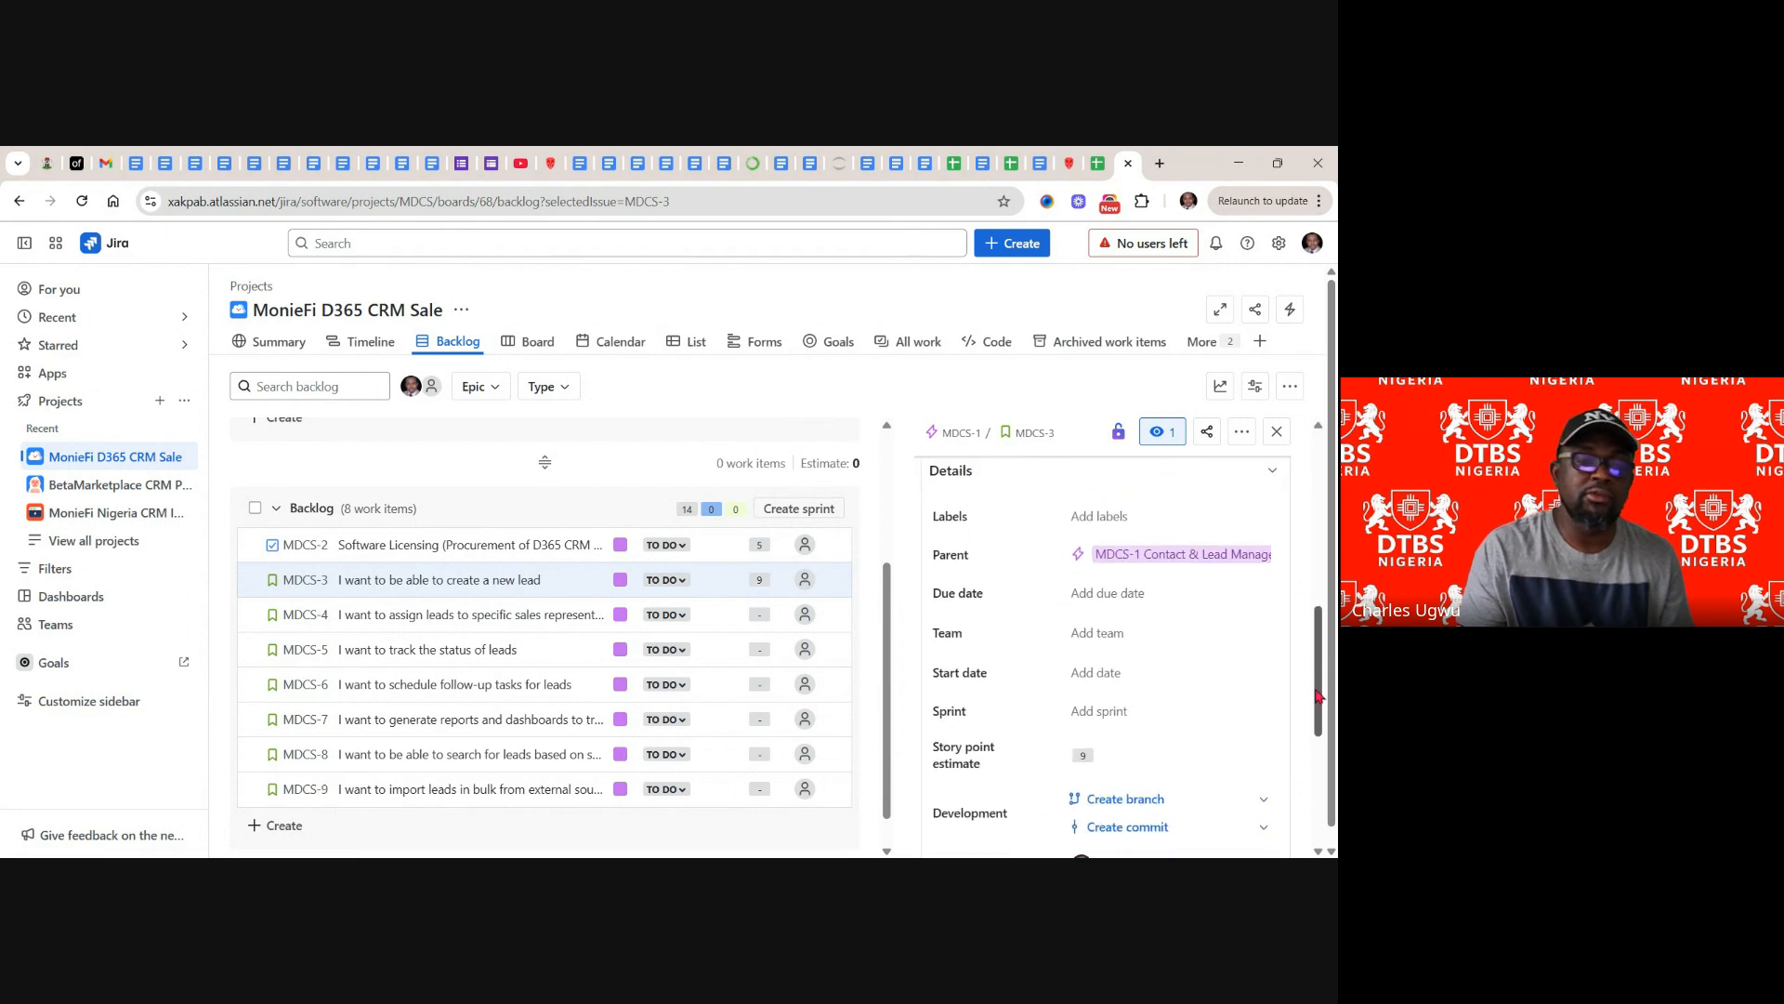
pyautogui.scroll(-2, 1318, 695)
pyautogui.scroll(5, 1318, 695)
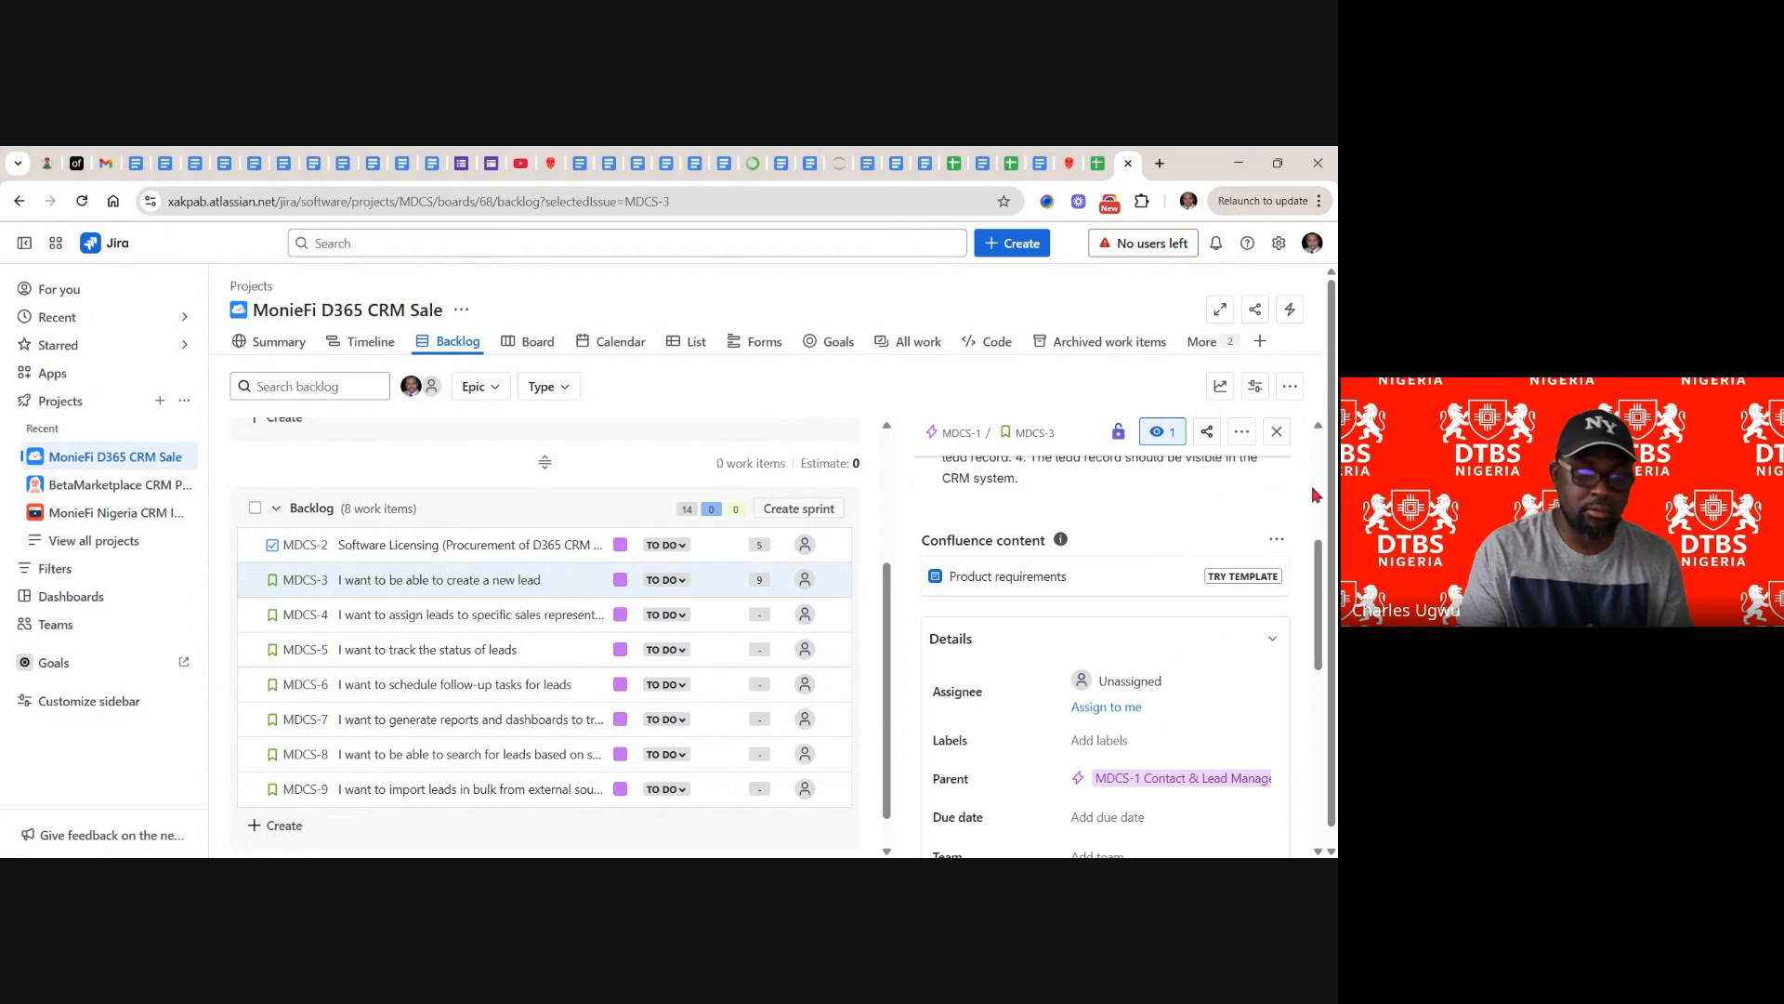
pyautogui.scroll(3, 1310, 478)
pyautogui.scroll(1, 1301, 466)
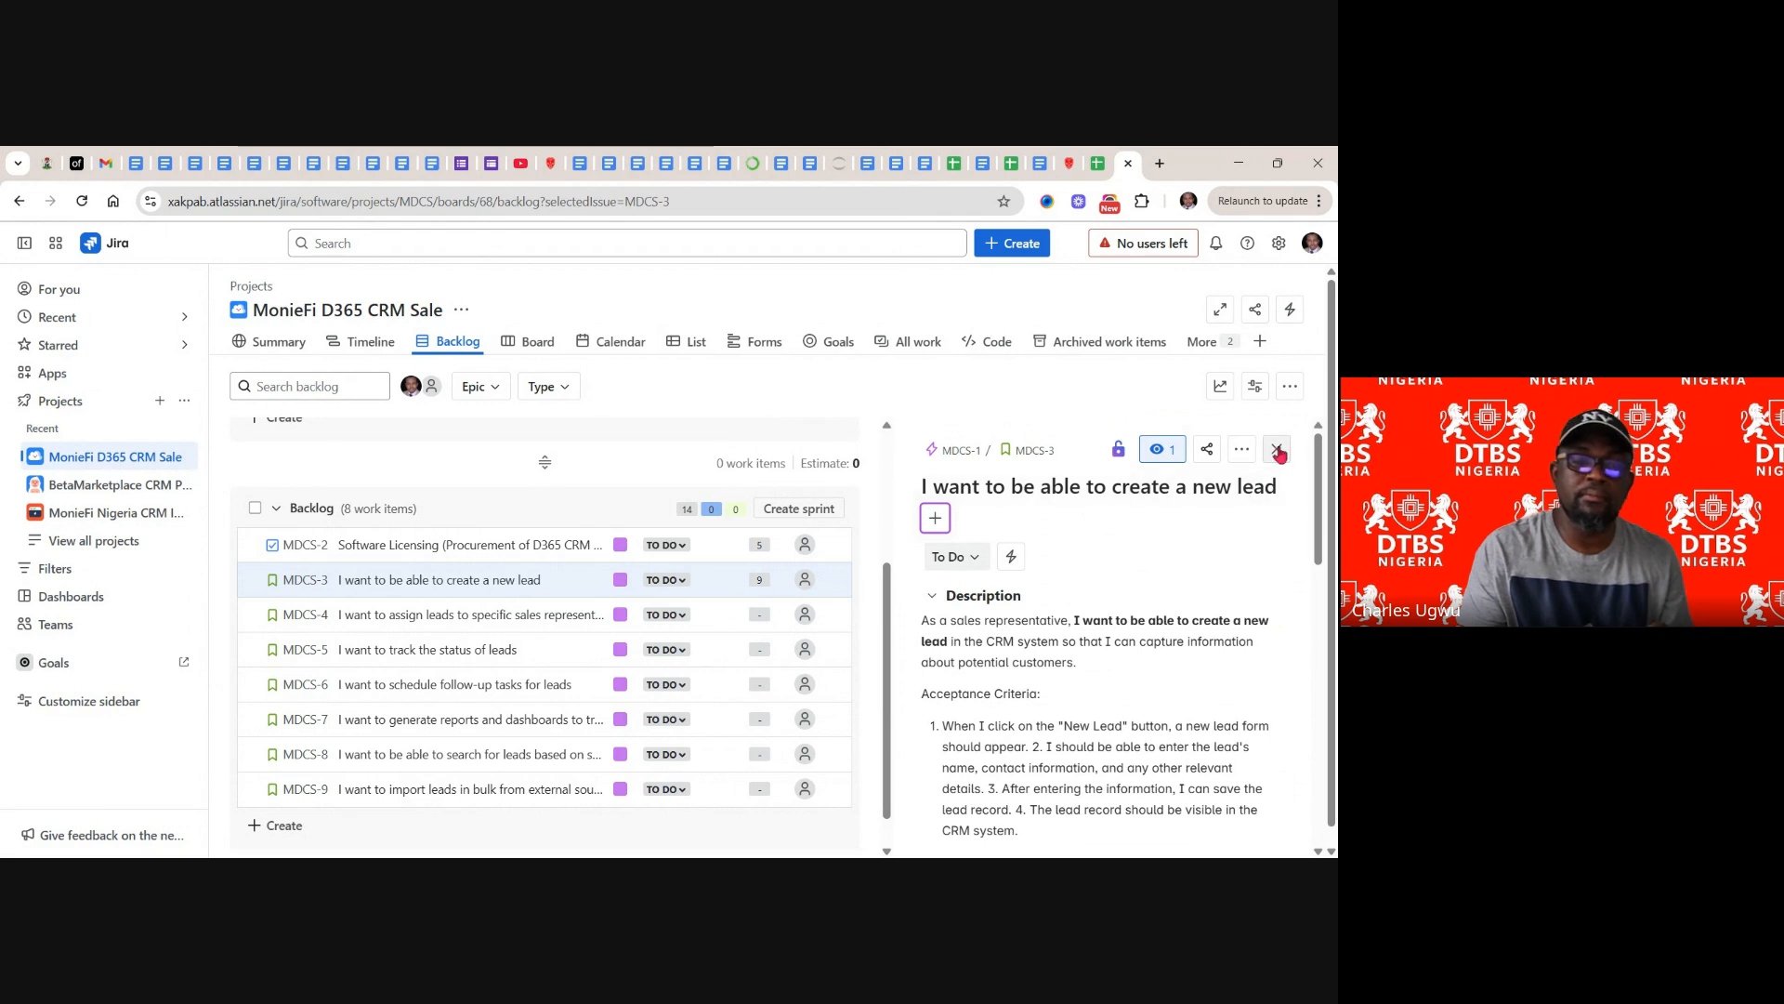
pyautogui.click(1278, 451)
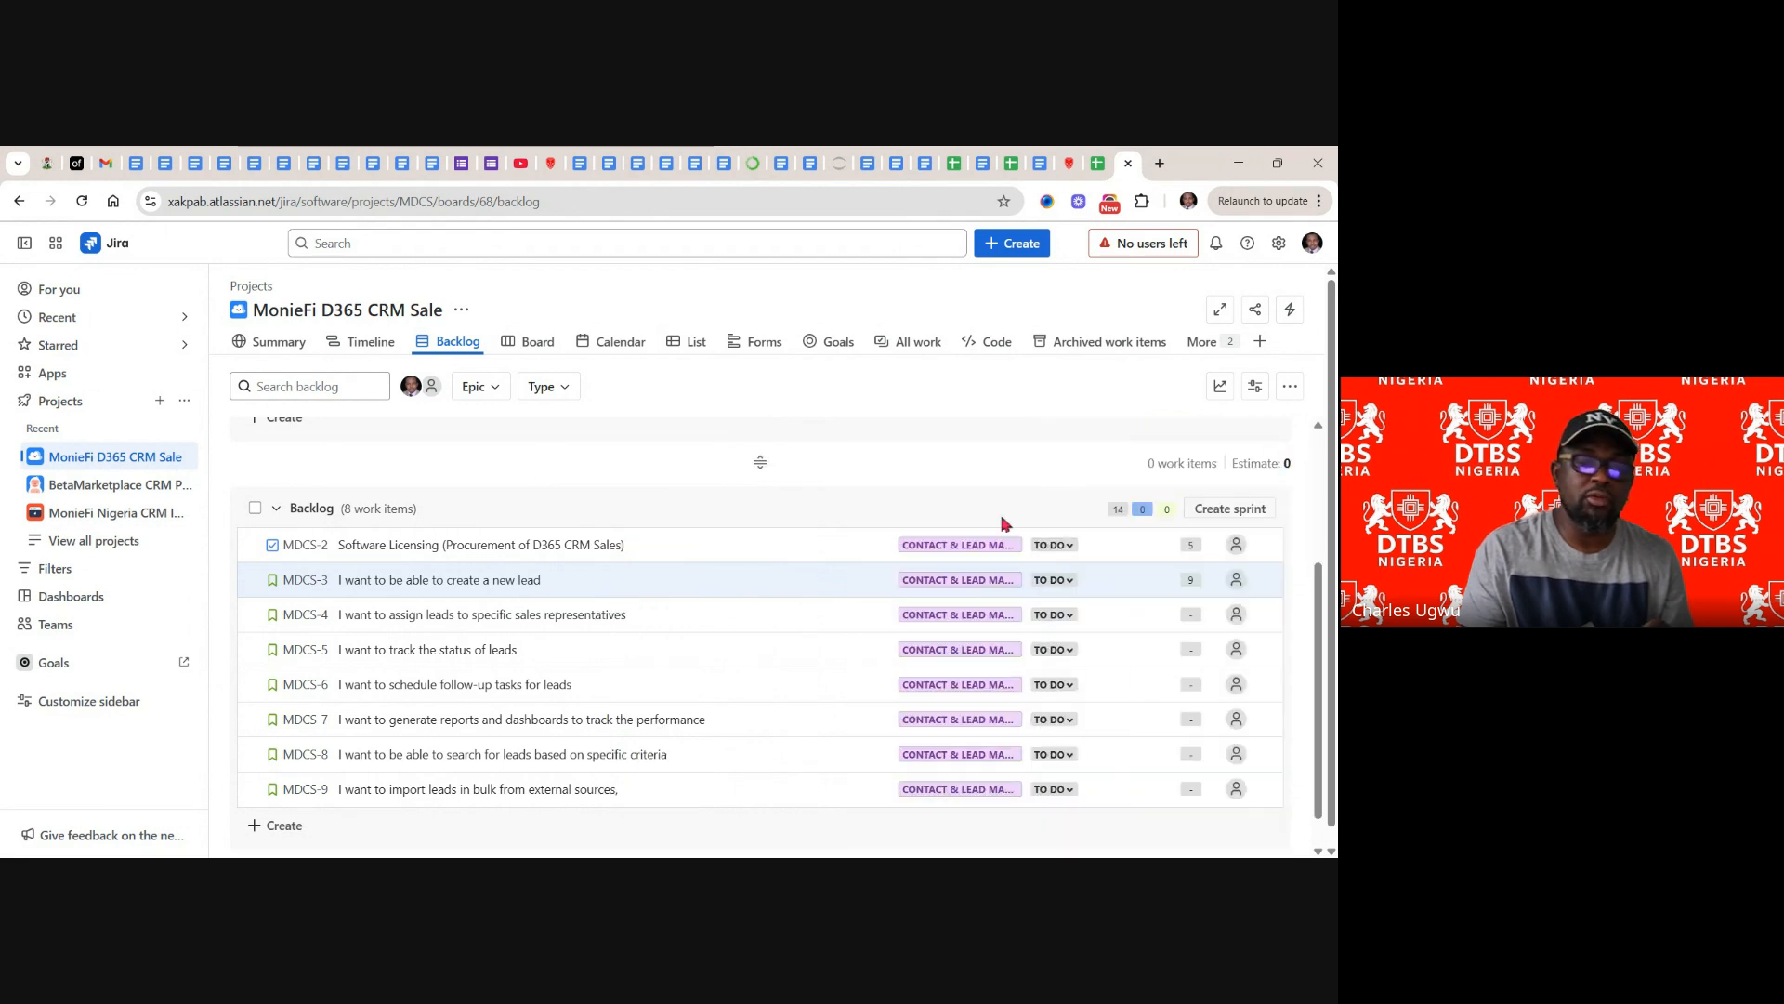
# - Copy the assign-leads user story from the Google Sheets backlog into the description of the Jira story "I want to assign leads to specific sales representatives"
pyautogui.click(475, 614)
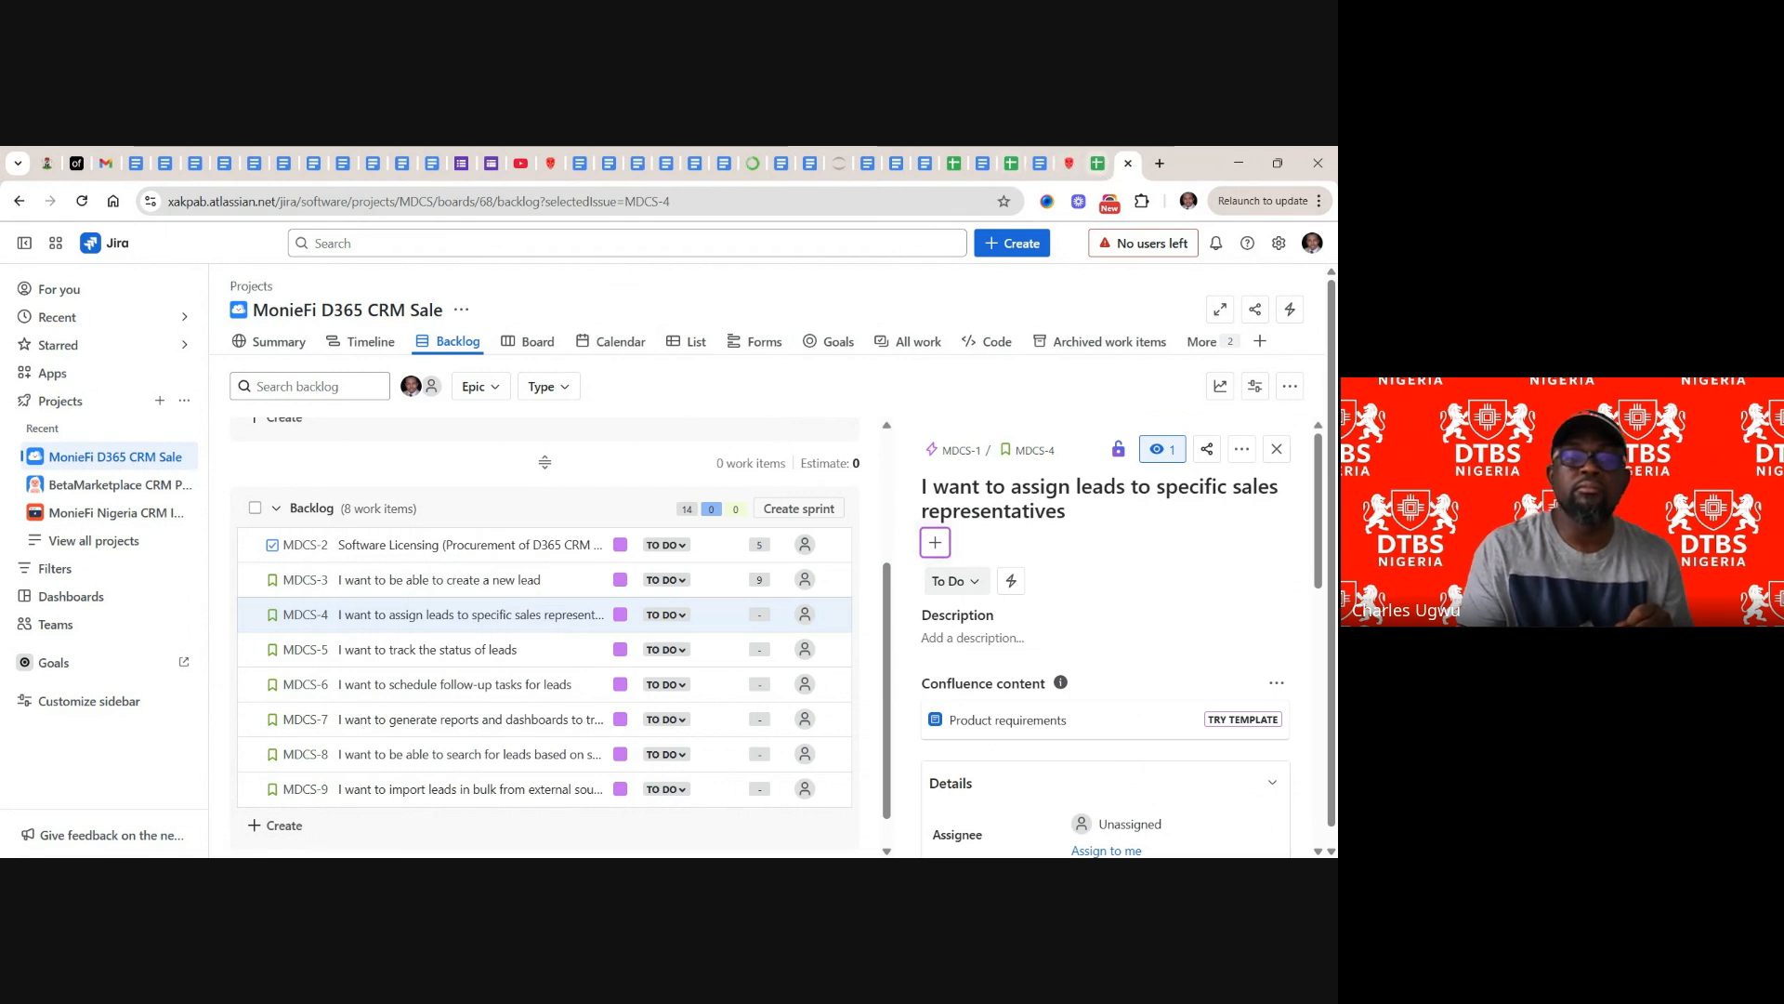
pyautogui.click(1099, 166)
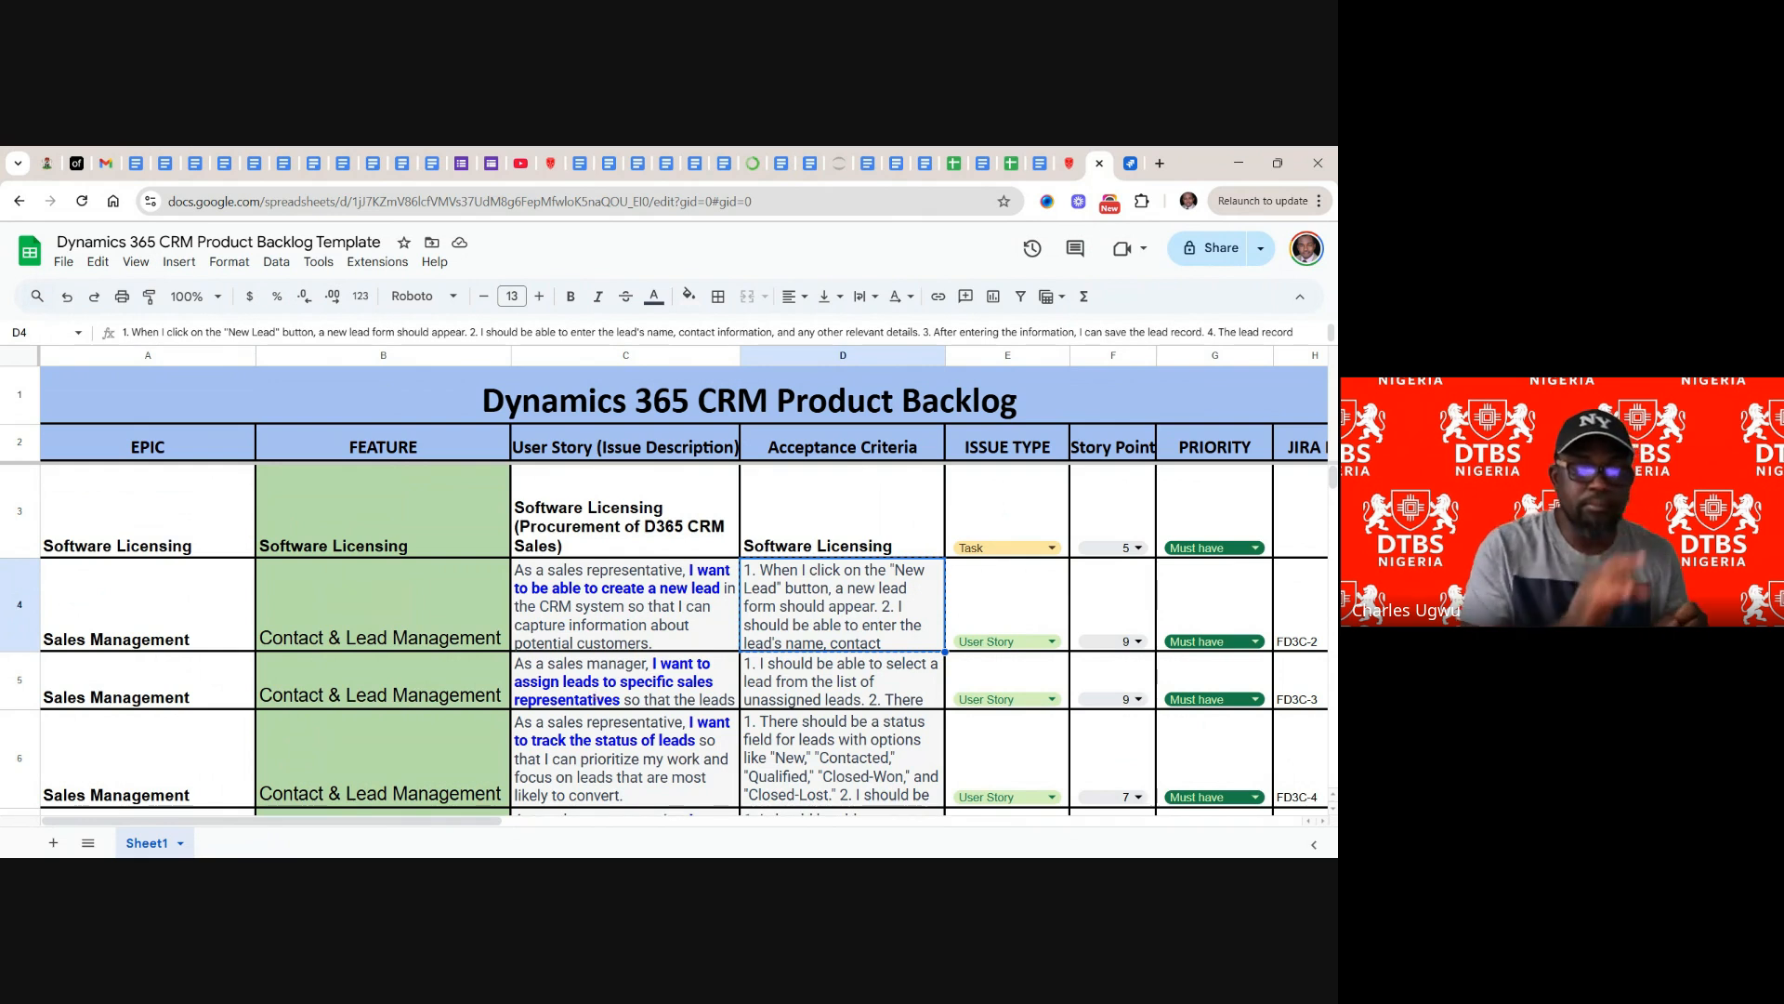
pyautogui.click(617, 683)
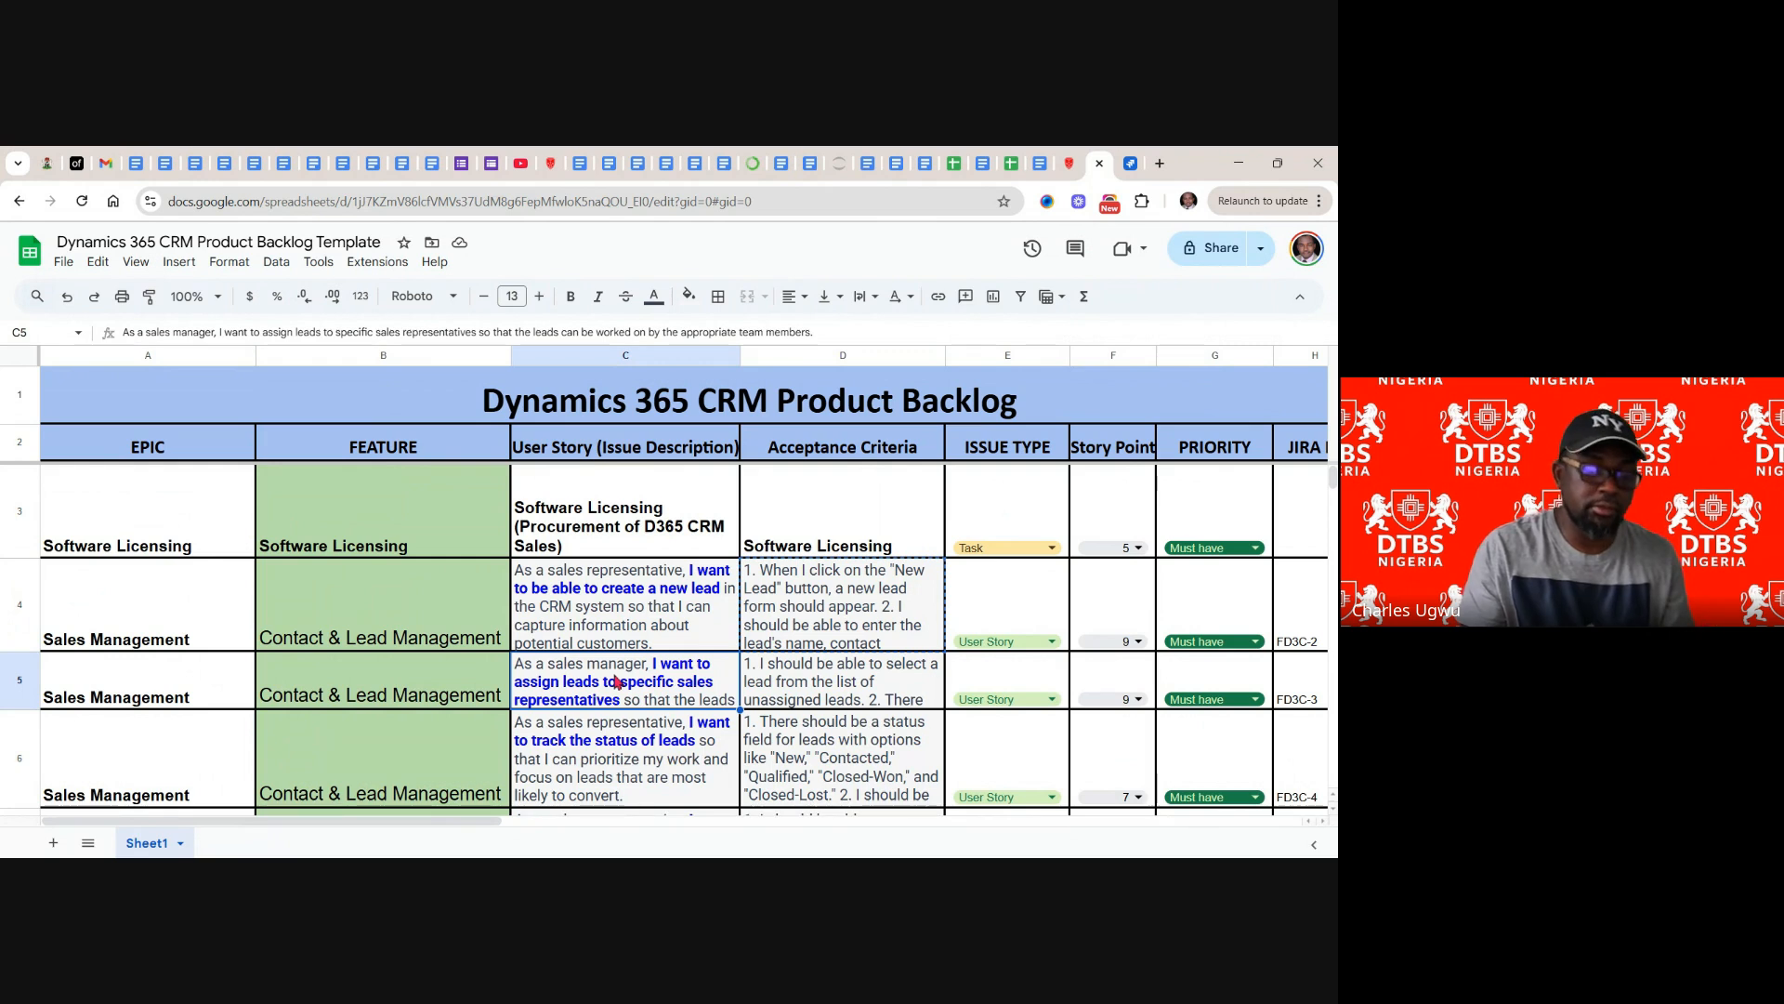
pyautogui.hotkey('ctrl', 'c')
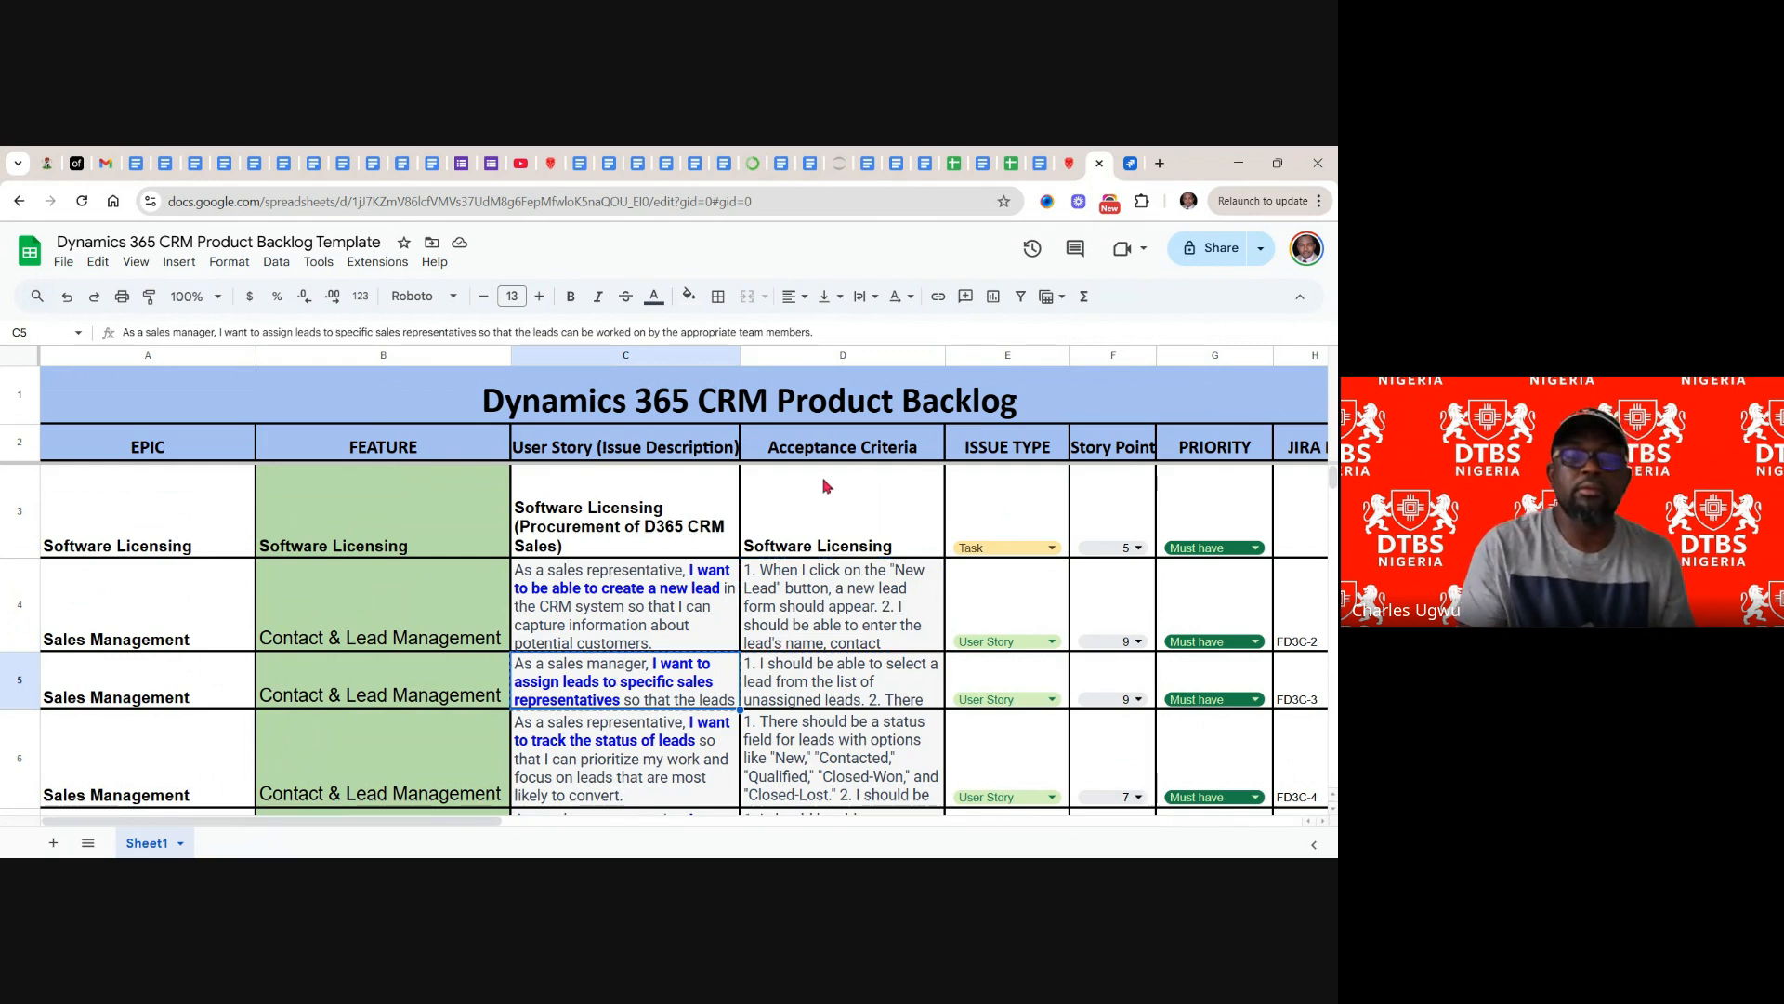
pyautogui.click(1130, 163)
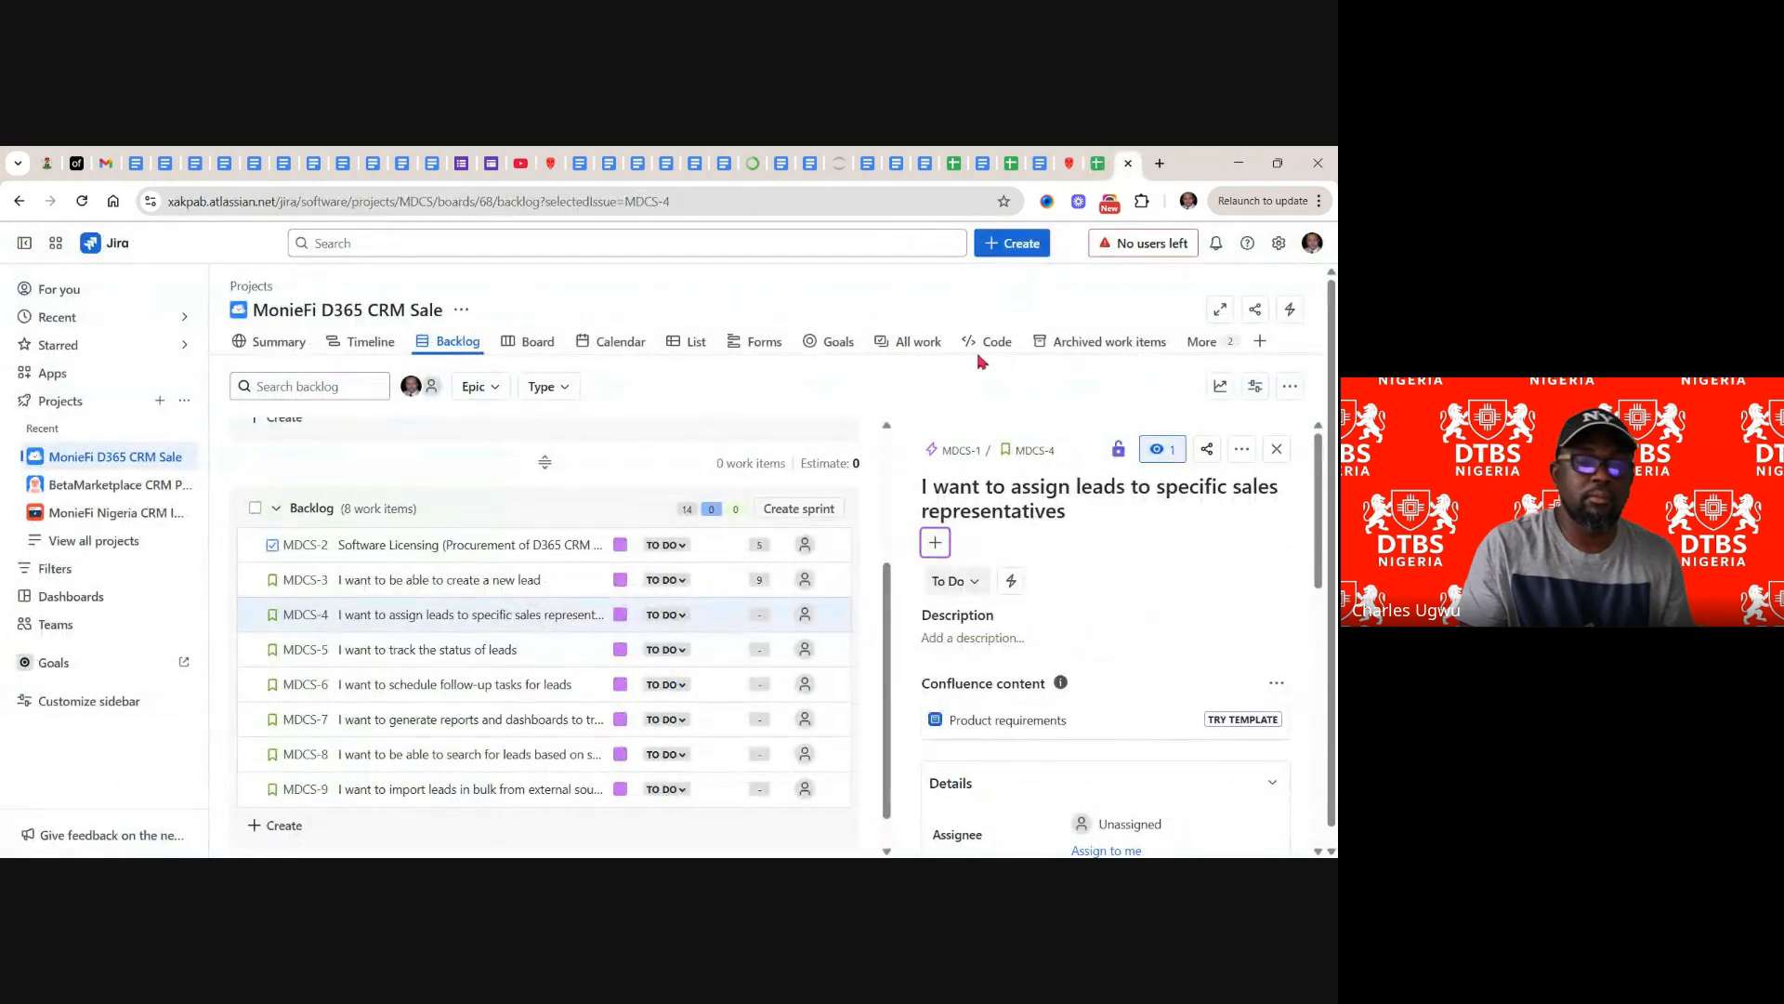
pyautogui.click(973, 636)
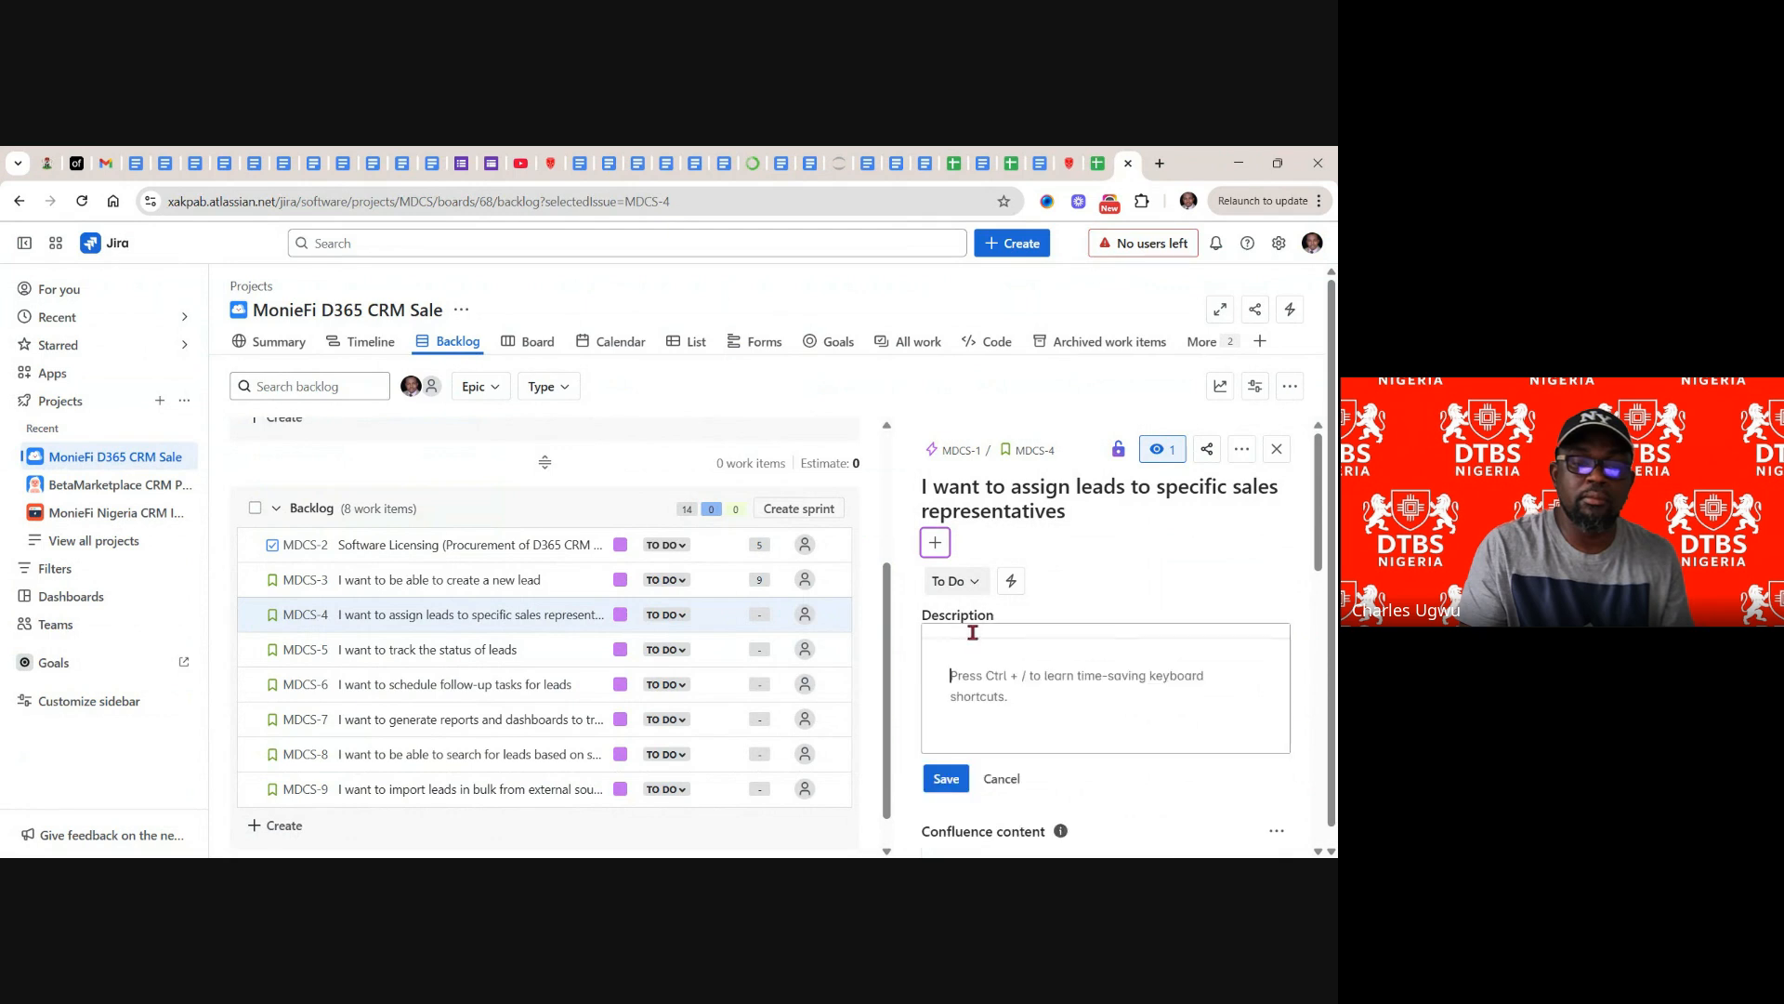
pyautogui.hotkey('ctrl', 'v')
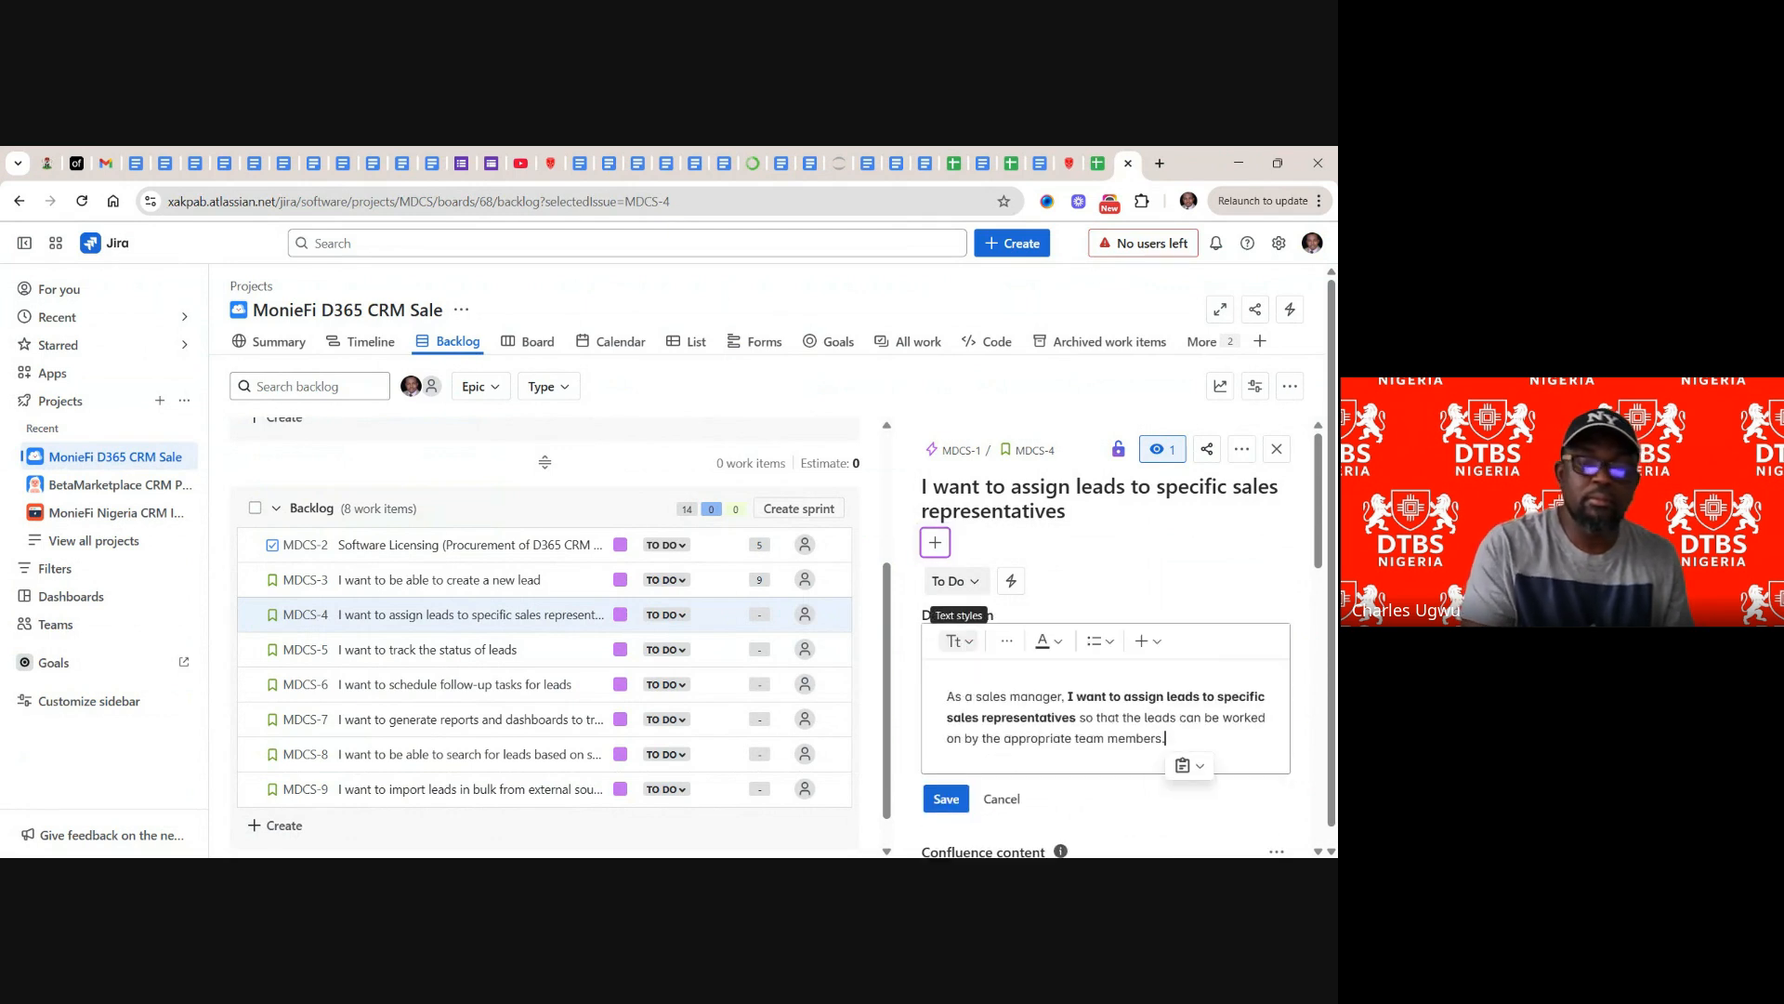
# - Add the line "Accepance Criteria:" below the assign-leads user story text in the description, followed by a new line
pyautogui.press('Return')
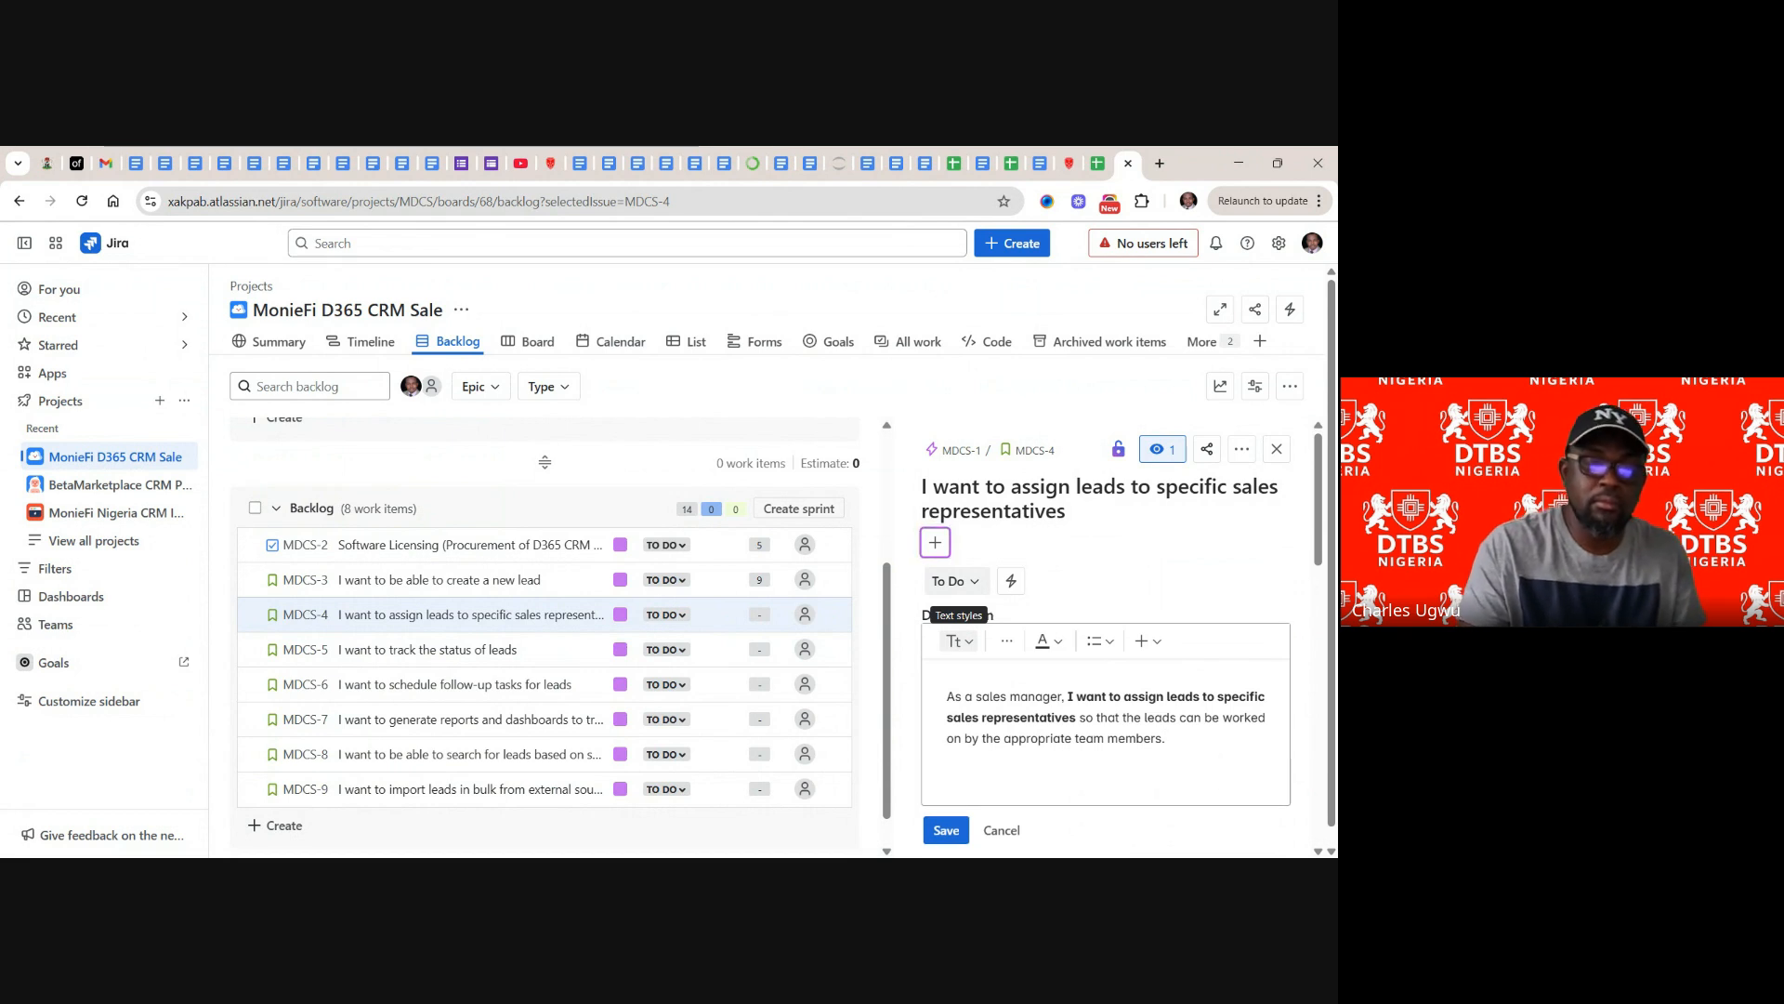
pyautogui.write('A')
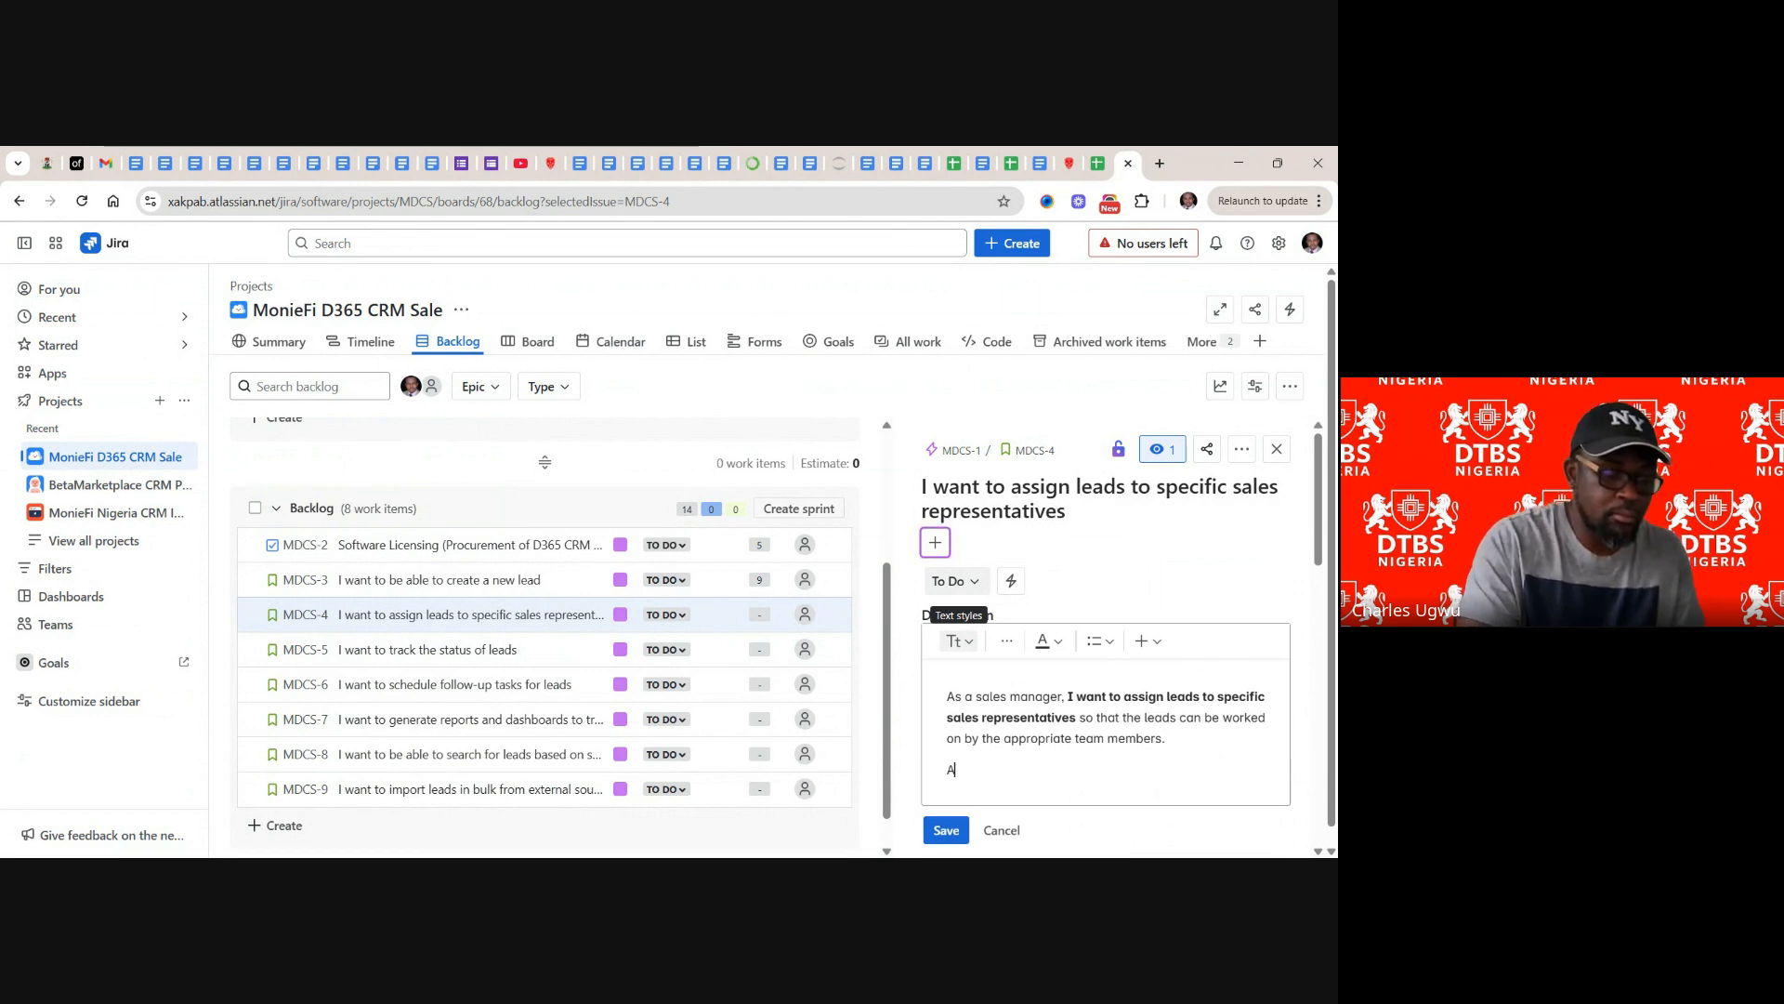
pyautogui.write('ccep')
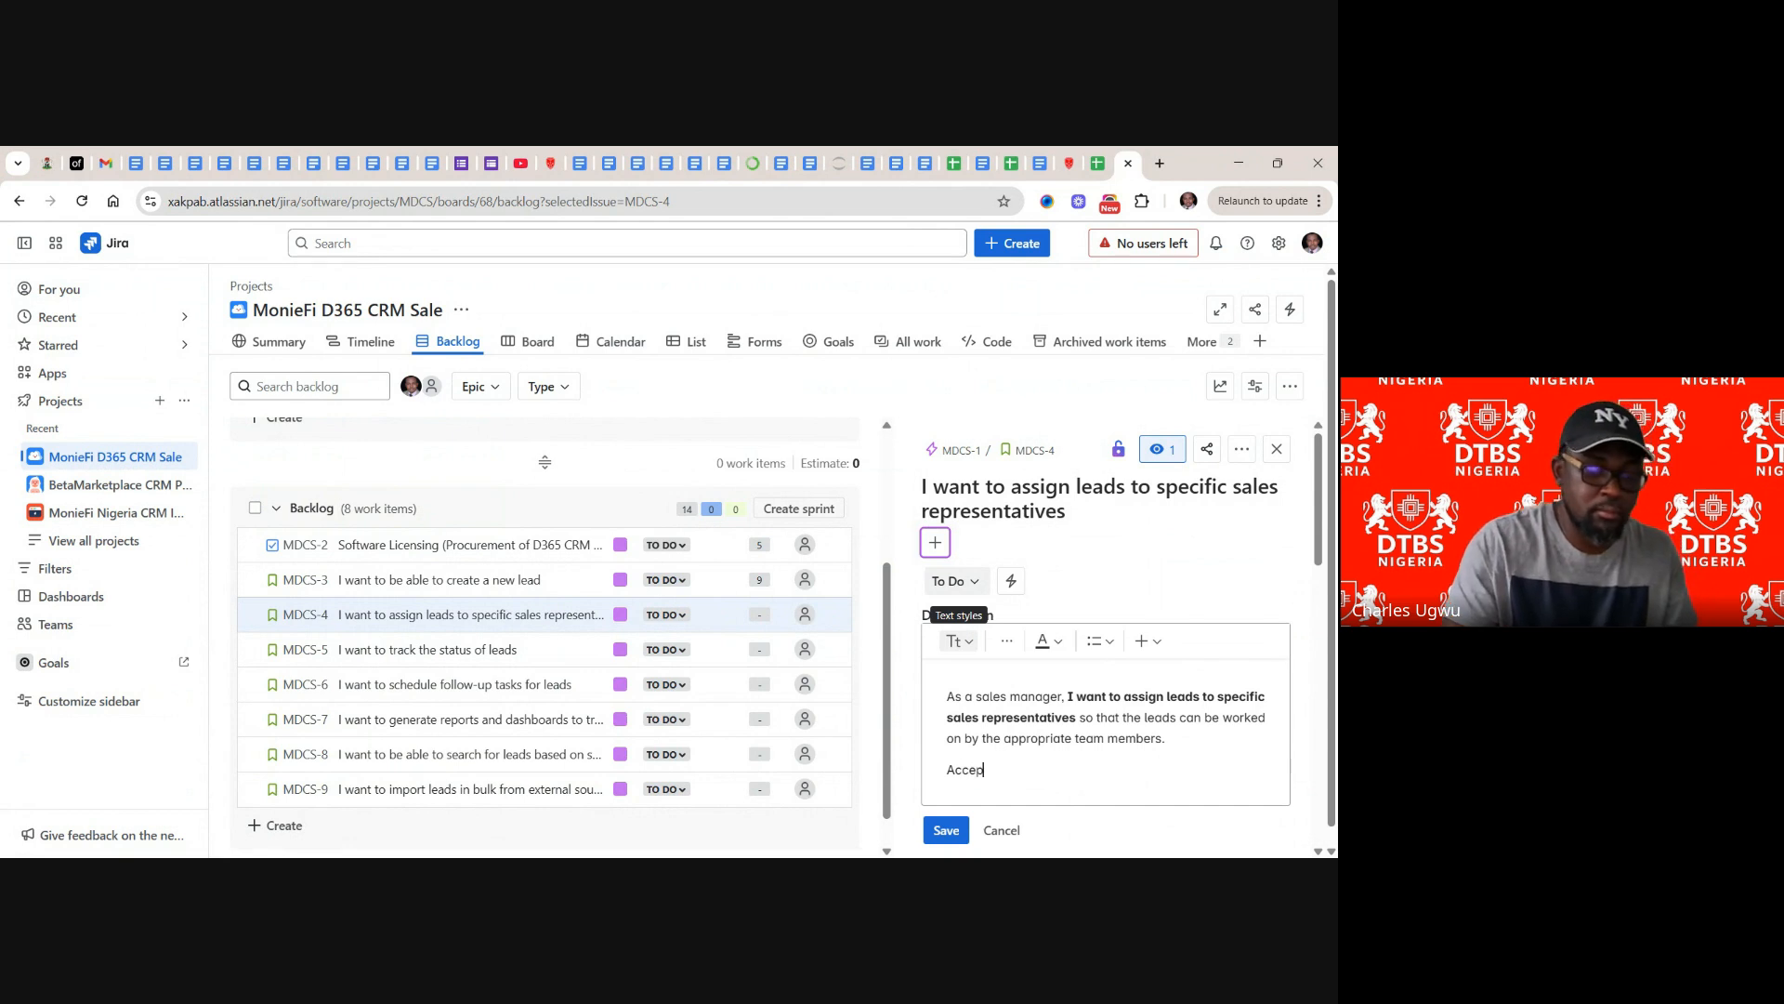
pyautogui.write('ance')
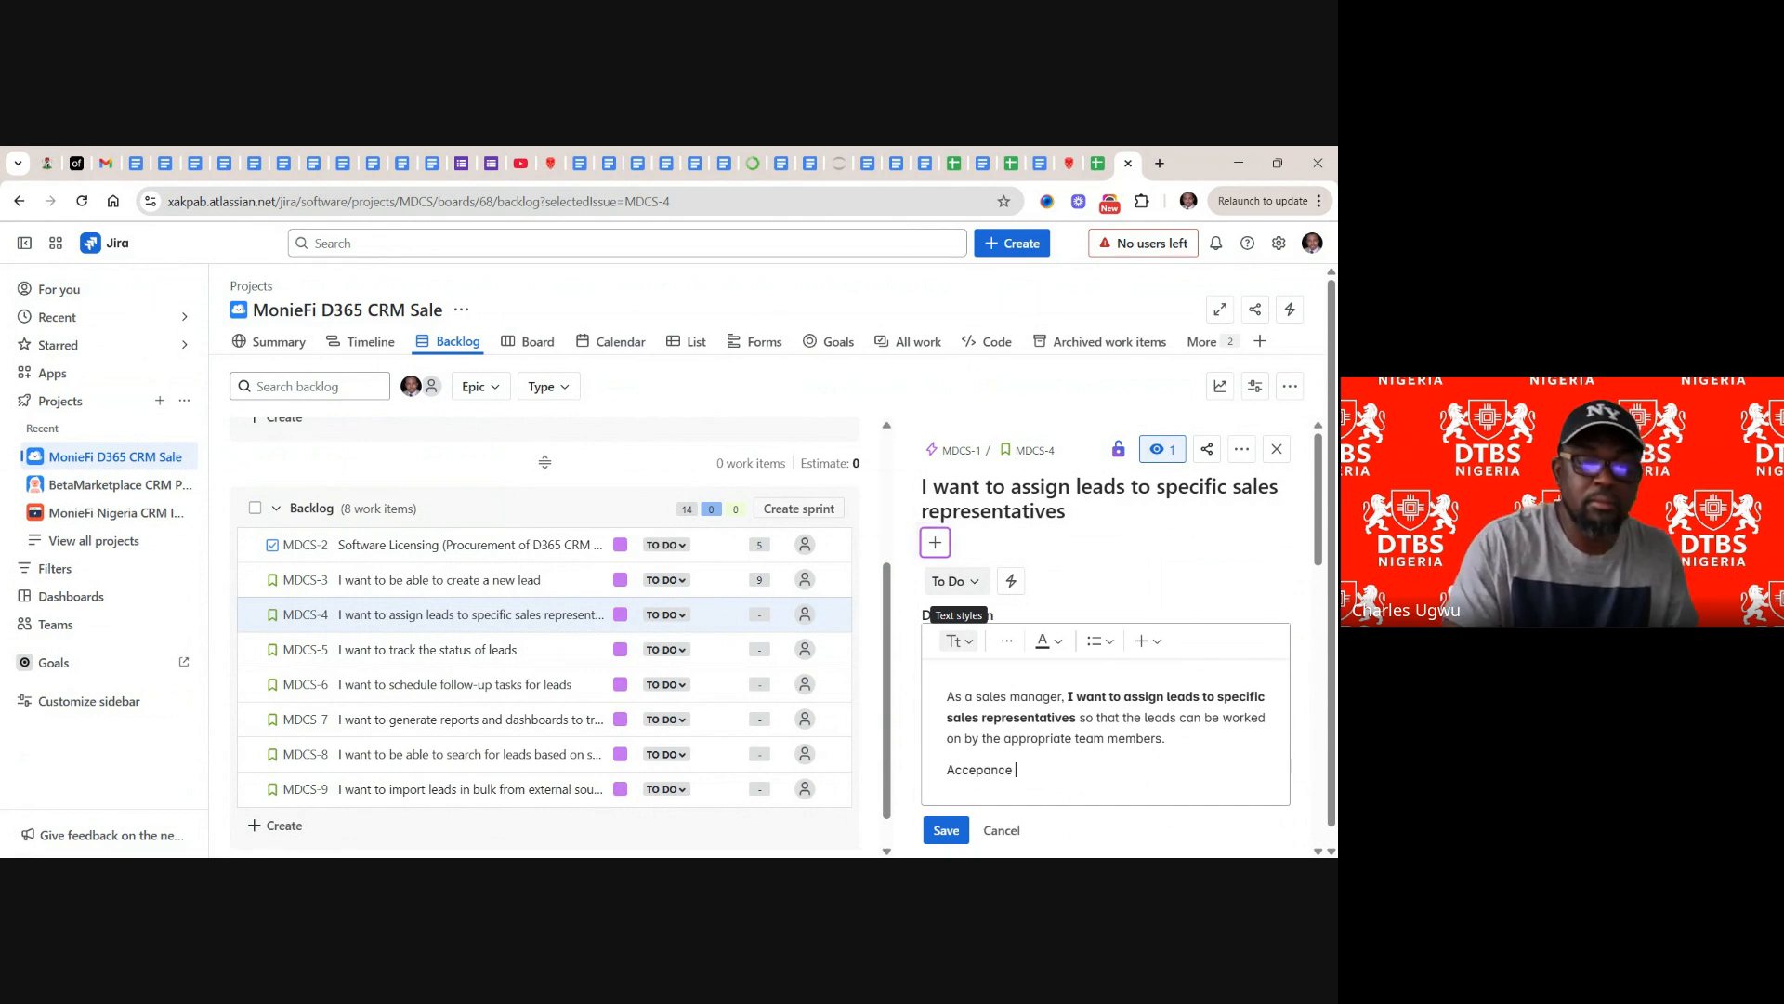
pyautogui.write(' Cr')
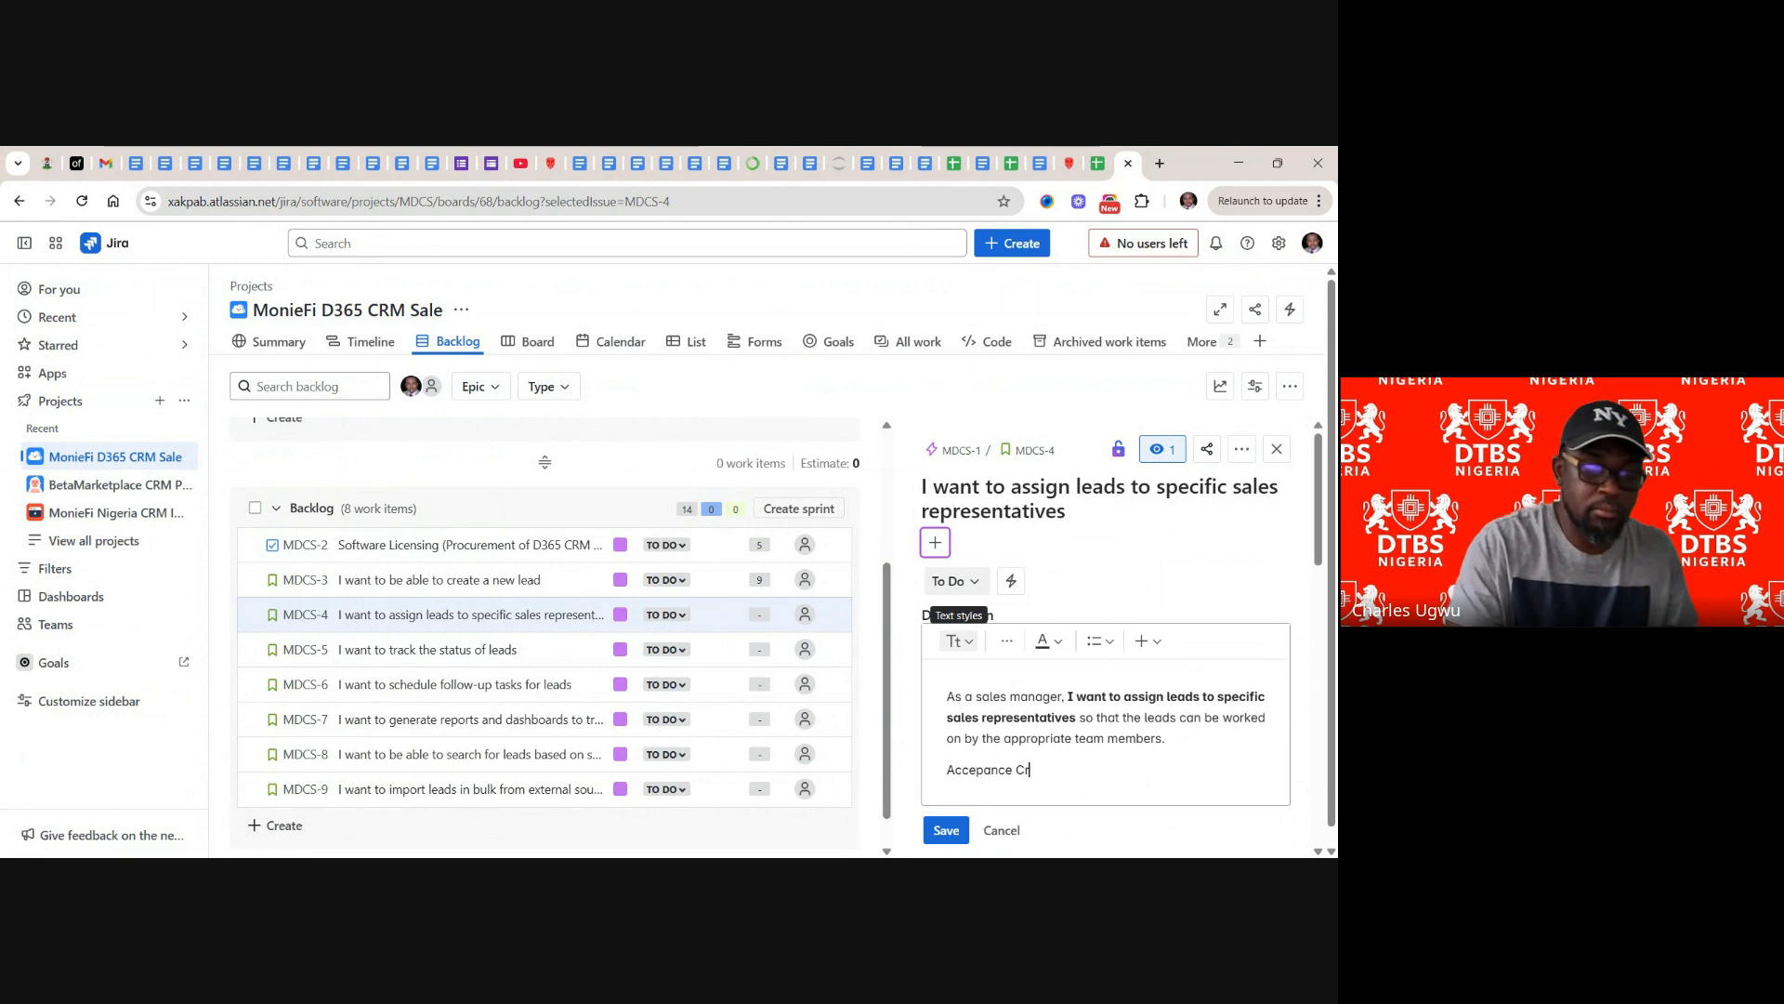
pyautogui.write('iteria:')
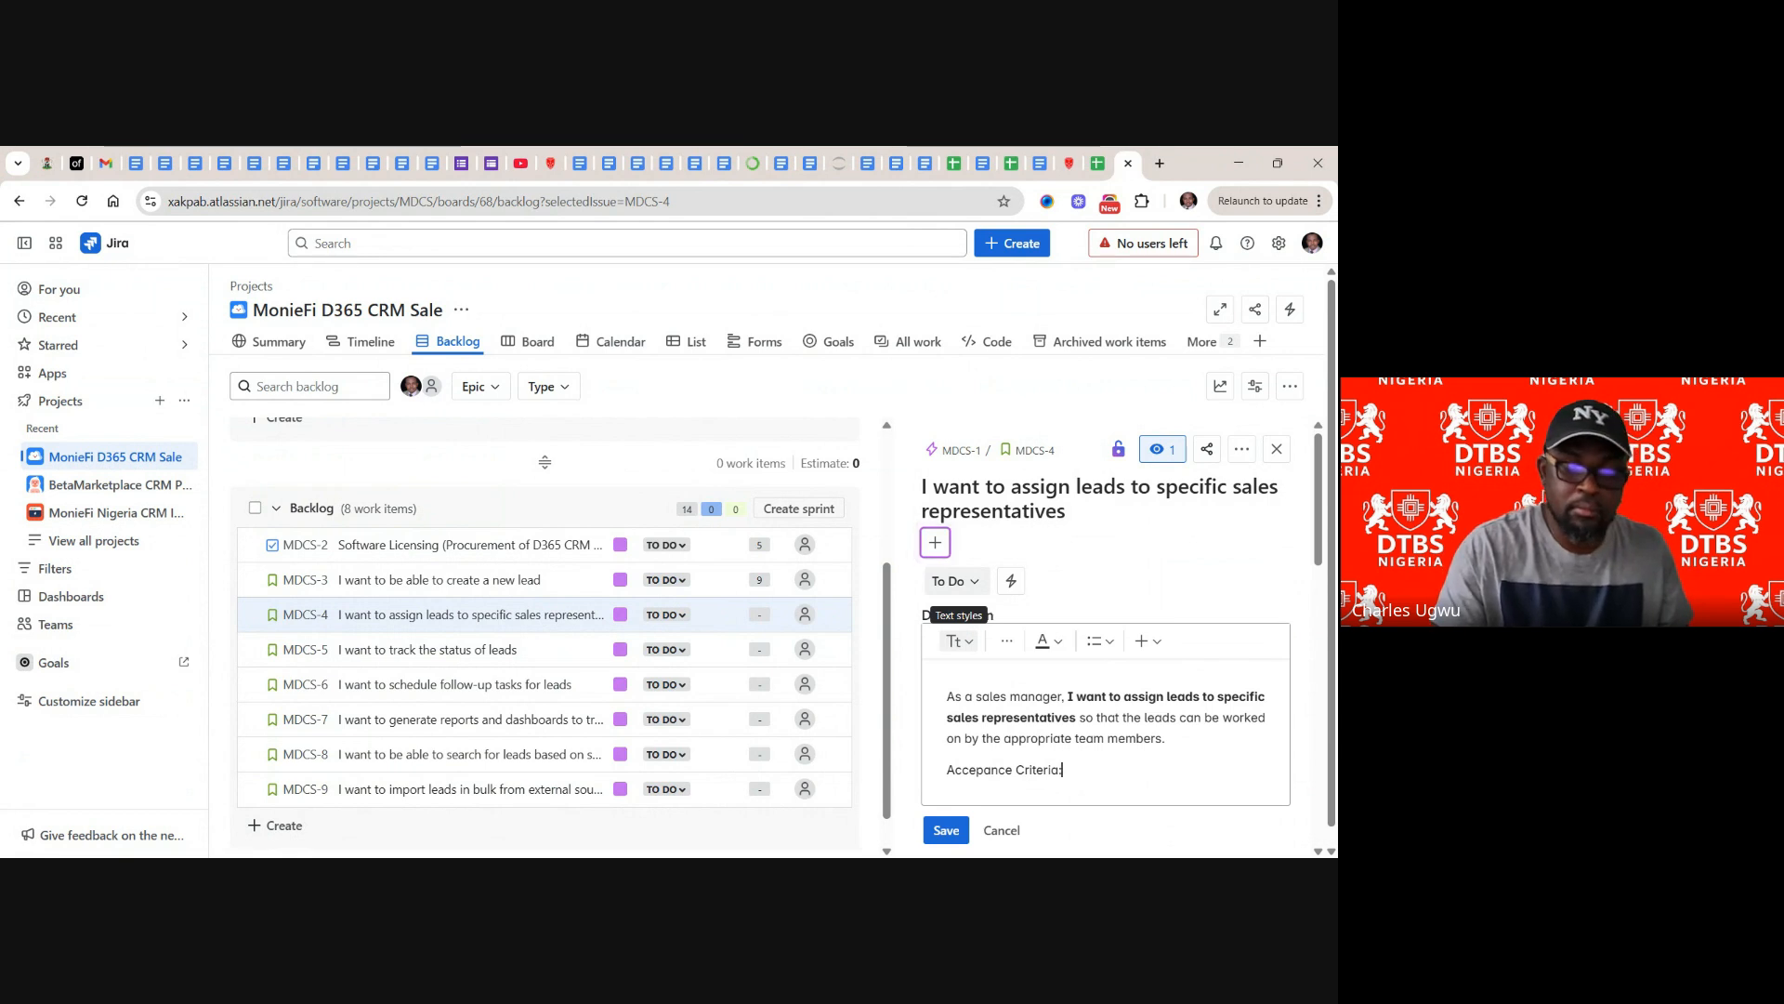
pyautogui.press('Return')
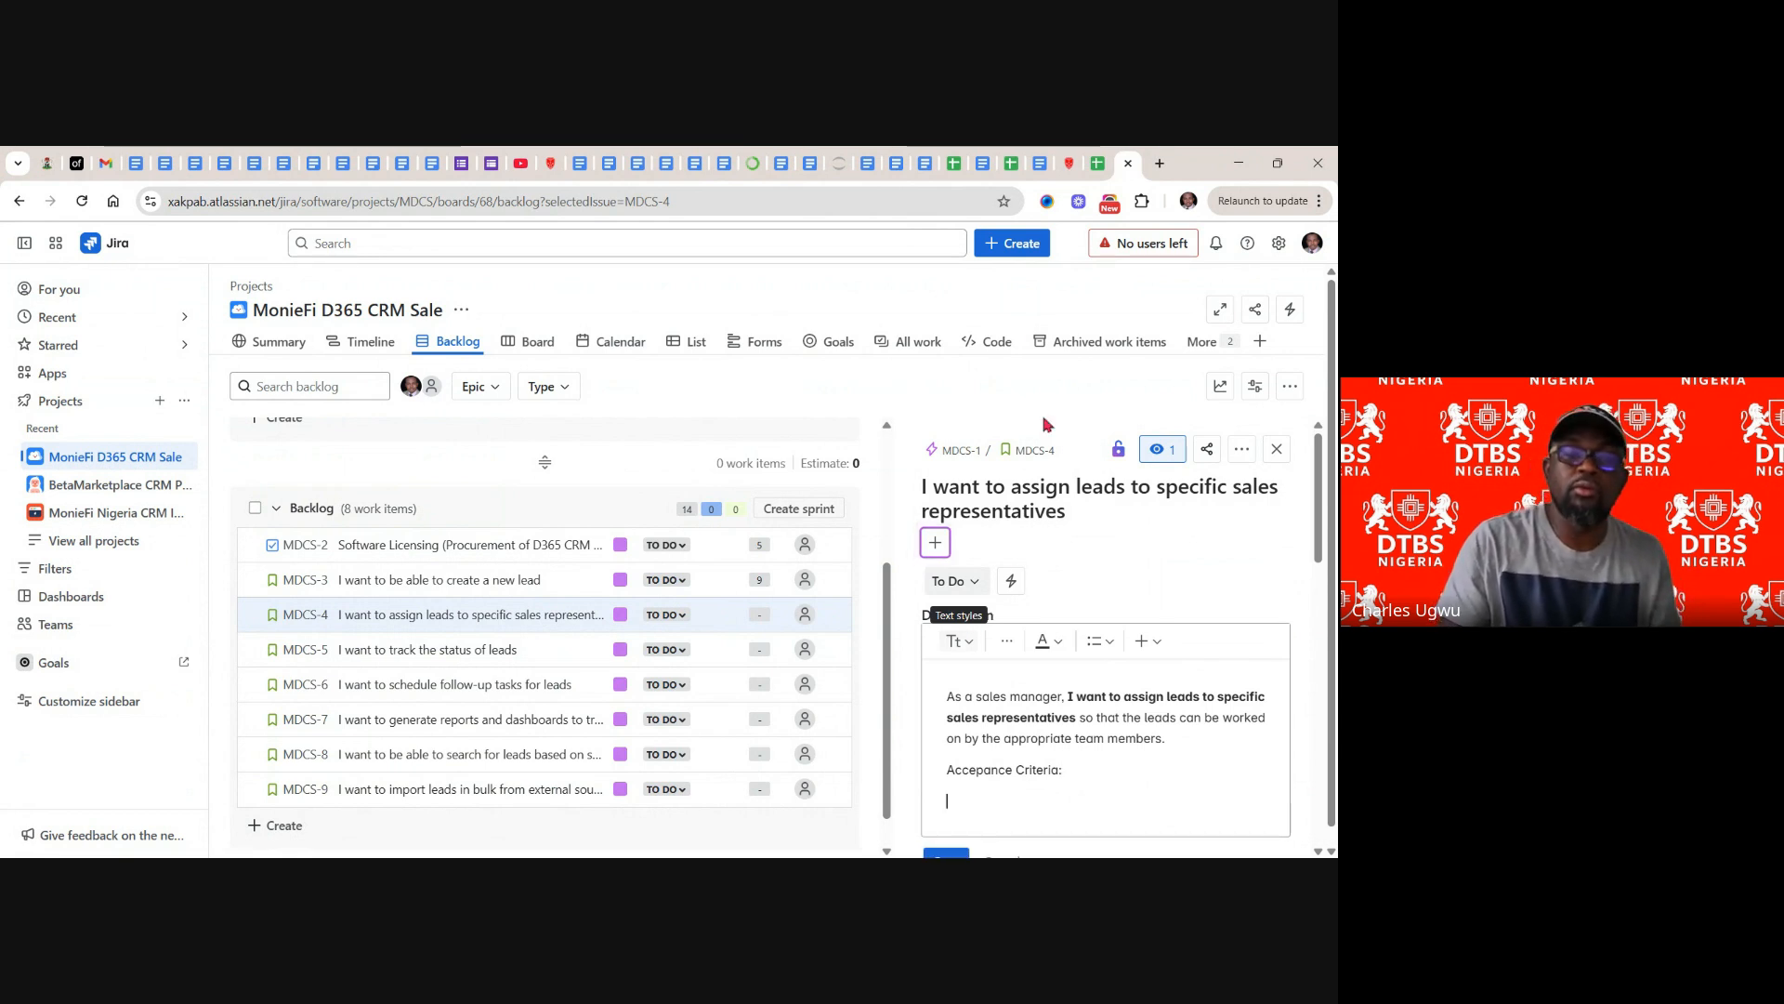
# - Copy the assign-leads acceptance criteria from the Google Sheets backlog into the Jira story's description below the criteria heading
pyautogui.click(1098, 164)
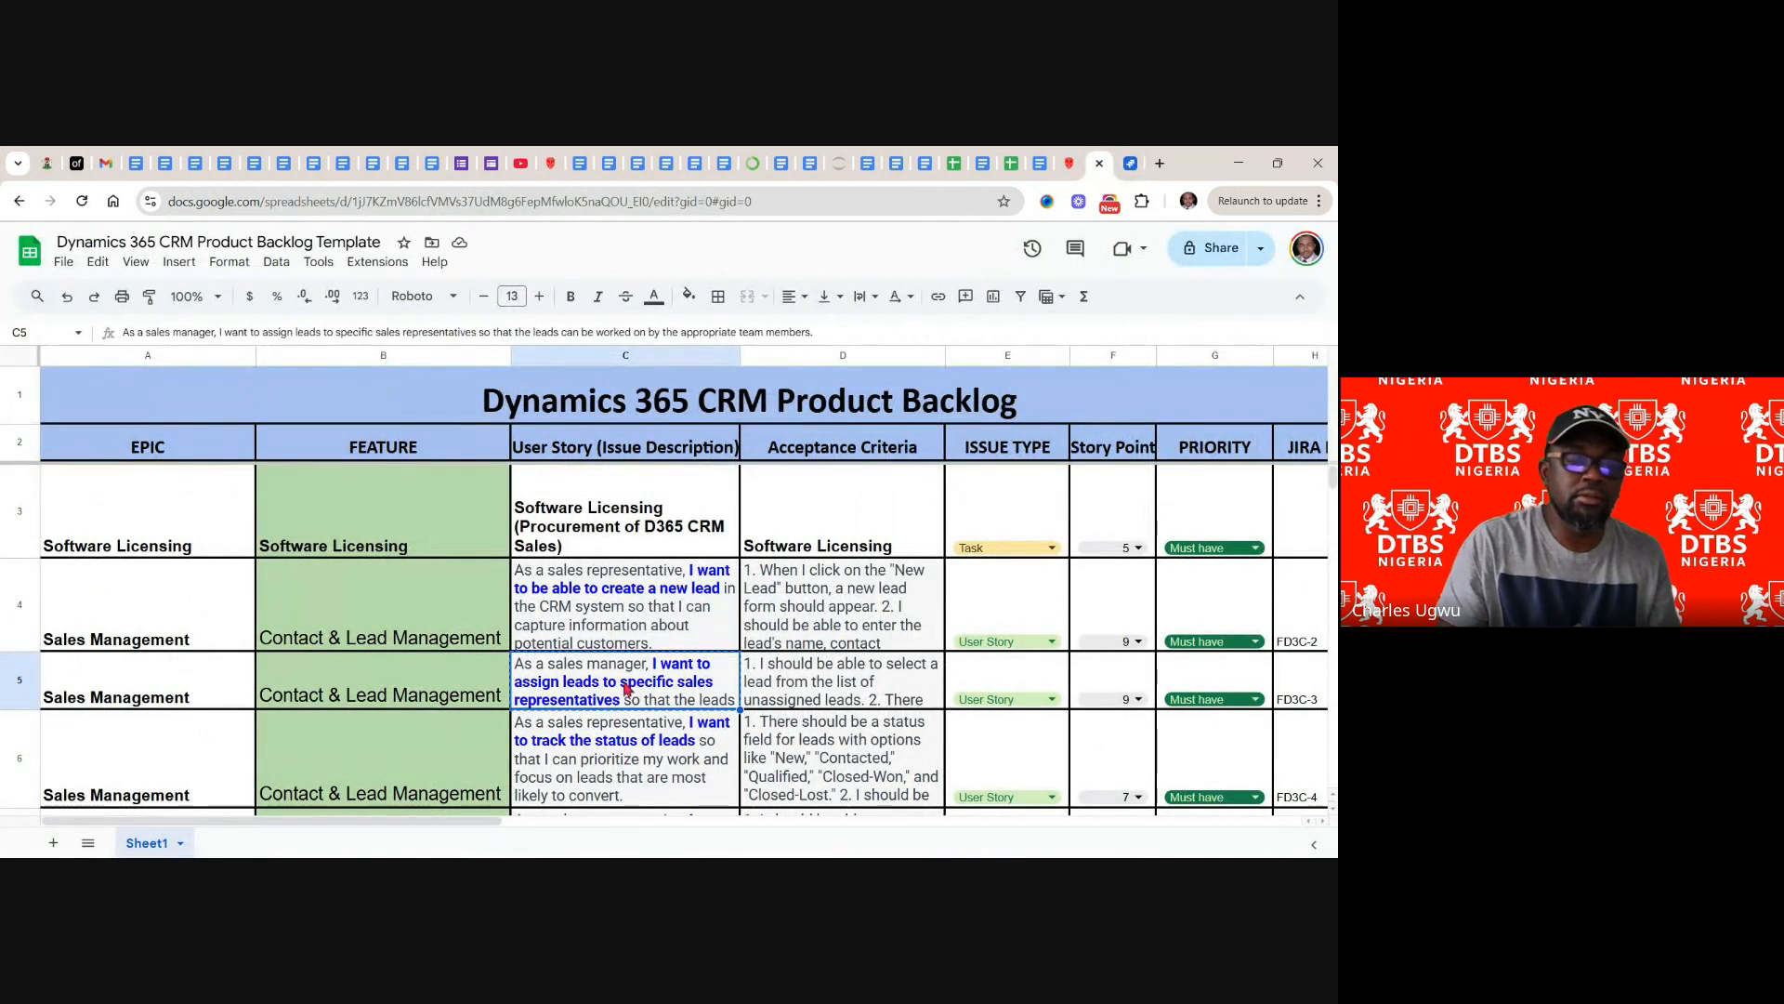
pyautogui.click(807, 685)
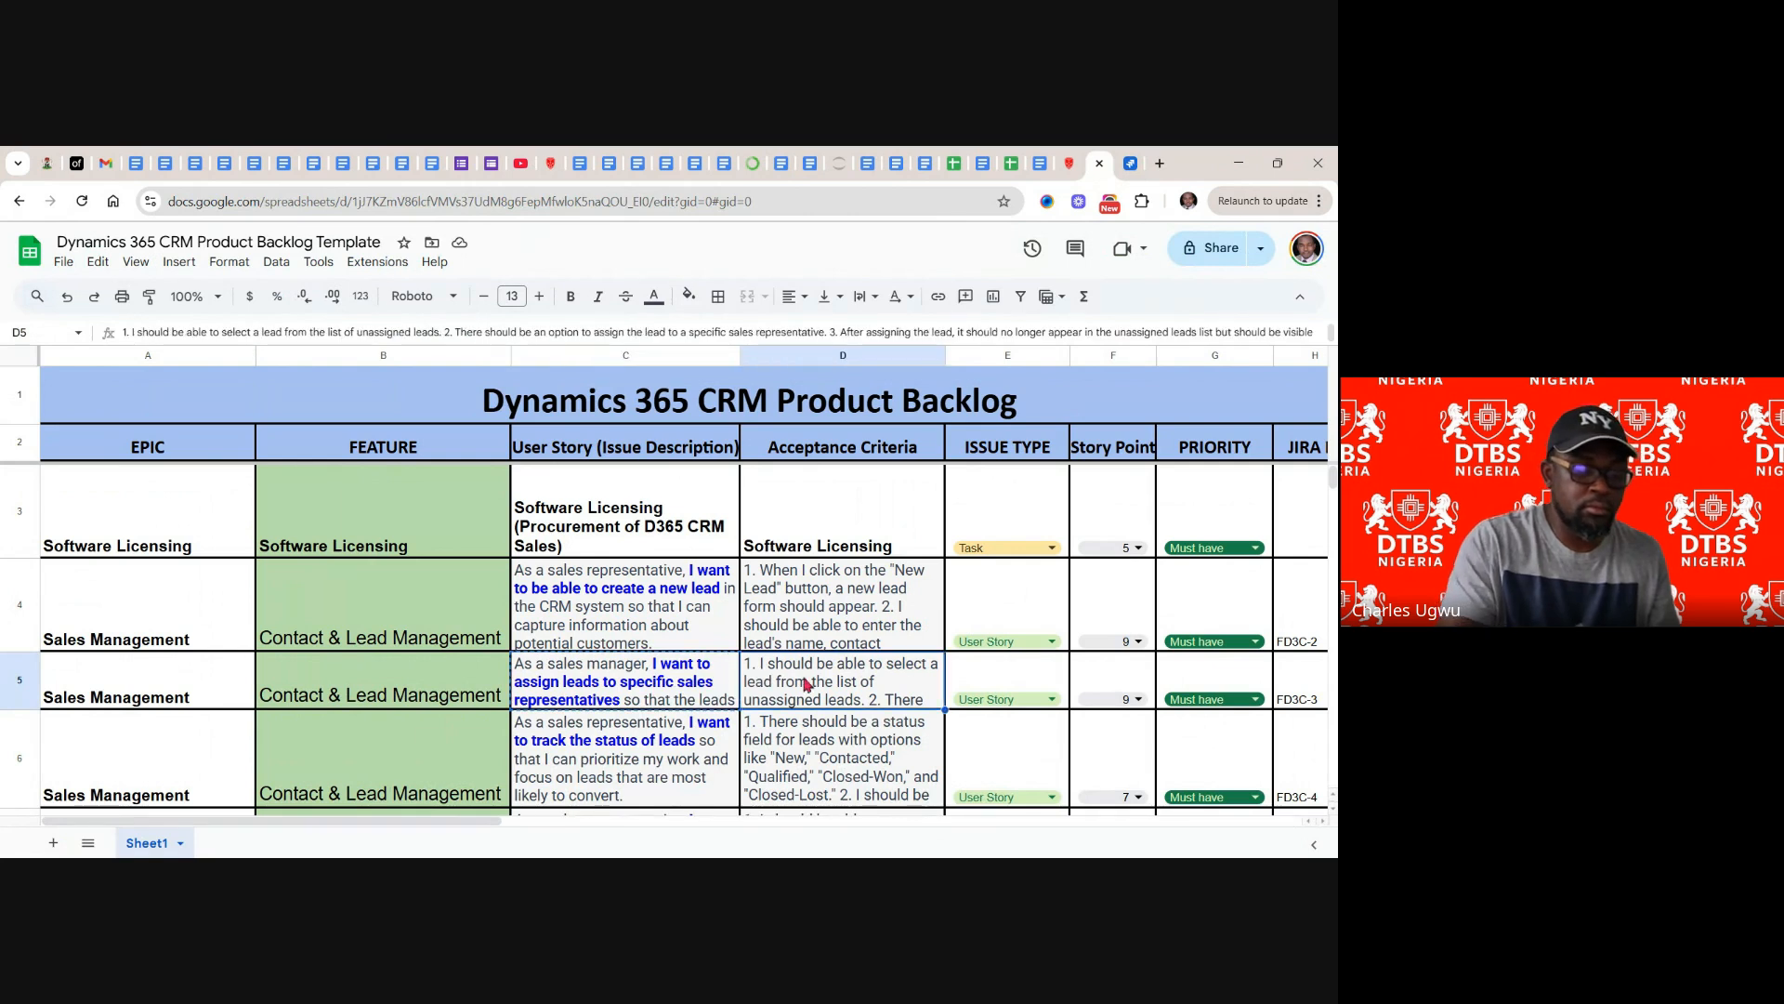
pyautogui.hotkey('ctrl', 'c')
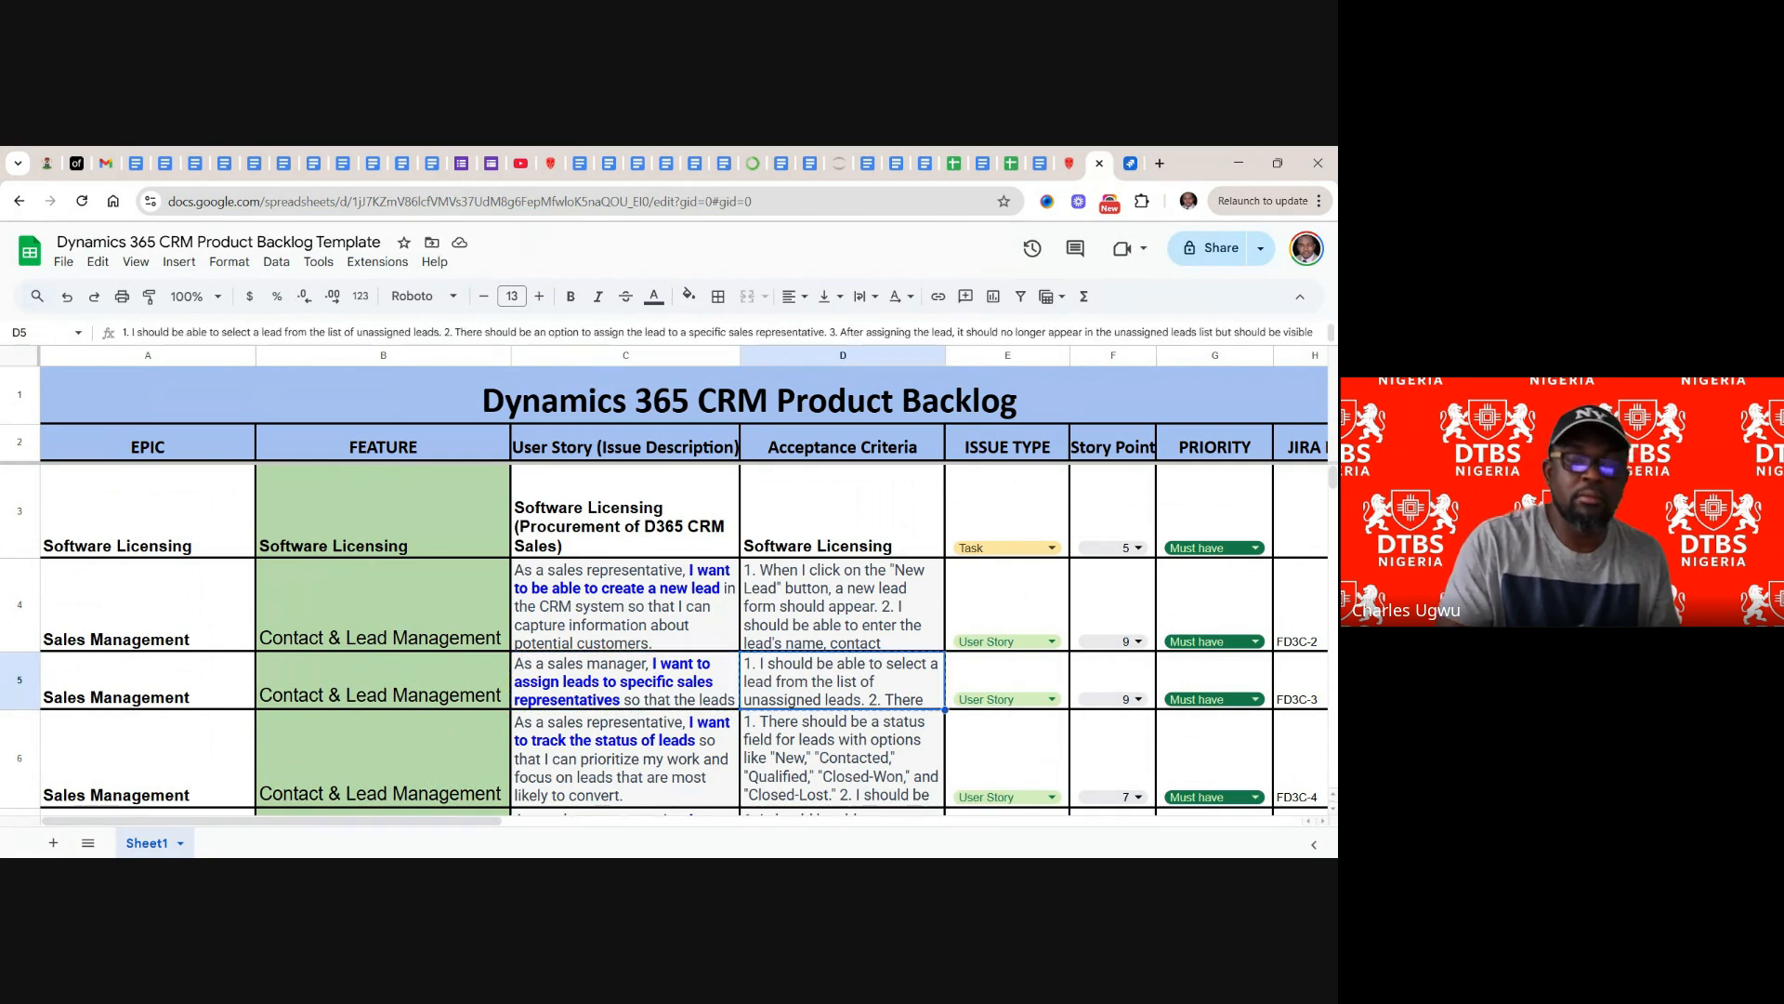
pyautogui.click(1131, 164)
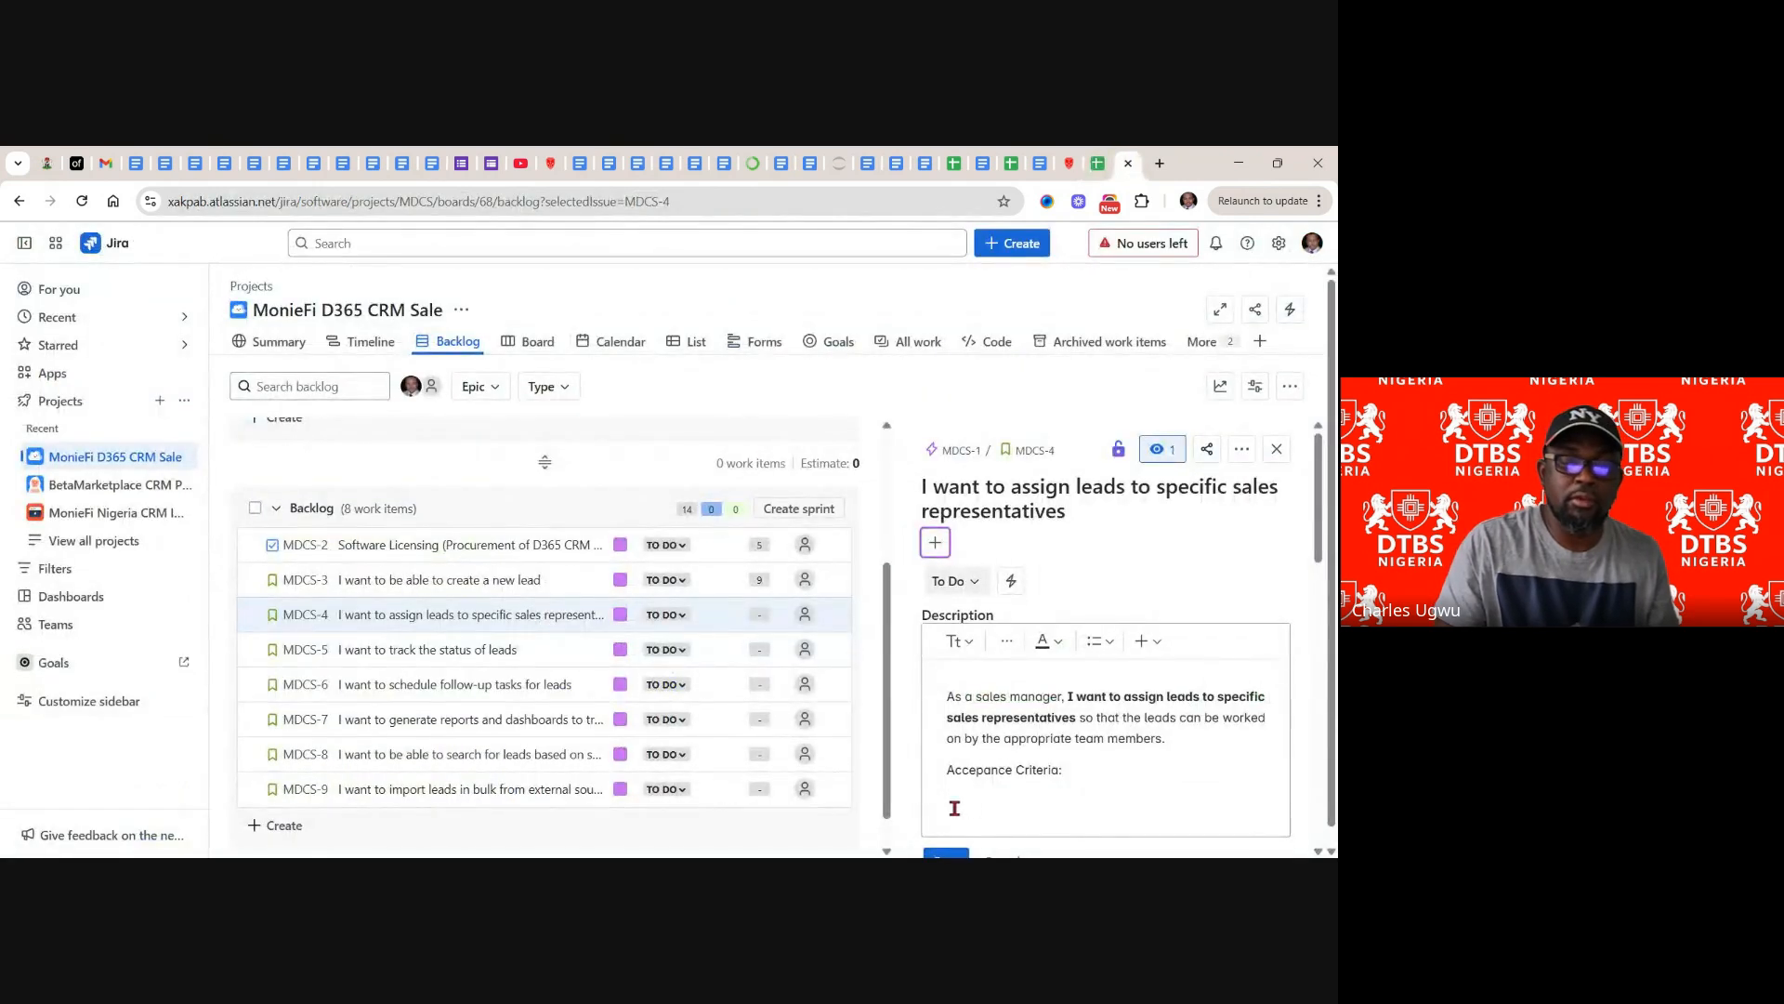
pyautogui.hotkey('ctrl', 'v')
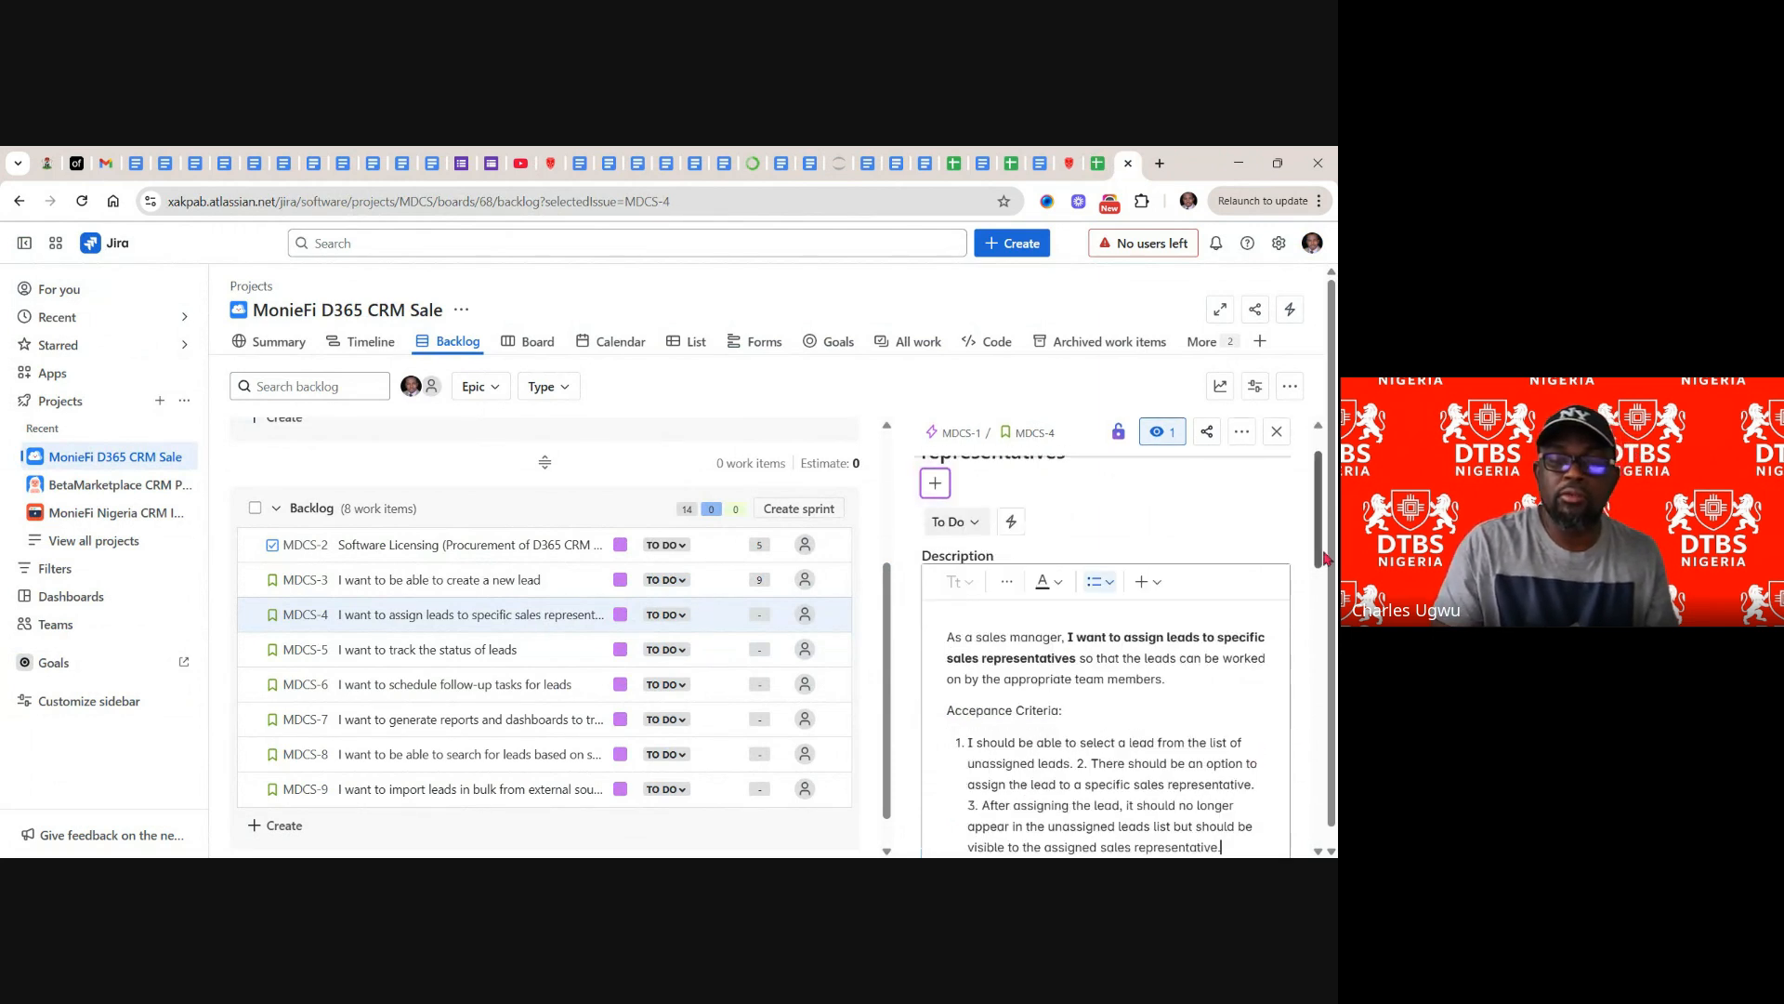
pyautogui.moveTo(1320, 558); pyautogui.dragTo(1320, 618)
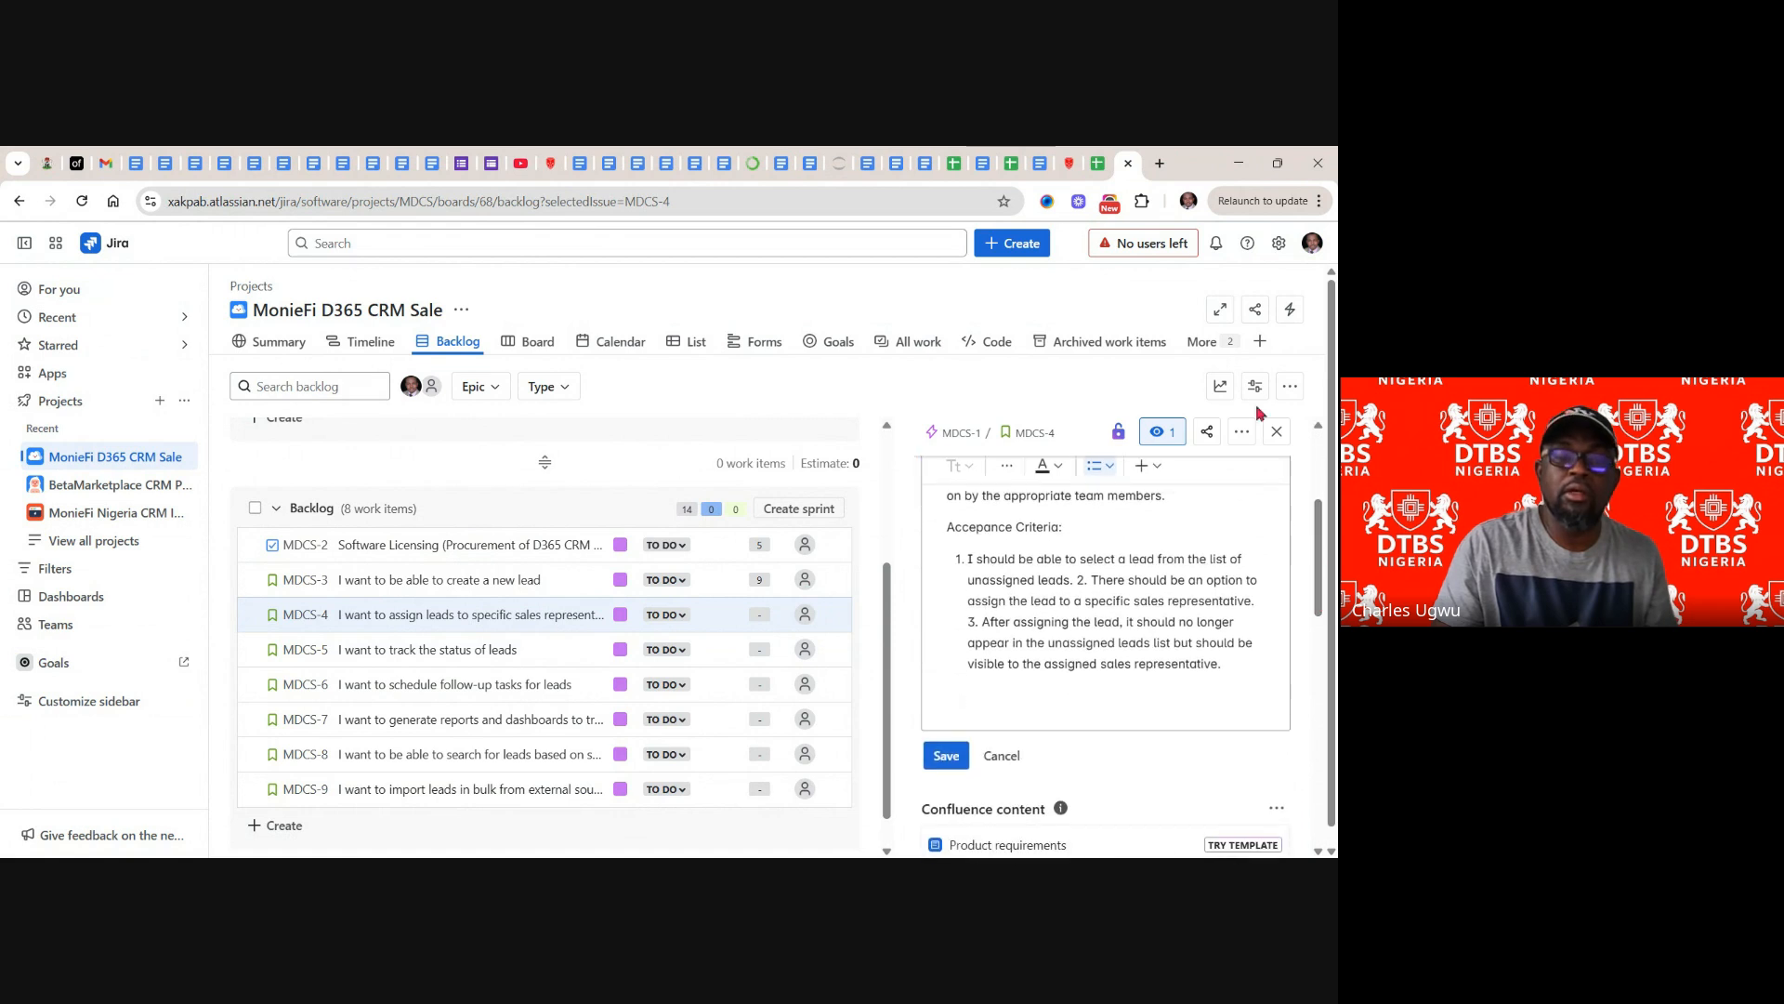
# - Check the assign-leads story points in the Google Sheets backlog, set the Jira story's story point estimate to 9 and close the story
pyautogui.click(1099, 168)
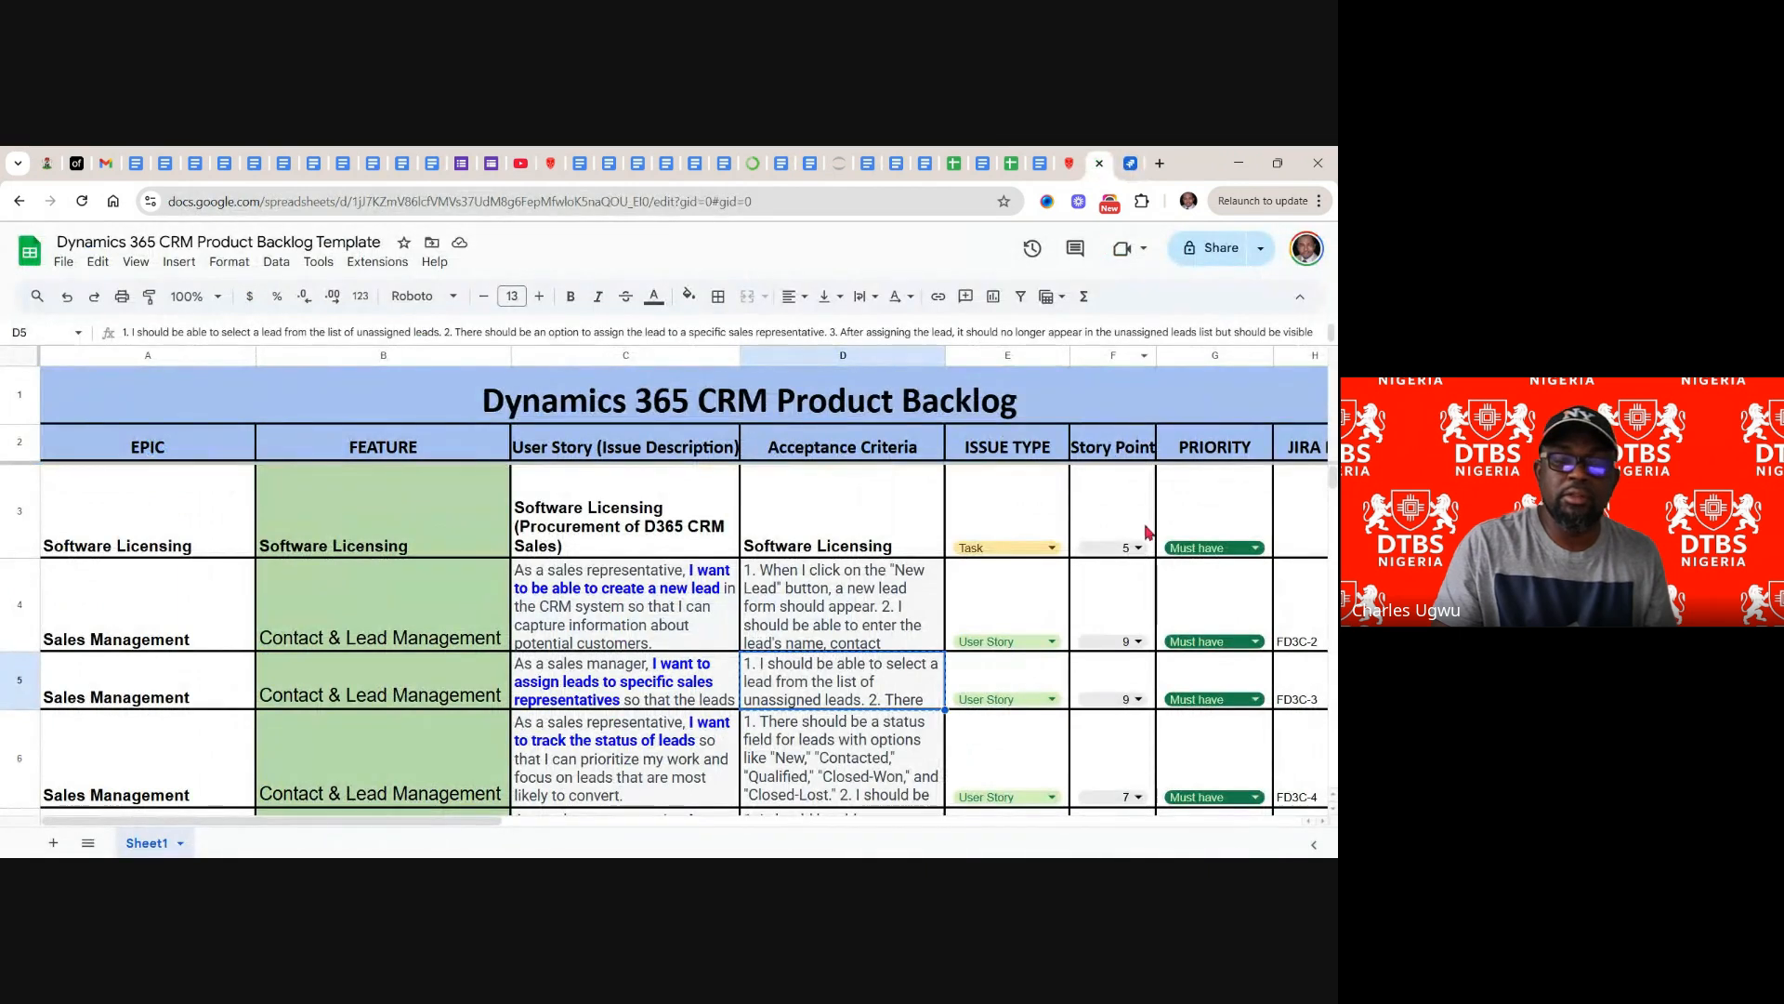
pyautogui.click(1130, 164)
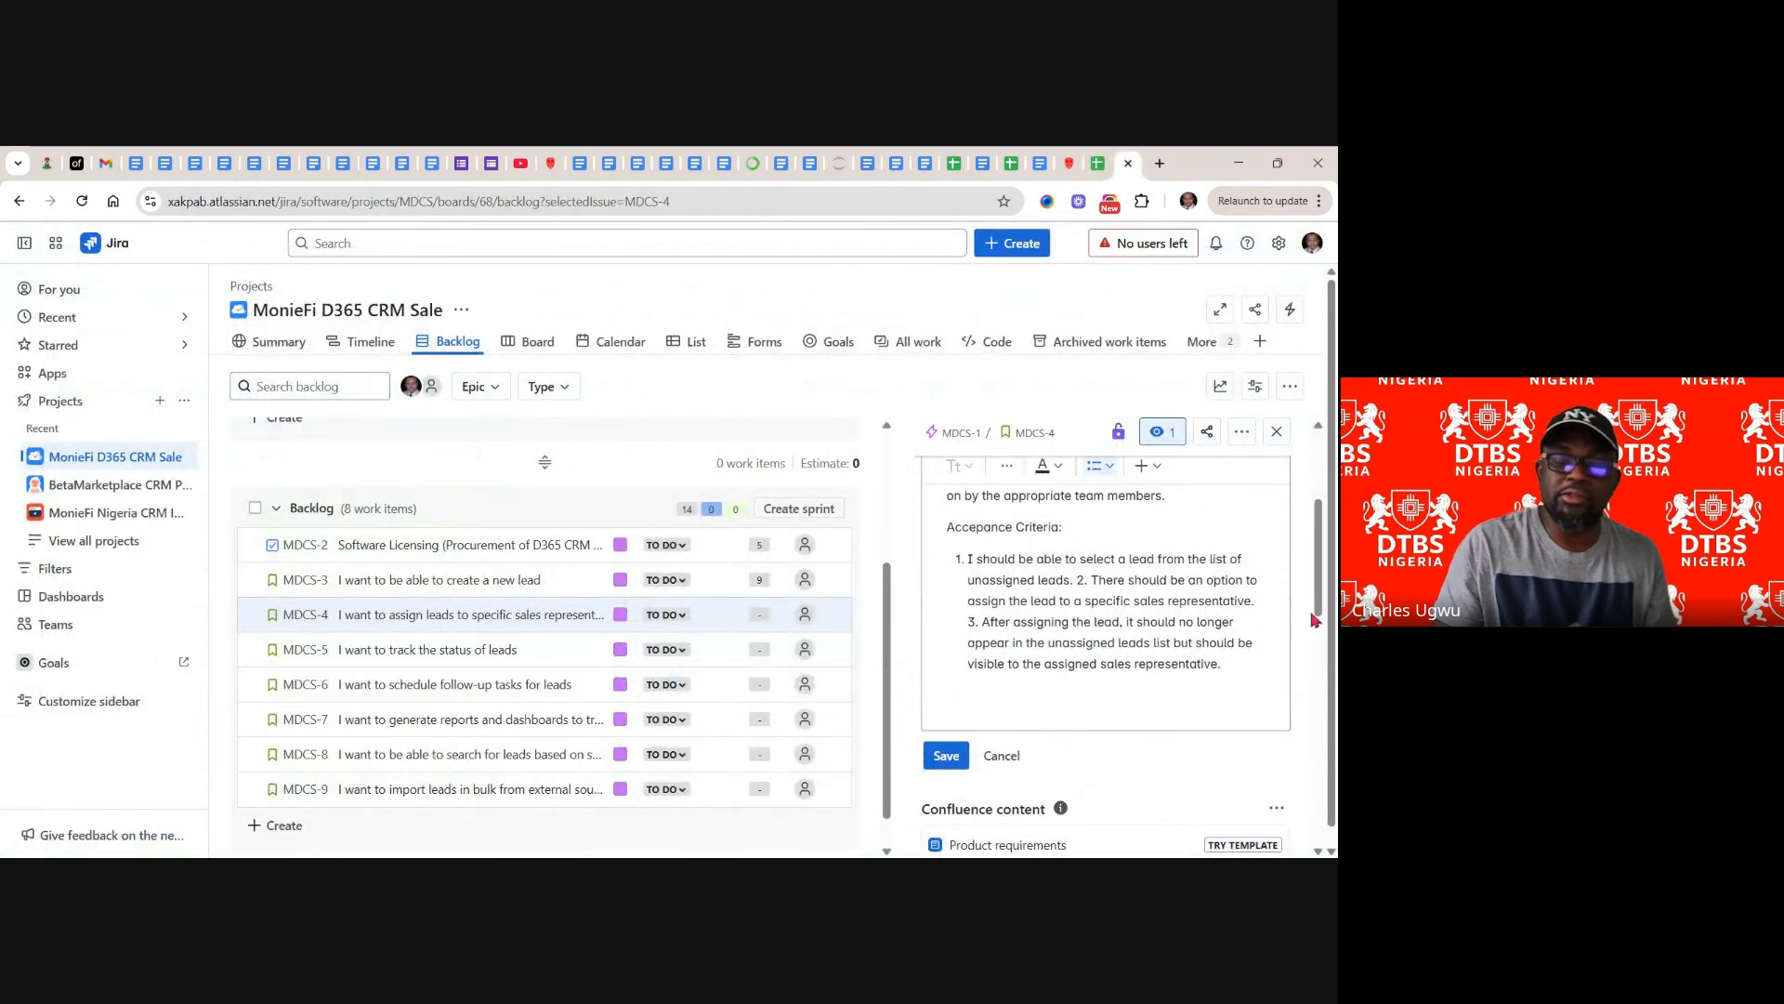
pyautogui.moveTo(1318, 602); pyautogui.dragTo(1308, 731)
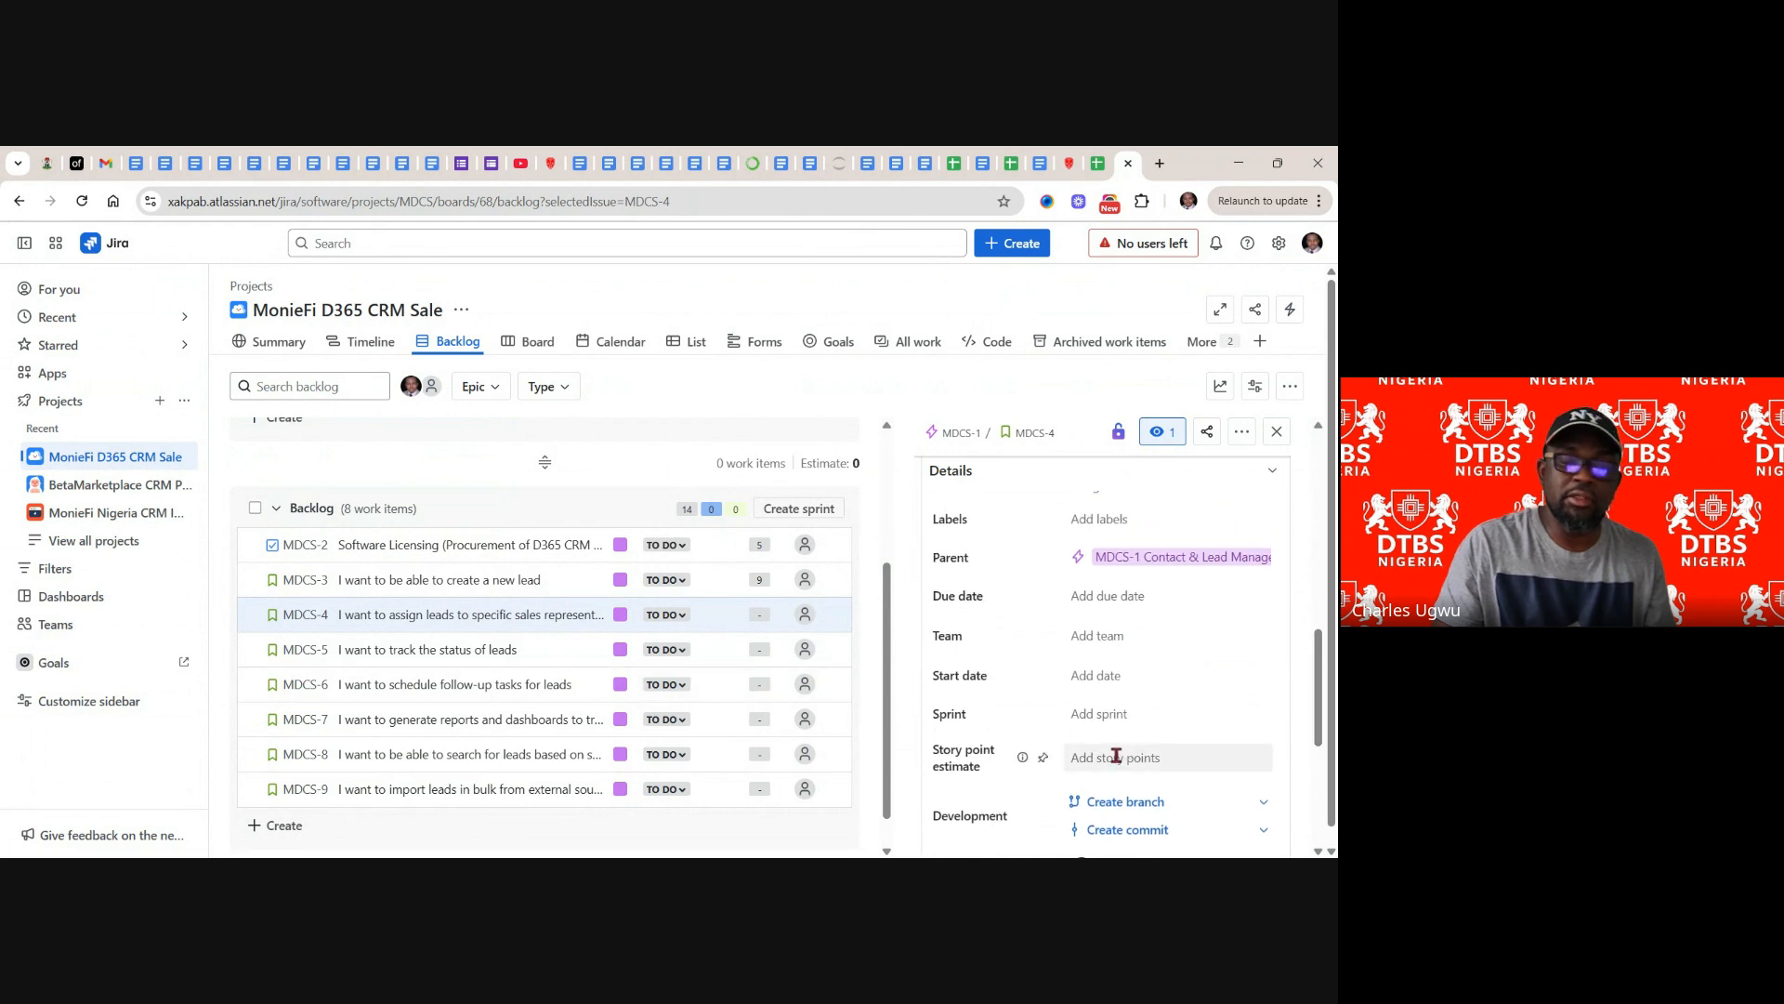
pyautogui.click(1121, 757)
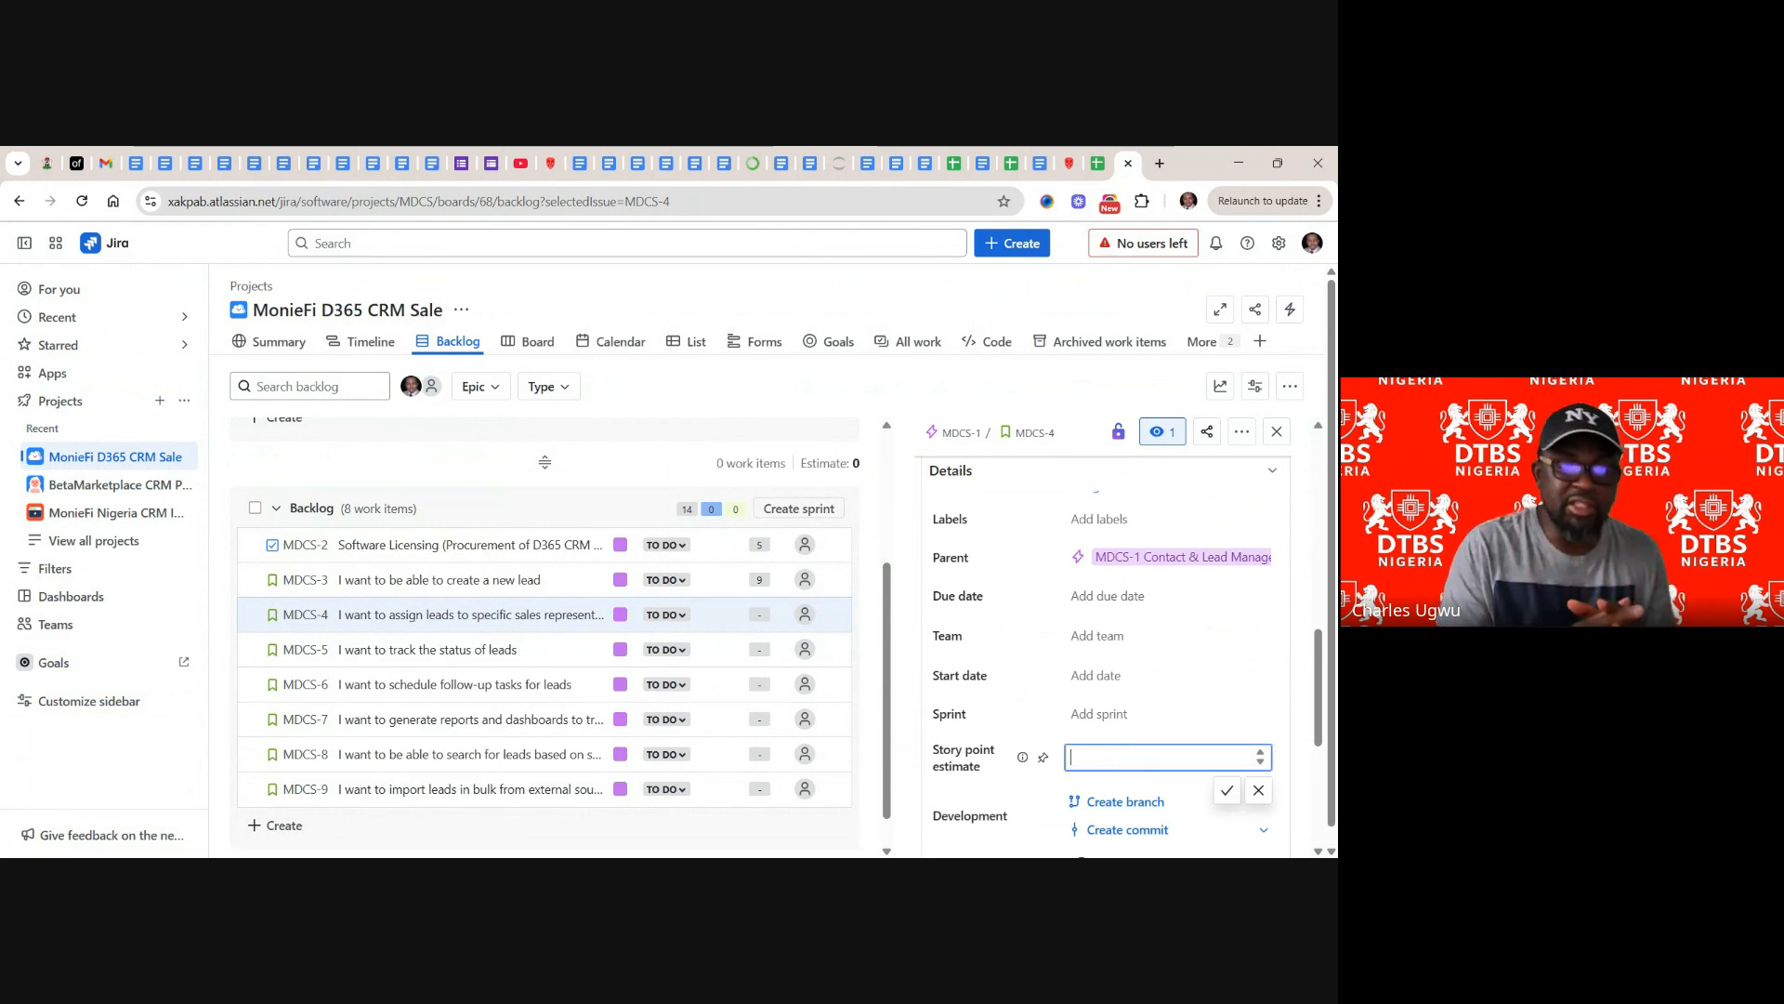
pyautogui.write('9')
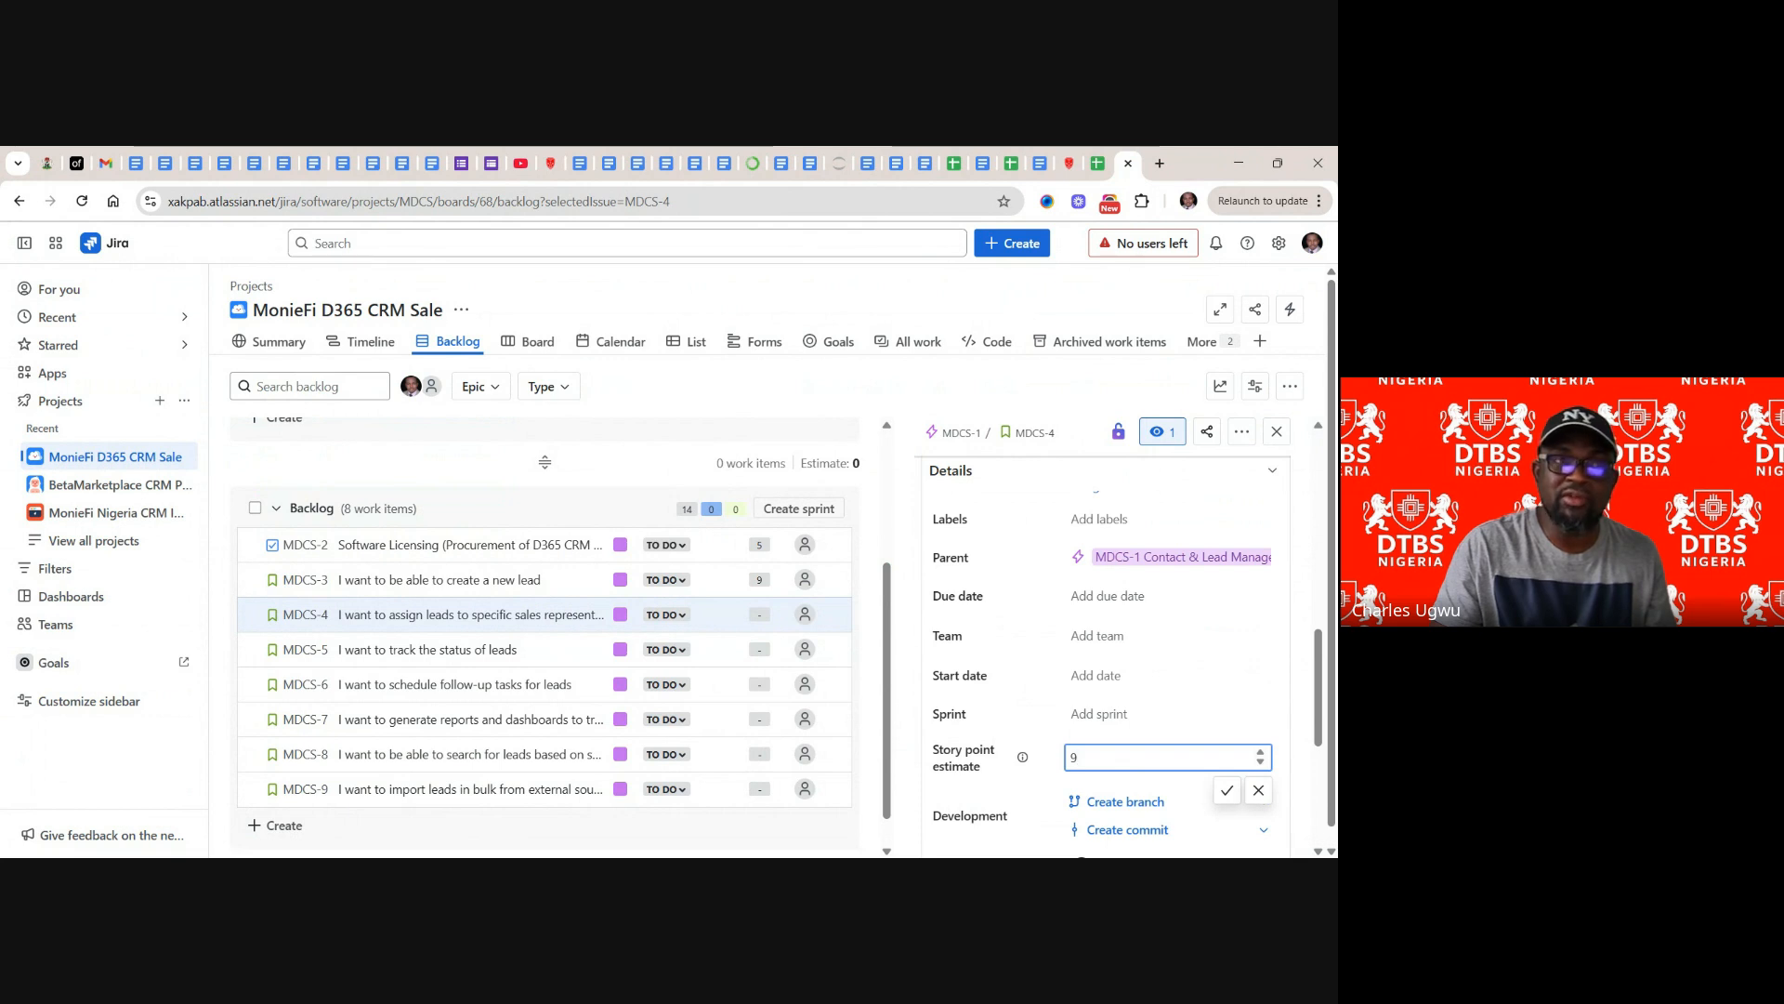
pyautogui.press('Return')
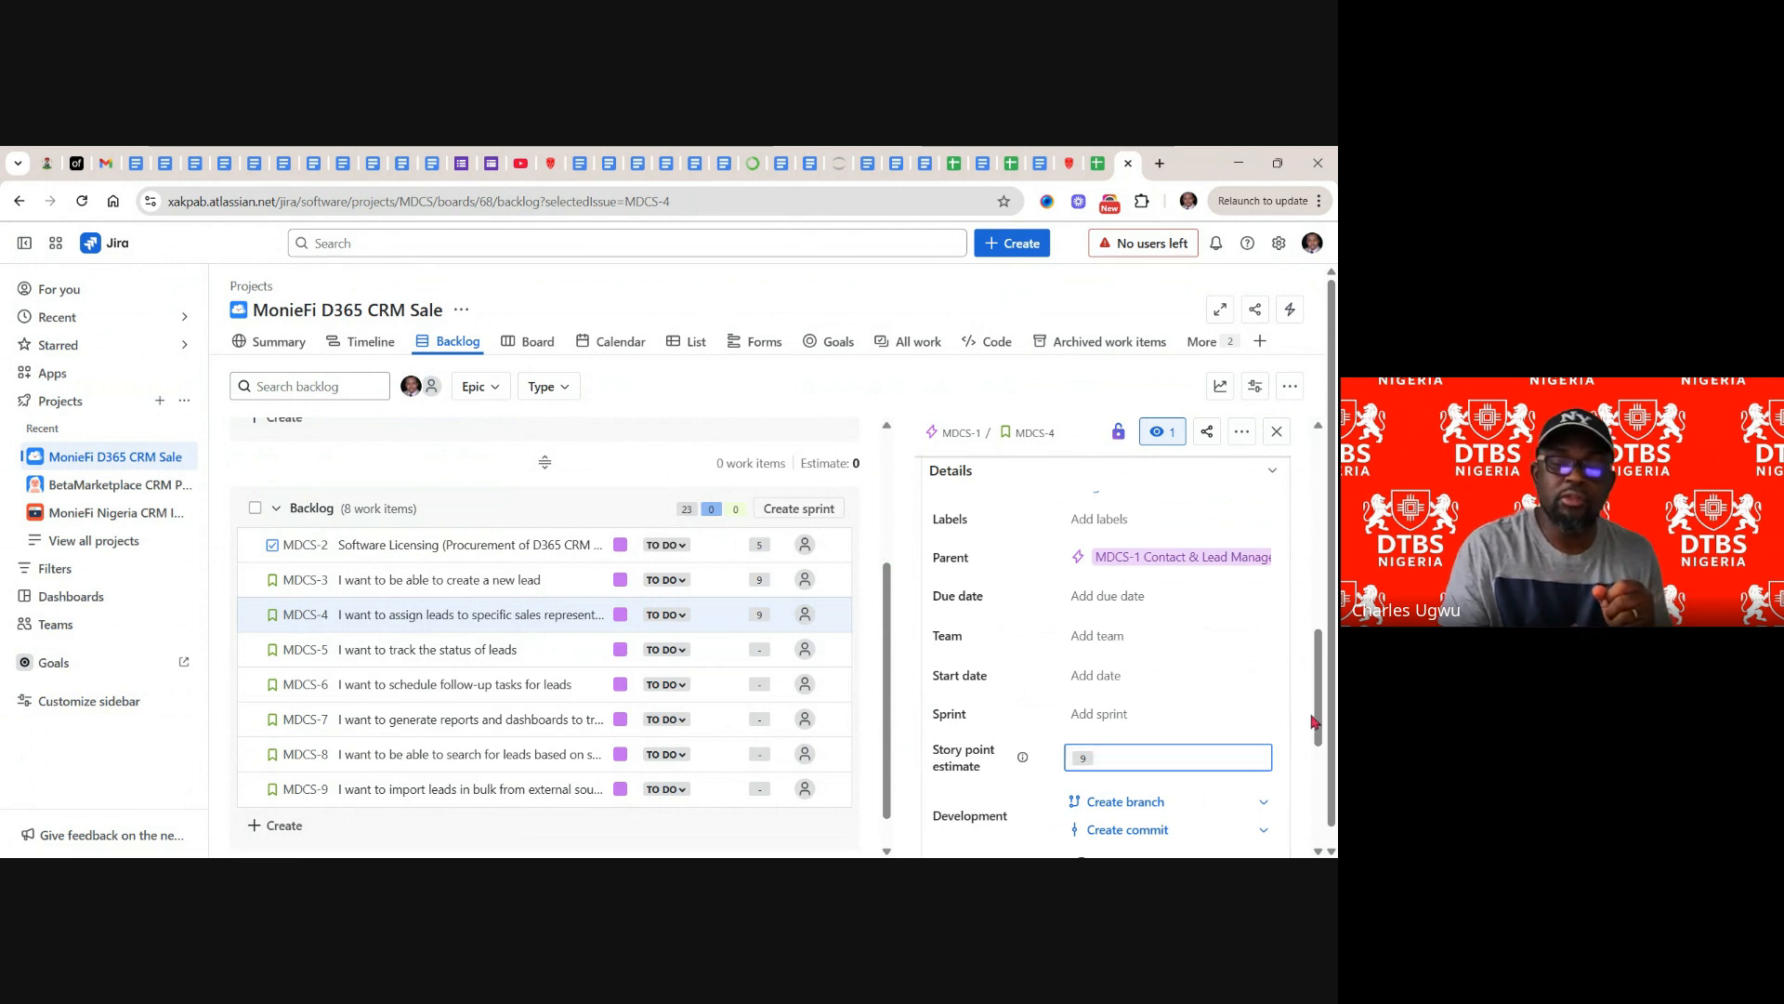
pyautogui.moveTo(1323, 692); pyautogui.dragTo(1333, 493)
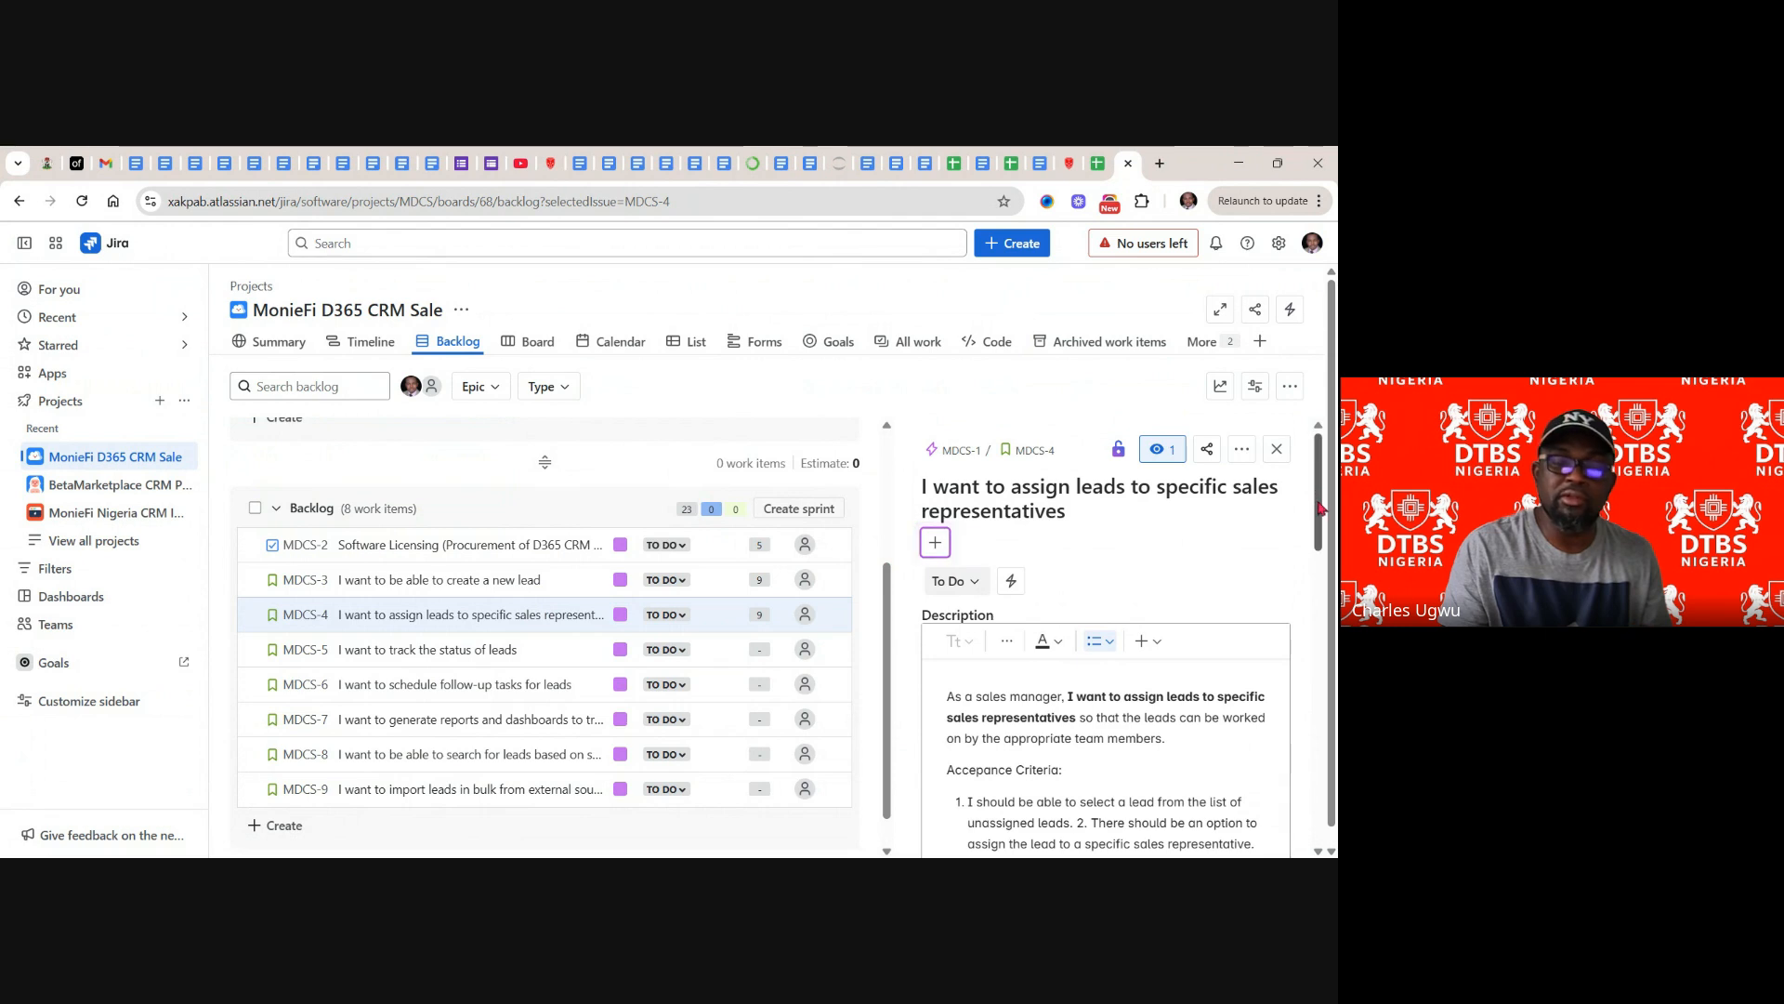
pyautogui.moveTo(1322, 507); pyautogui.dragTo(1273, 613)
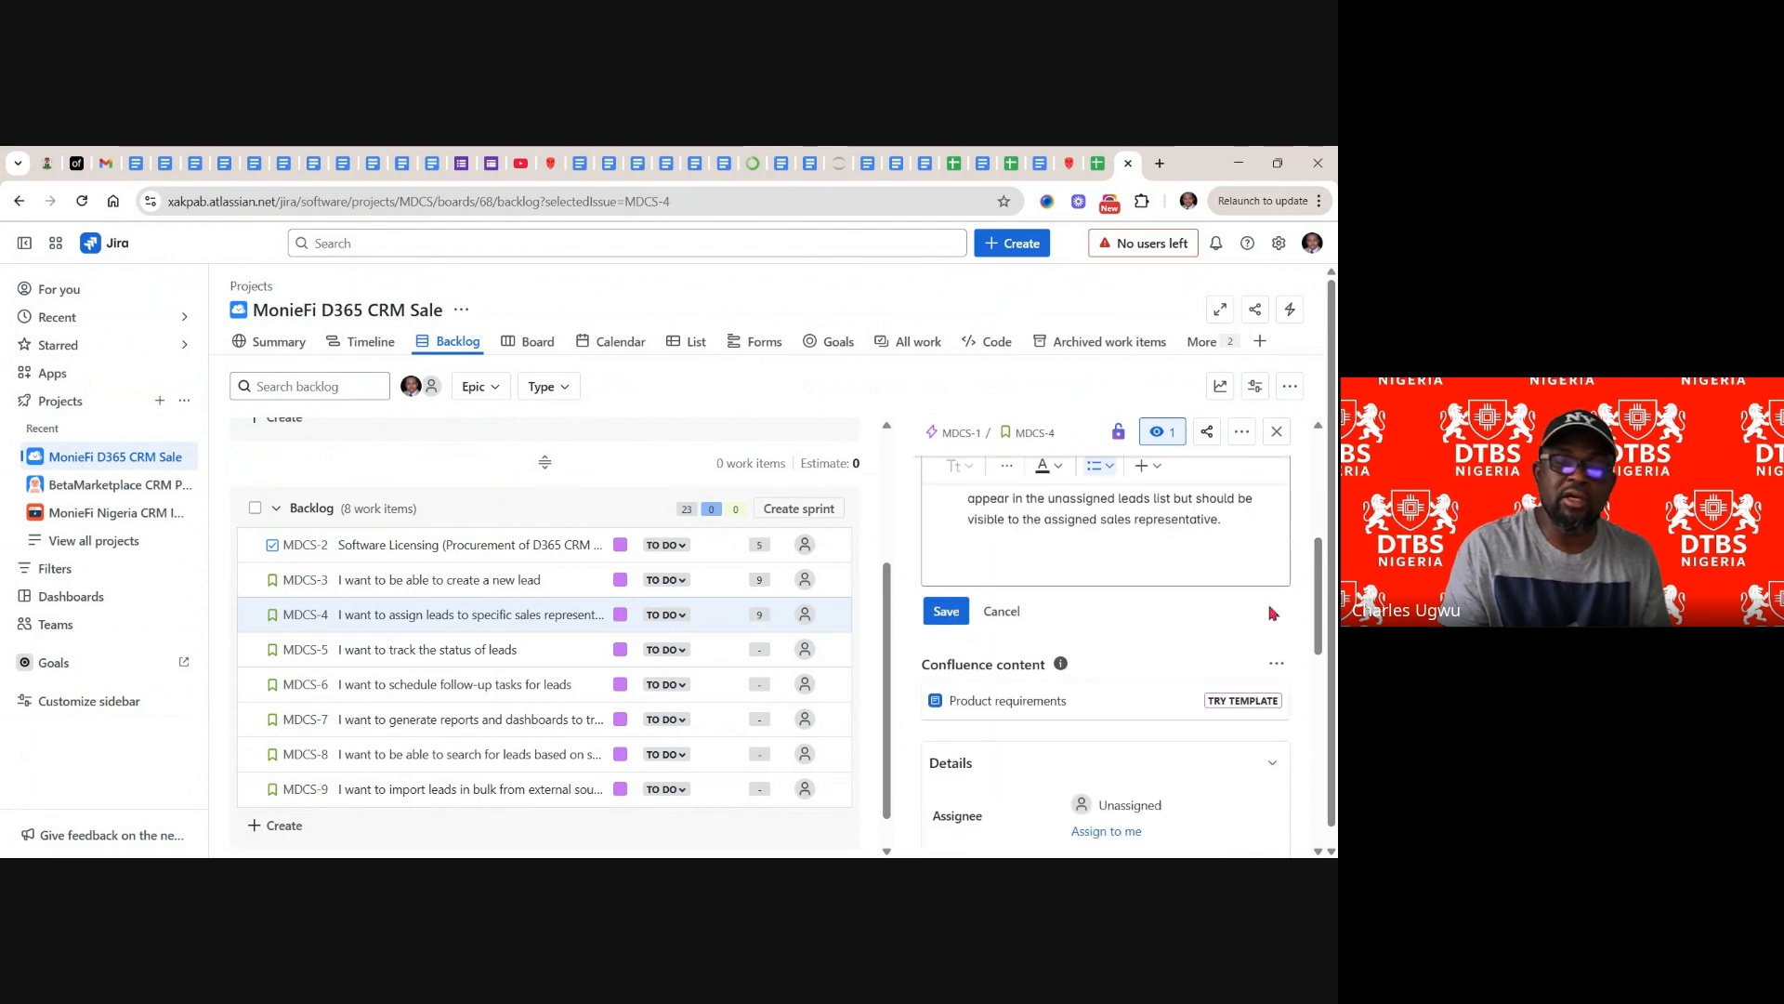
pyautogui.scroll(-2, 942, 613)
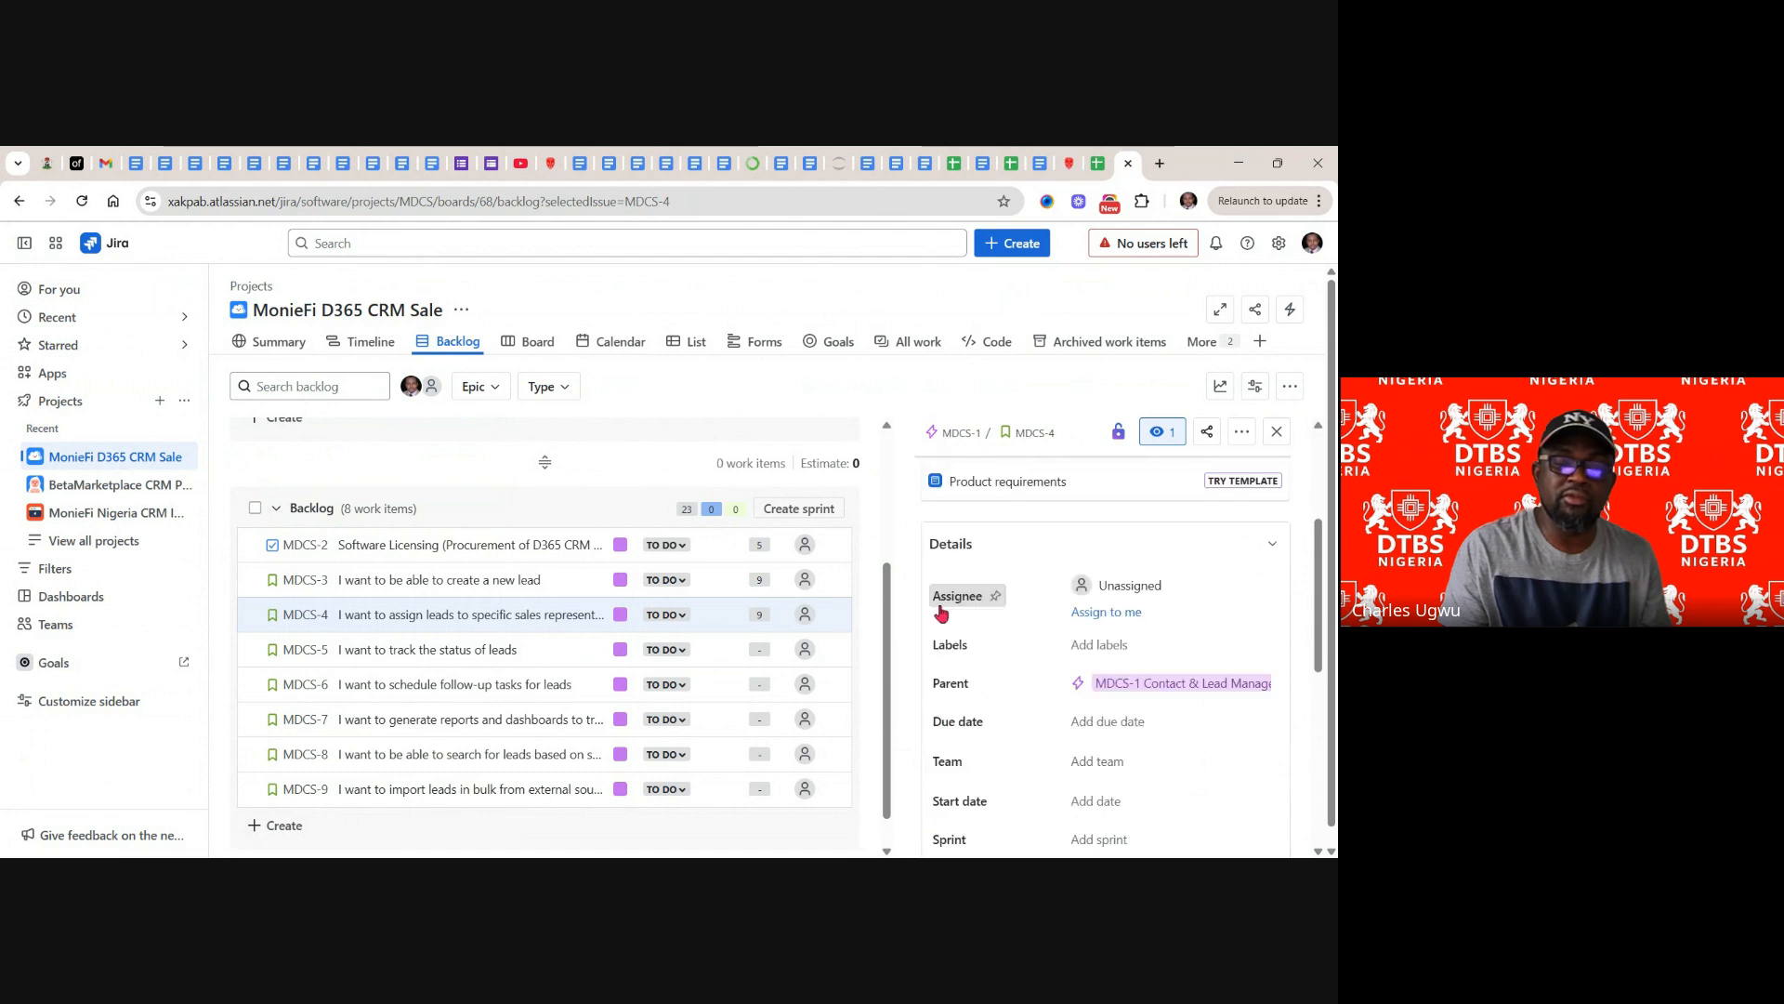
pyautogui.click(1275, 432)
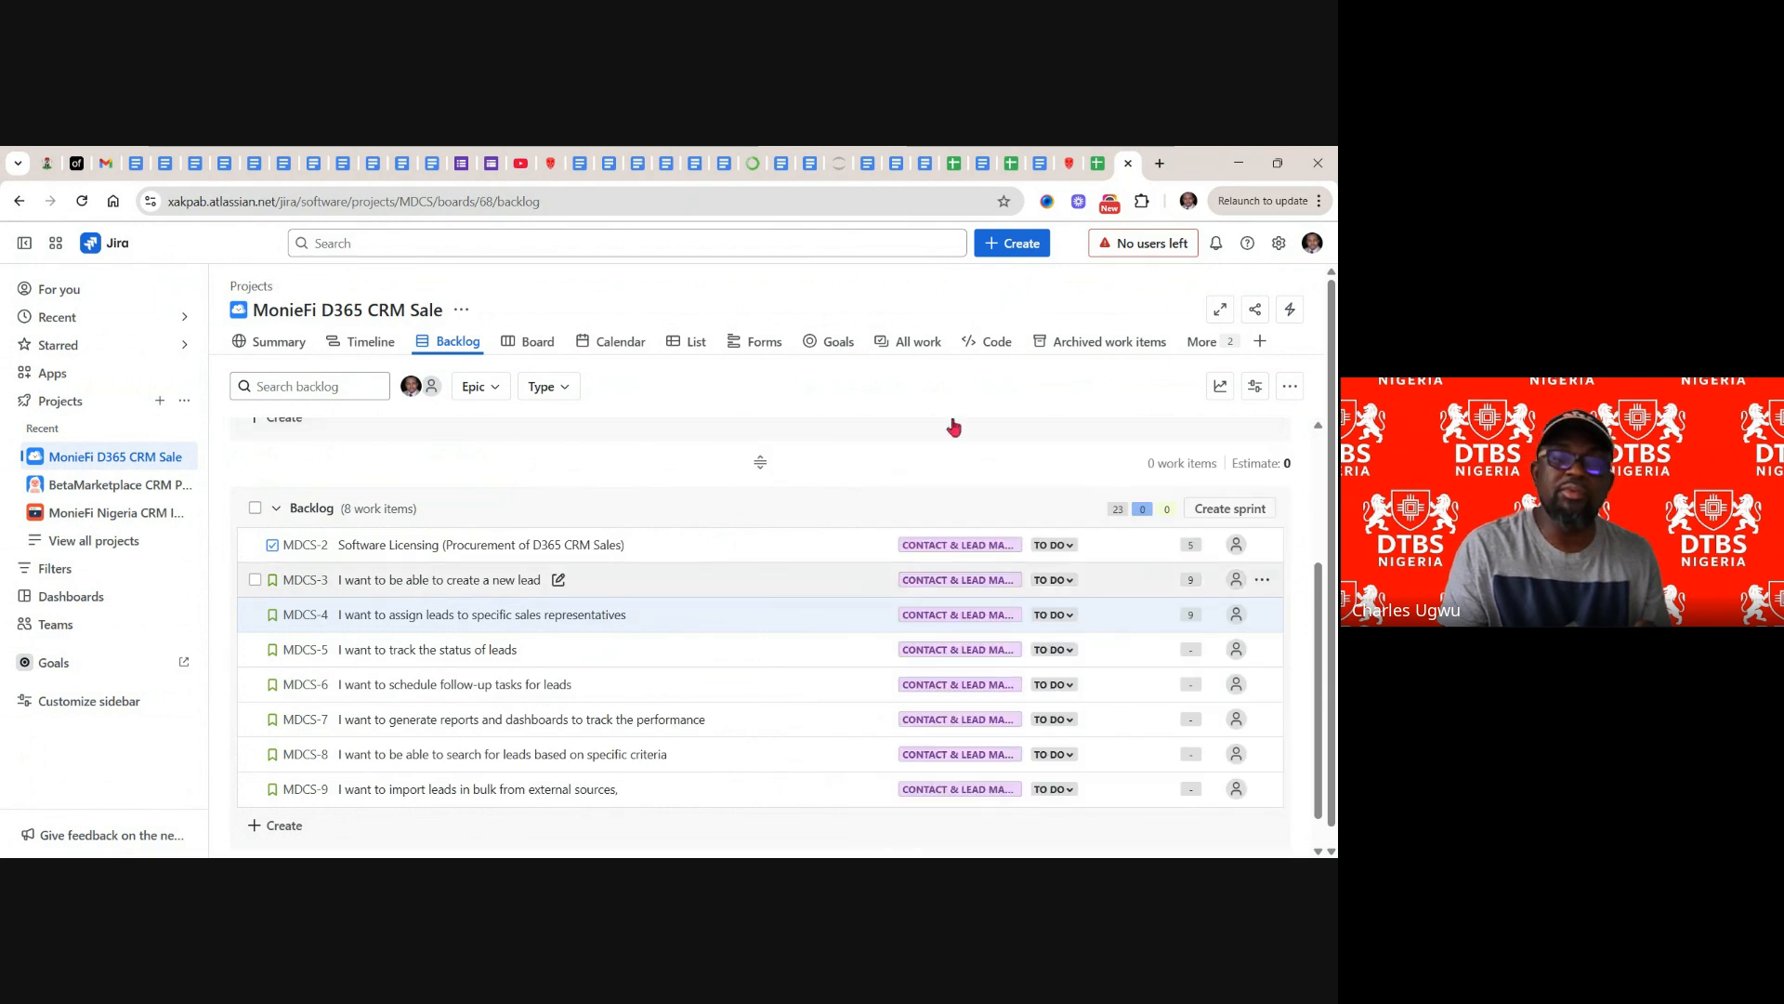
# - Copy the track-lead-status user story from the Google Sheets backlog into the description of the Jira story "I want to track the status of leads"
pyautogui.click(1099, 169)
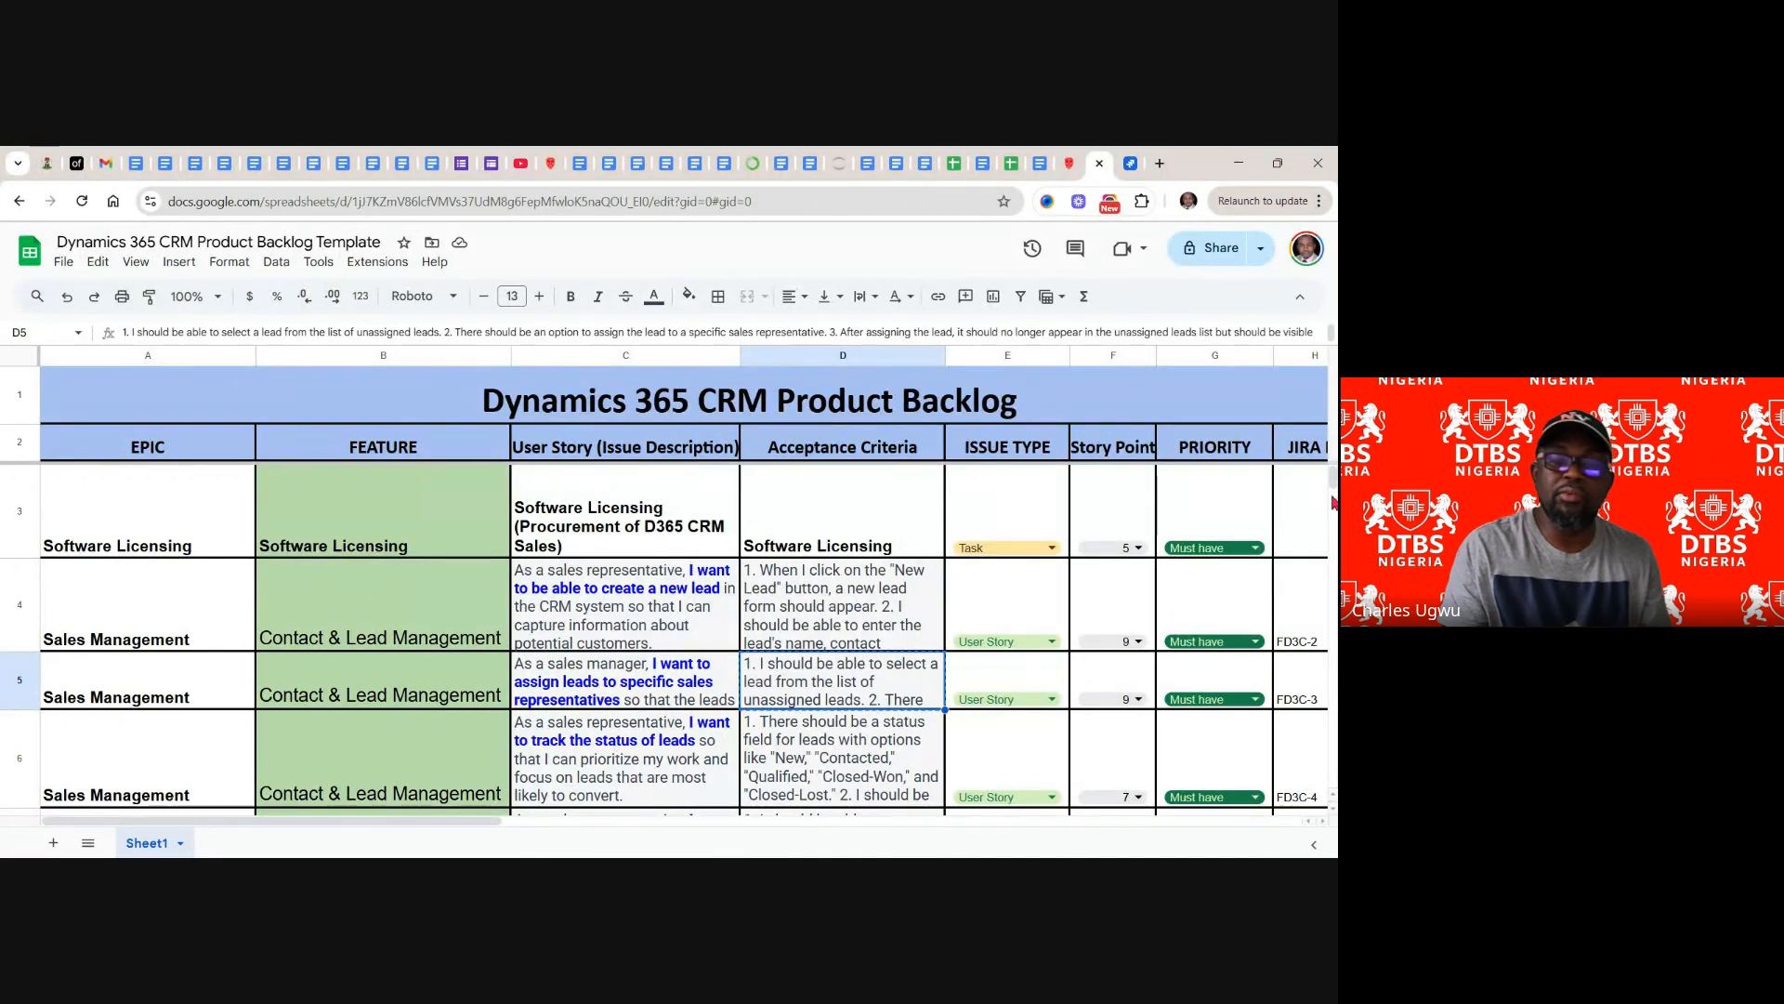
pyautogui.moveTo(1333, 480)
pyautogui.mouseDown()
pyautogui.moveTo(1333, 506)
pyautogui.moveTo(1333, 473)
pyautogui.mouseUp()
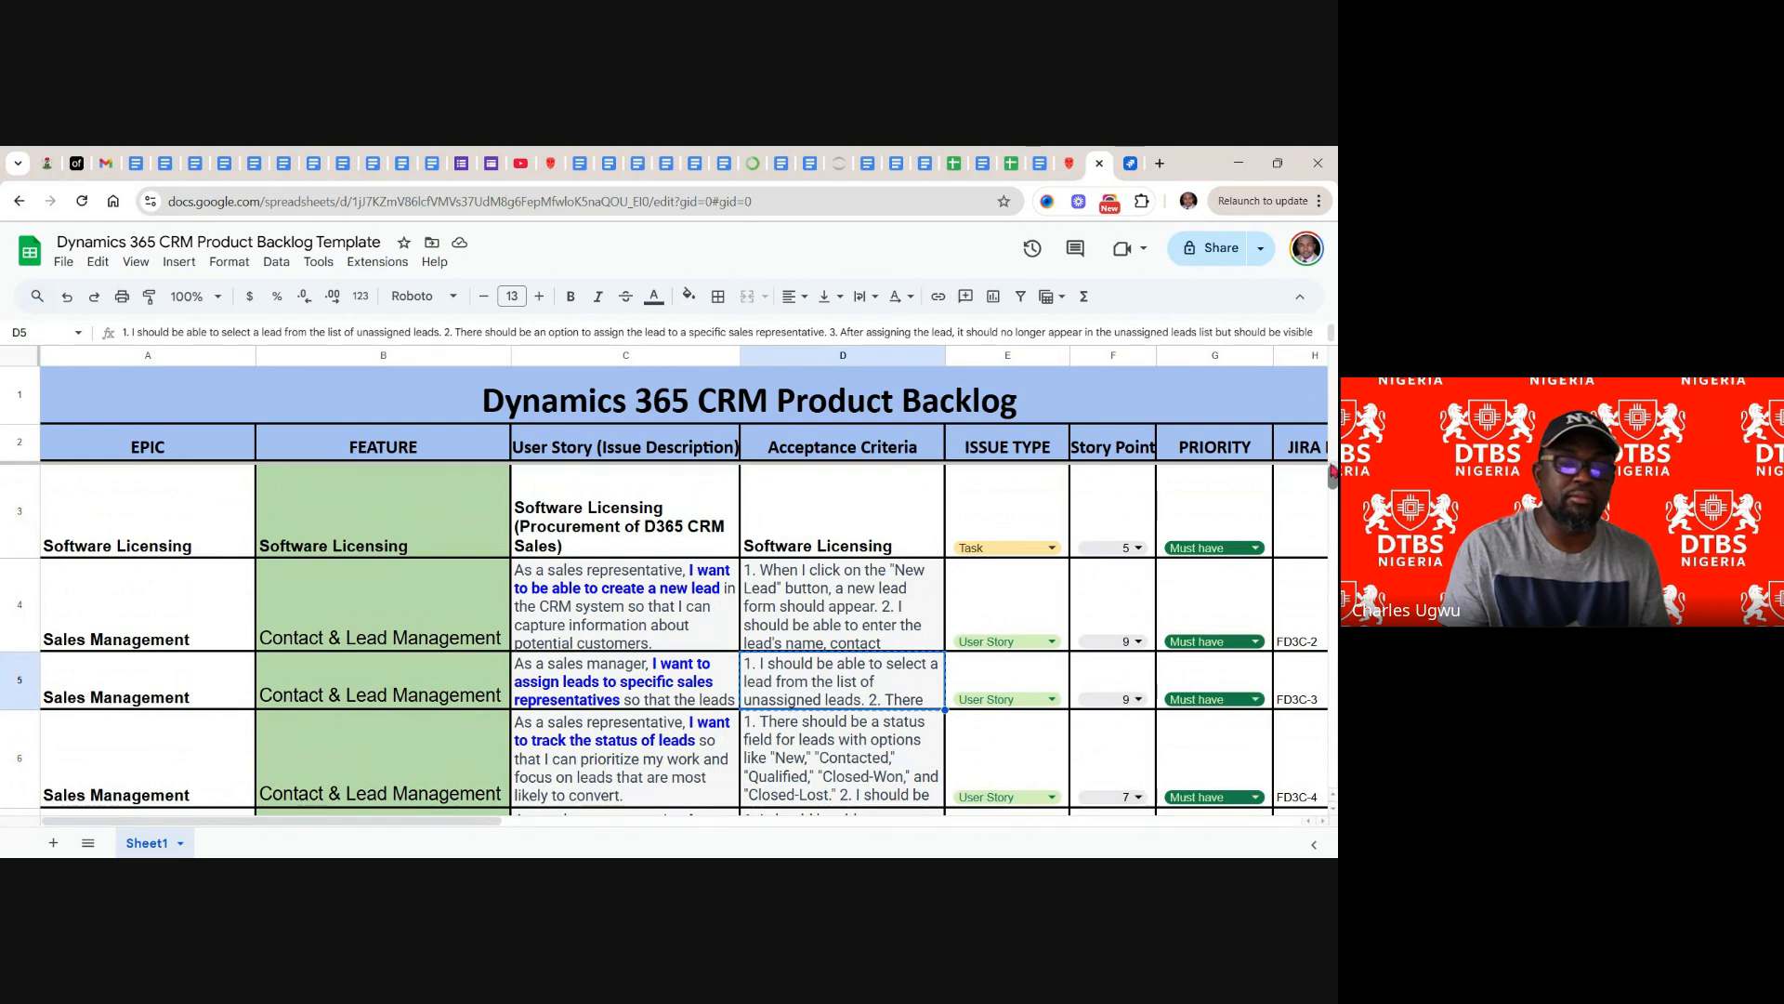
pyautogui.click(644, 769)
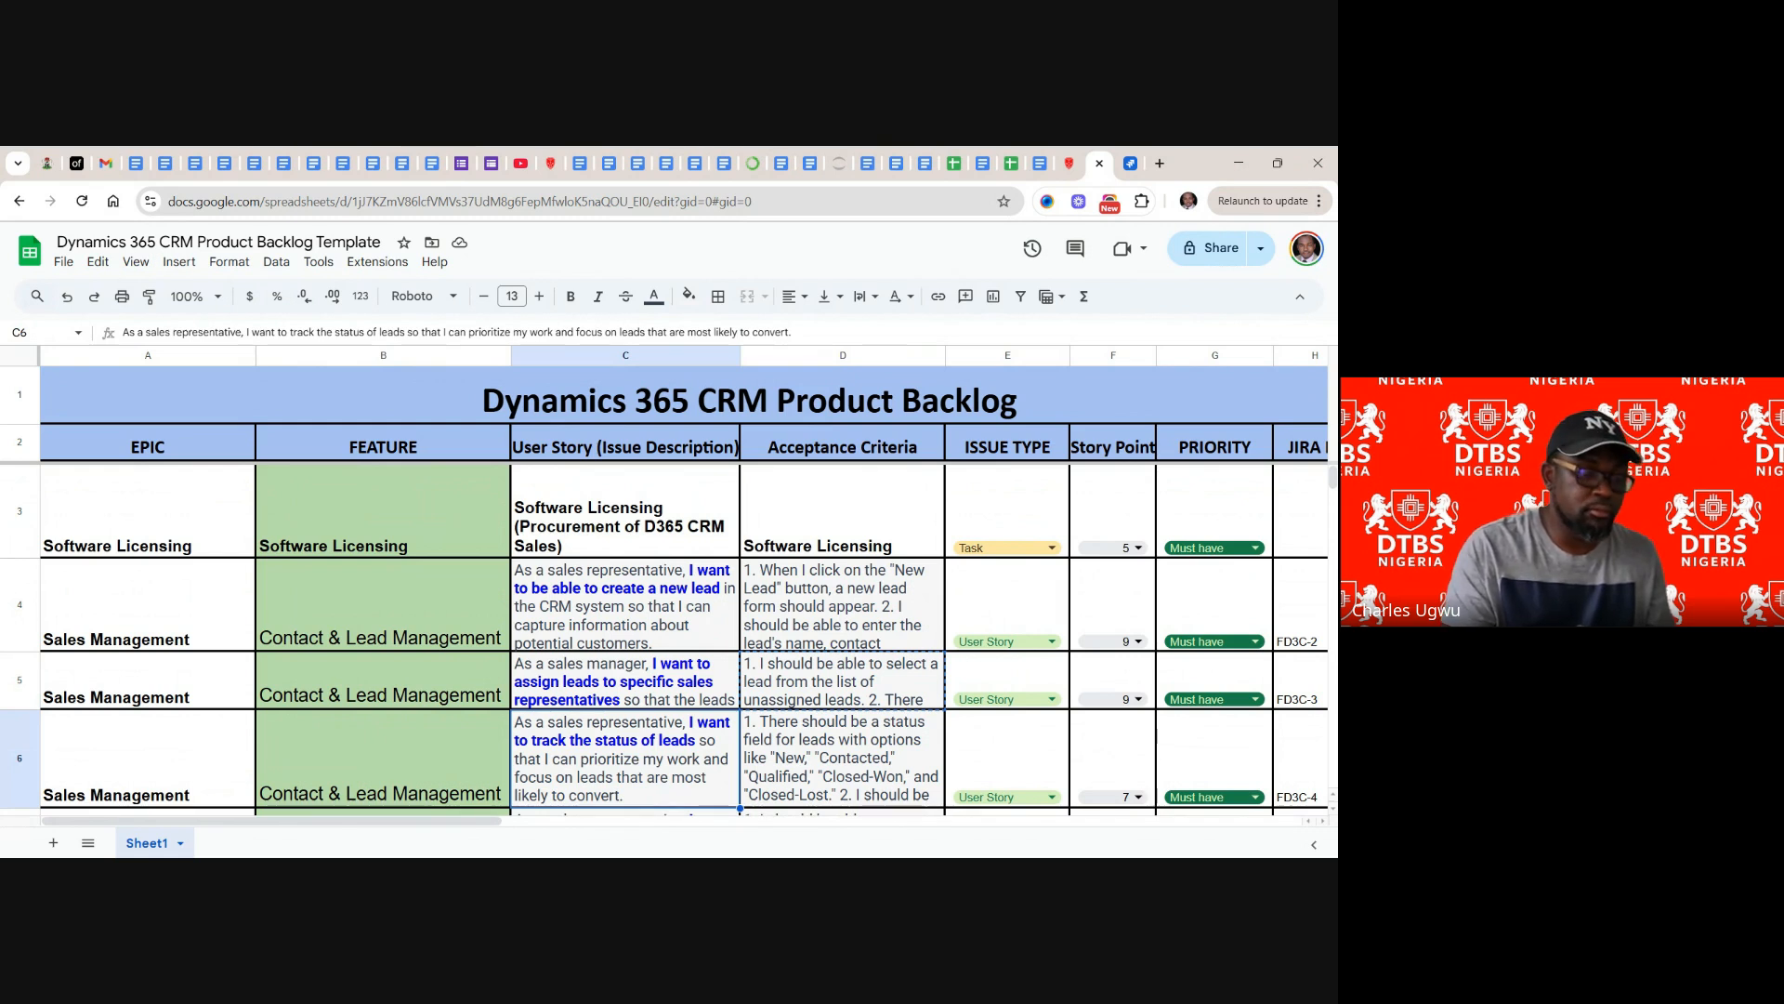
pyautogui.hotkey('ctrl', 'c')
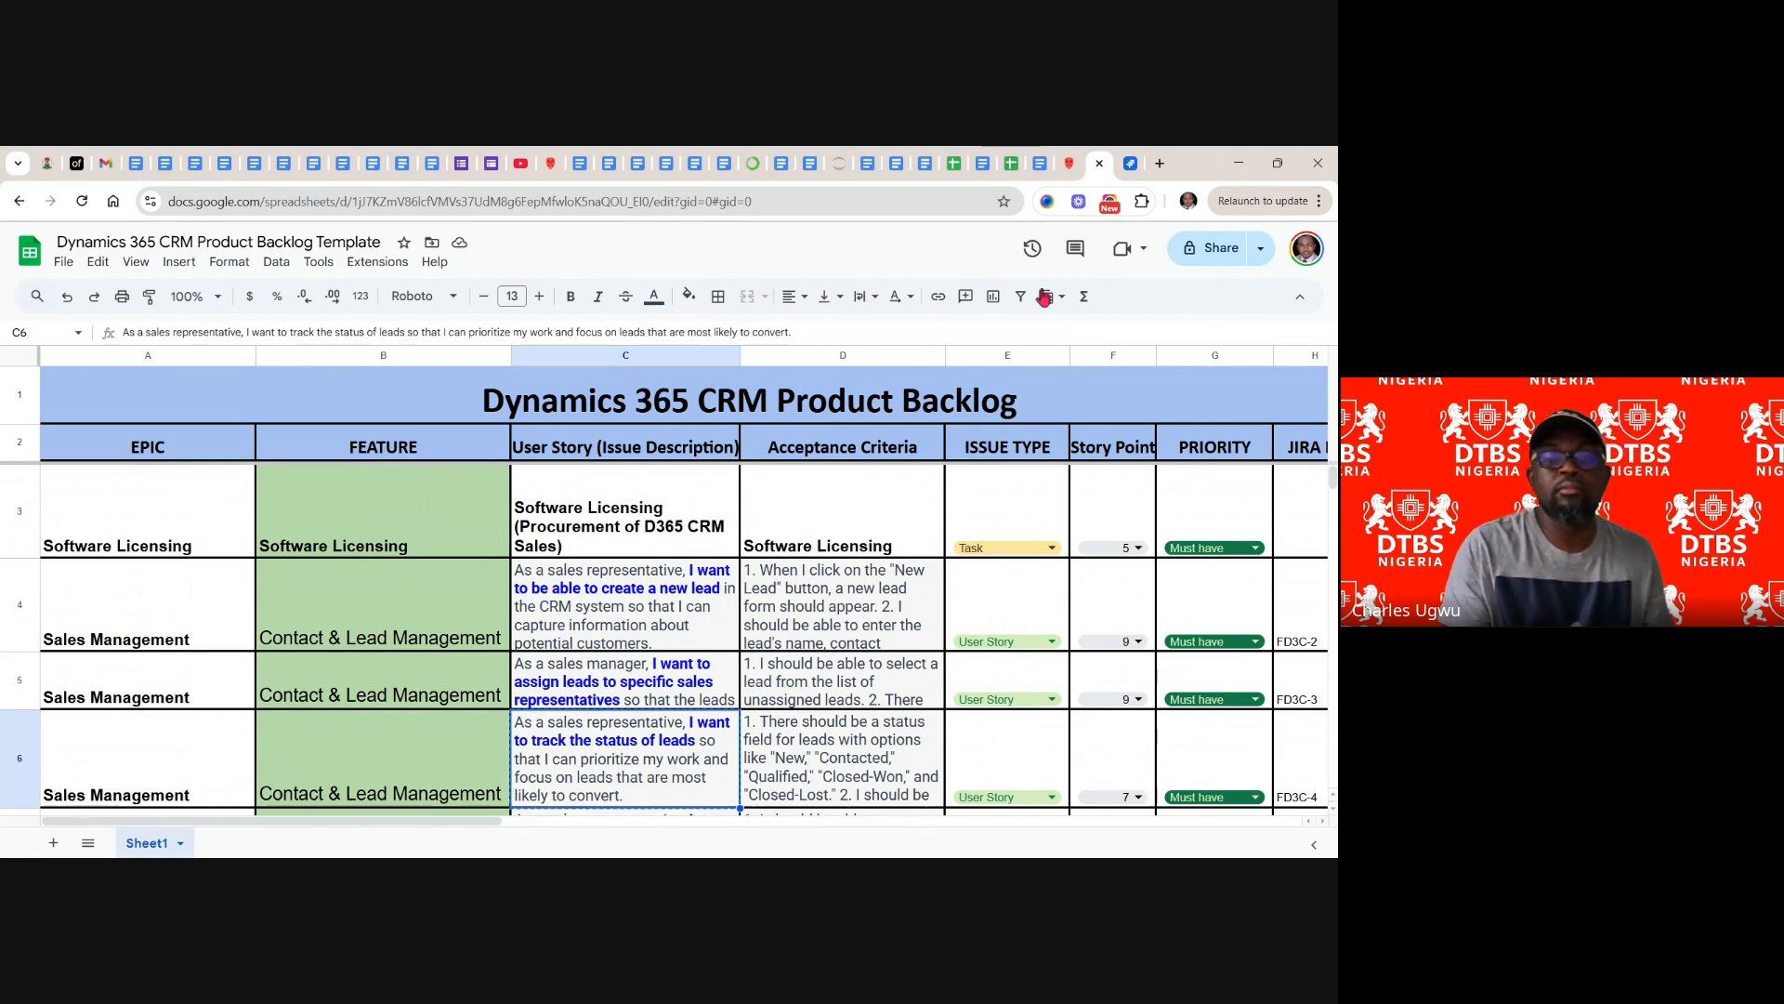
pyautogui.click(1130, 163)
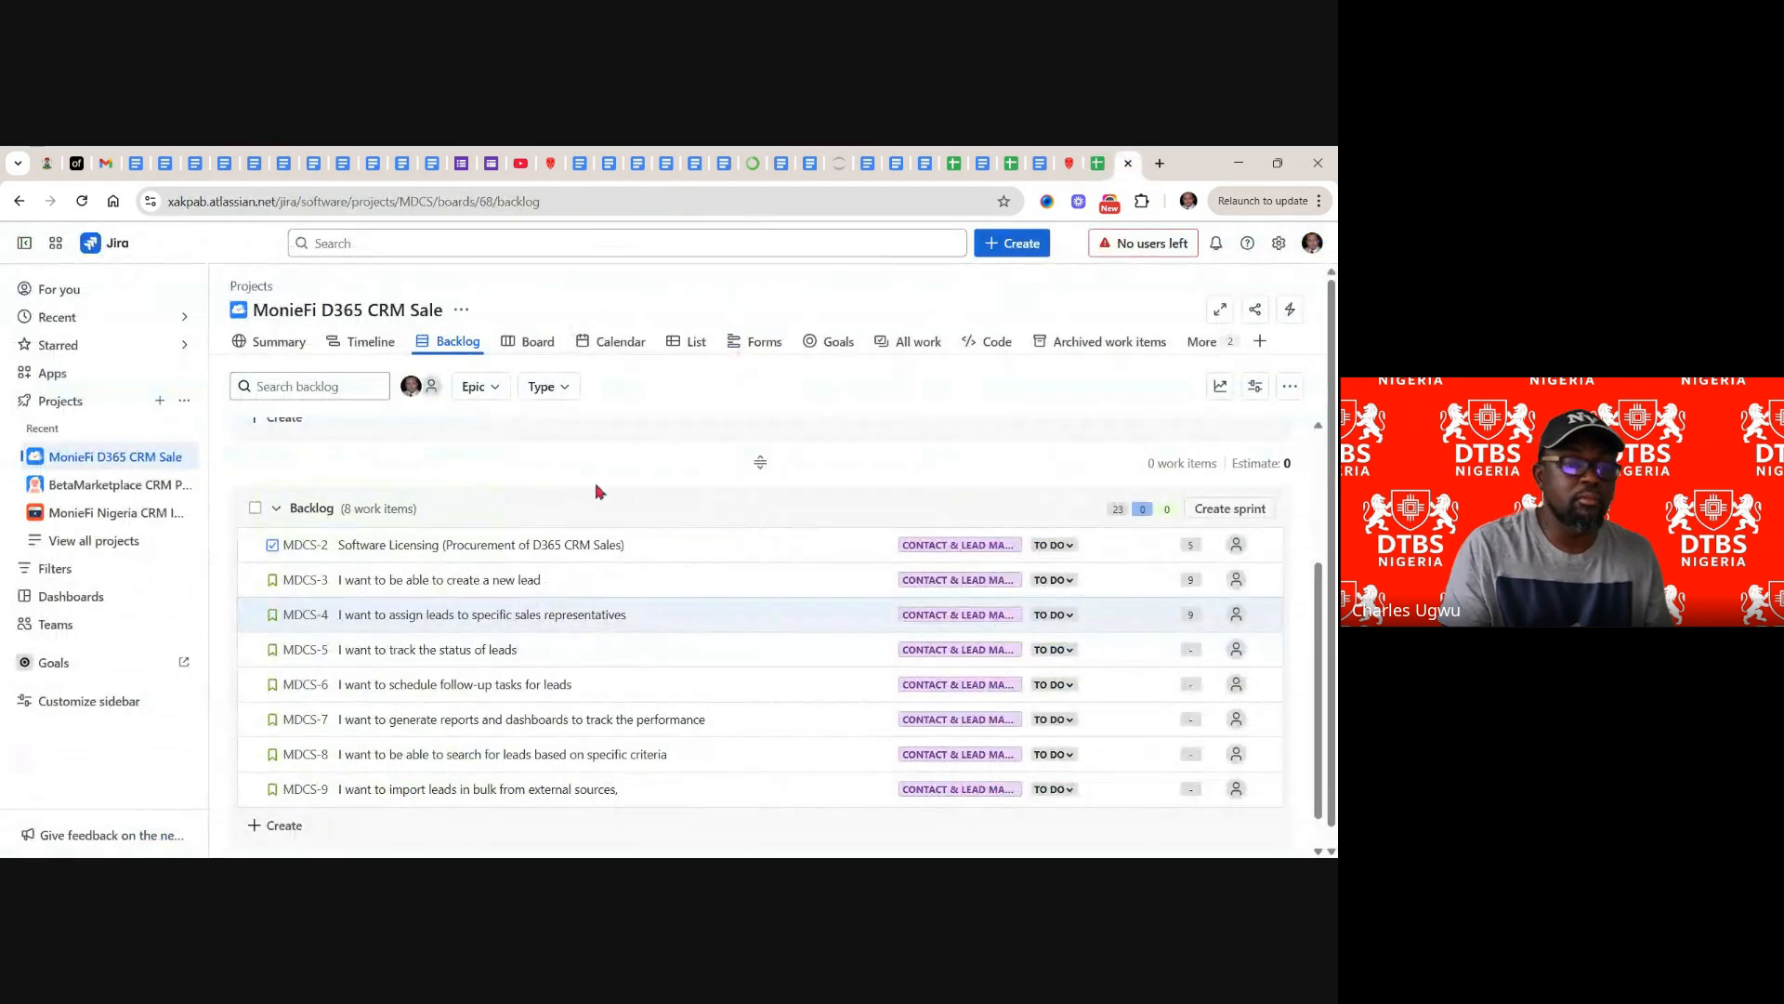
pyautogui.click(427, 650)
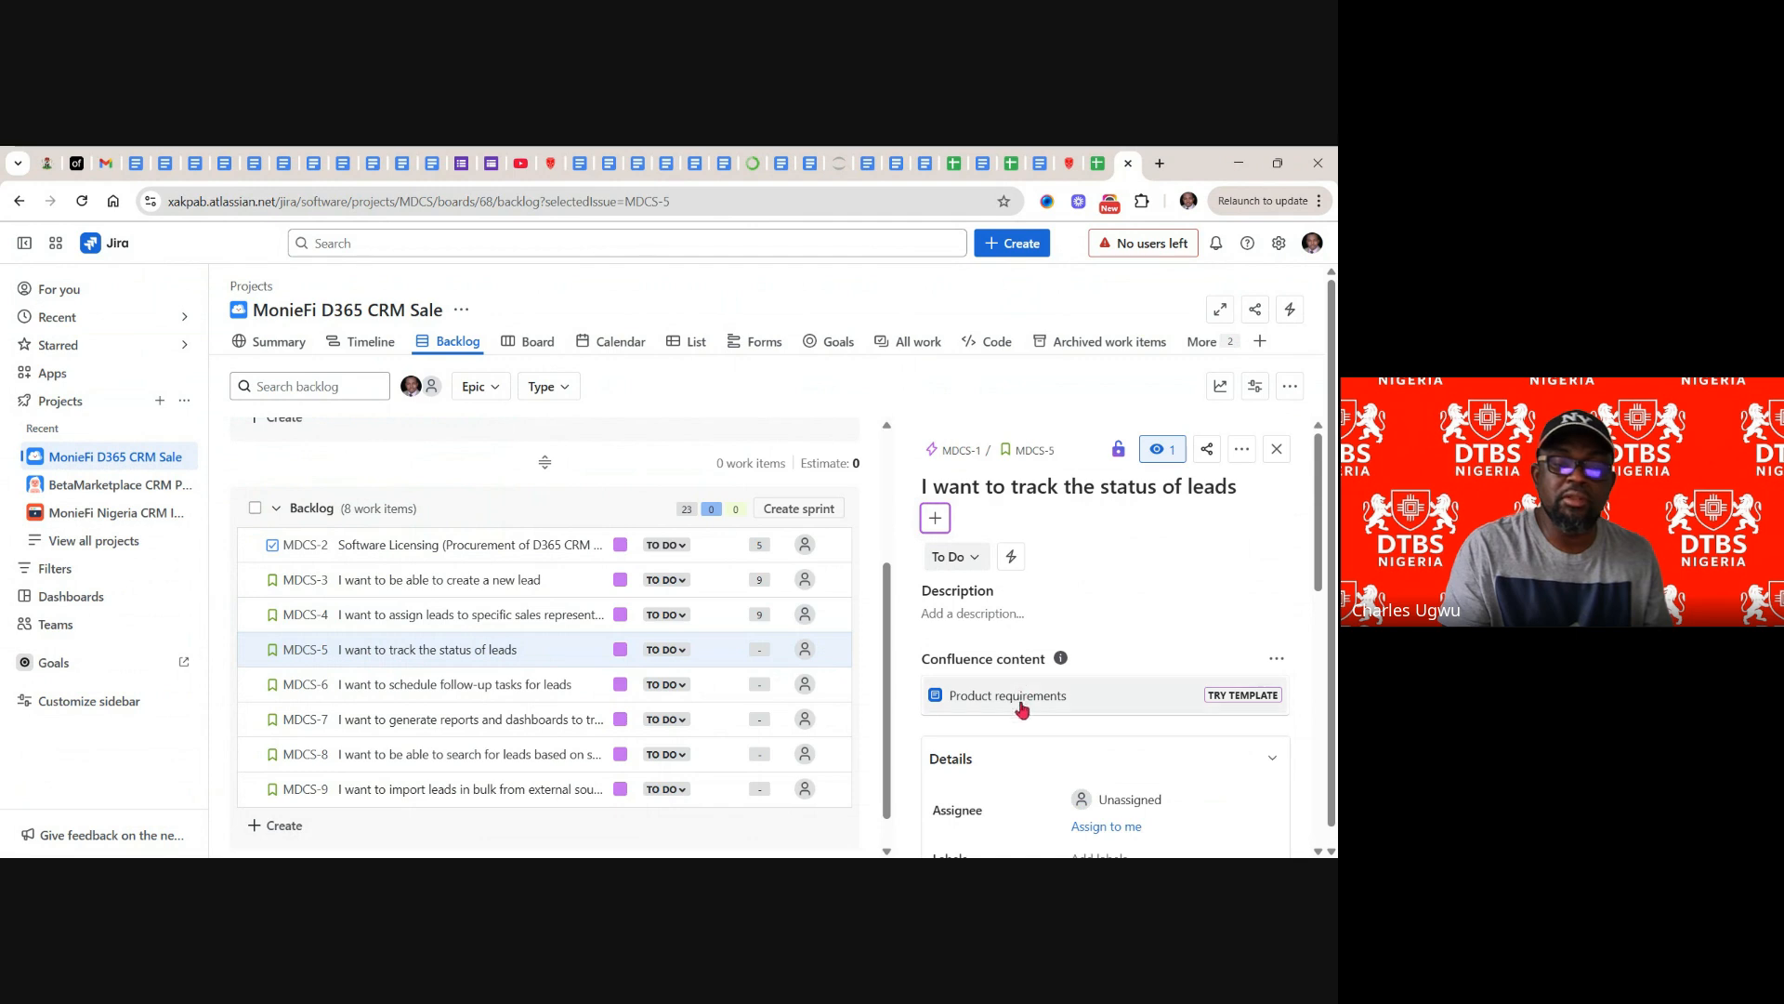
pyautogui.click(975, 616)
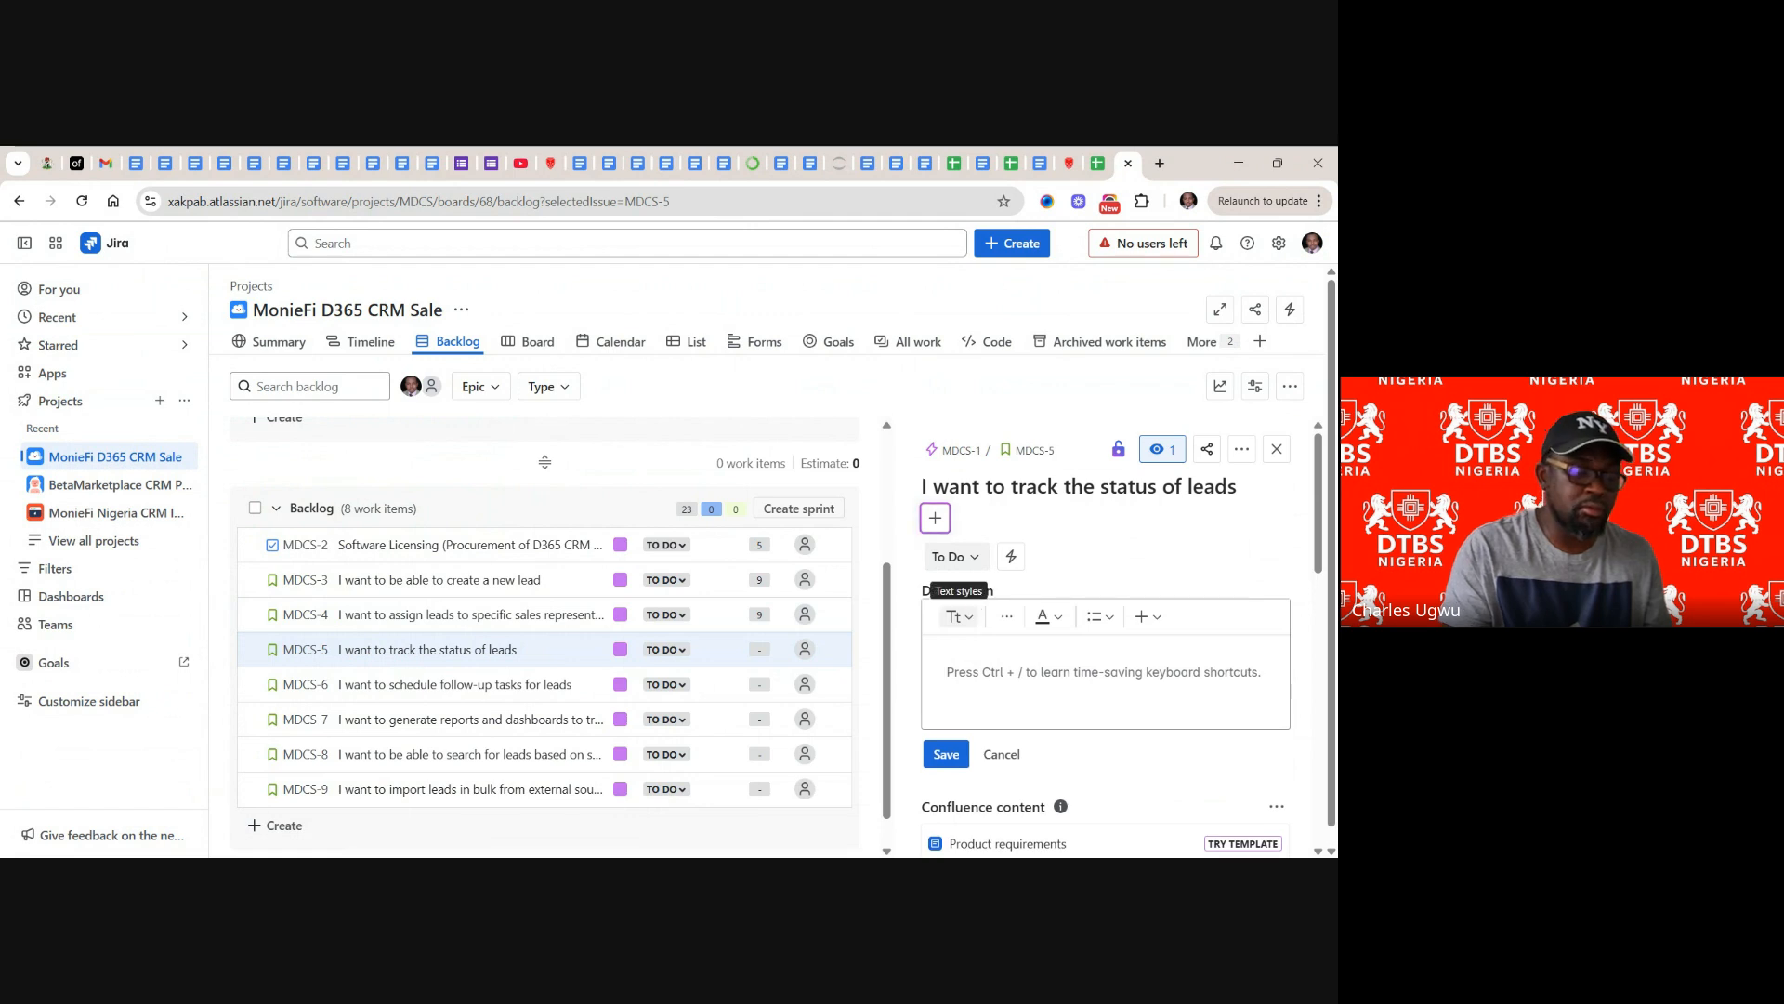
pyautogui.hotkey('ctrl', 'v')
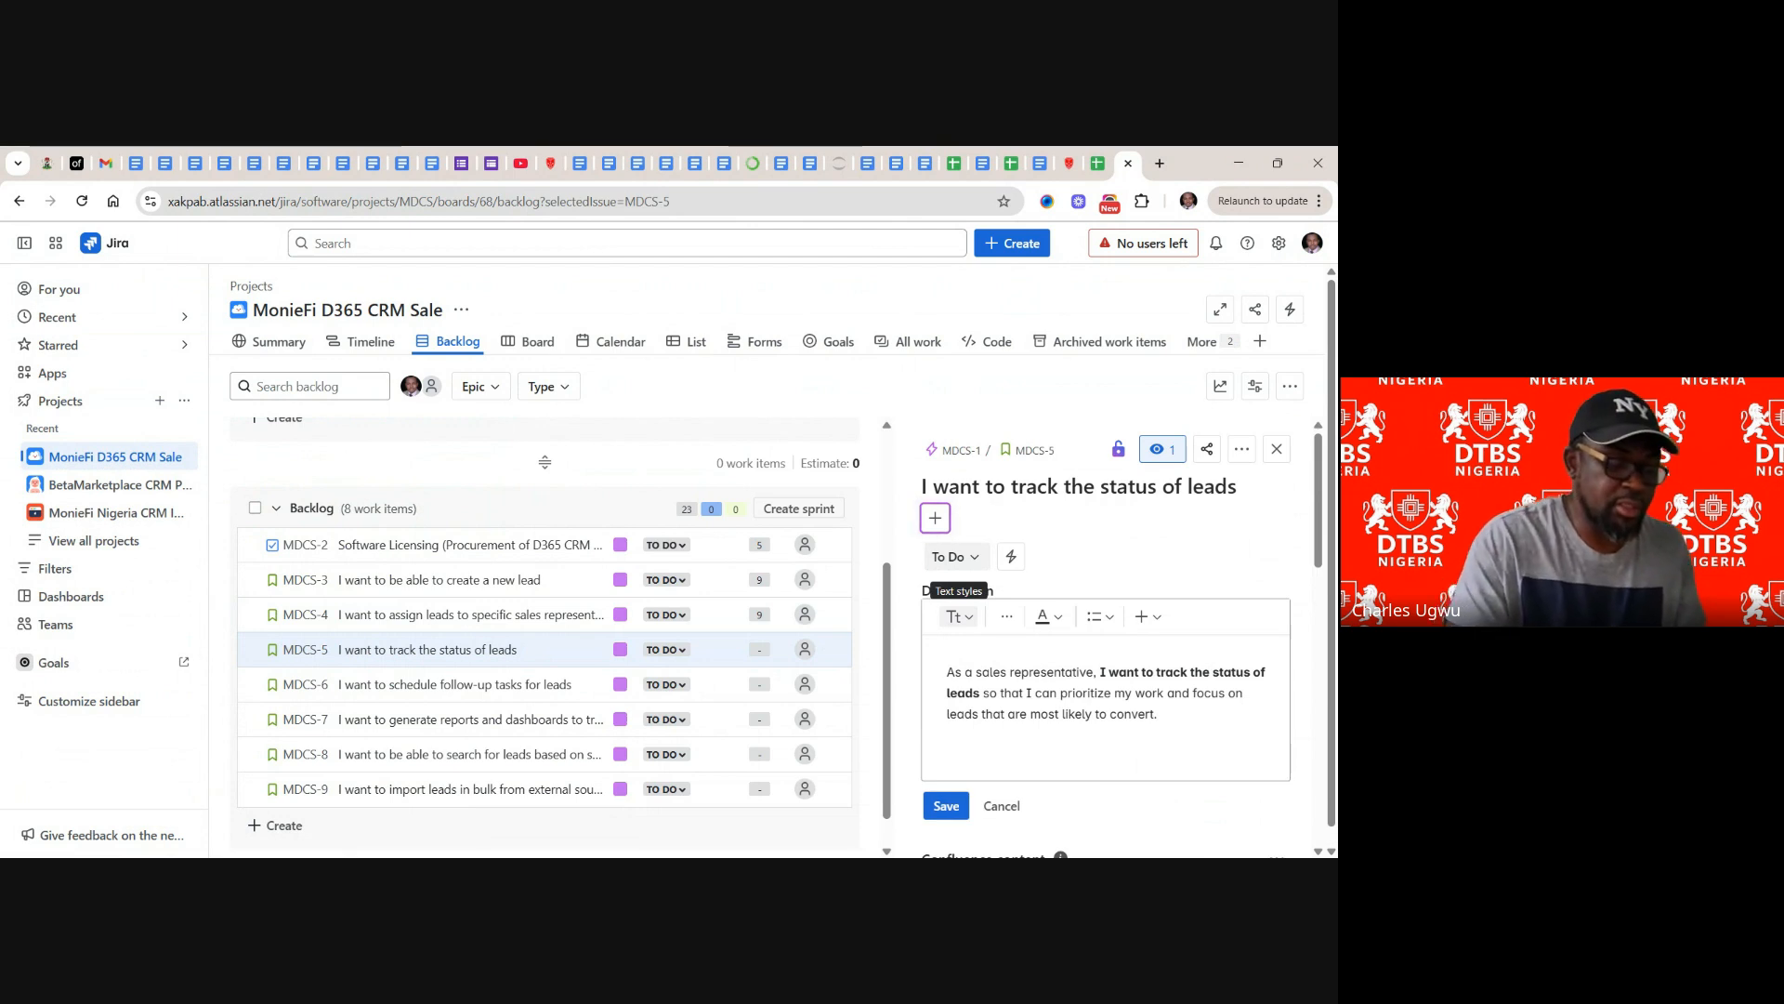
# - Add the line "Acceptance Criteria:" below the track-lead-status user story text in the description, followed by a new line
pyautogui.write('Acceptan')
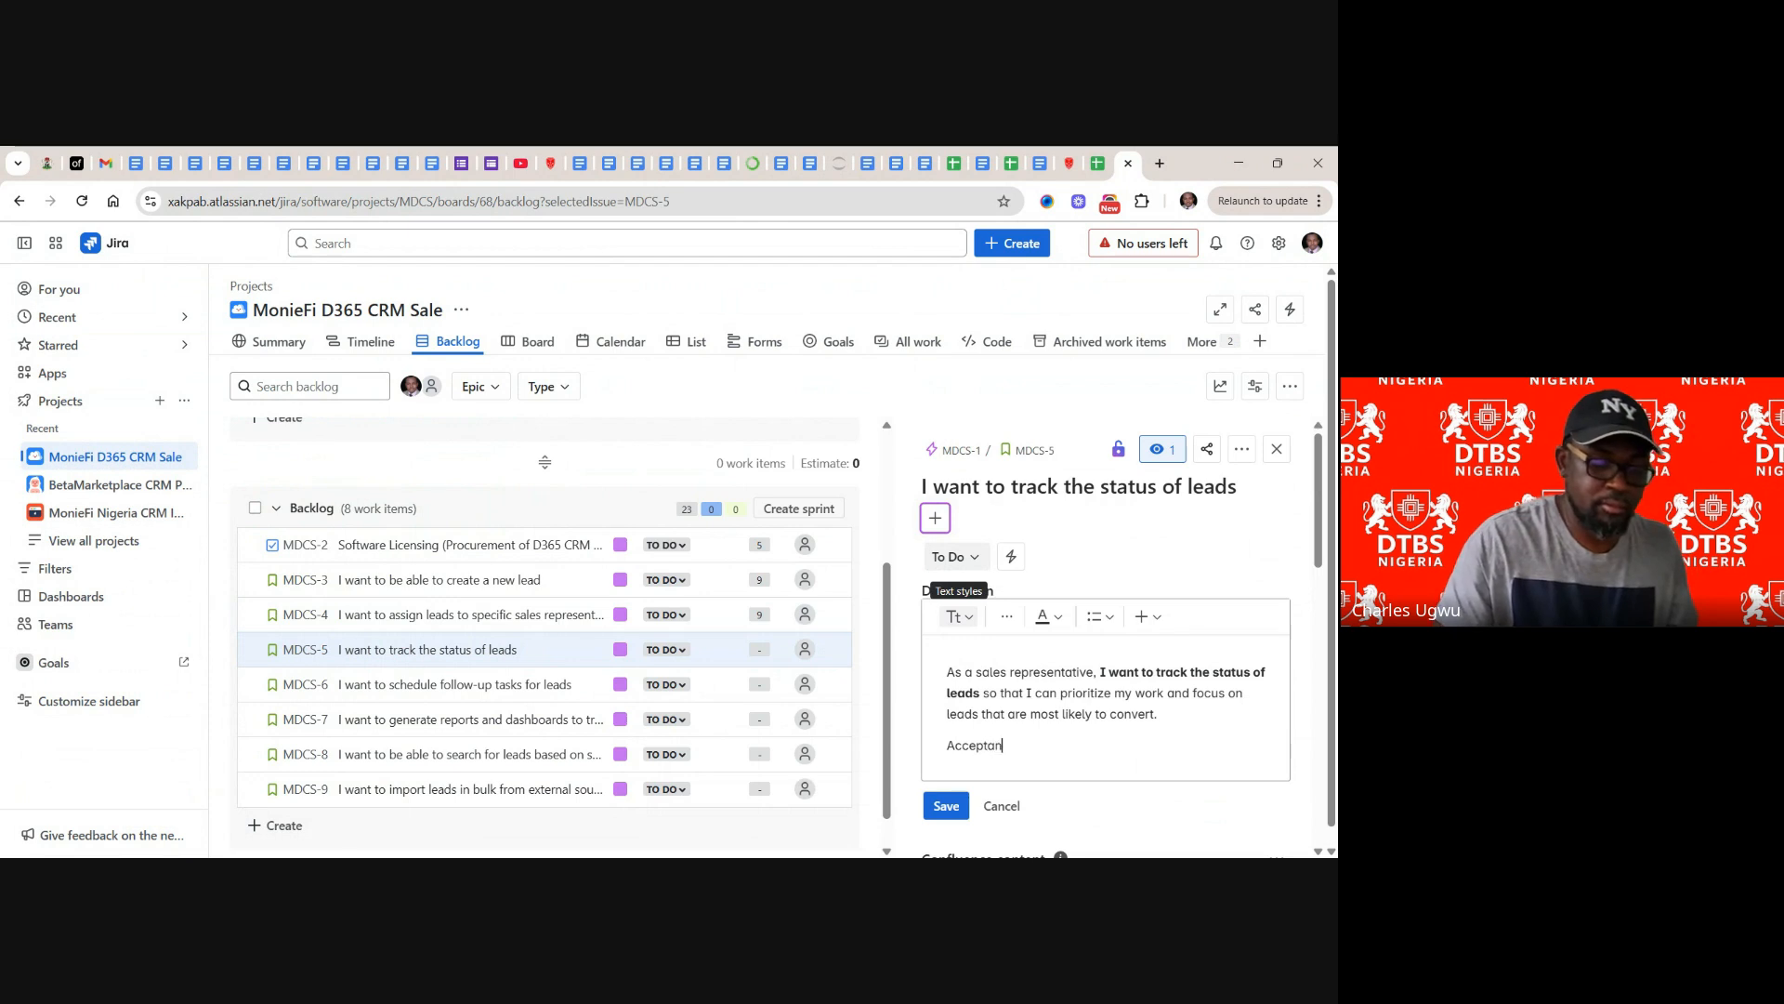
pyautogui.write('ce')
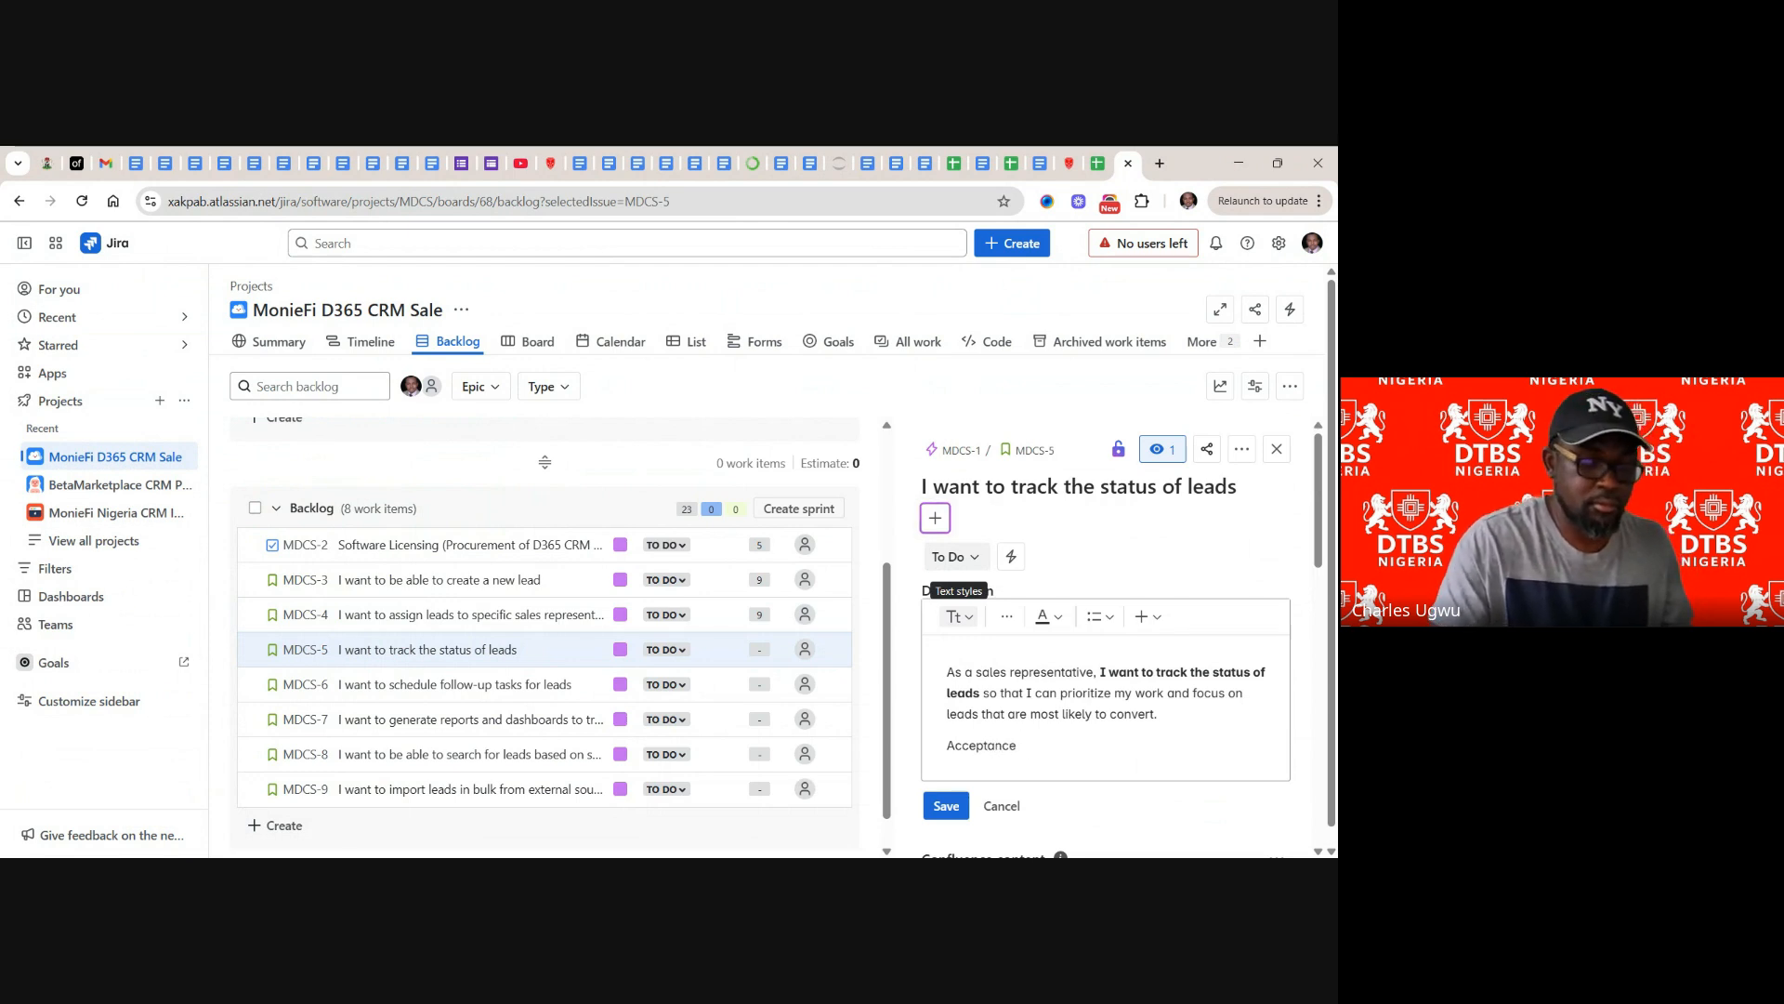
pyautogui.write(' C')
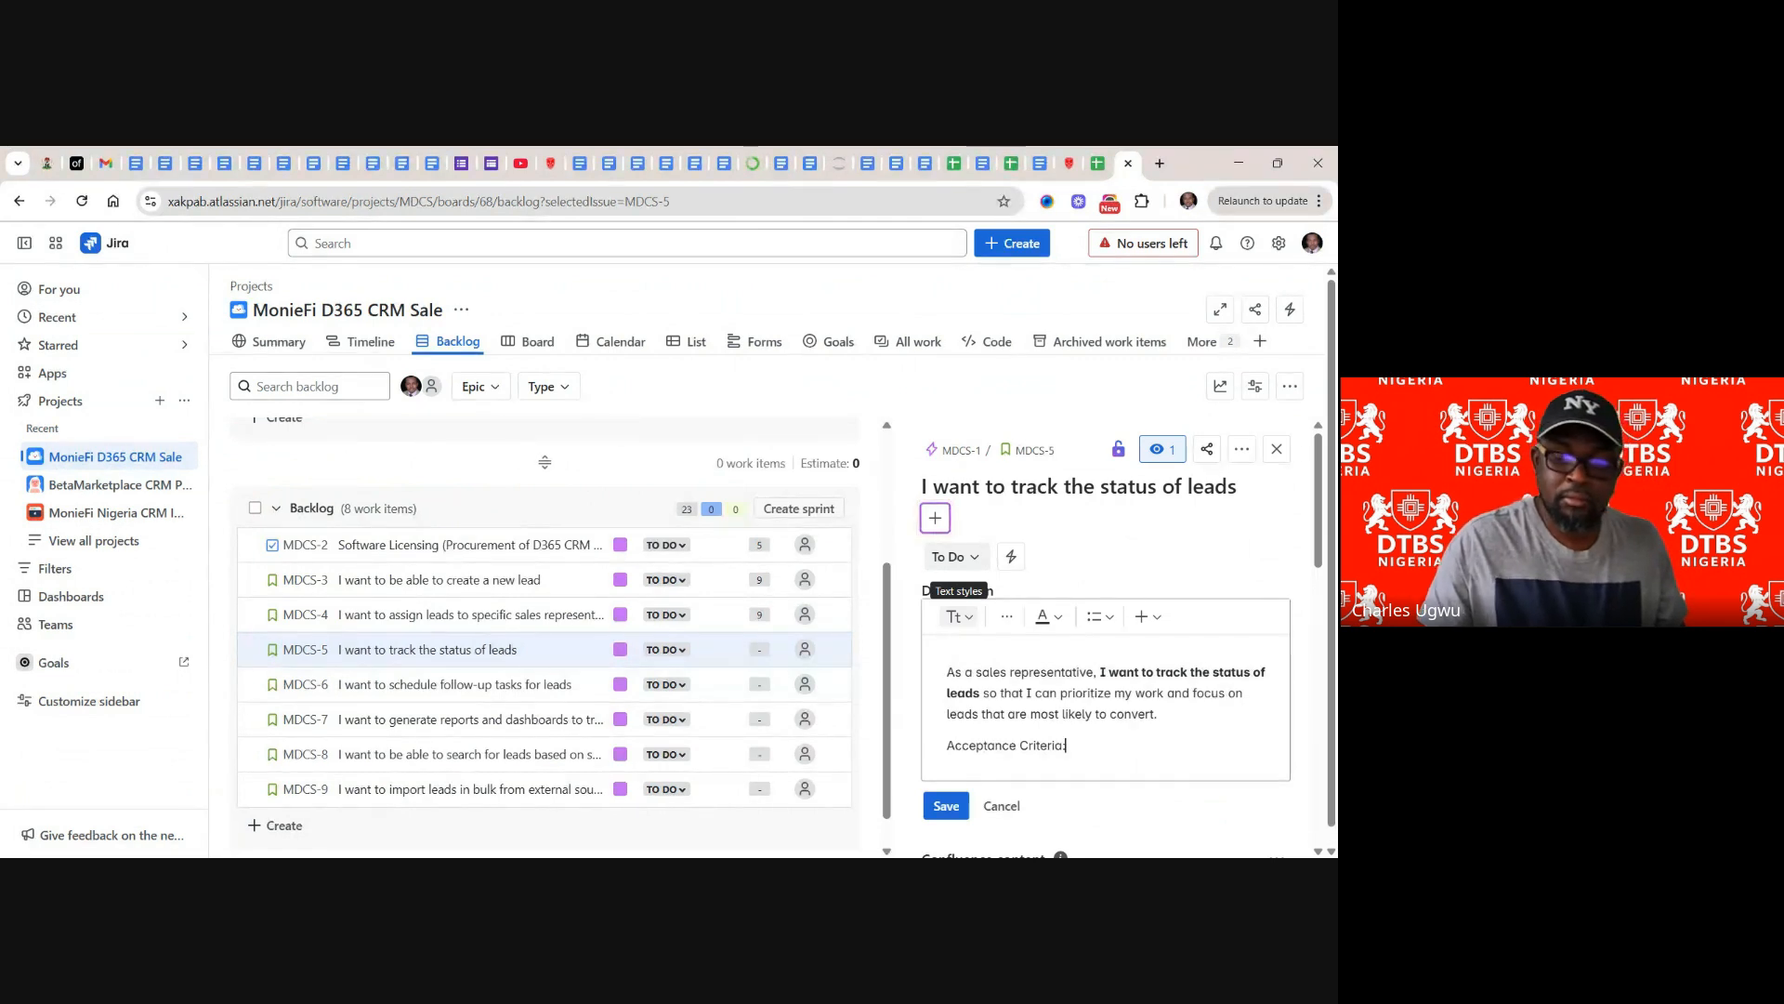
pyautogui.write('riteria:')
pyautogui.press('Return')
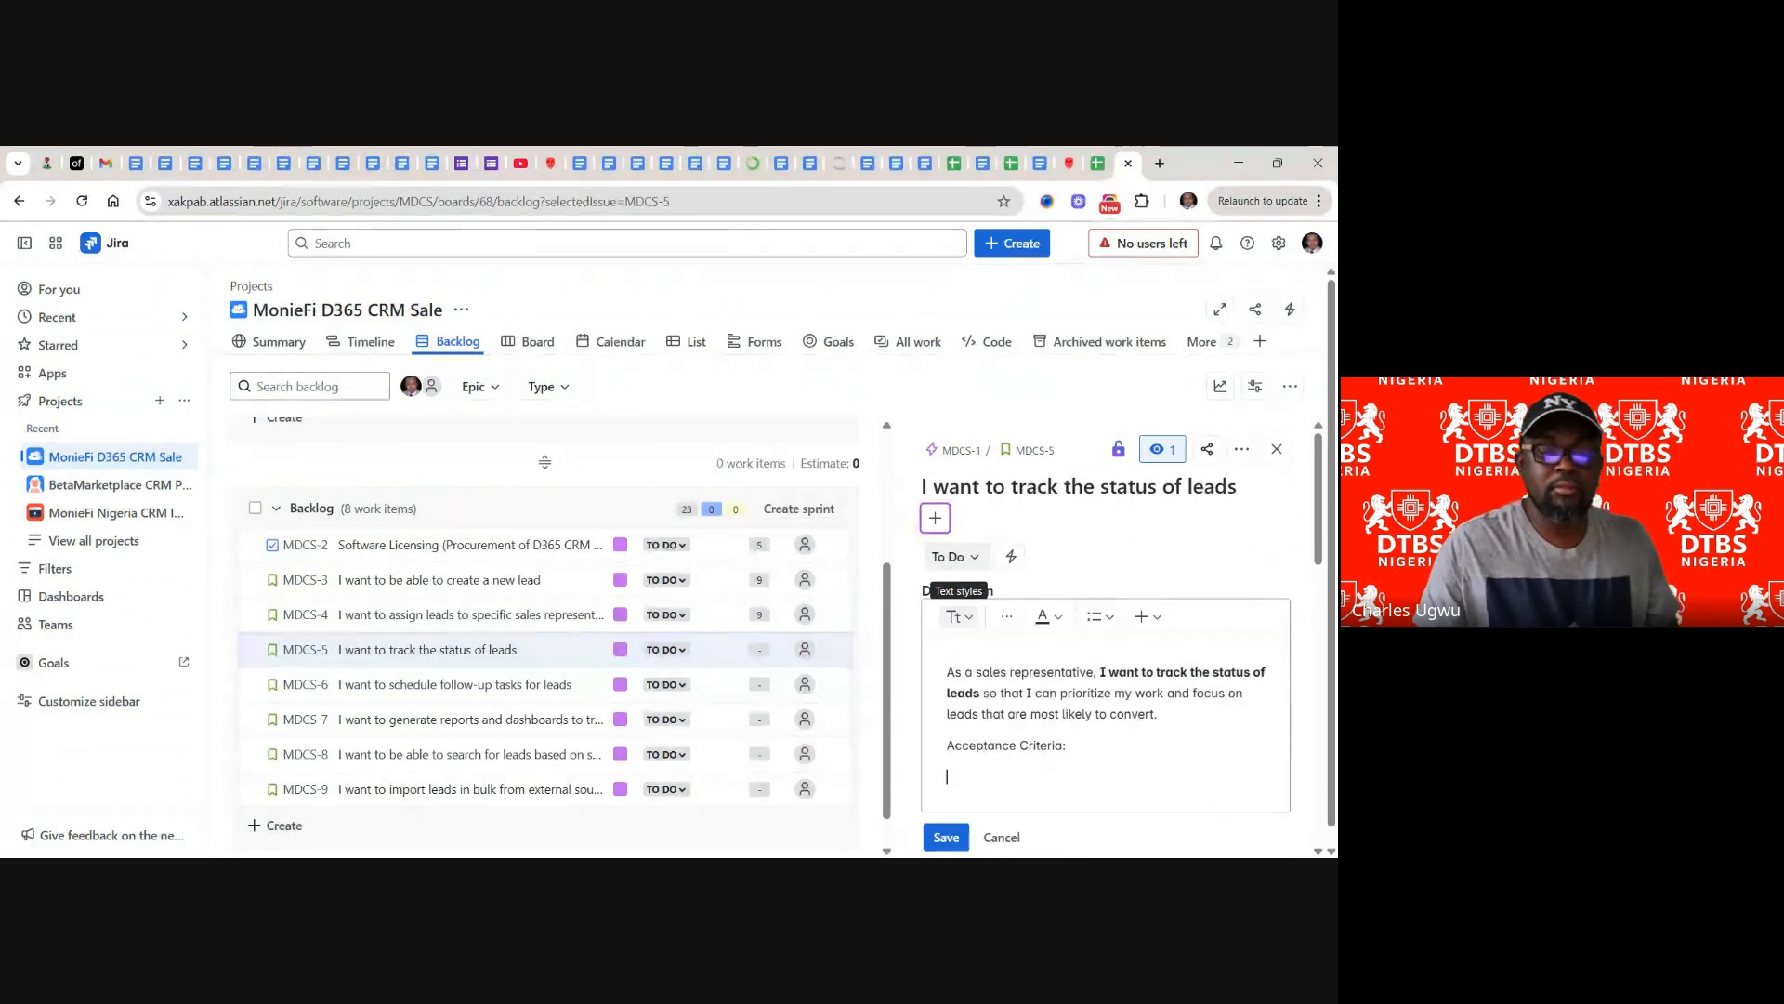
# - Copy the track-lead-status acceptance criteria from the Google Sheets backlog below the criteria heading in the Jira story's description and save it
pyautogui.click(1099, 168)
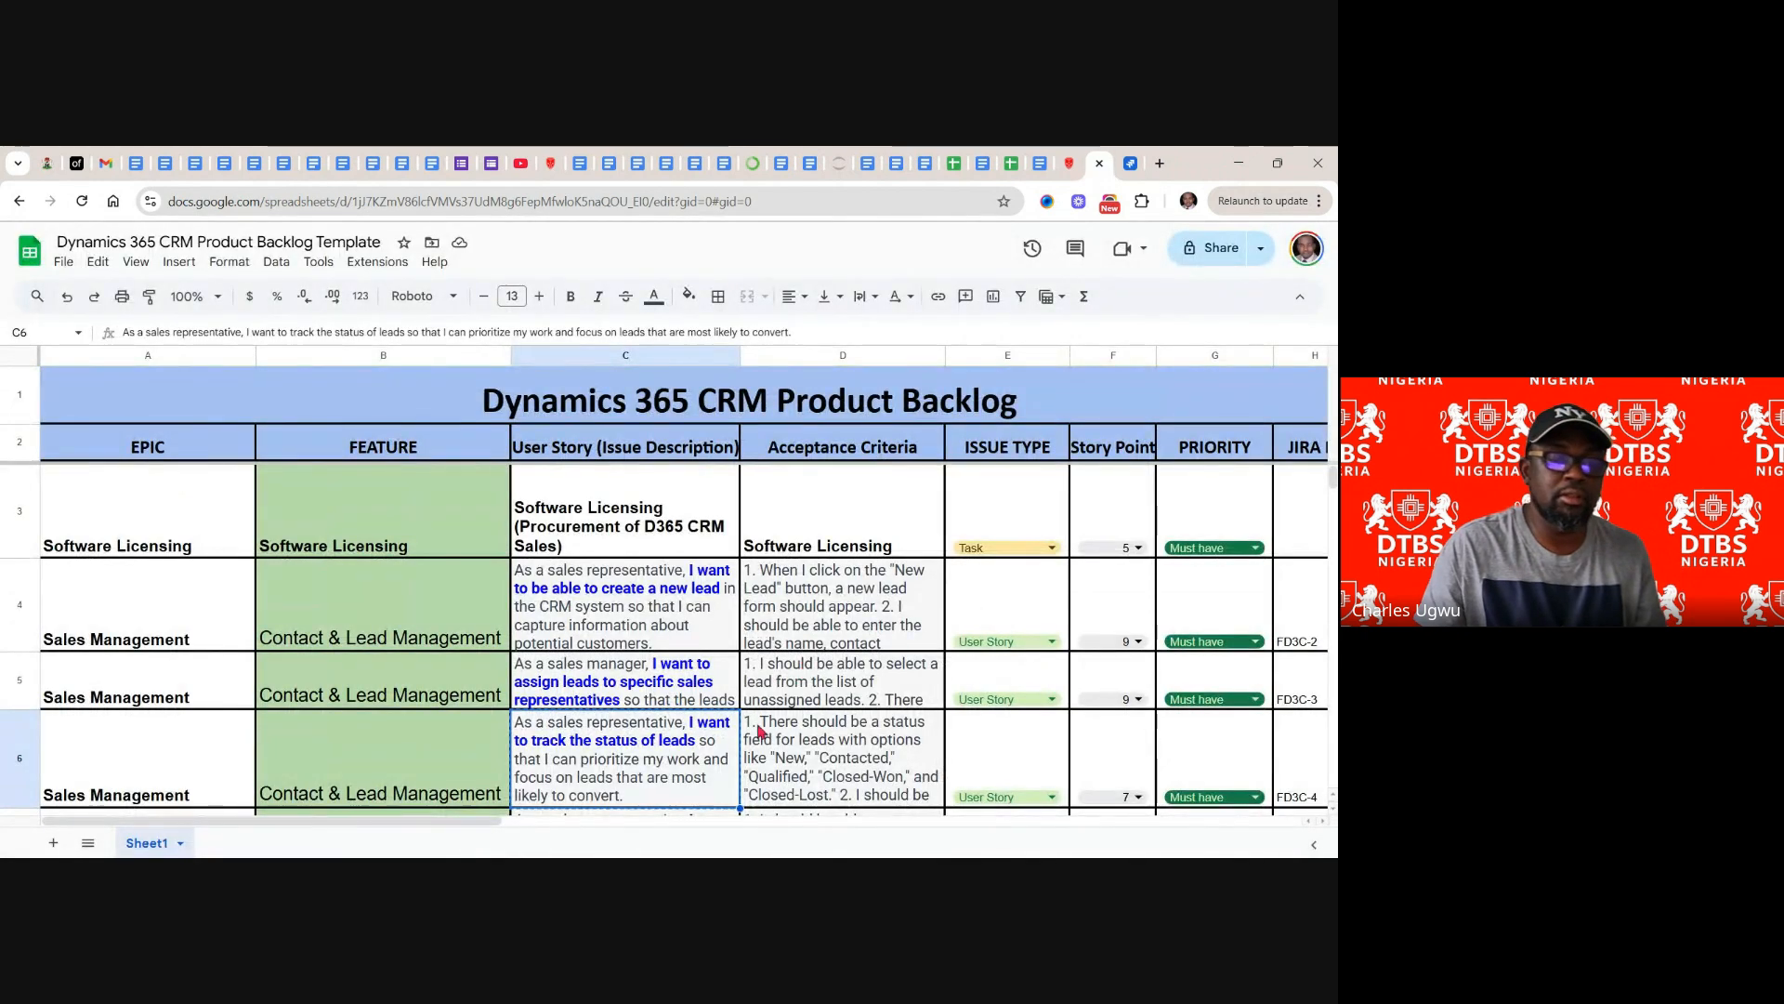
pyautogui.click(794, 744)
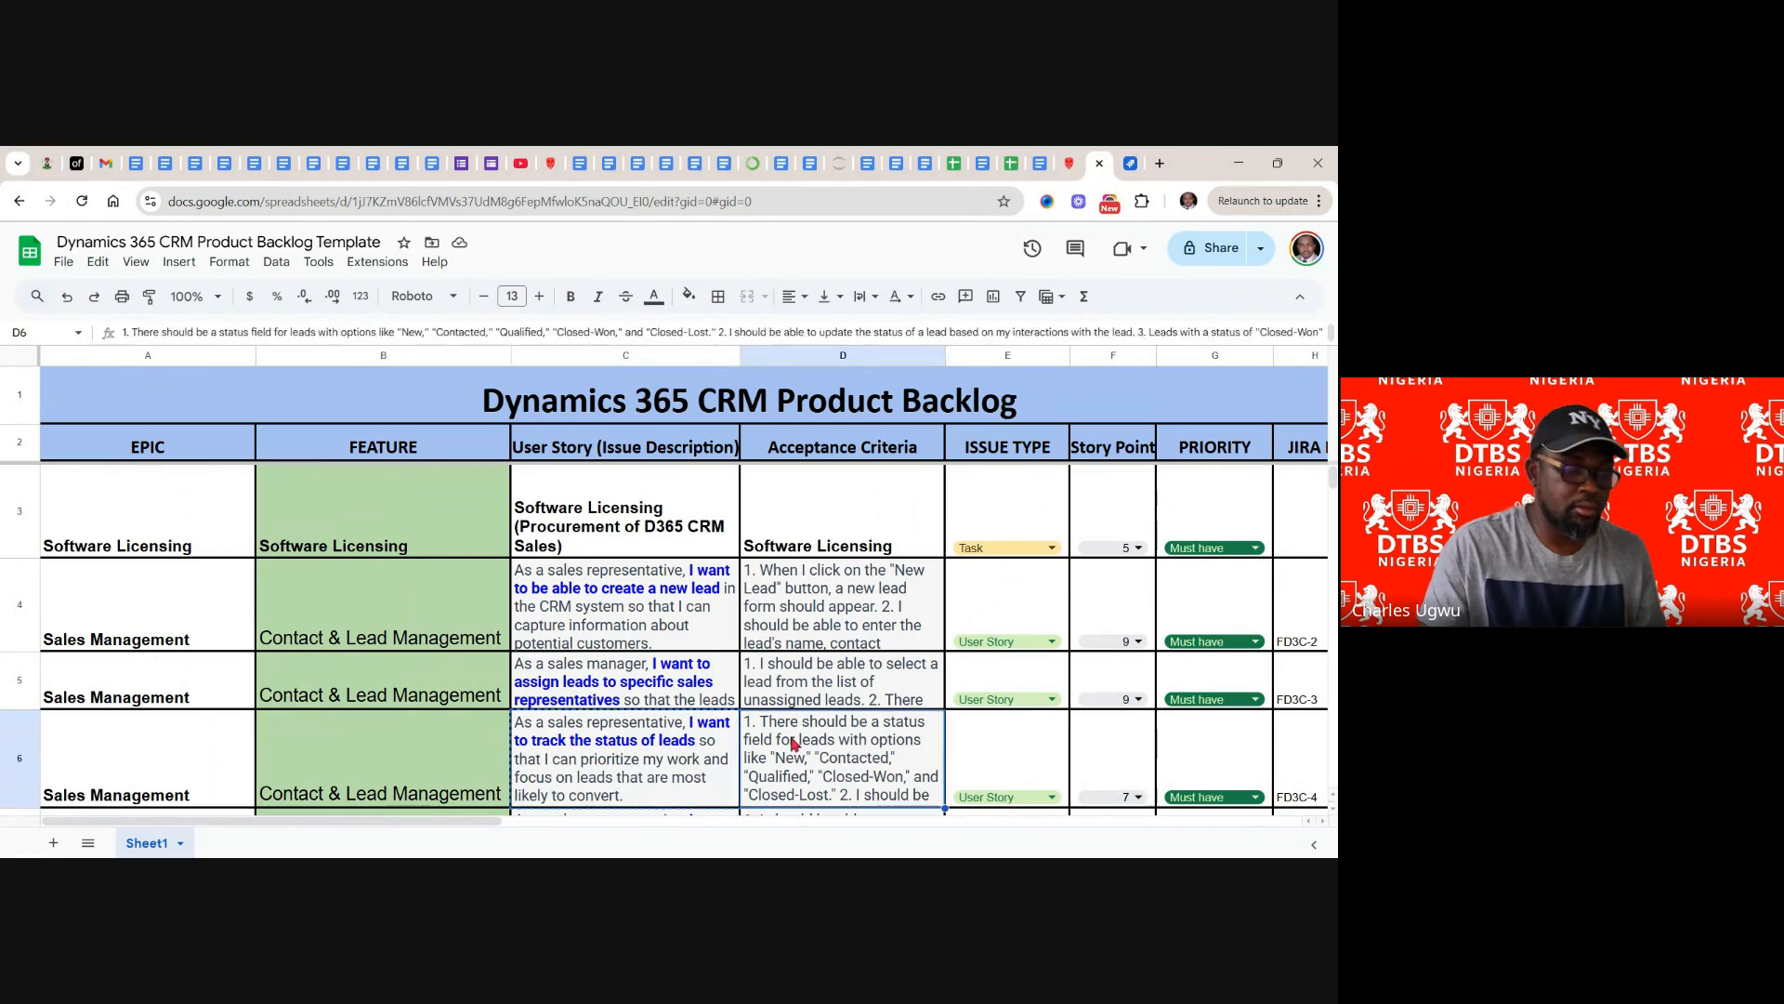
pyautogui.hotkey('ctrl', 'c')
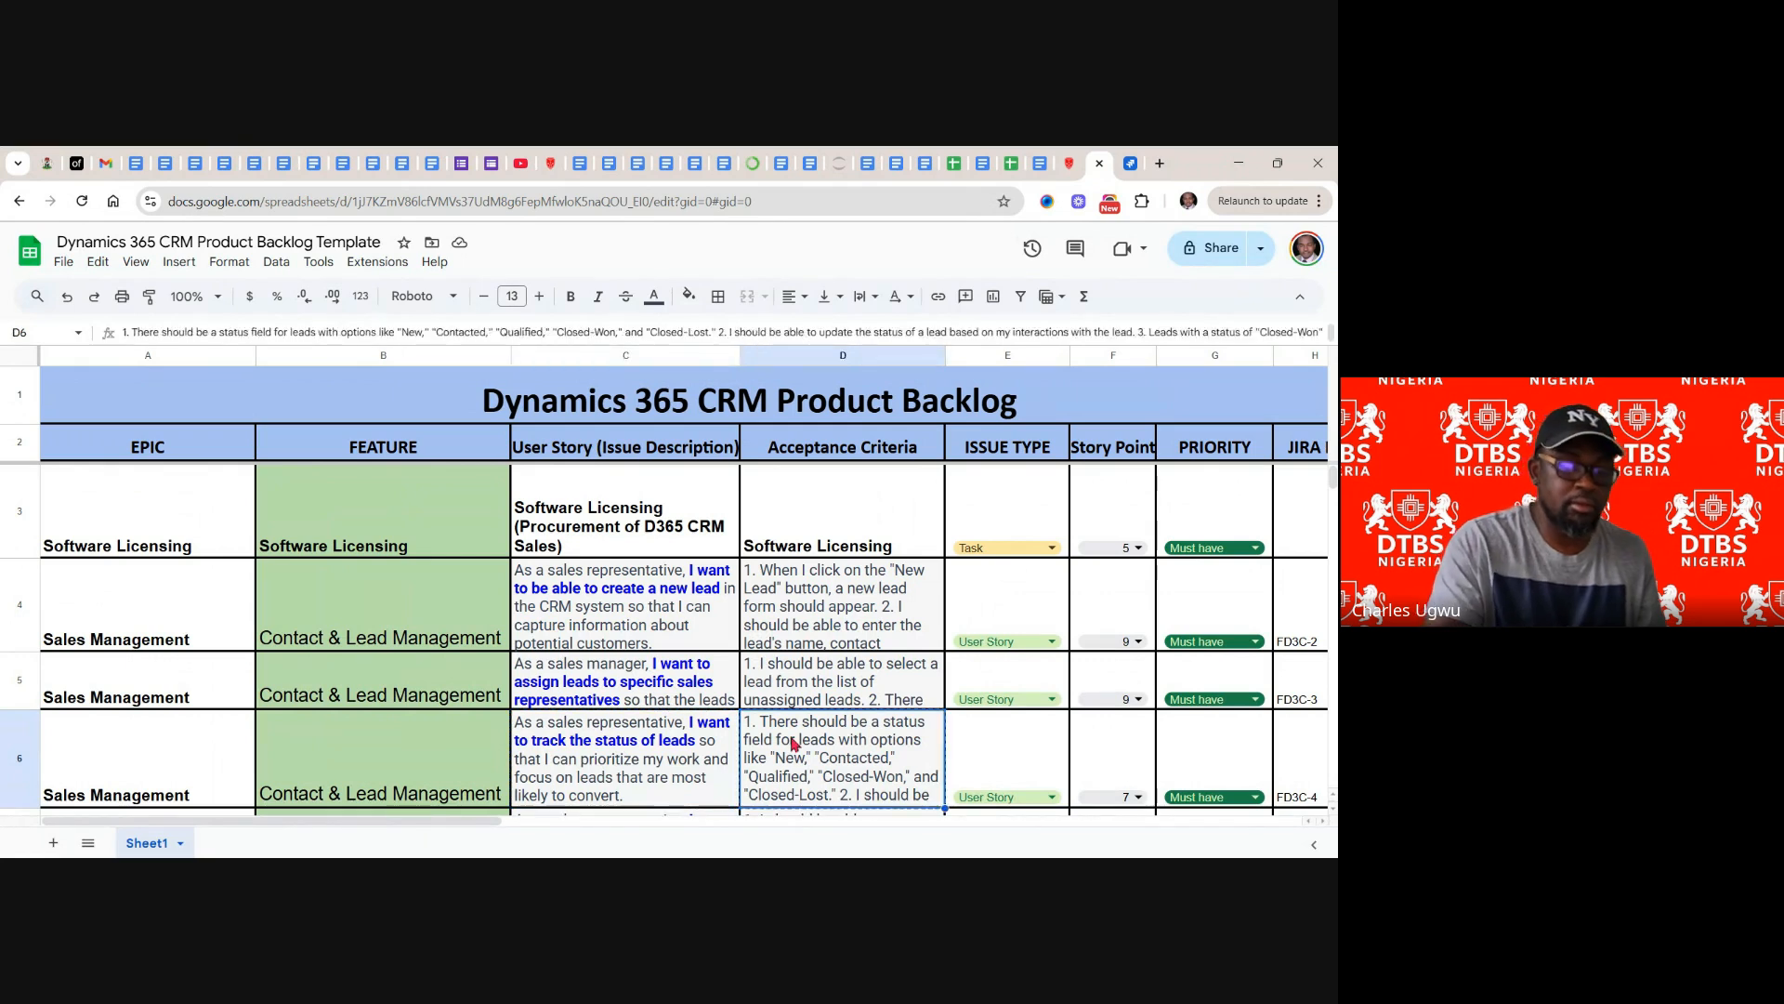
pyautogui.click(1130, 164)
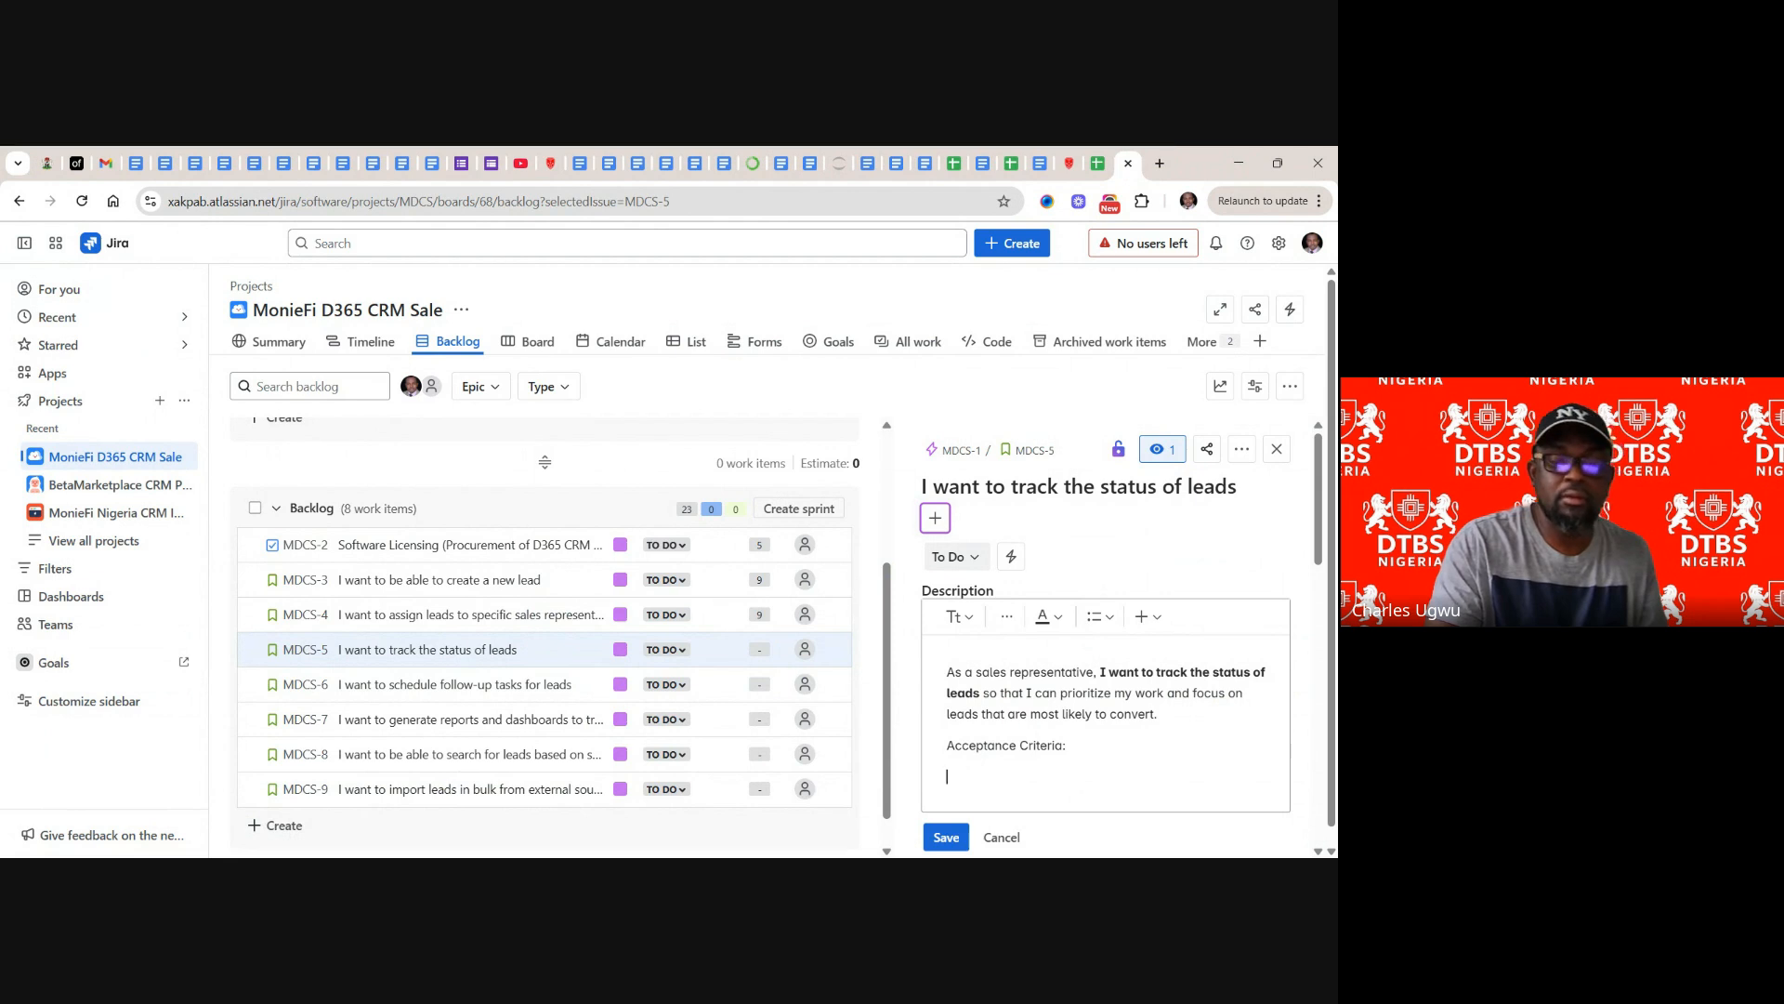
pyautogui.hotkey('ctrl', 'v')
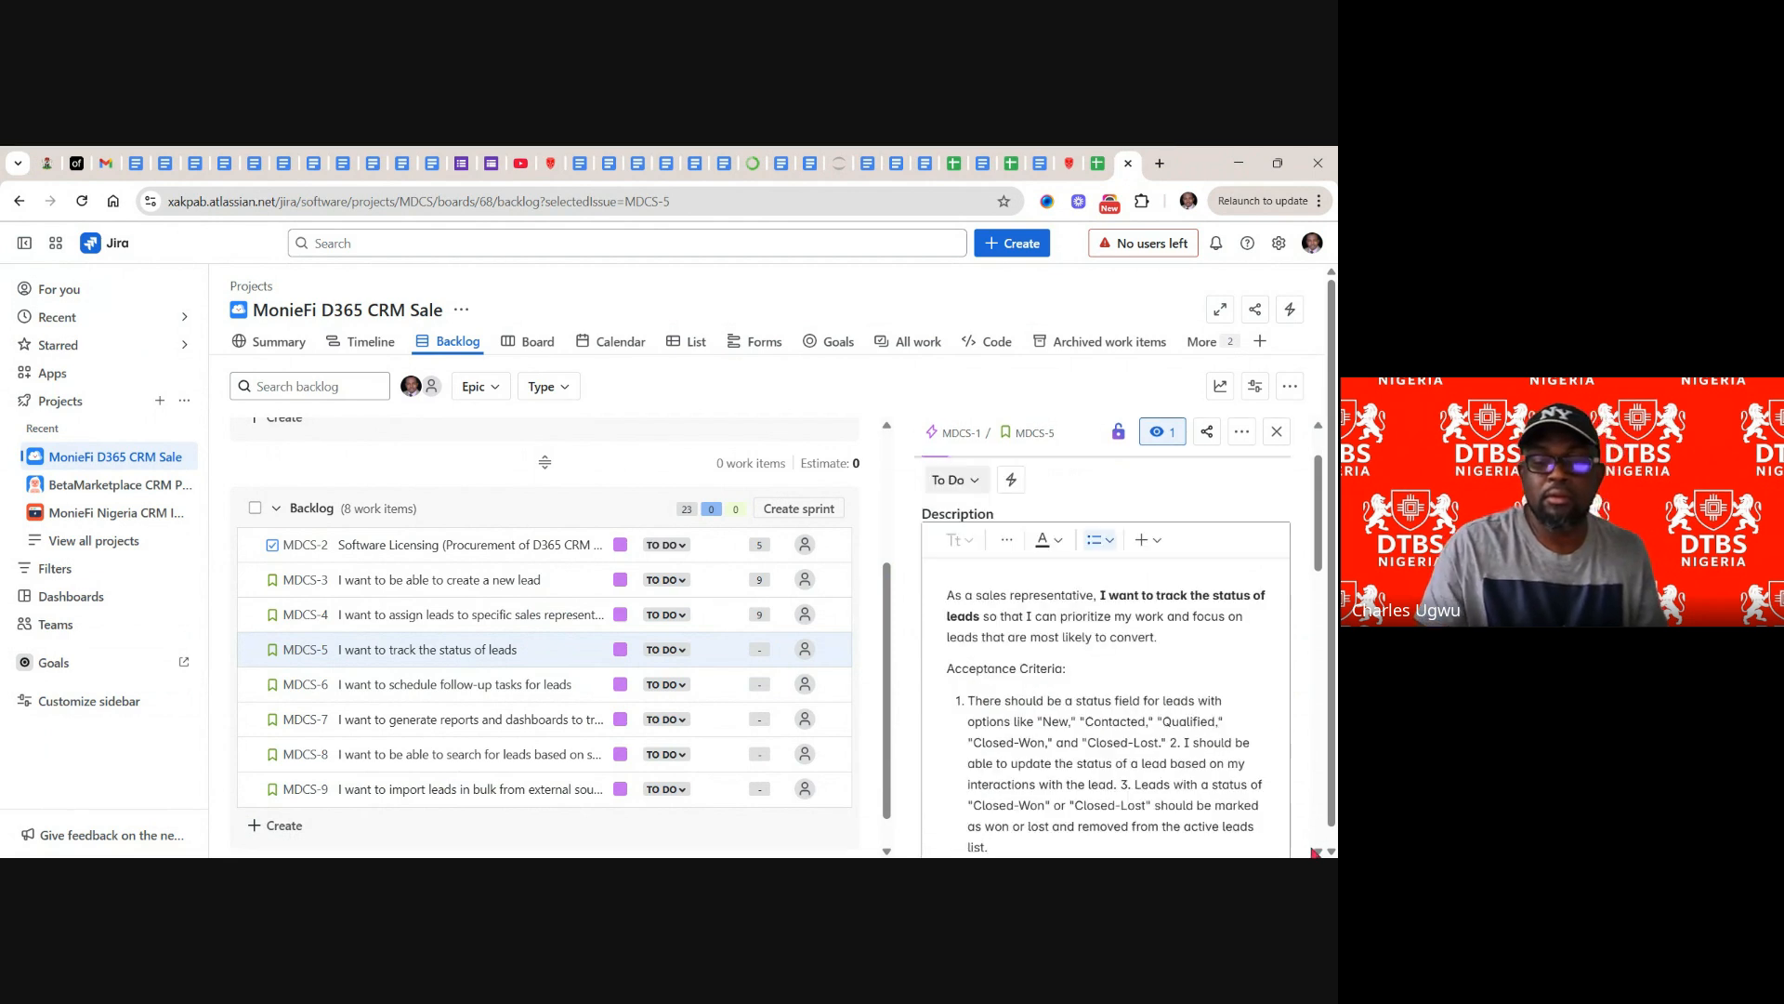
pyautogui.scroll(-2, 1314, 852)
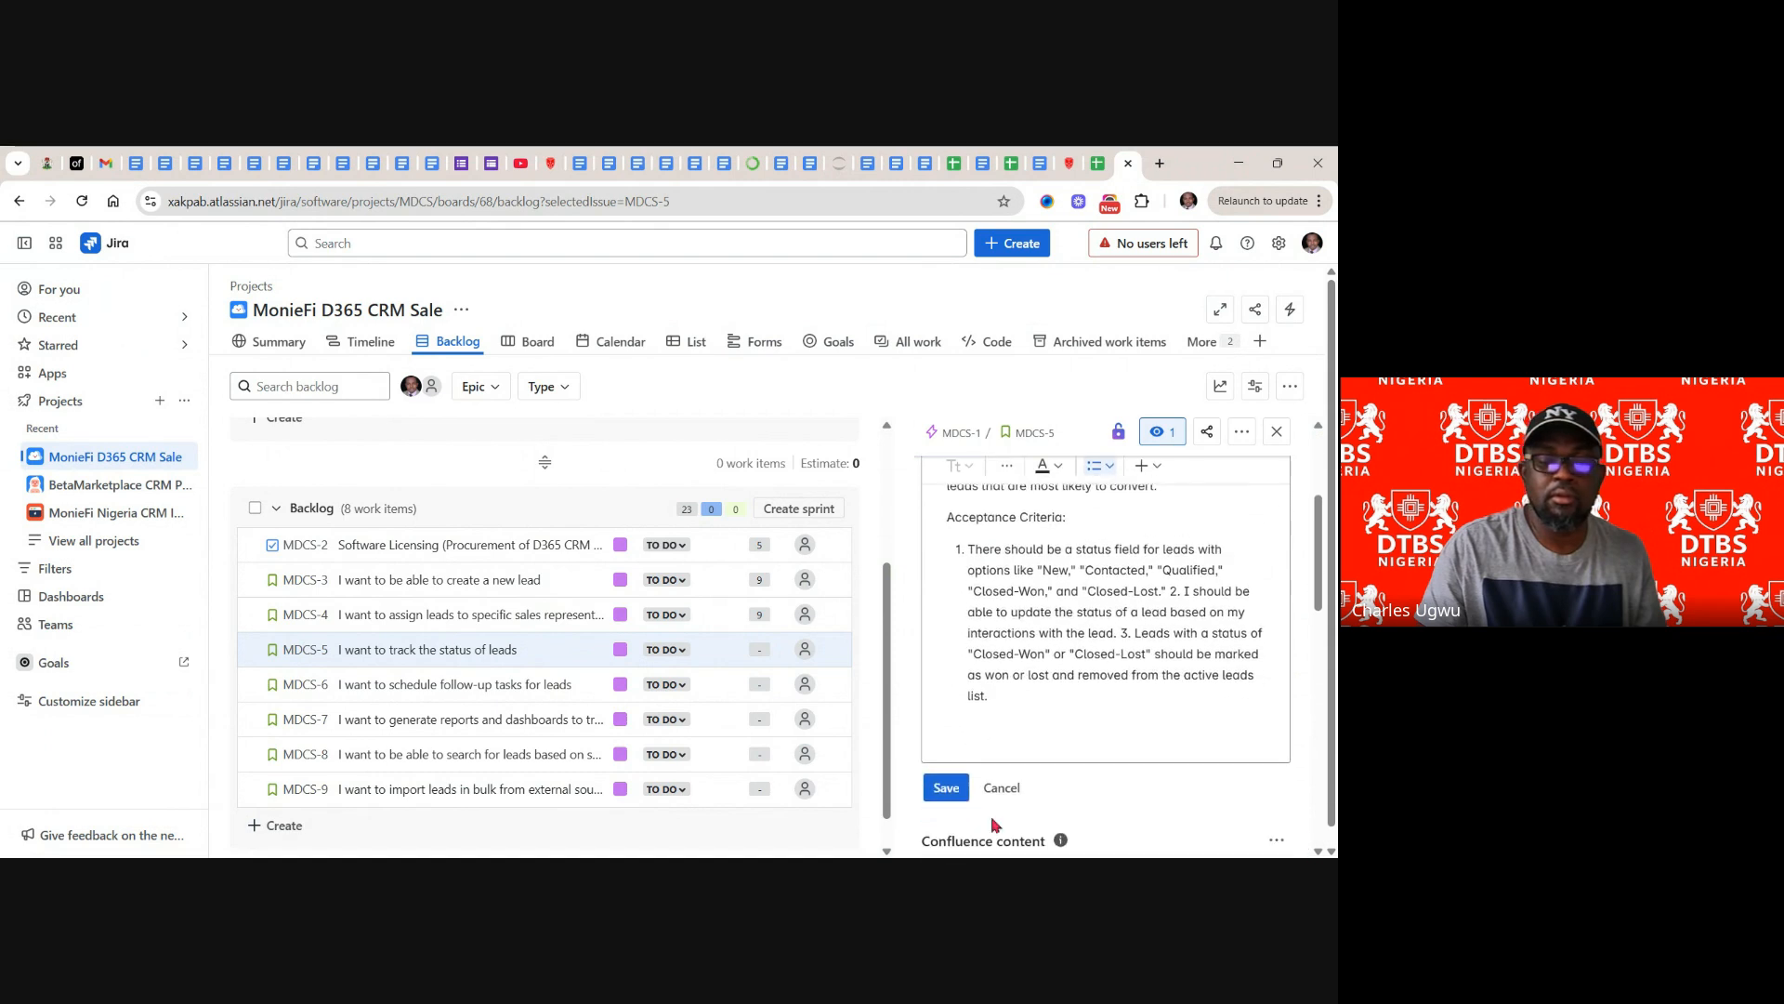
pyautogui.click(946, 787)
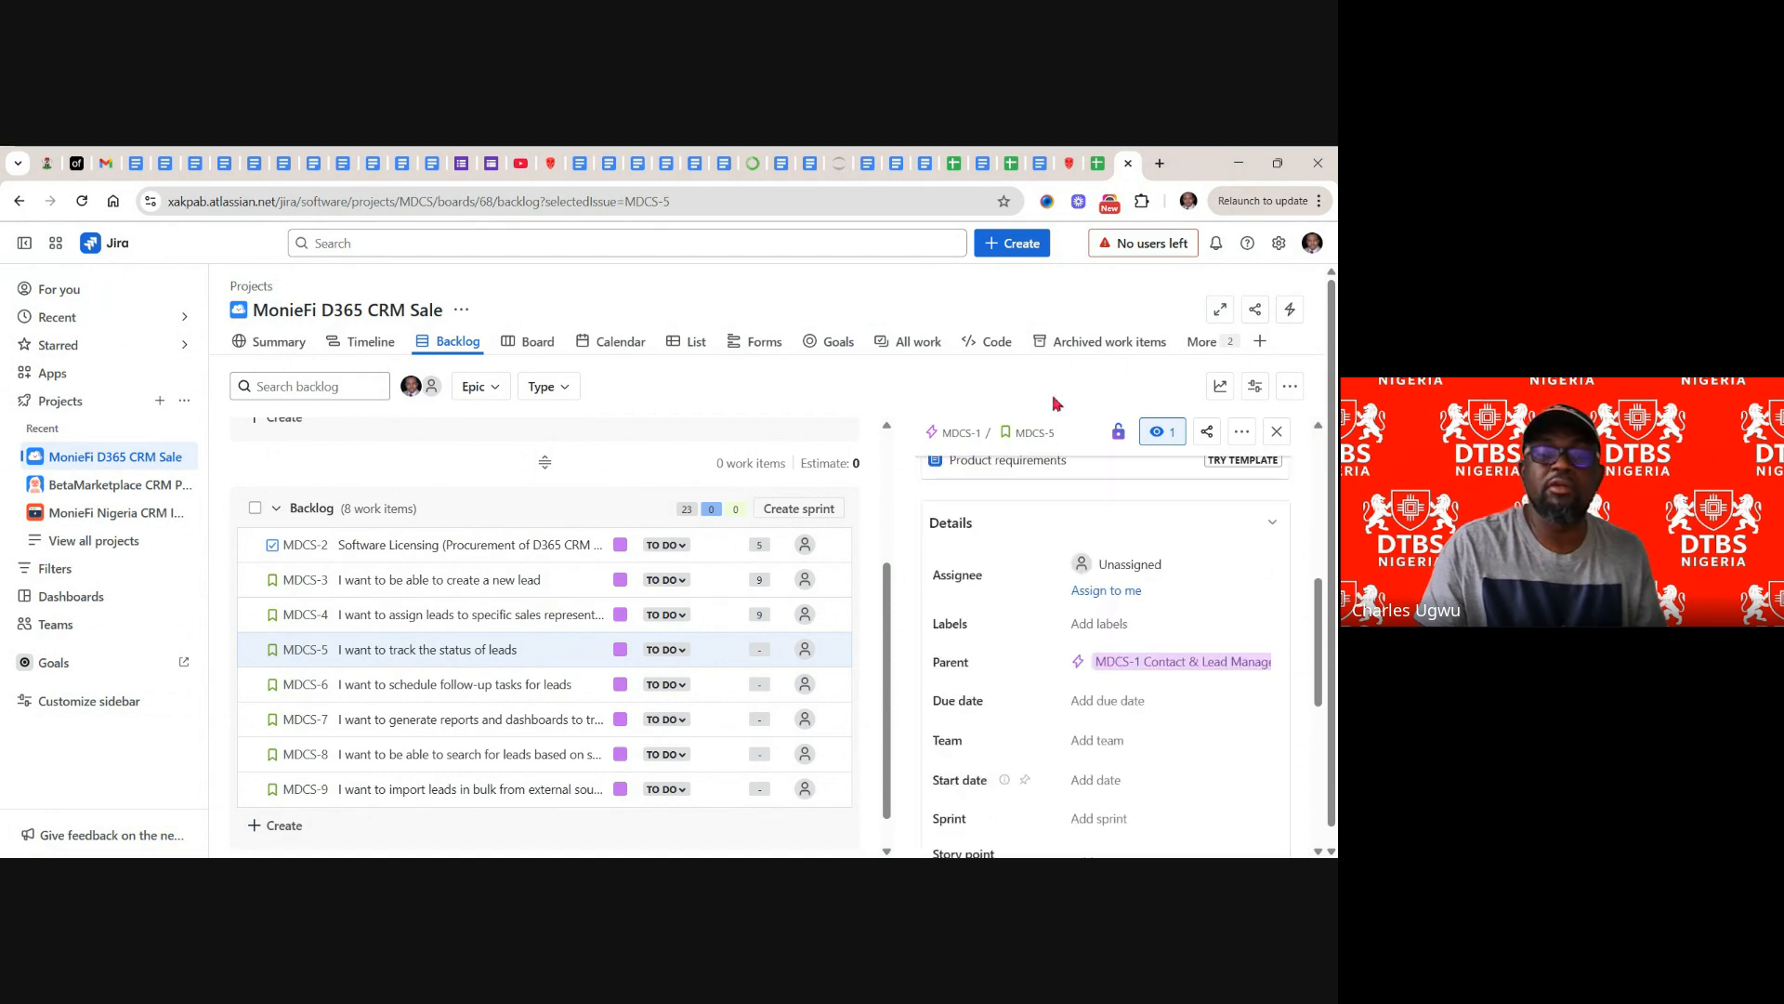
# - Check the track-lead-status story points in the Google Sheets backlog and set the Jira story's story point estimate to 7
pyautogui.click(1099, 166)
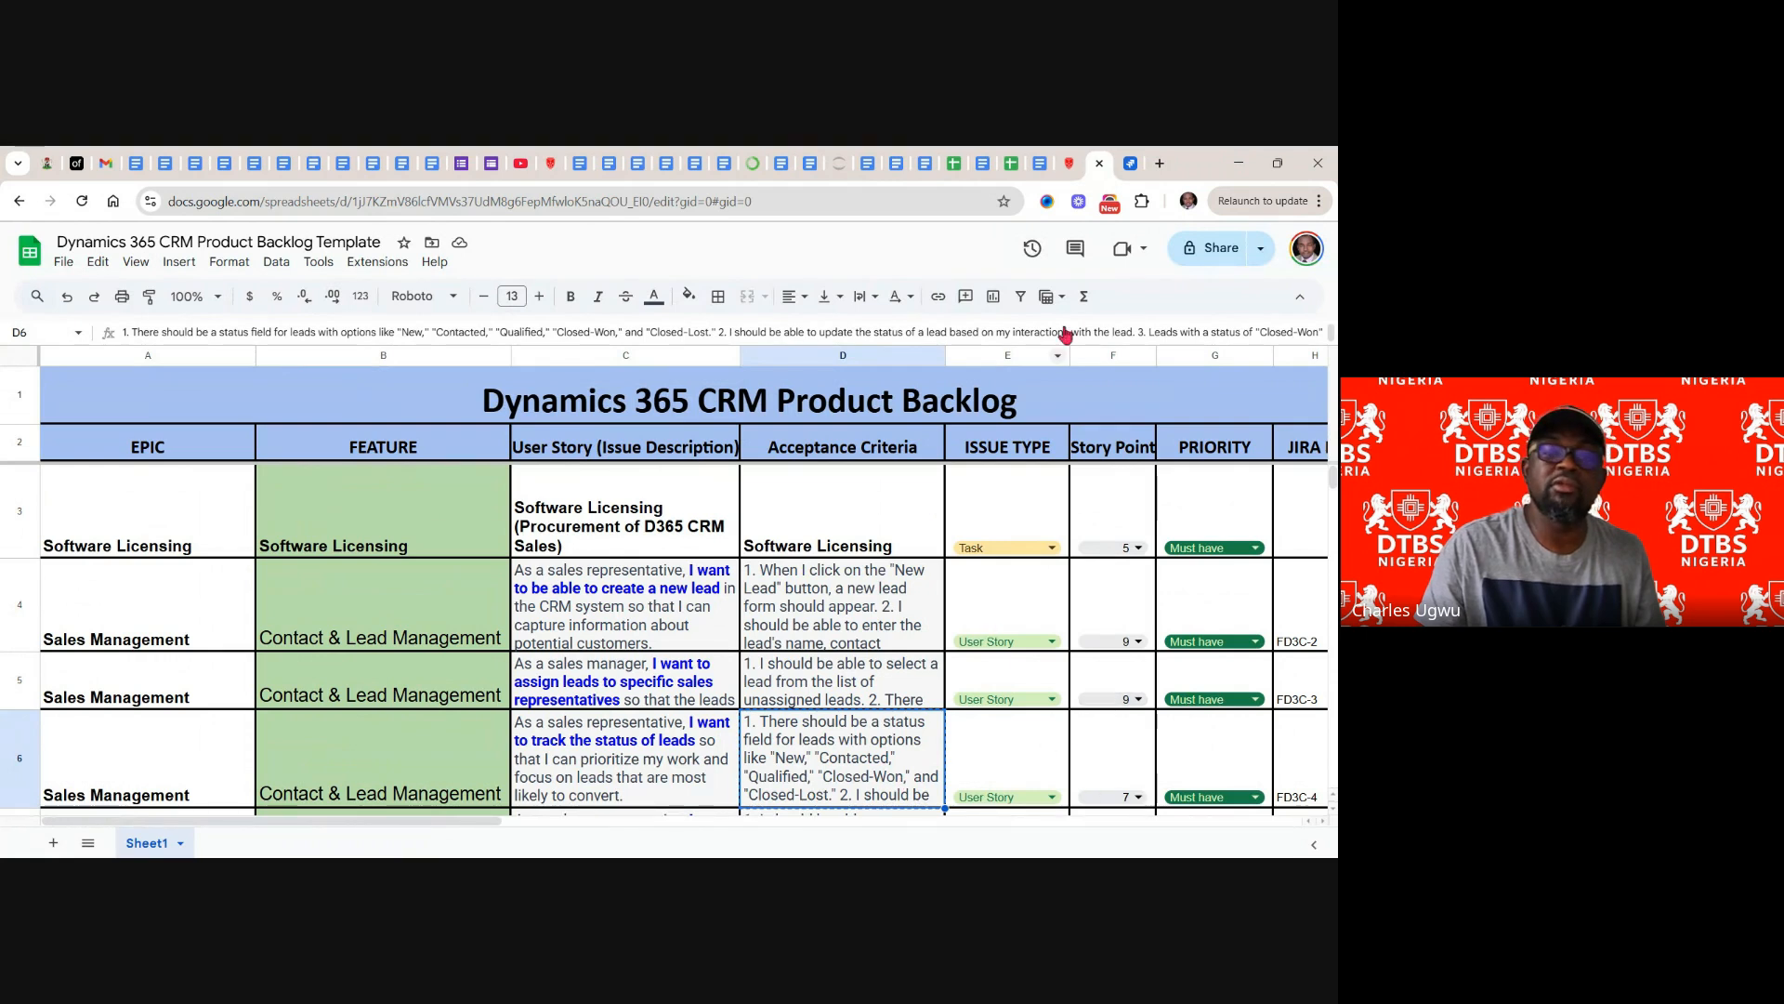
pyautogui.click(1132, 167)
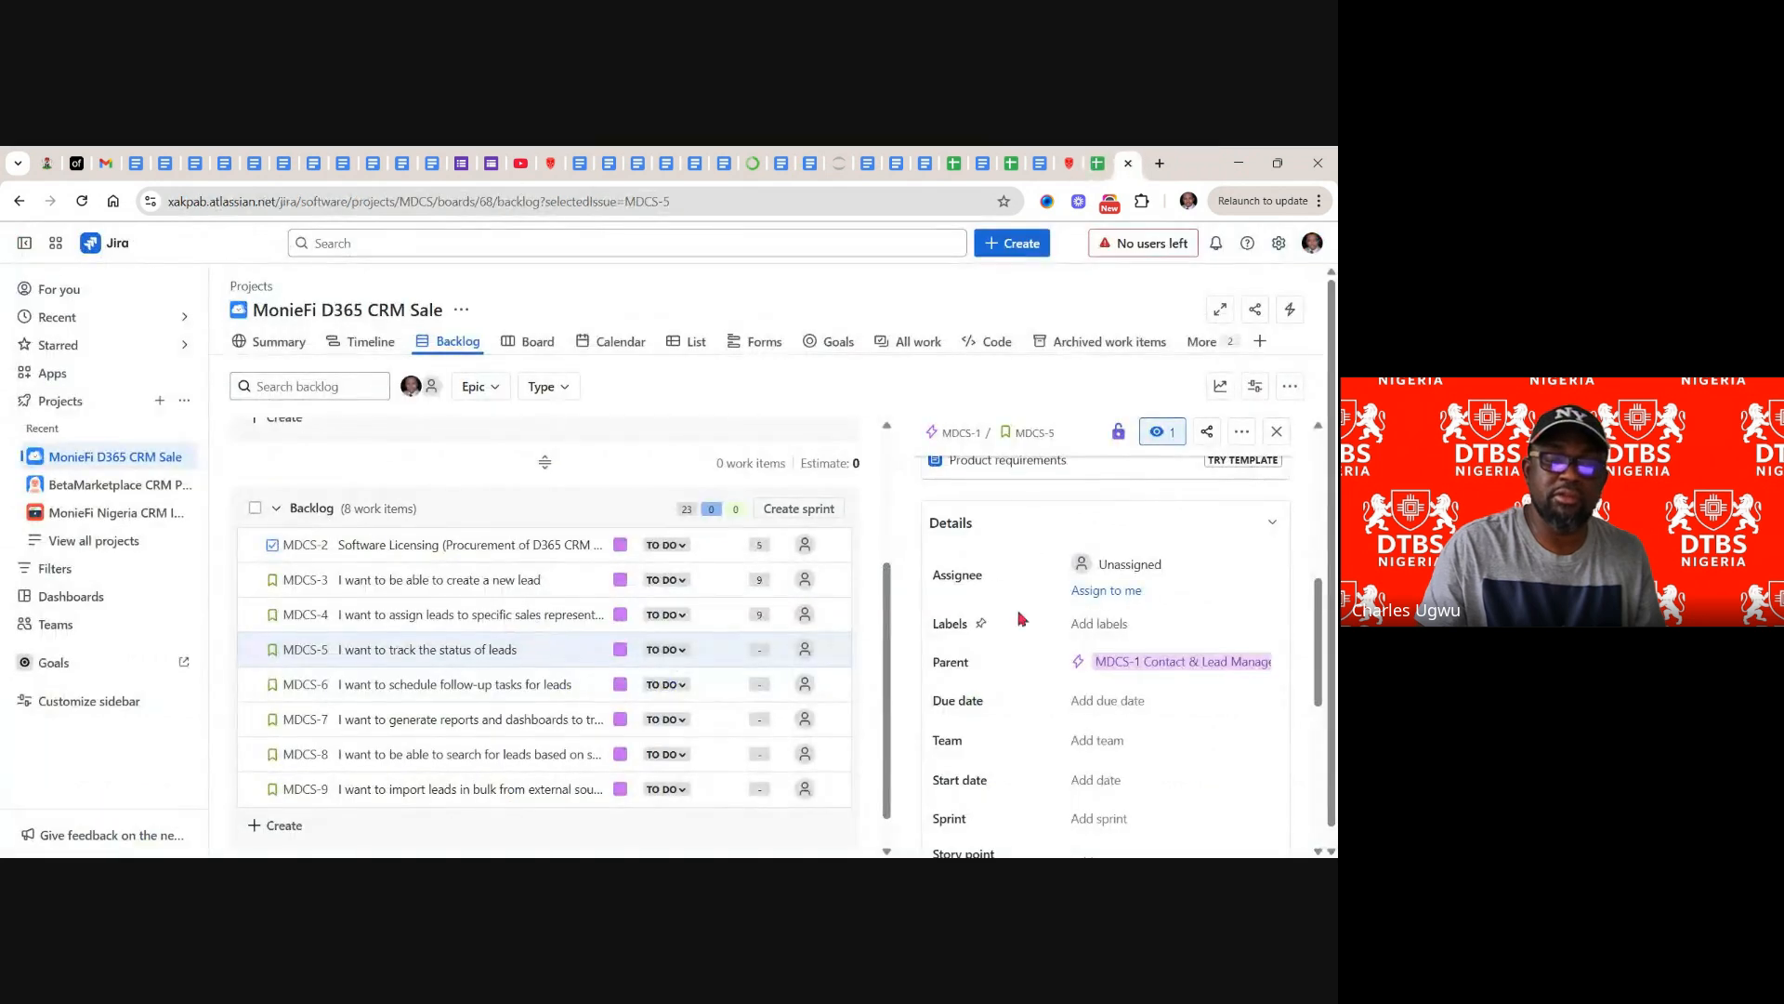
pyautogui.click(1318, 851)
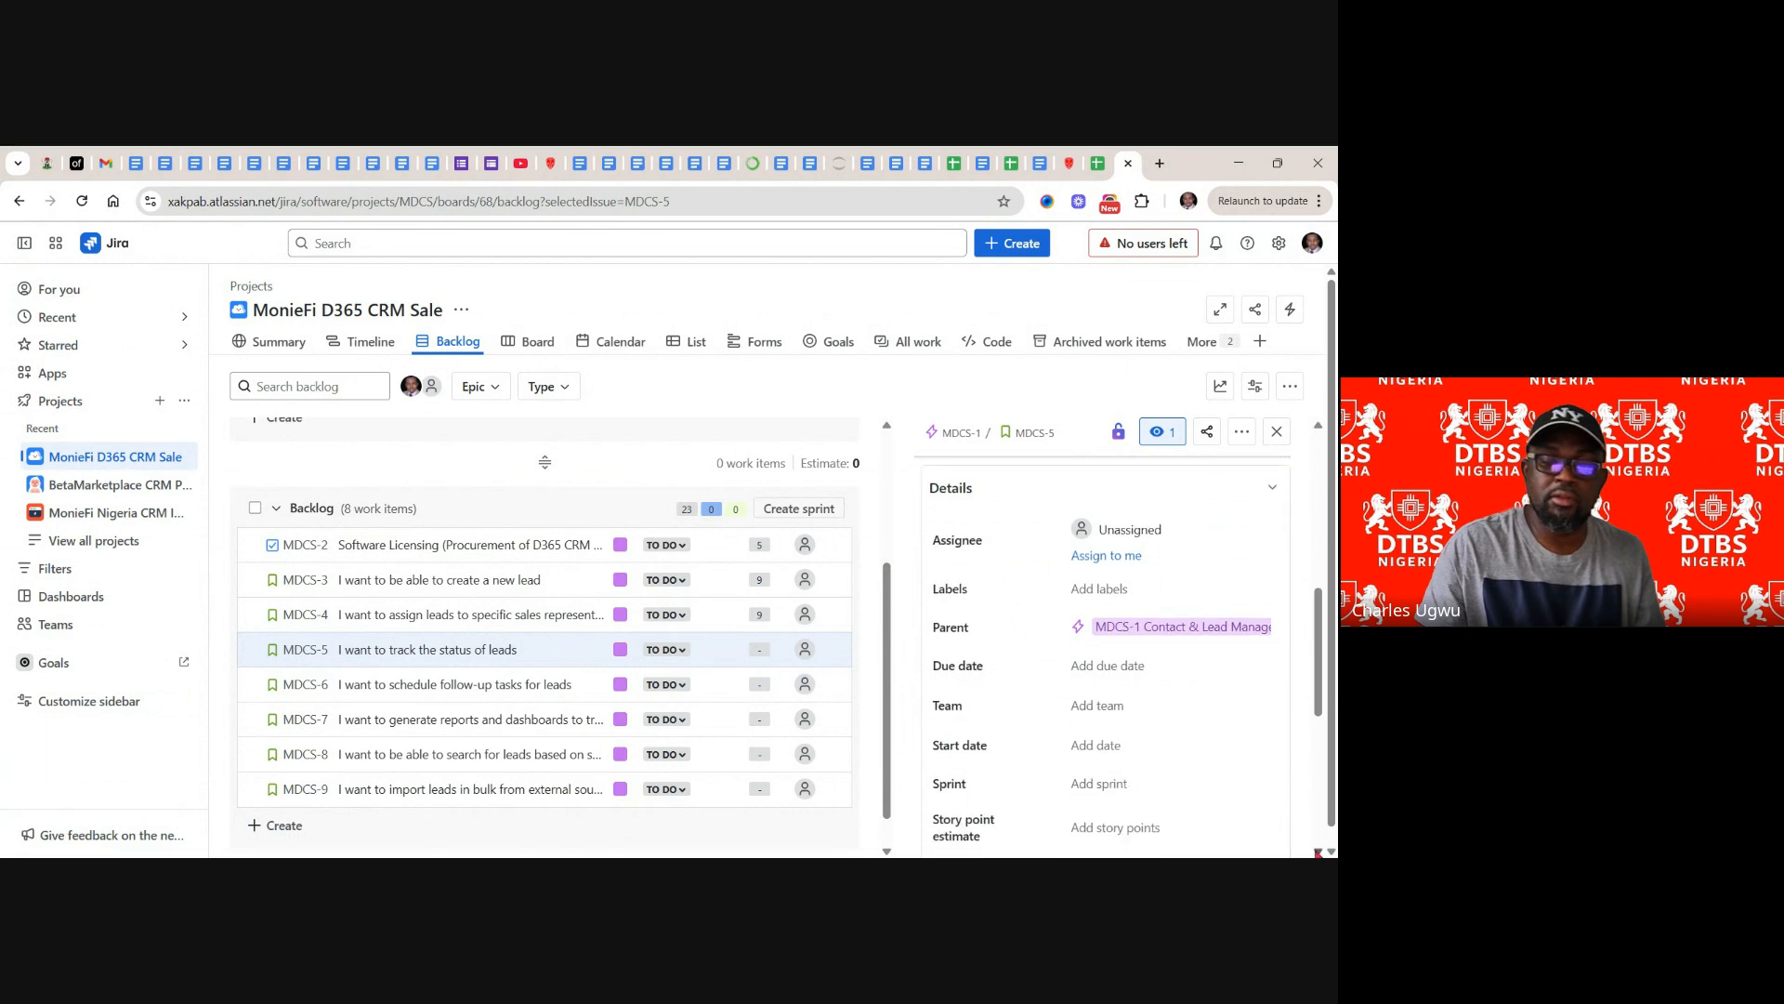
pyautogui.click(1318, 852)
pyautogui.click(1318, 852)
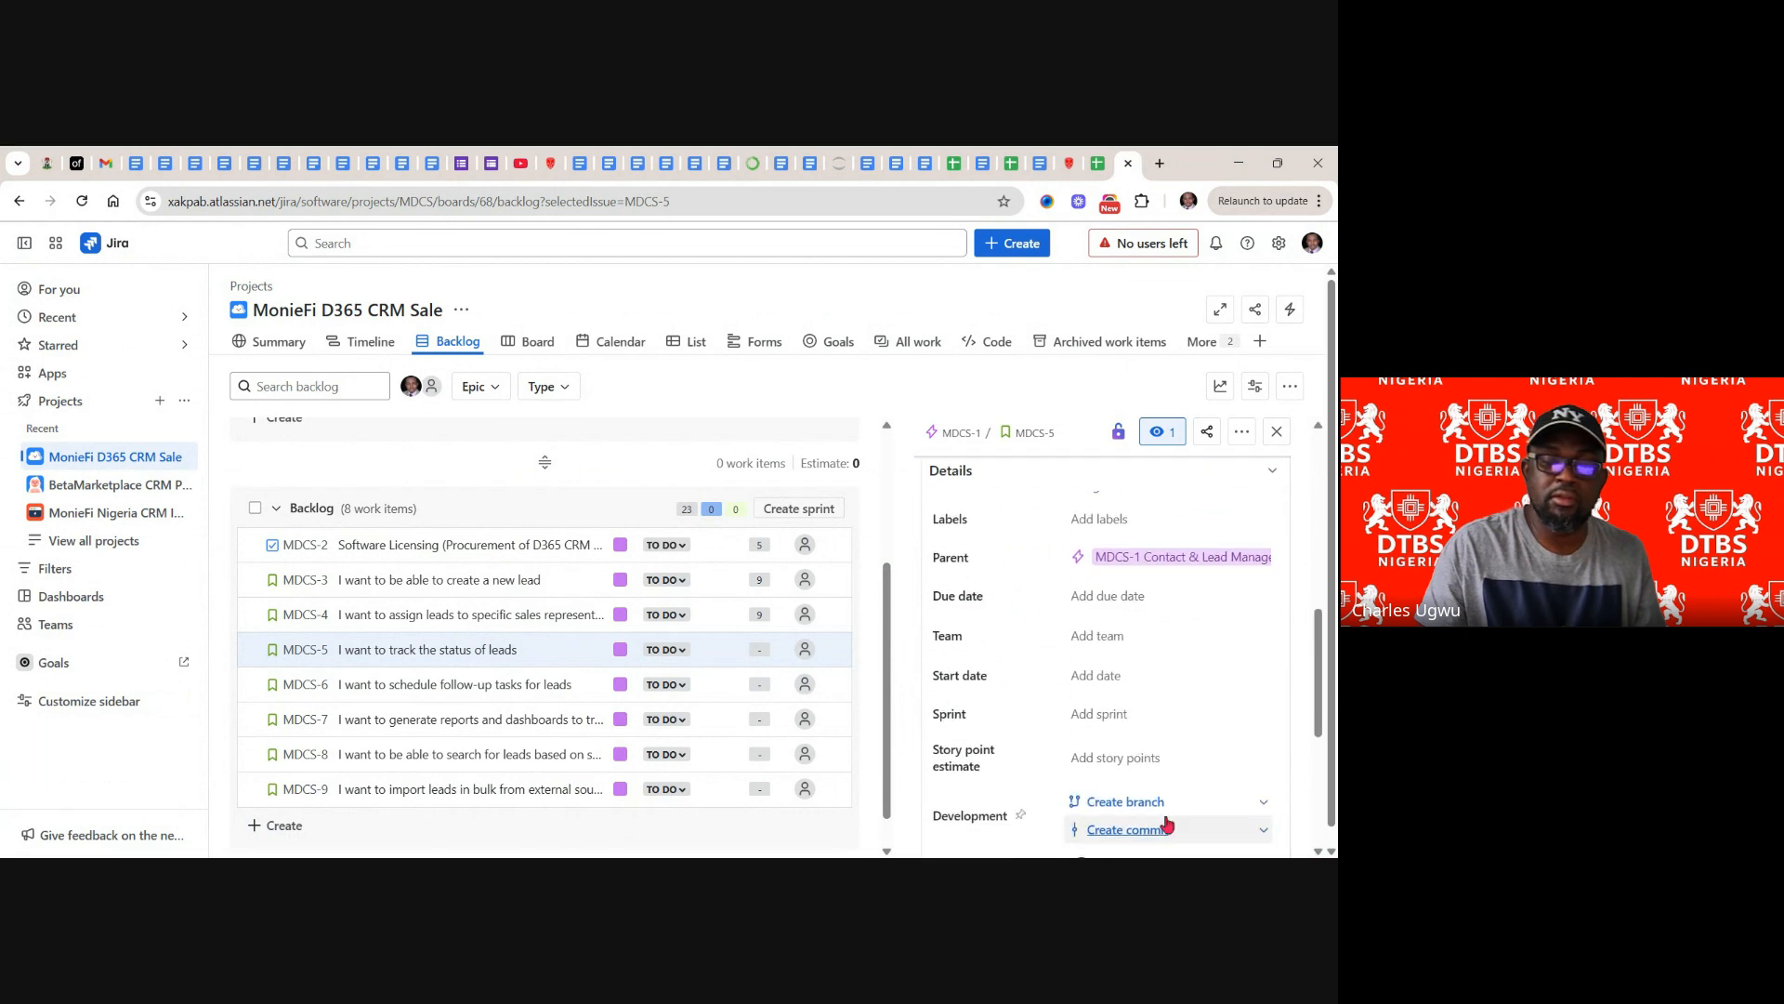
pyautogui.click(1115, 755)
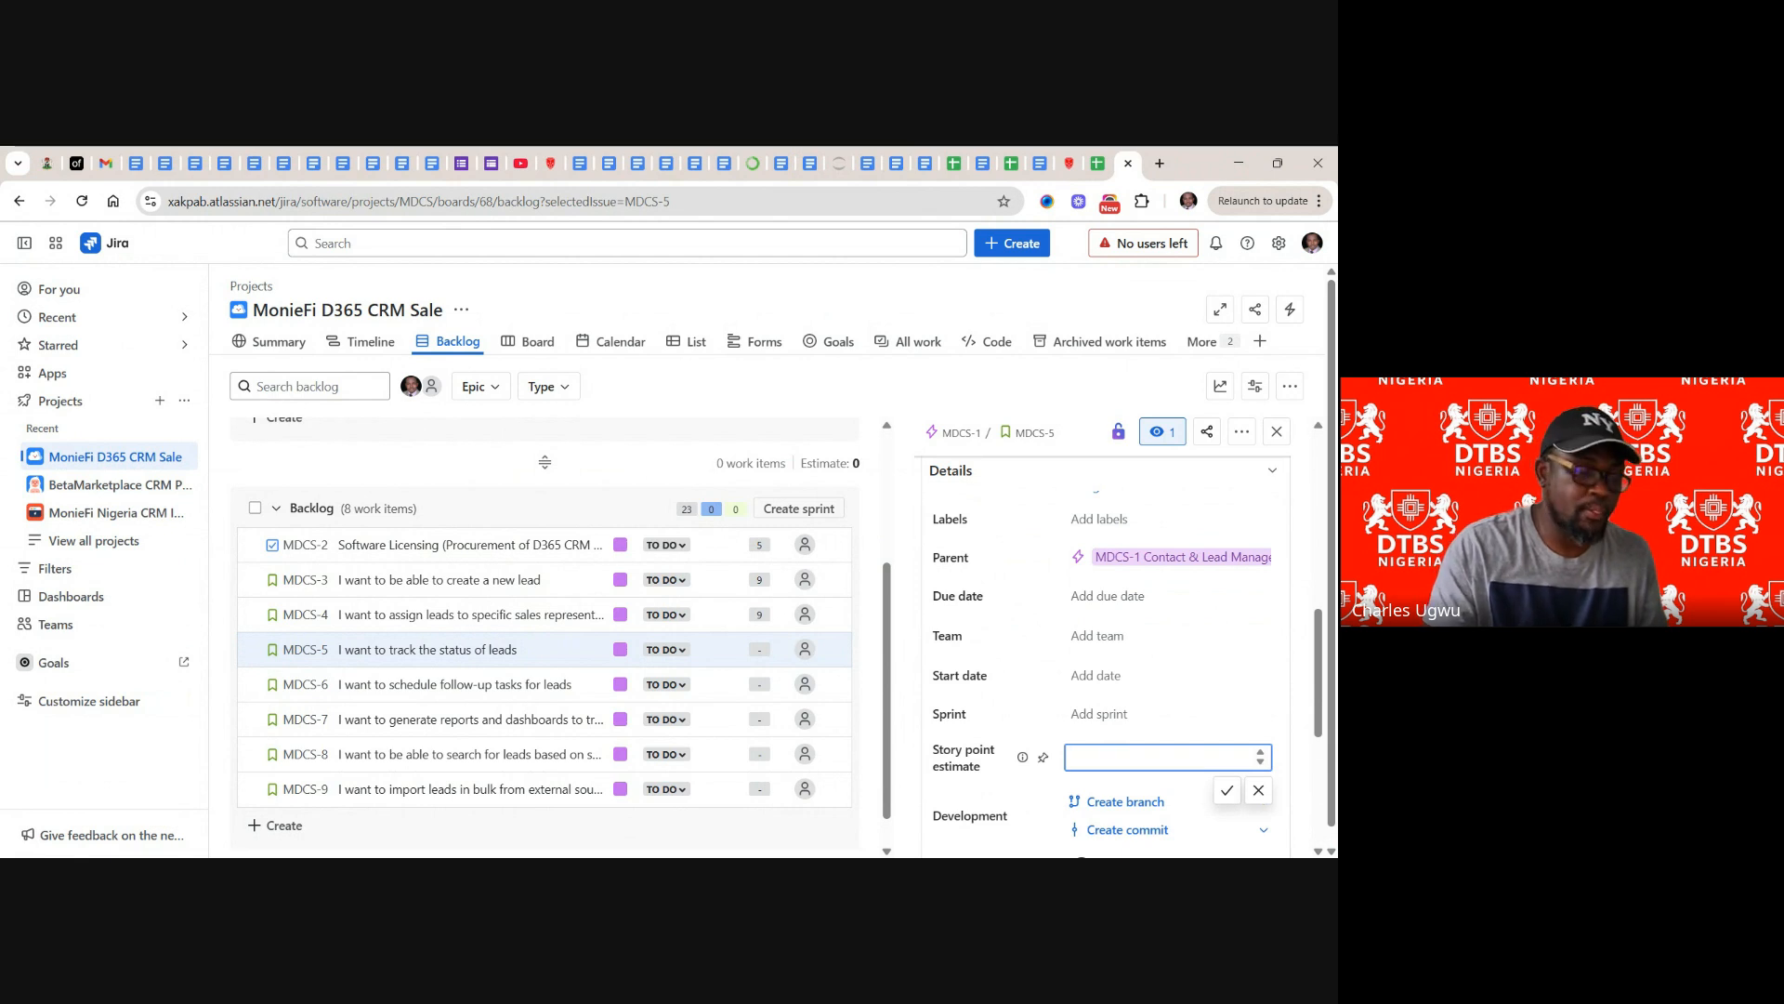
pyautogui.write('7')
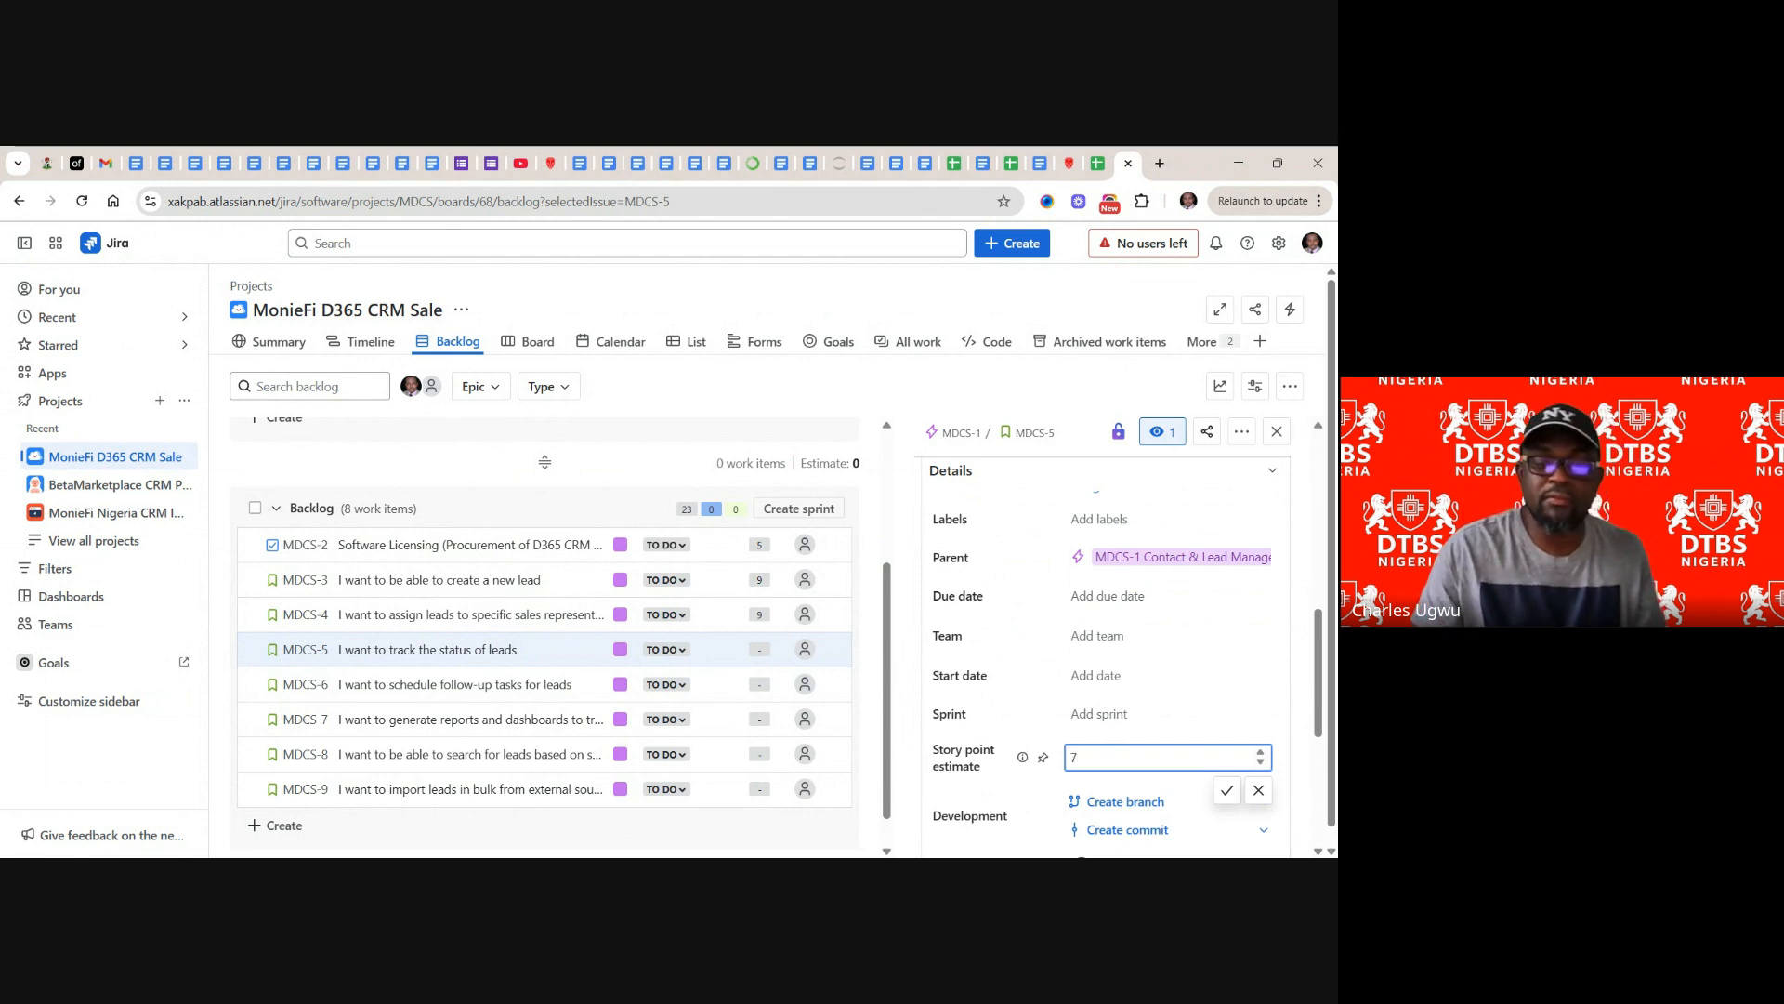
pyautogui.click(1229, 790)
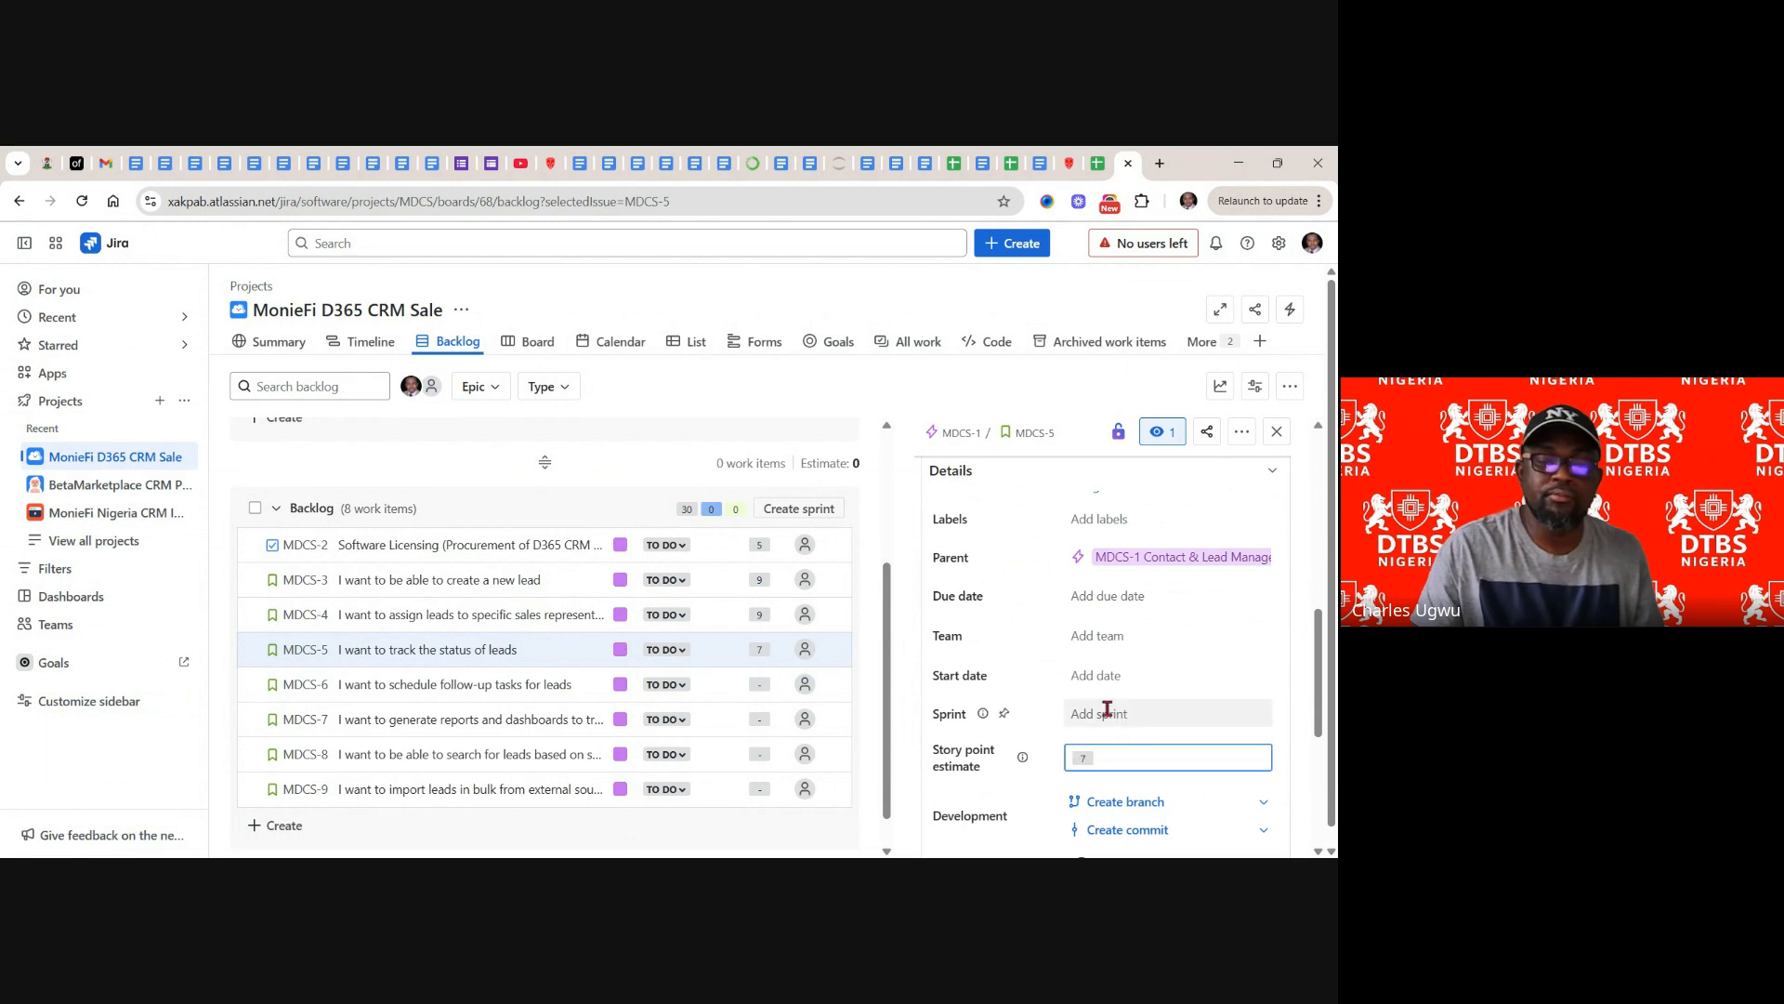
# - Review the available team options and the description of the track-lead-status story without assigning a team, and close the story
pyautogui.click(1111, 636)
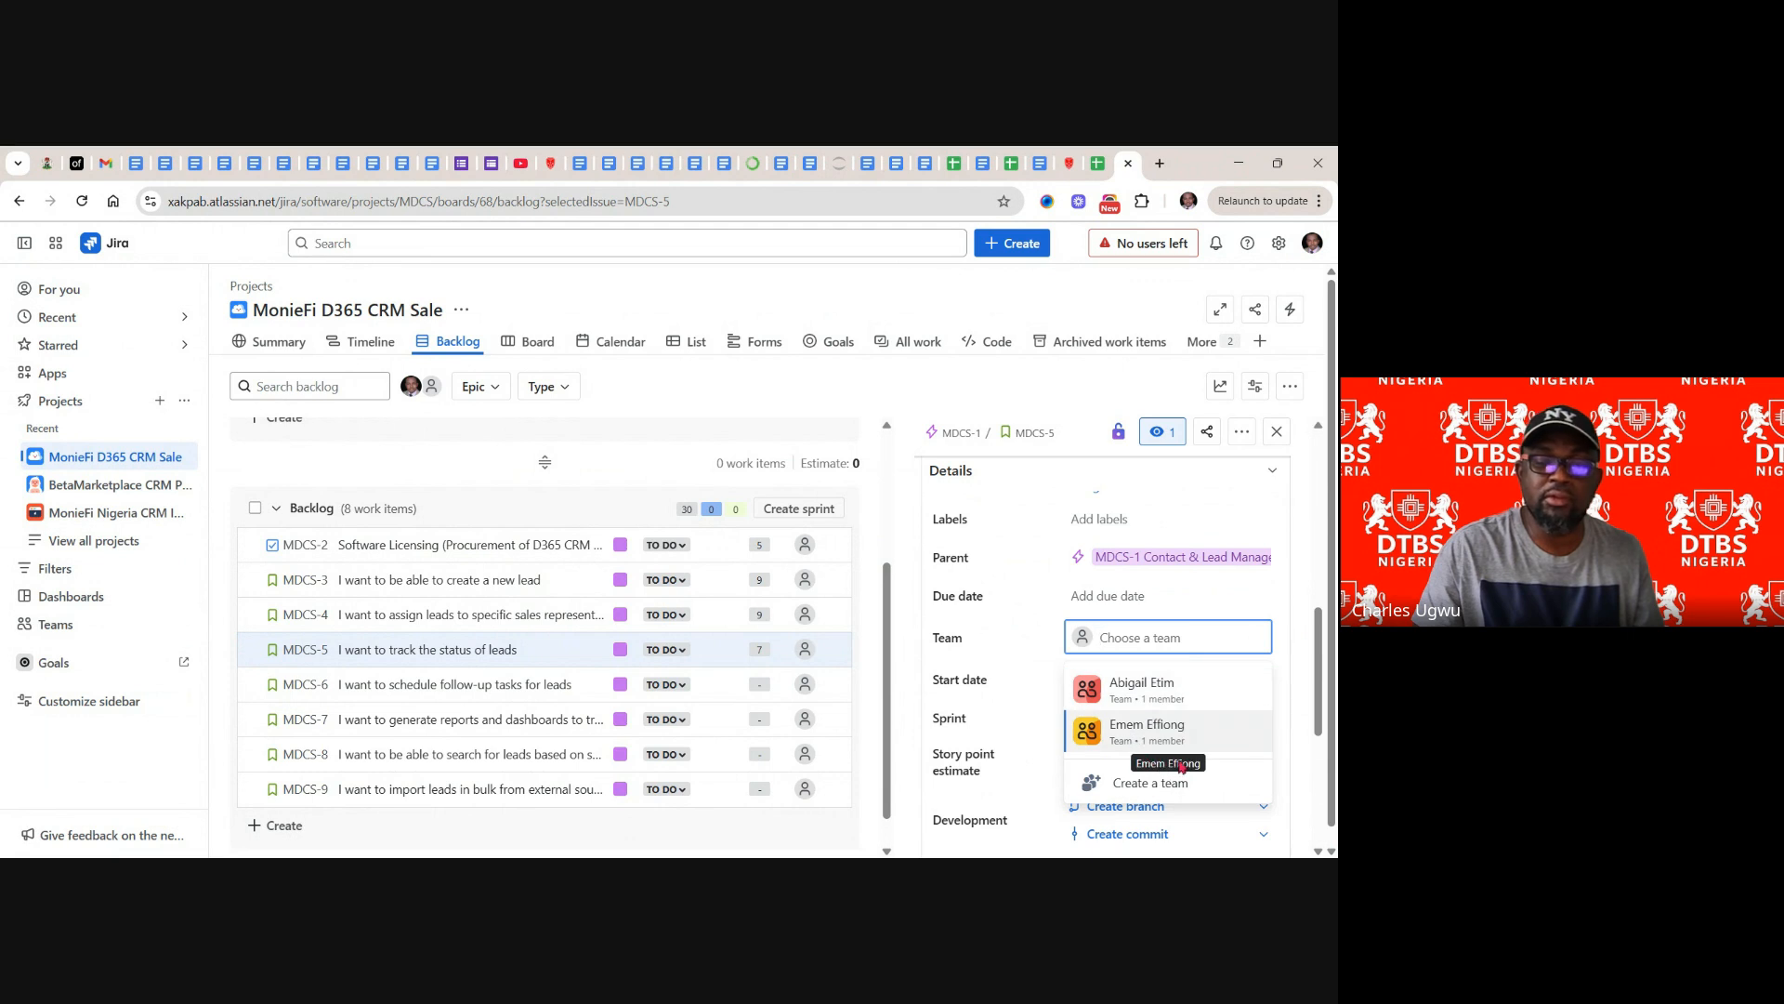
pyautogui.click(1287, 597)
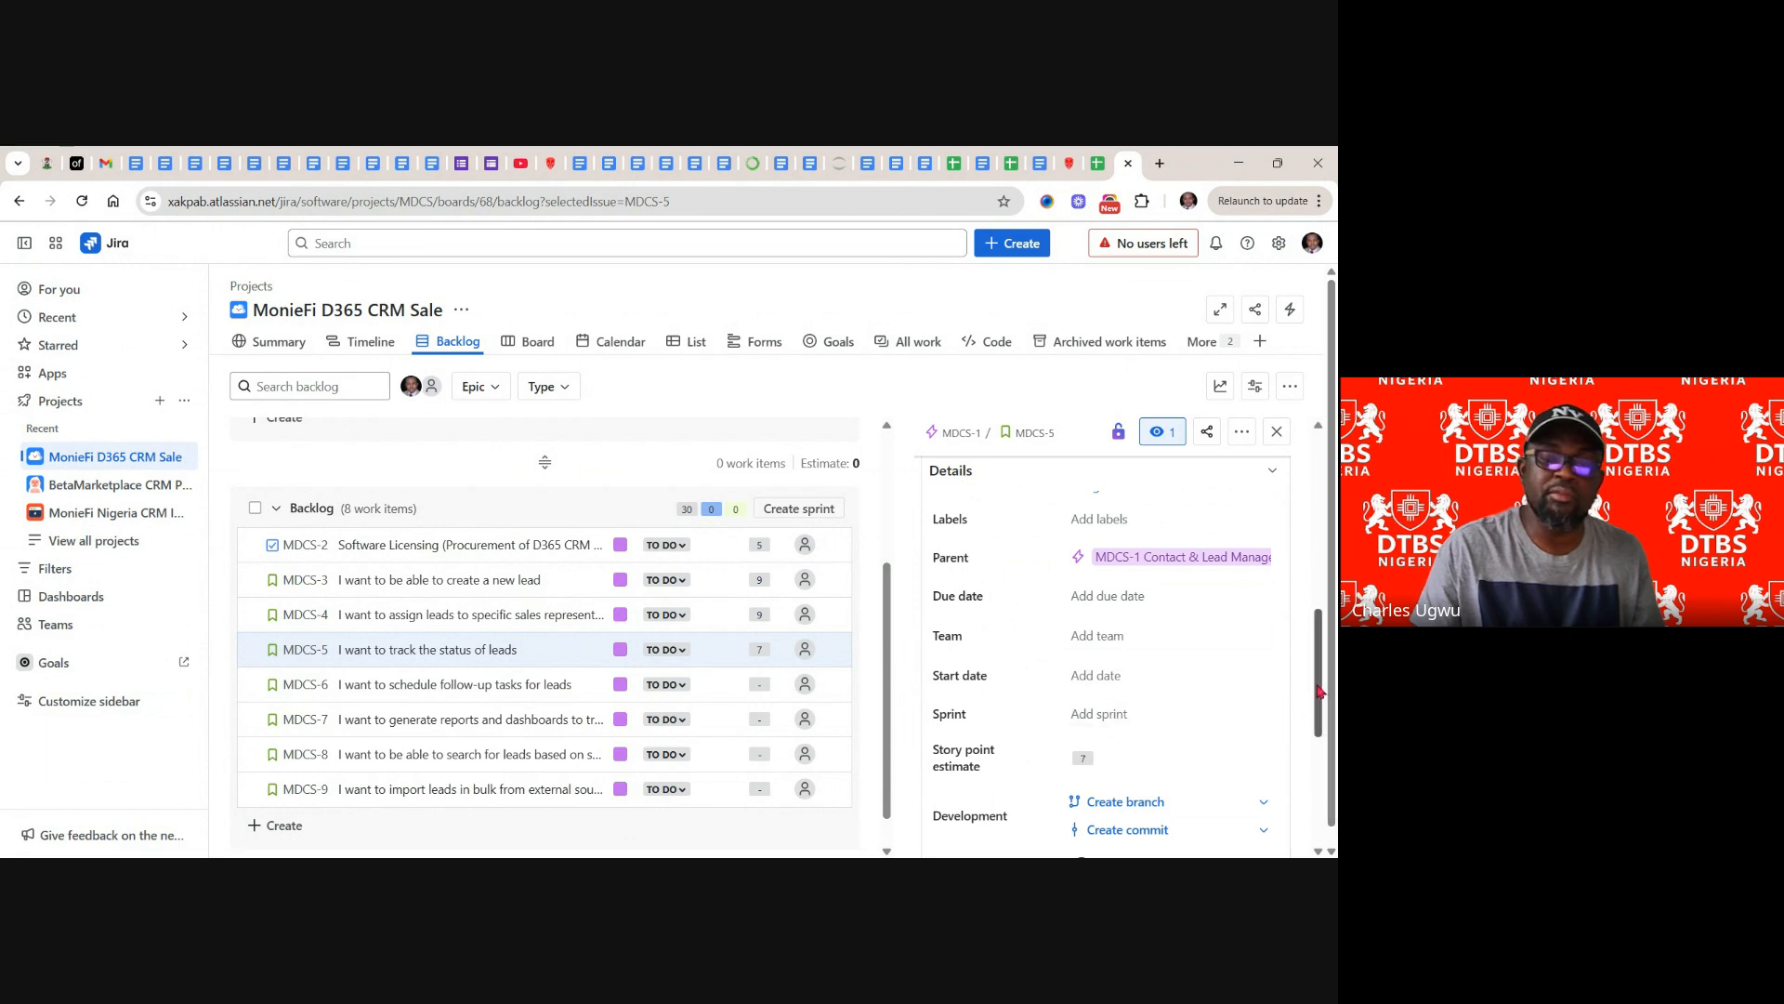
pyautogui.moveTo(1320, 690)
pyautogui.mouseDown()
pyautogui.moveTo(1320, 632)
pyautogui.moveTo(1320, 699)
pyautogui.mouseUp()
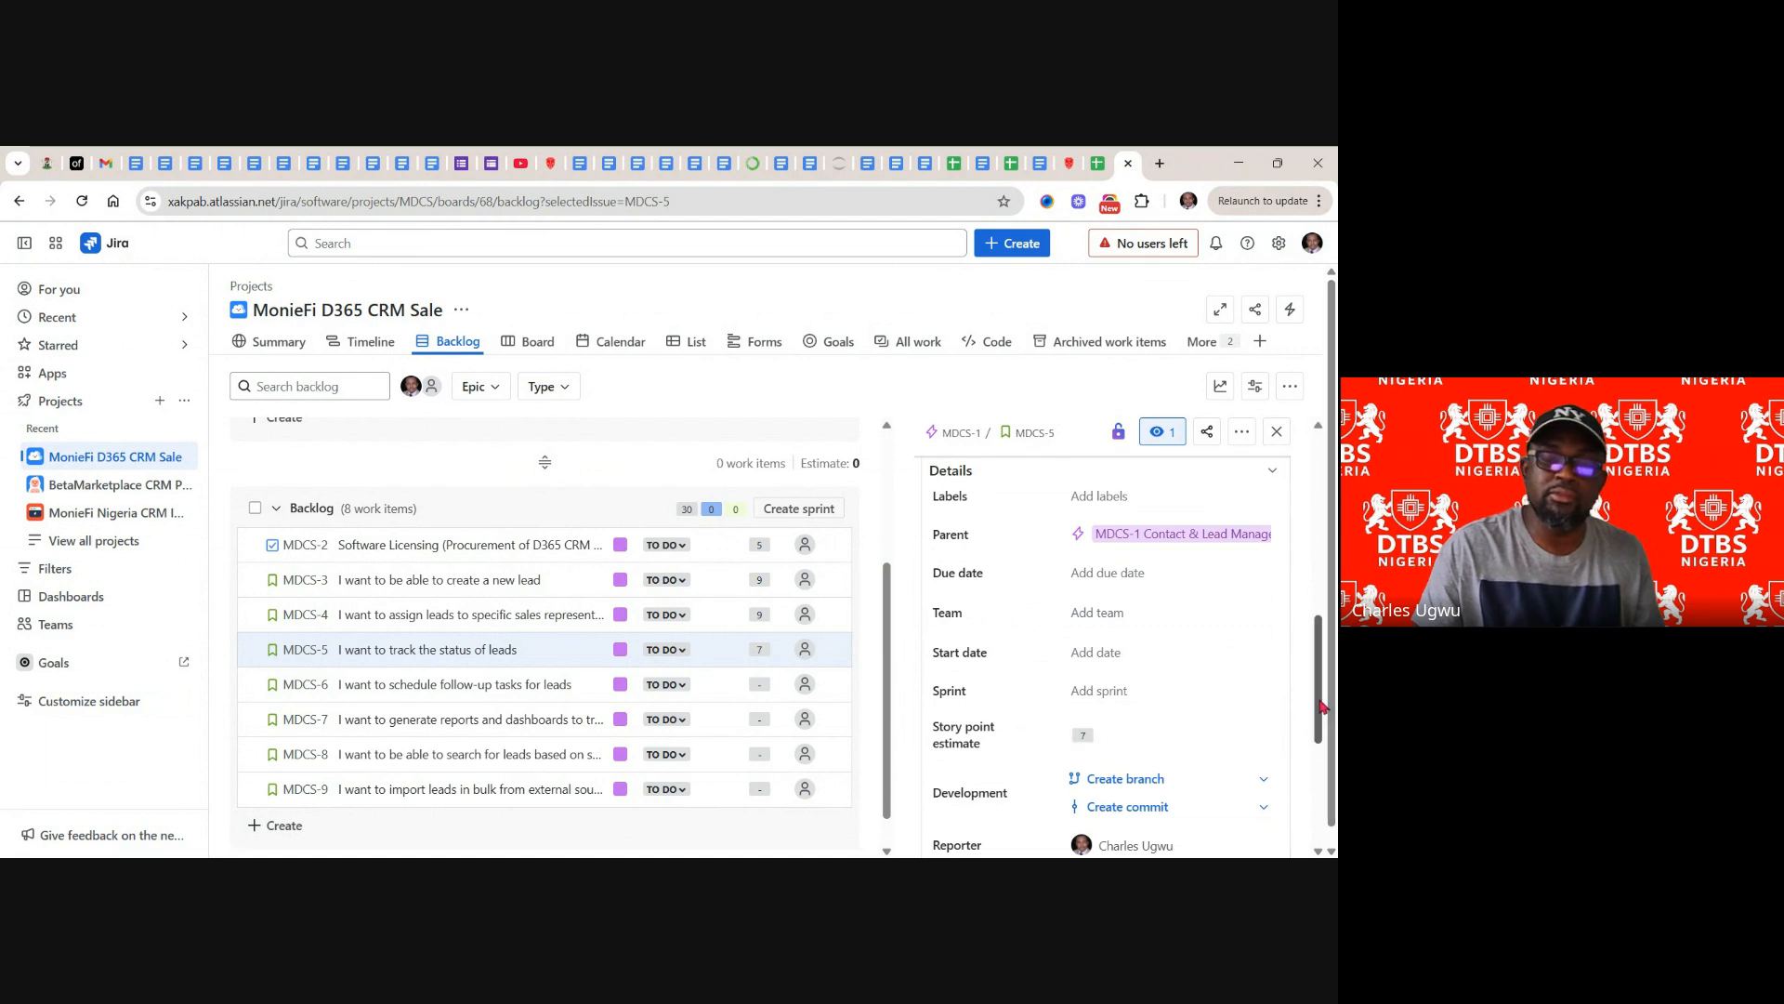
pyautogui.moveTo(1318, 709); pyautogui.dragTo(1329, 512)
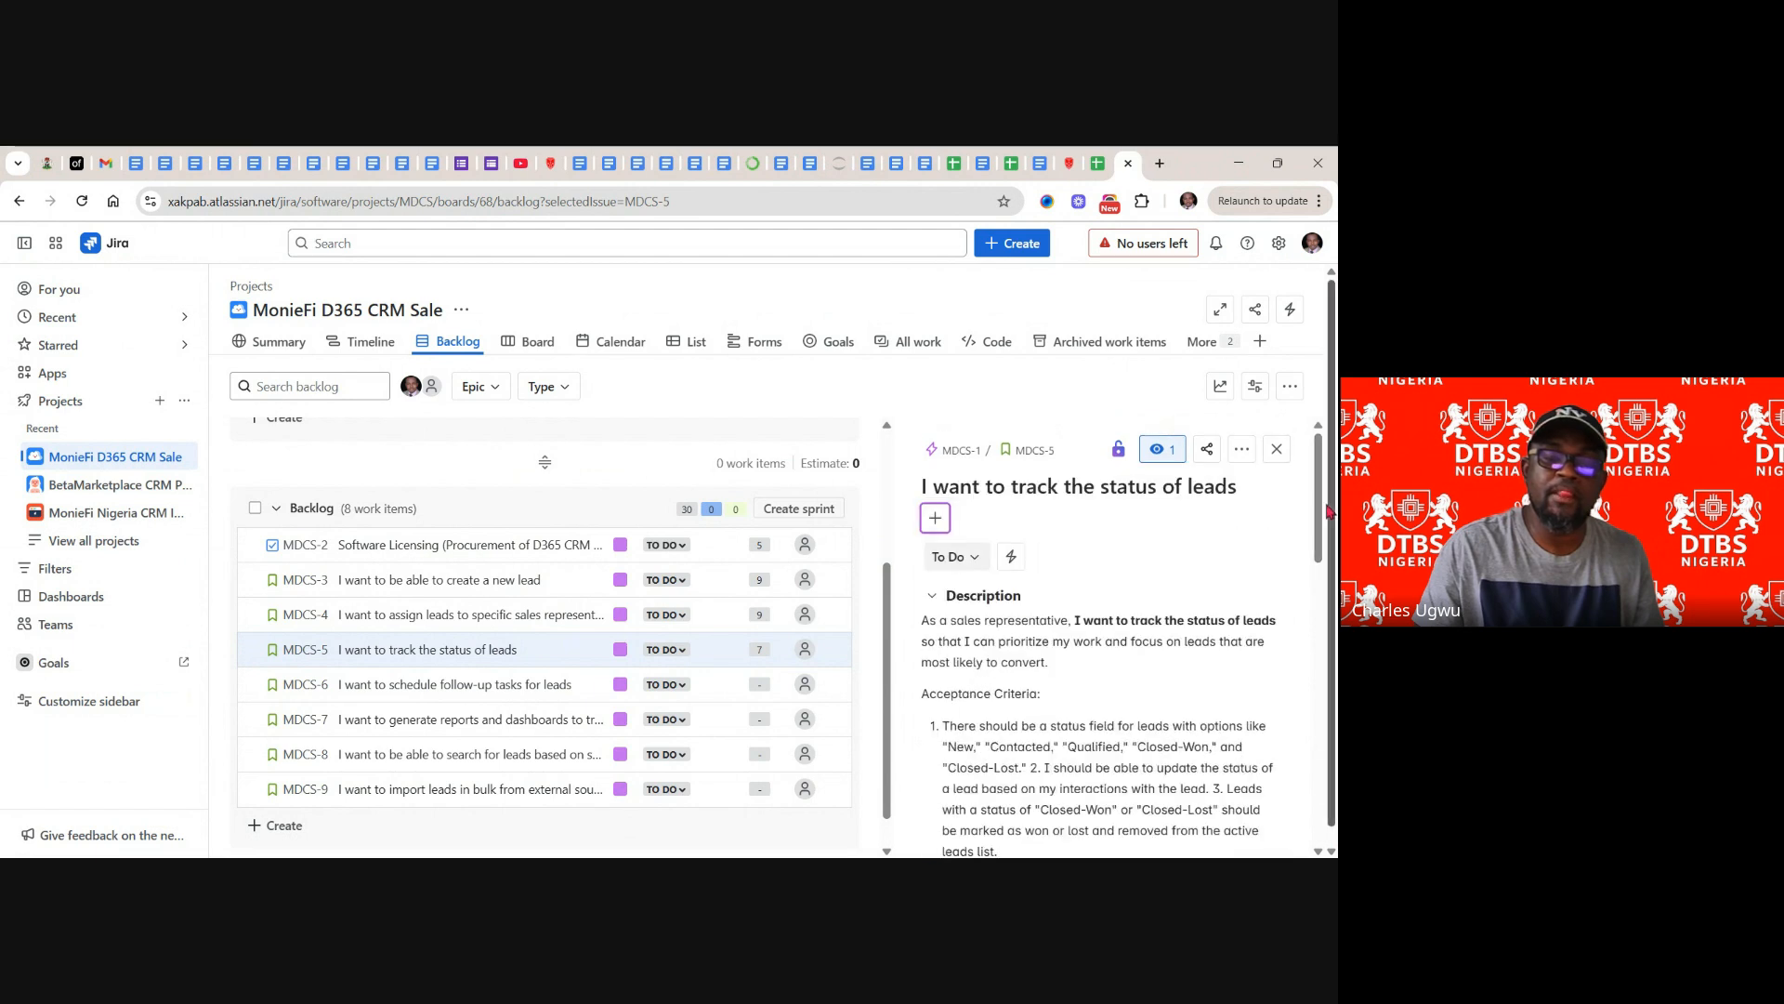
pyautogui.click(1275, 450)
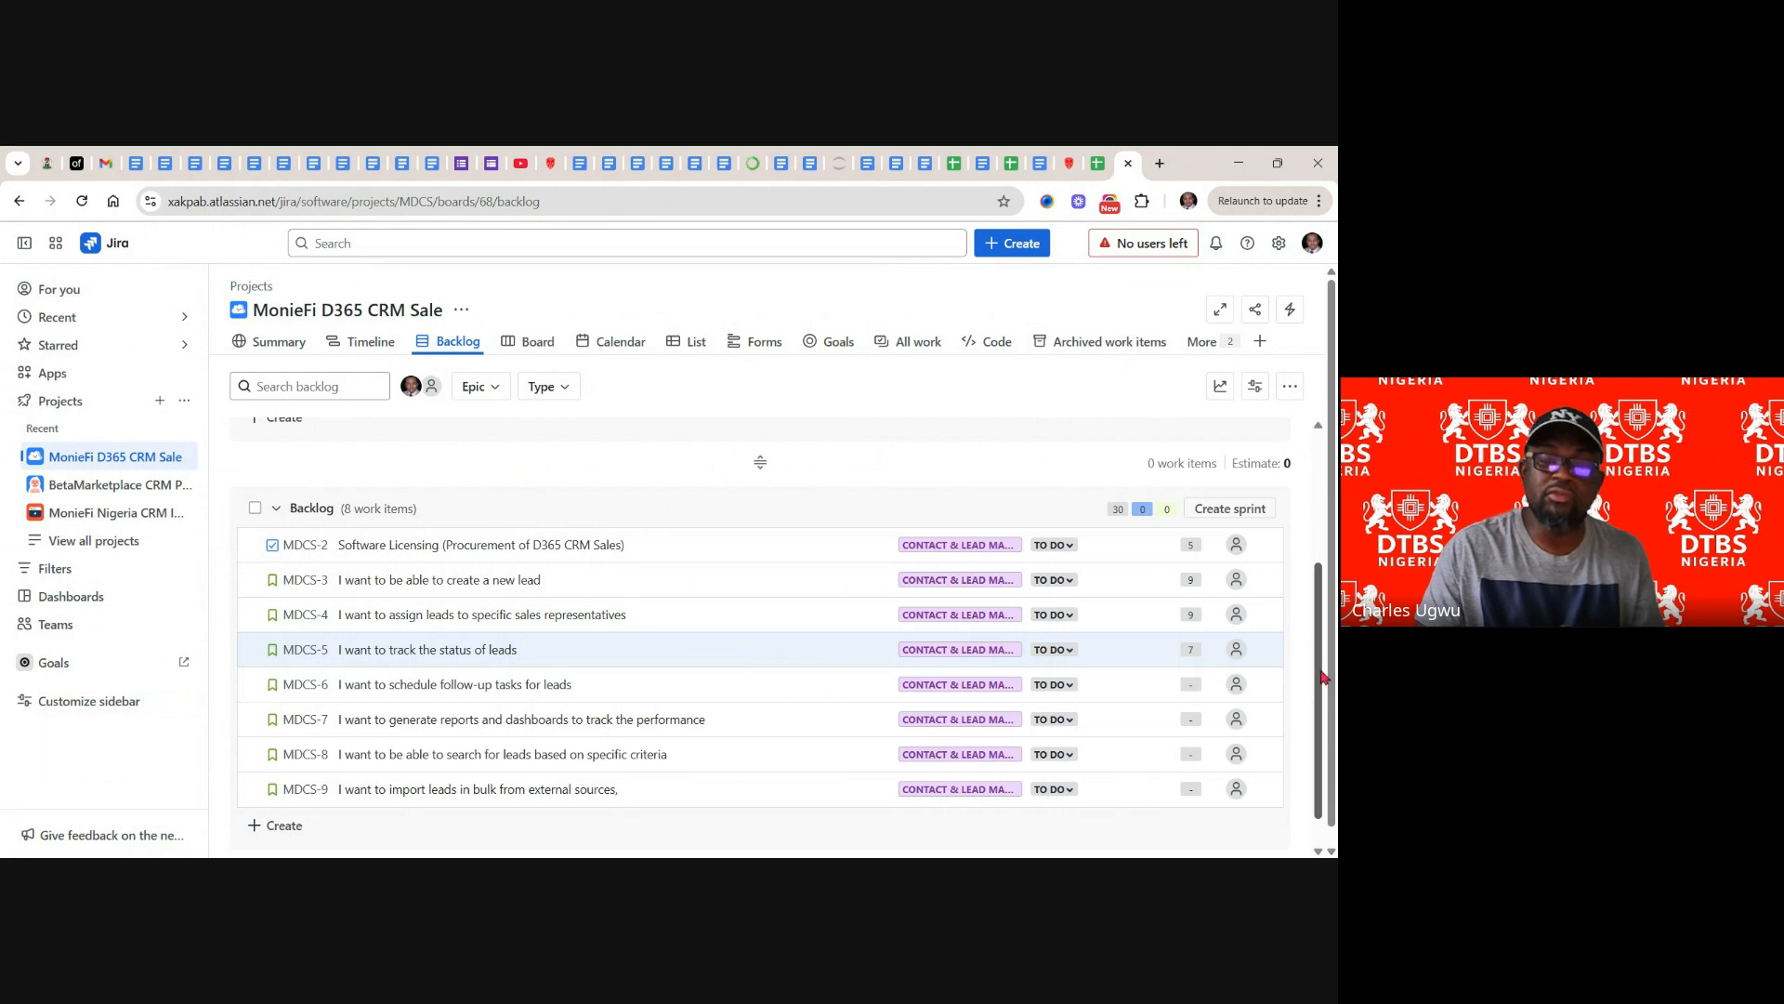
# - Move the task "Software Licensing (Procurement of D365 CRM Sales)" from the backlog into MDCS Sprint 1
pyautogui.moveTo(1324, 679); pyautogui.dragTo(1328, 569)
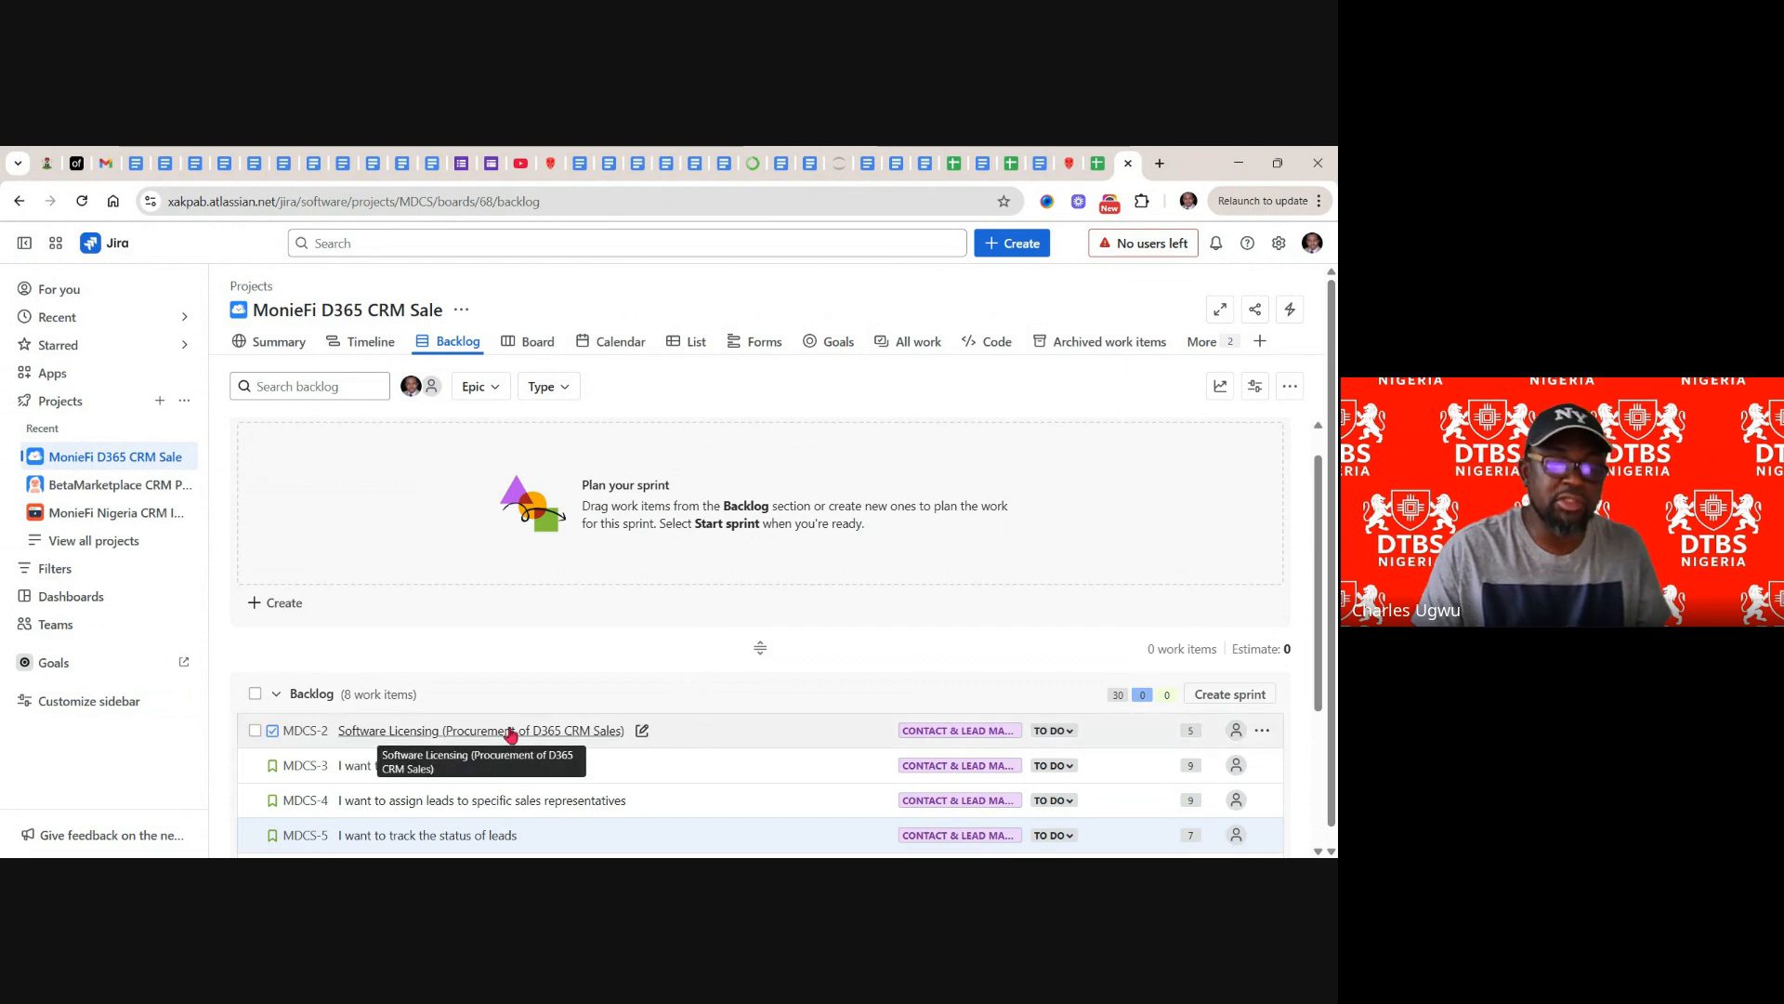
pyautogui.moveTo(464, 732); pyautogui.dragTo(466, 721)
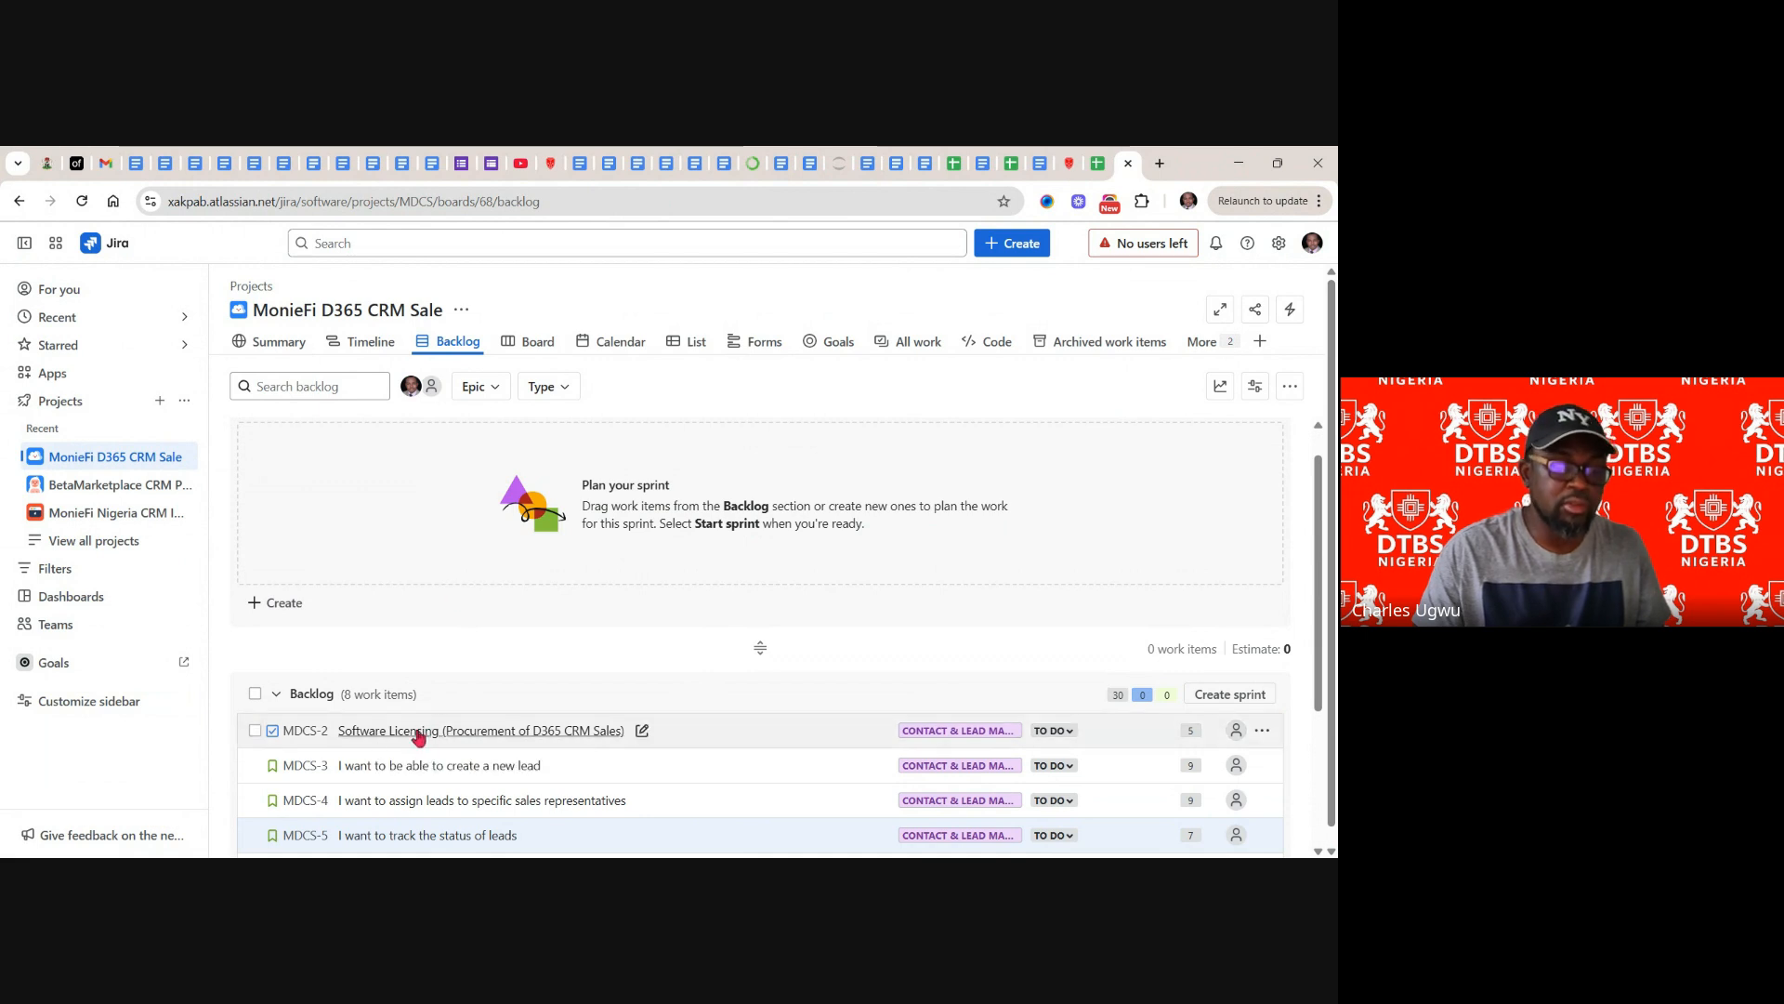
pyautogui.moveTo(419, 737); pyautogui.dragTo(423, 507)
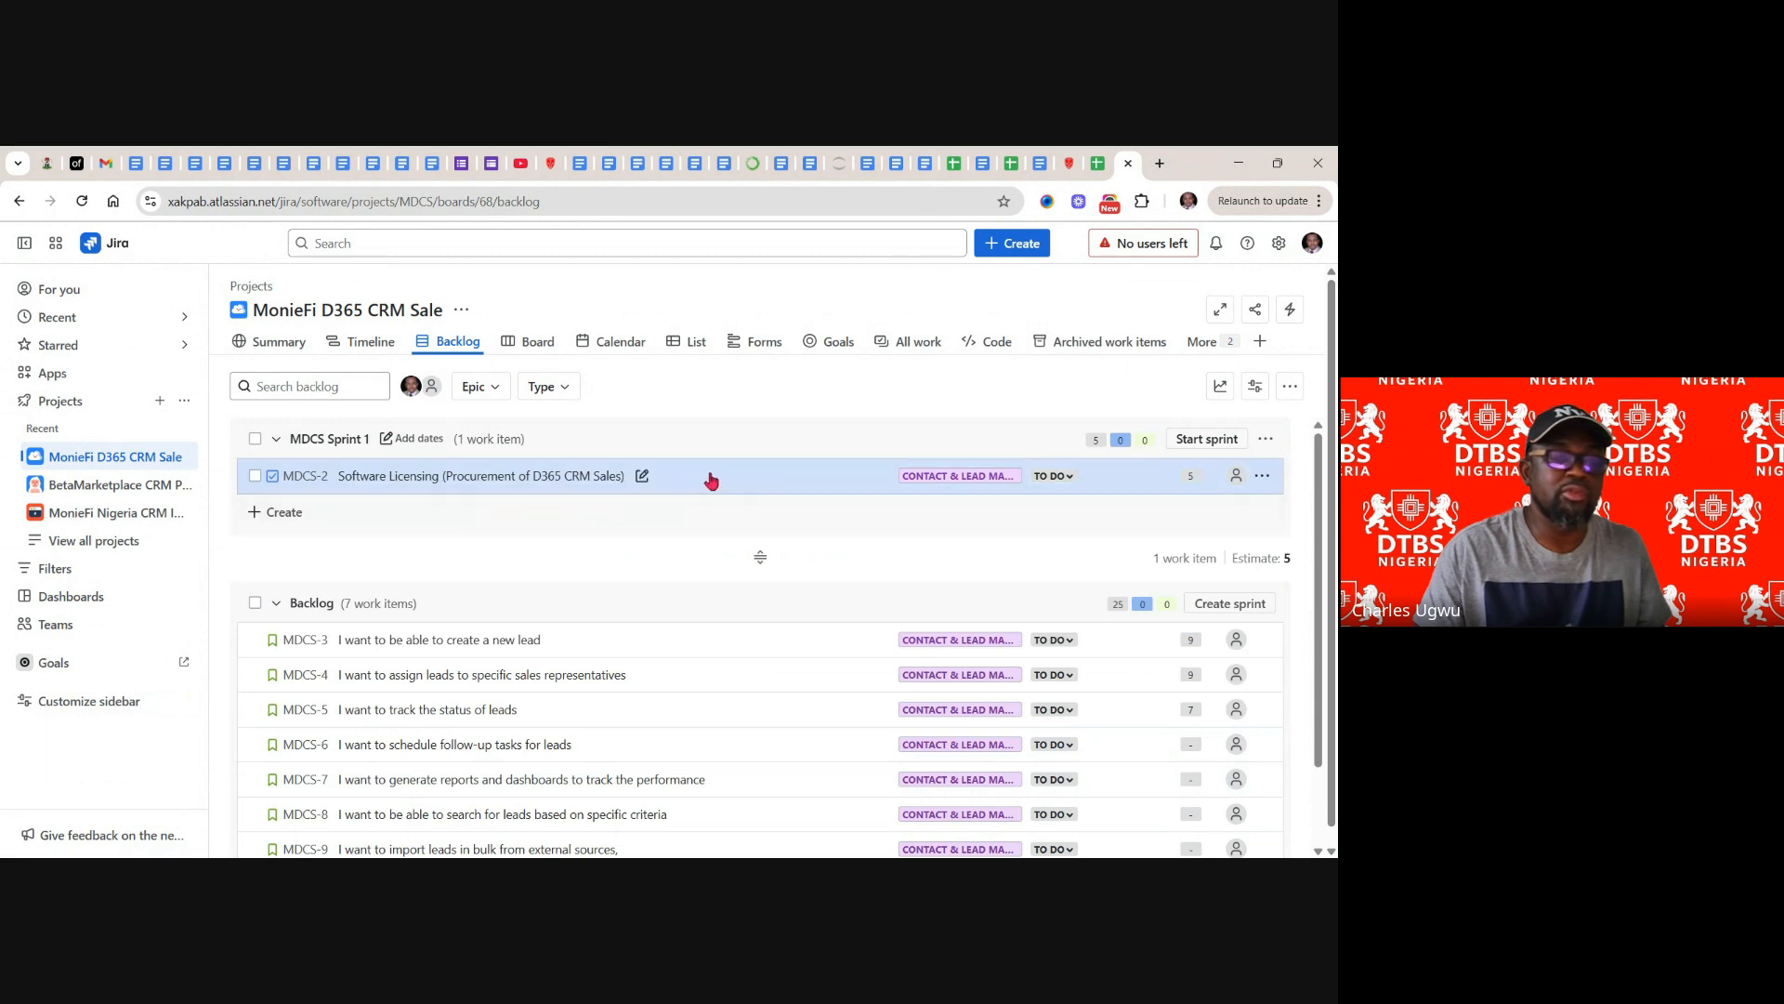
# - Move the create-lead, assign-leads and track-lead-status stories from the backlog into MDCS Sprint 1, keeping the Software Licensing task first
pyautogui.click(449, 632)
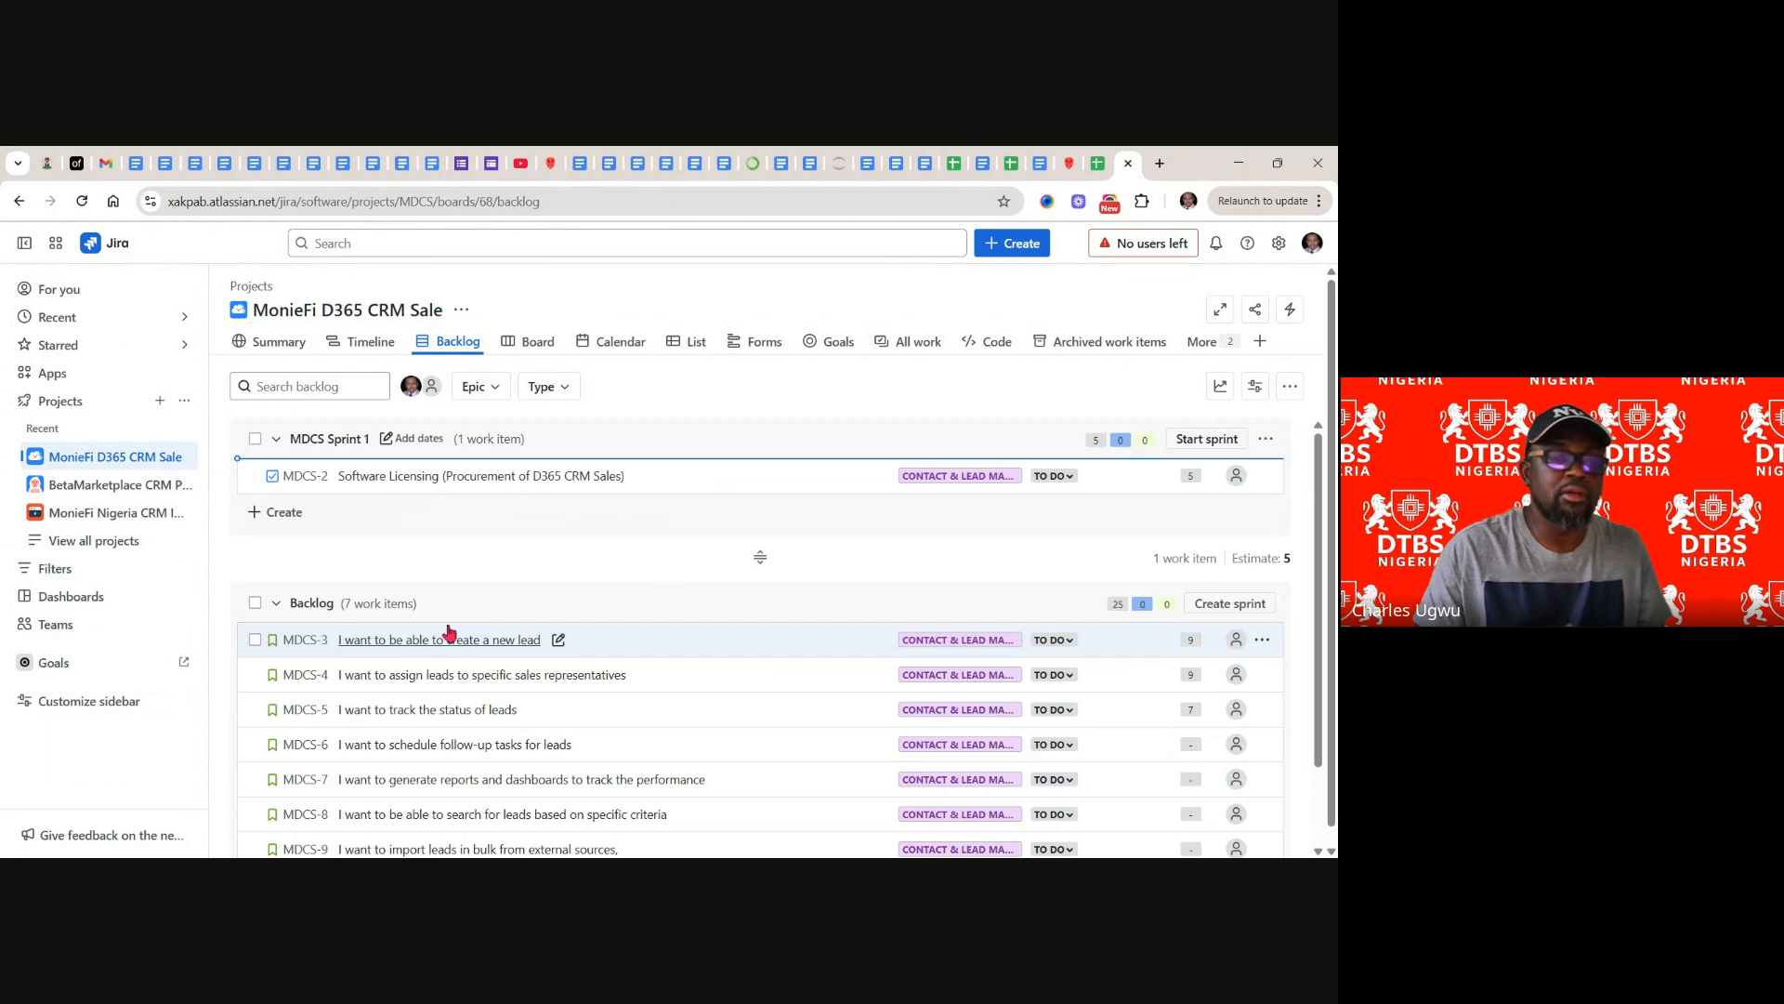
pyautogui.moveTo(450, 465); pyautogui.dragTo(450, 469)
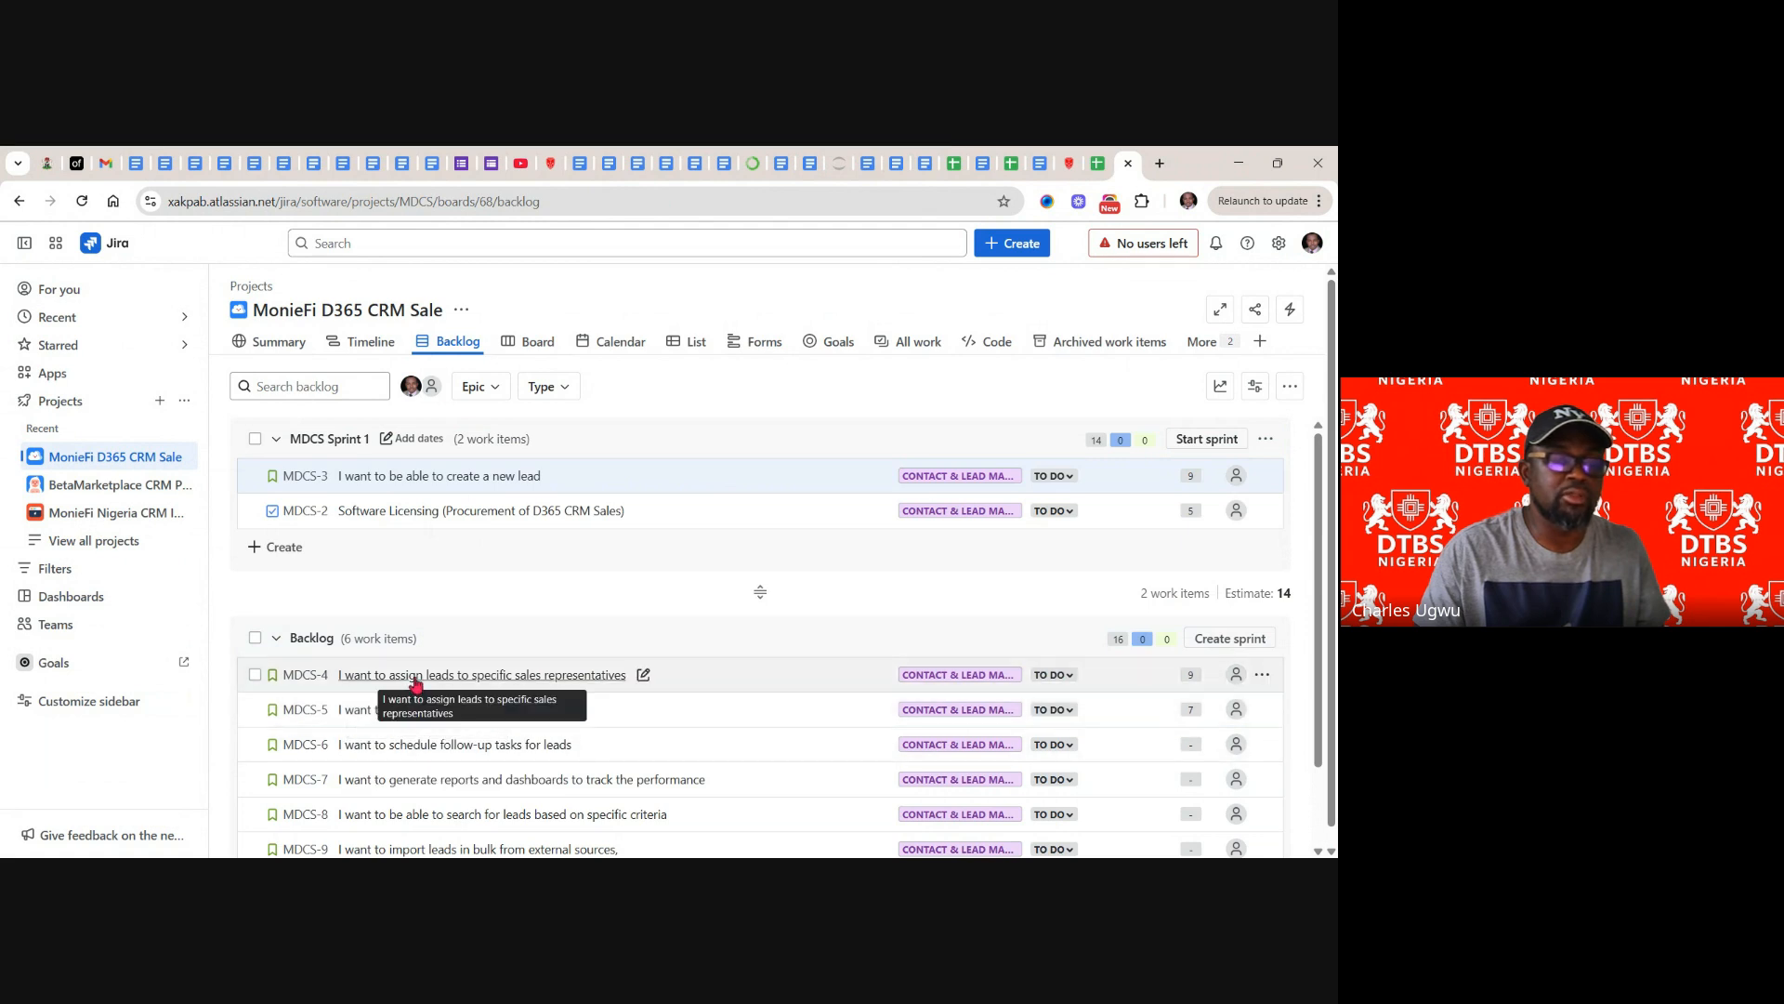
pyautogui.moveTo(415, 683); pyautogui.dragTo(409, 521)
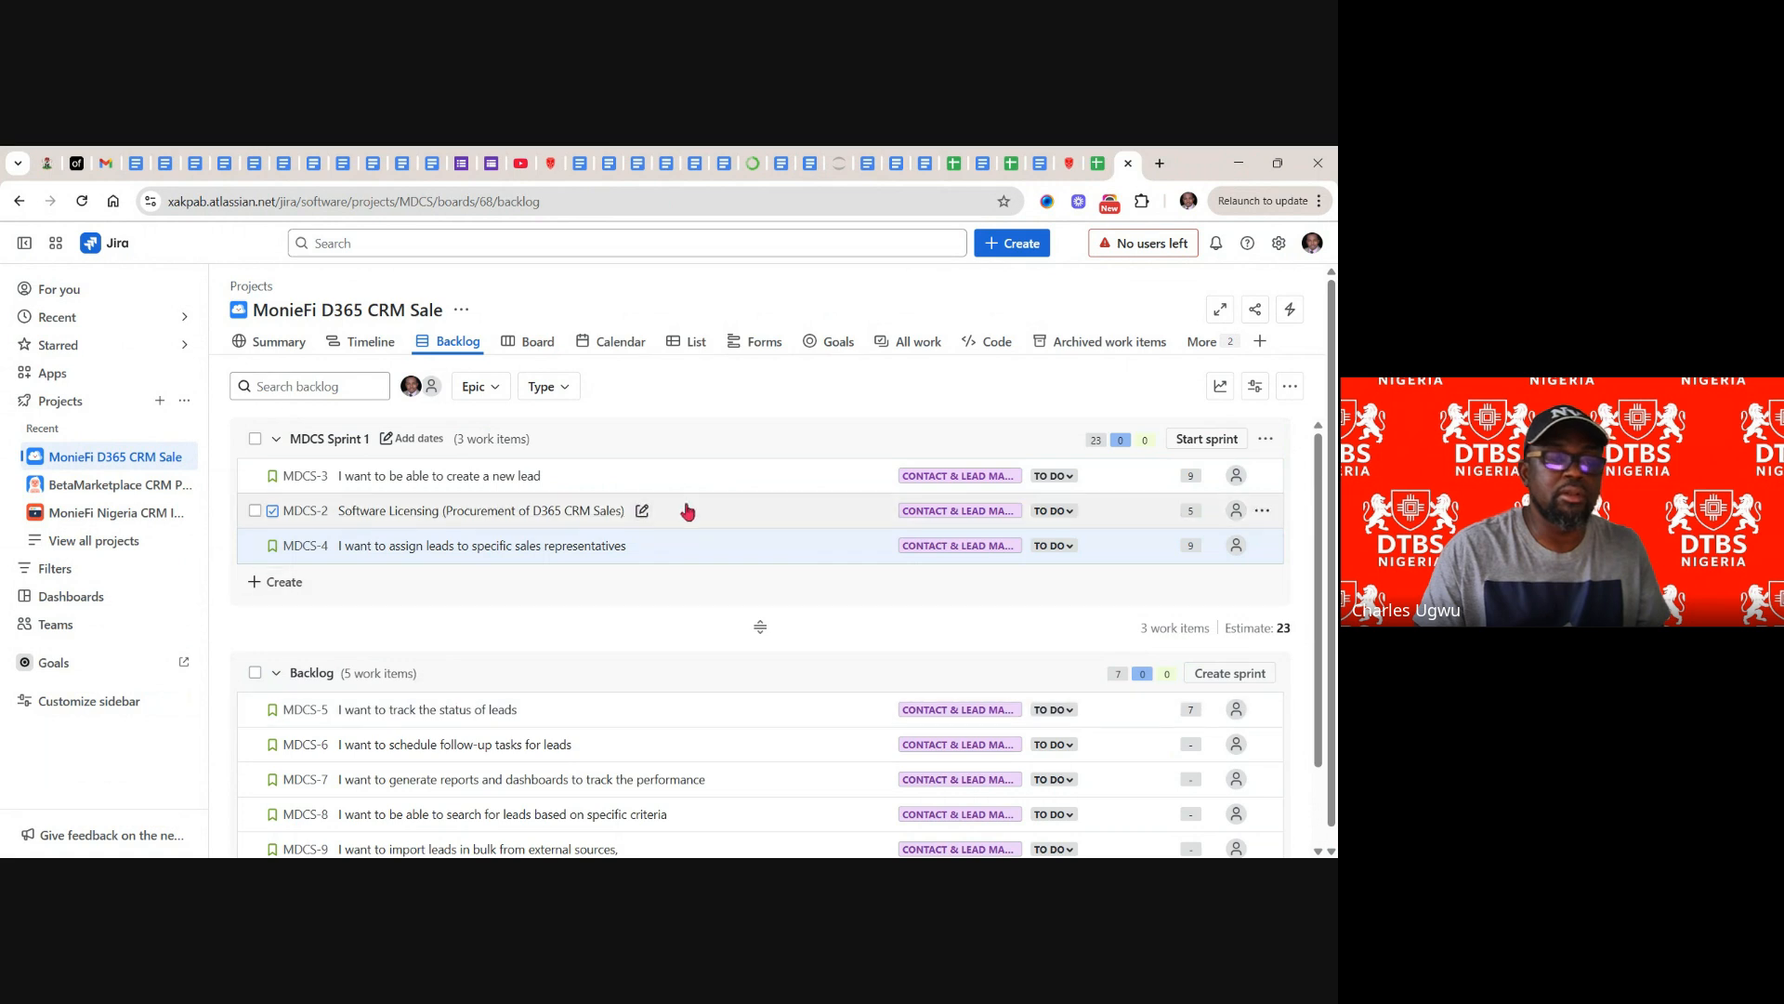
pyautogui.moveTo(688, 510); pyautogui.dragTo(679, 477)
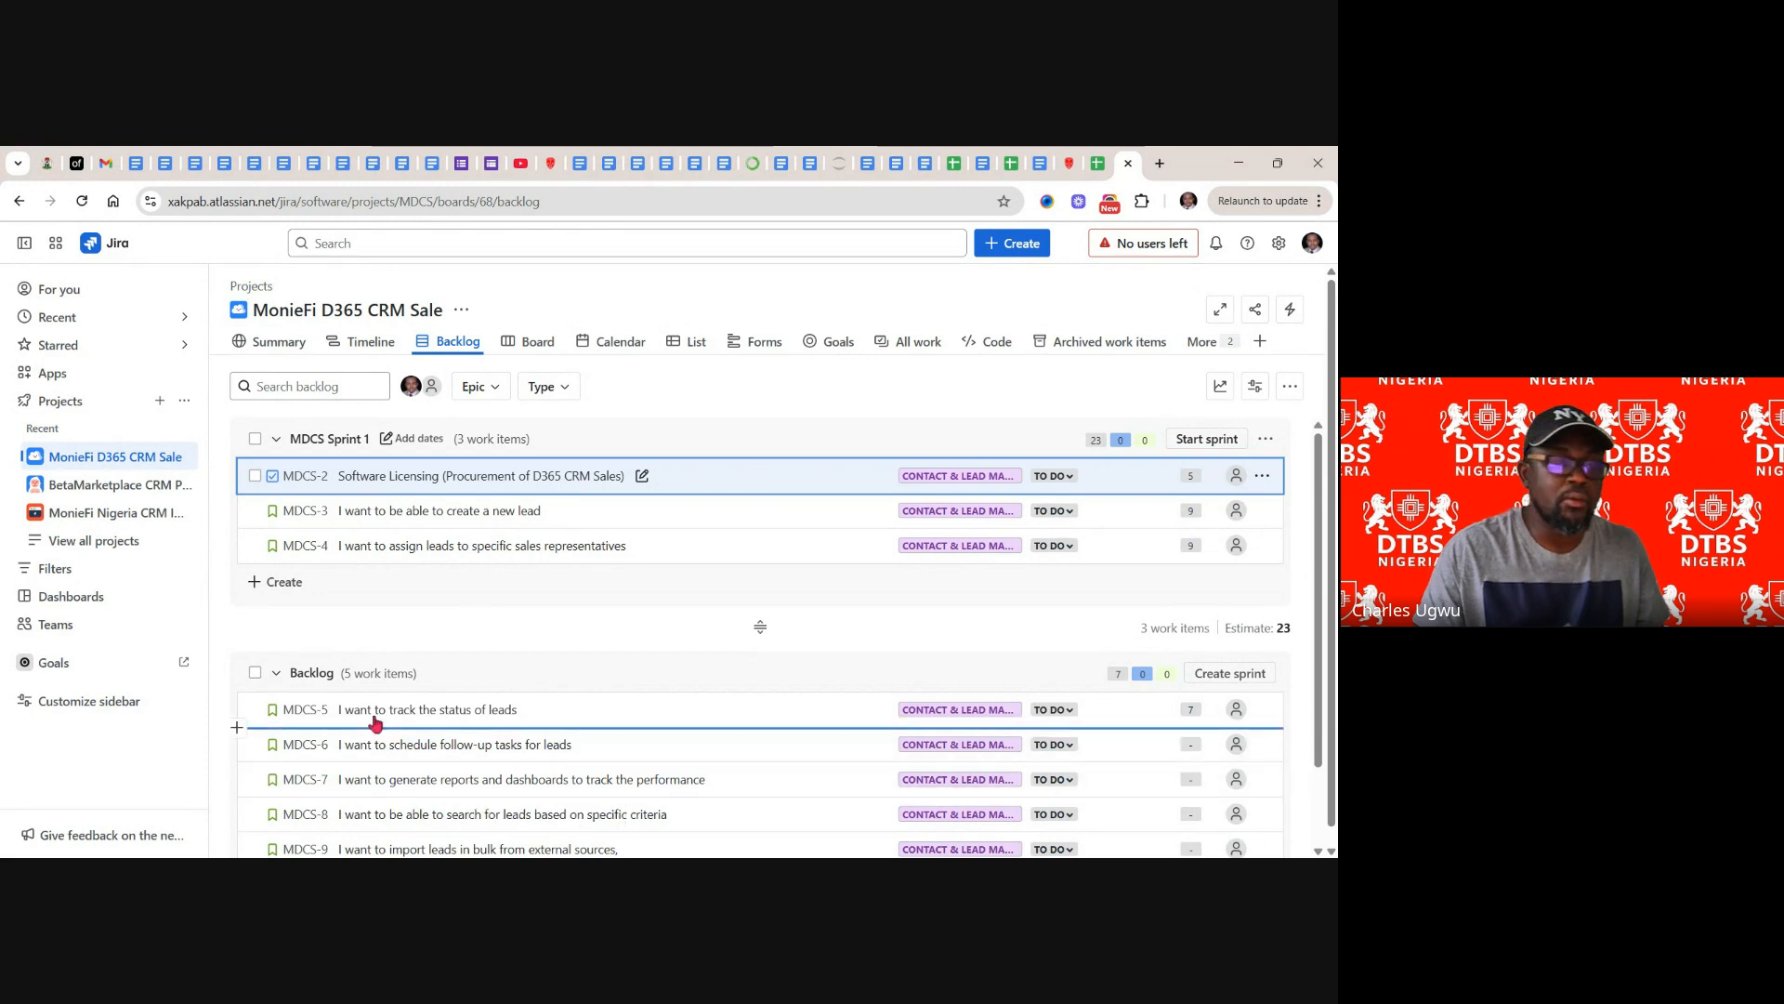
pyautogui.moveTo(379, 716); pyautogui.dragTo(388, 568)
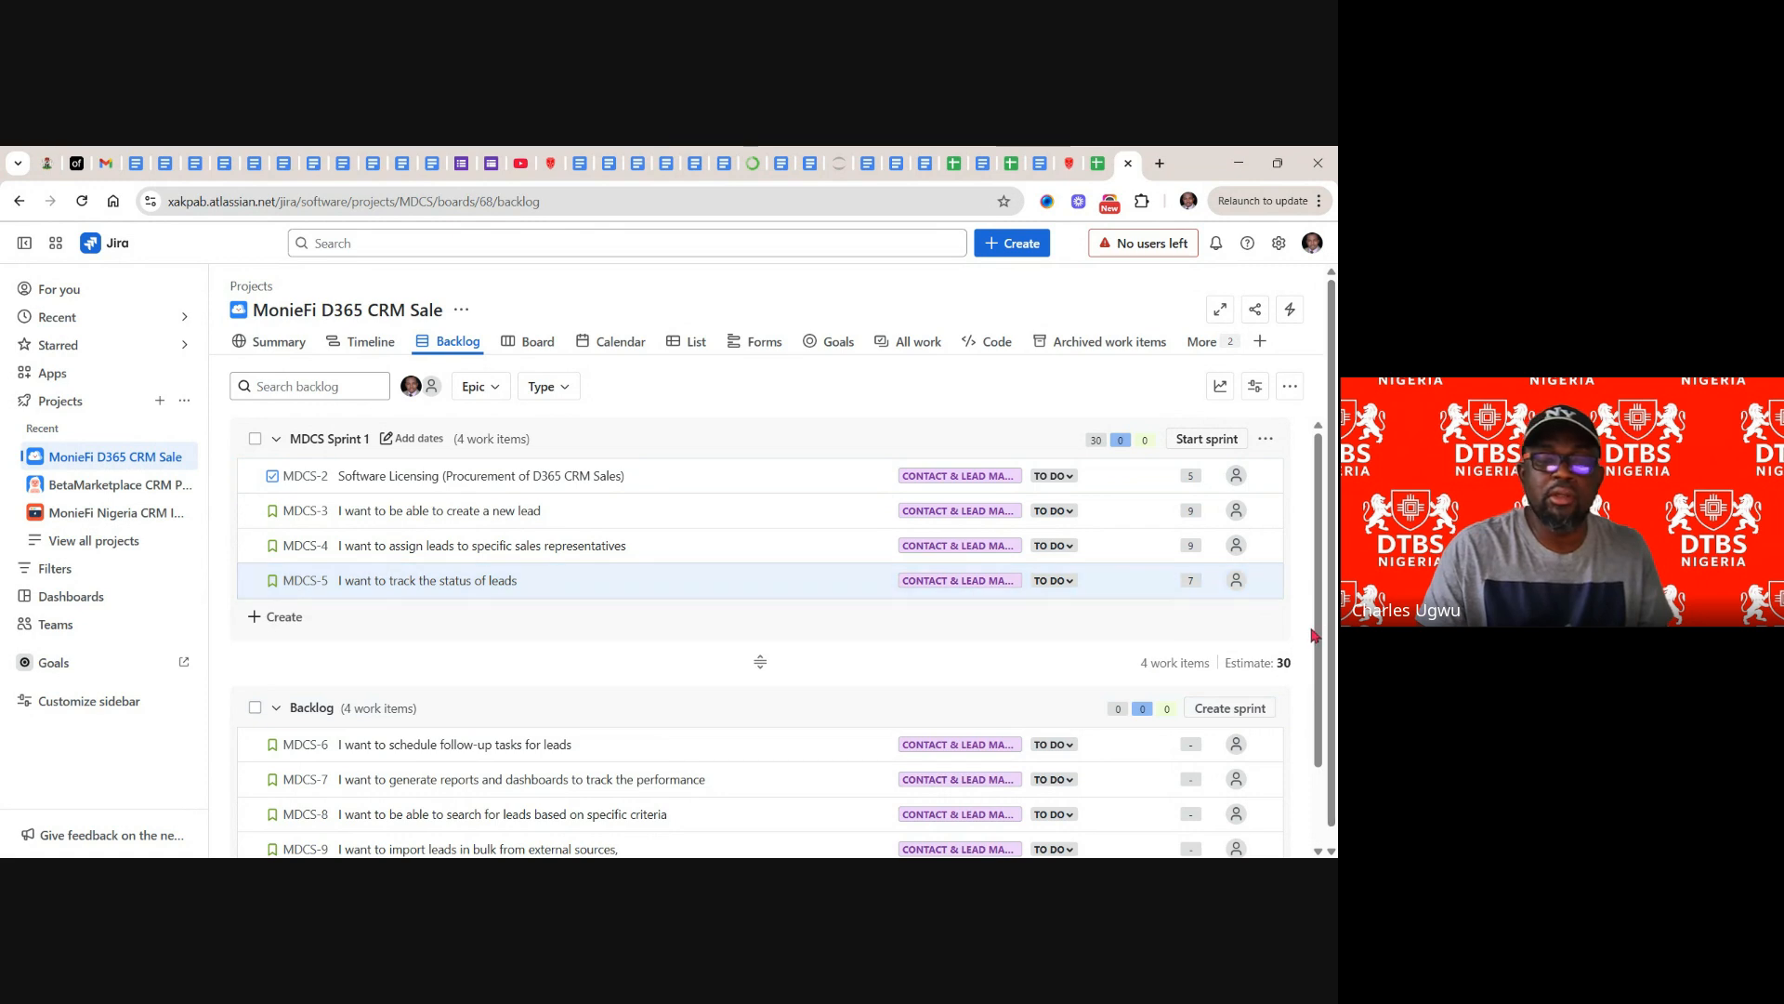
pyautogui.moveTo(1322, 658); pyautogui.dragTo(1323, 743)
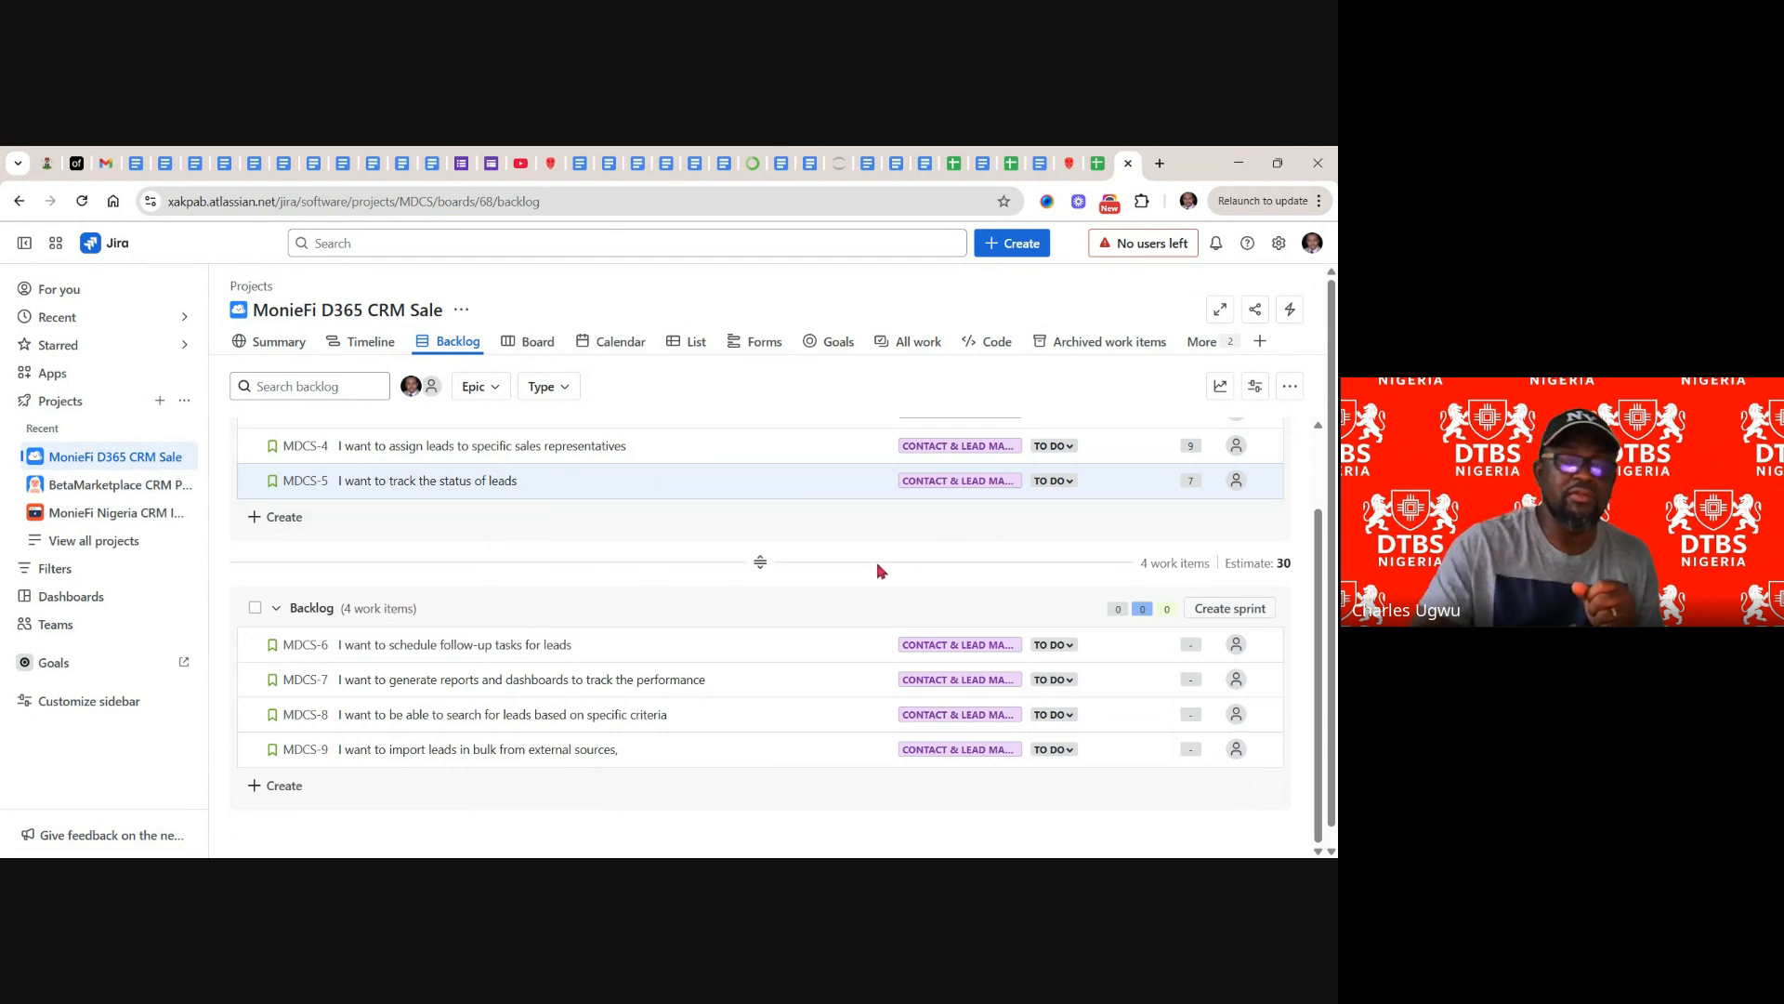
pyautogui.scroll(2, 760, 561)
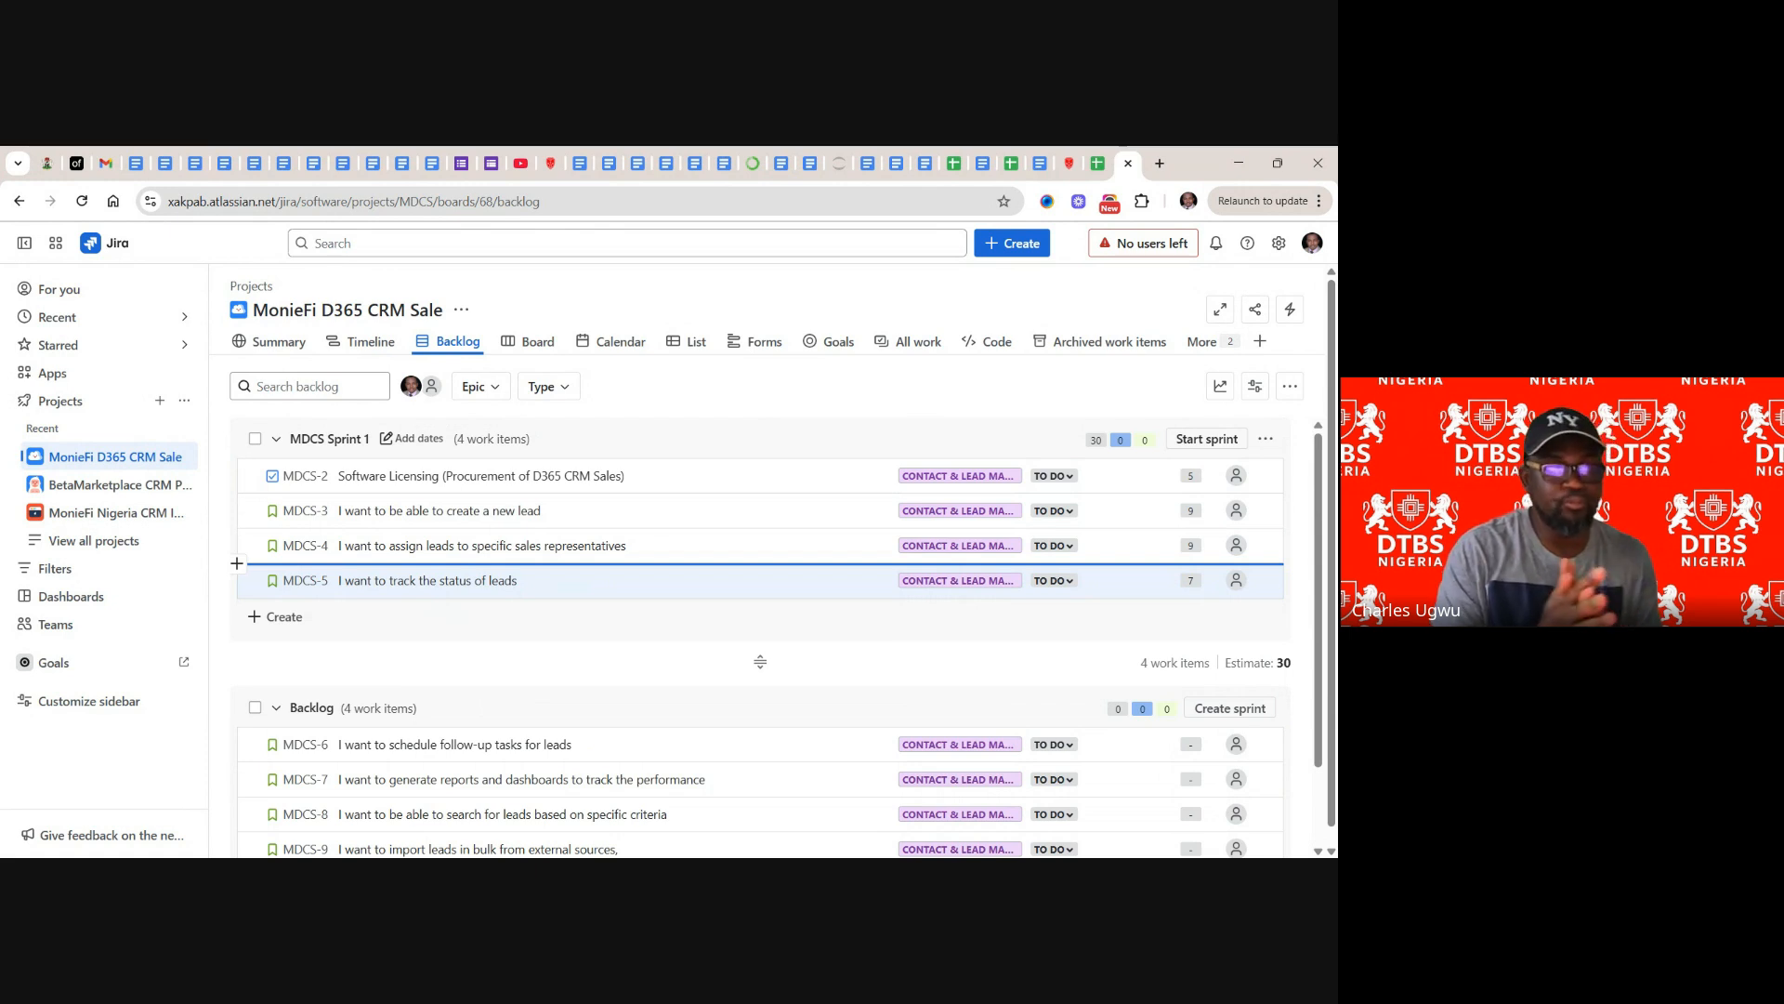
pyautogui.moveTo(237, 563); pyautogui.dragTo(599, 462)
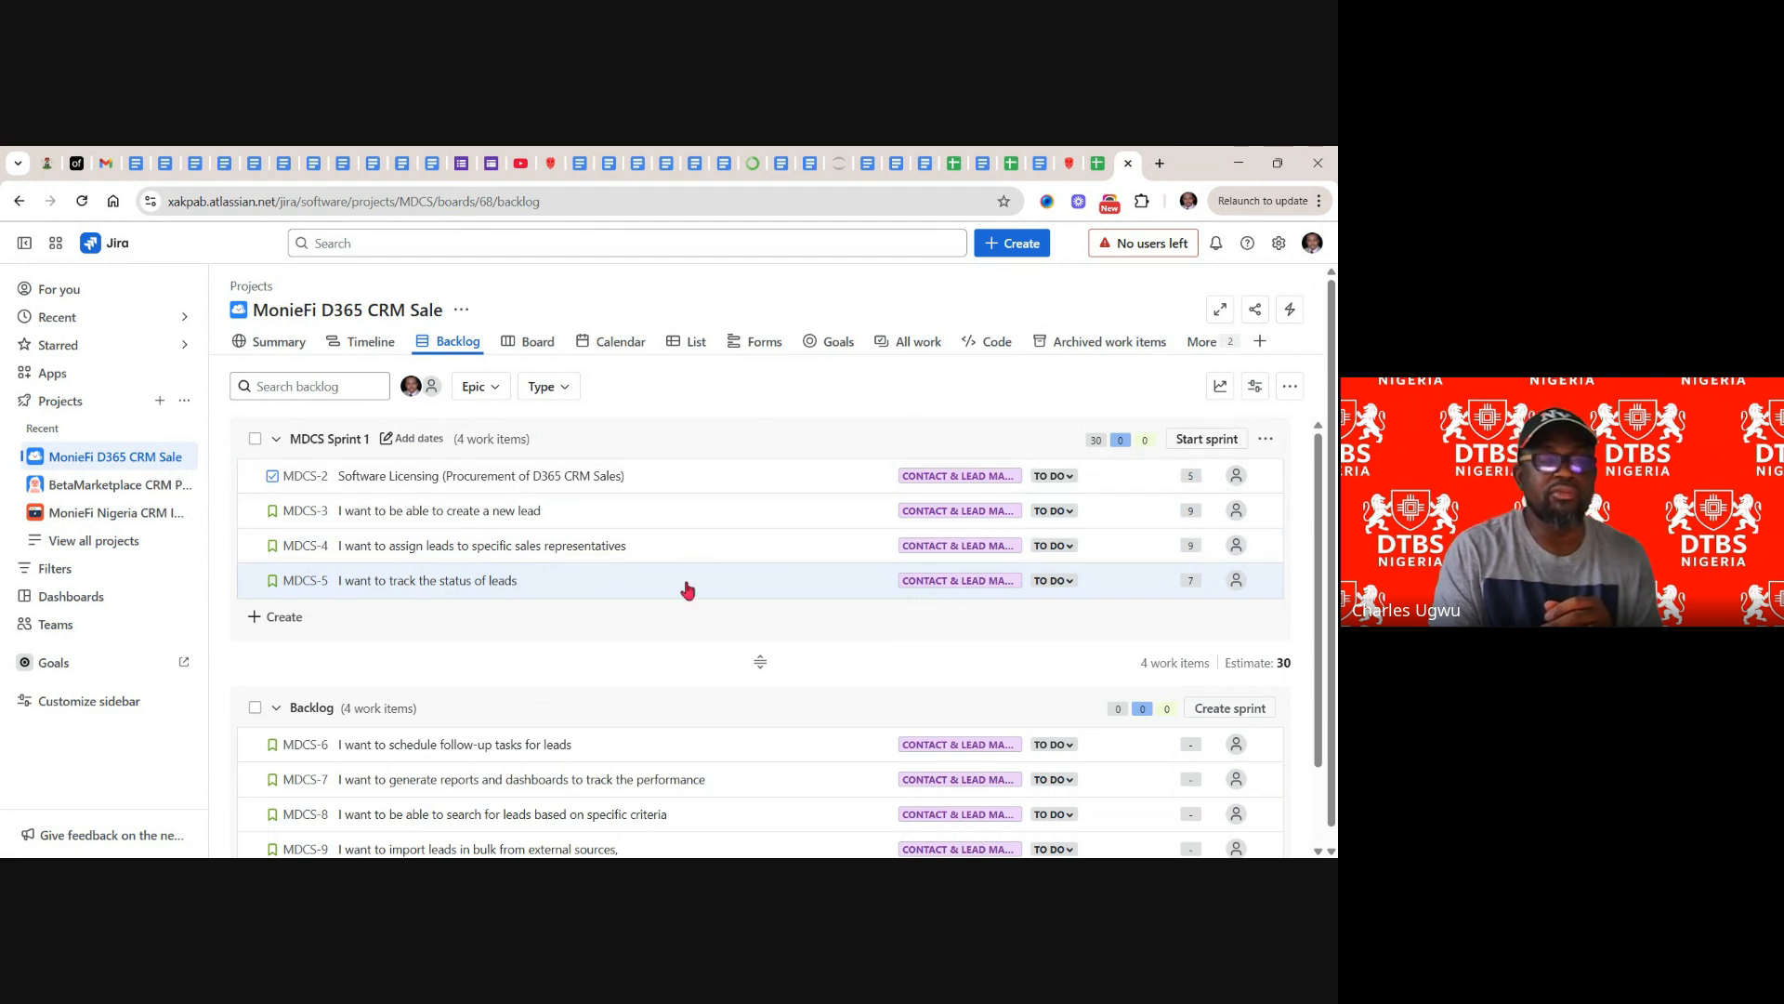
# - Open the start settings for MDCS Sprint 1 and choose a sprint duration of 2 weeks
pyautogui.click(1212, 440)
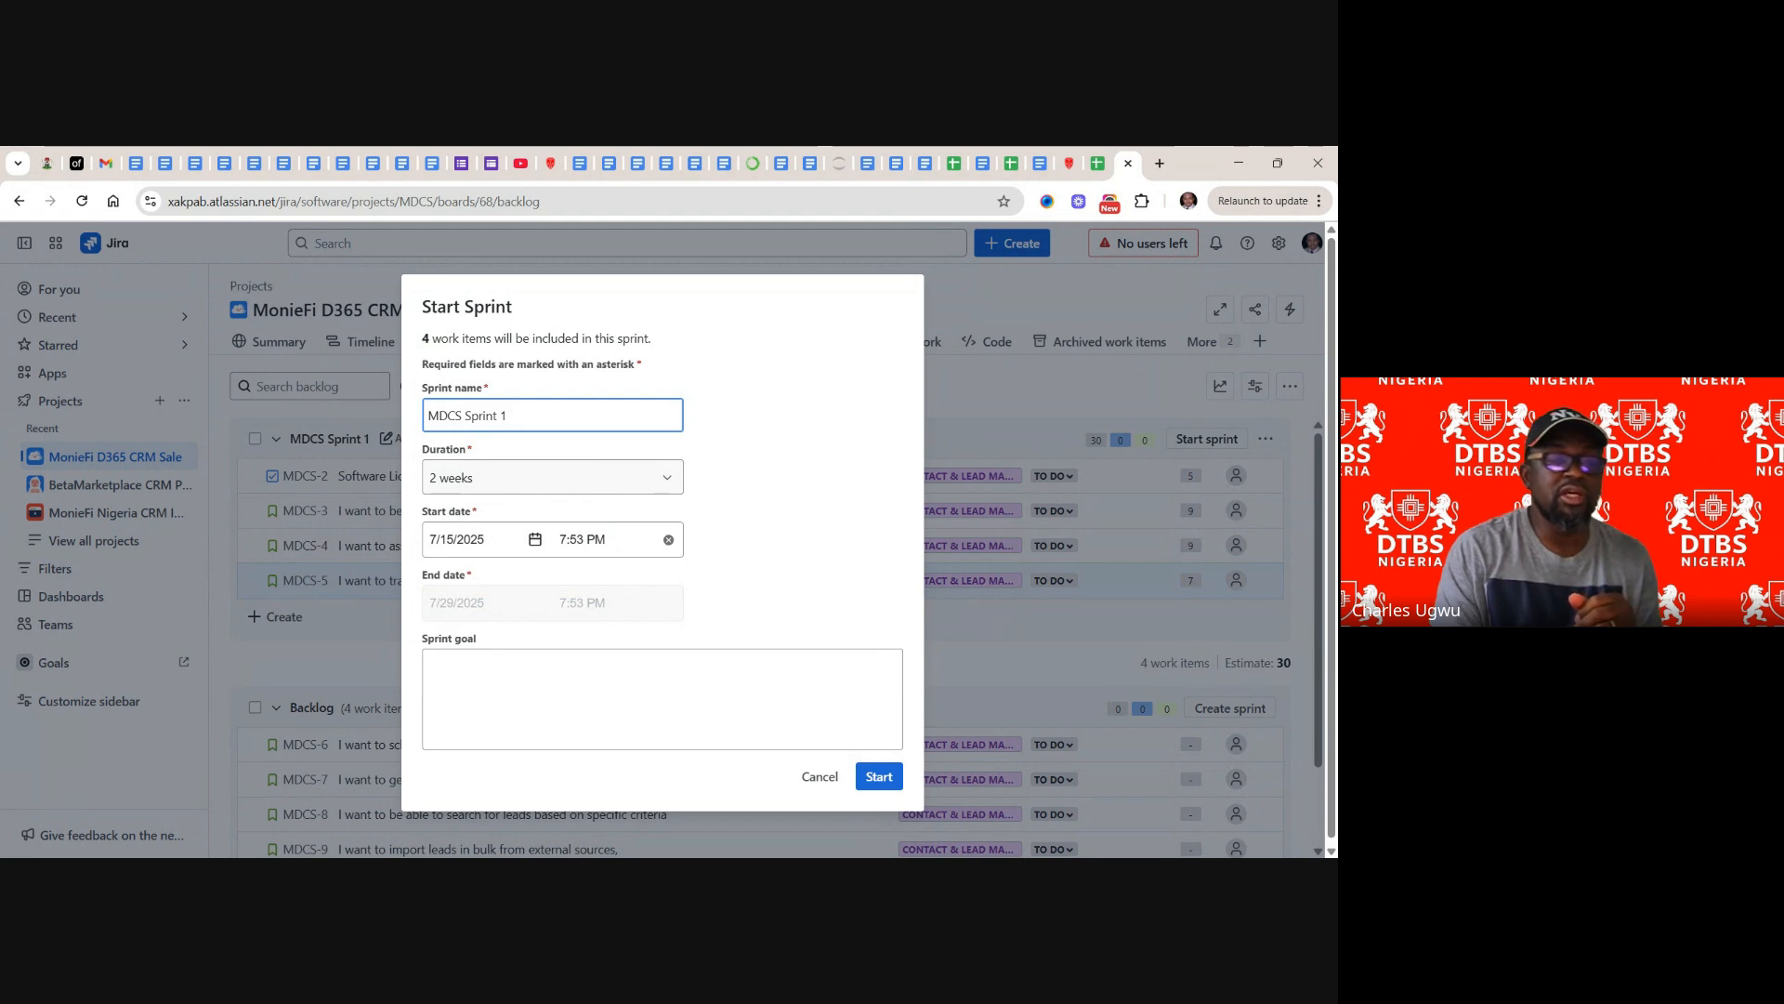
pyautogui.click(667, 485)
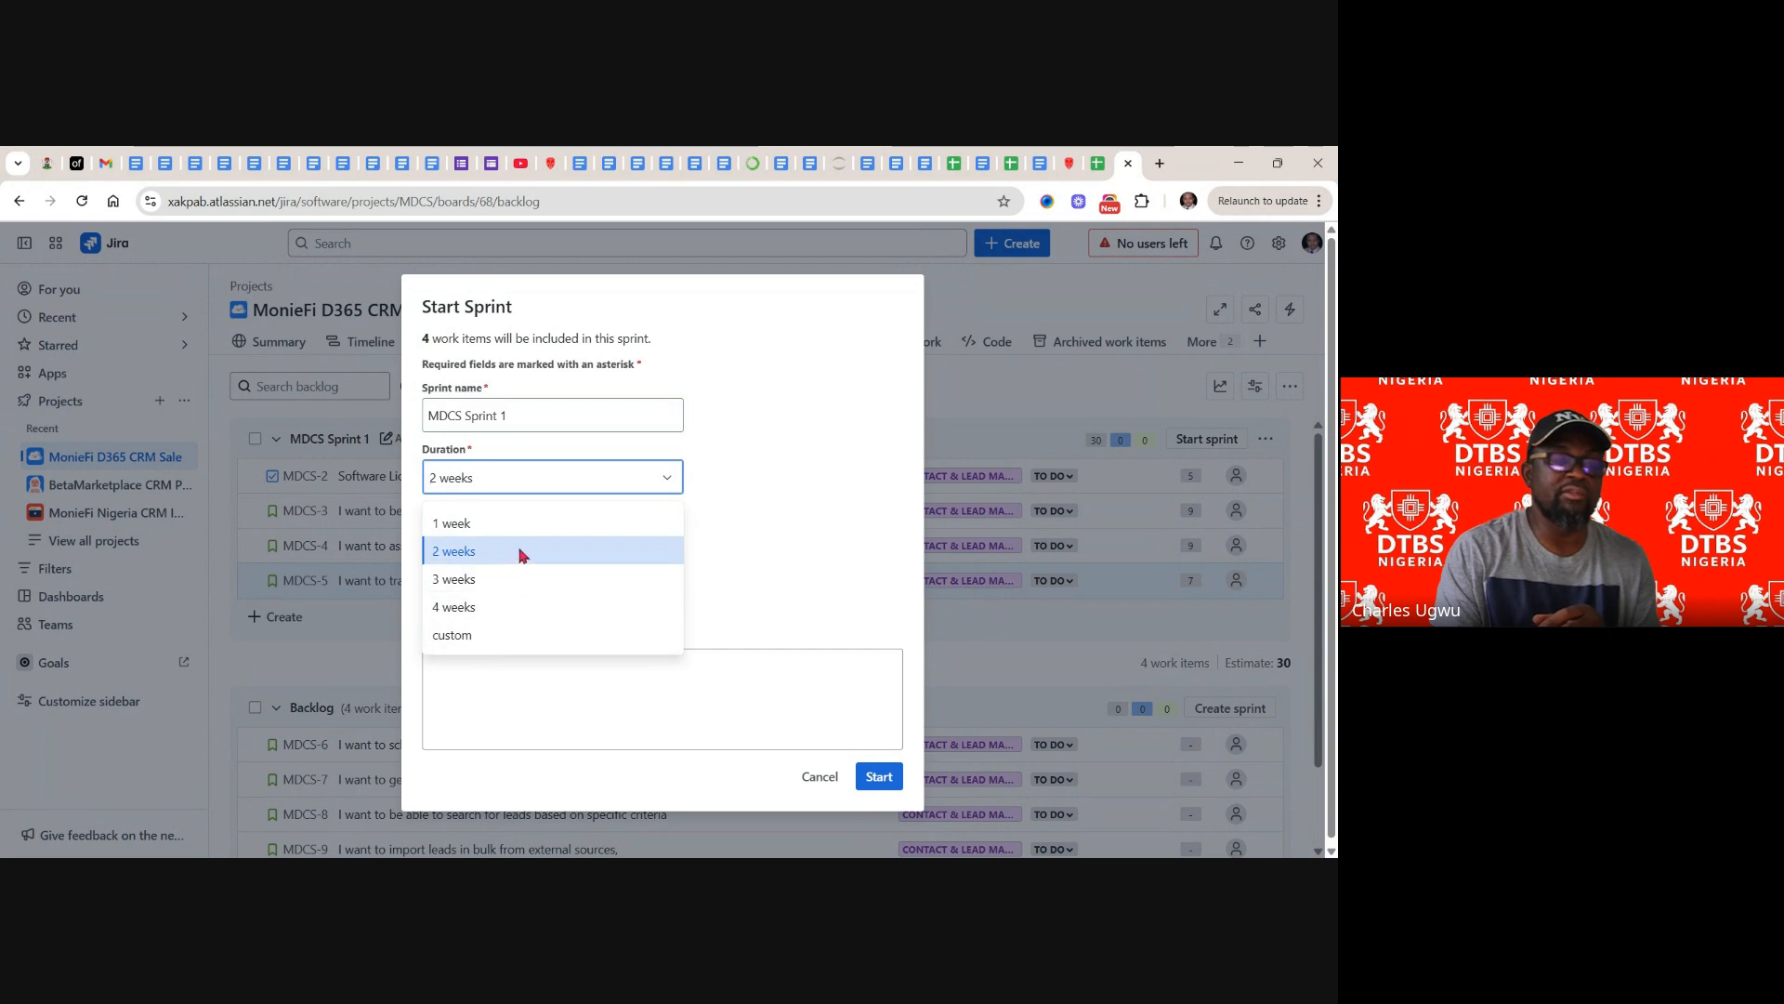
pyautogui.click(484, 553)
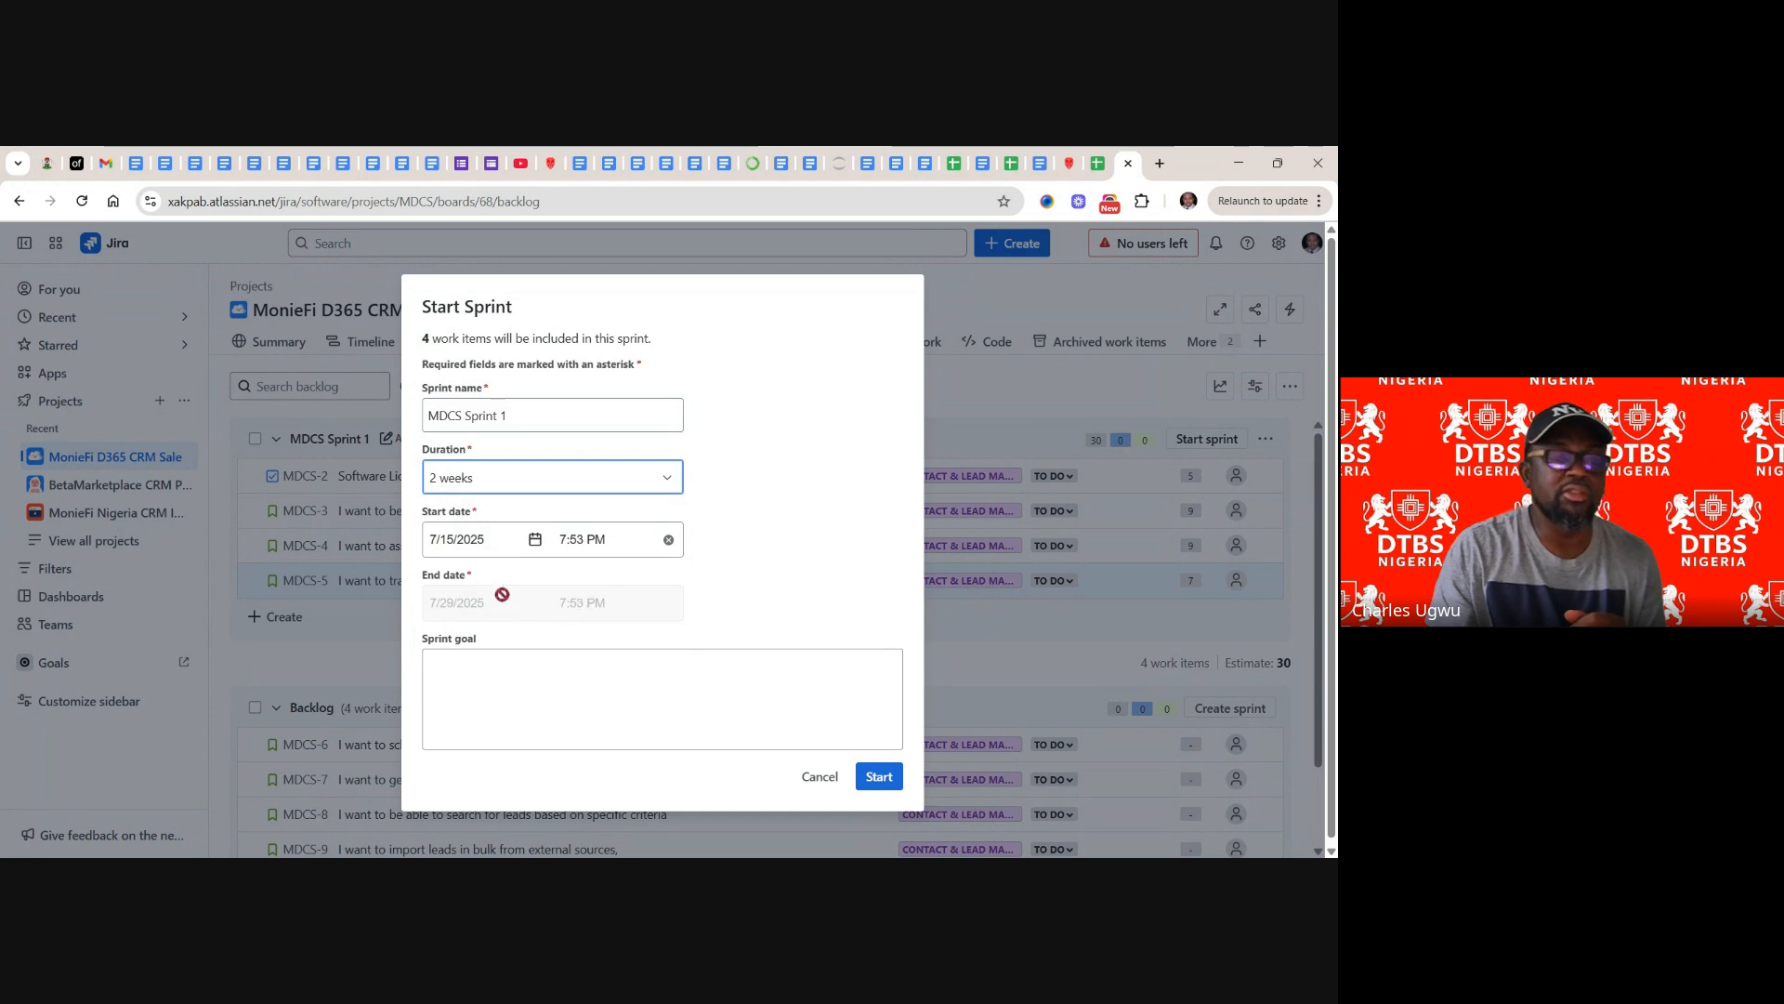
# - Enter the sprint goal "Implementaion of D365 CRM Sales - Lead & Contact Management" and start MDCS Sprint 1
pyautogui.click(481, 677)
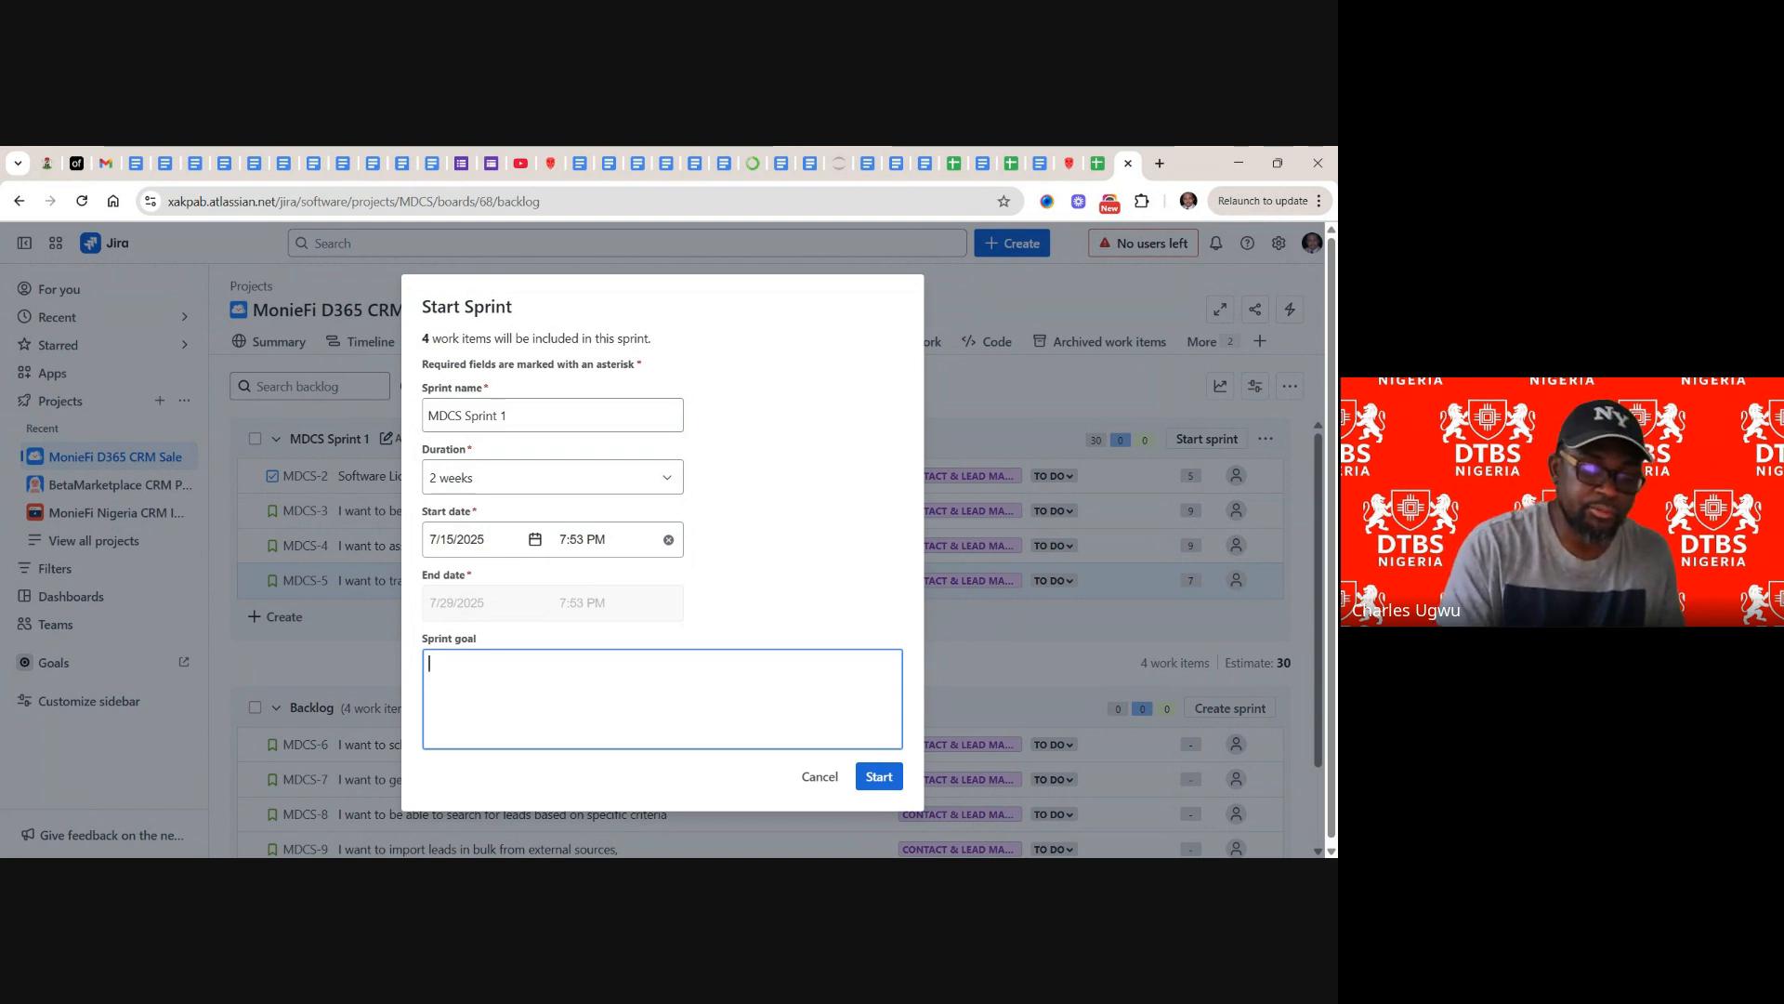
pyautogui.write('Im')
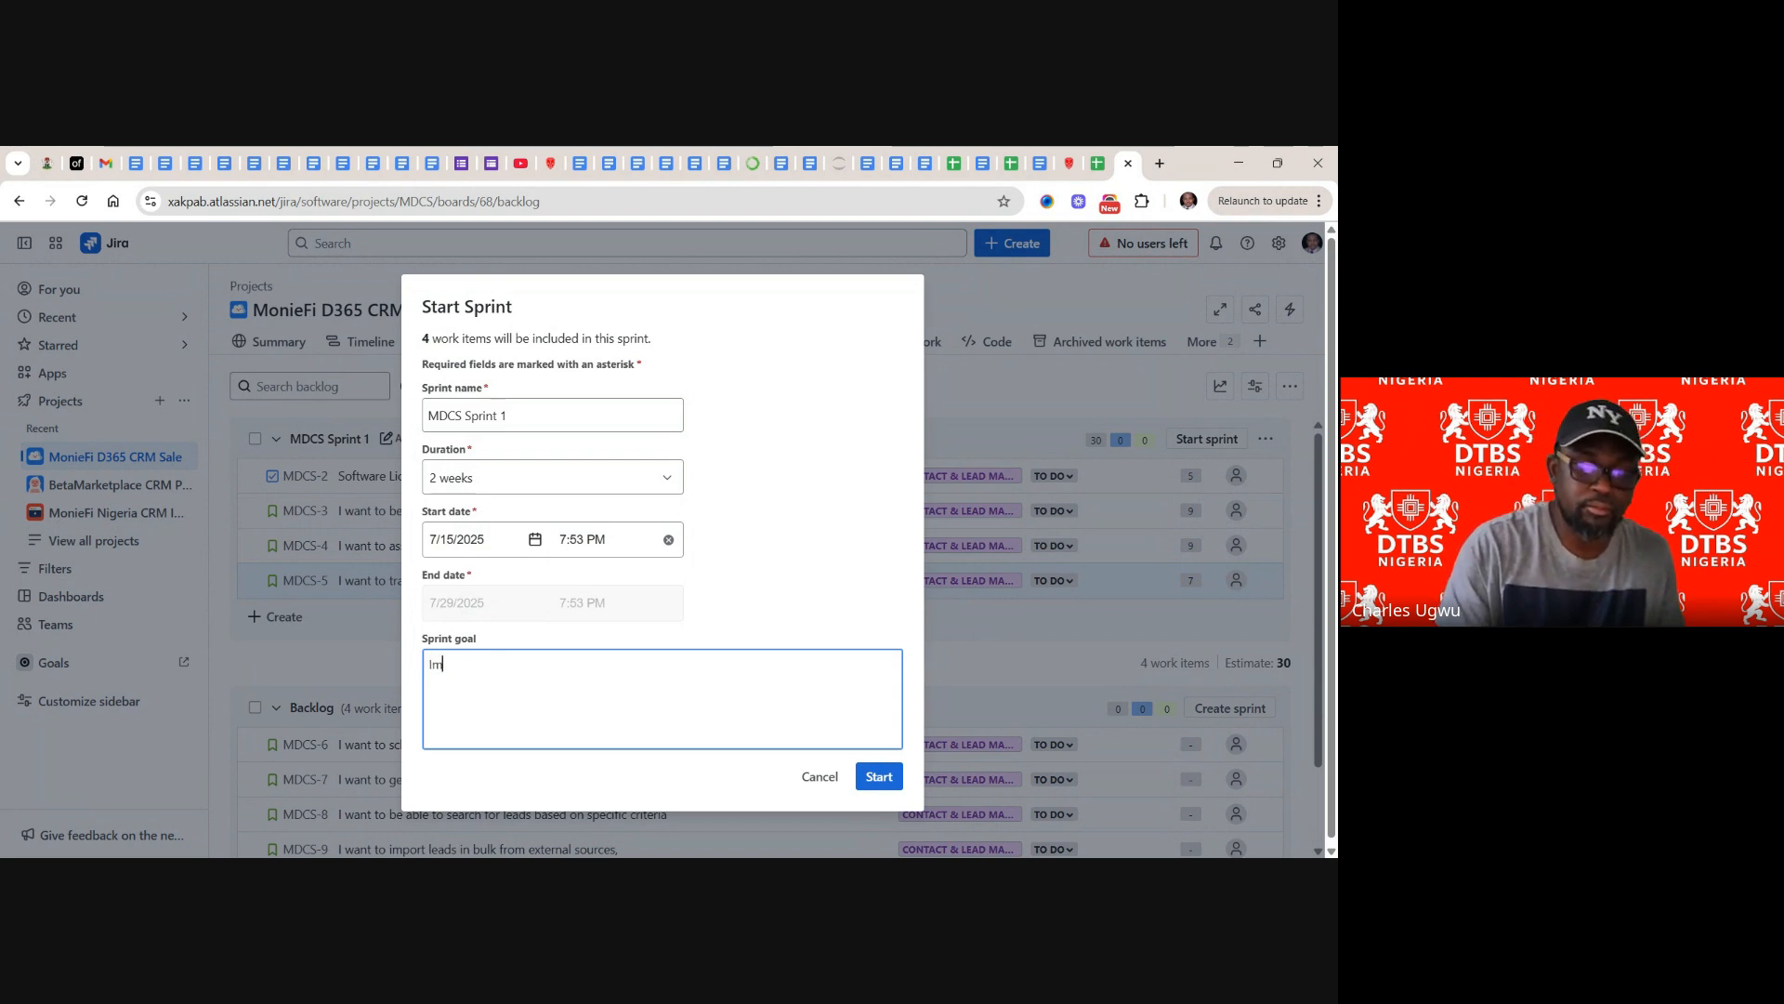
pyautogui.write('pleme')
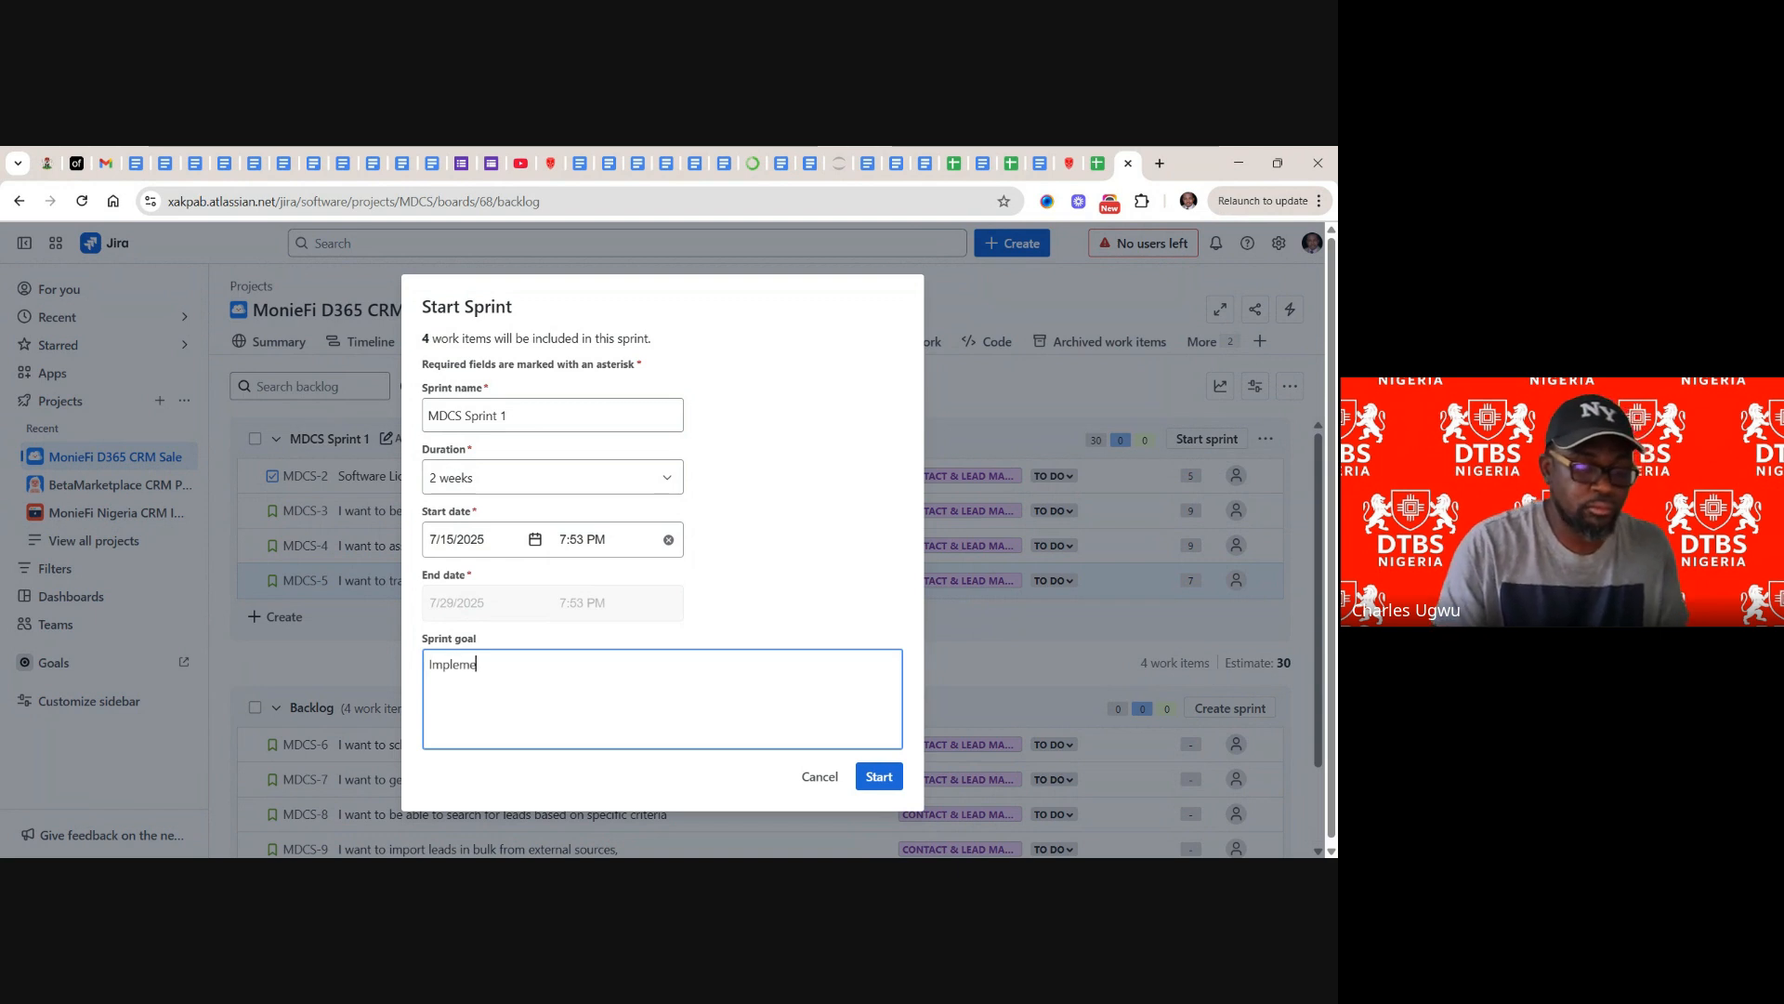
pyautogui.write('nta')
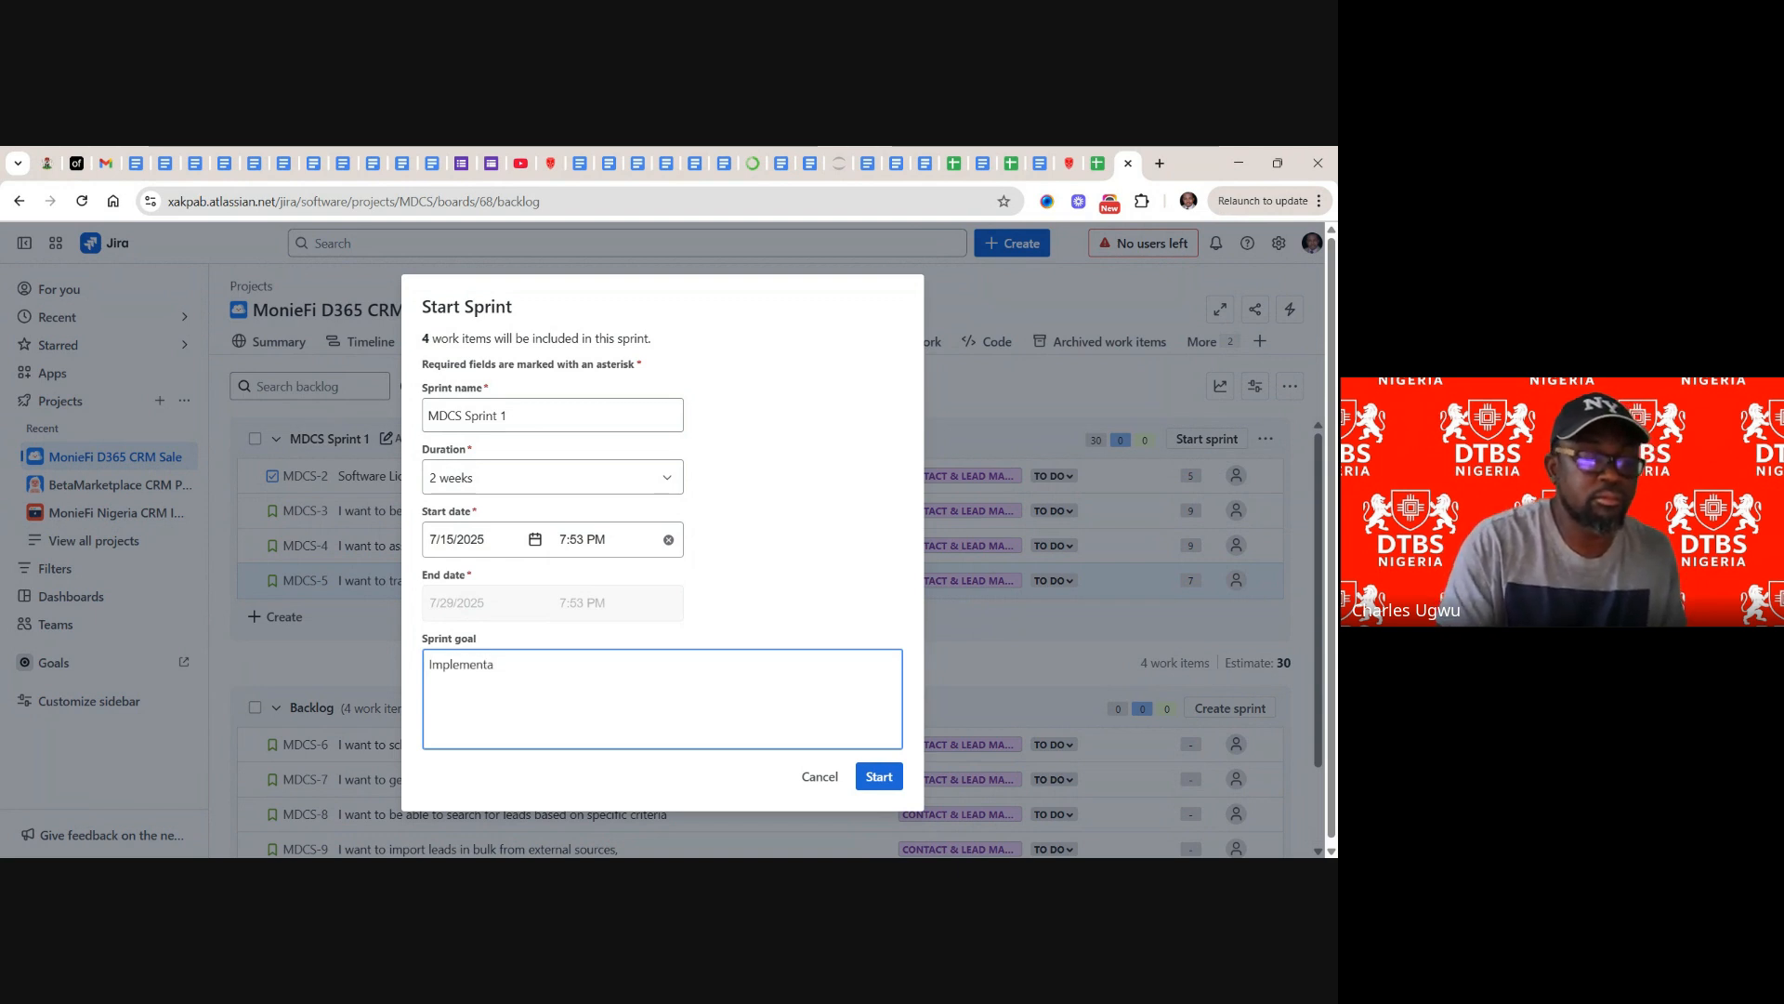
pyautogui.write('io')
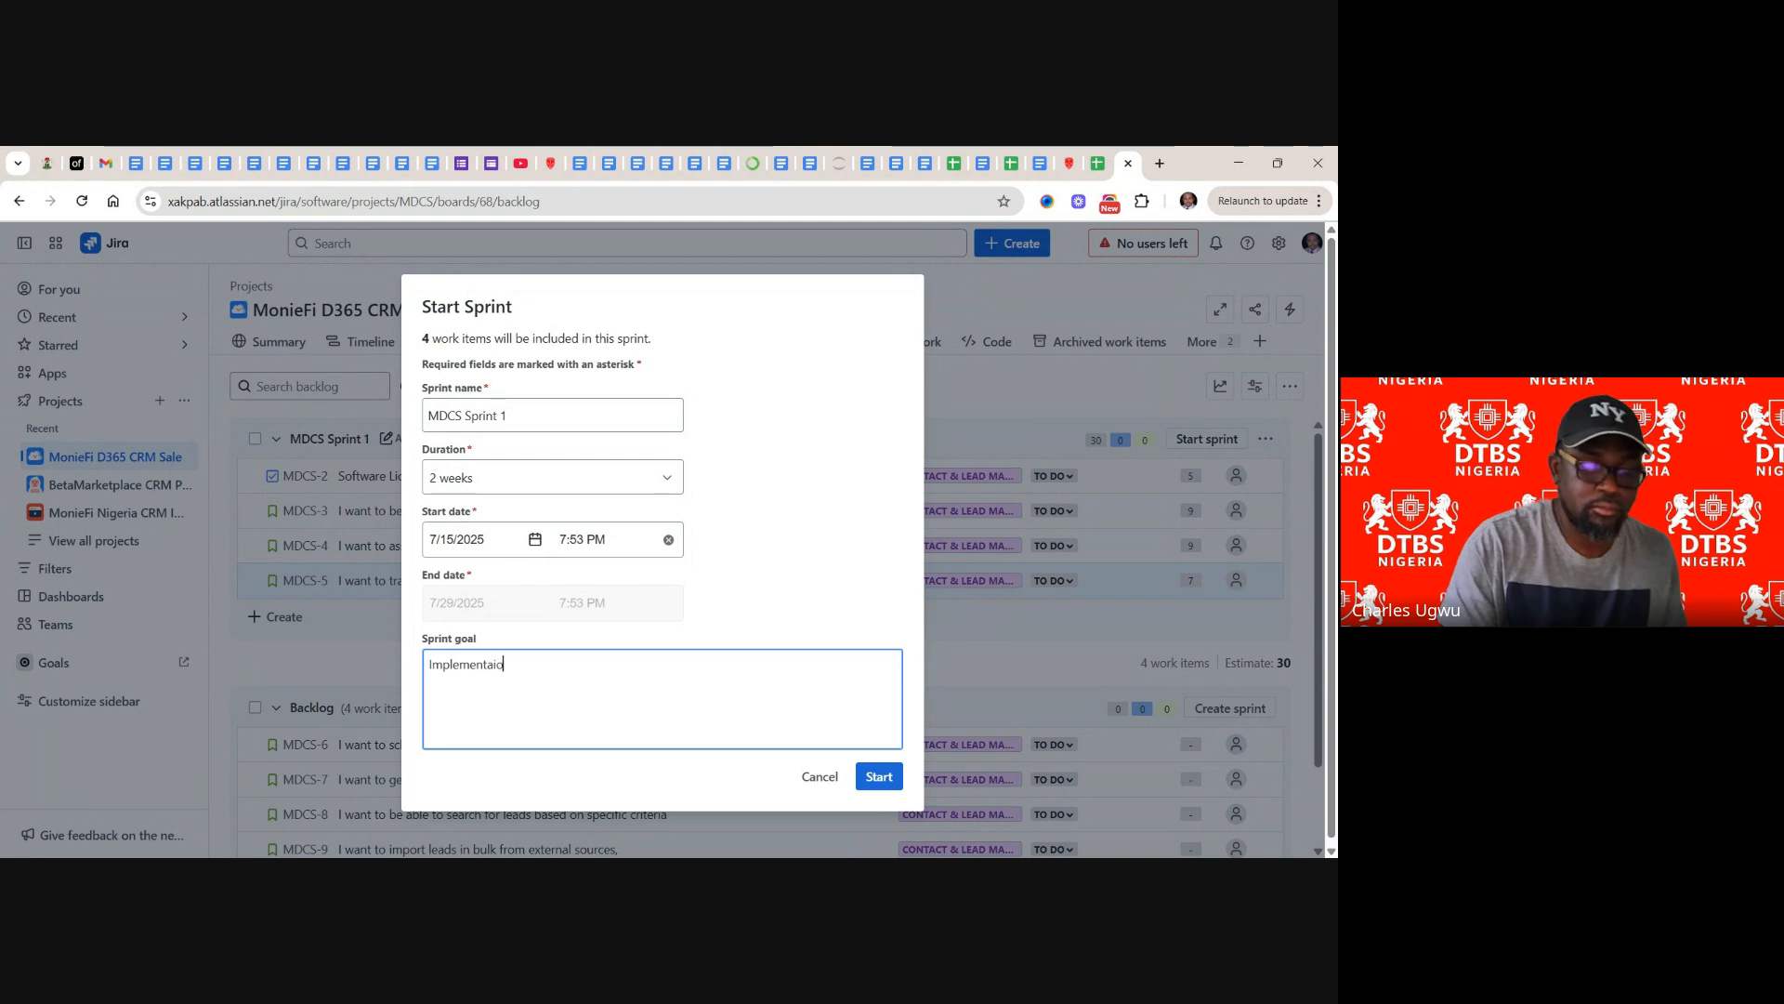
pyautogui.write('n o')
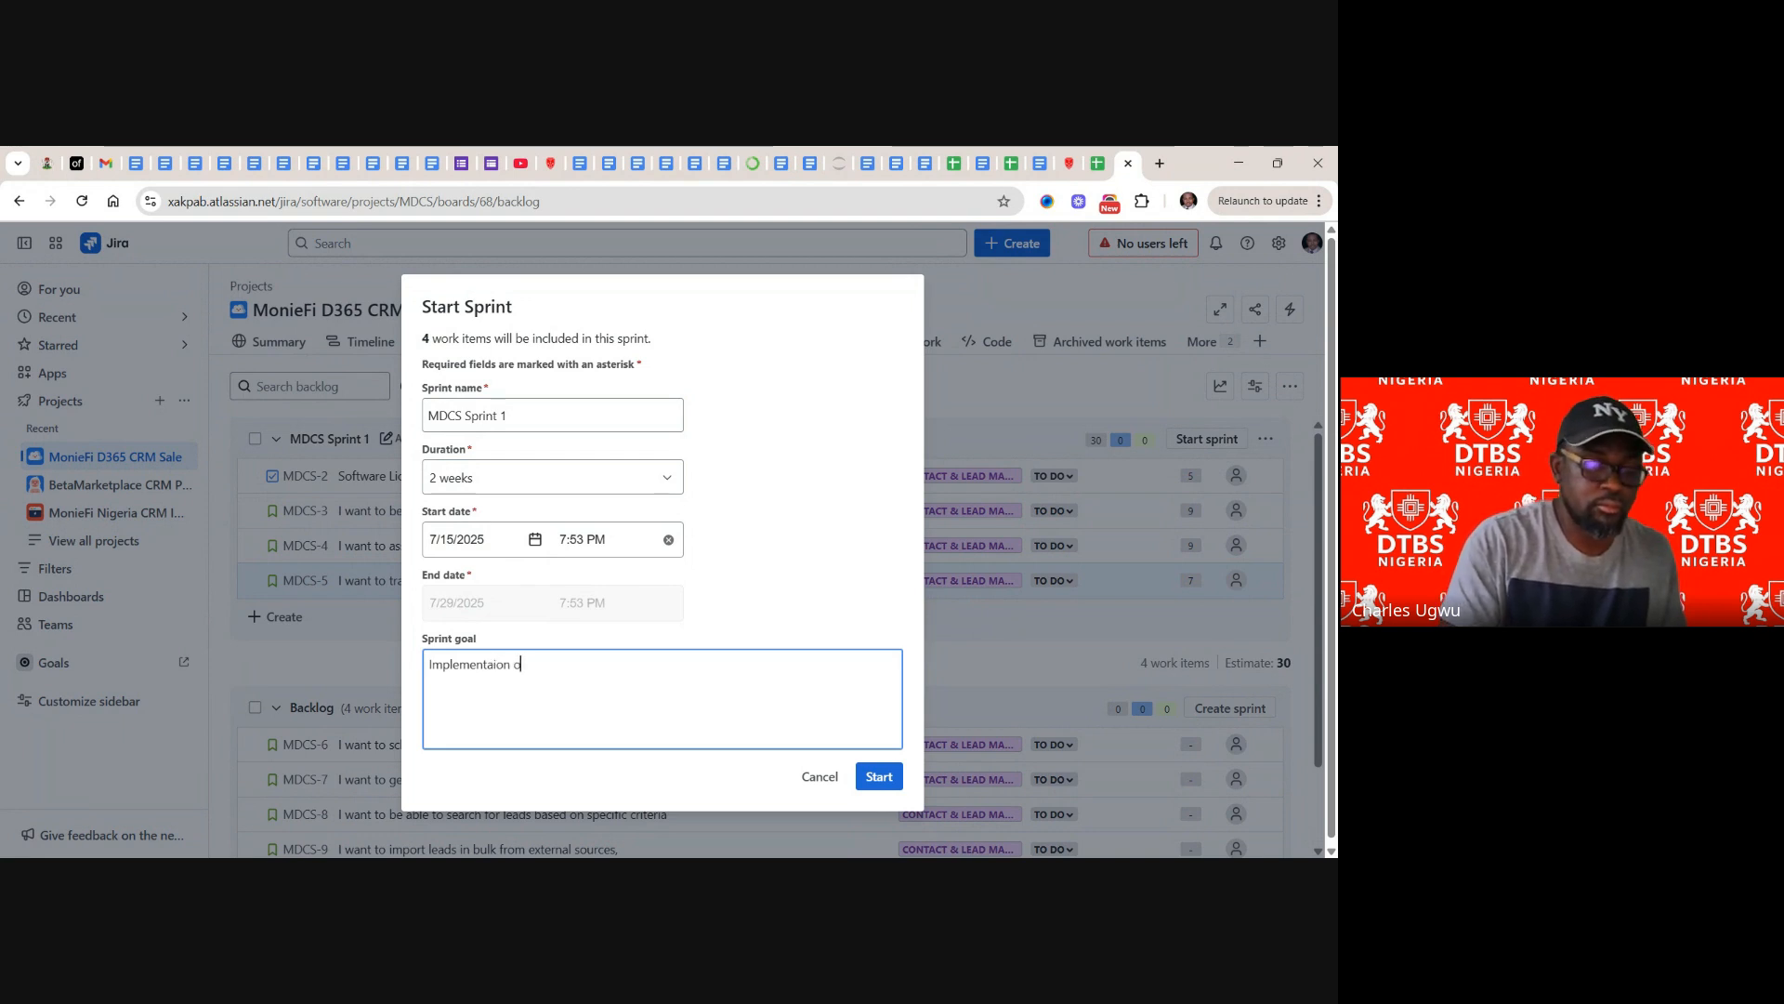
pyautogui.write('f o')
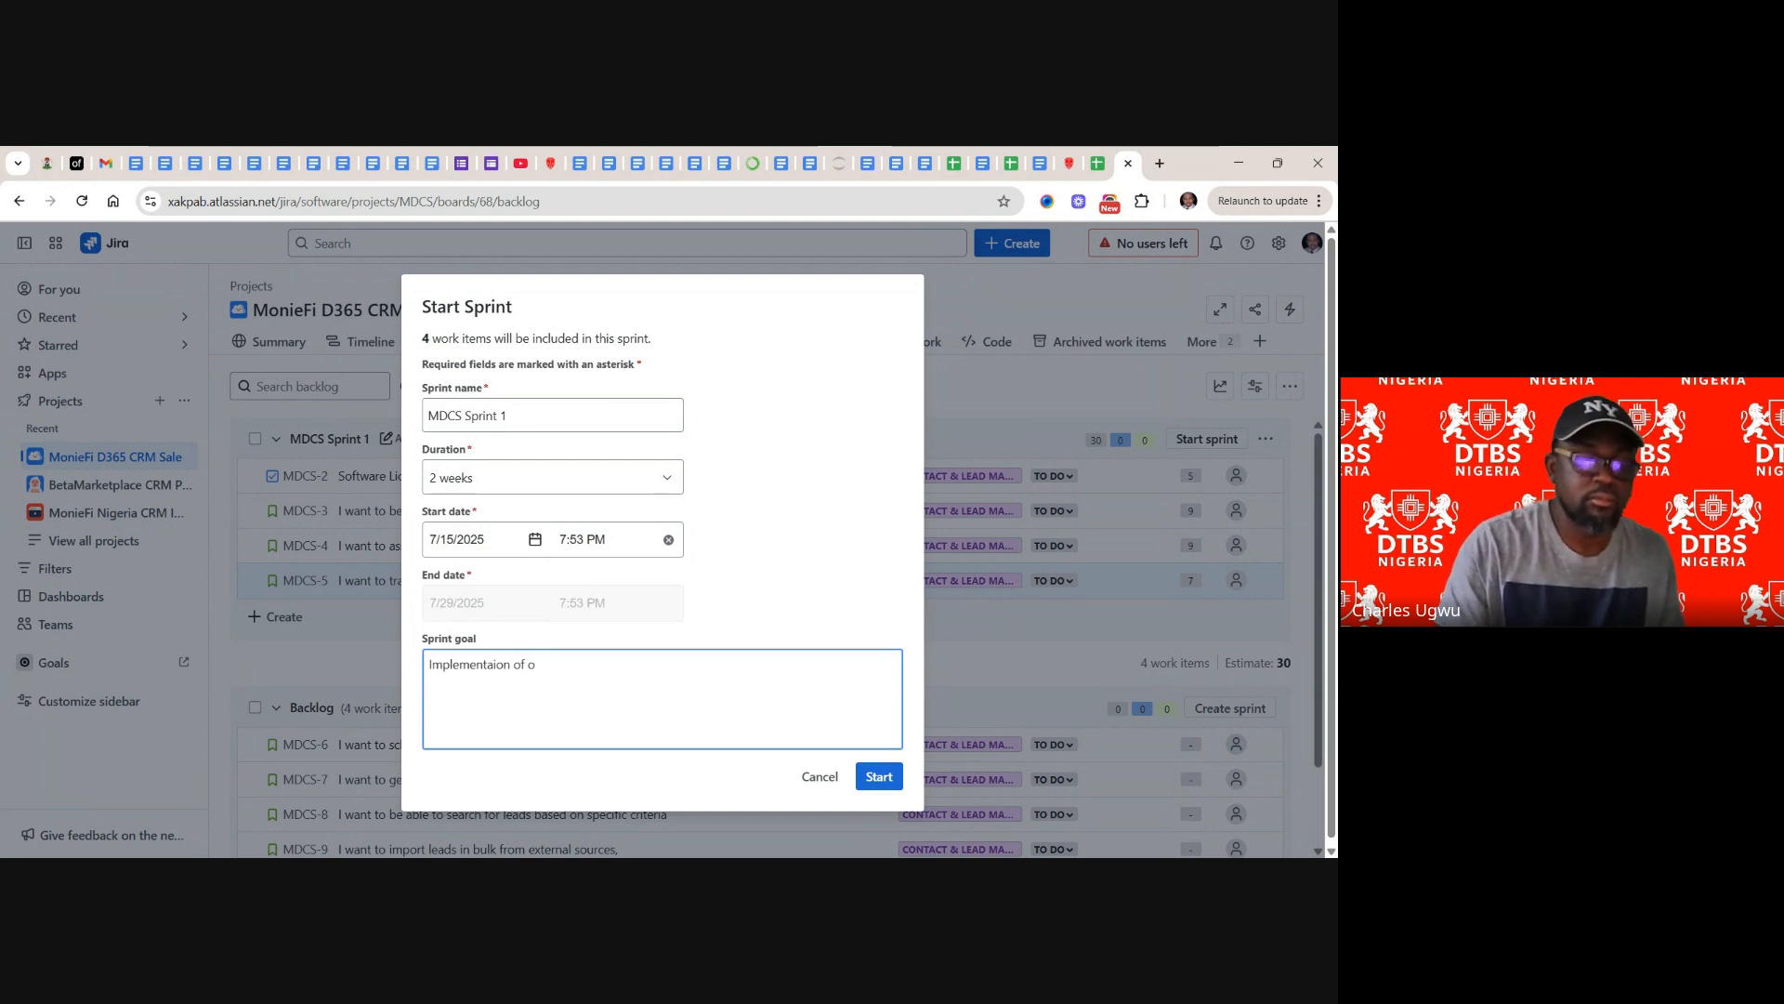
pyautogui.press('BackSpace')
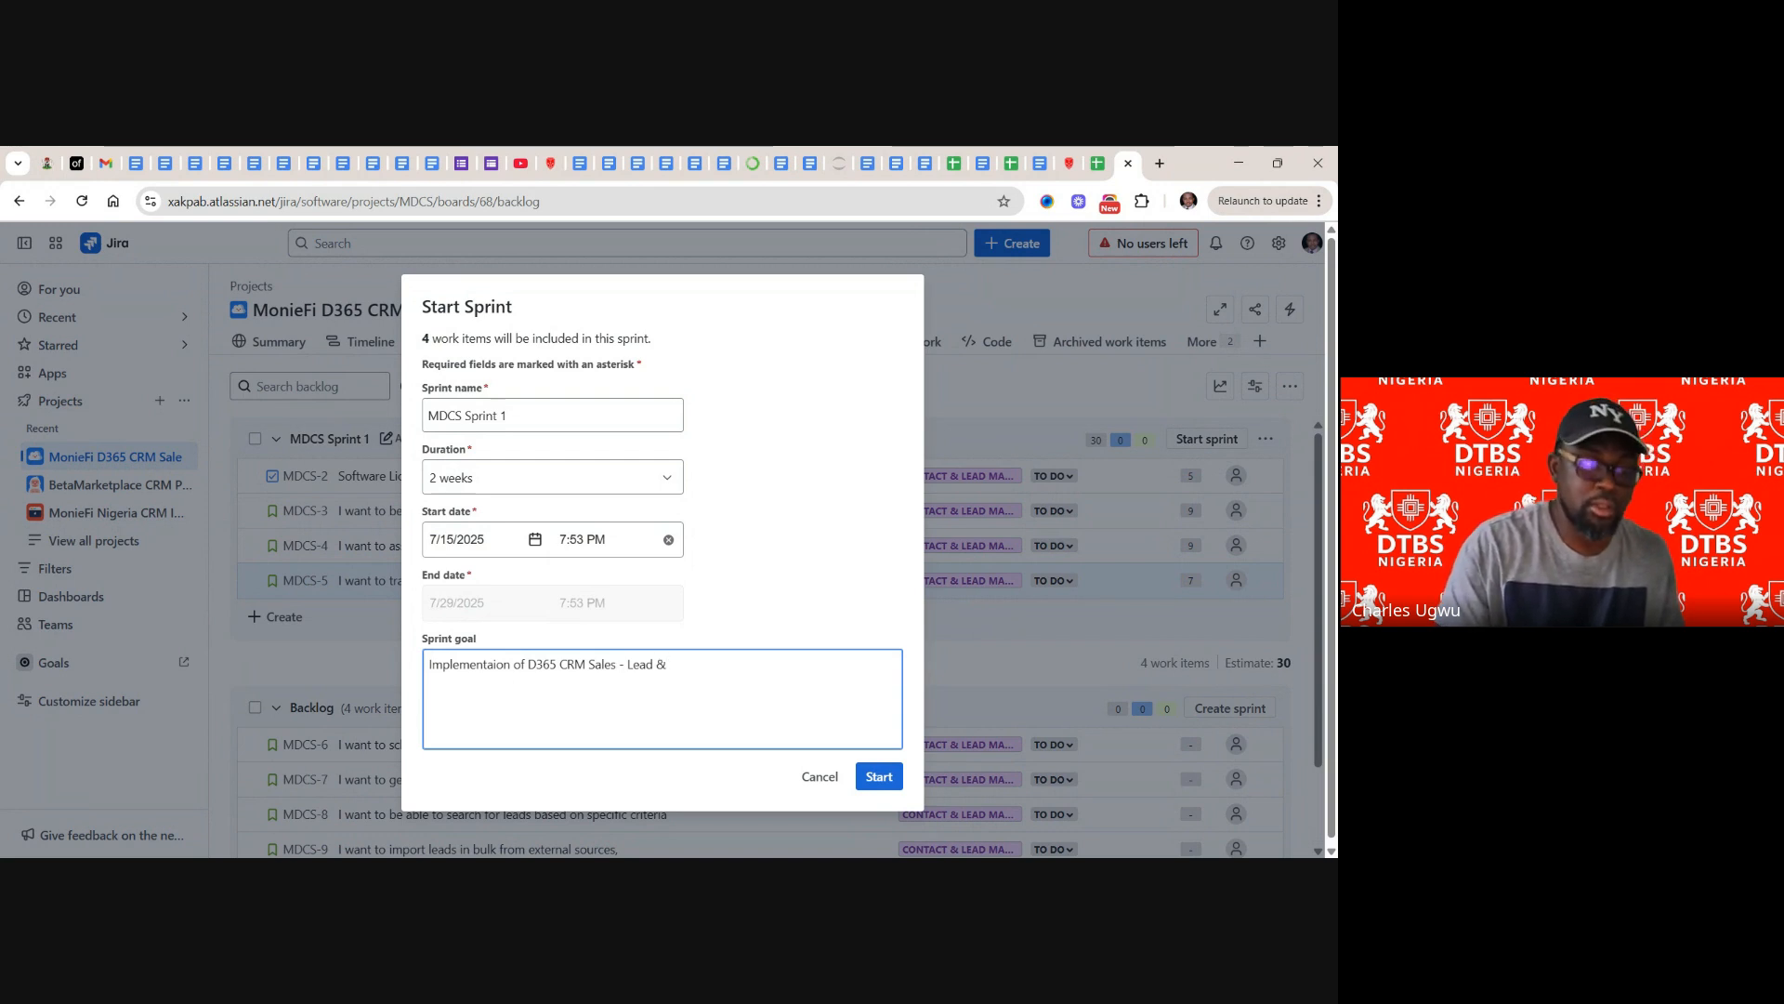
pyautogui.write('Contact')
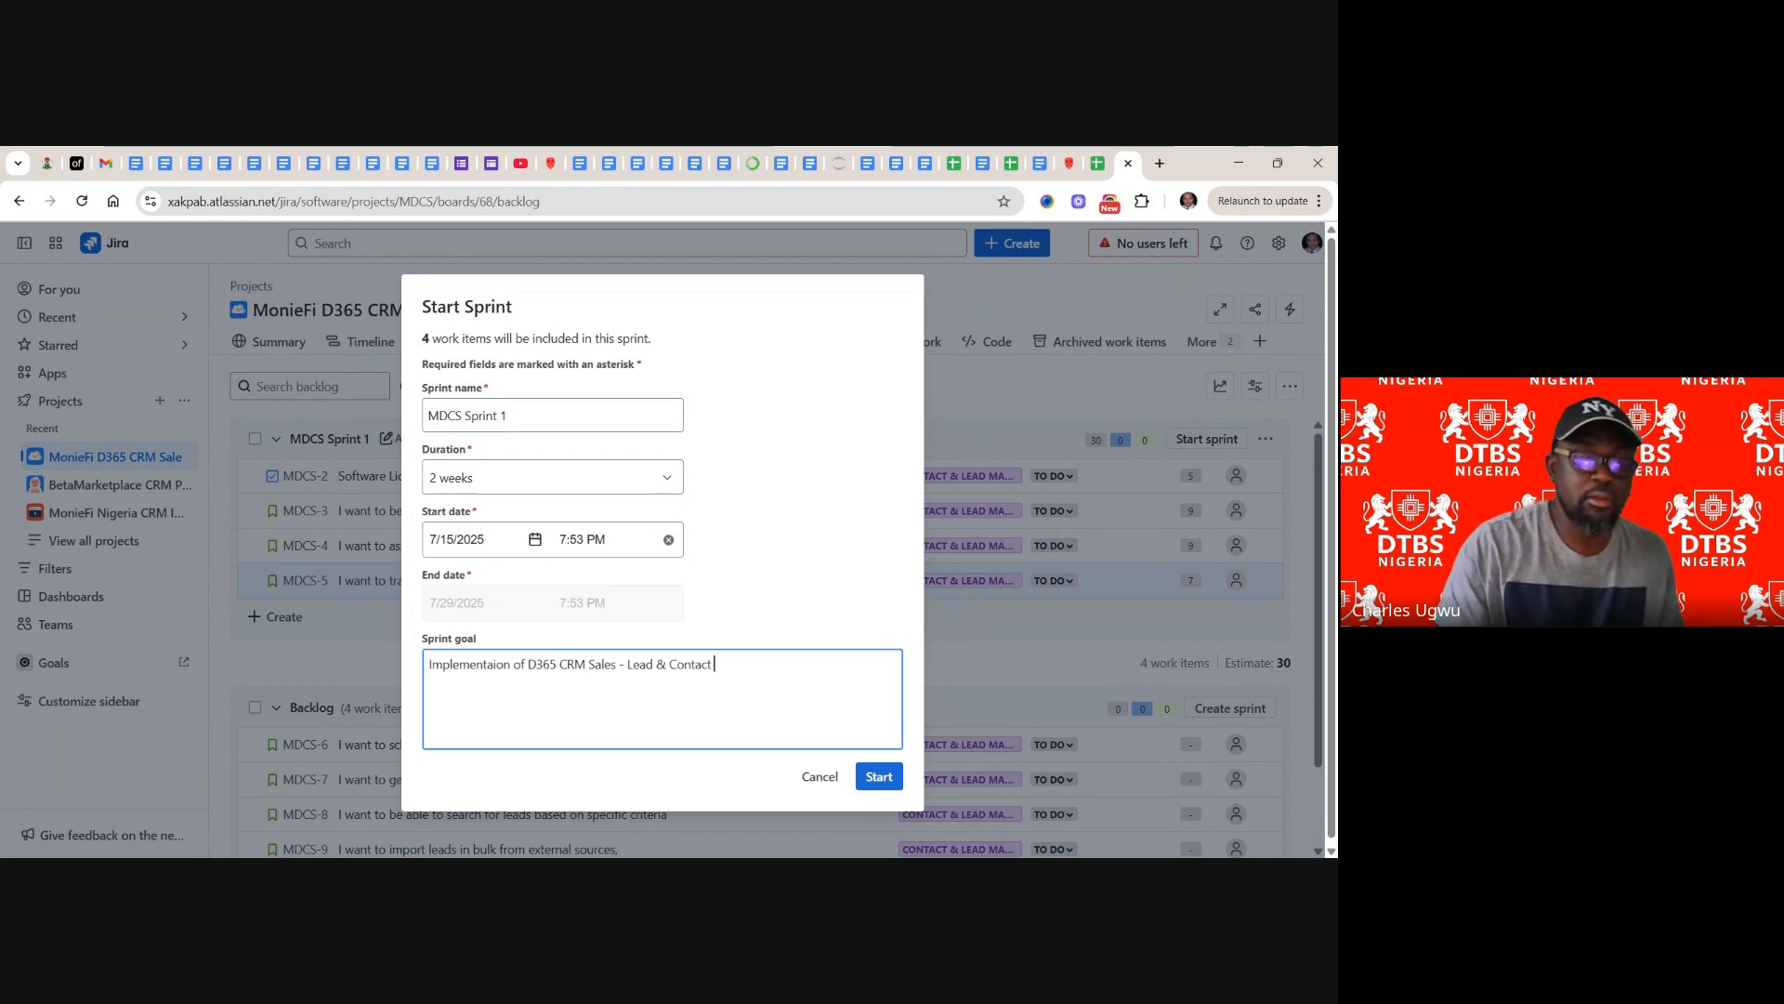
pyautogui.write(' Mana')
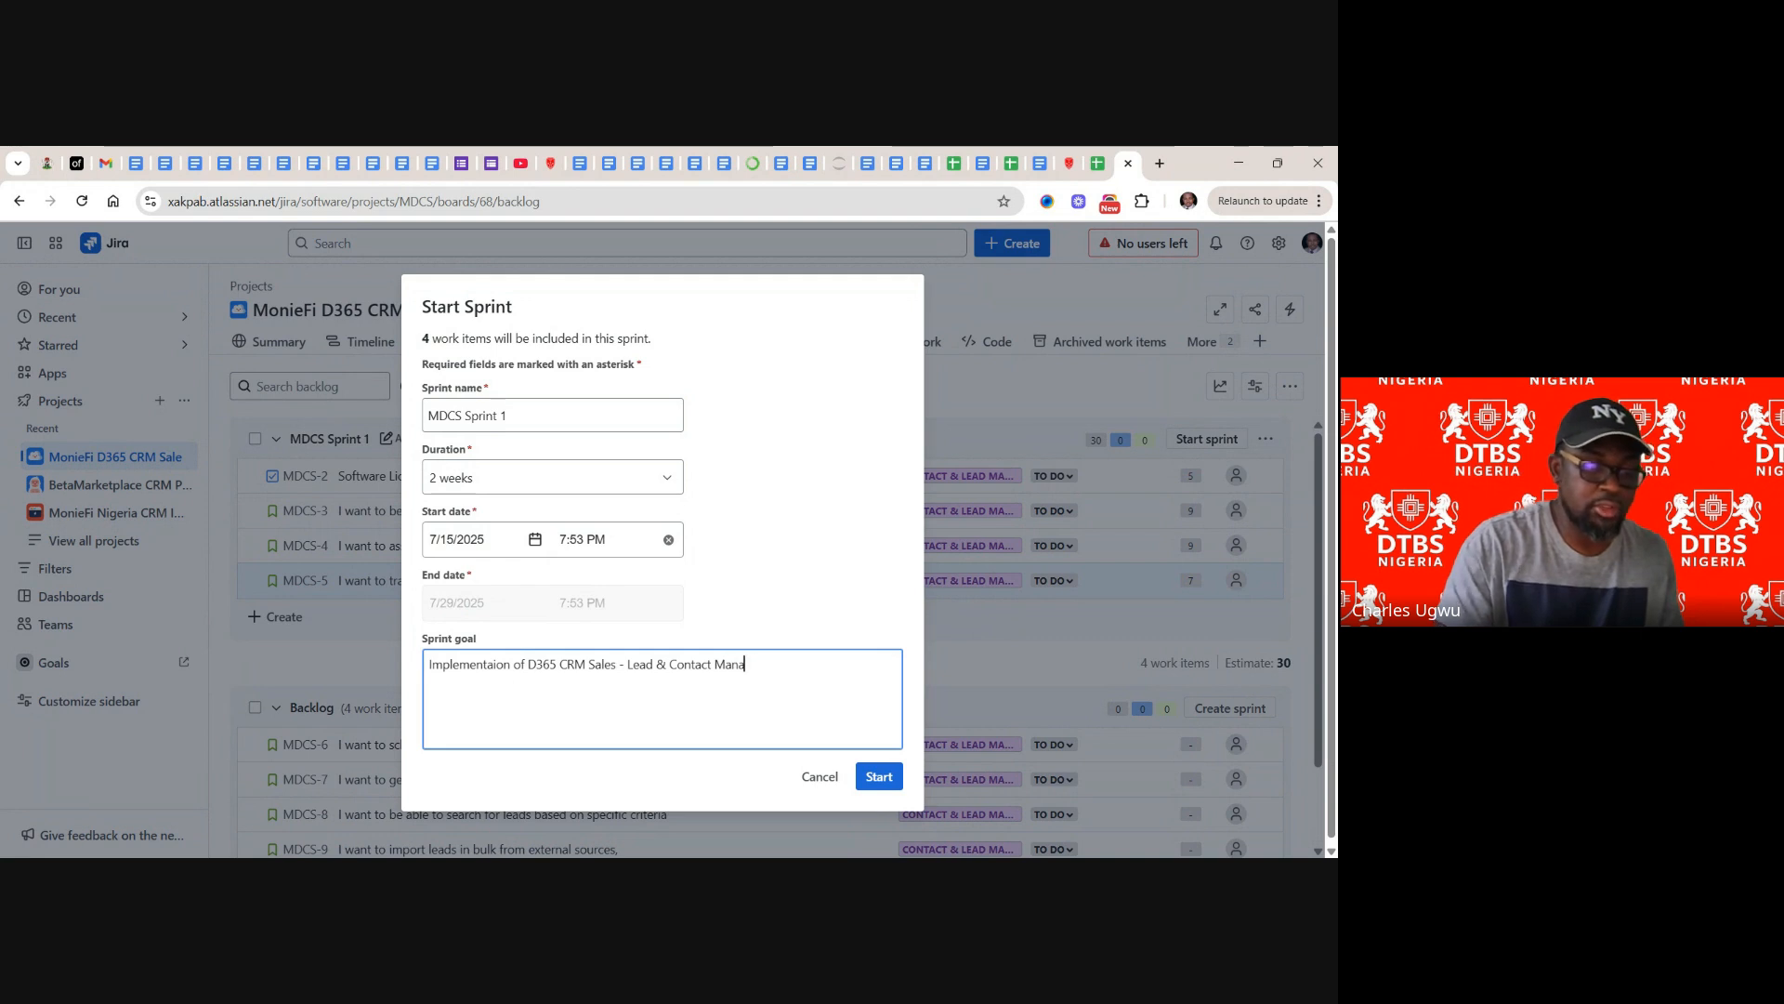
pyautogui.write('gement')
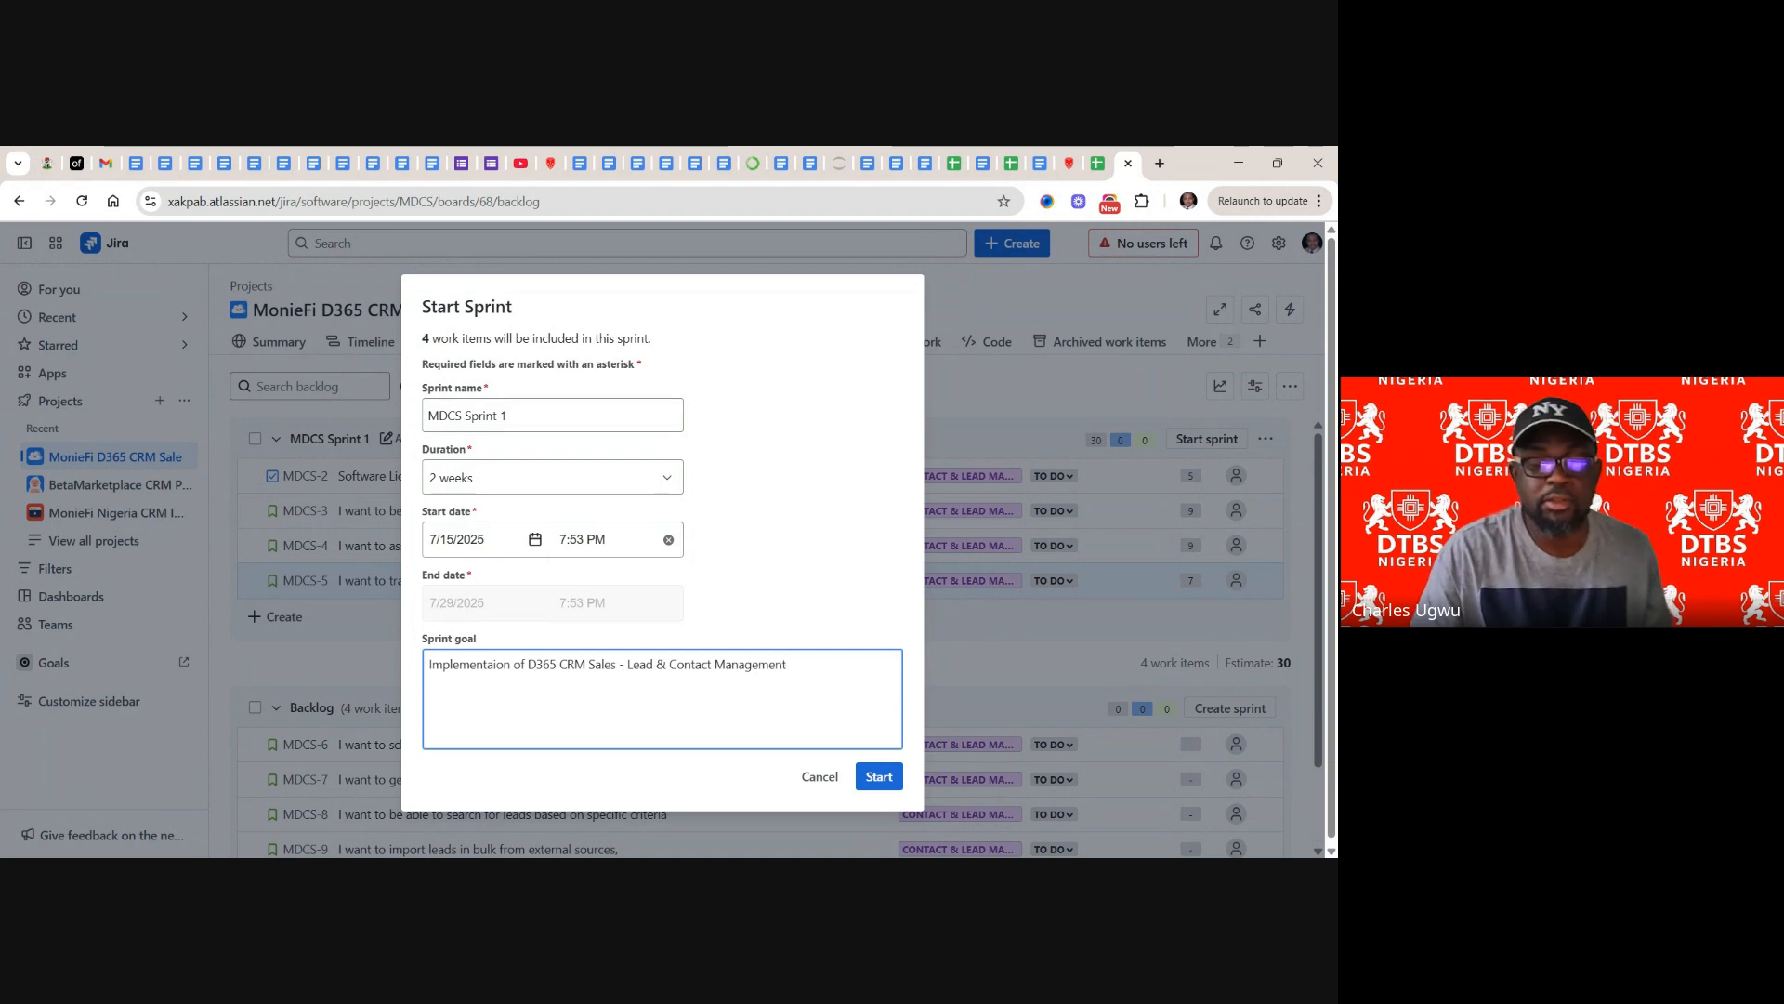
pyautogui.click(881, 779)
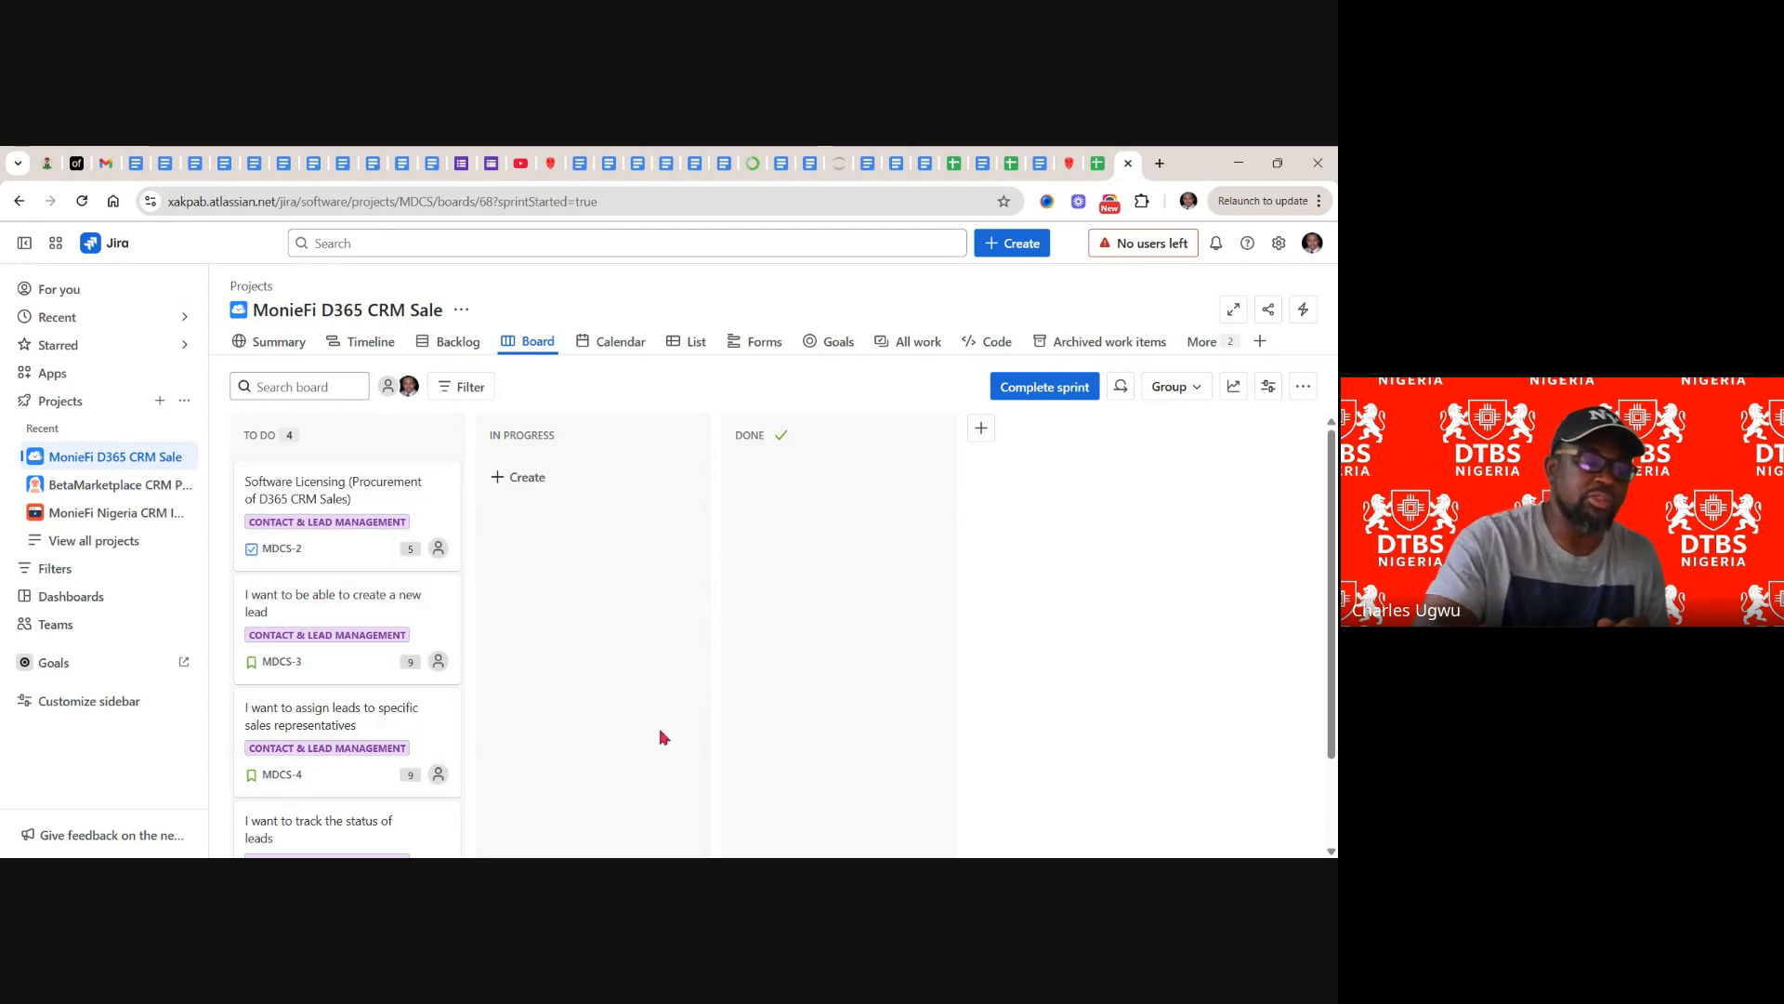
# - Add a column named "Testing" to the sprint board and place it between In Progress and Done
pyautogui.scroll(-2, 663, 737)
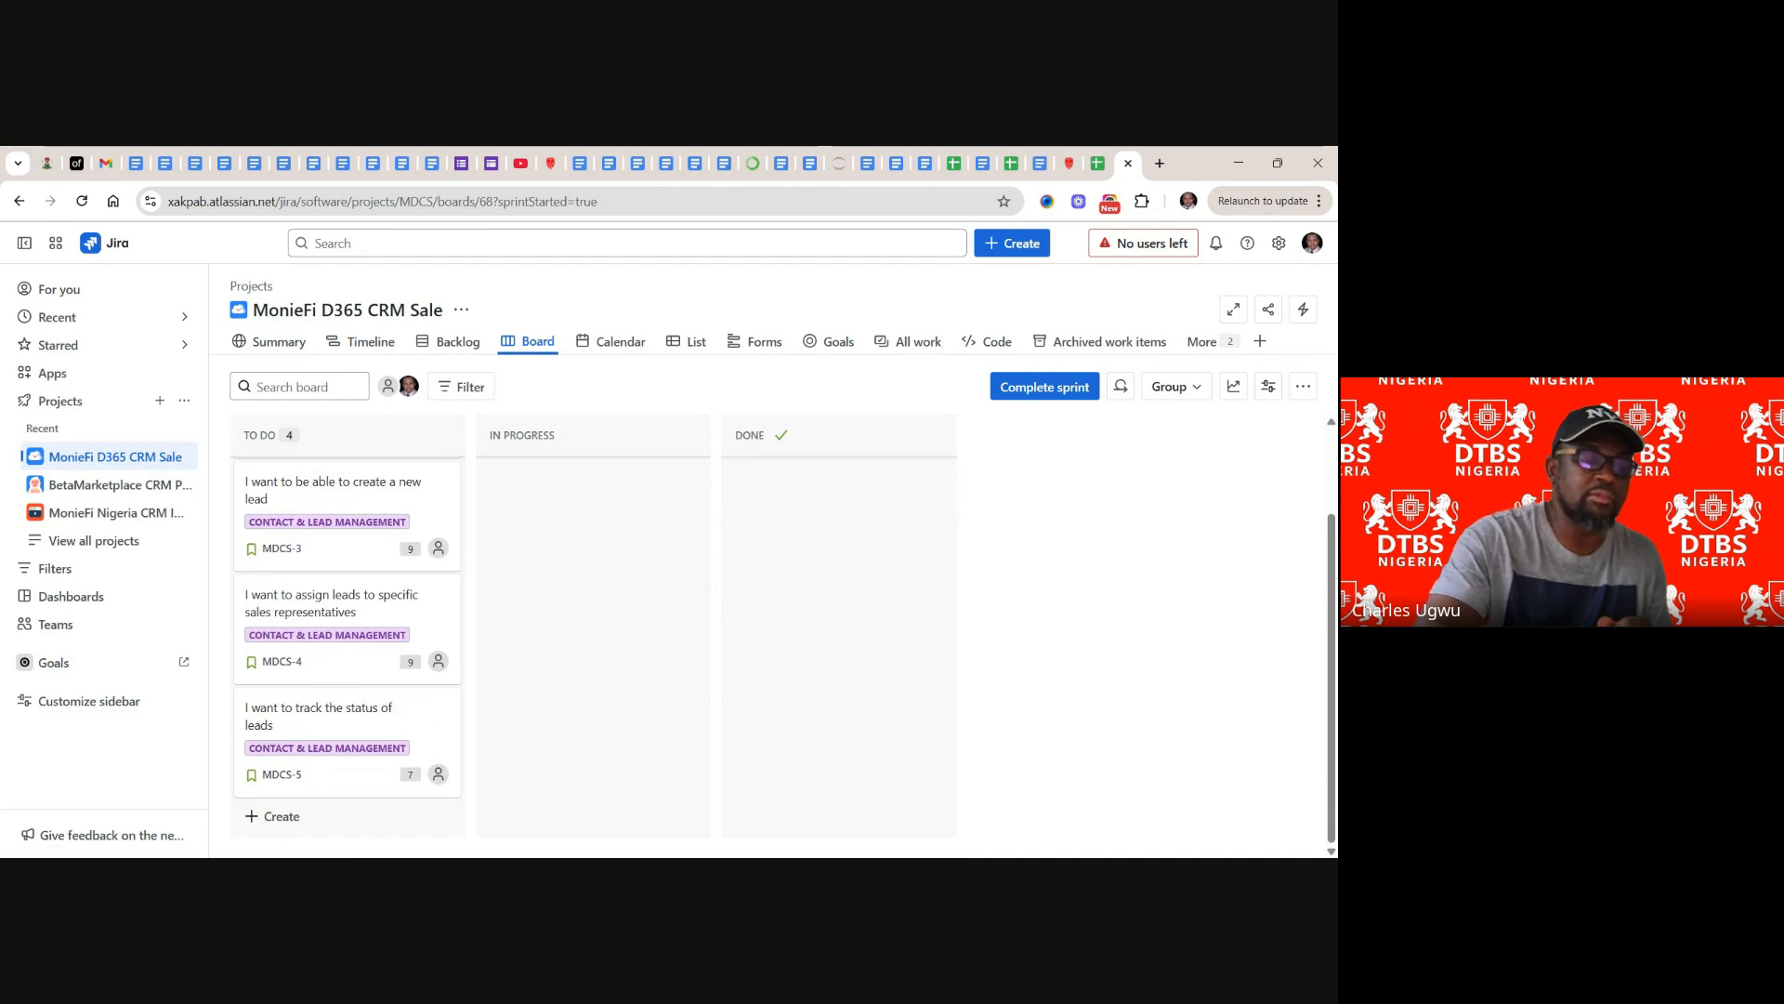
pyautogui.scroll(2, 663, 737)
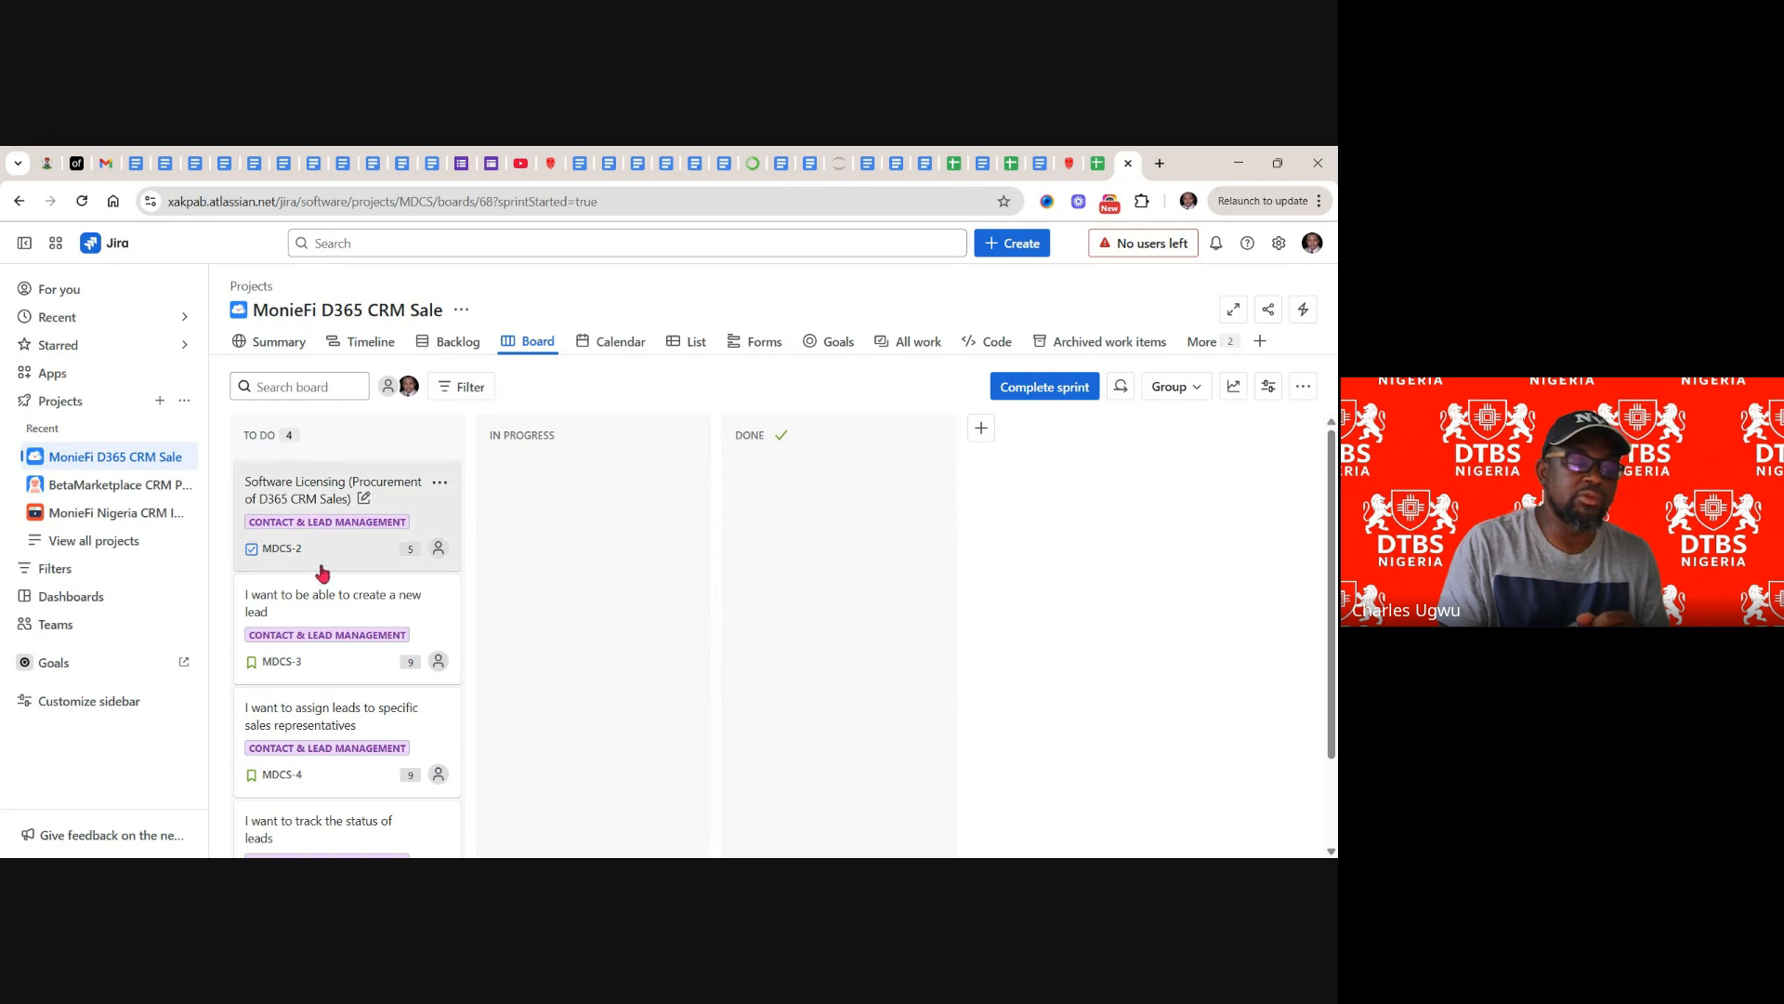
pyautogui.moveTo(518, 437)
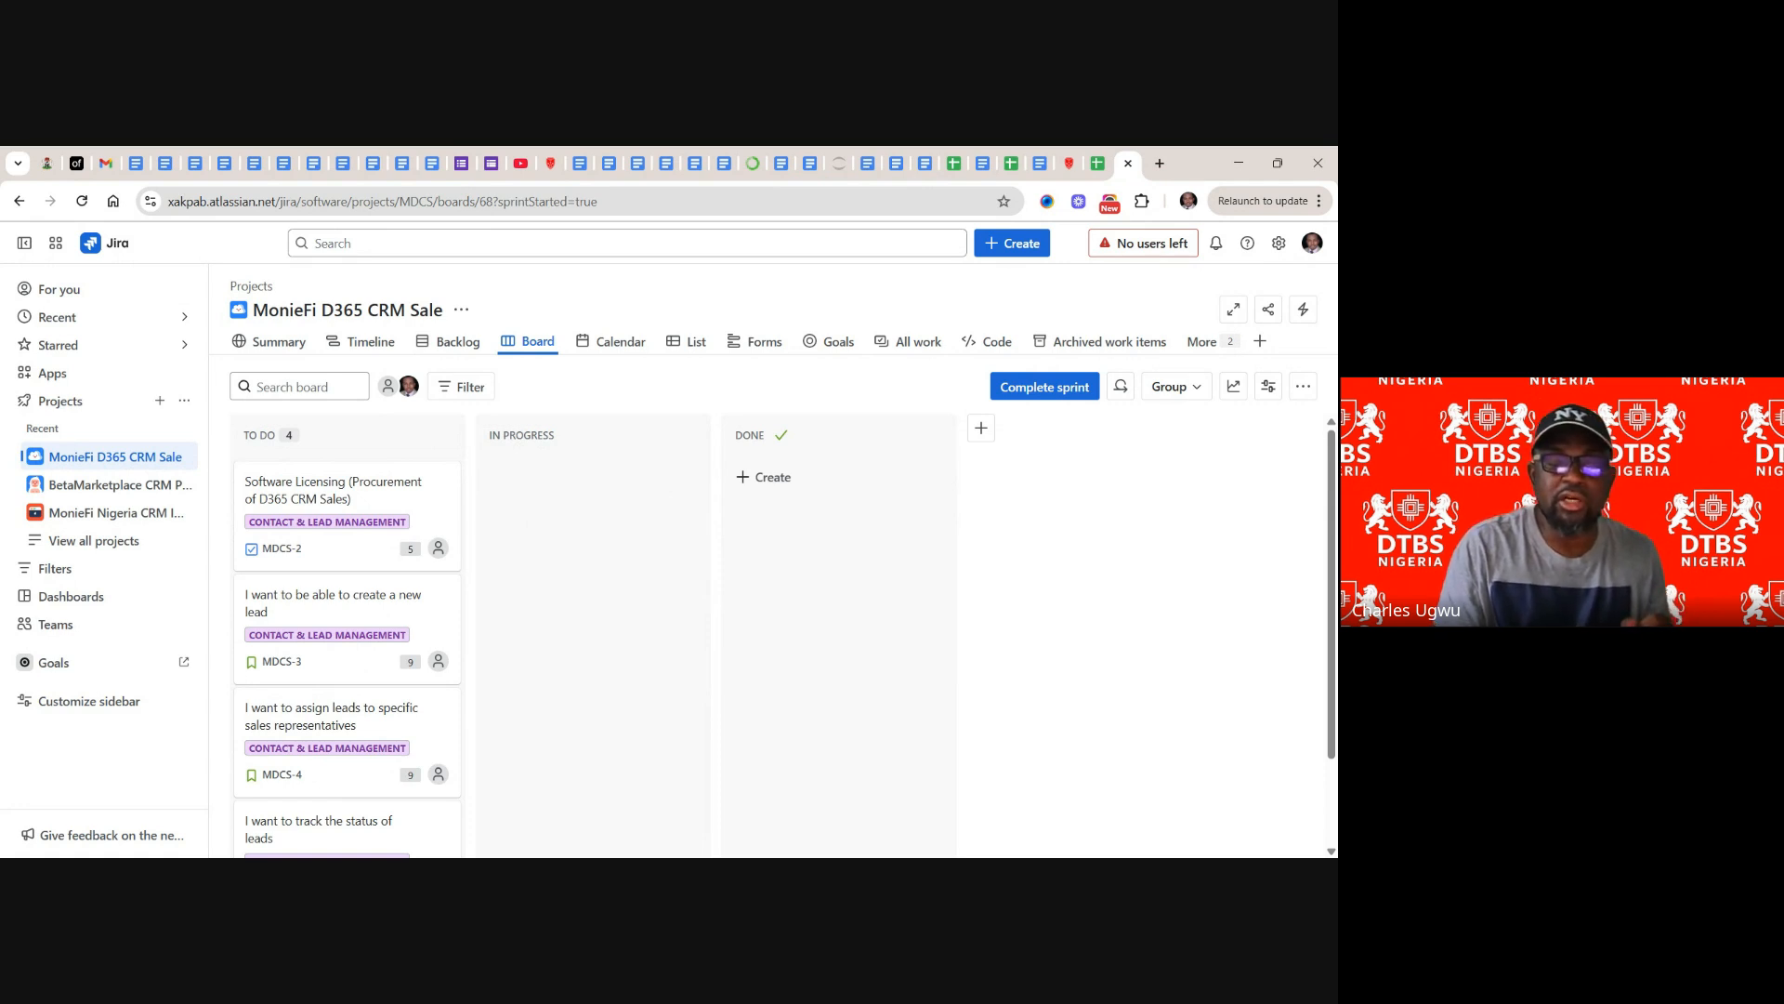
pyautogui.click(980, 428)
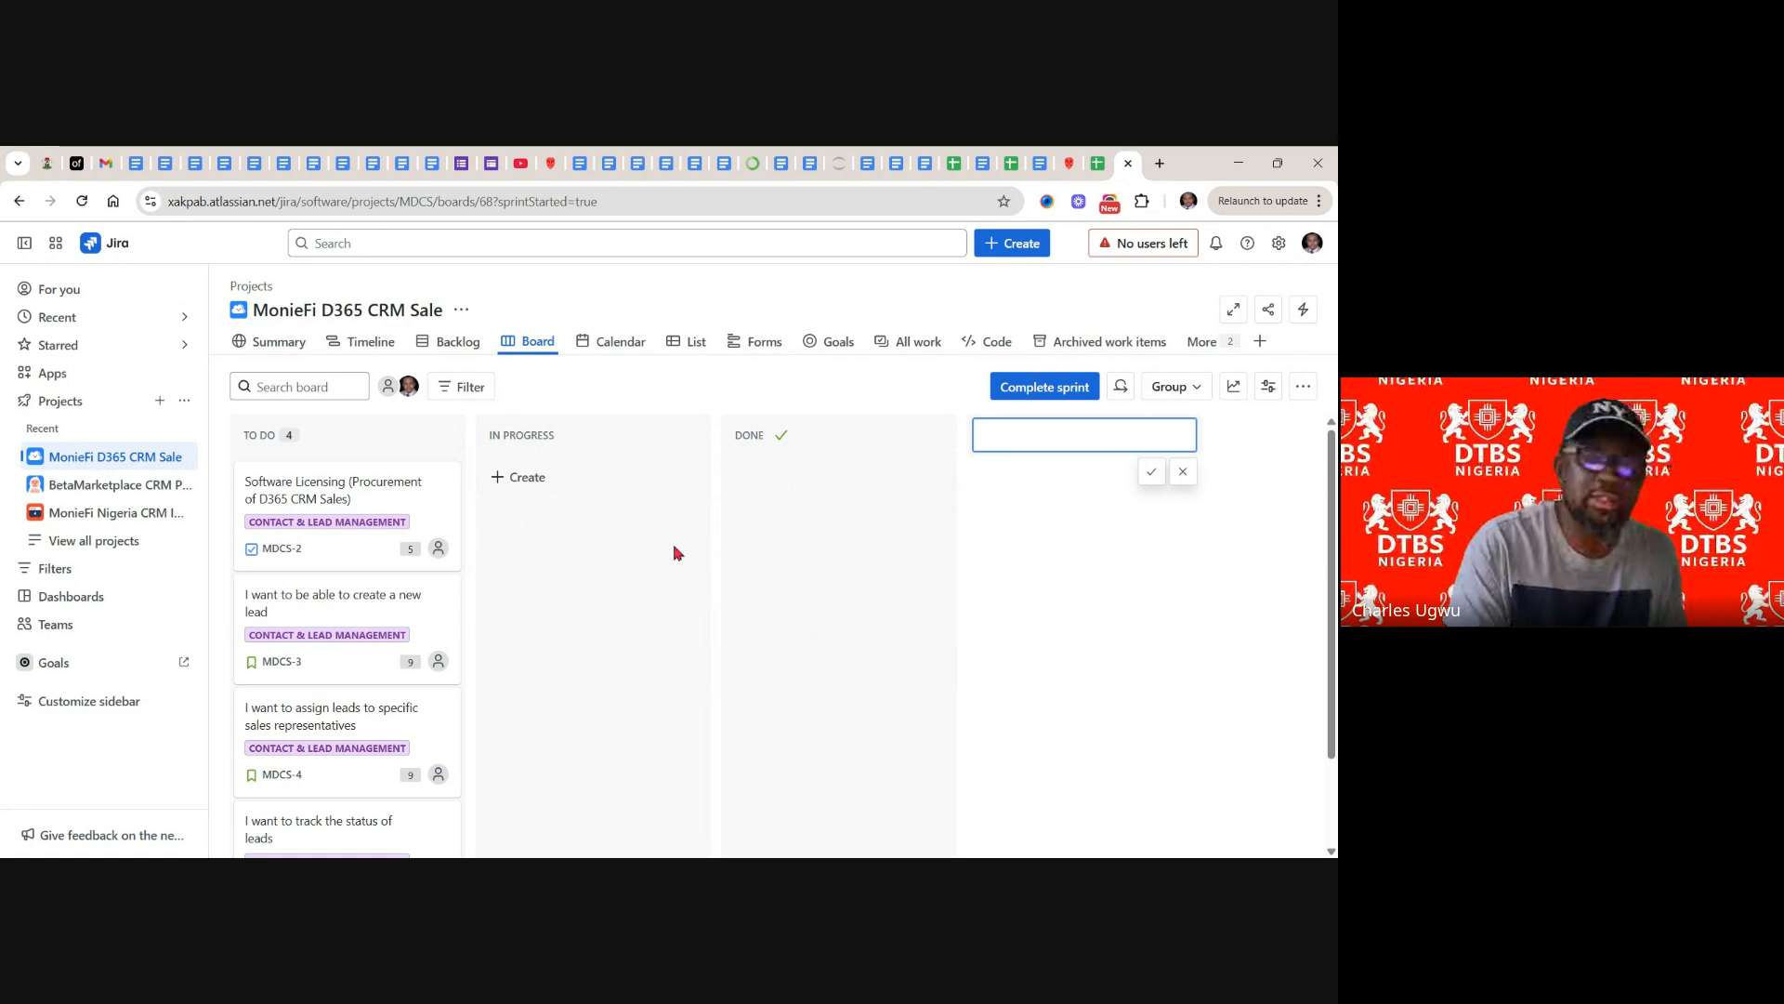
pyautogui.write('T')
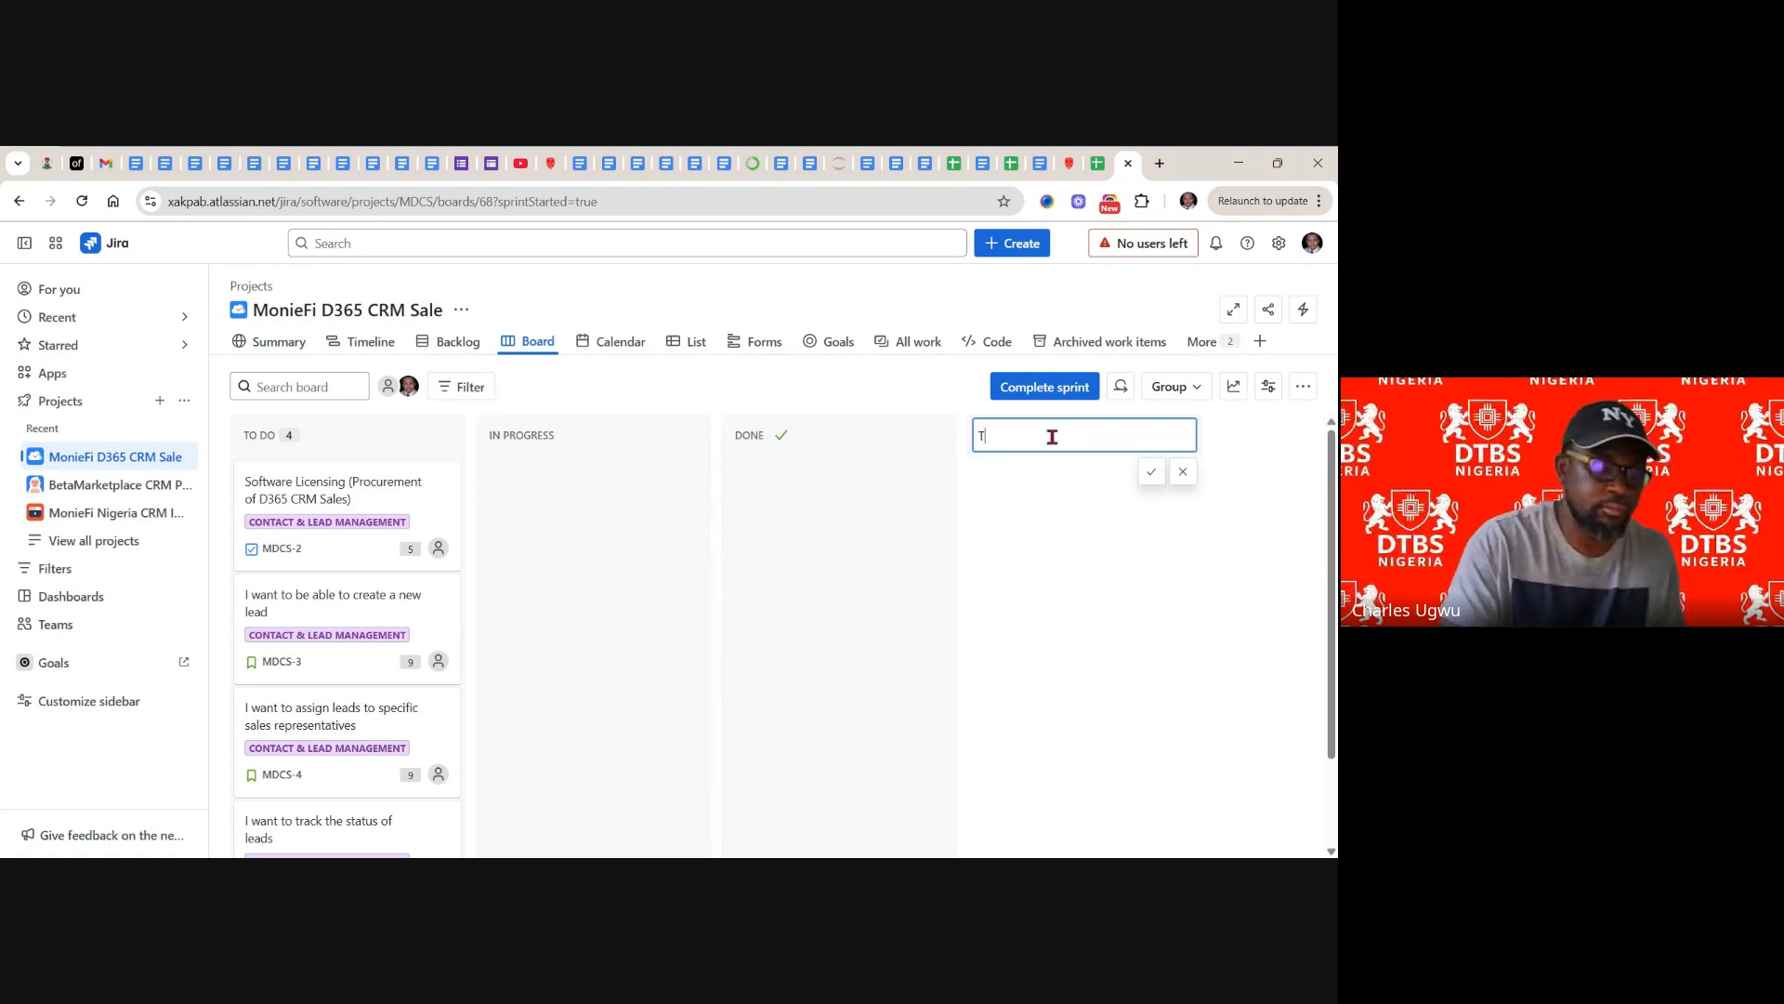
pyautogui.write('est')
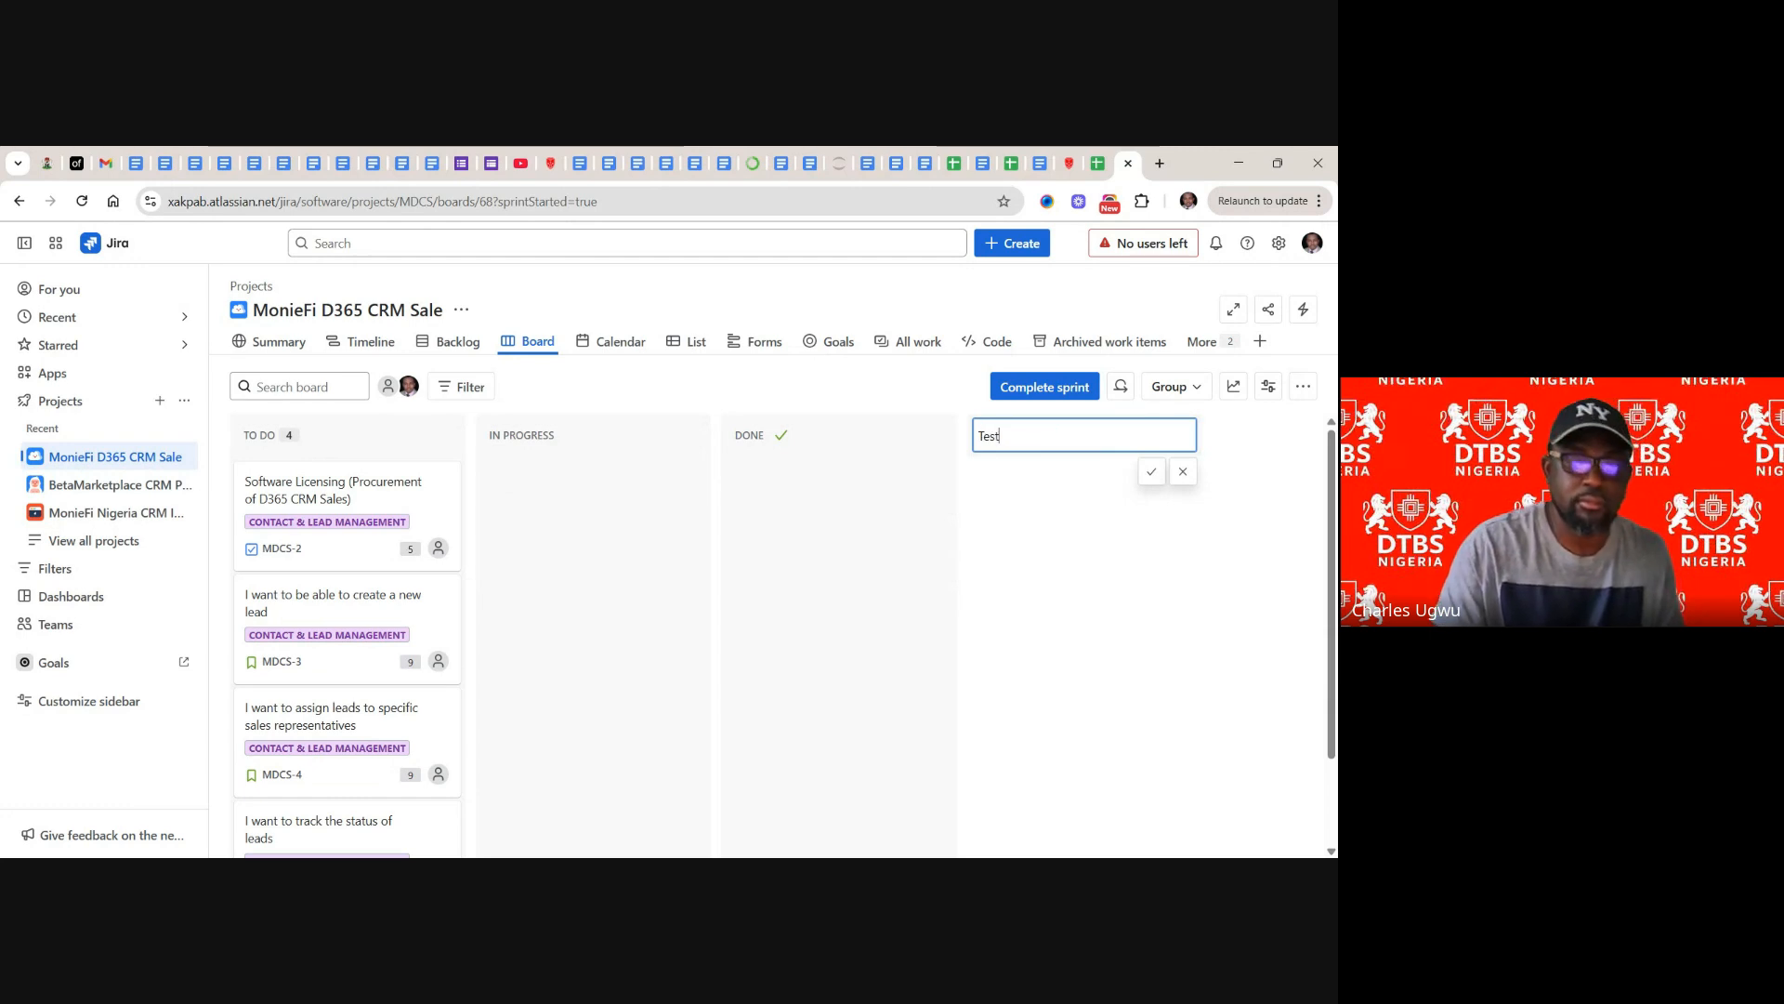
pyautogui.write('in')
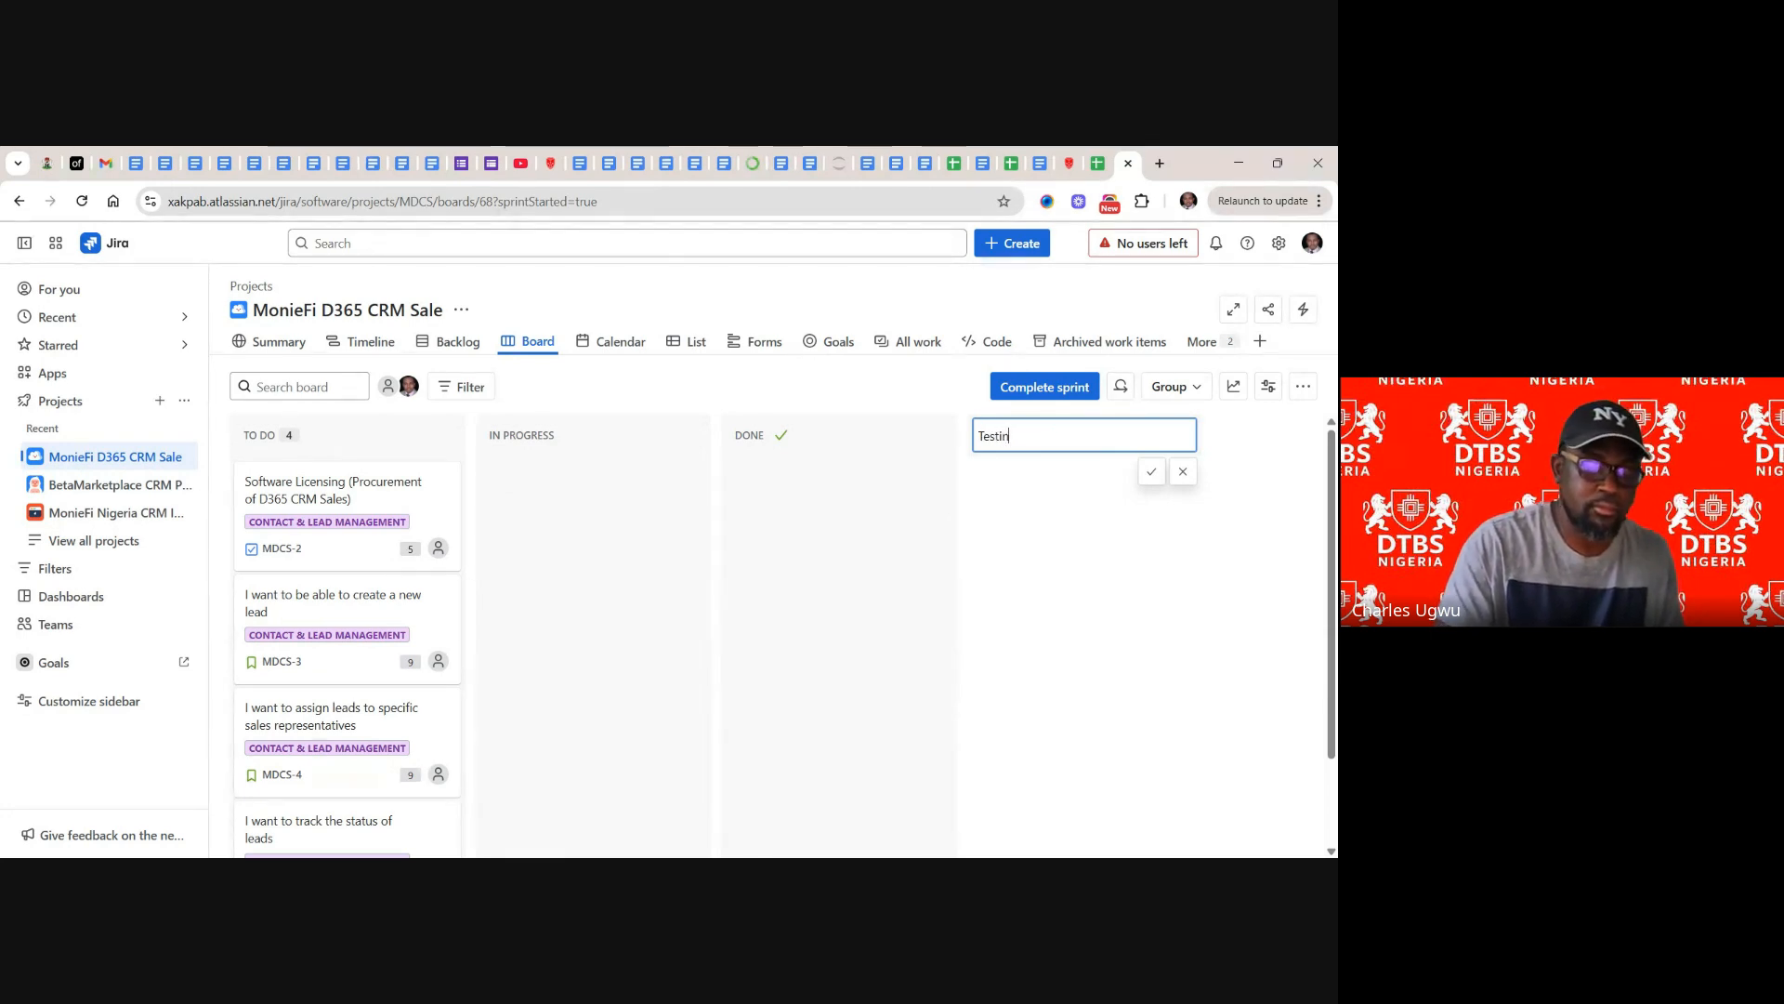
pyautogui.write('g')
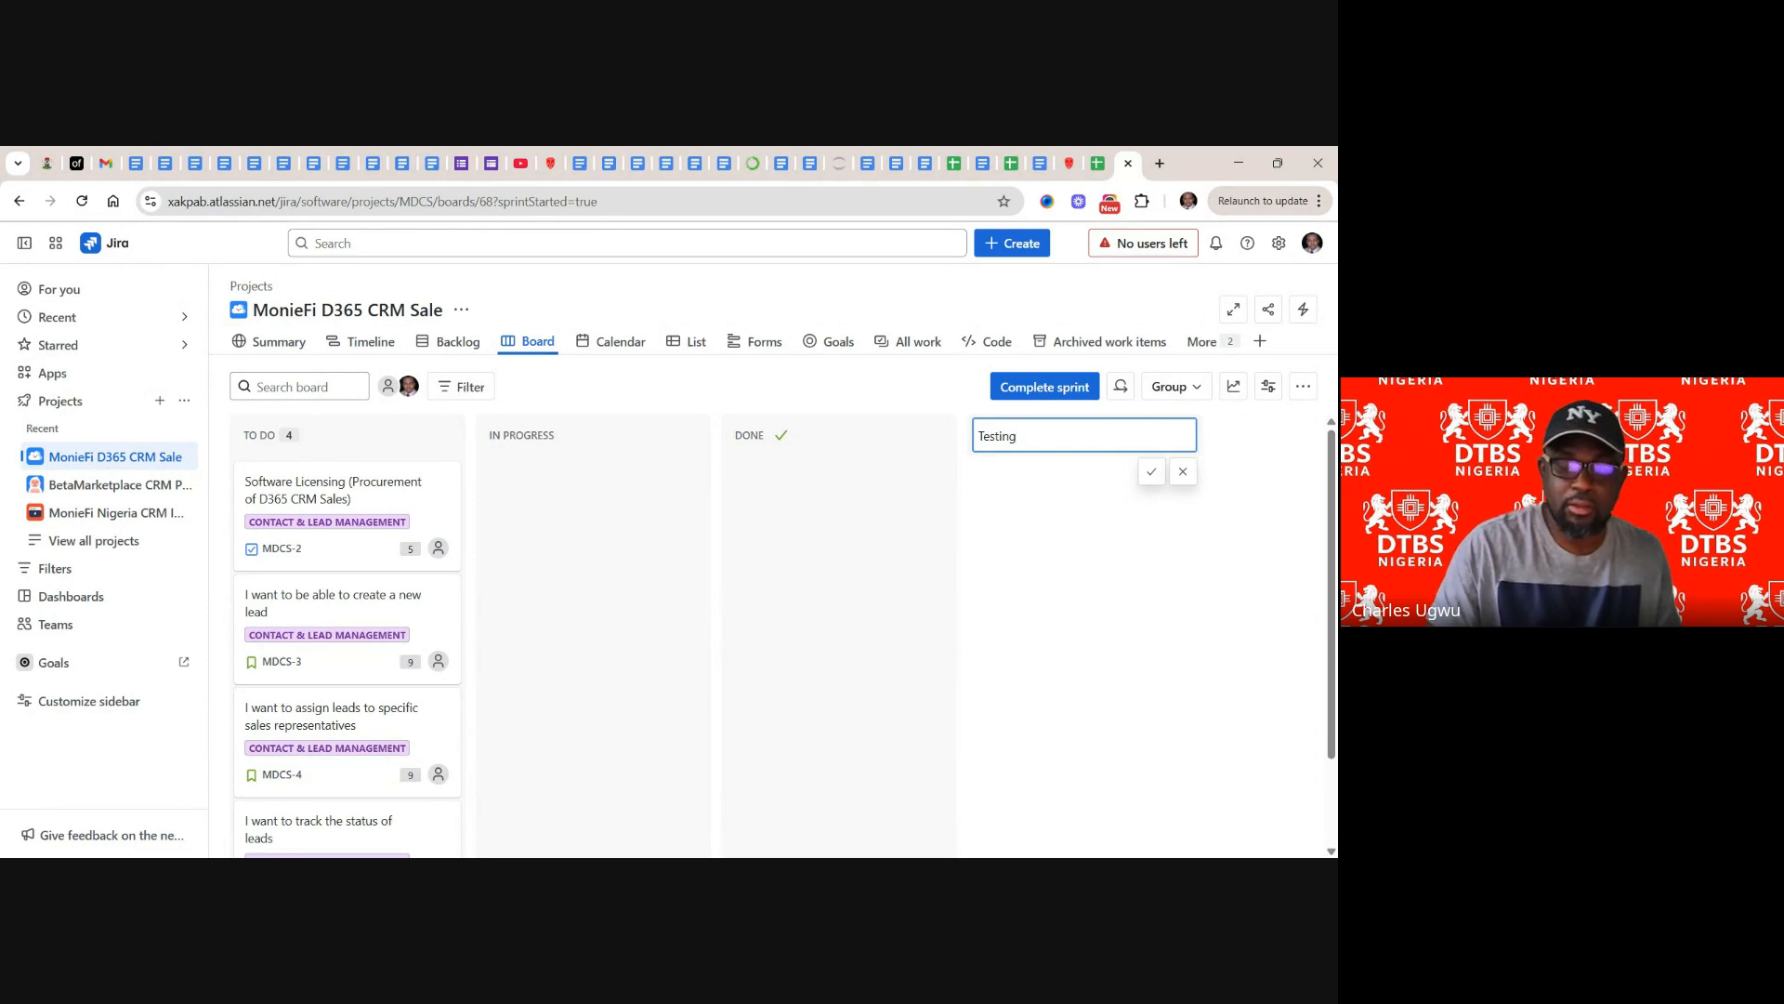
pyautogui.press('Return')
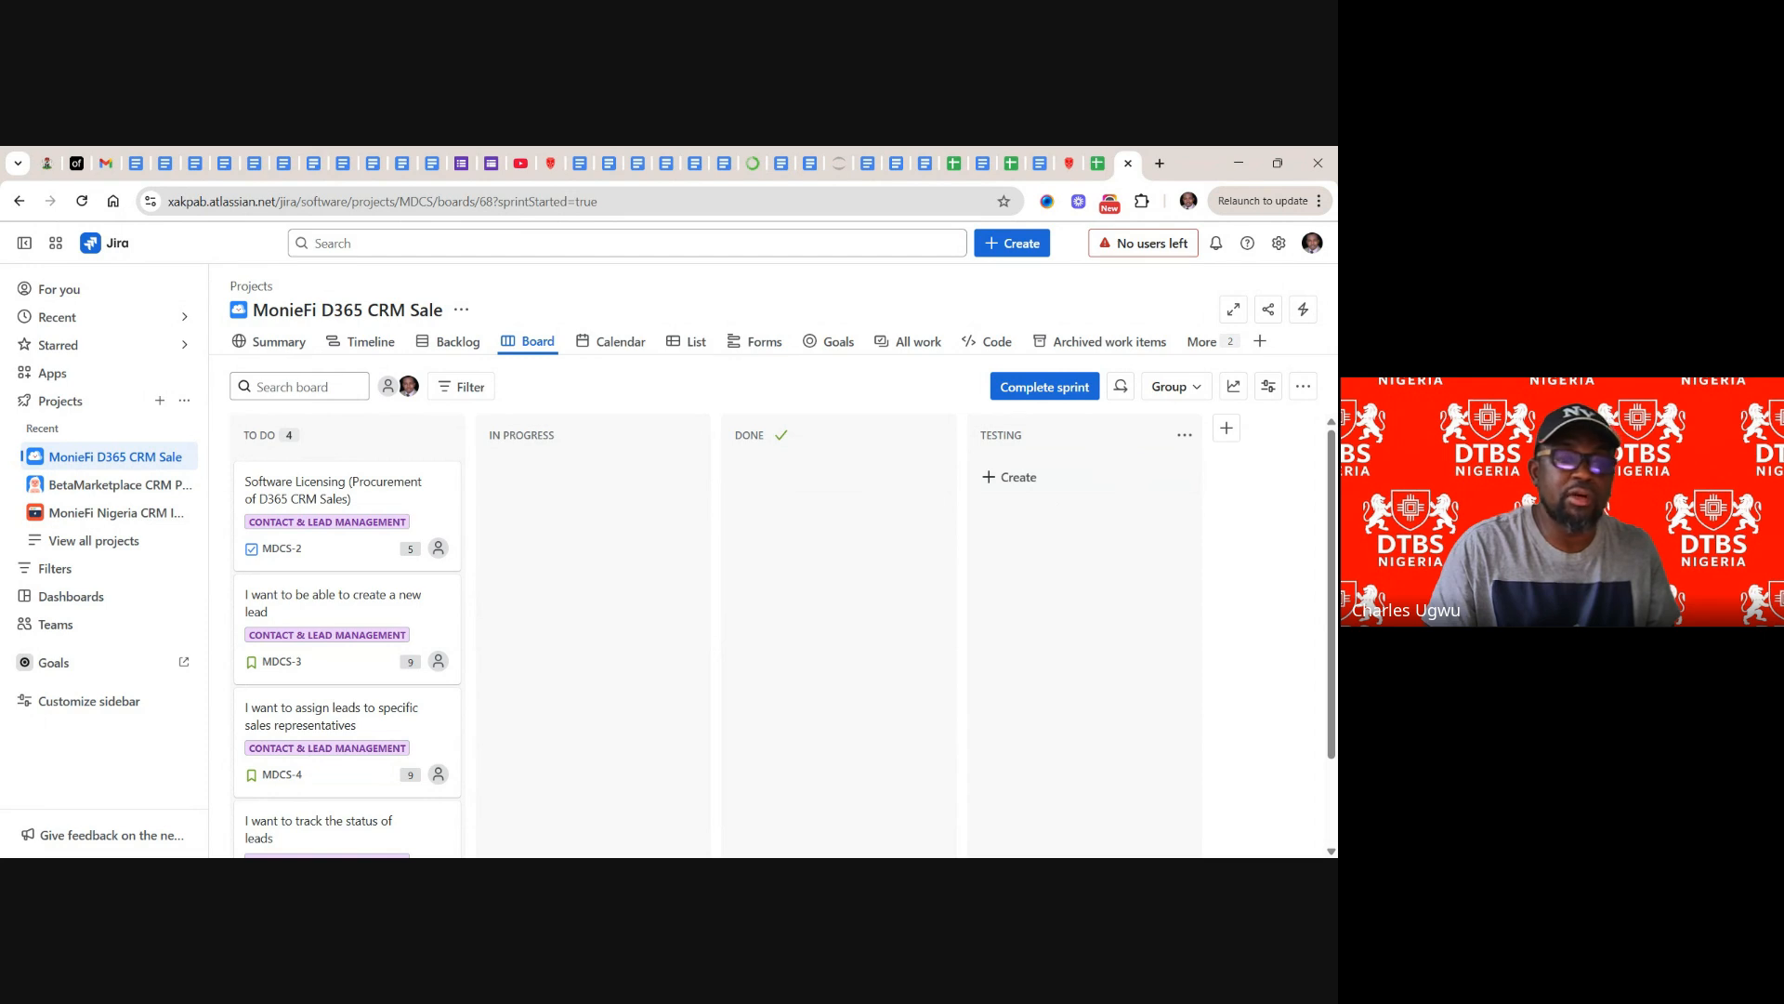
pyautogui.moveTo(1020, 440); pyautogui.dragTo(1023, 448)
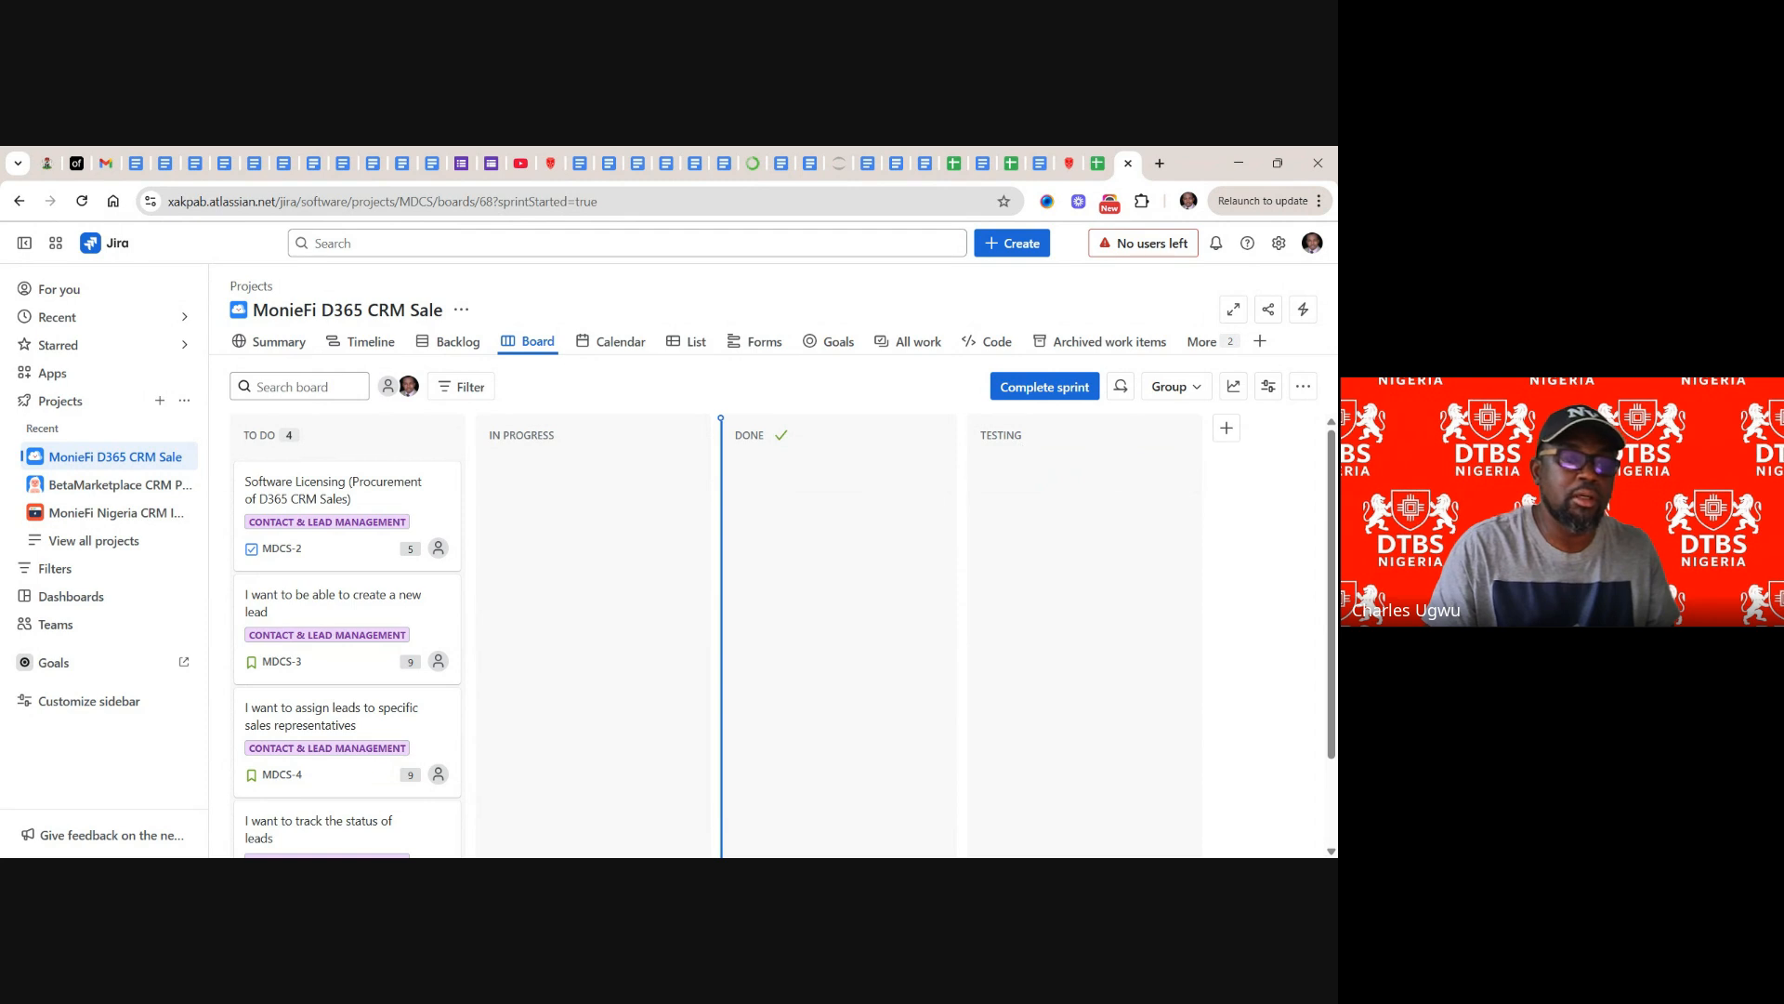
pyautogui.moveTo(1022, 448); pyautogui.dragTo(786, 448)
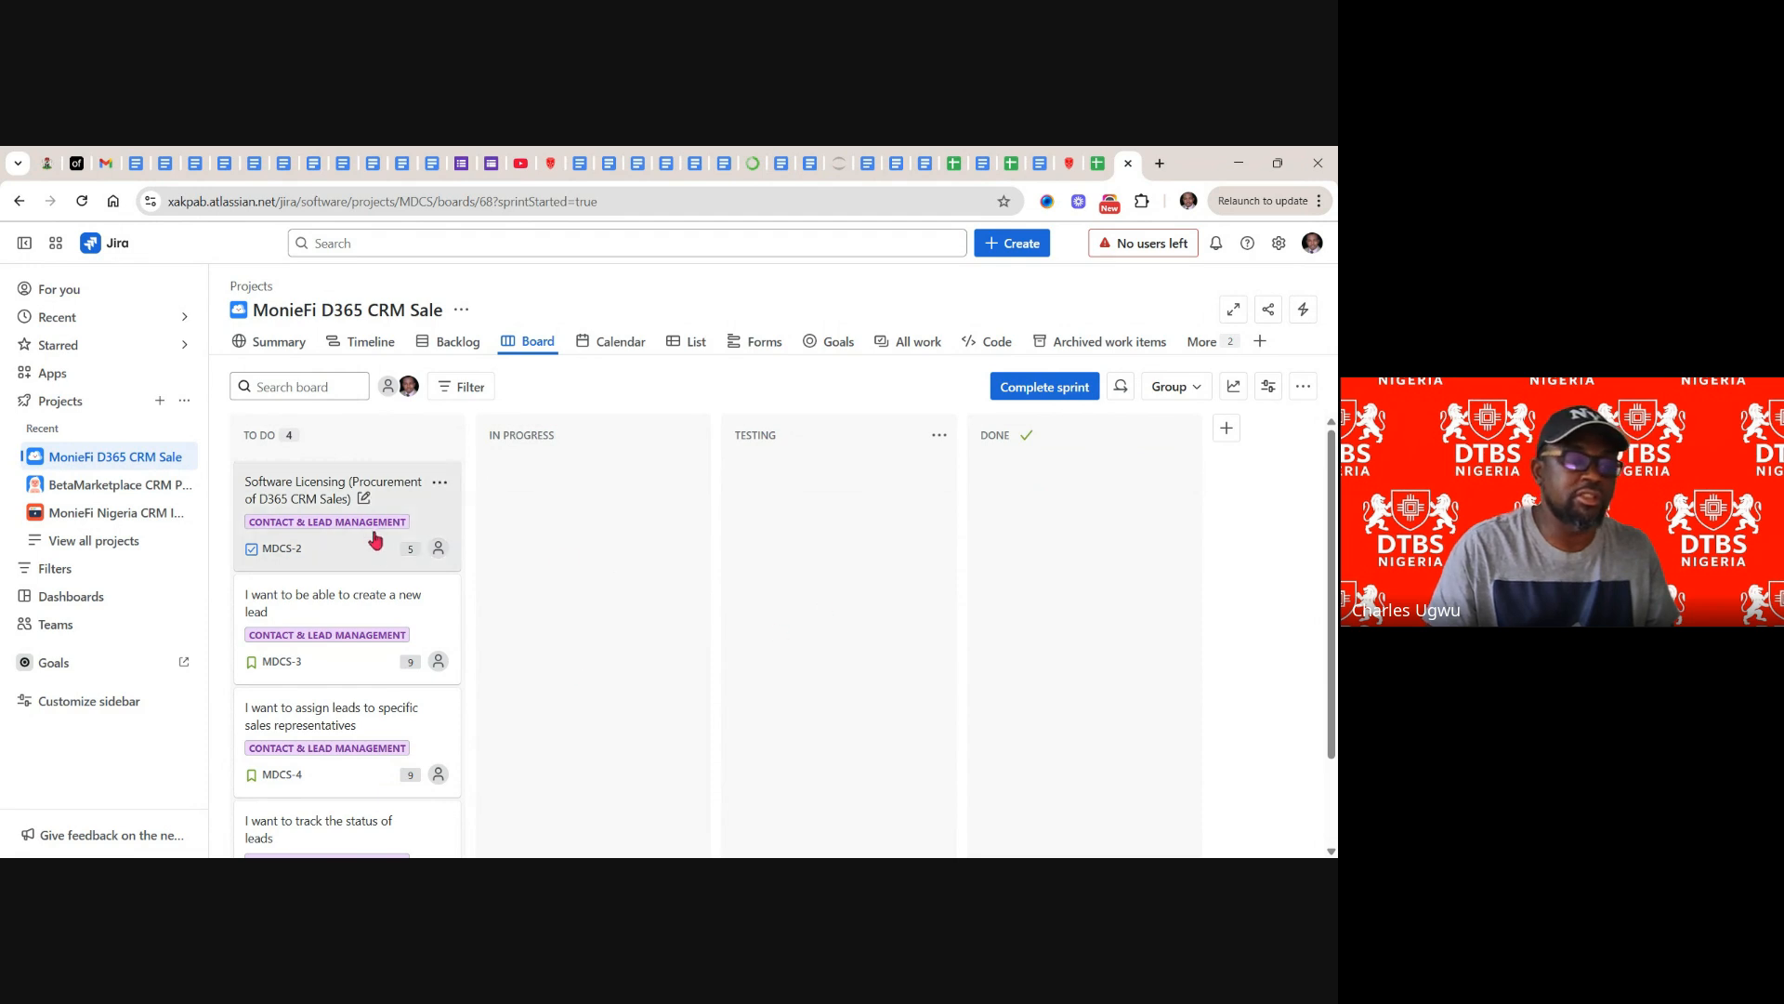
# - Move the Software Licensing task through In Progress to Done, and move the create-lead story from To Do into In Progress
pyautogui.moveTo(375, 539); pyautogui.dragTo(511, 501)
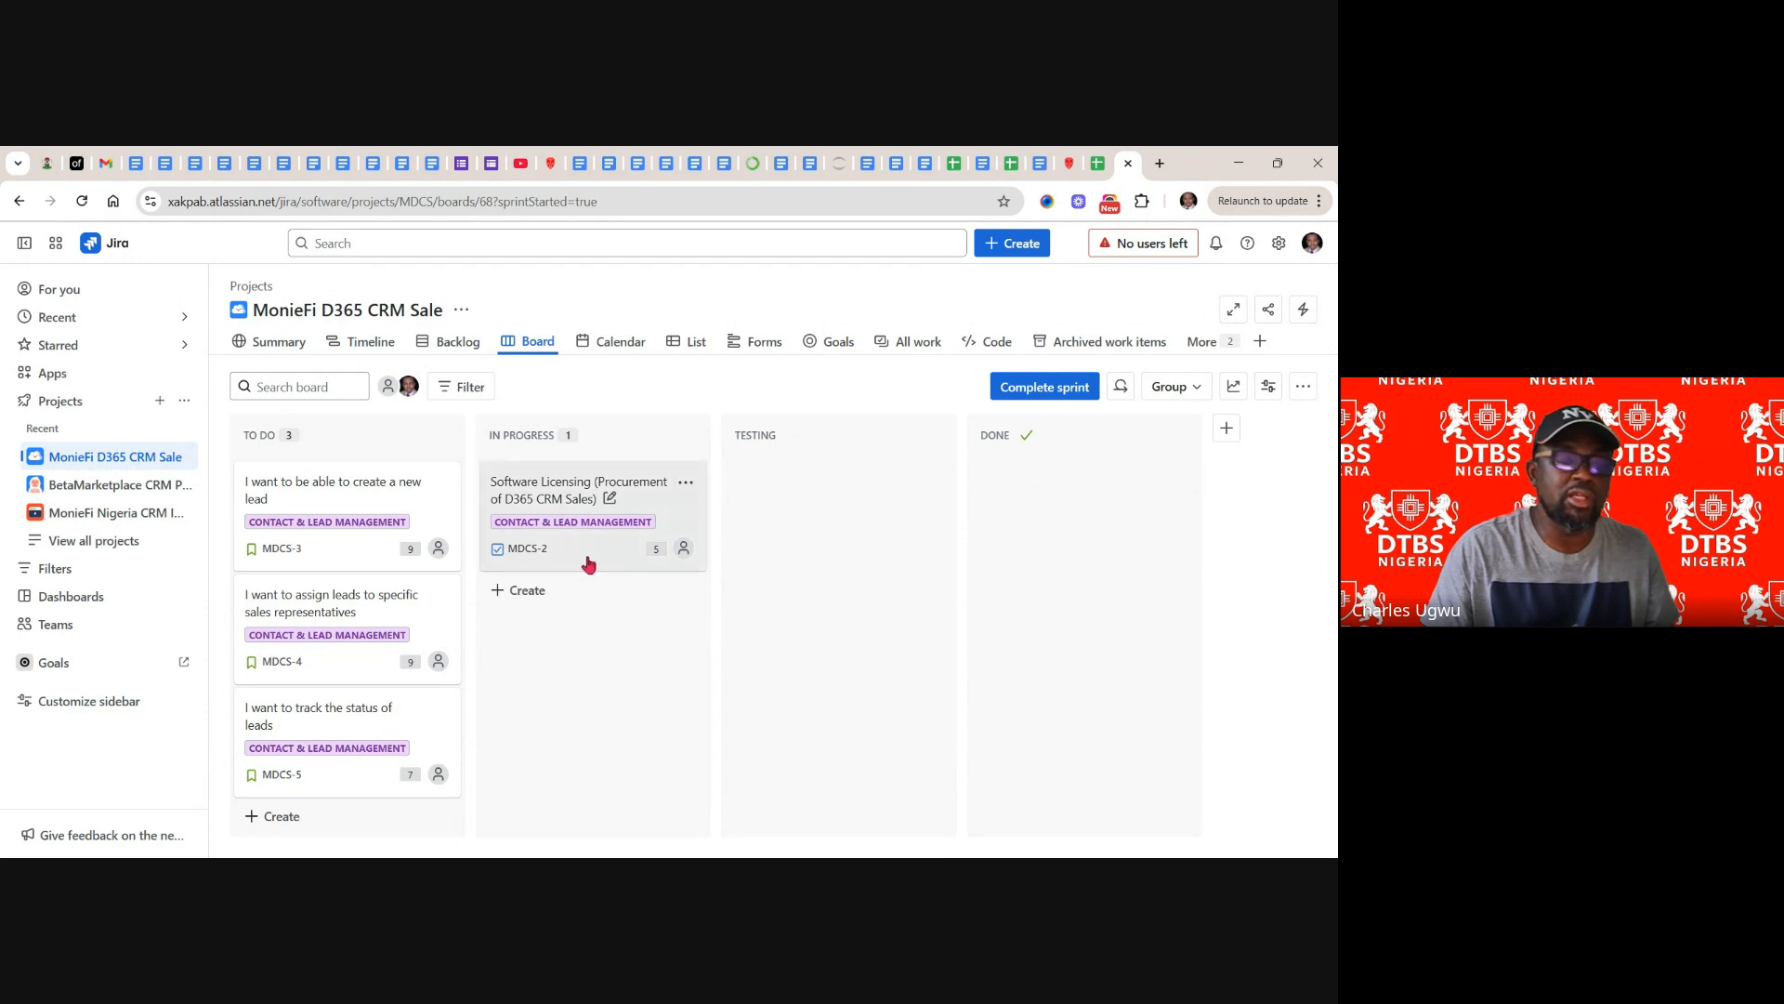
pyautogui.moveTo(588, 556); pyautogui.dragTo(1084, 529)
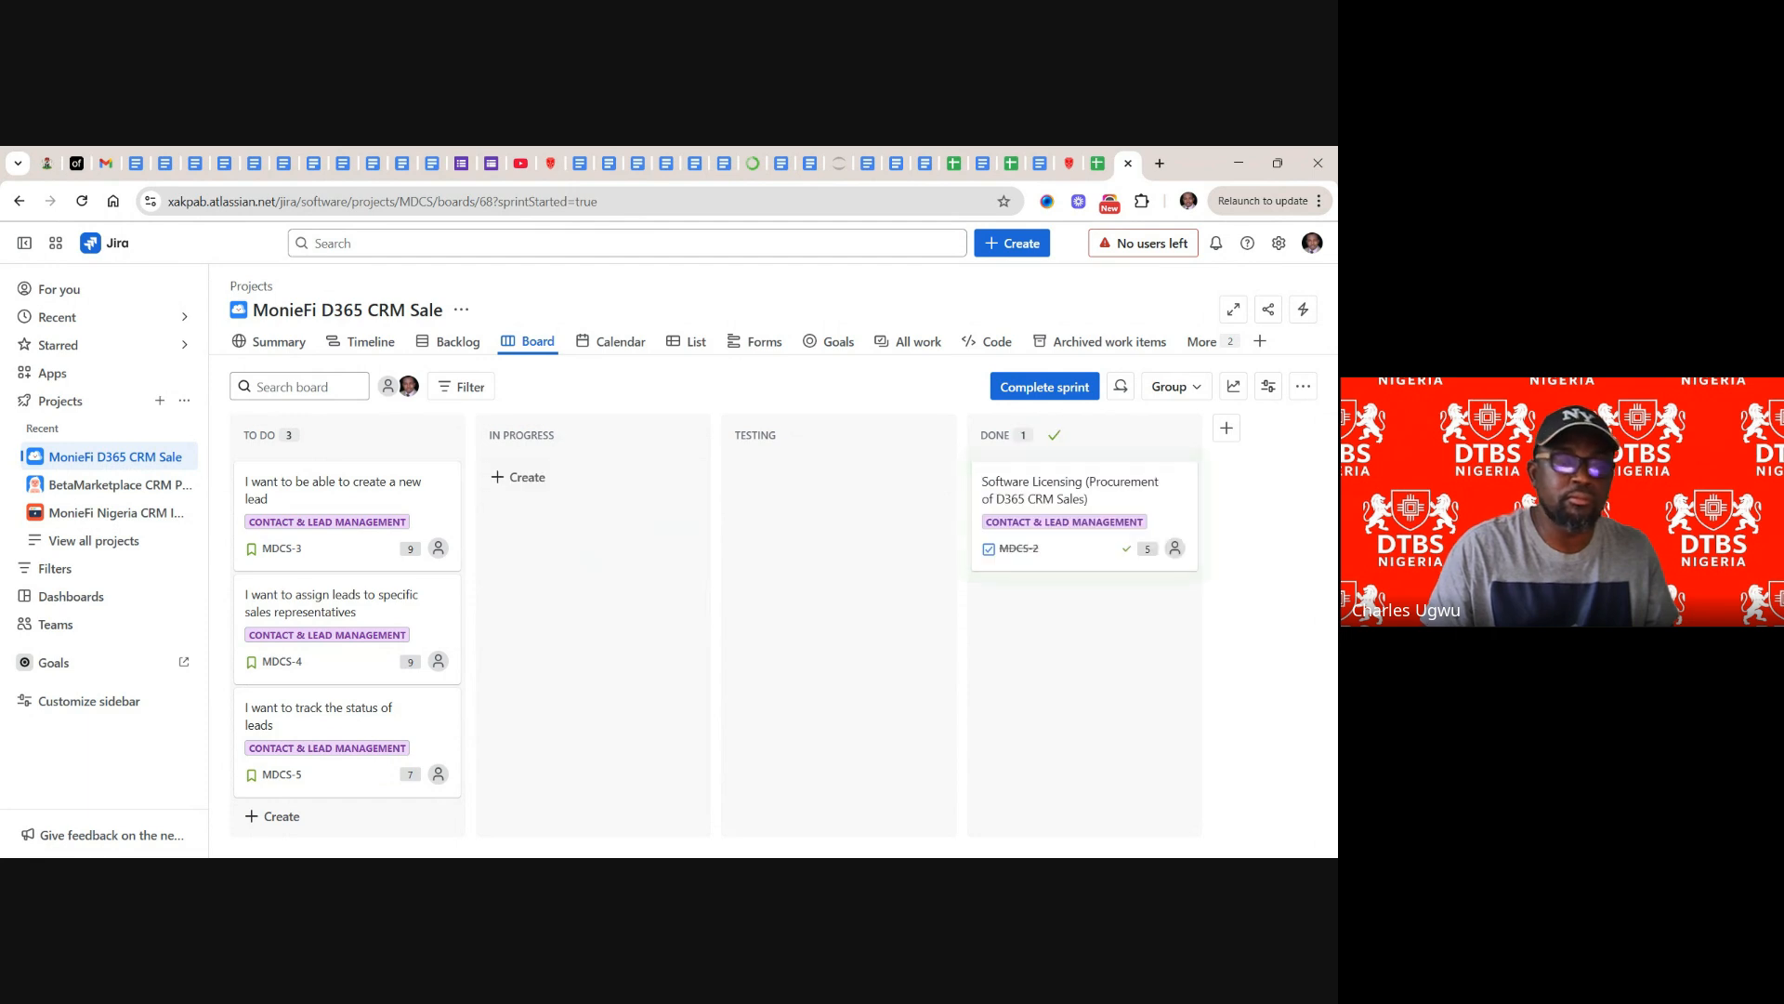
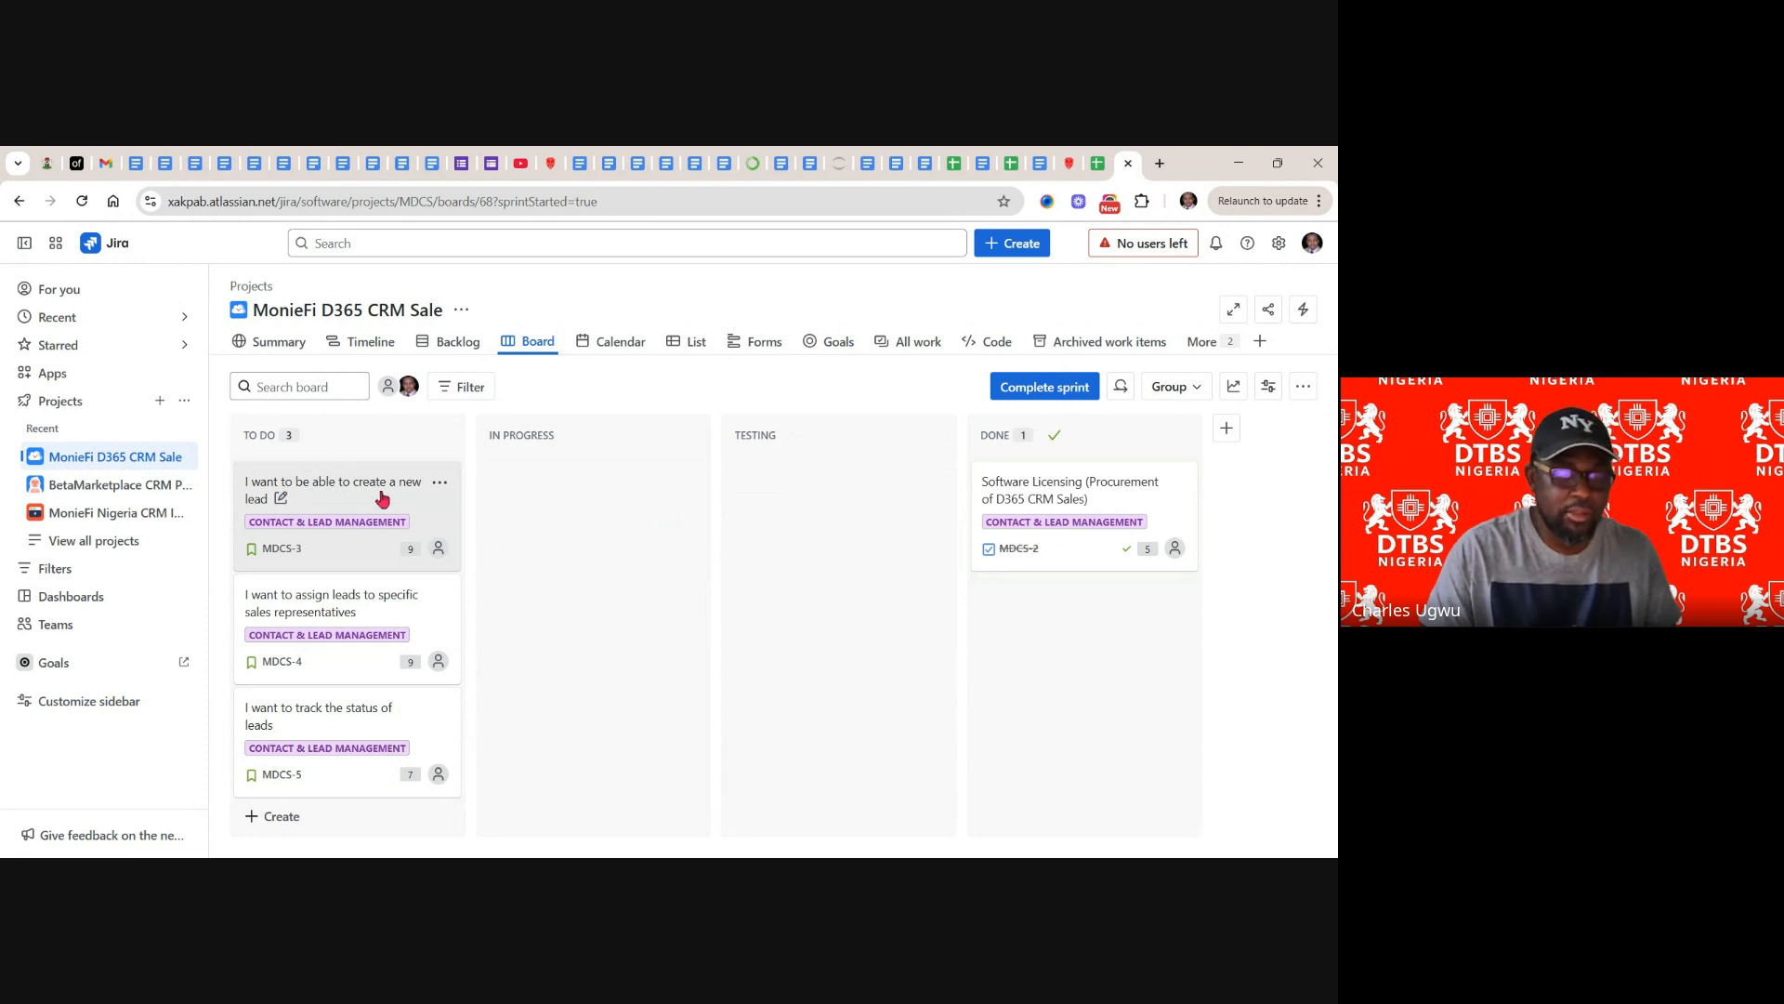
pyautogui.moveTo(382, 499); pyautogui.dragTo(548, 502)
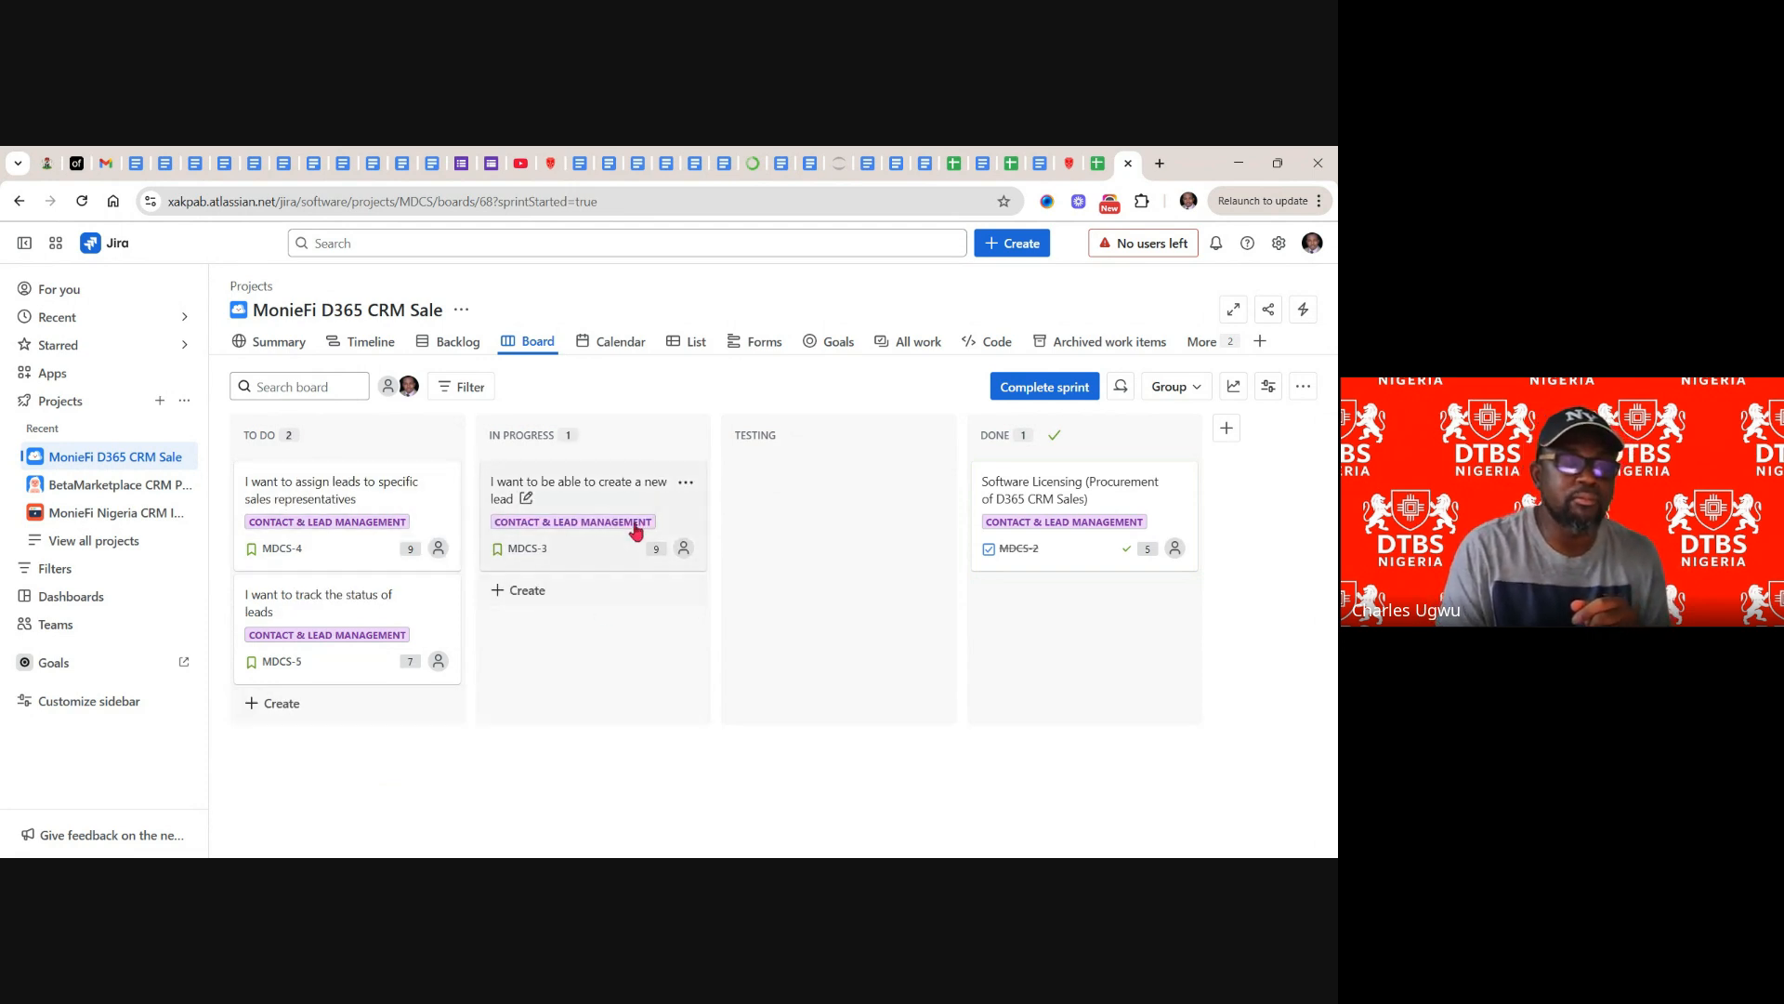
# - Flag the create-lead story in the In Progress column with the note "My Laptop Crashed"
pyautogui.click(685, 484)
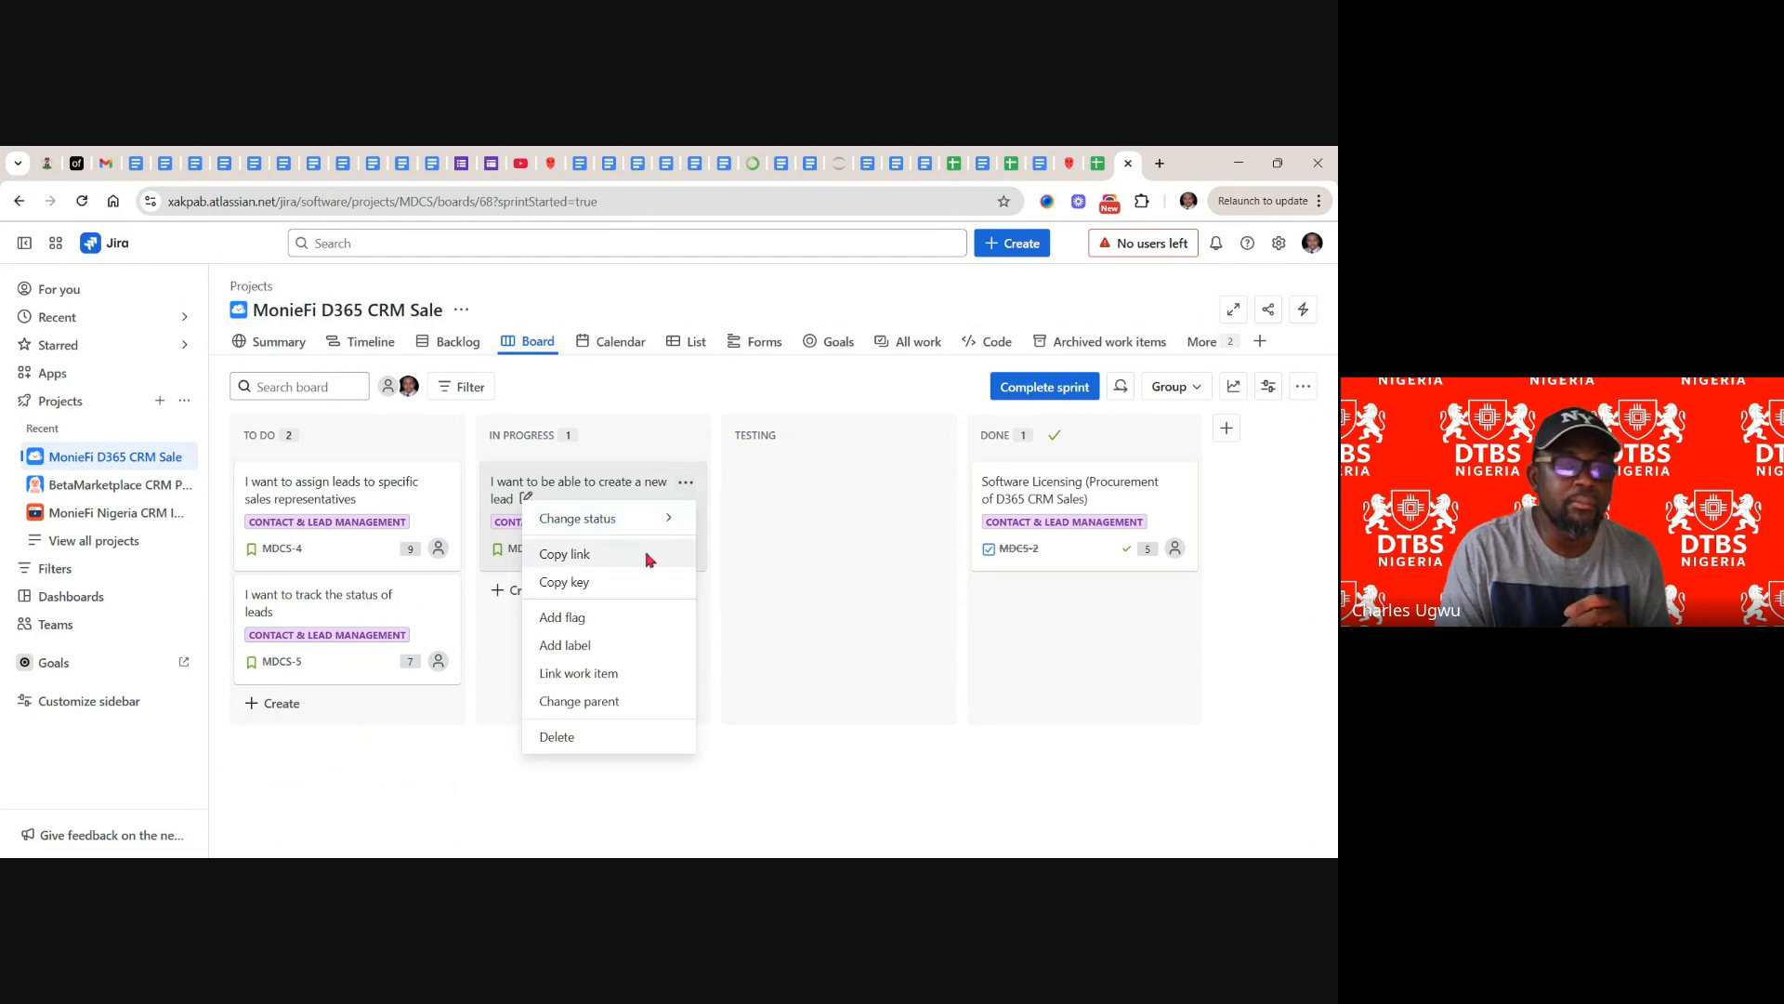
pyautogui.click(599, 625)
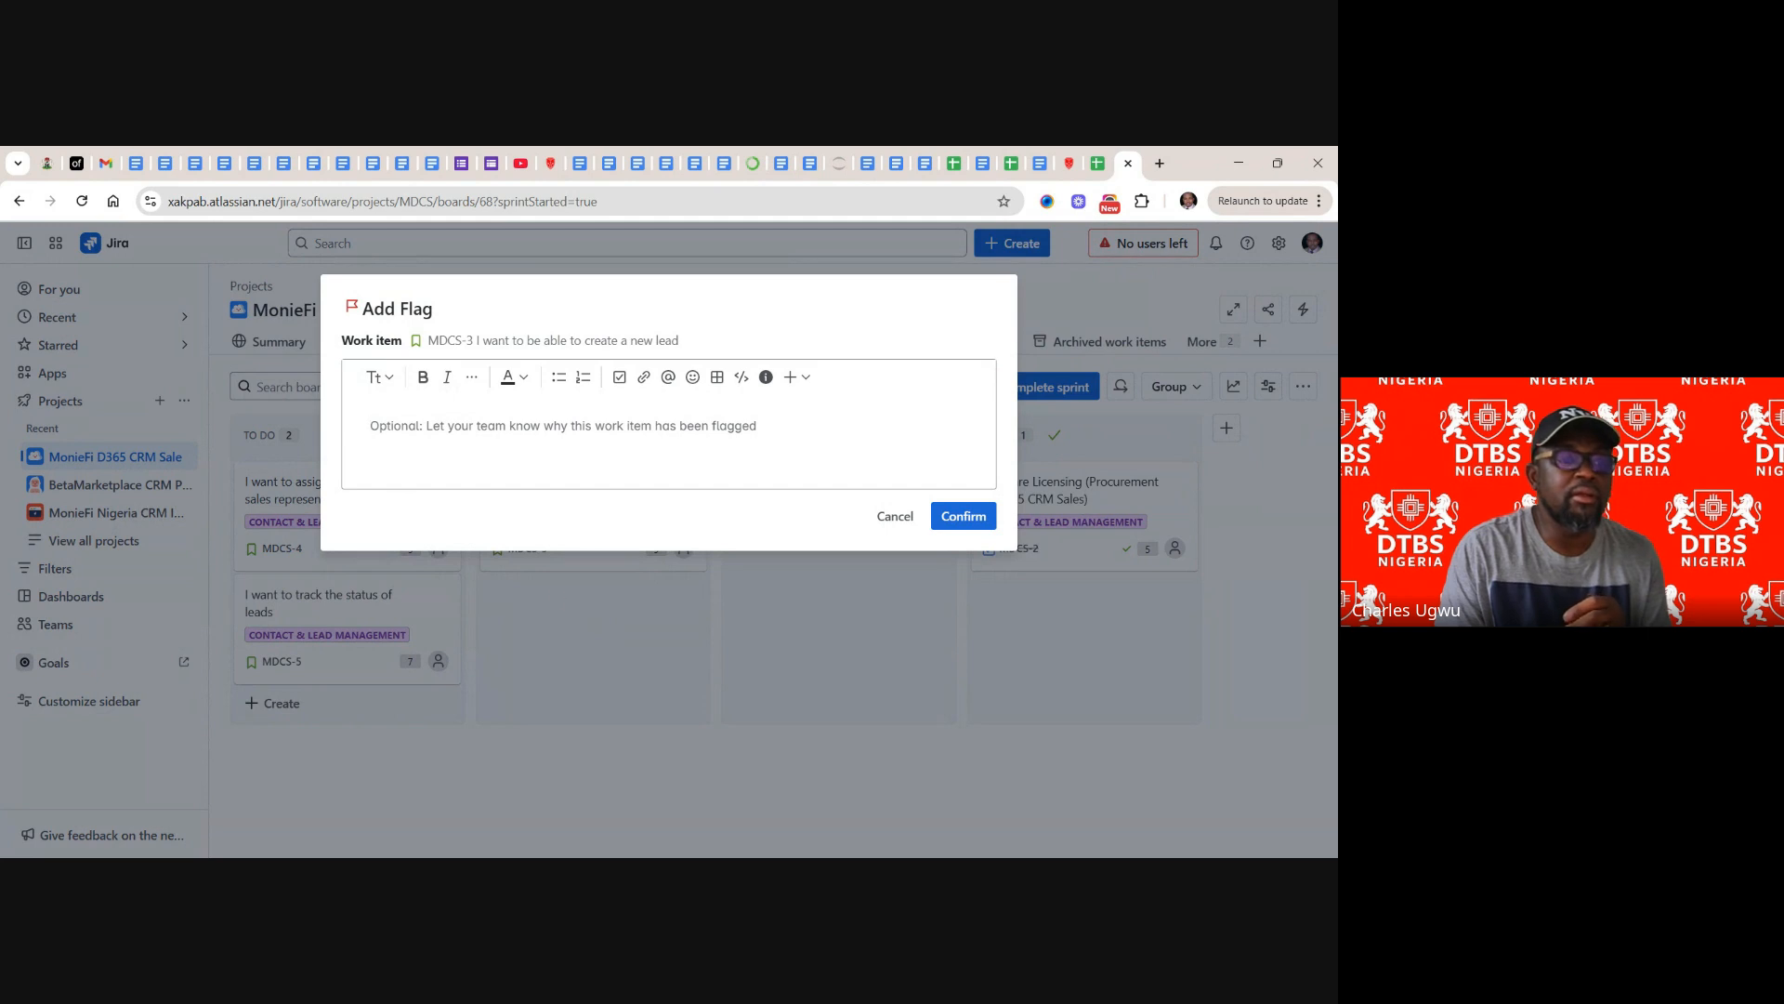
pyautogui.click(416, 426)
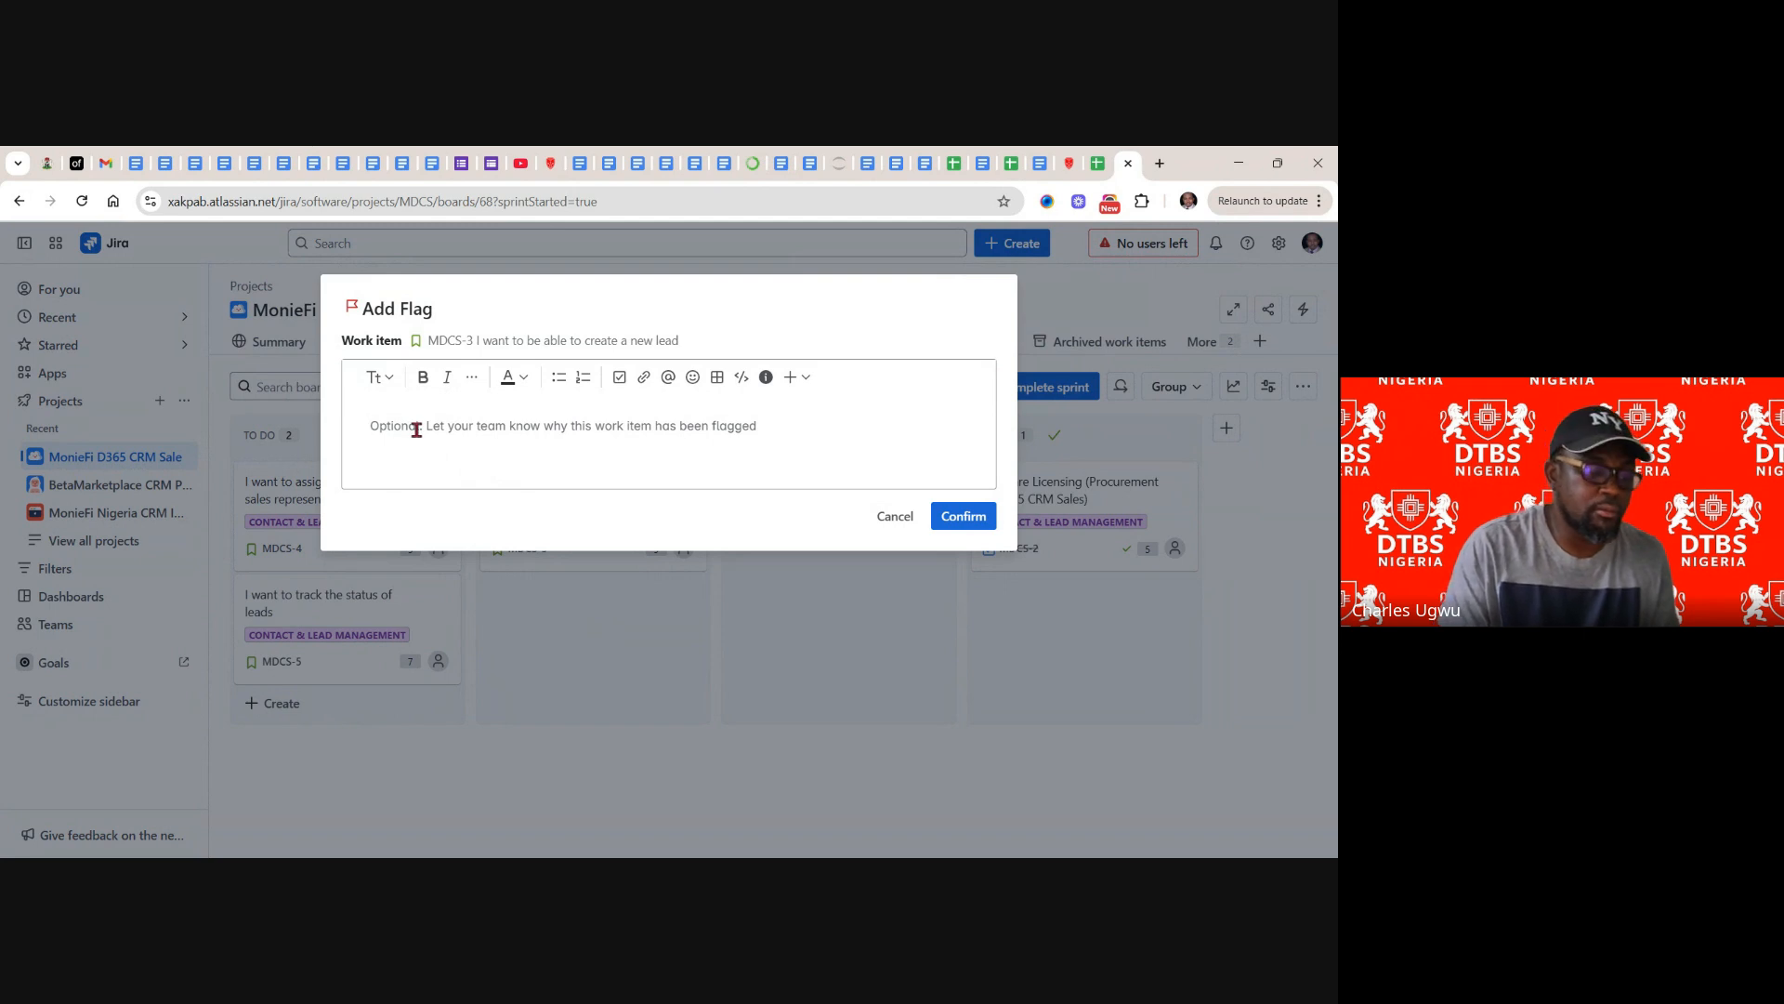
pyautogui.write('M')
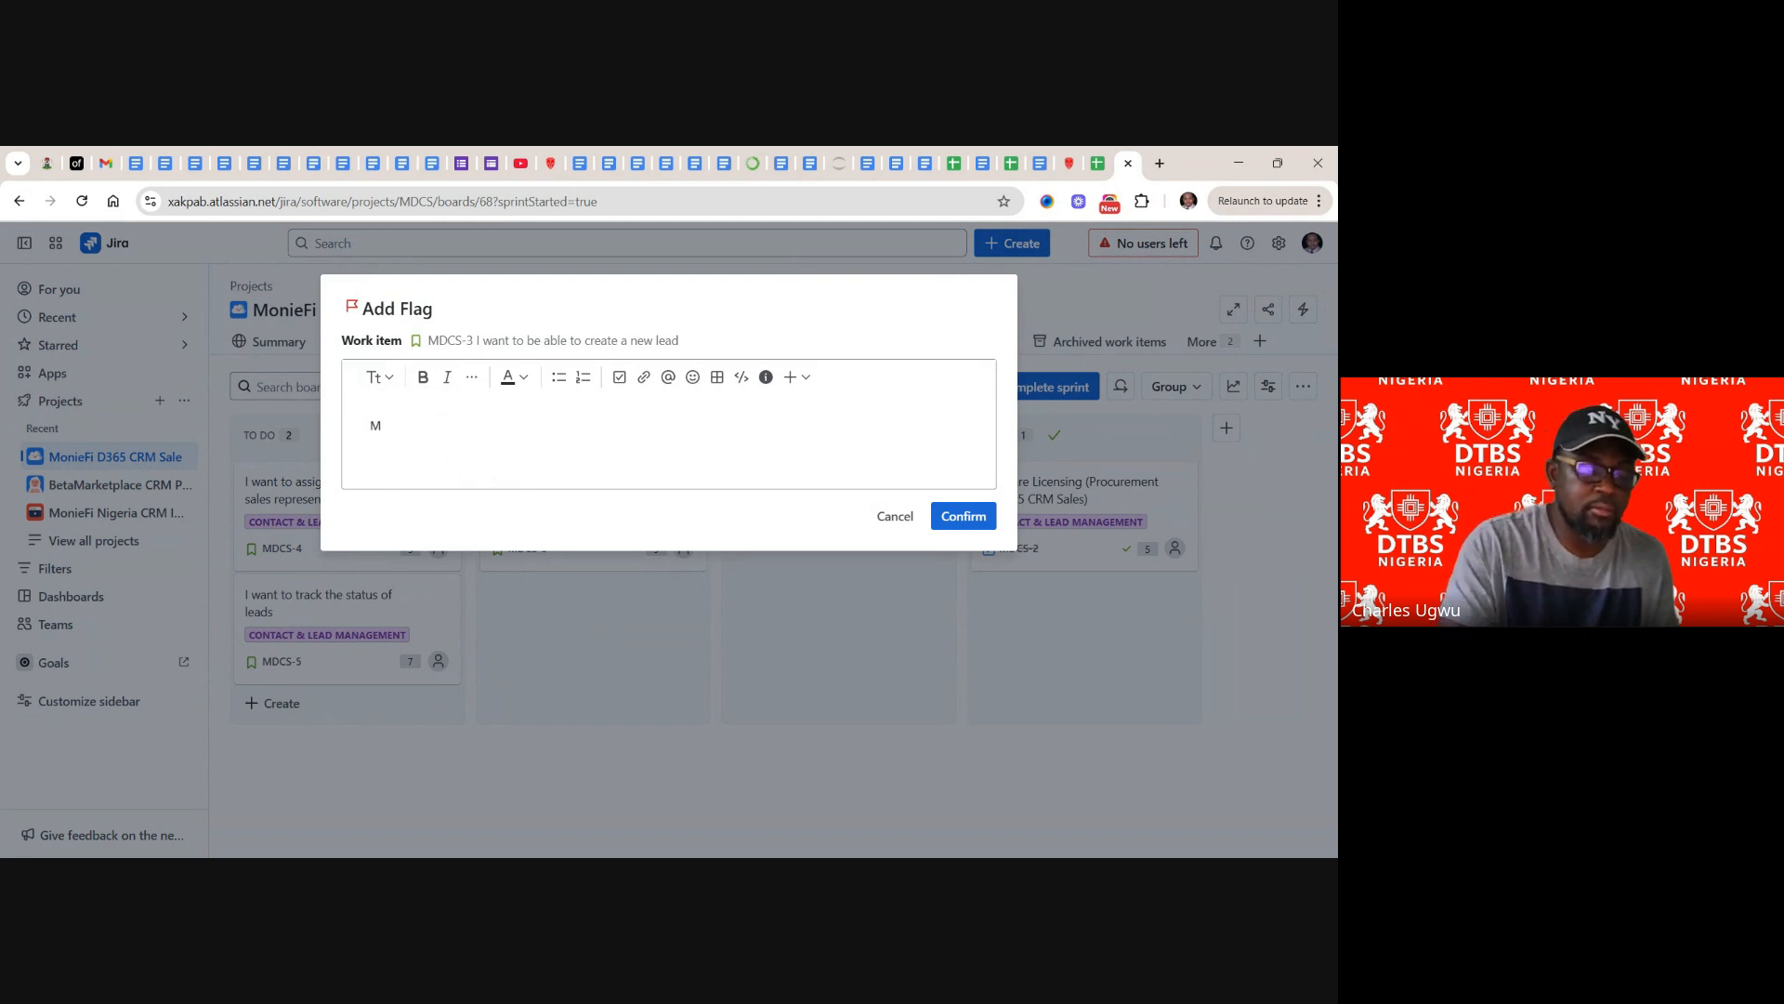
pyautogui.write('y')
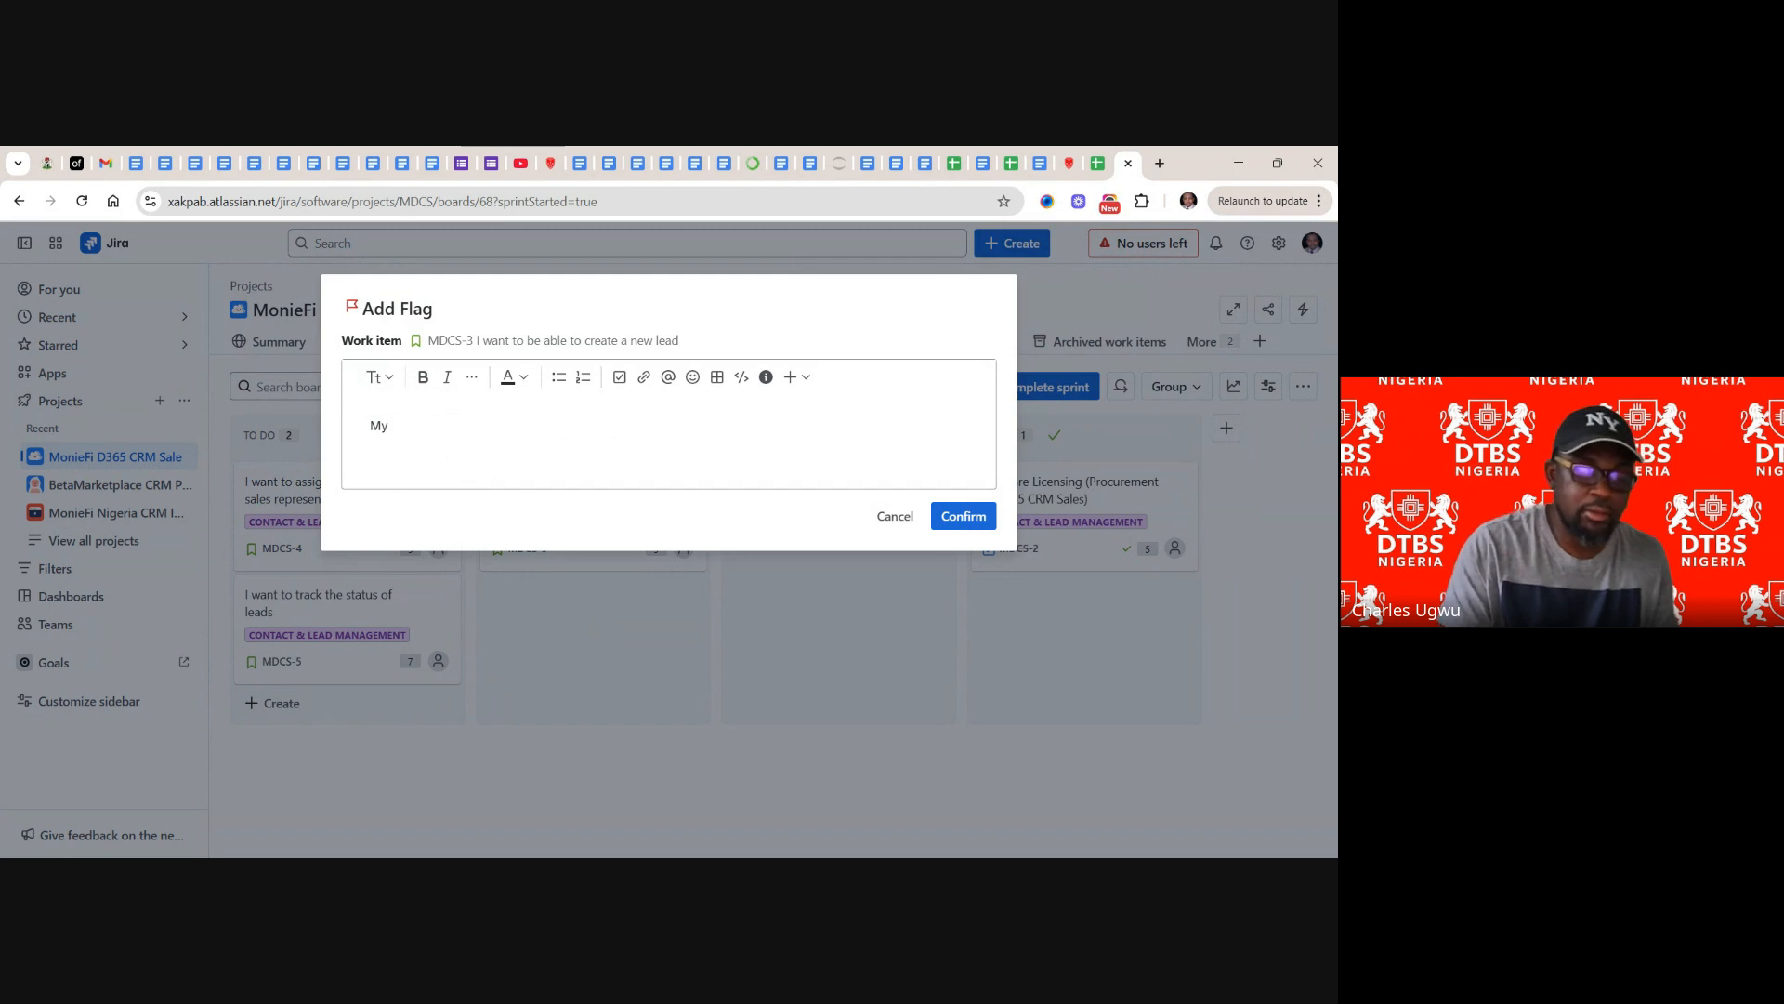
pyautogui.write(' Lap')
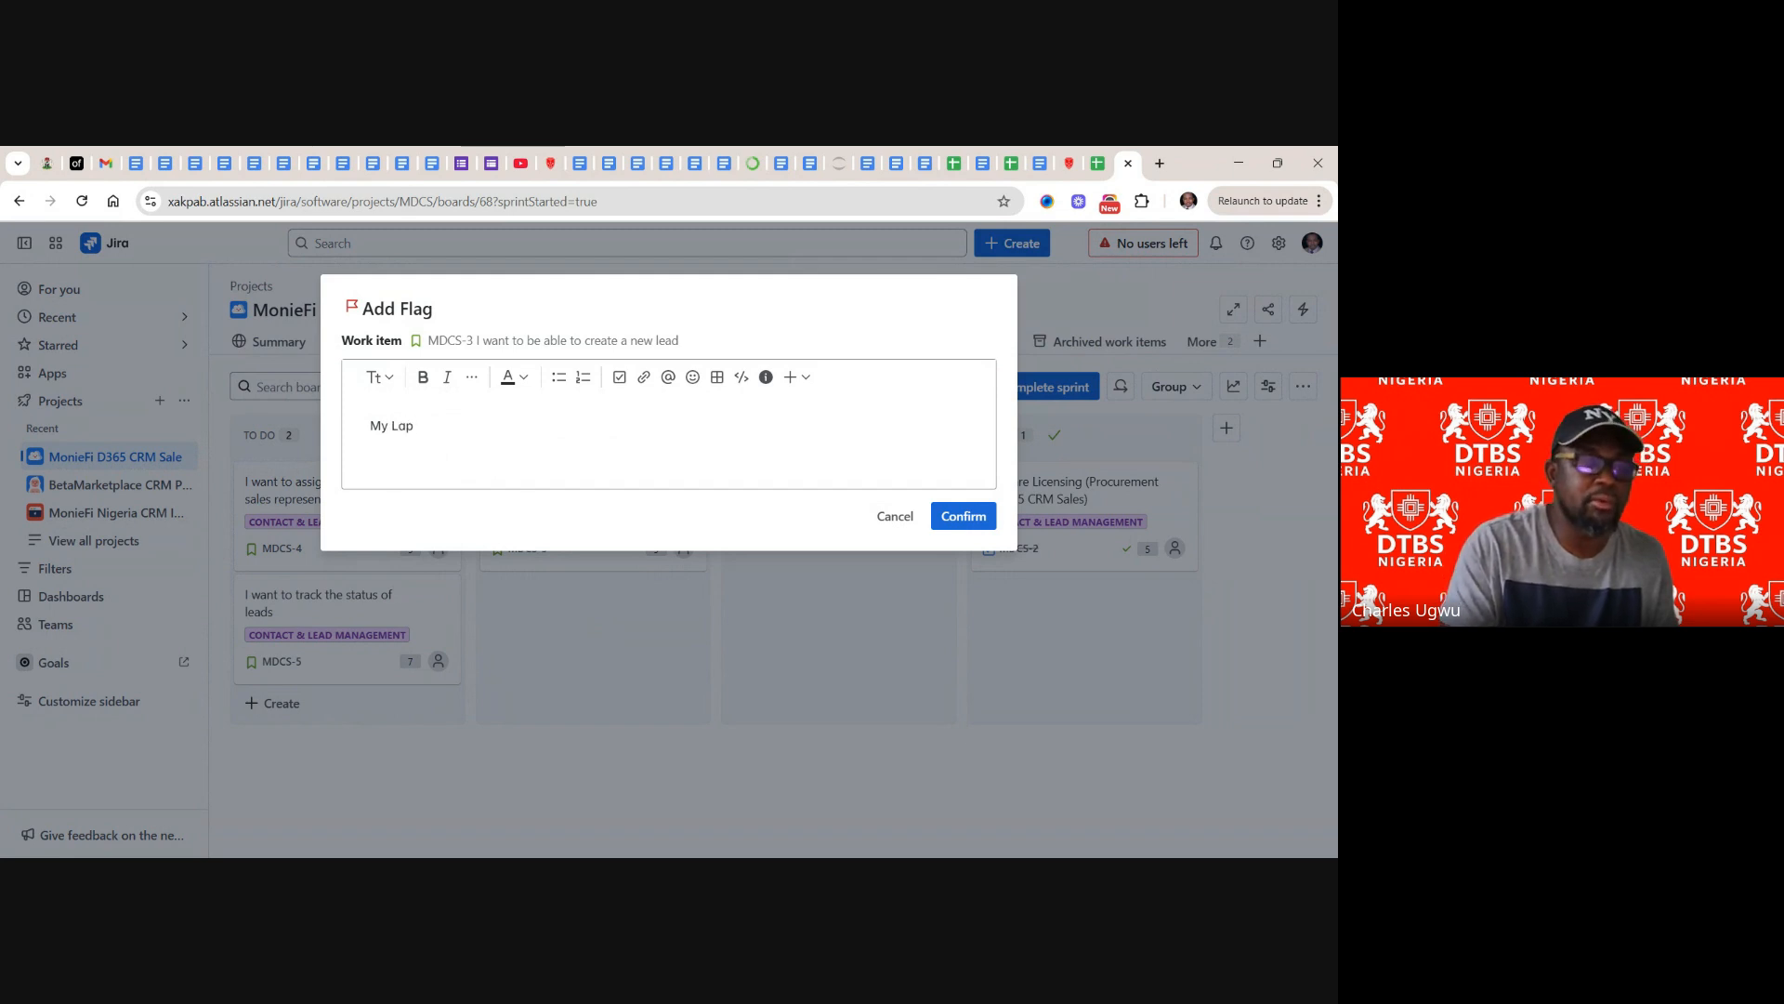
pyautogui.write('top')
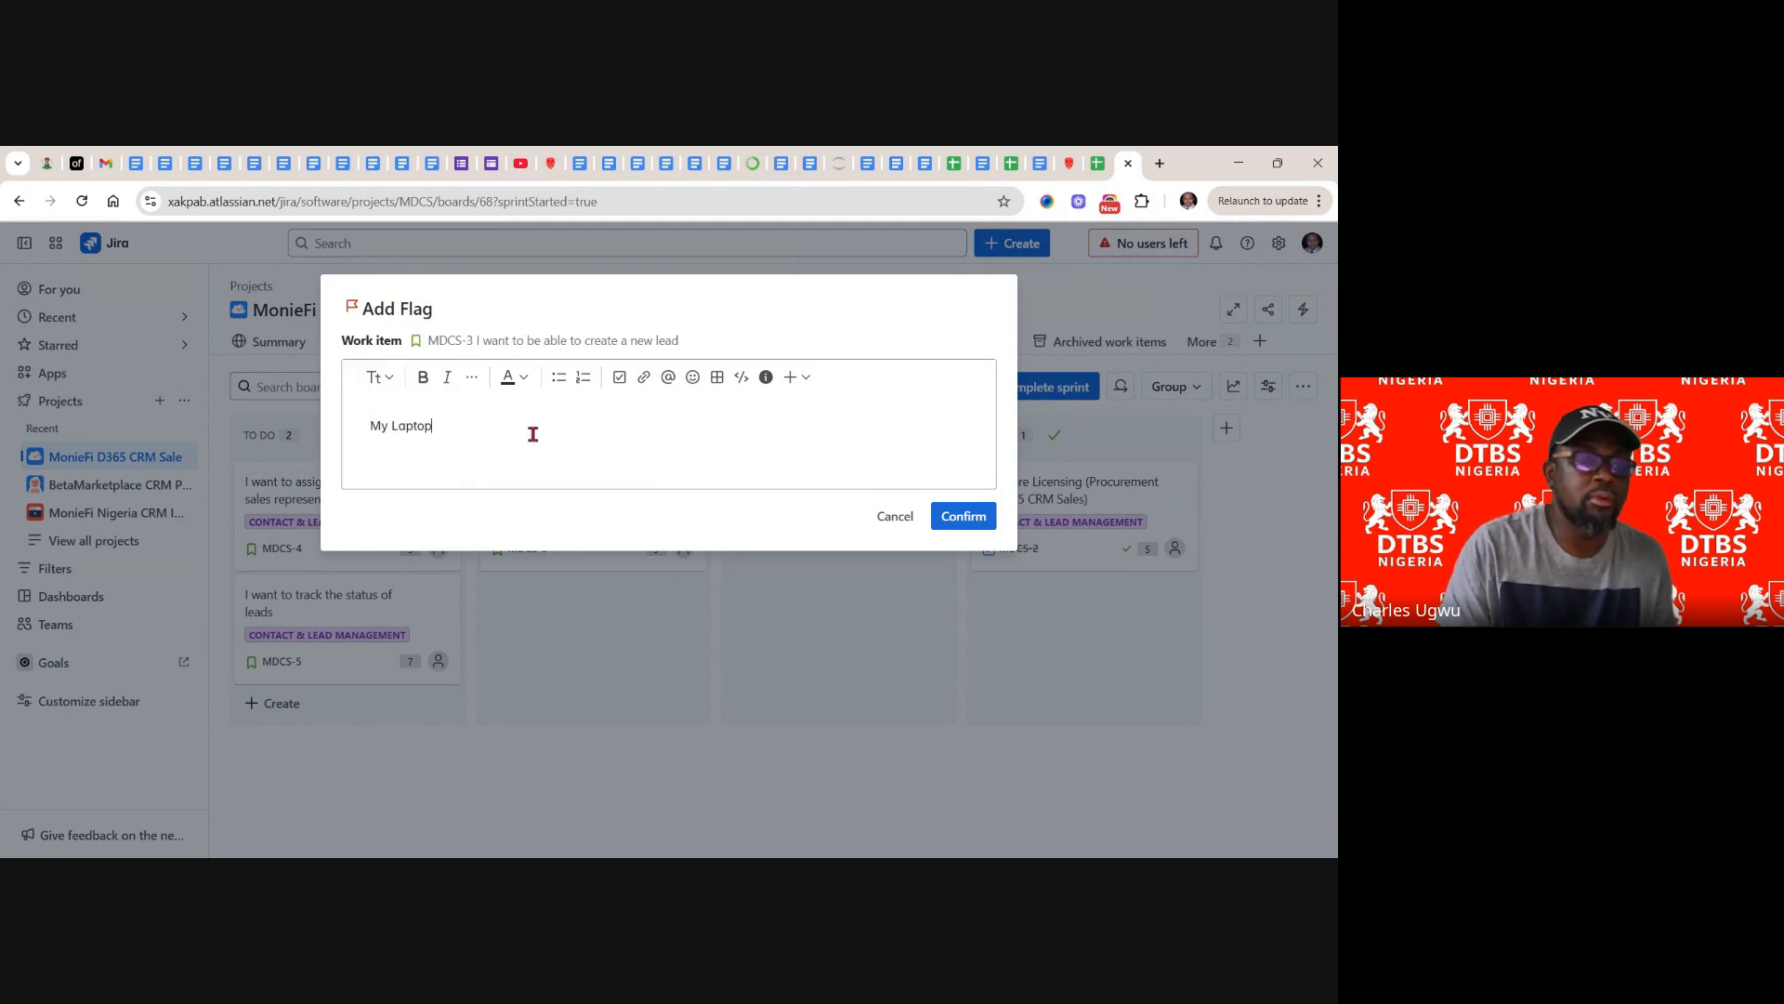
pyautogui.write(' Cr')
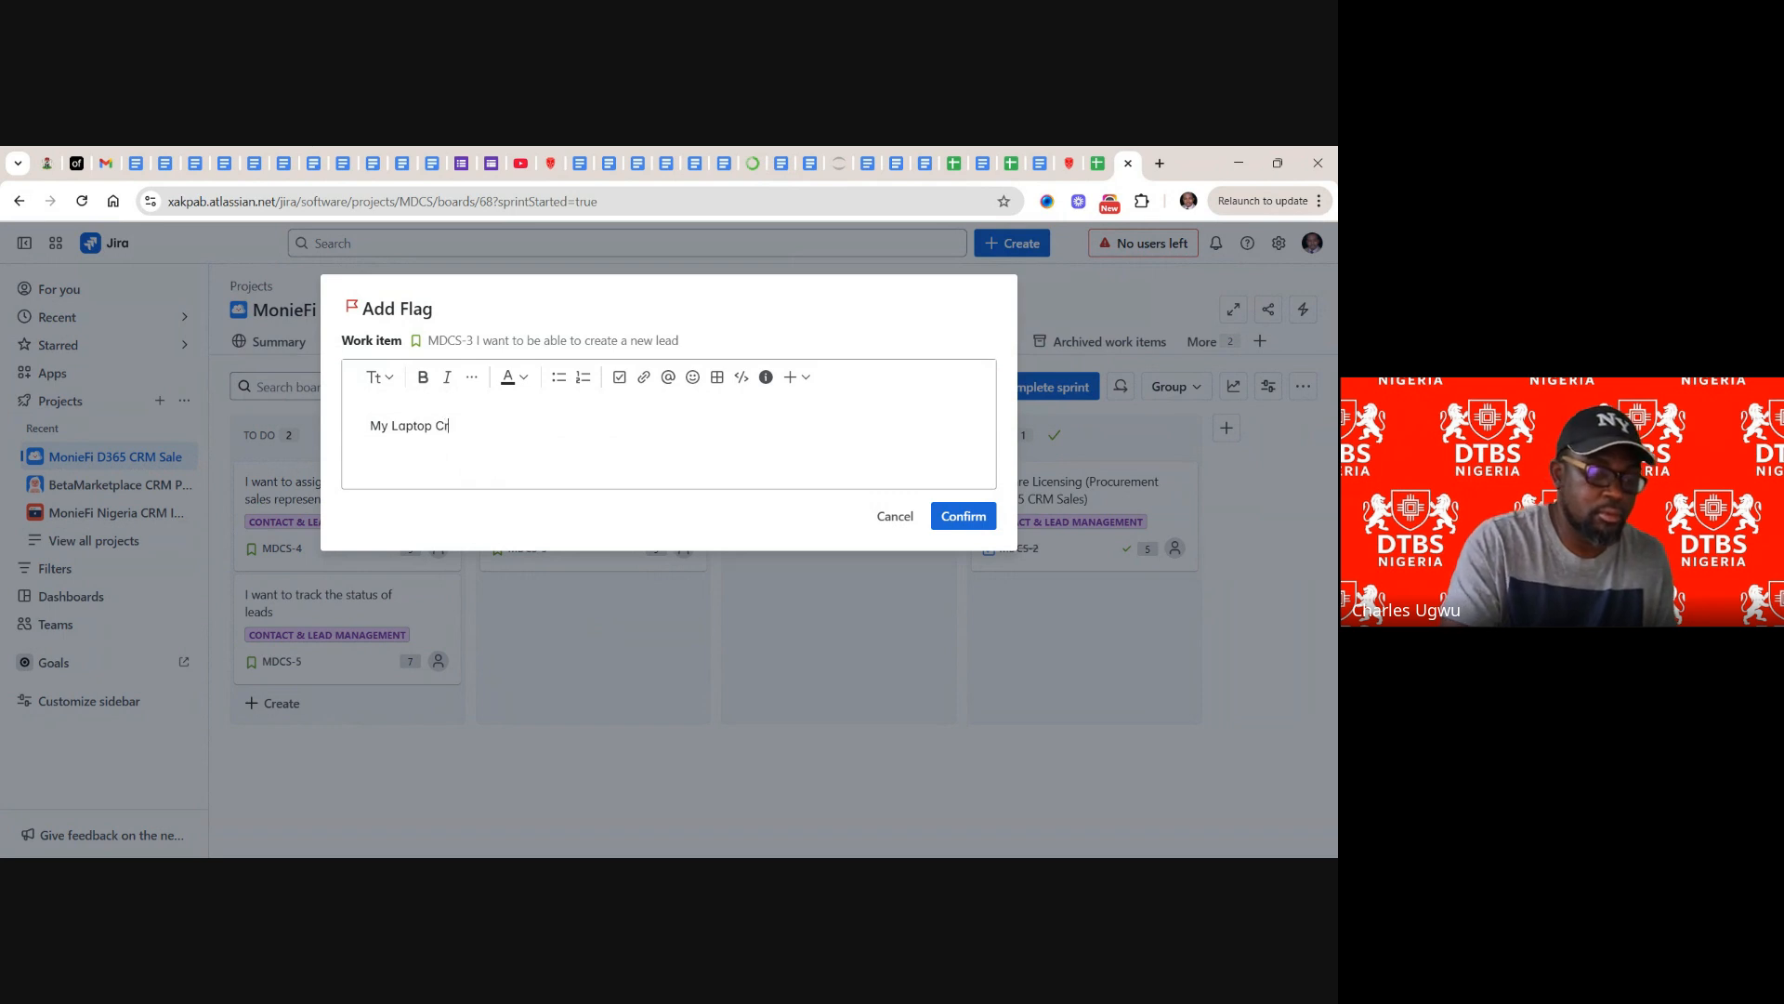
pyautogui.write('ashed')
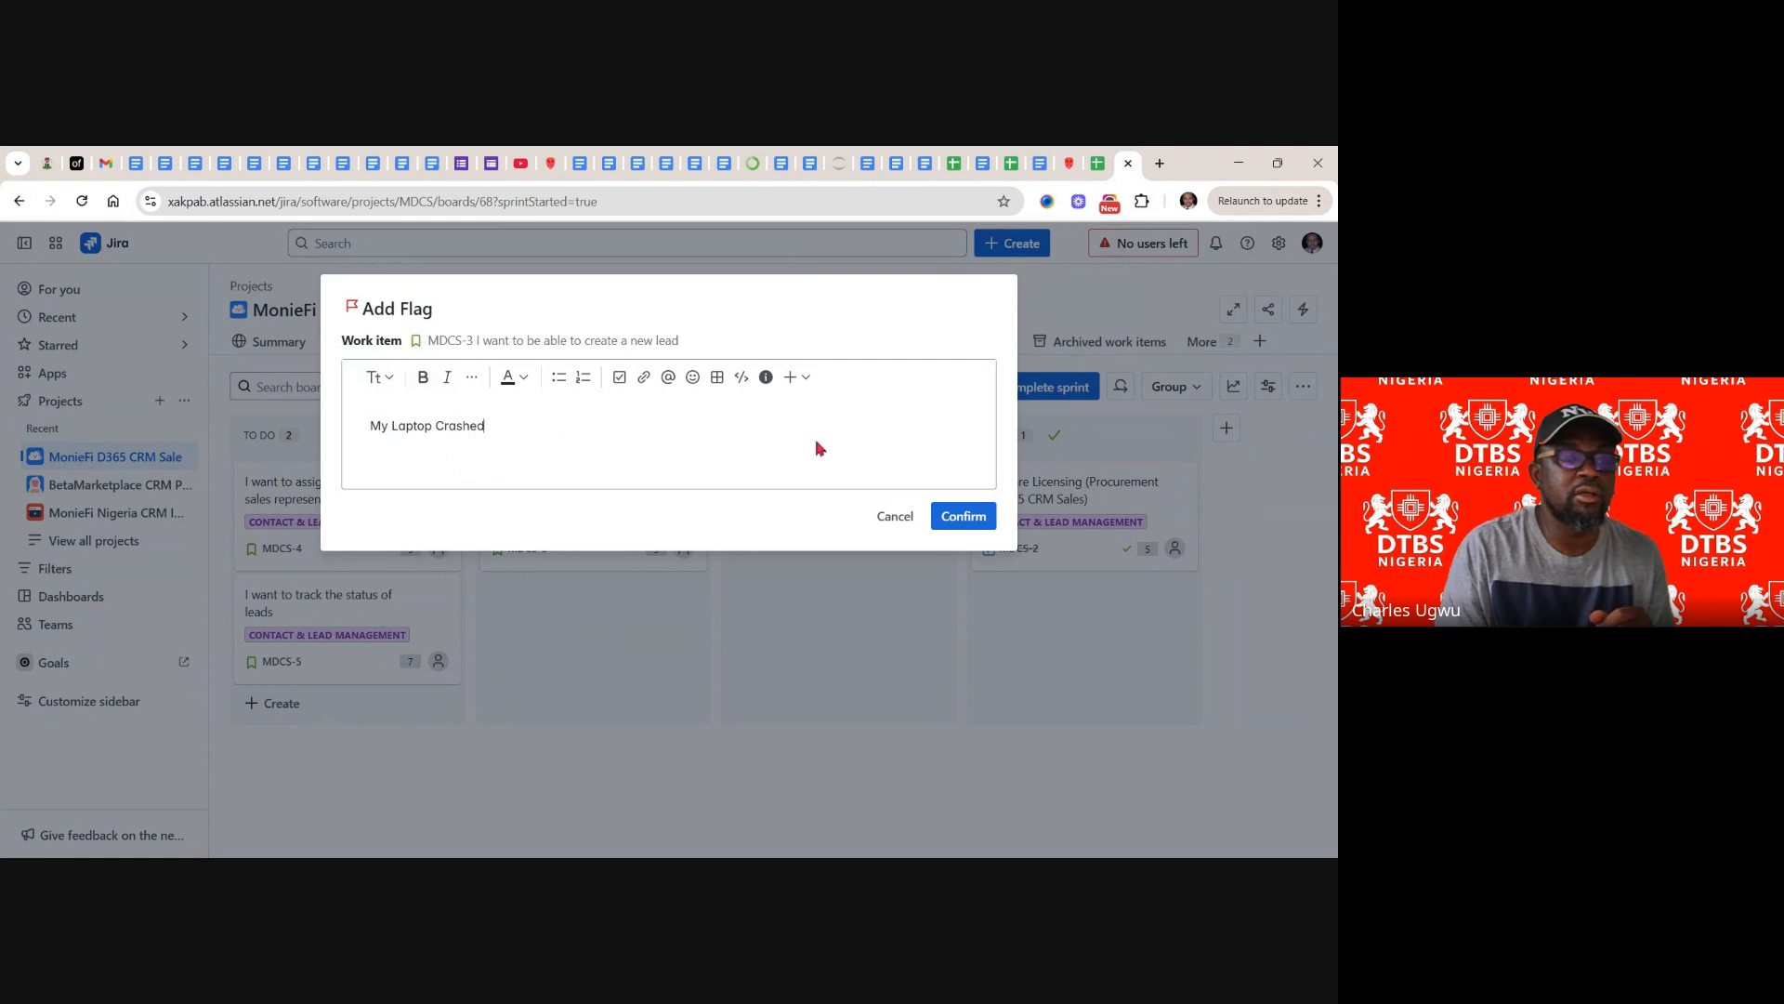
pyautogui.click(976, 520)
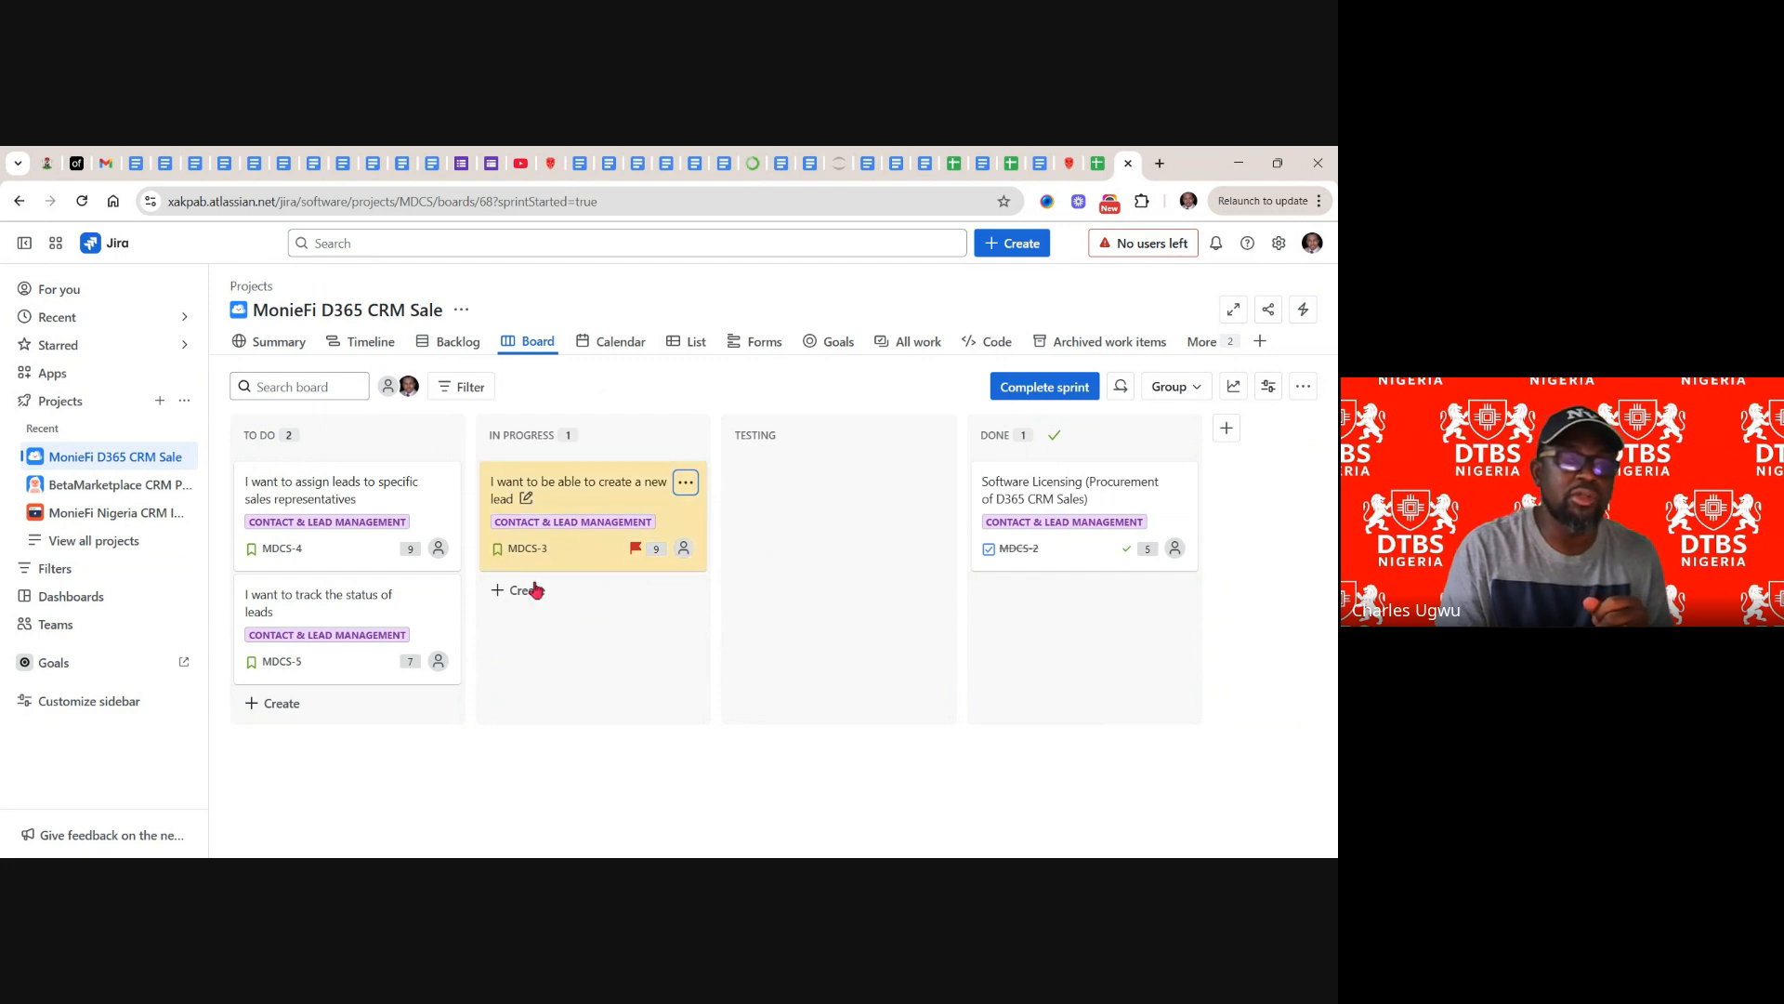
# - Remove the flag from the create-lead story without adding a note
pyautogui.click(685, 483)
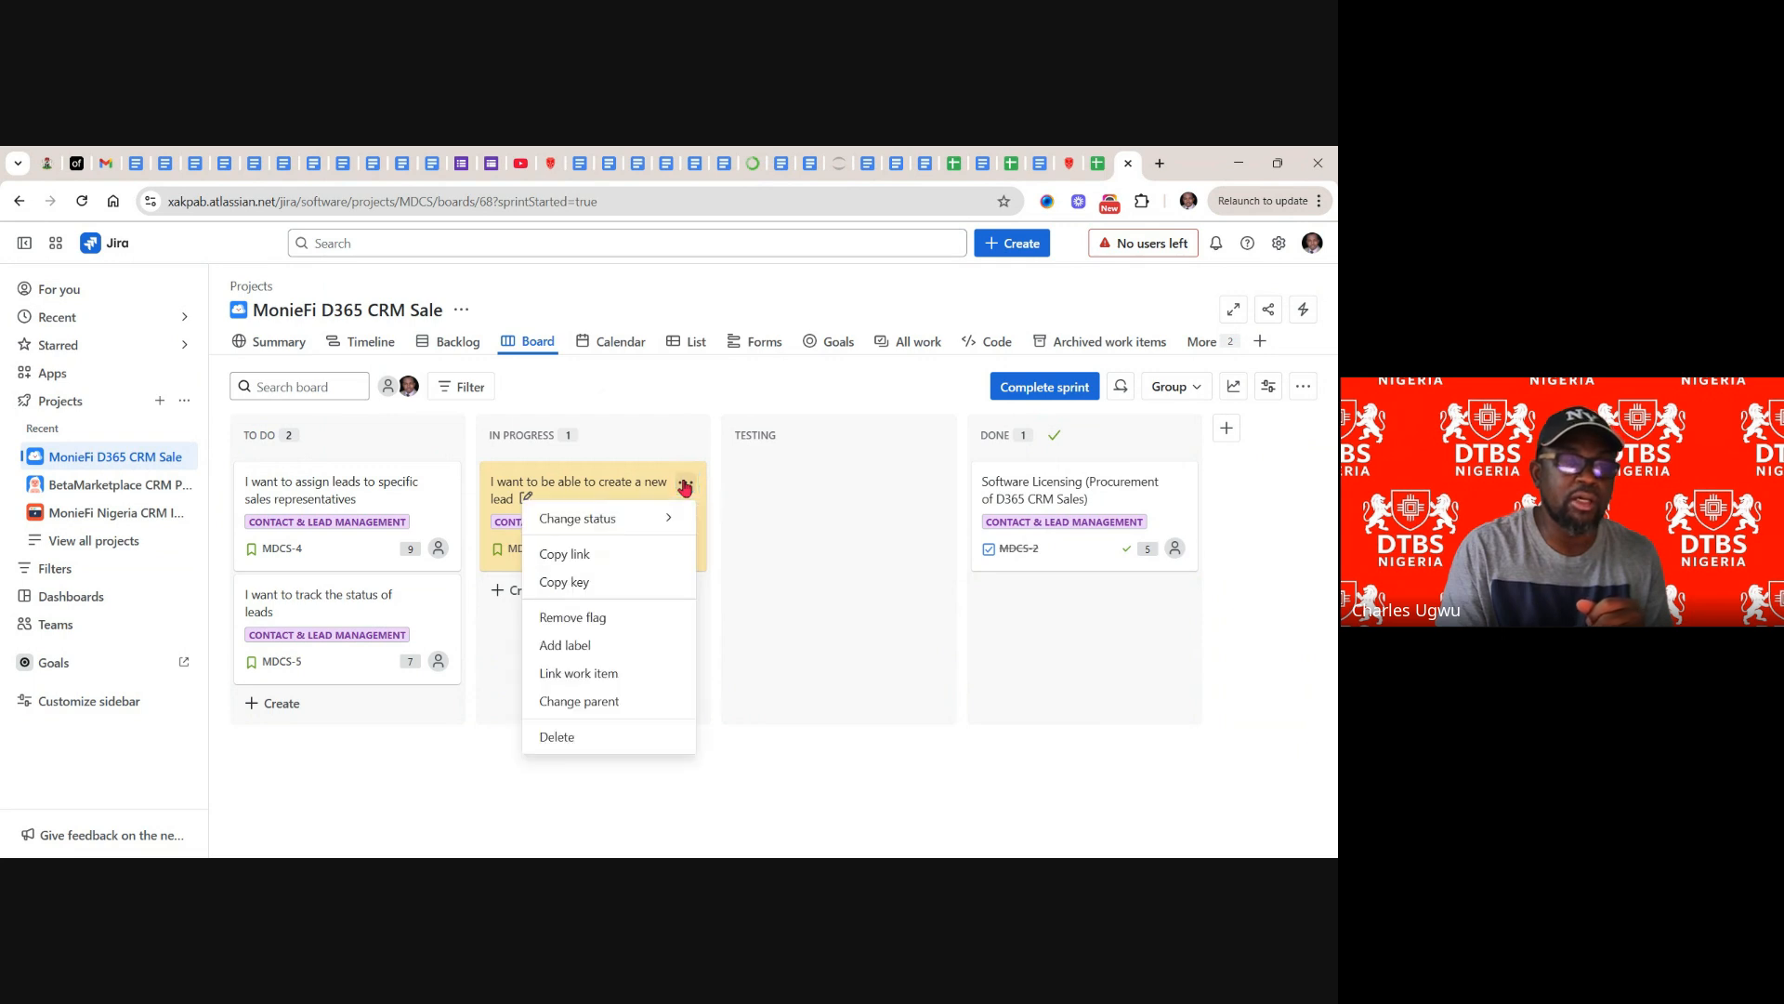
pyautogui.click(599, 618)
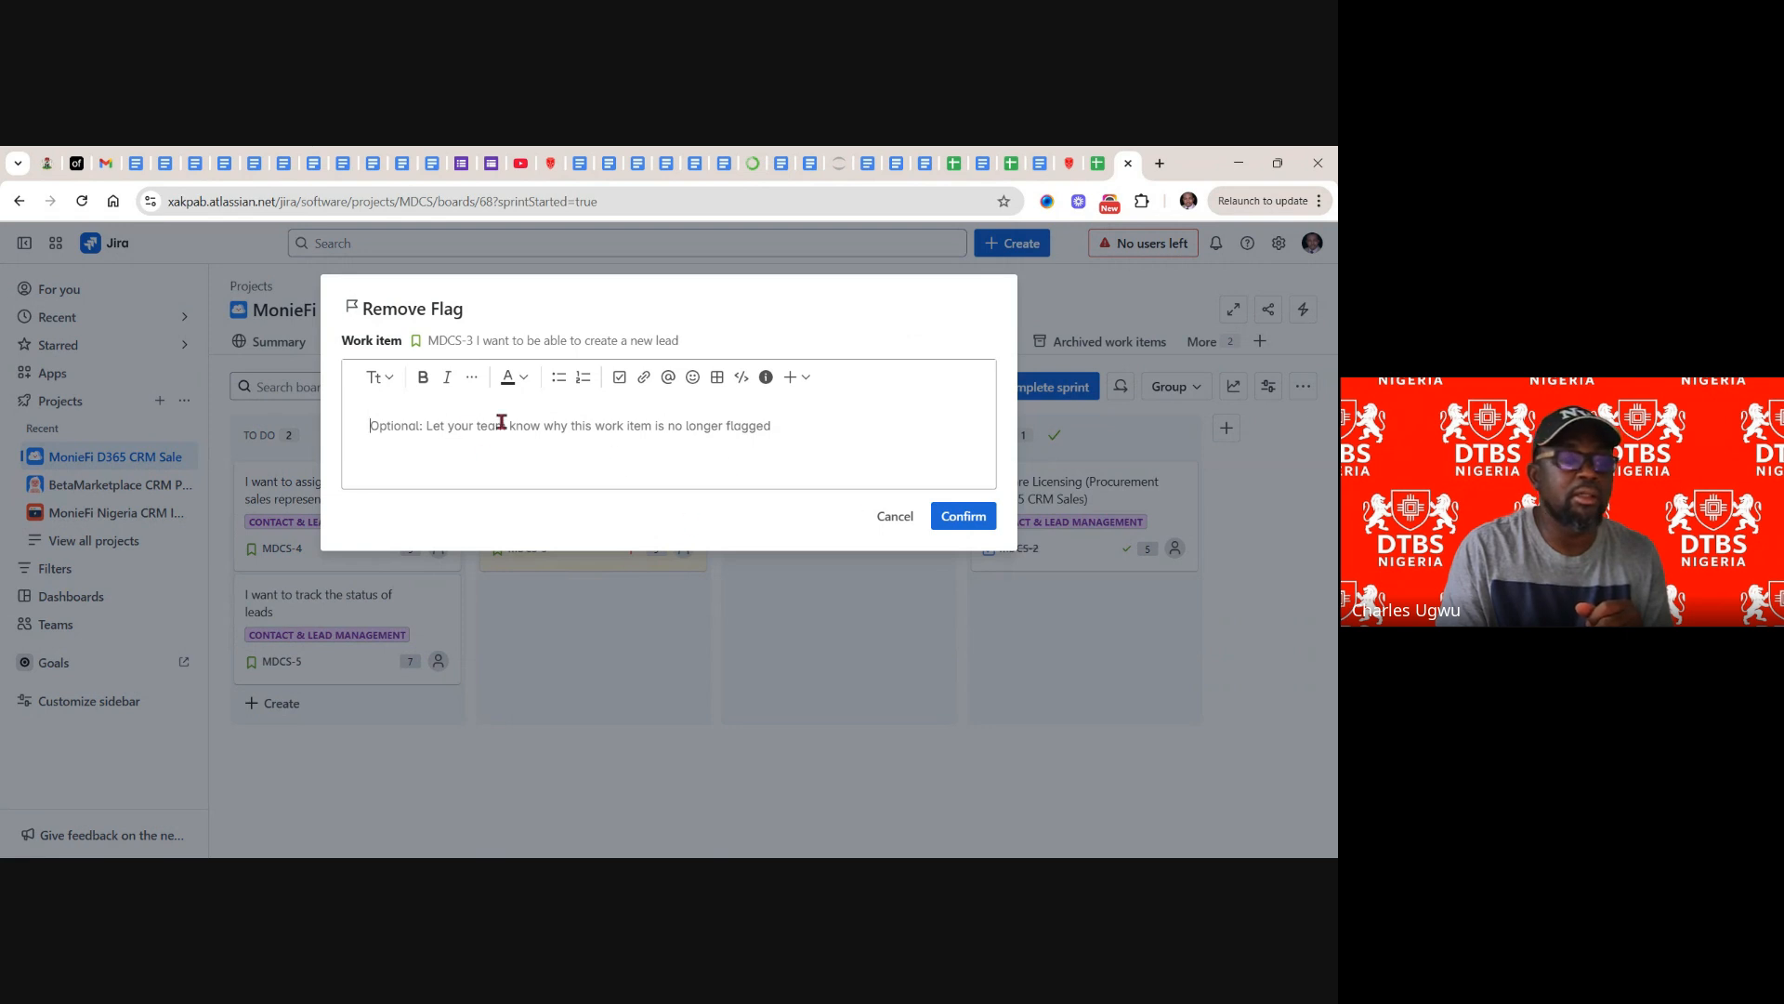
pyautogui.click(962, 516)
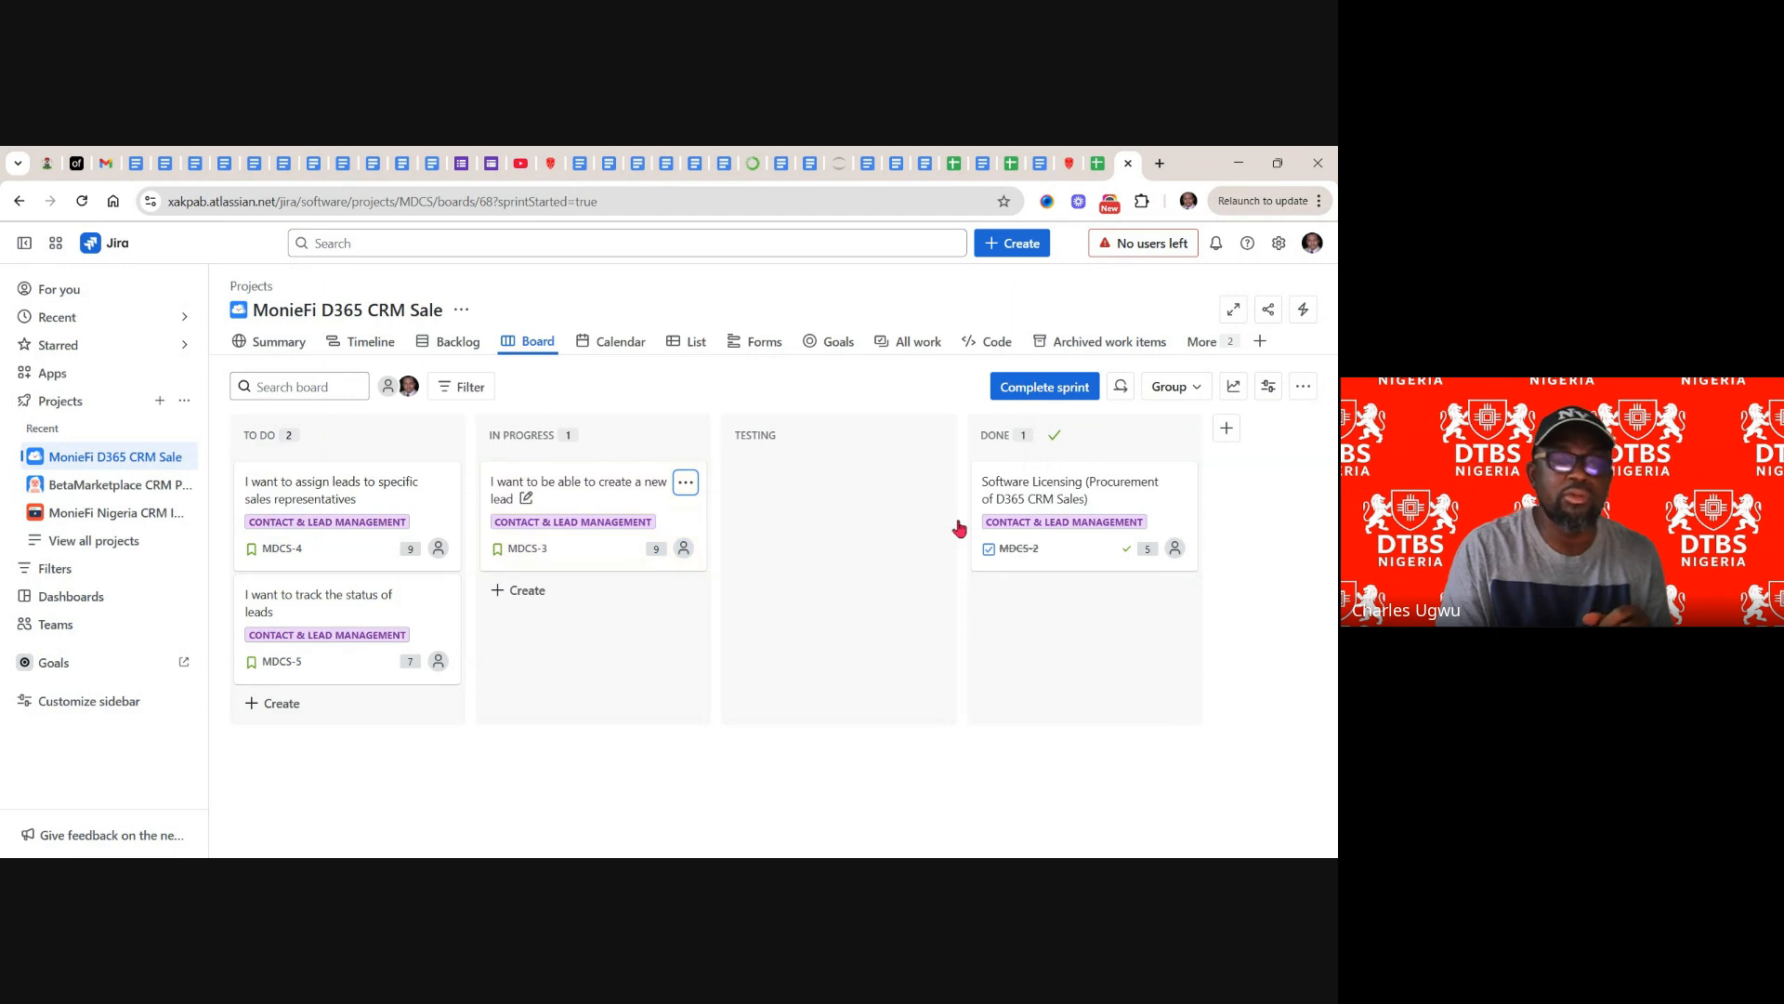
# - Move the create-lead story from In Progress through Testing to Done
pyautogui.moveTo(802, 512)
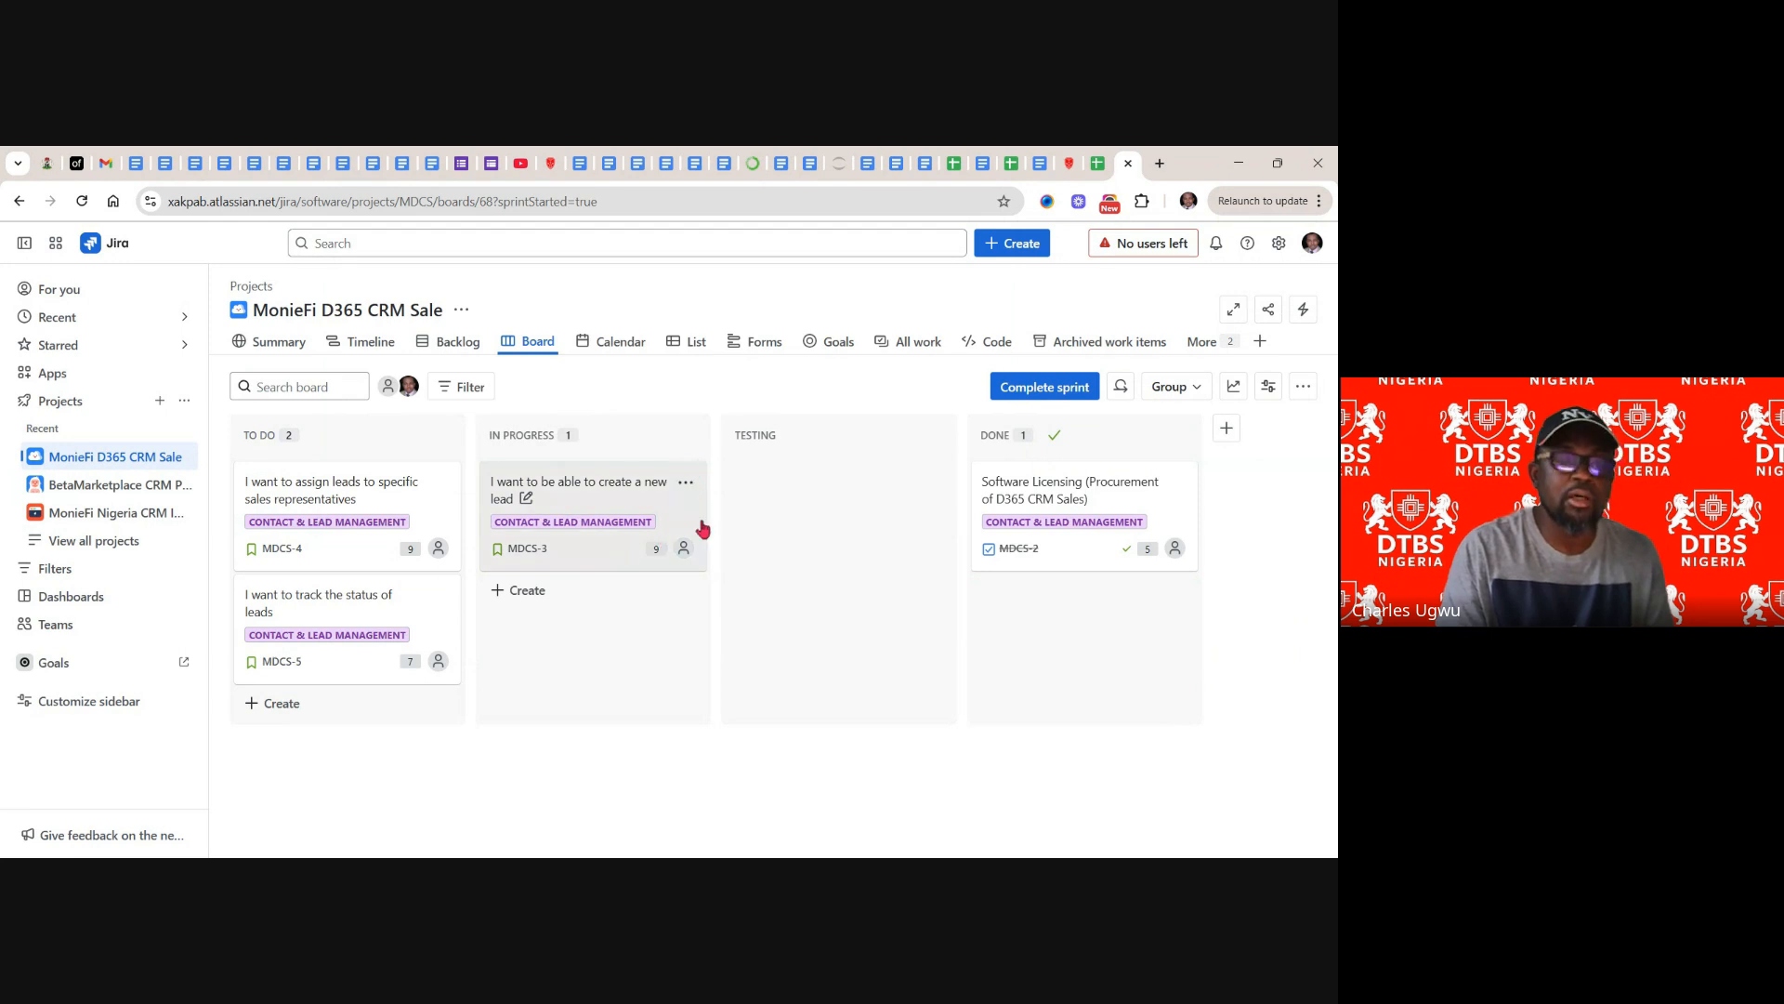
pyautogui.moveTo(706, 527); pyautogui.dragTo(745, 509)
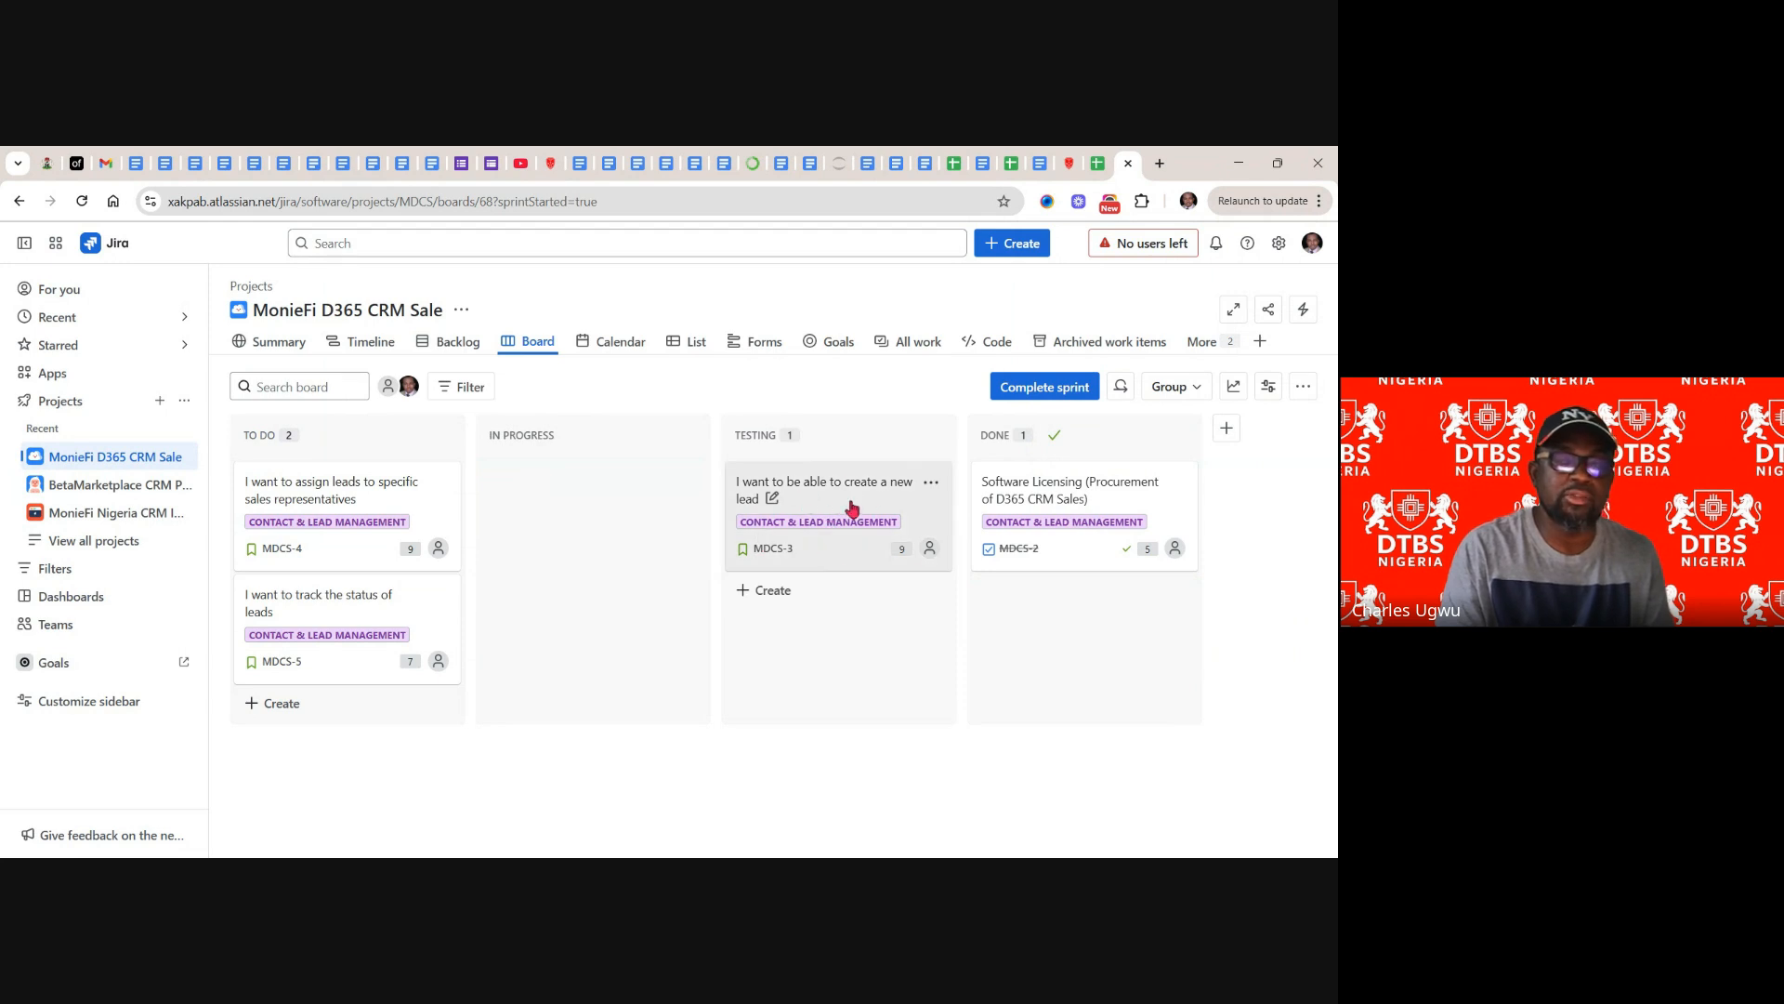
pyautogui.moveTo(849, 510); pyautogui.dragTo(986, 599)
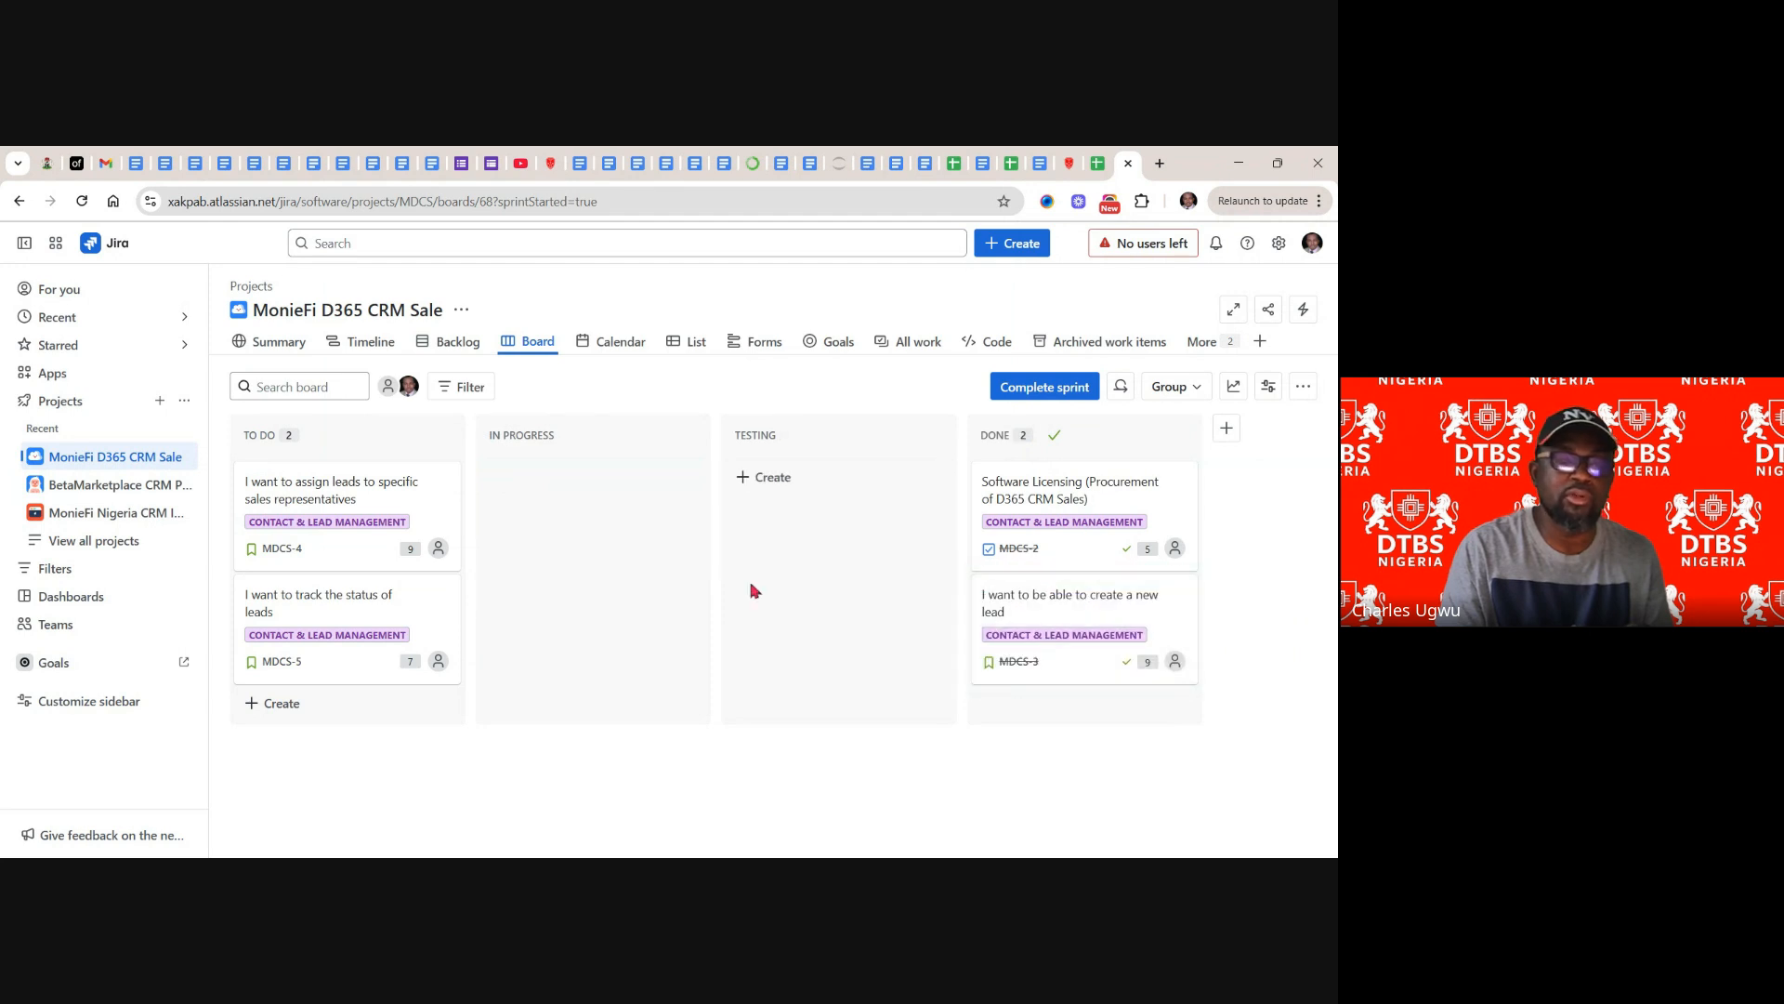
# - Move the story about assigning leads to sales representatives from To Do through In Progress and Testing to Done
pyautogui.moveTo(363, 502); pyautogui.dragTo(496, 485)
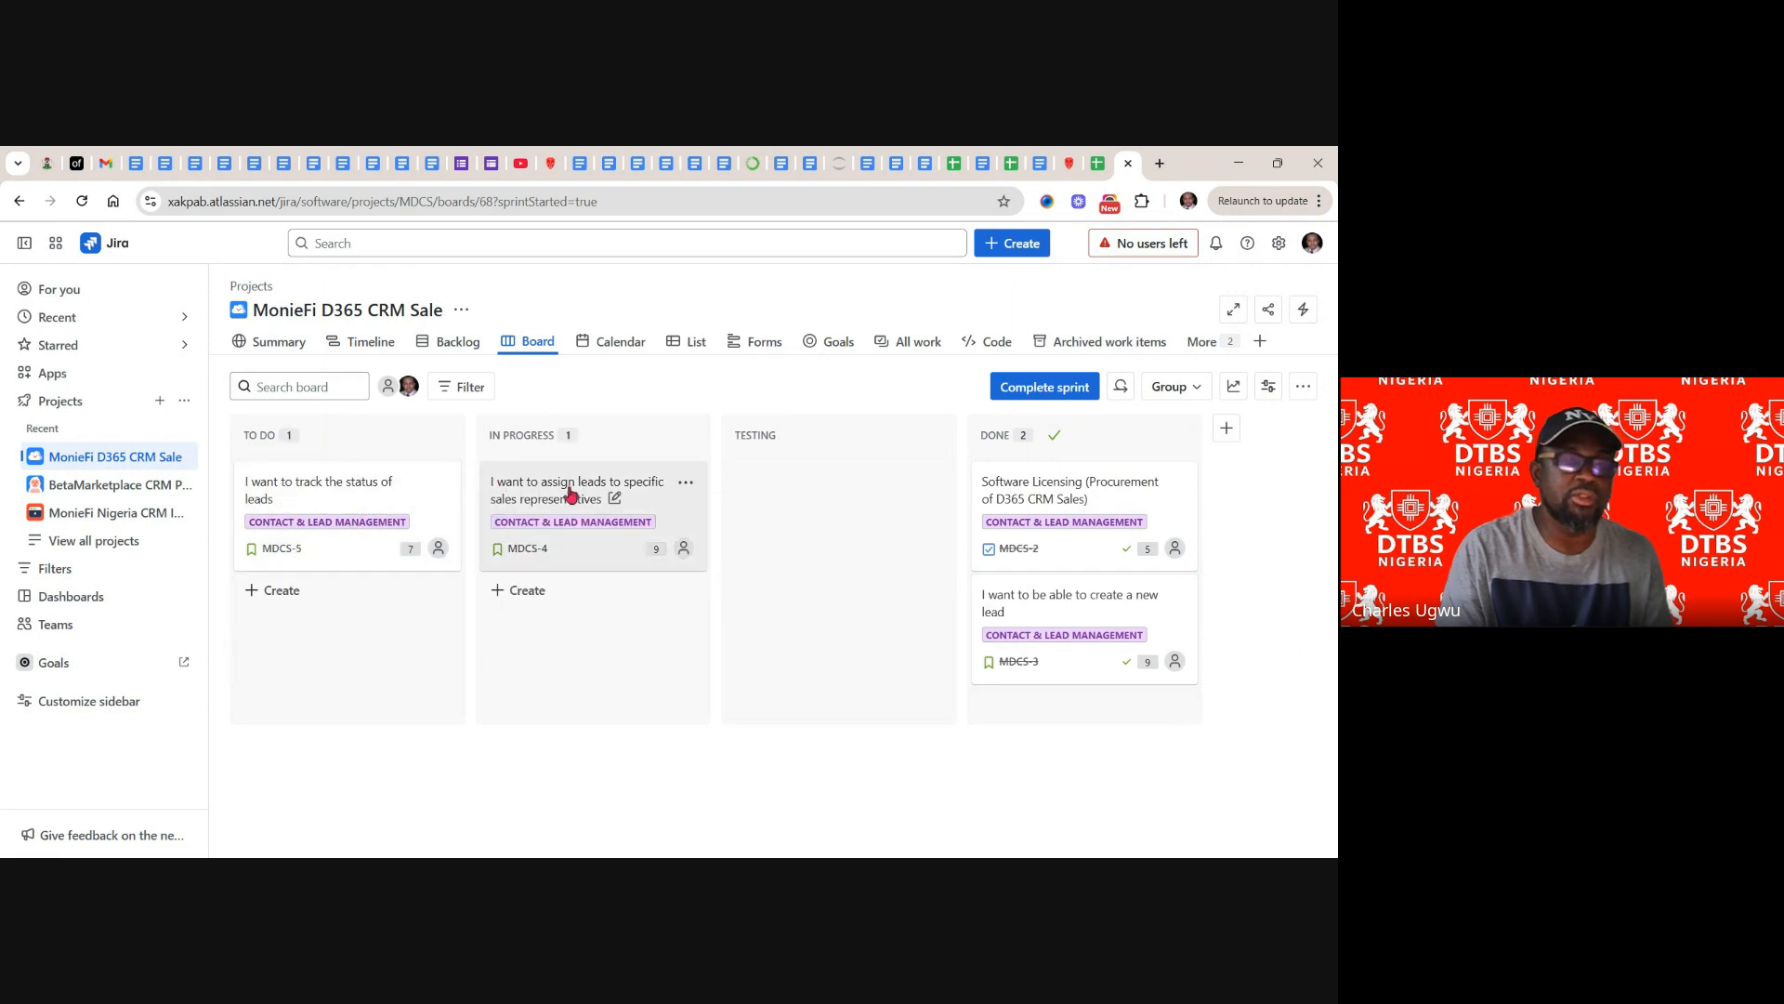
pyautogui.moveTo(703, 485); pyautogui.dragTo(748, 486)
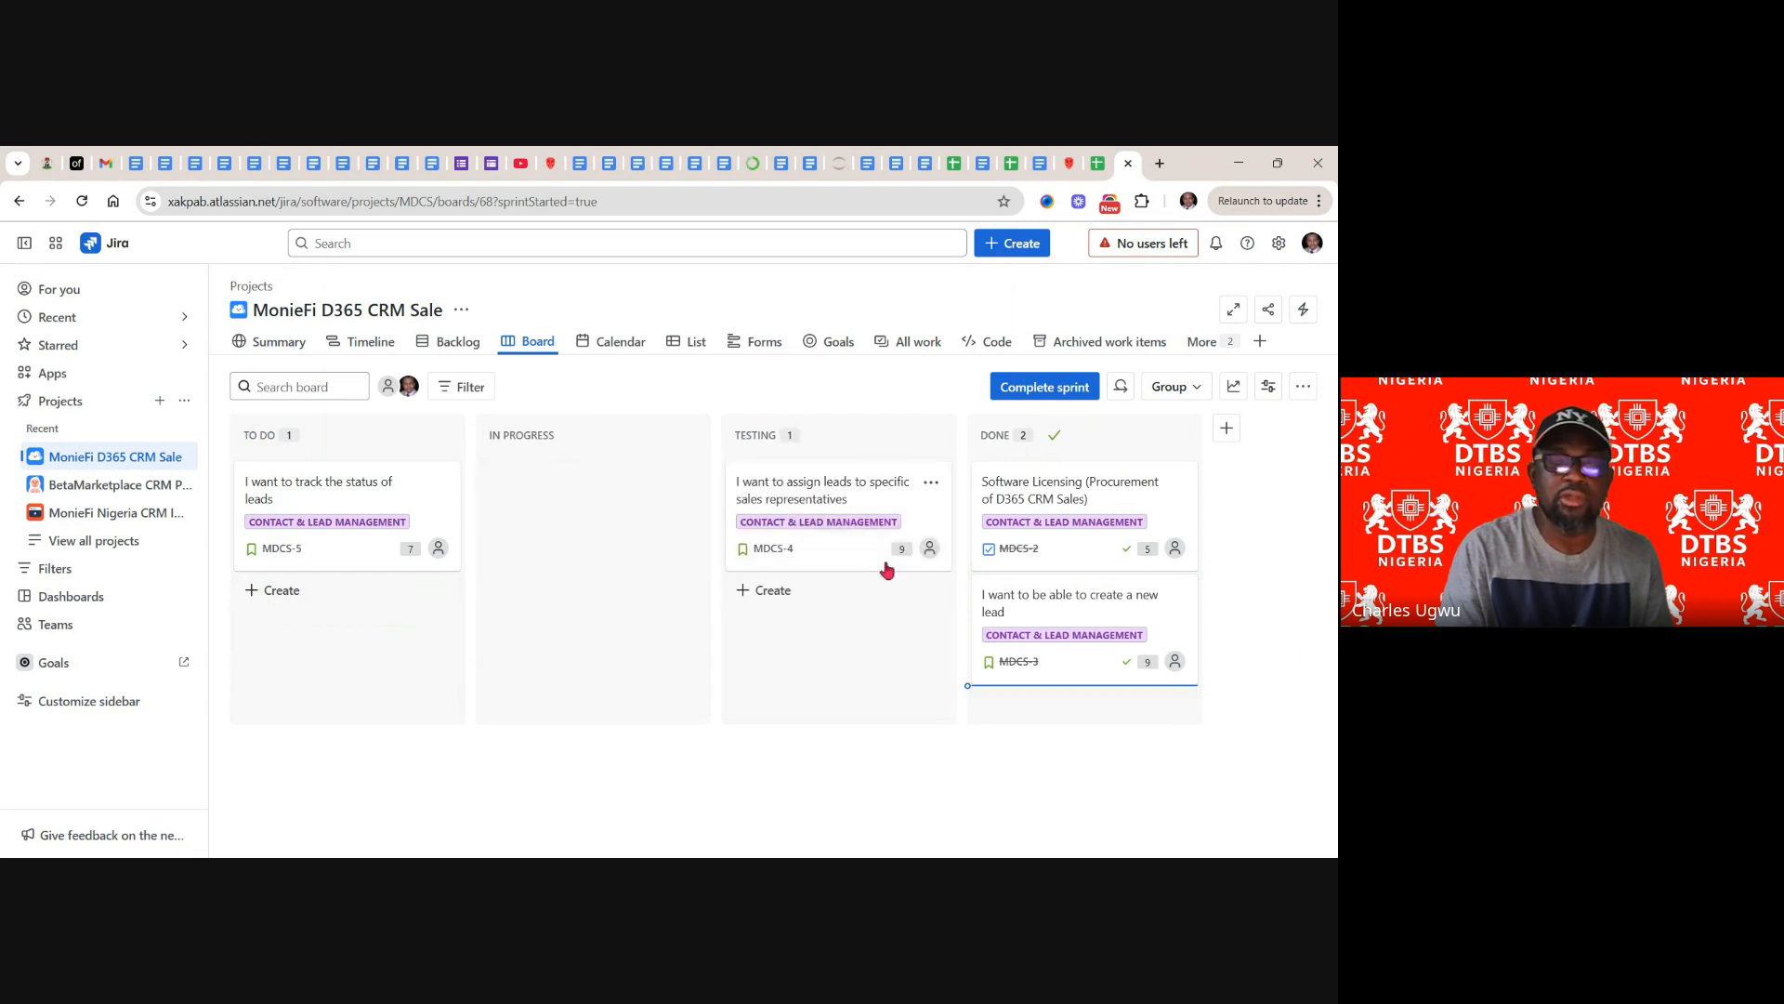
pyautogui.moveTo(887, 571); pyautogui.dragTo(971, 688)
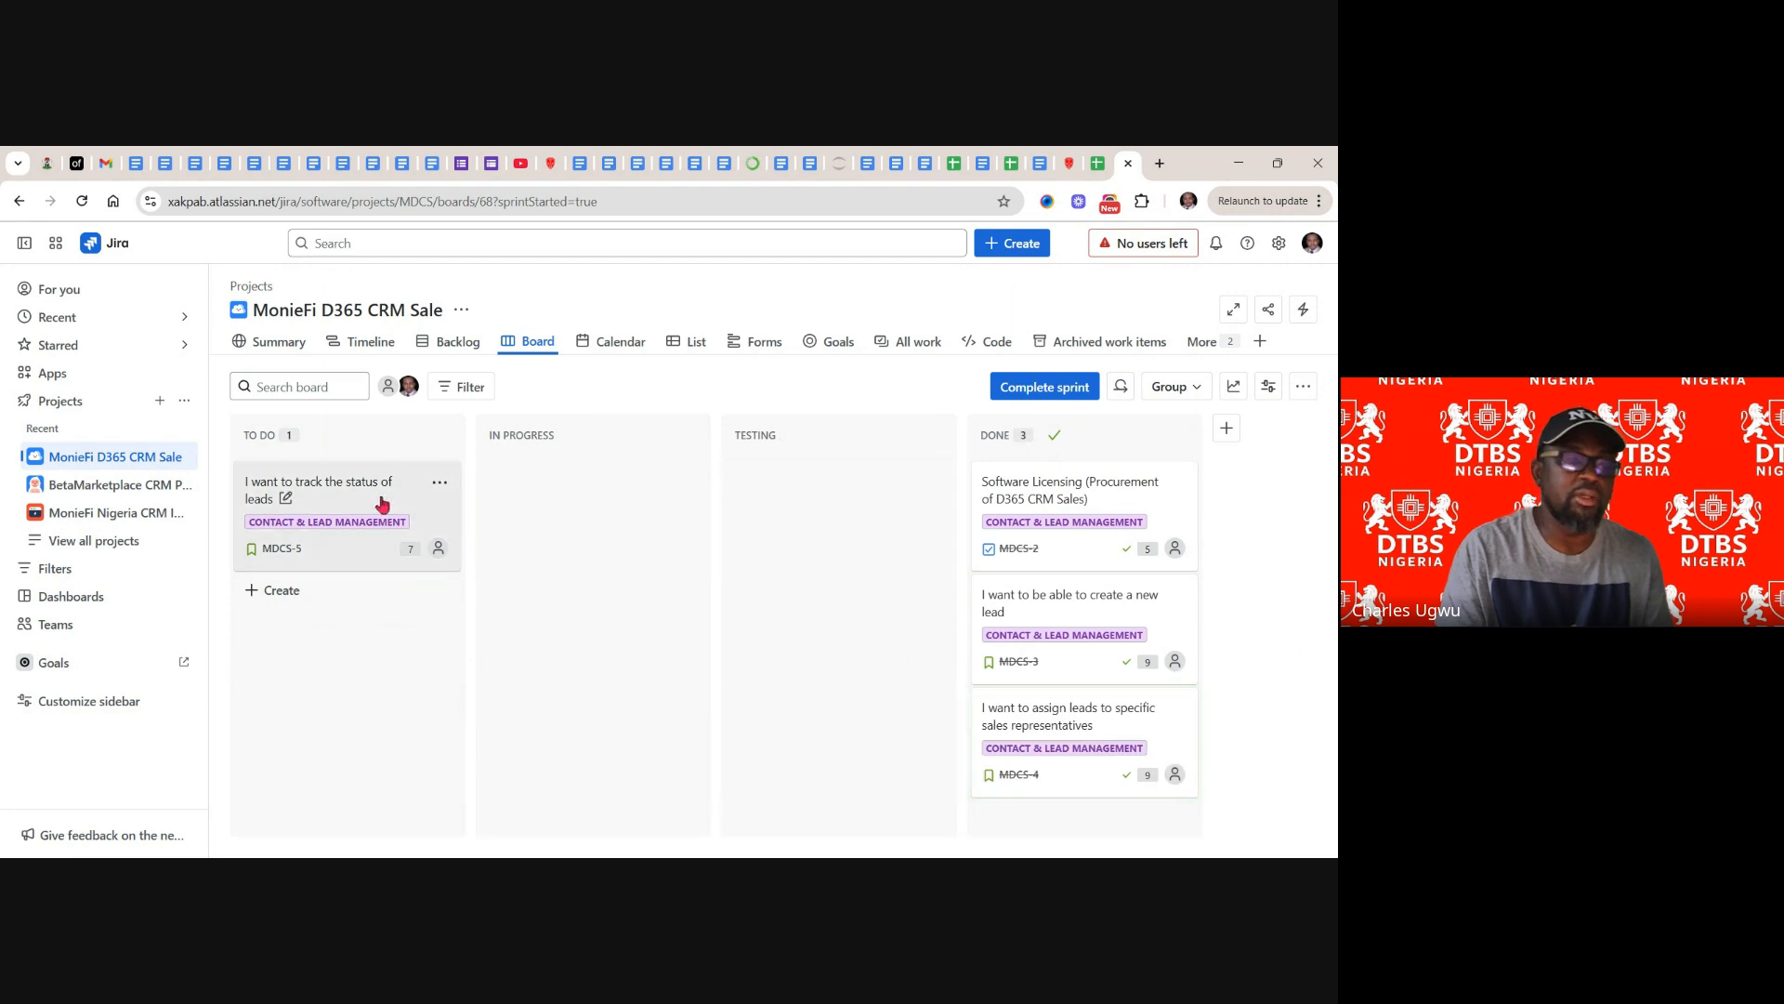
# - Move the story about tracking lead status from To Do through In Progress to Done, and return it to In Progress
pyautogui.moveTo(377, 502); pyautogui.dragTo(523, 510)
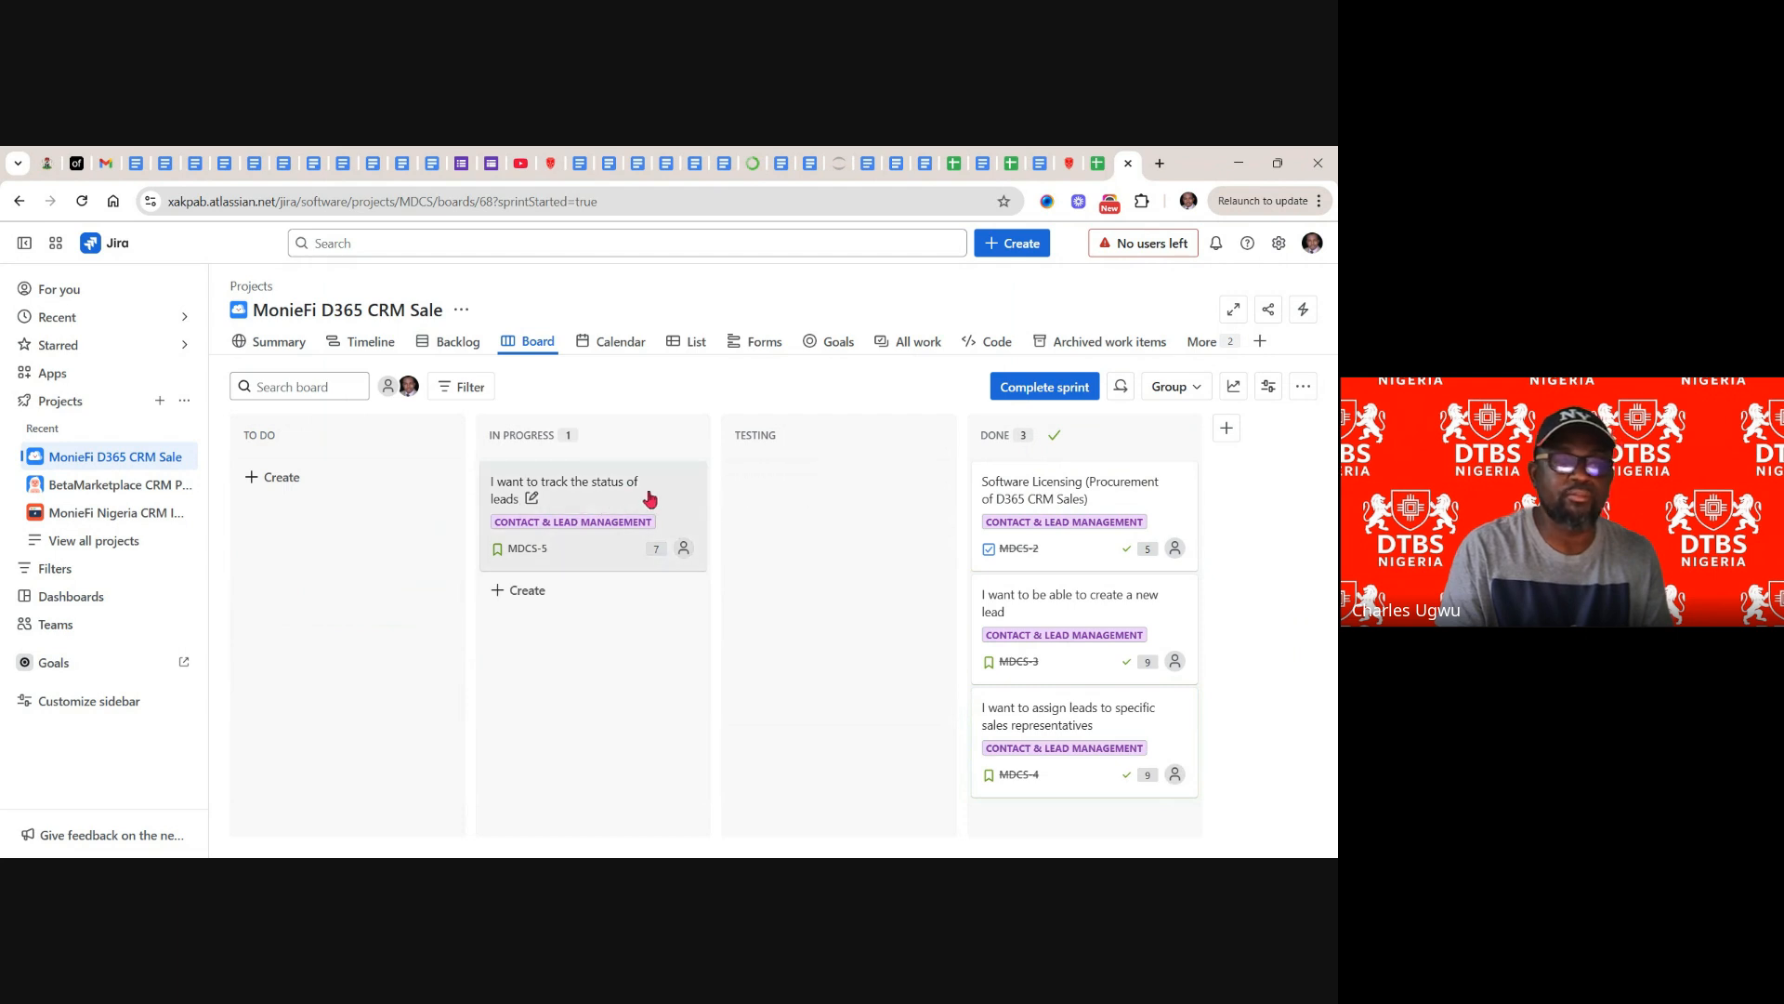
pyautogui.moveTo(697, 514); pyautogui.dragTo(1082, 809)
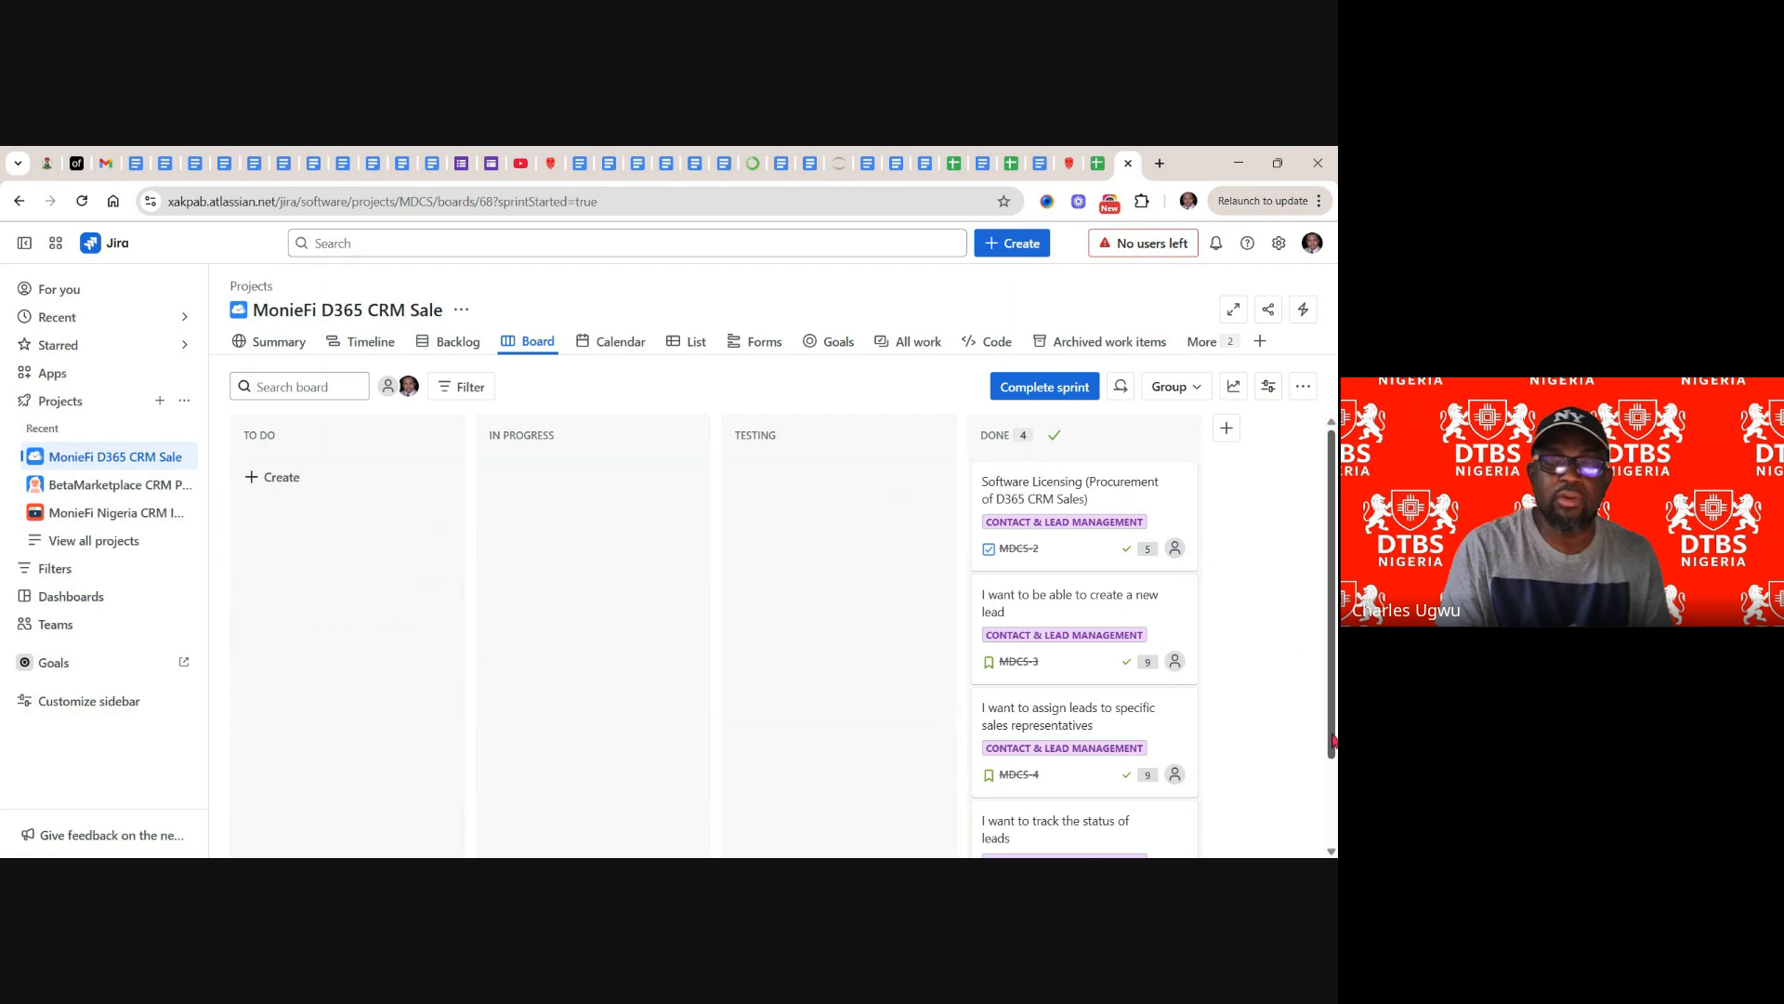
pyautogui.moveTo(1333, 741); pyautogui.dragTo(1333, 815)
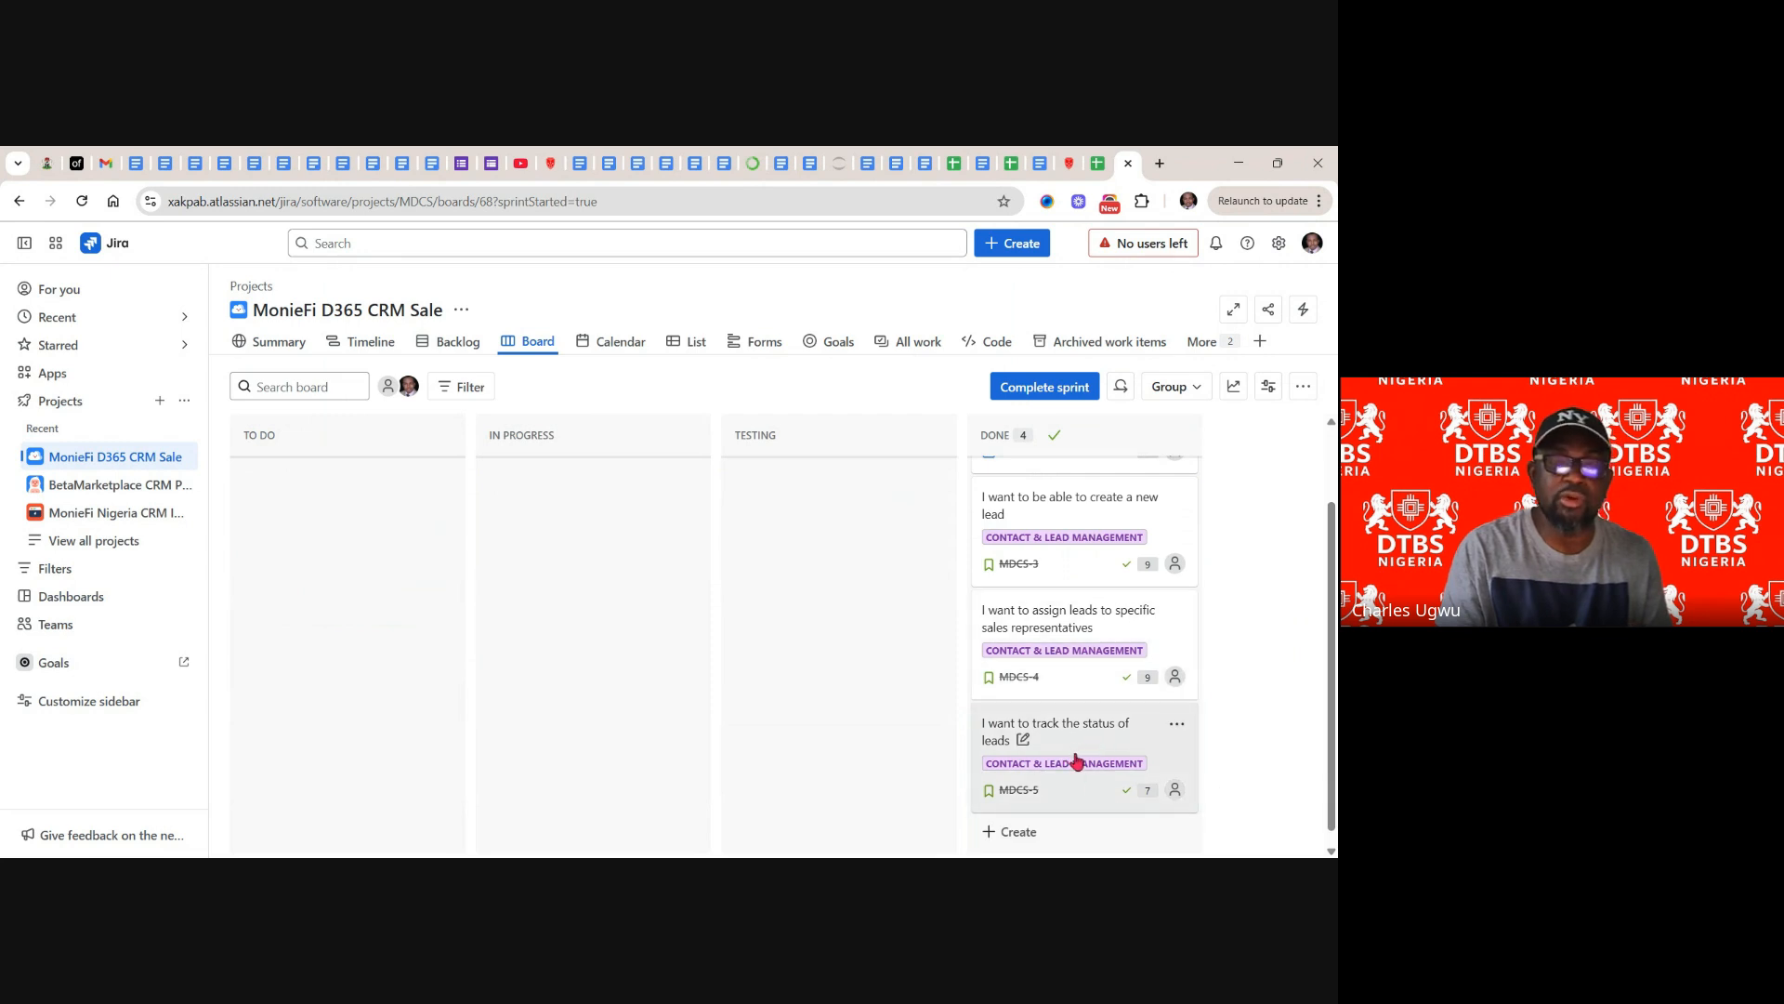
pyautogui.scroll(-1, 1005, 769)
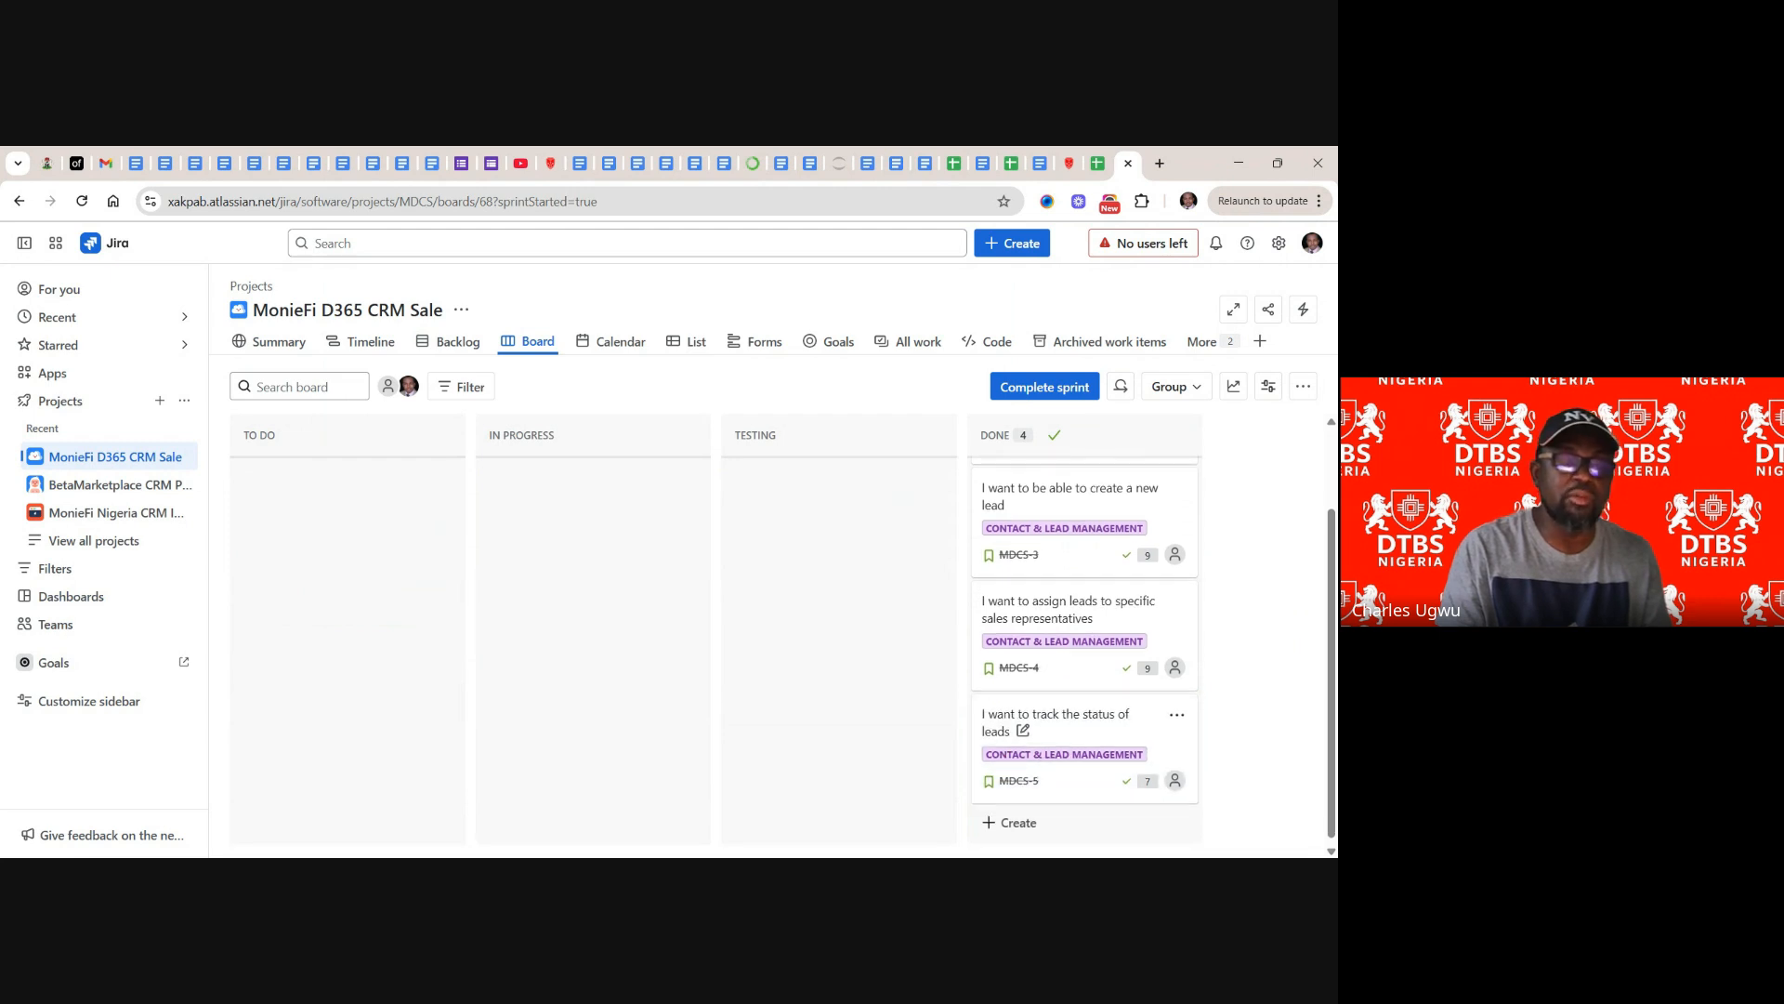
pyautogui.moveTo(1068, 734); pyautogui.dragTo(595, 521)
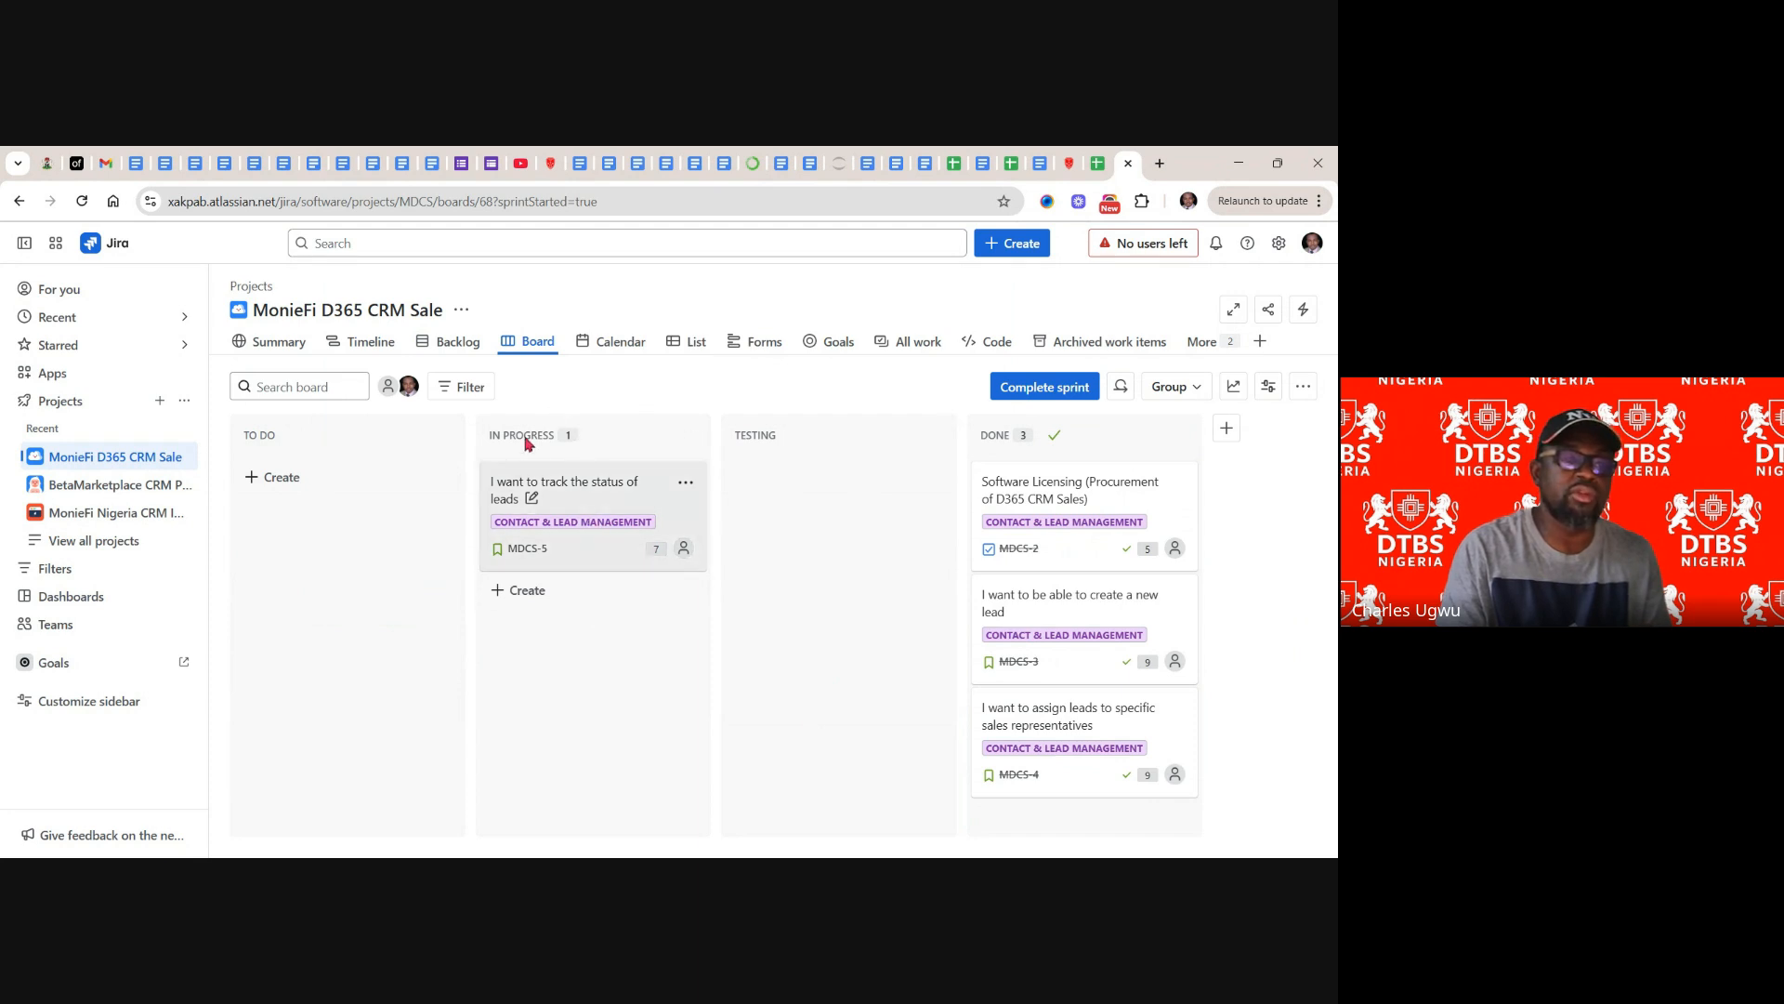
# - Move the story about tracking lead status from MDCS Sprint 1 to the backlog and set its status to To Do
pyautogui.click(467, 343)
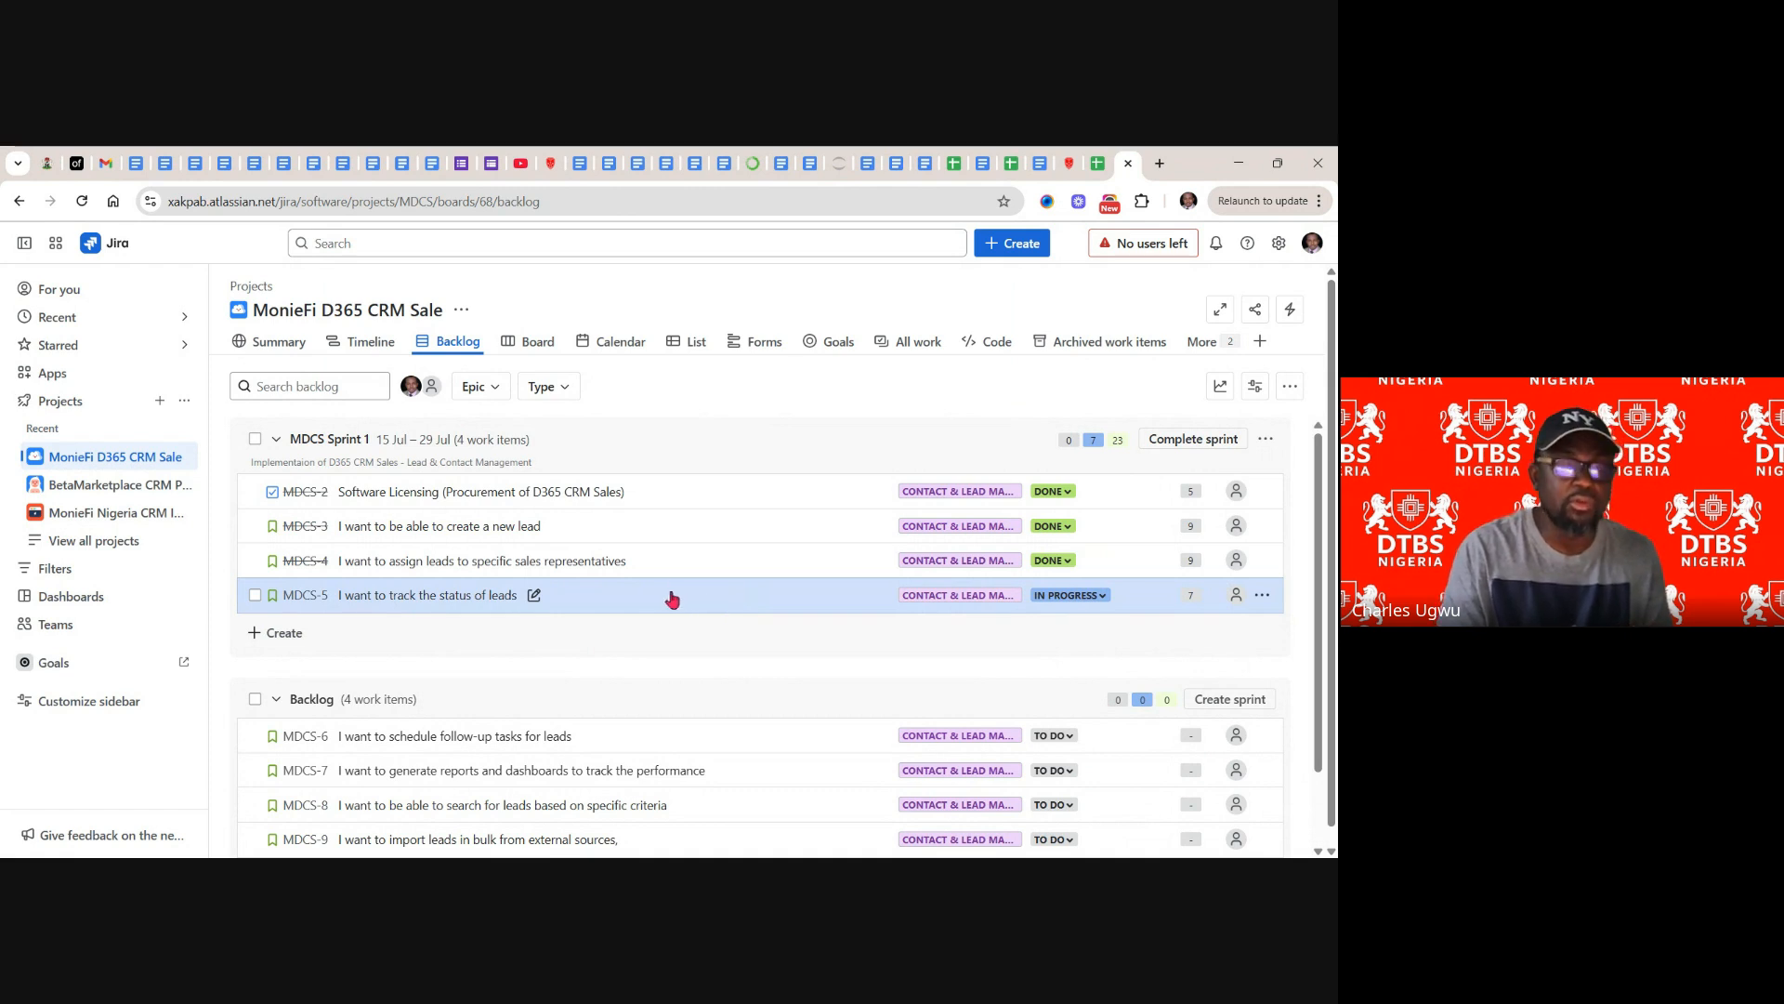
pyautogui.moveTo(671, 595); pyautogui.dragTo(653, 750)
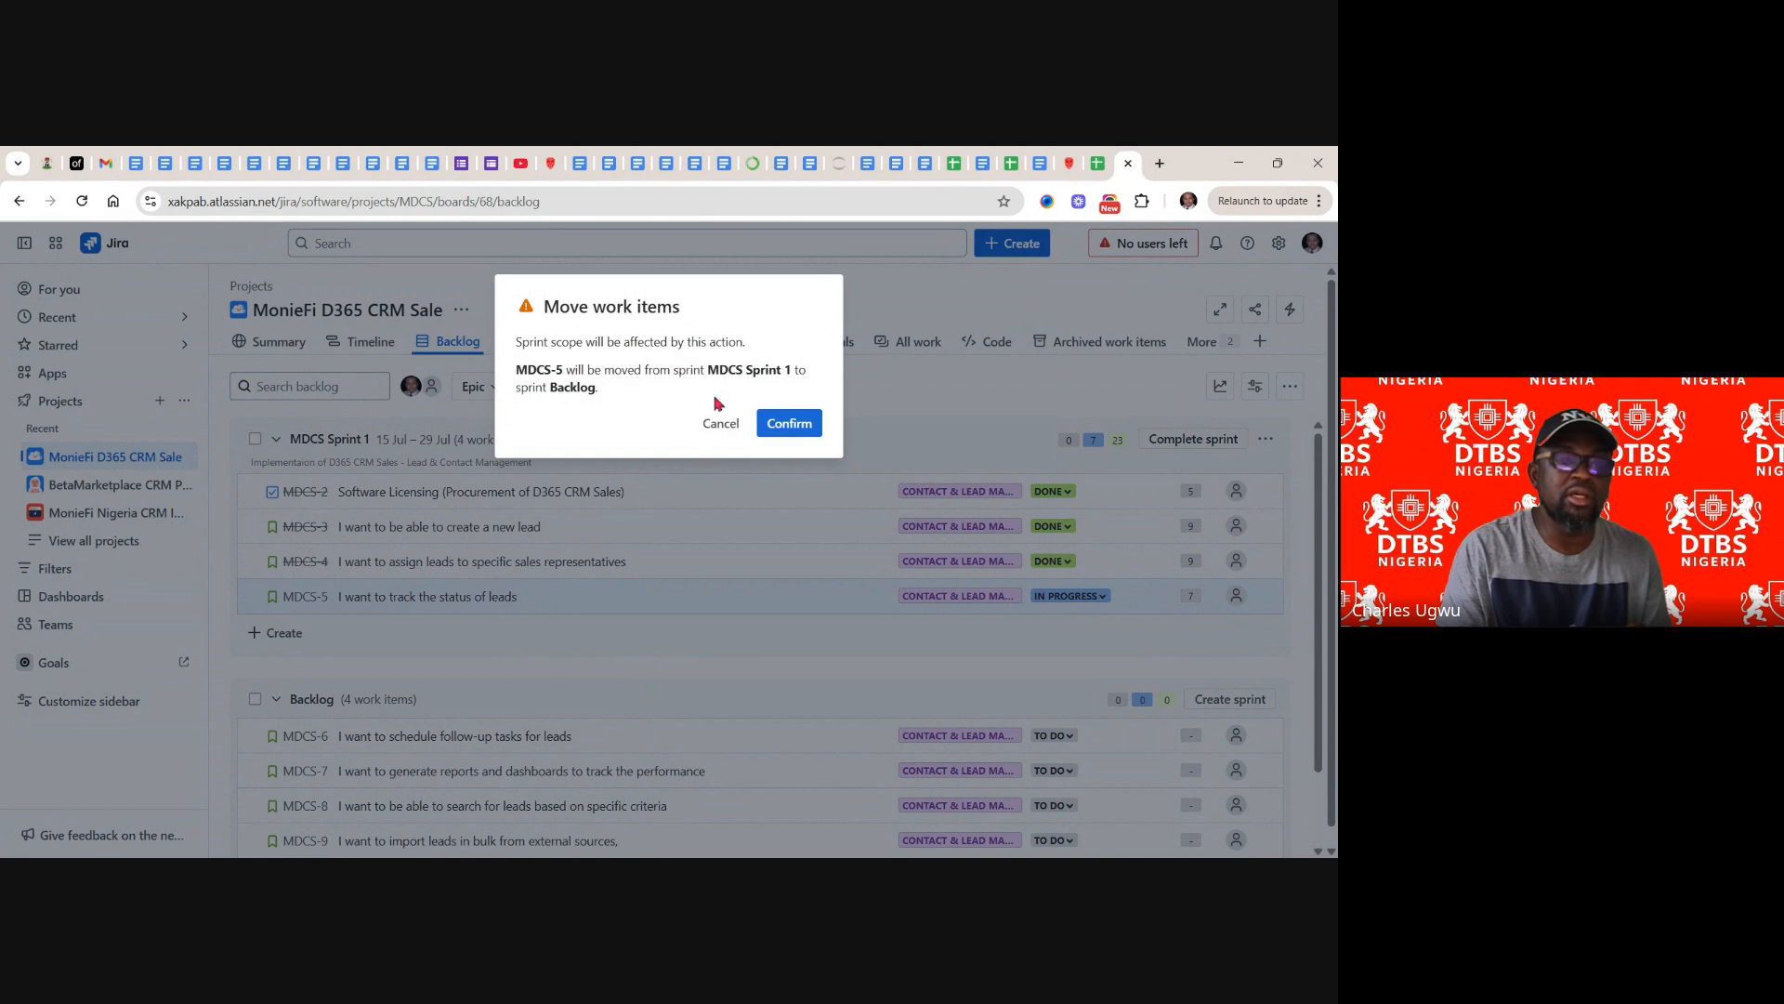
pyautogui.click(791, 423)
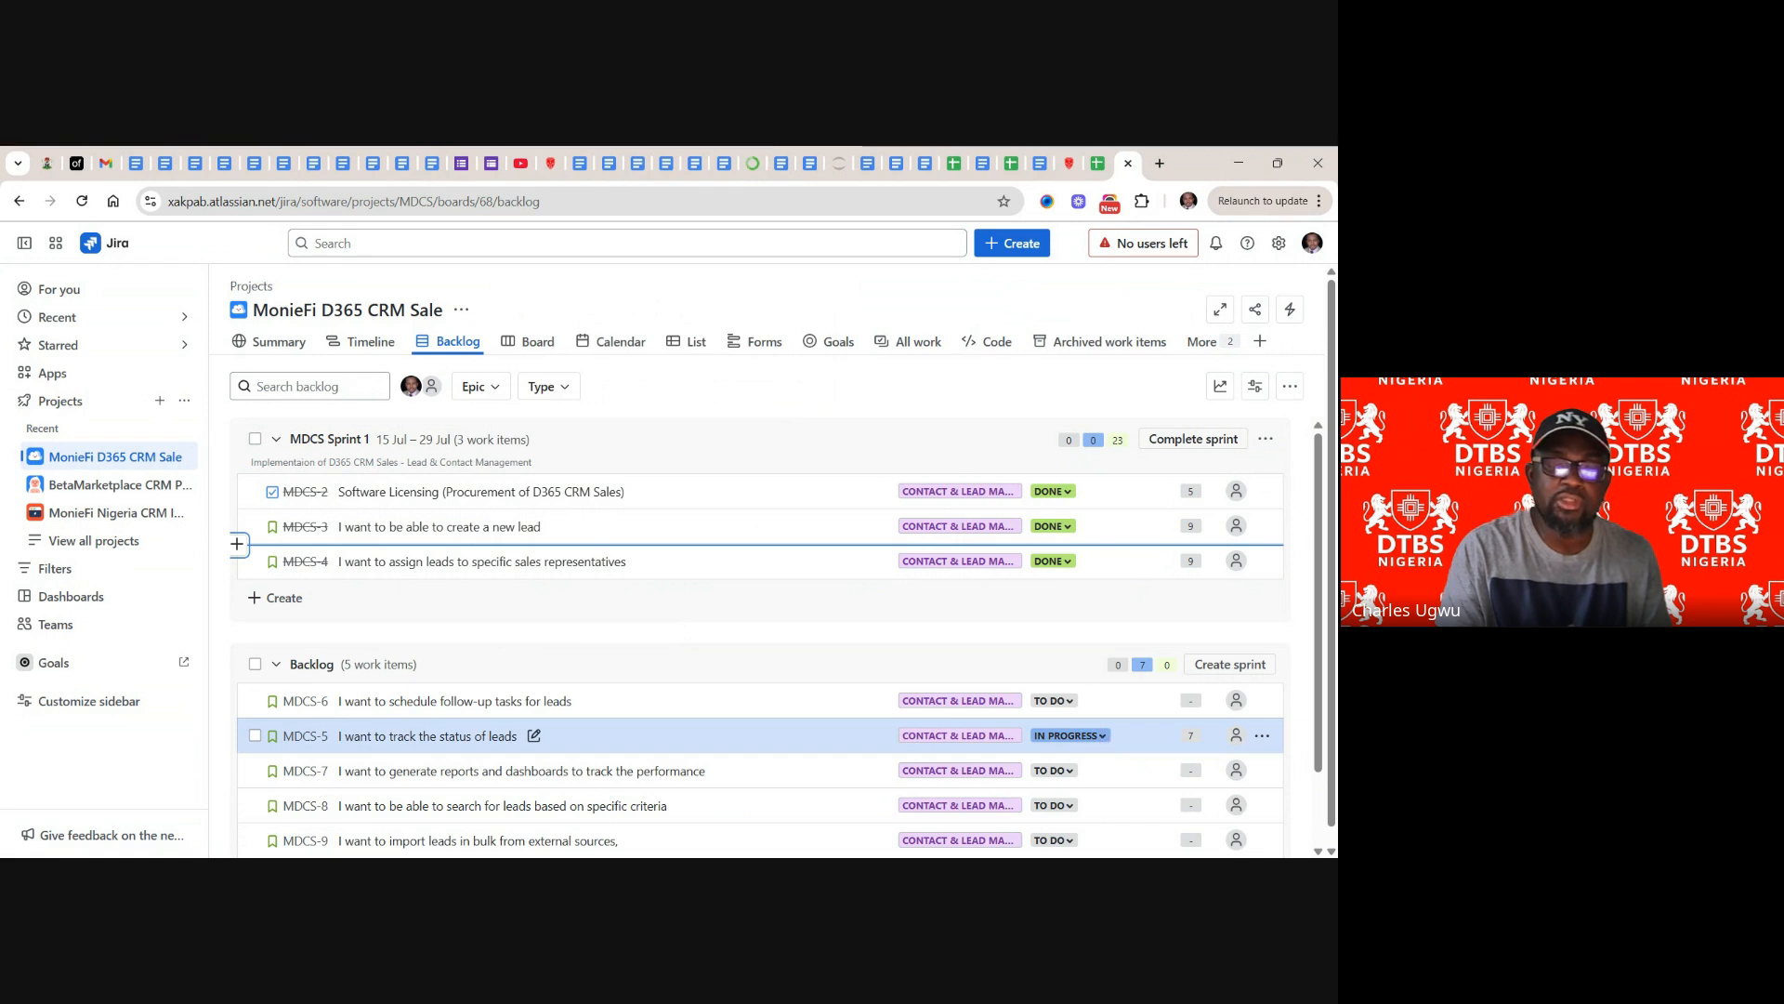
pyautogui.click(1101, 737)
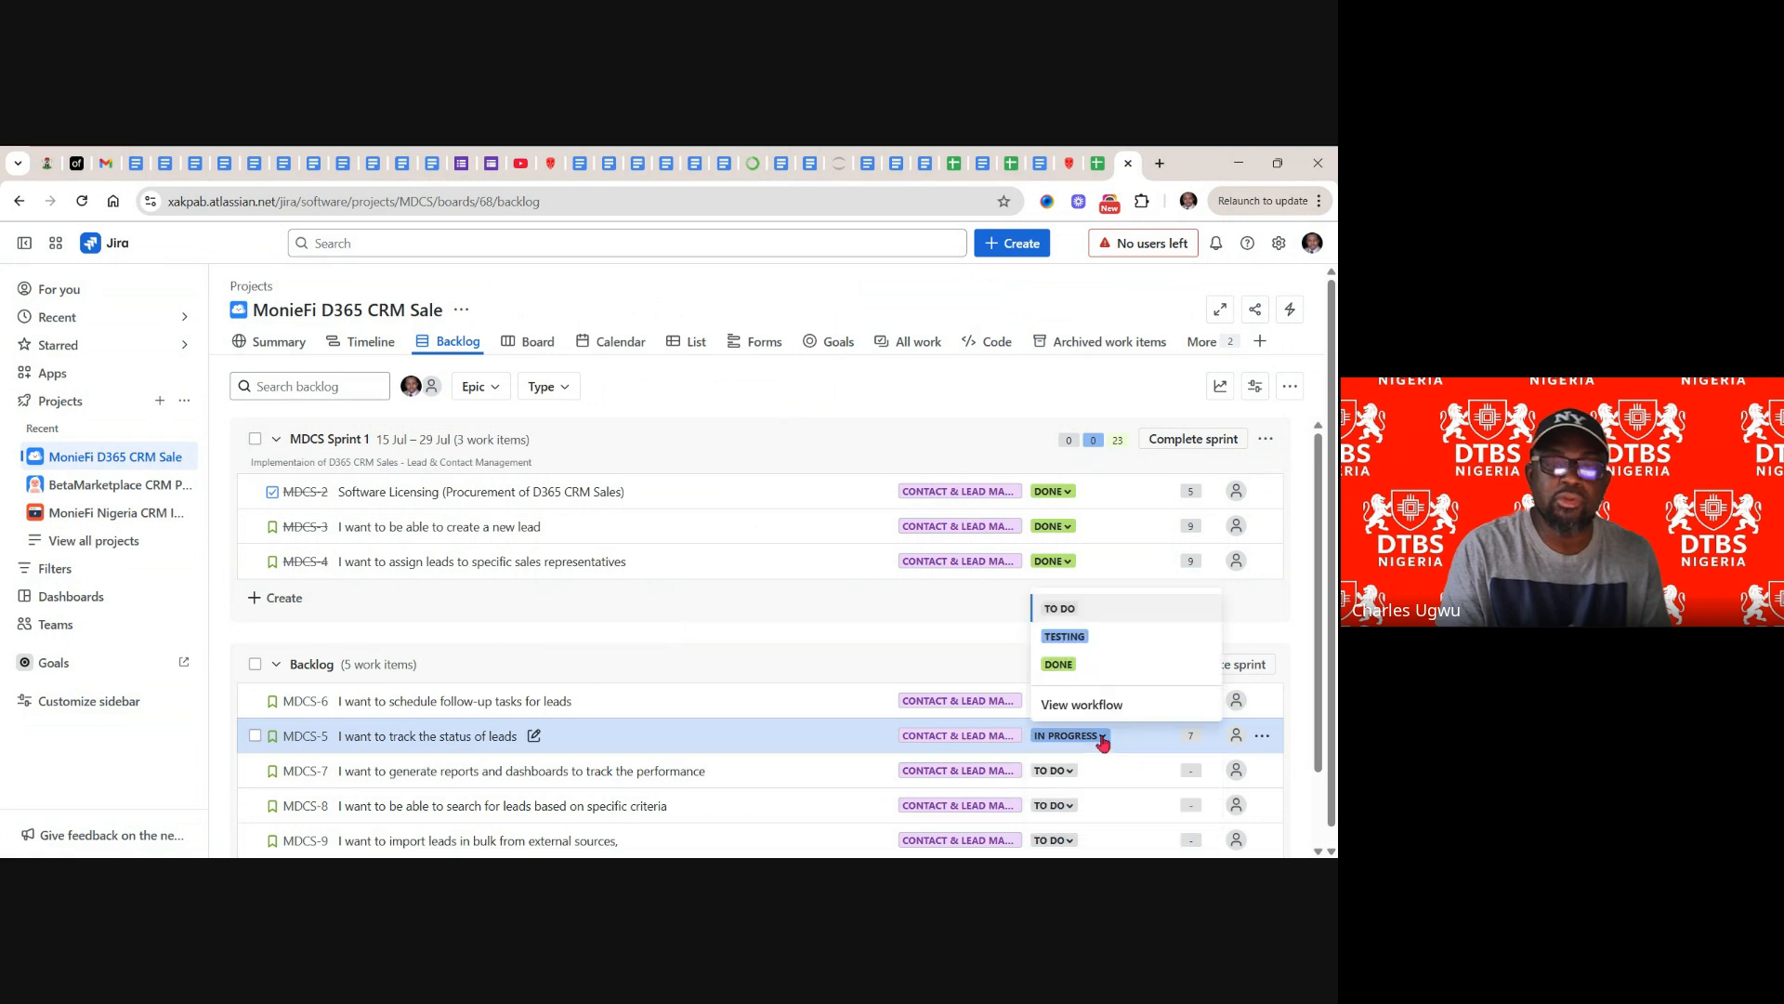
pyautogui.click(1069, 612)
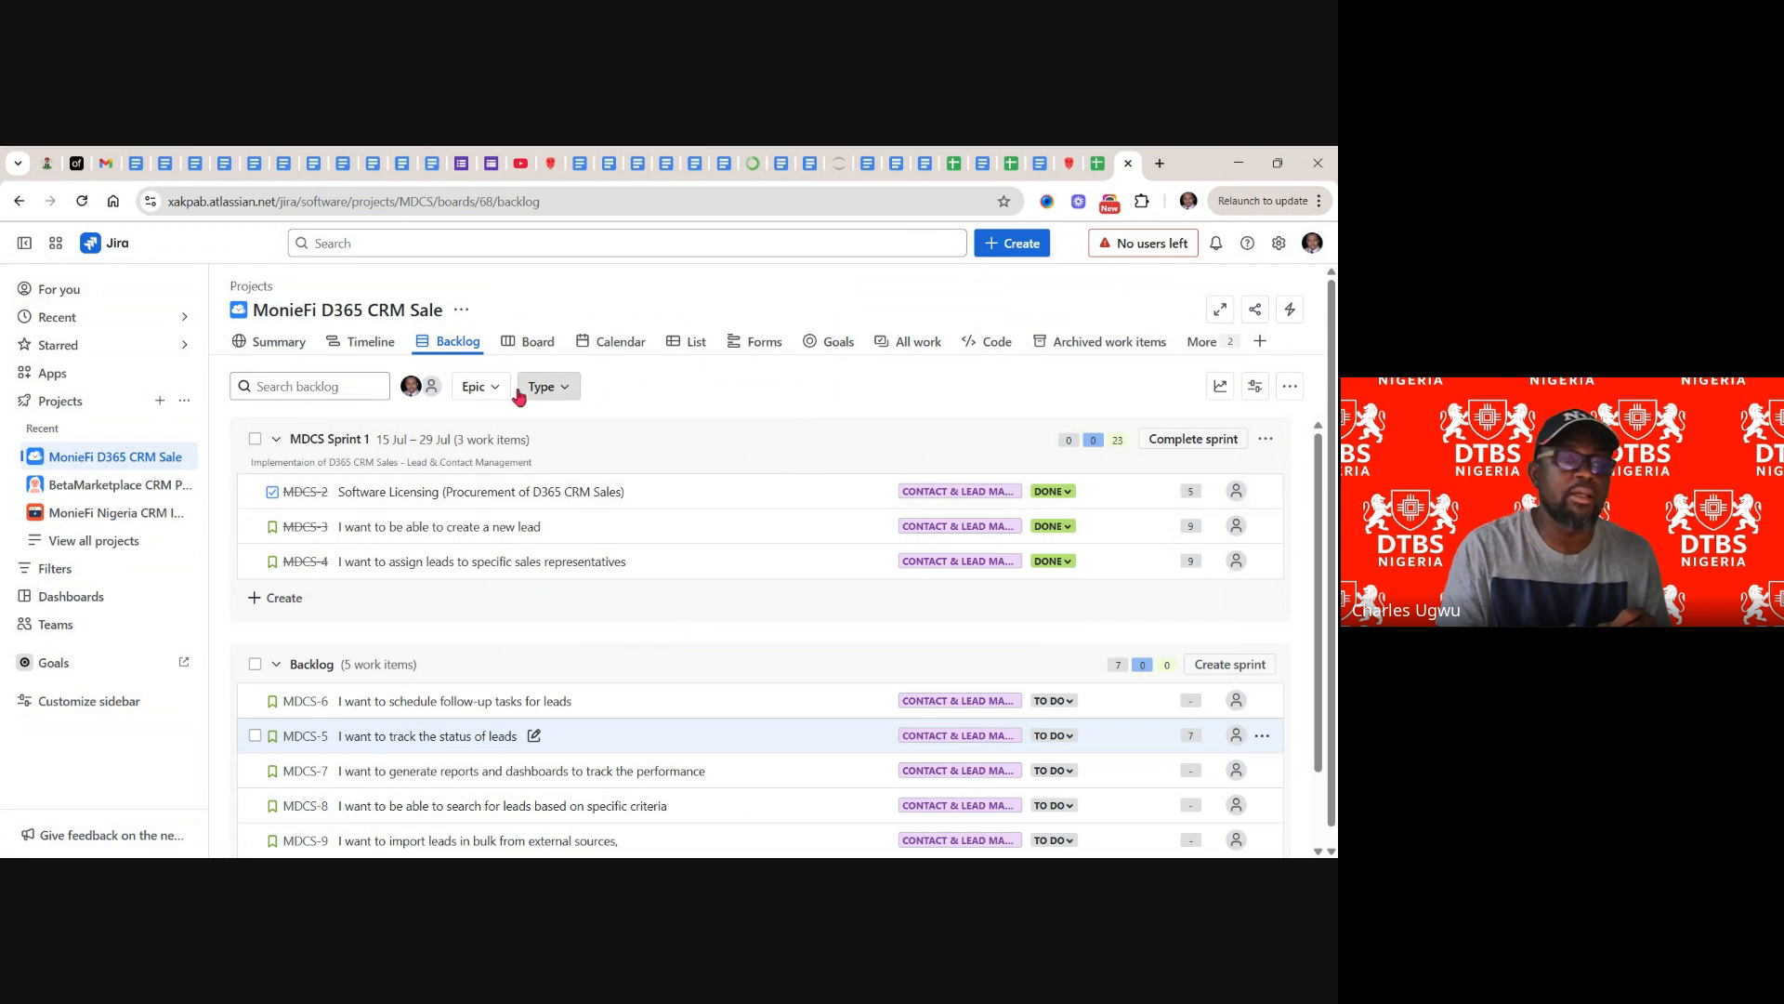
# - Return to the sprint board and complete MDCS Sprint 1
pyautogui.click(539, 343)
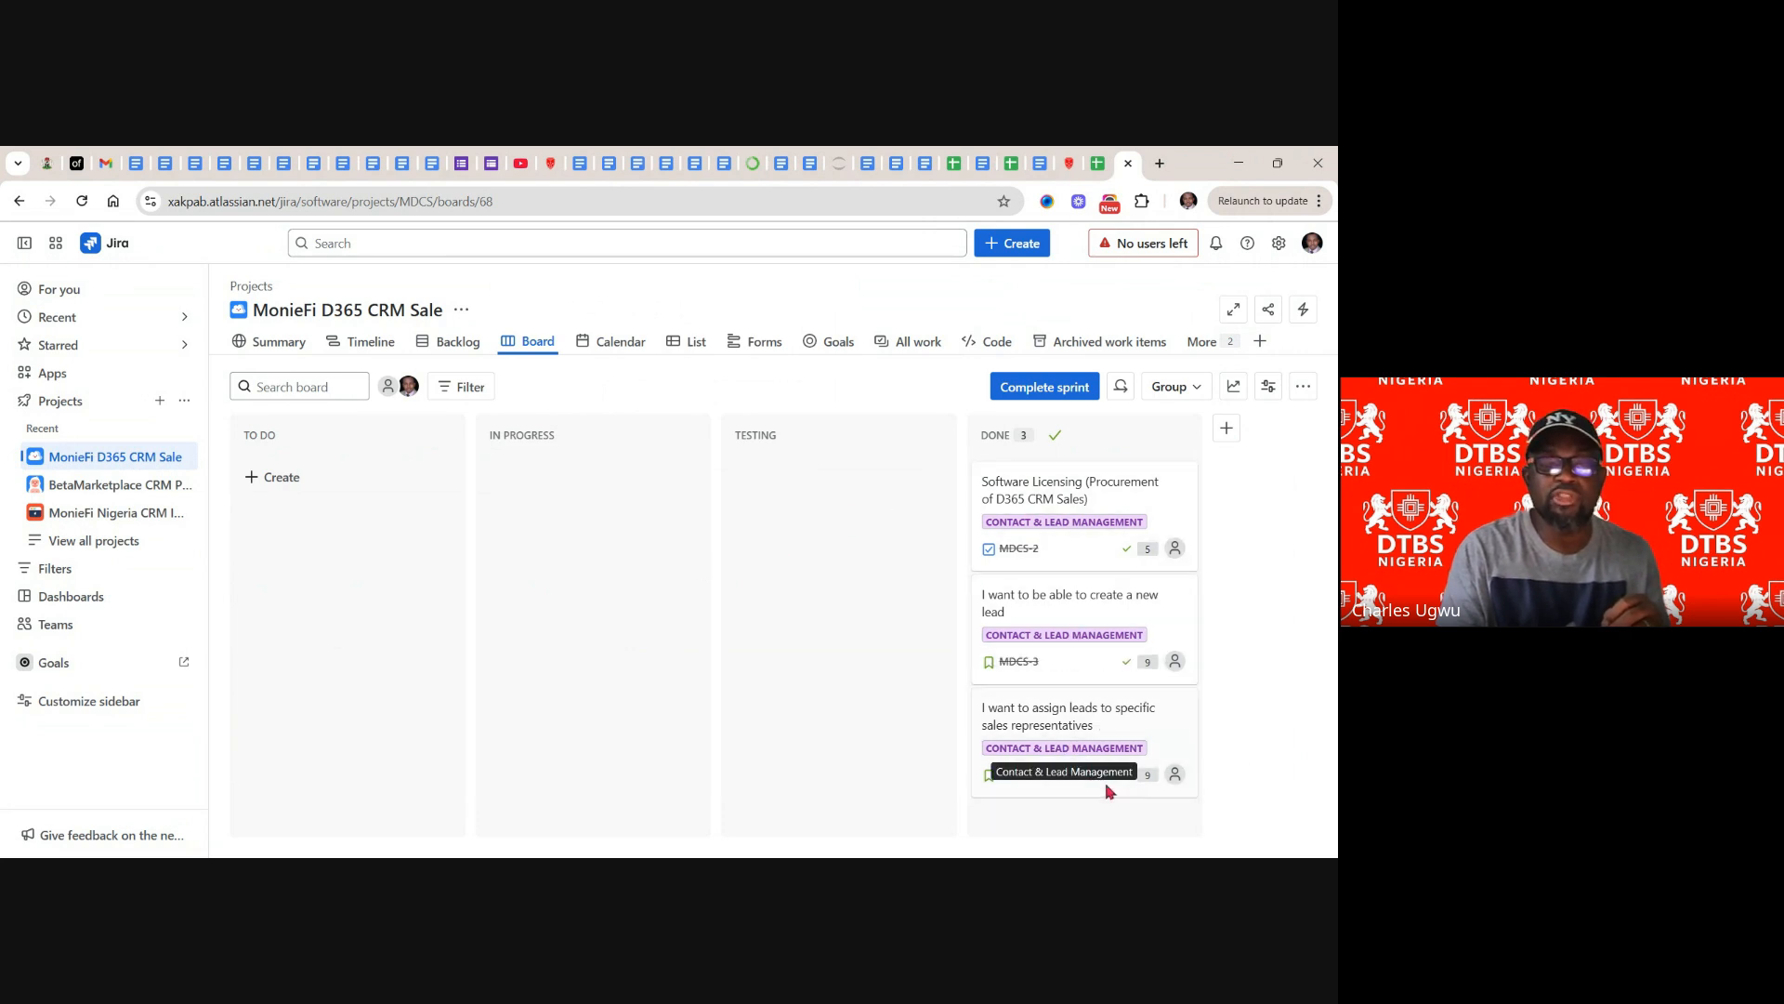
pyautogui.click(1063, 394)
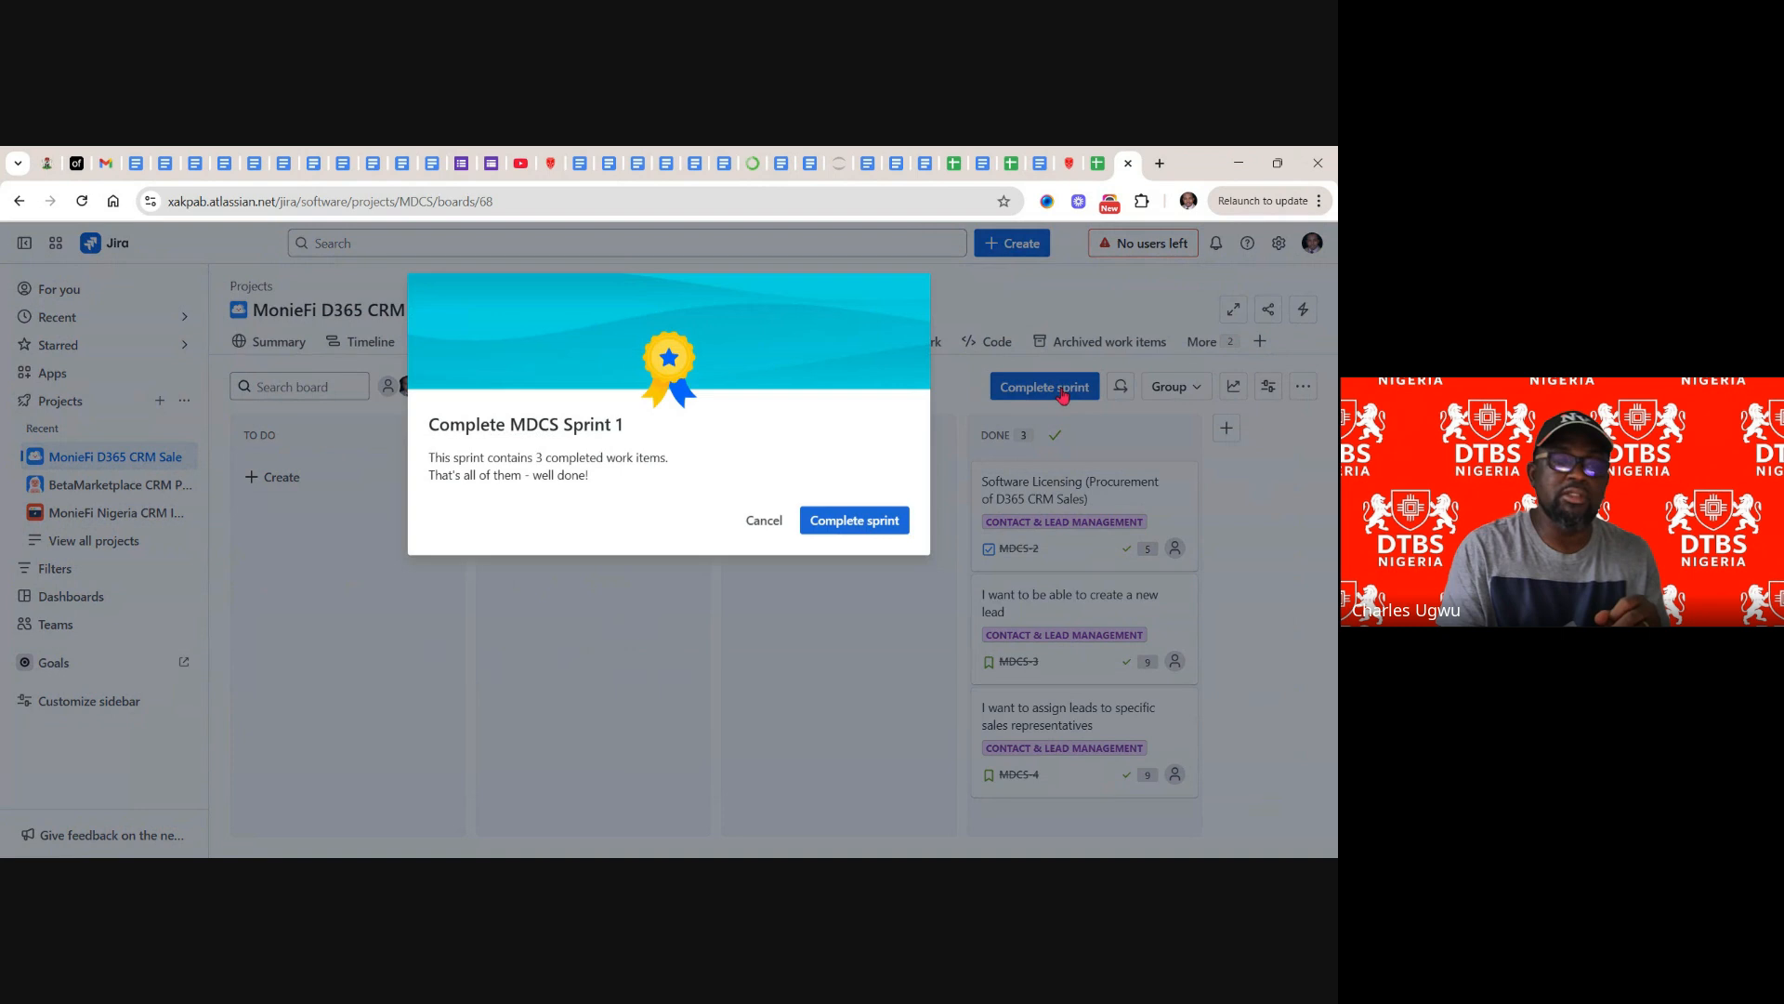
pyautogui.click(859, 522)
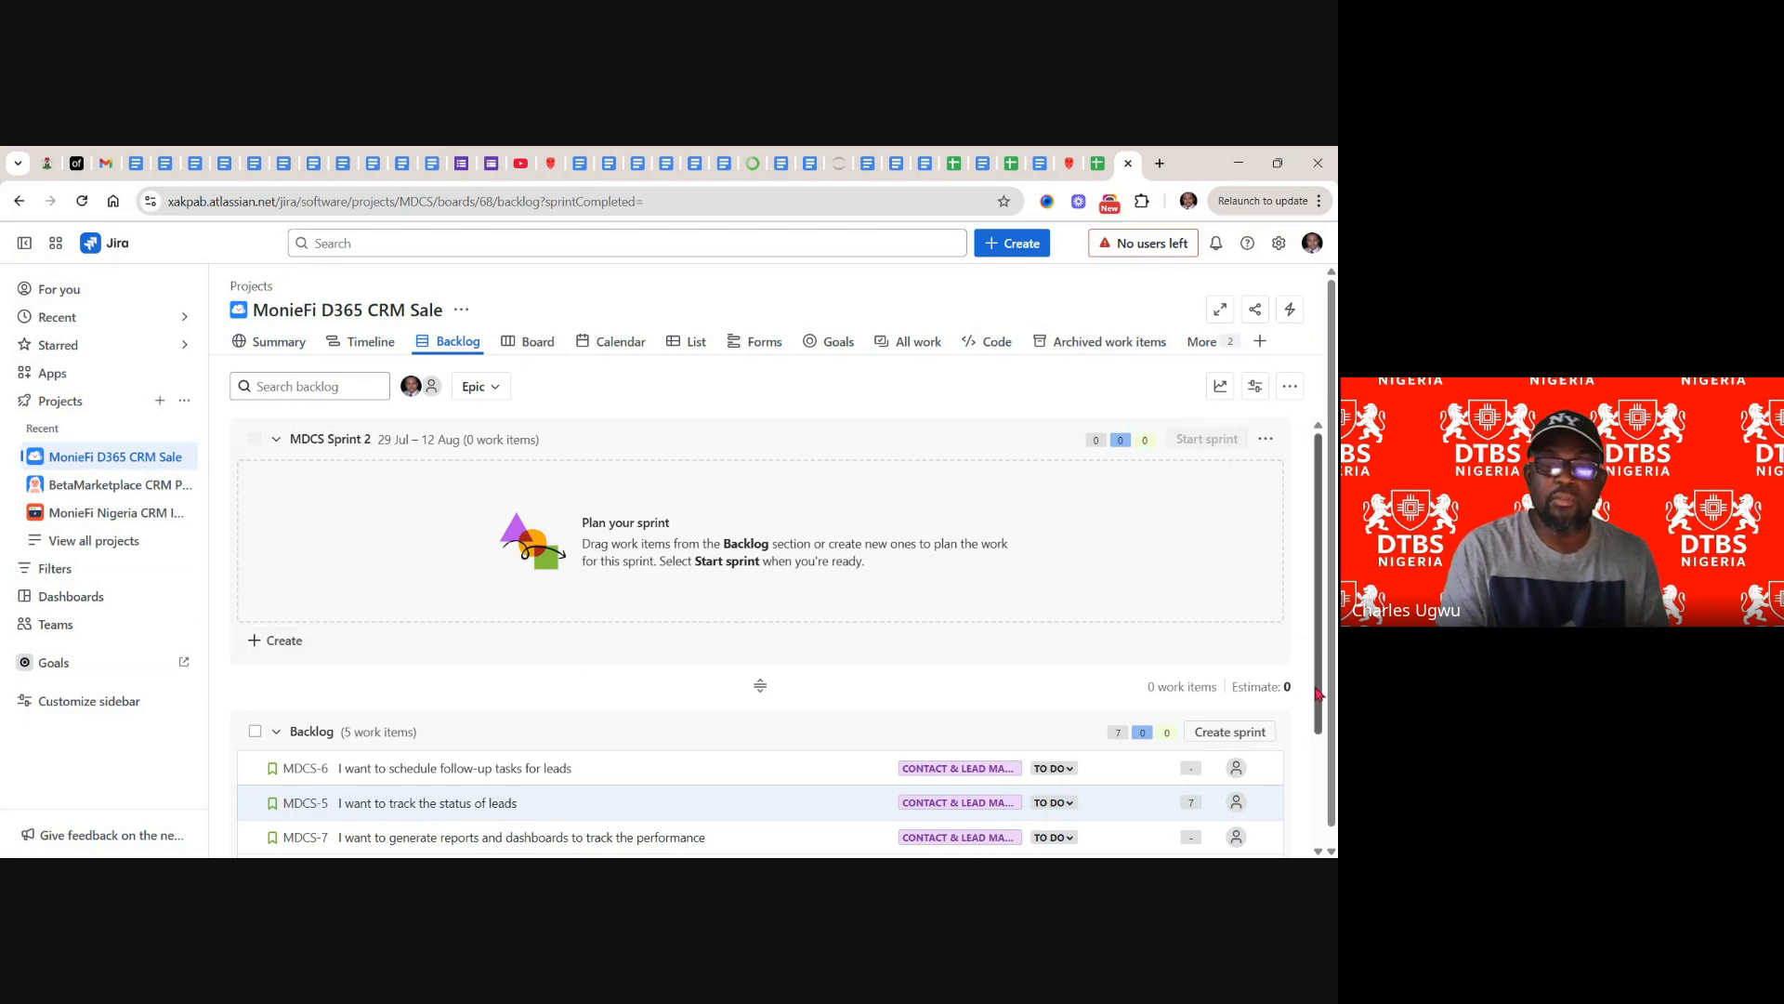
# - Review MDCS Sprint 2 and the remaining backlog items, and expand the Contact & Lead Management epic on the project timeline
pyautogui.moveTo(1318, 699); pyautogui.dragTo(1312, 820)
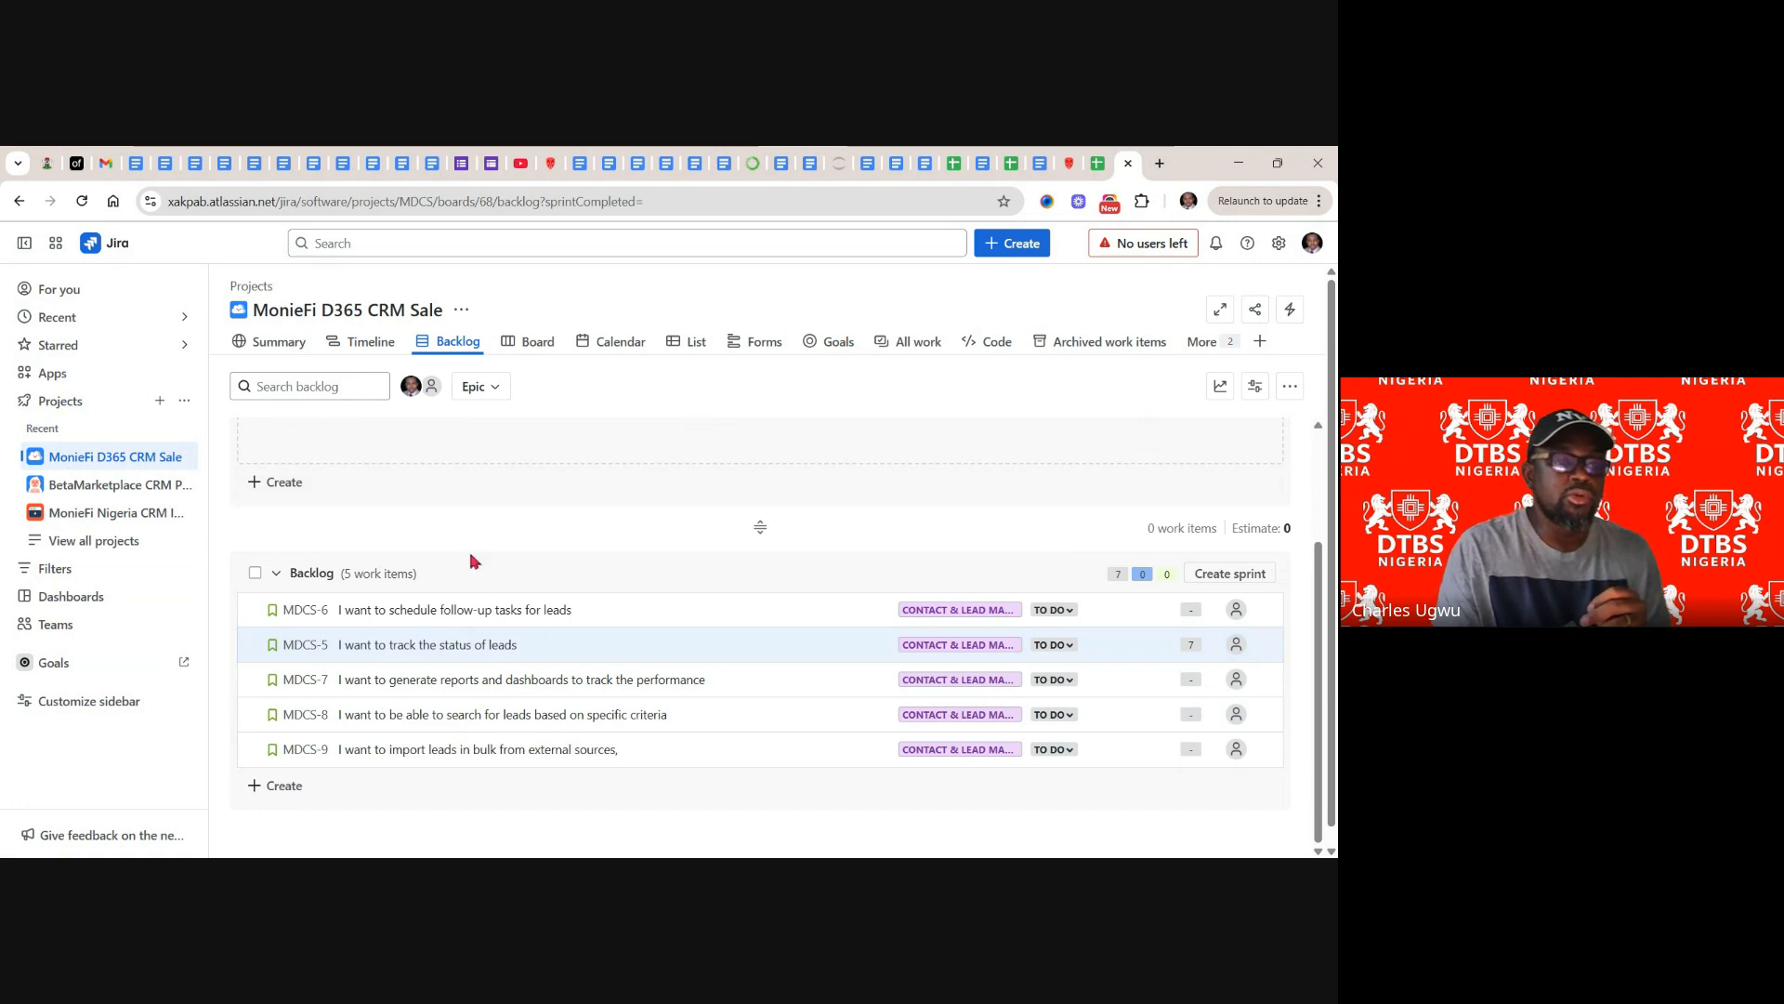
pyautogui.scroll(1, 597, 677)
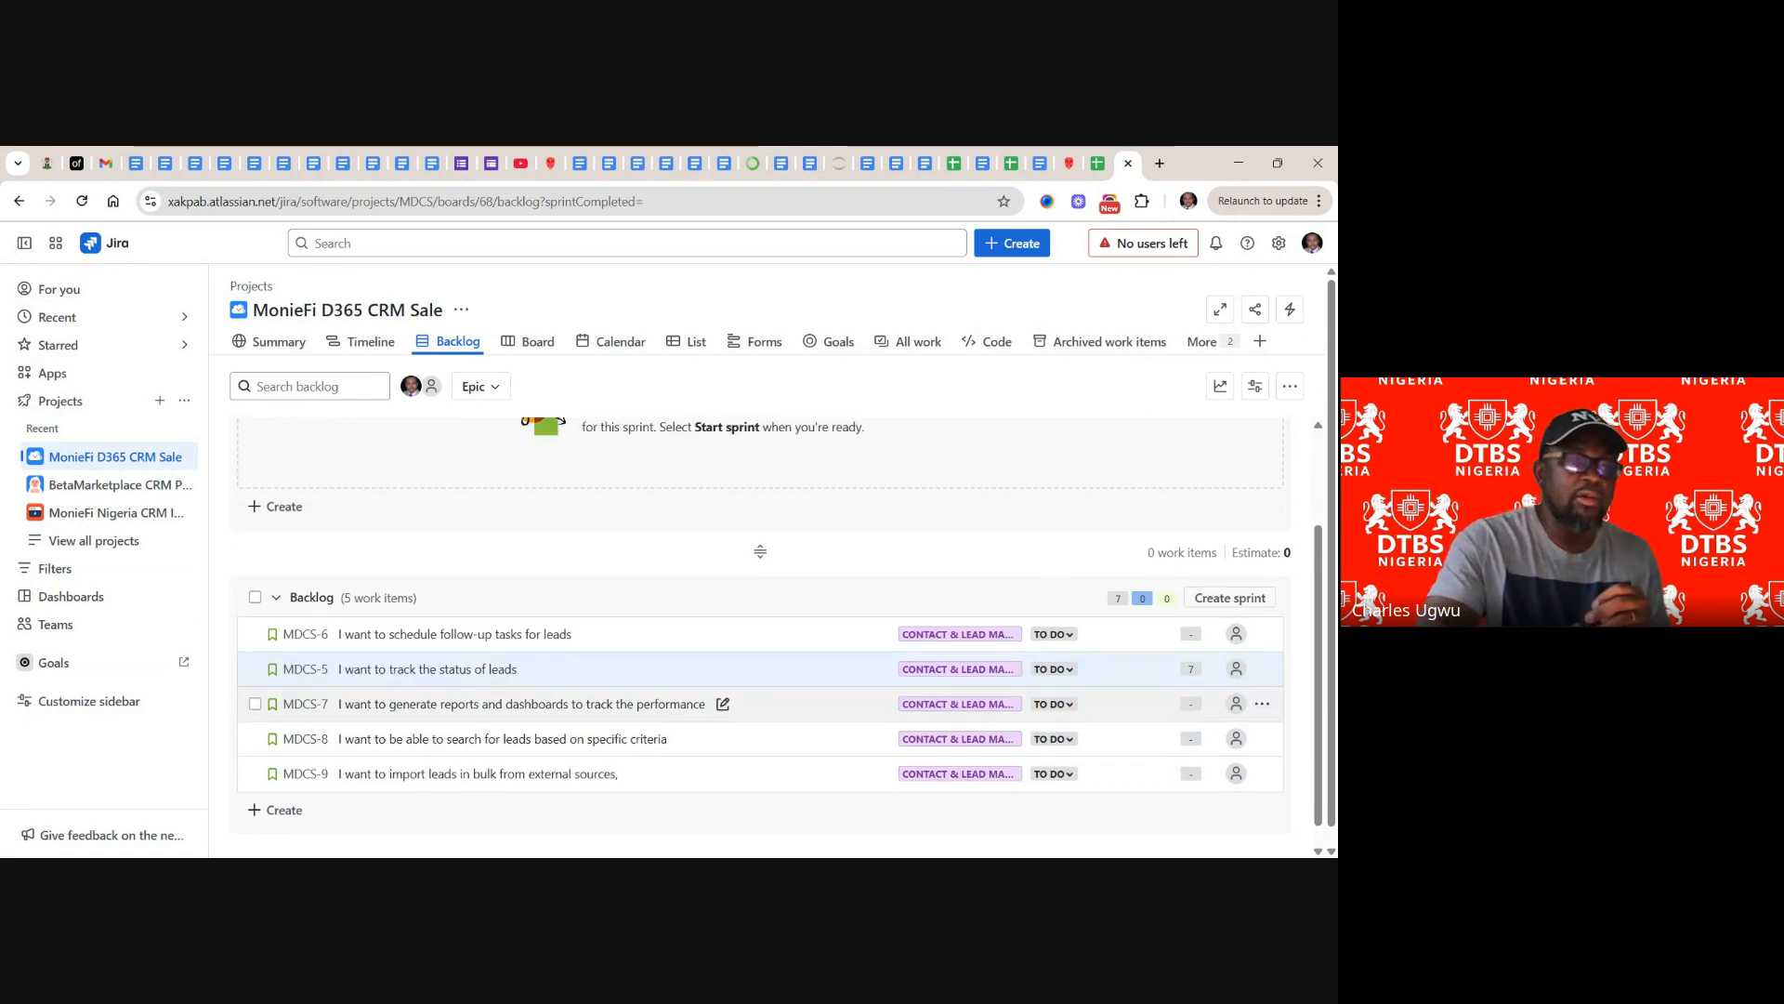
pyautogui.scroll(2, 597, 678)
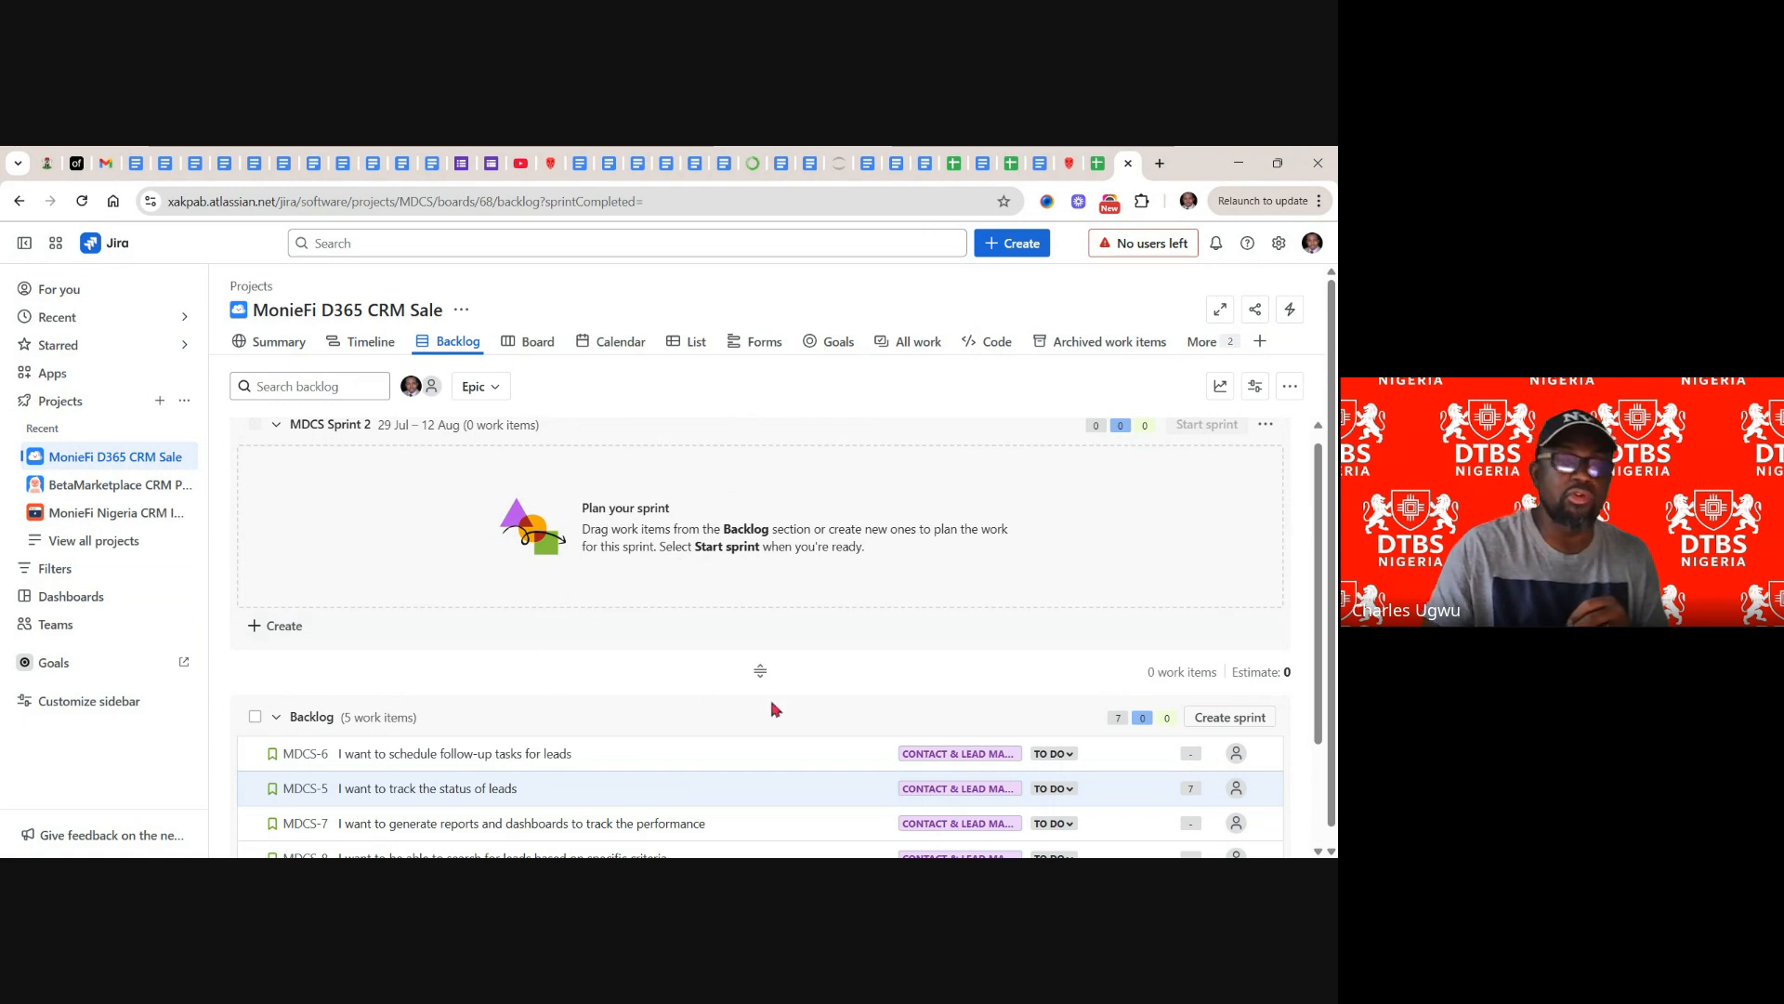
pyautogui.scroll(-2, 760, 650)
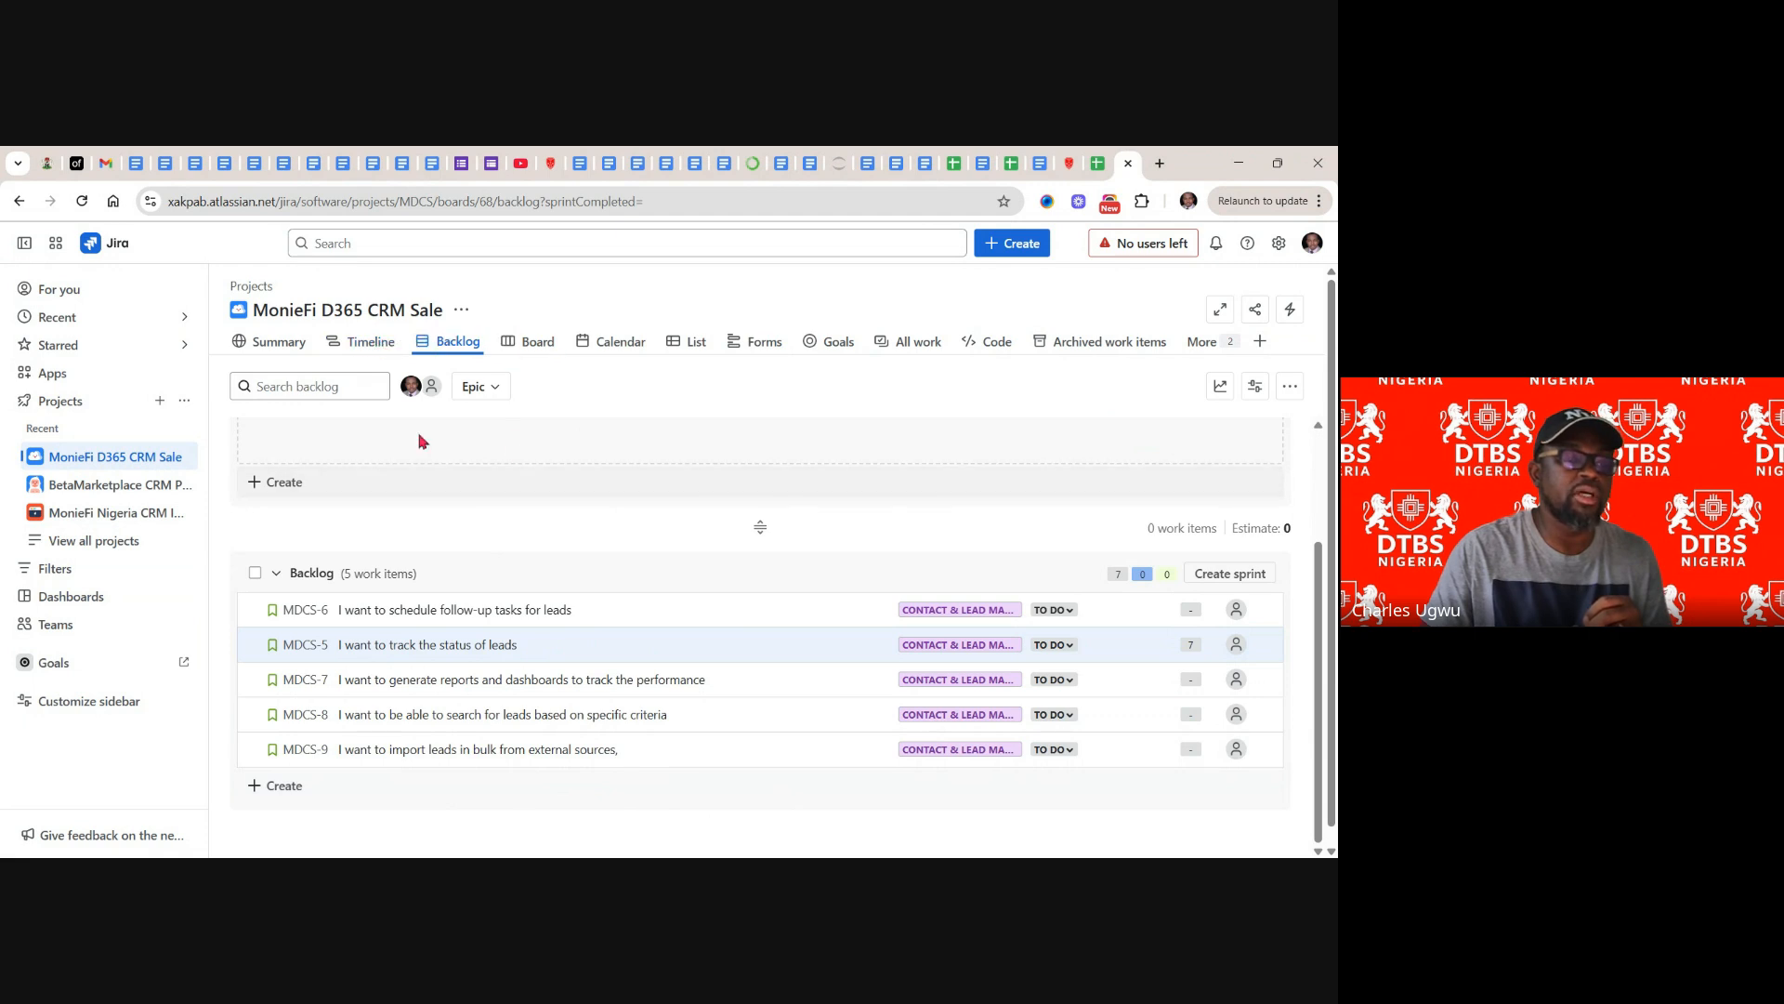
pyautogui.click(370, 344)
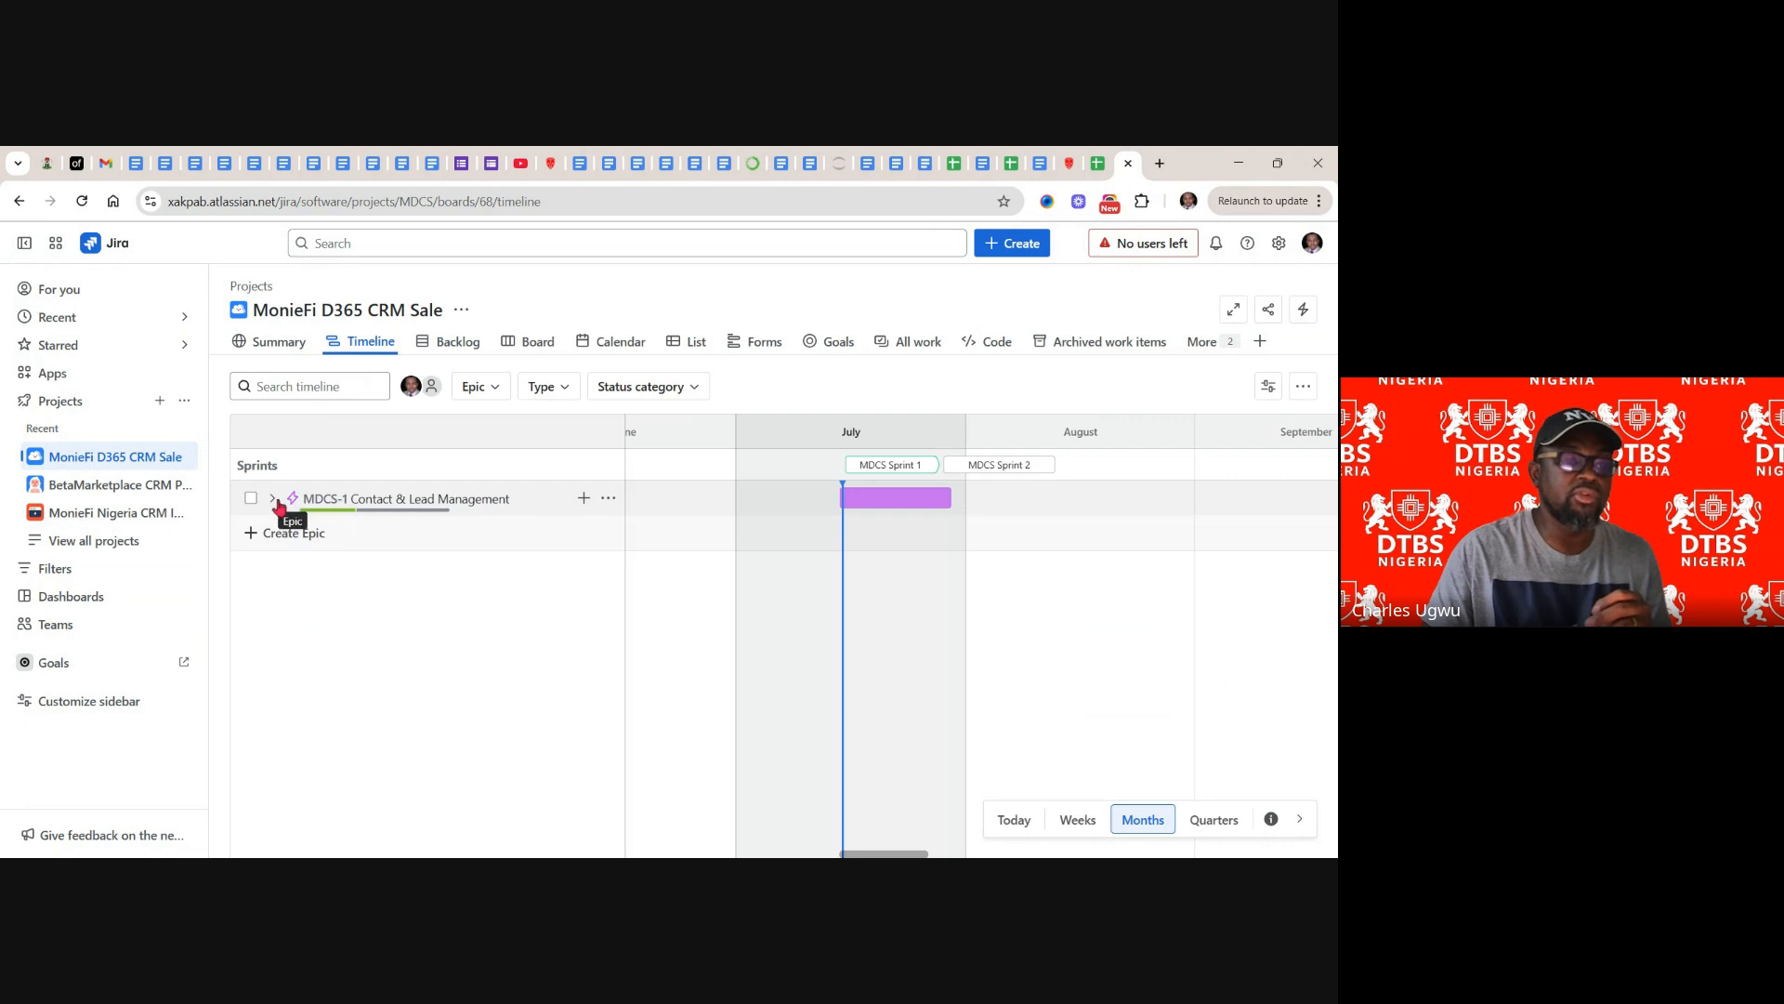
pyautogui.click(274, 500)
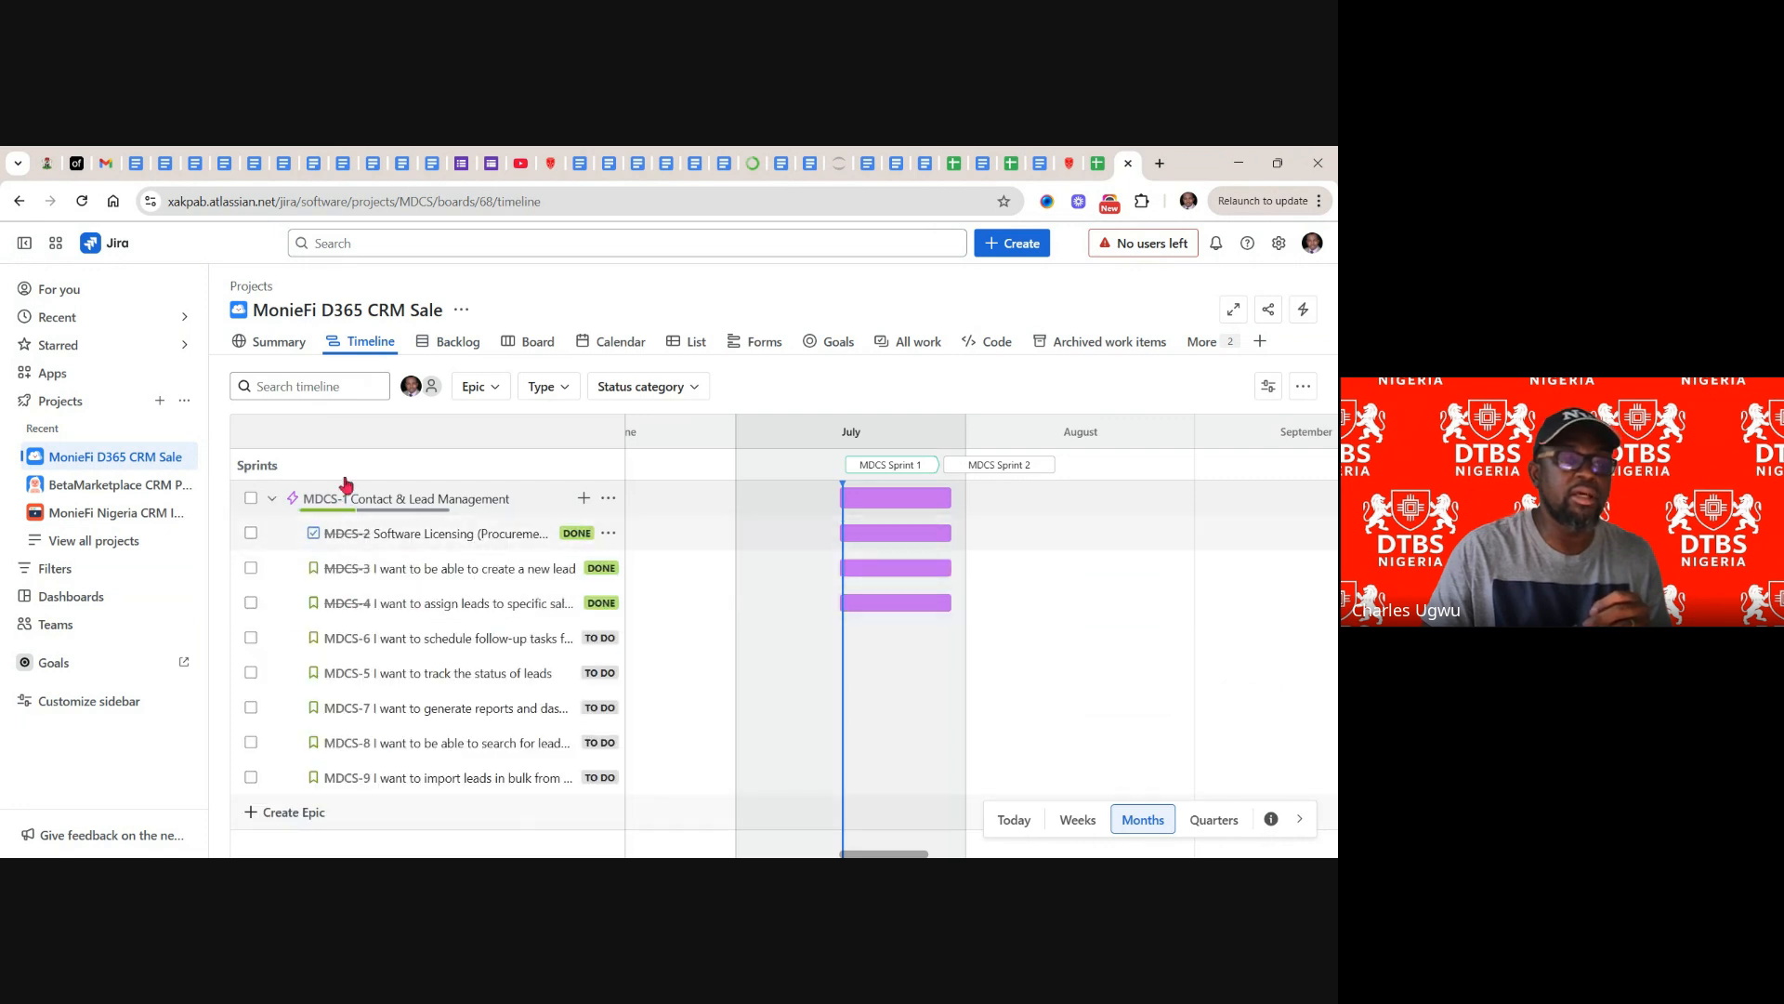